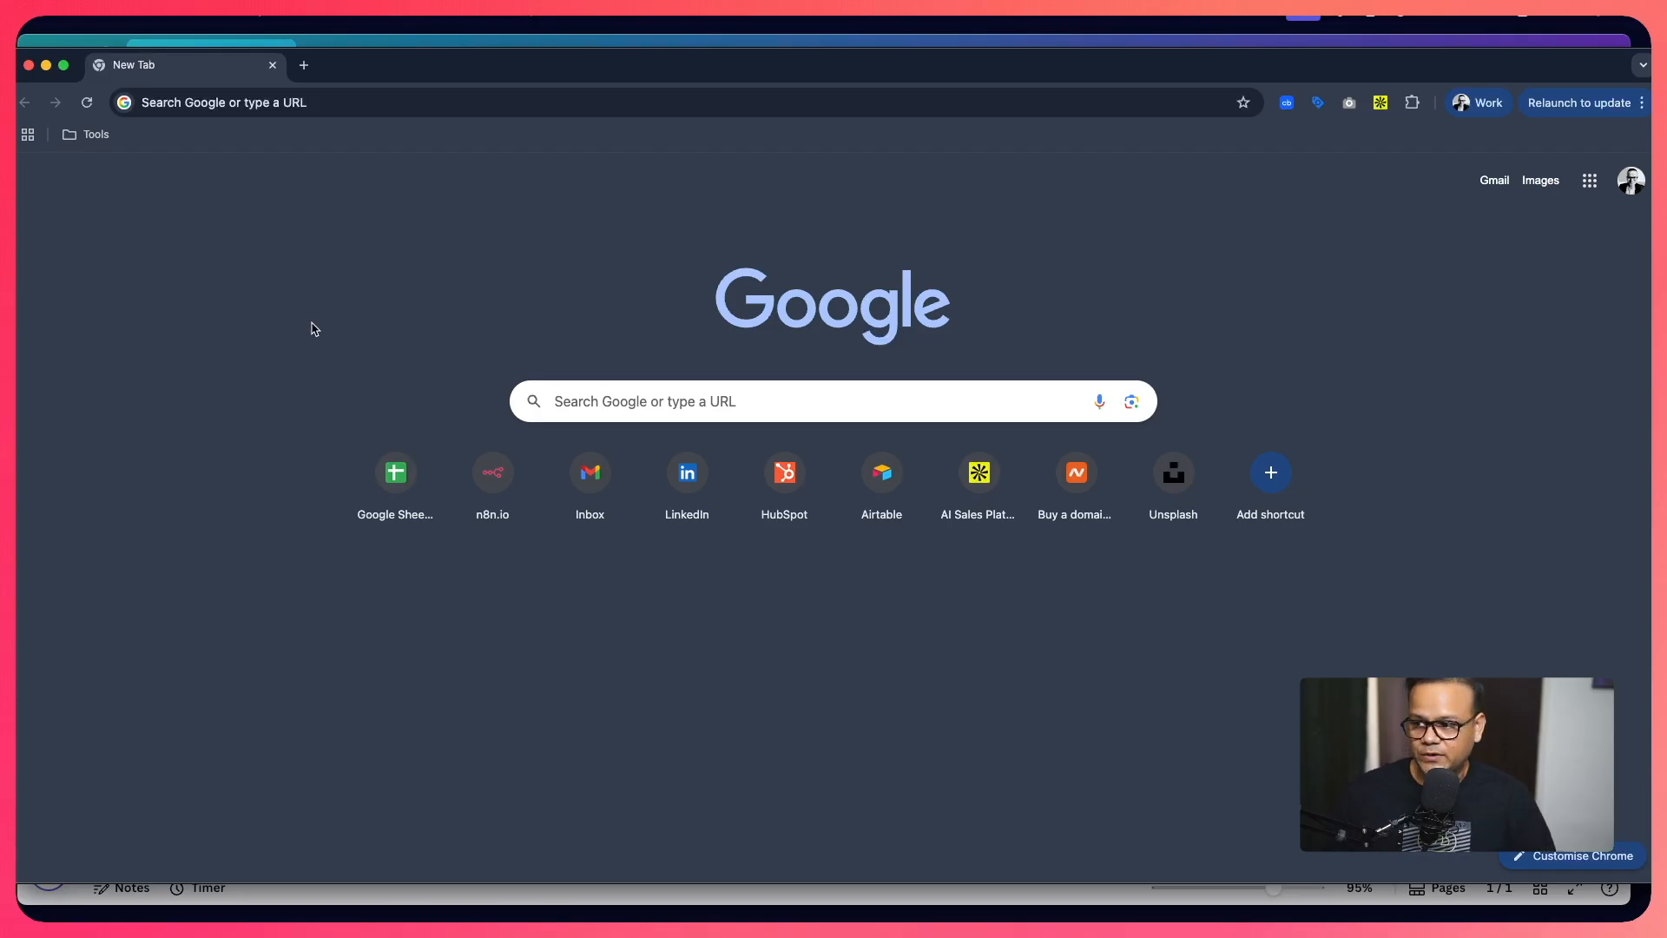
Open the Namecheap website in the browser.
click(363, 108)
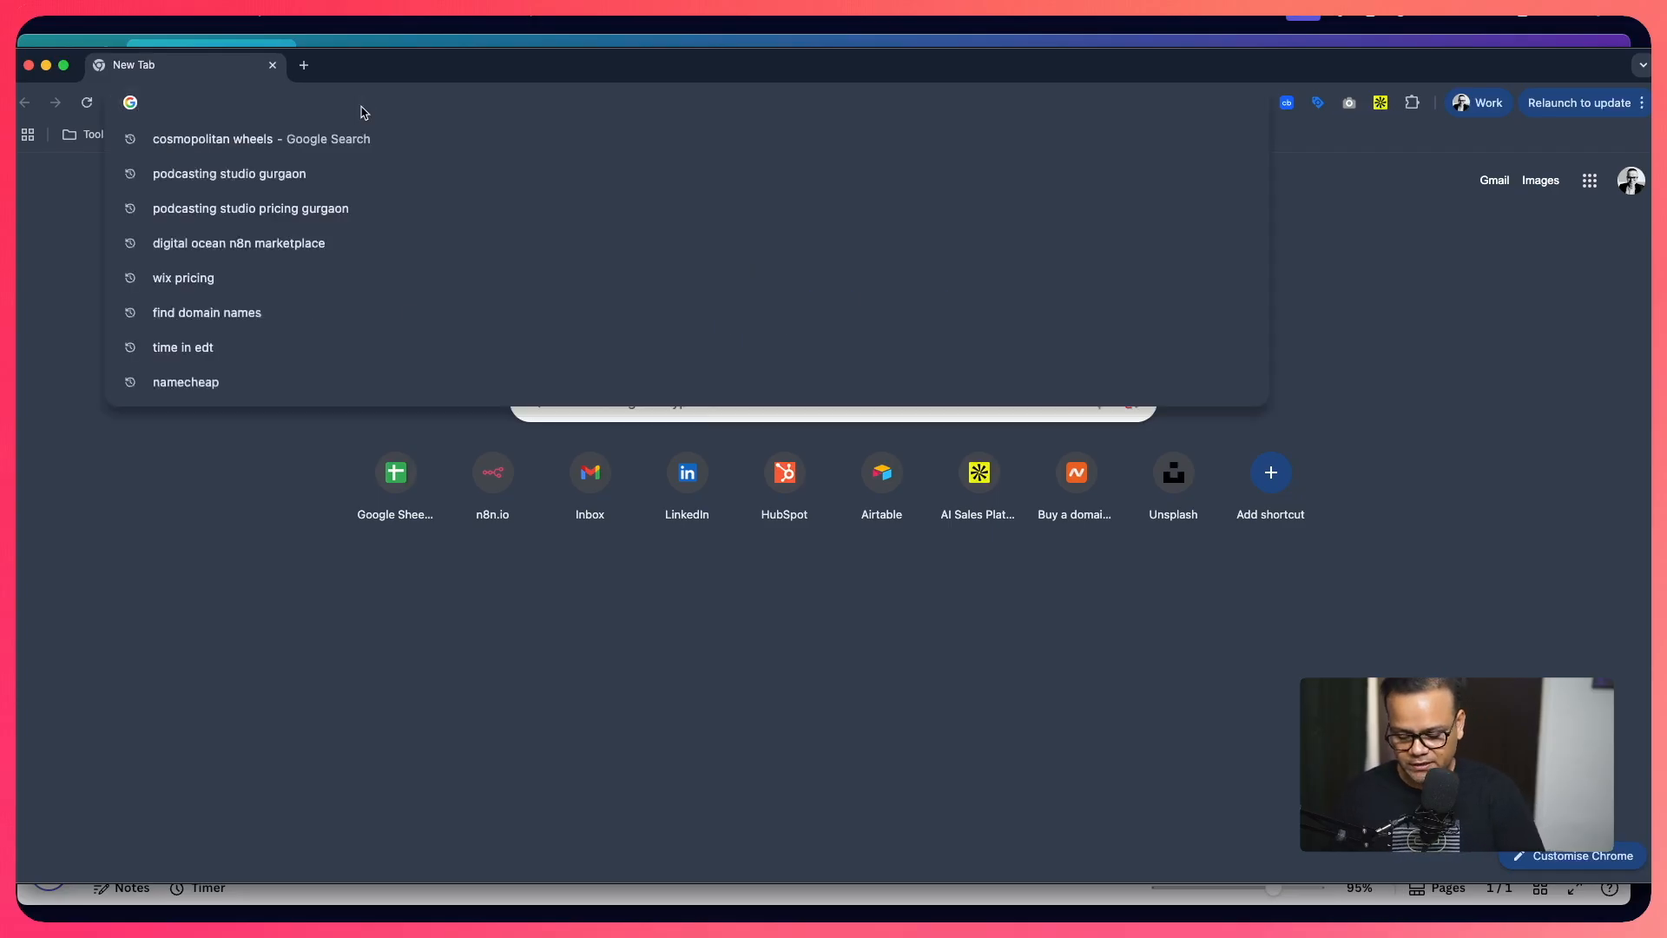
text(namech)
key(Return)
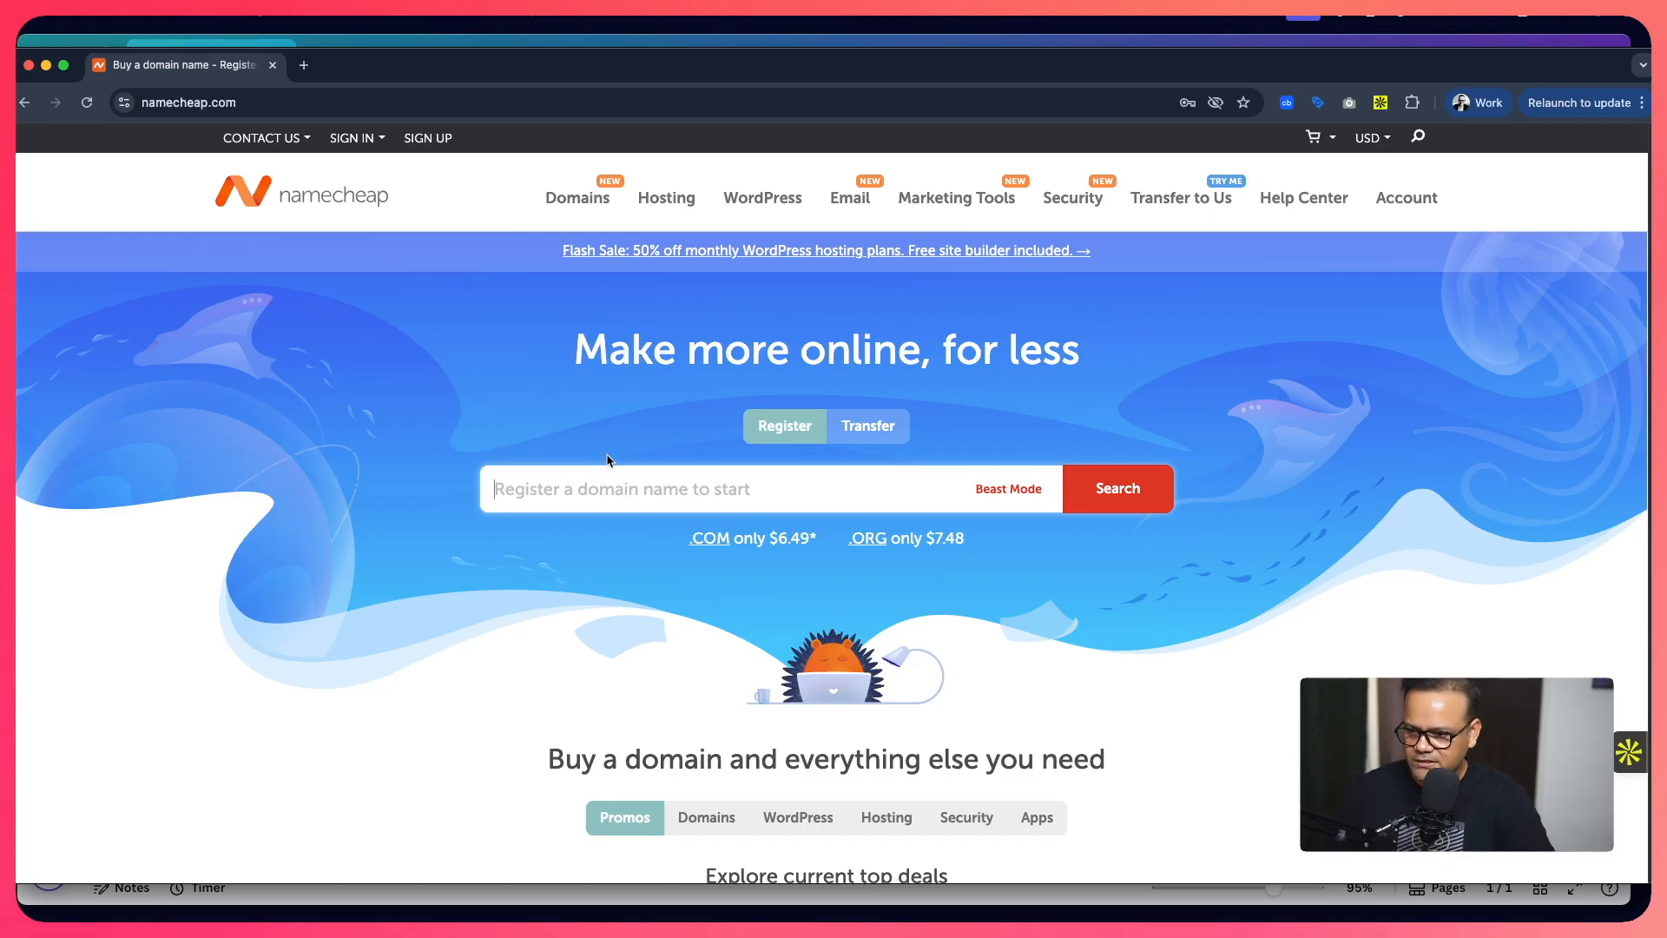
Search for available domains with the name automationguy.
click(539, 489)
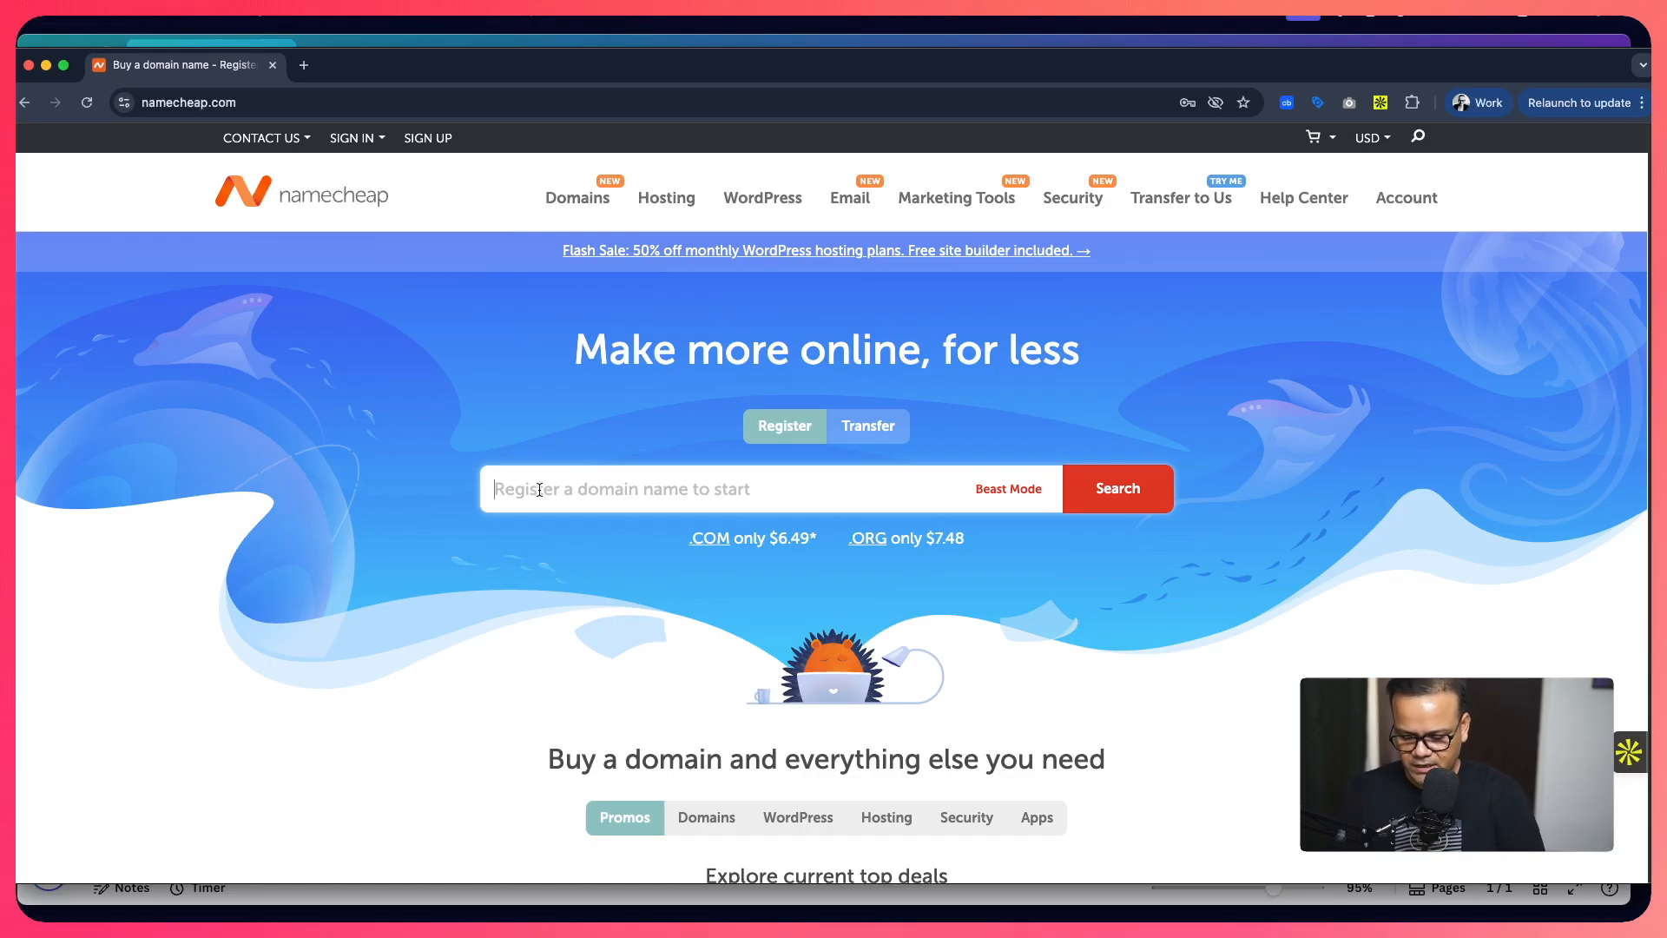
text(a)
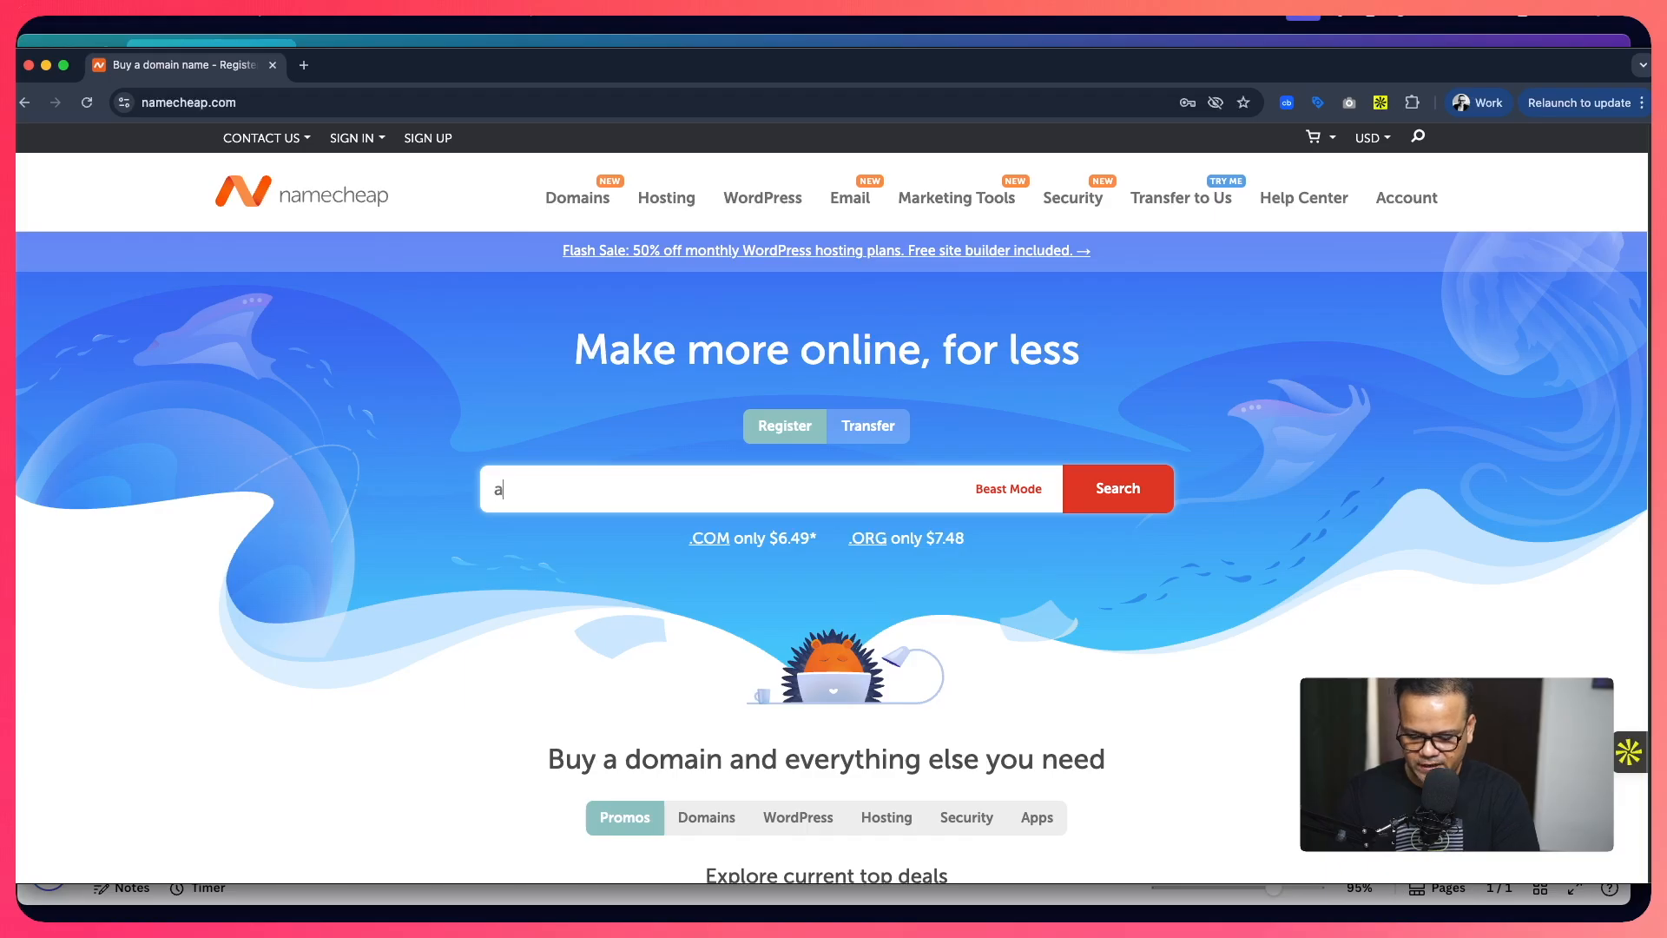
text(utomation)
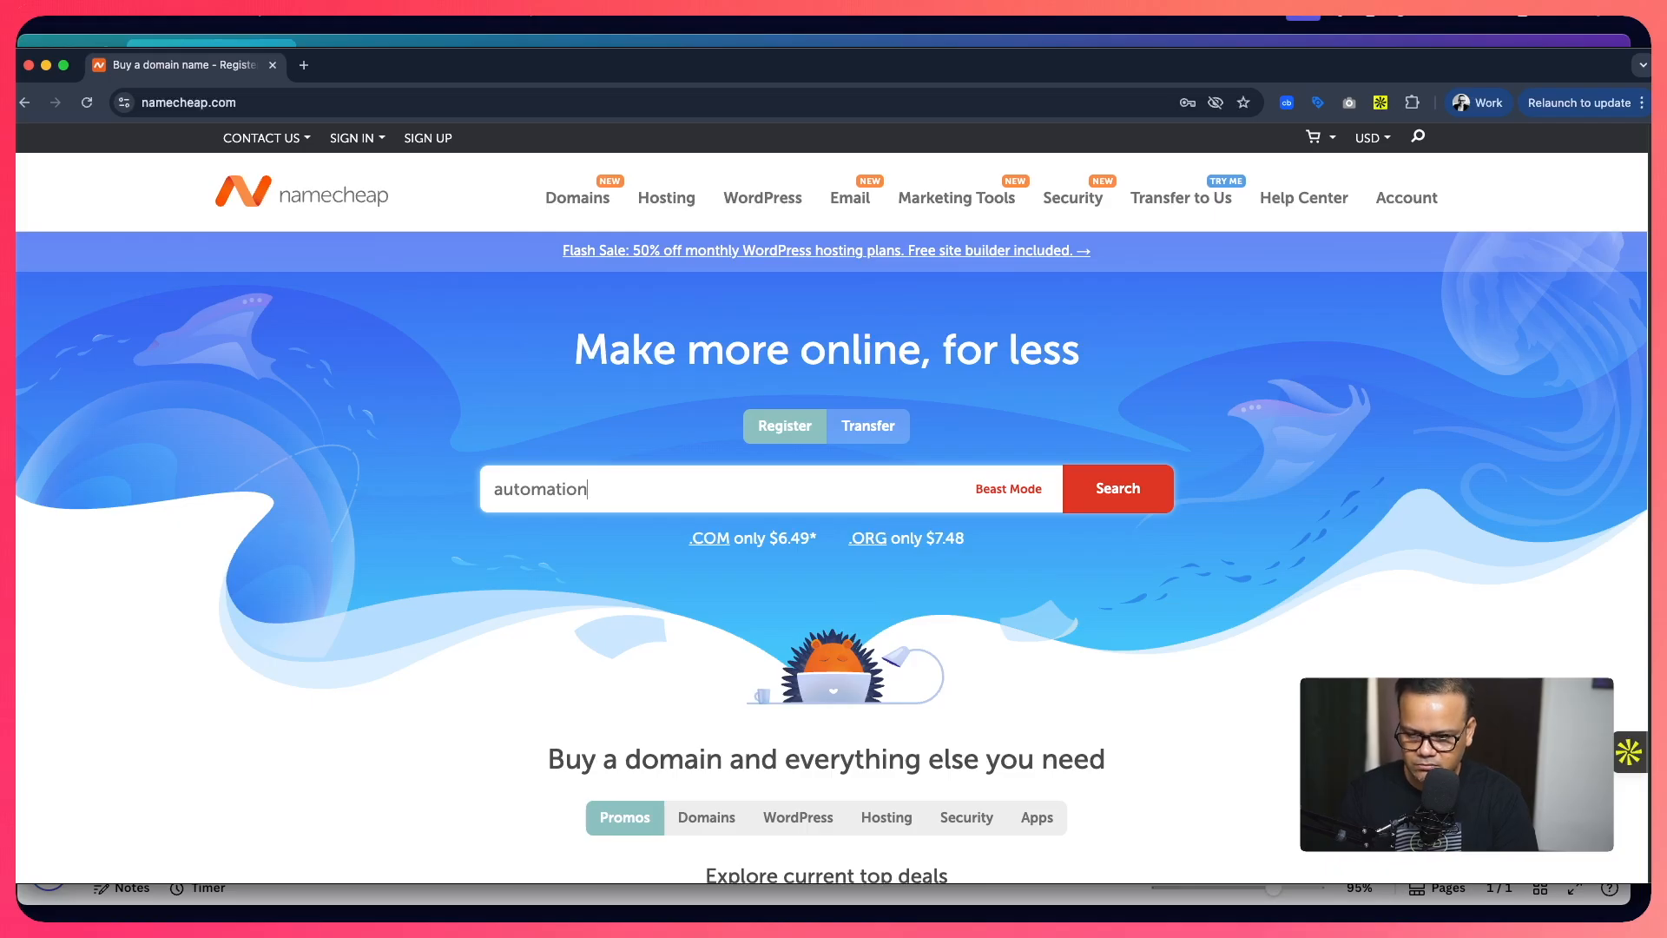
text(guy)
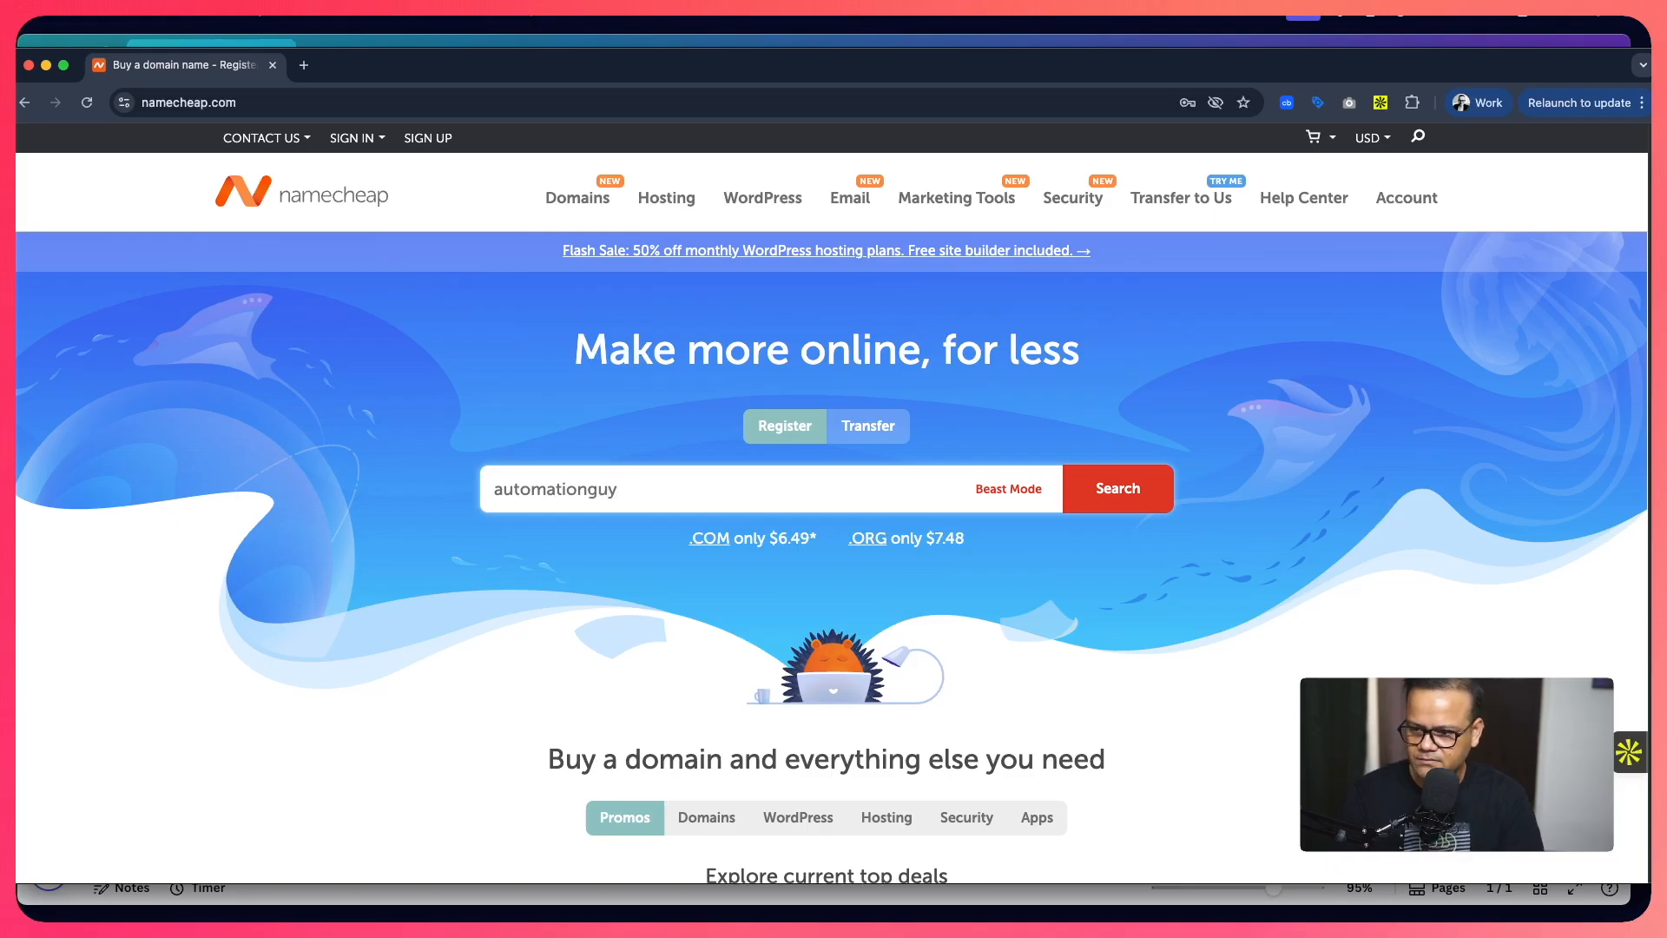
key(Return)
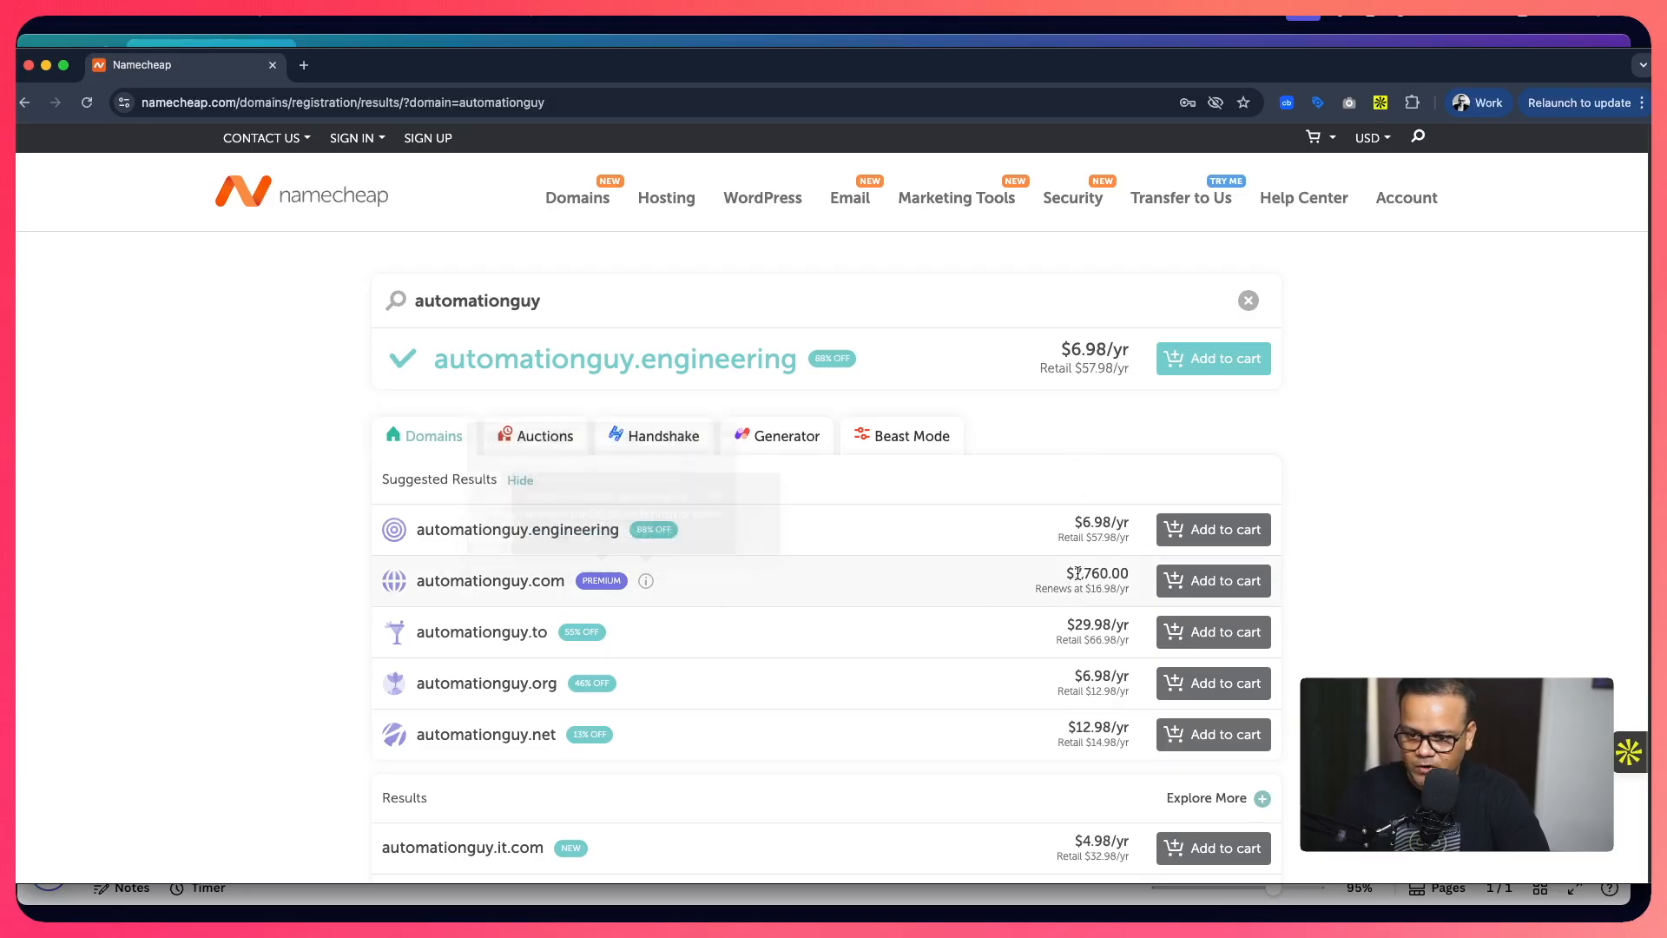
Examine the automationguy extensions and their prices, including the .store, .online and .site options.
scroll(1400, 580, down, 5)
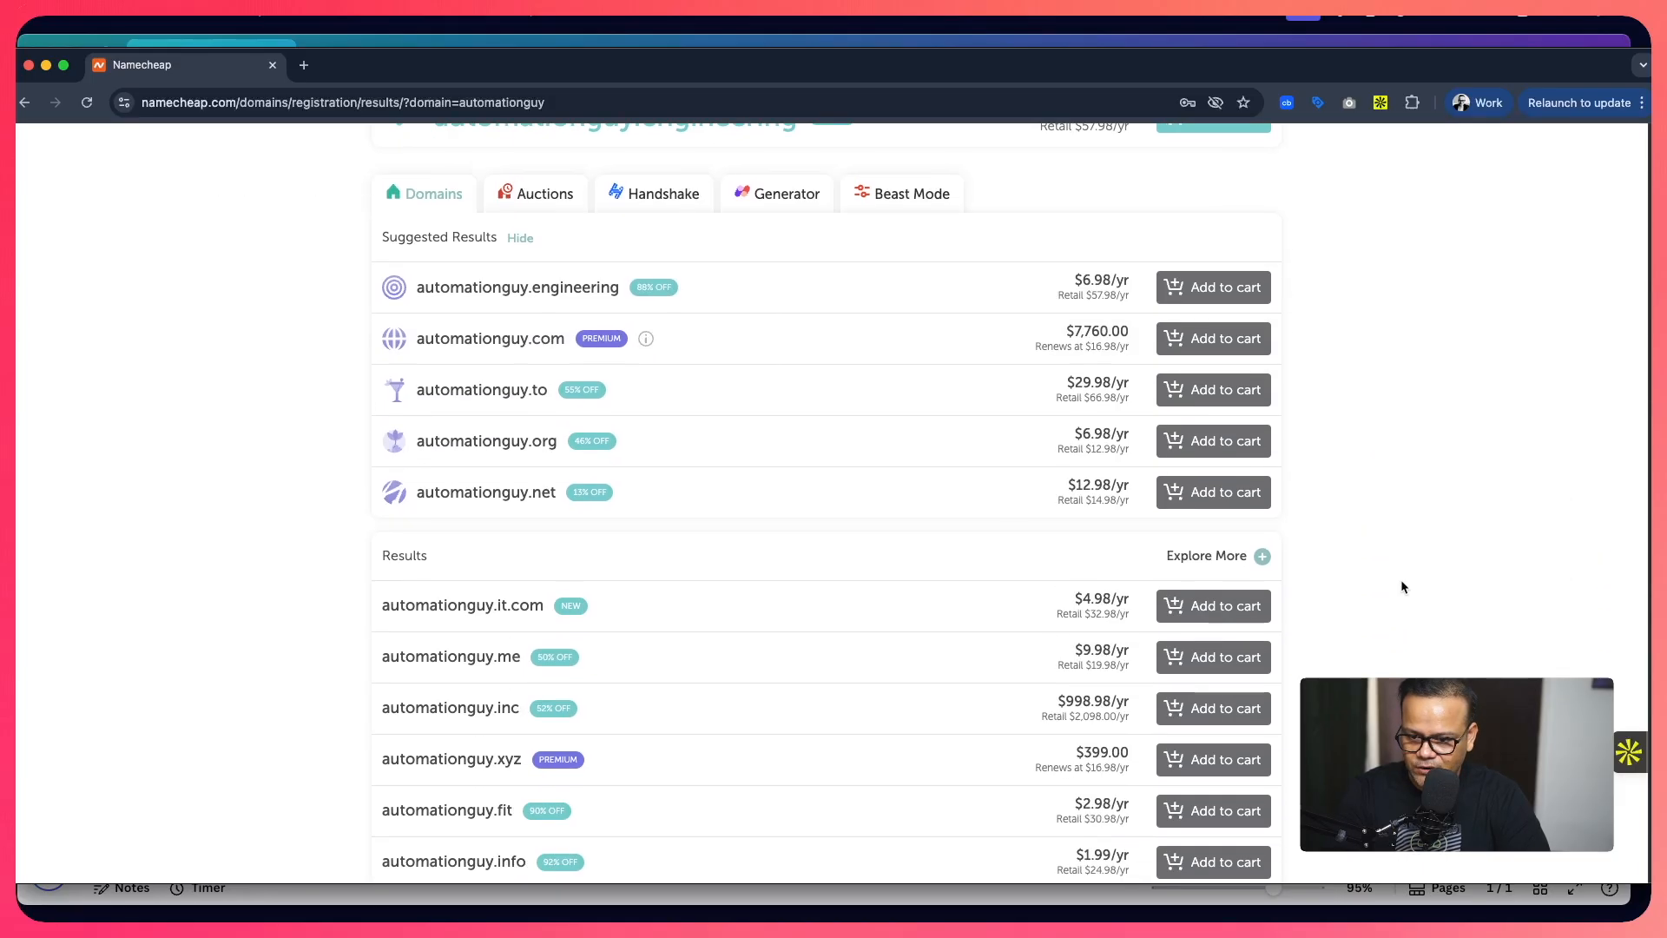
scroll(1400, 580, down, 2)
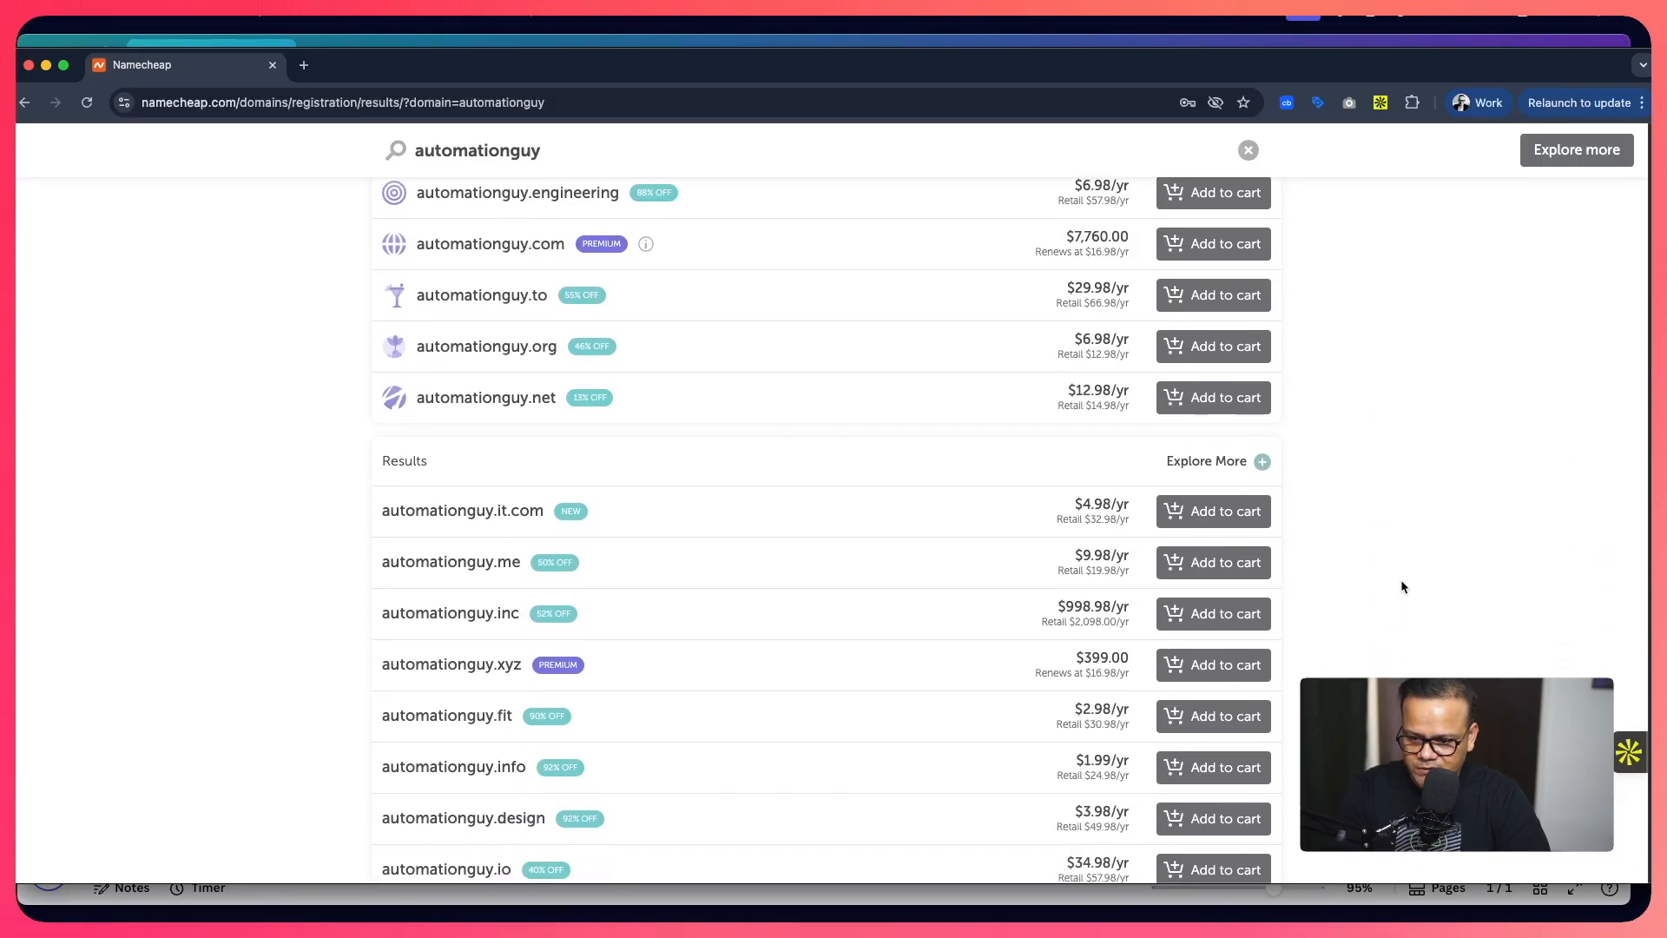
scroll(1401, 587, down, 3)
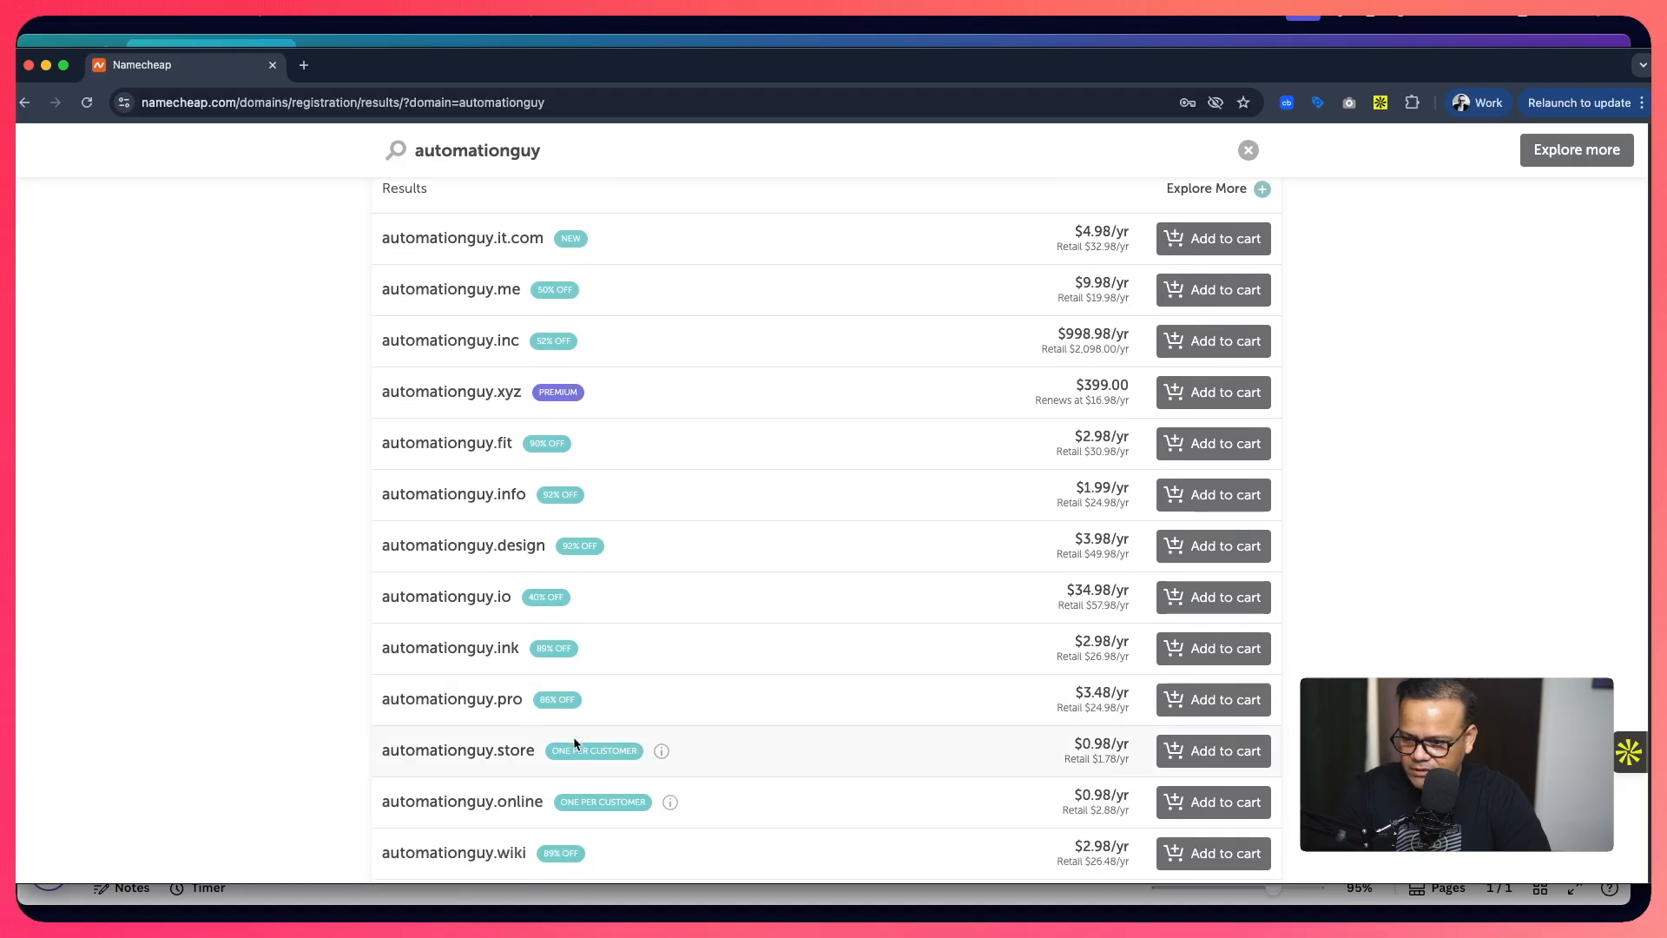
scroll(416, 751, down, 2)
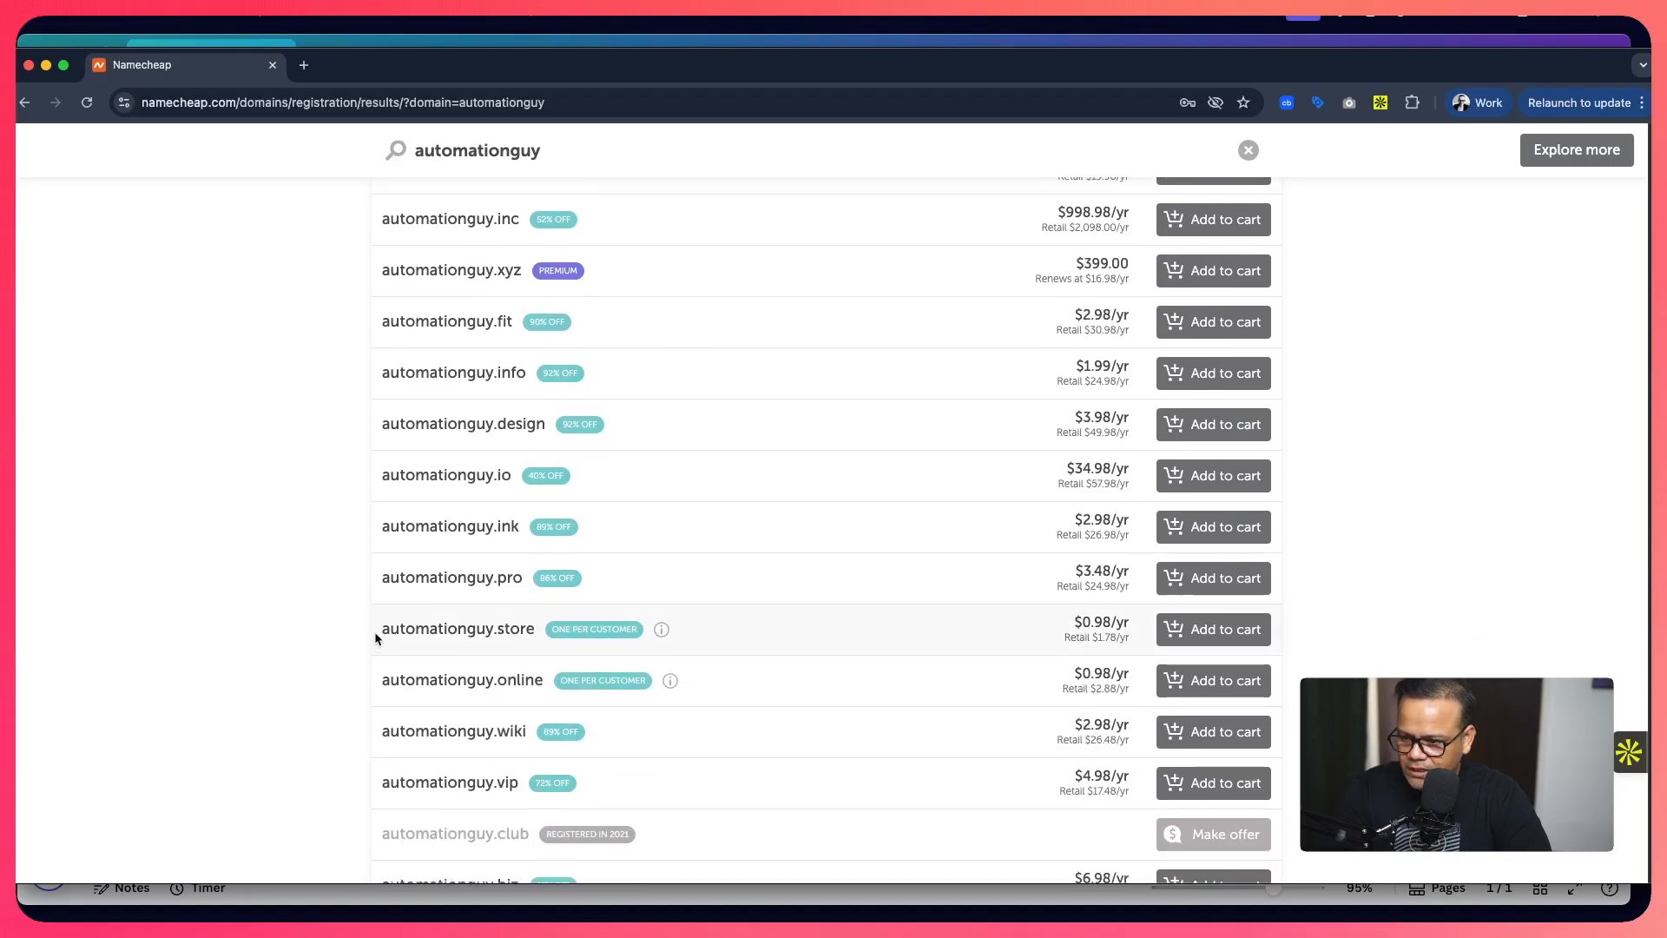
scroll(389, 603, down, 1)
drag(382, 554, 536, 559)
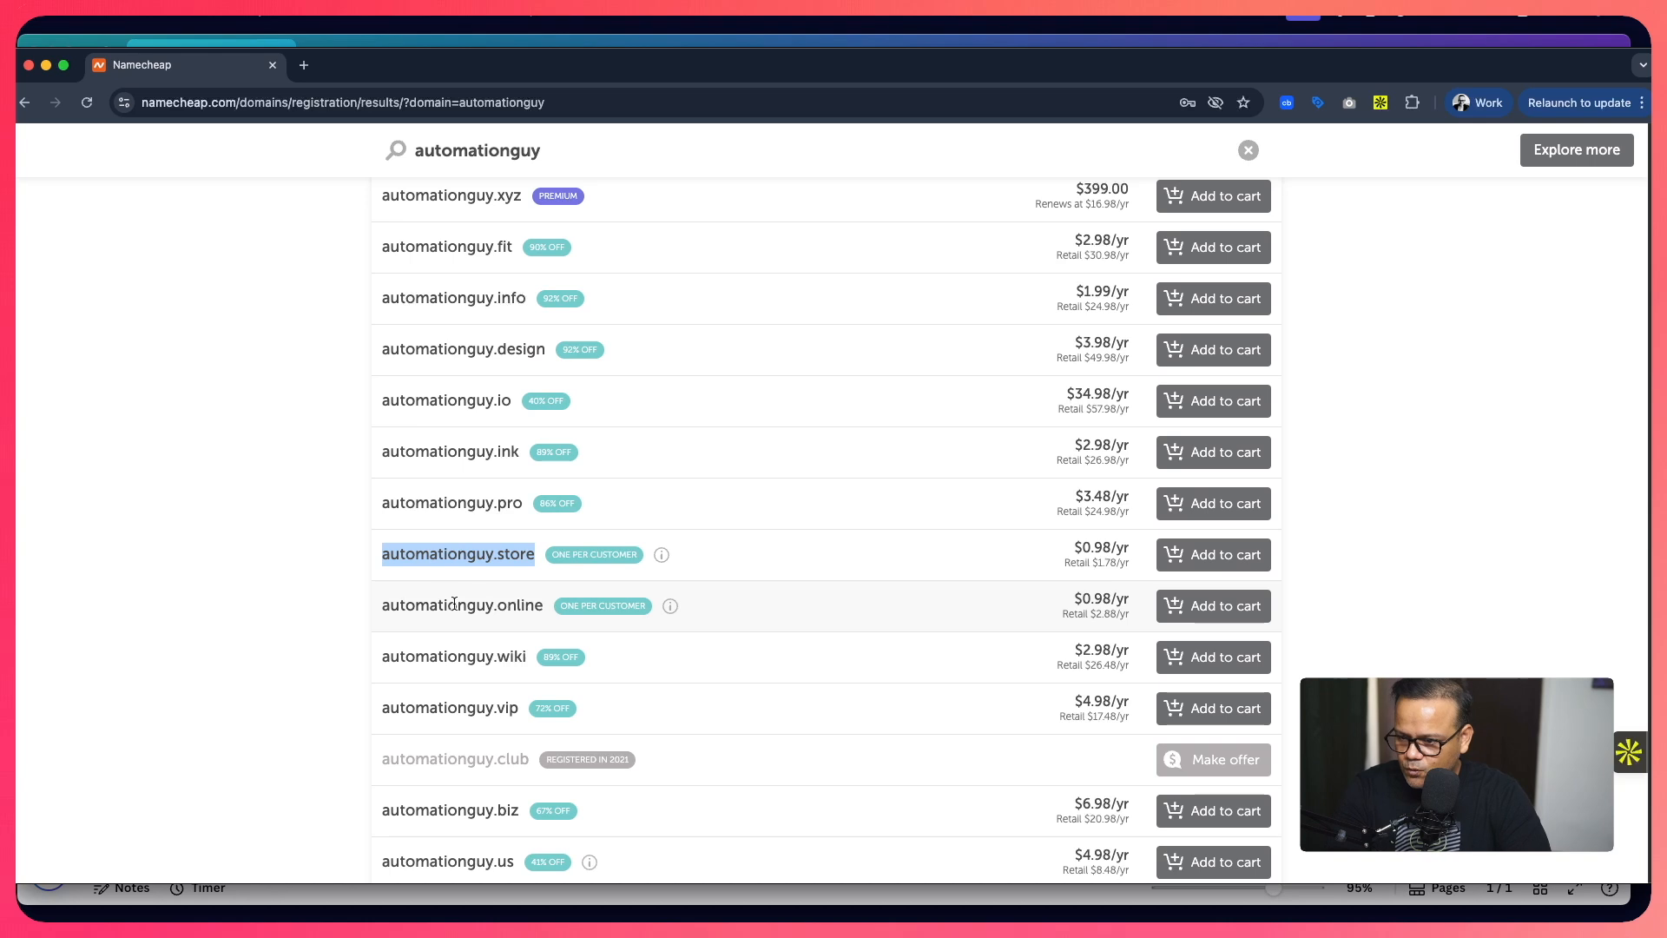
drag(388, 611, 545, 611)
mouse_move(679, 616)
scroll(966, 604, down, 2)
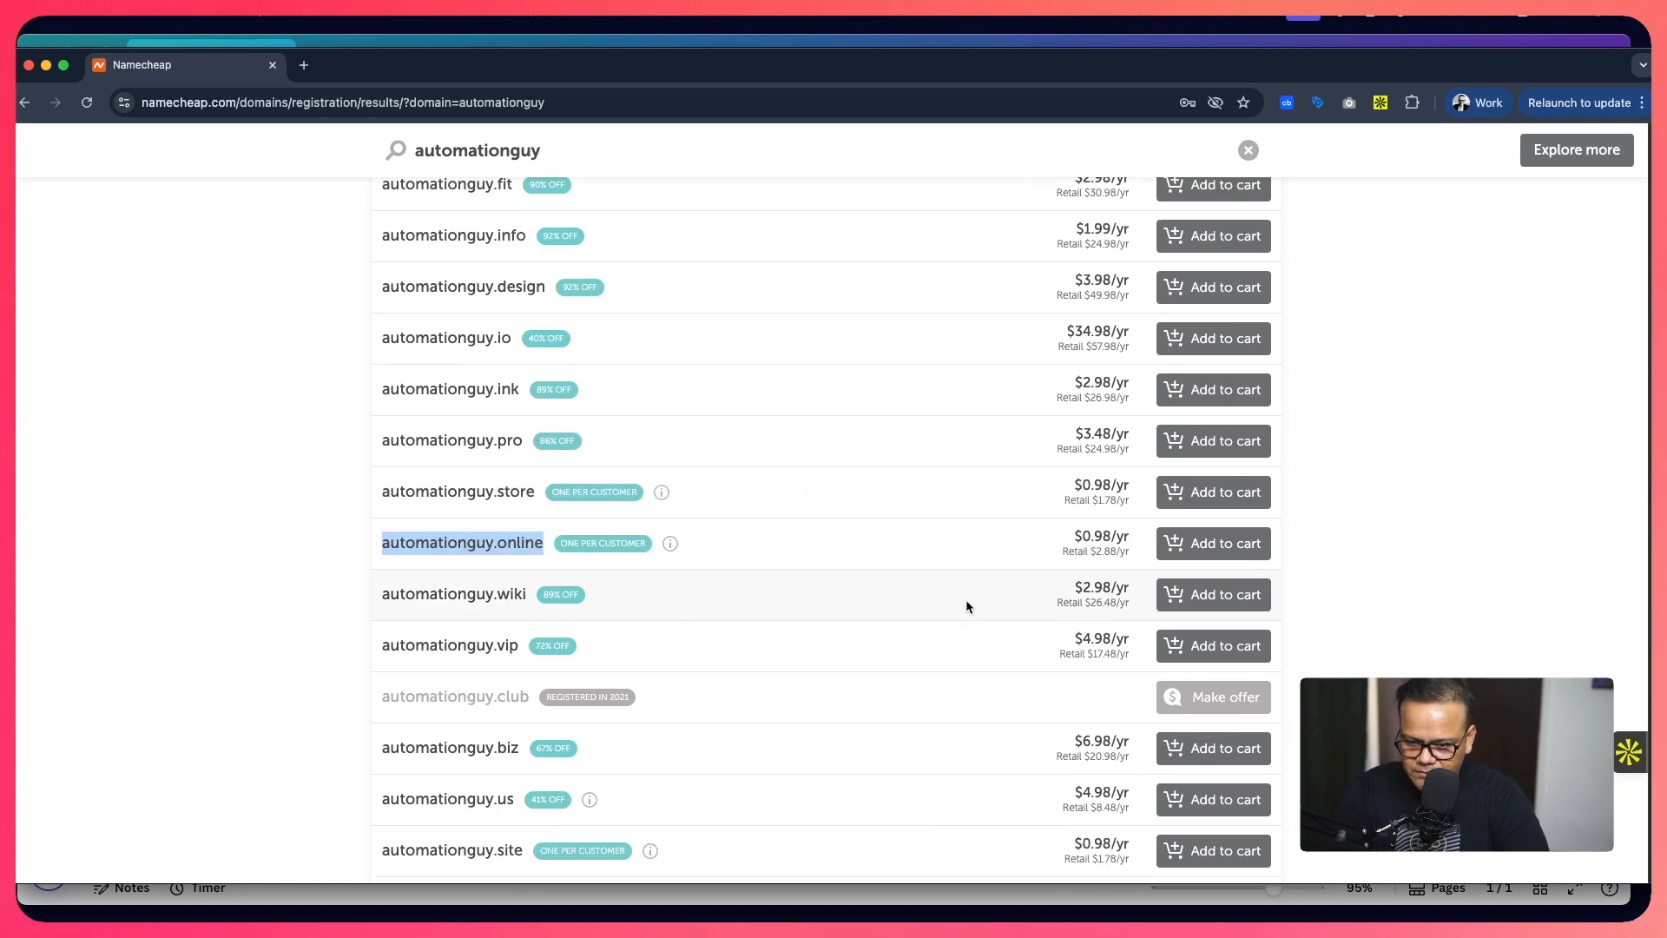
scroll(840, 705, down, 3)
drag(382, 656, 493, 653)
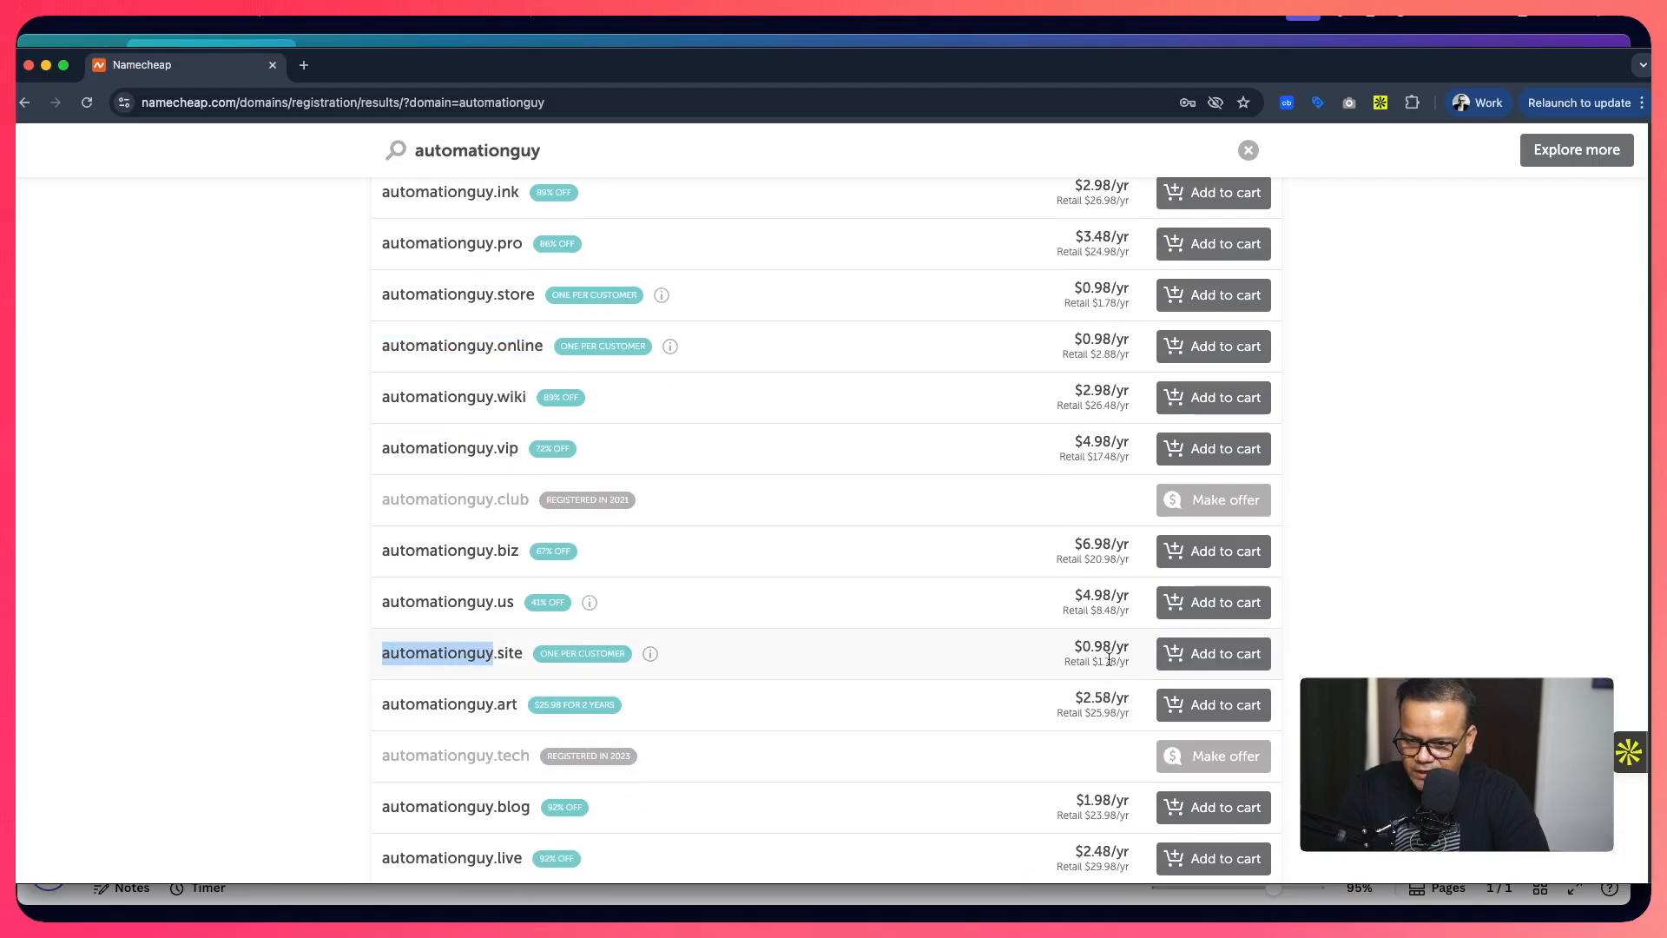
scroll(1109, 660, down, 6)
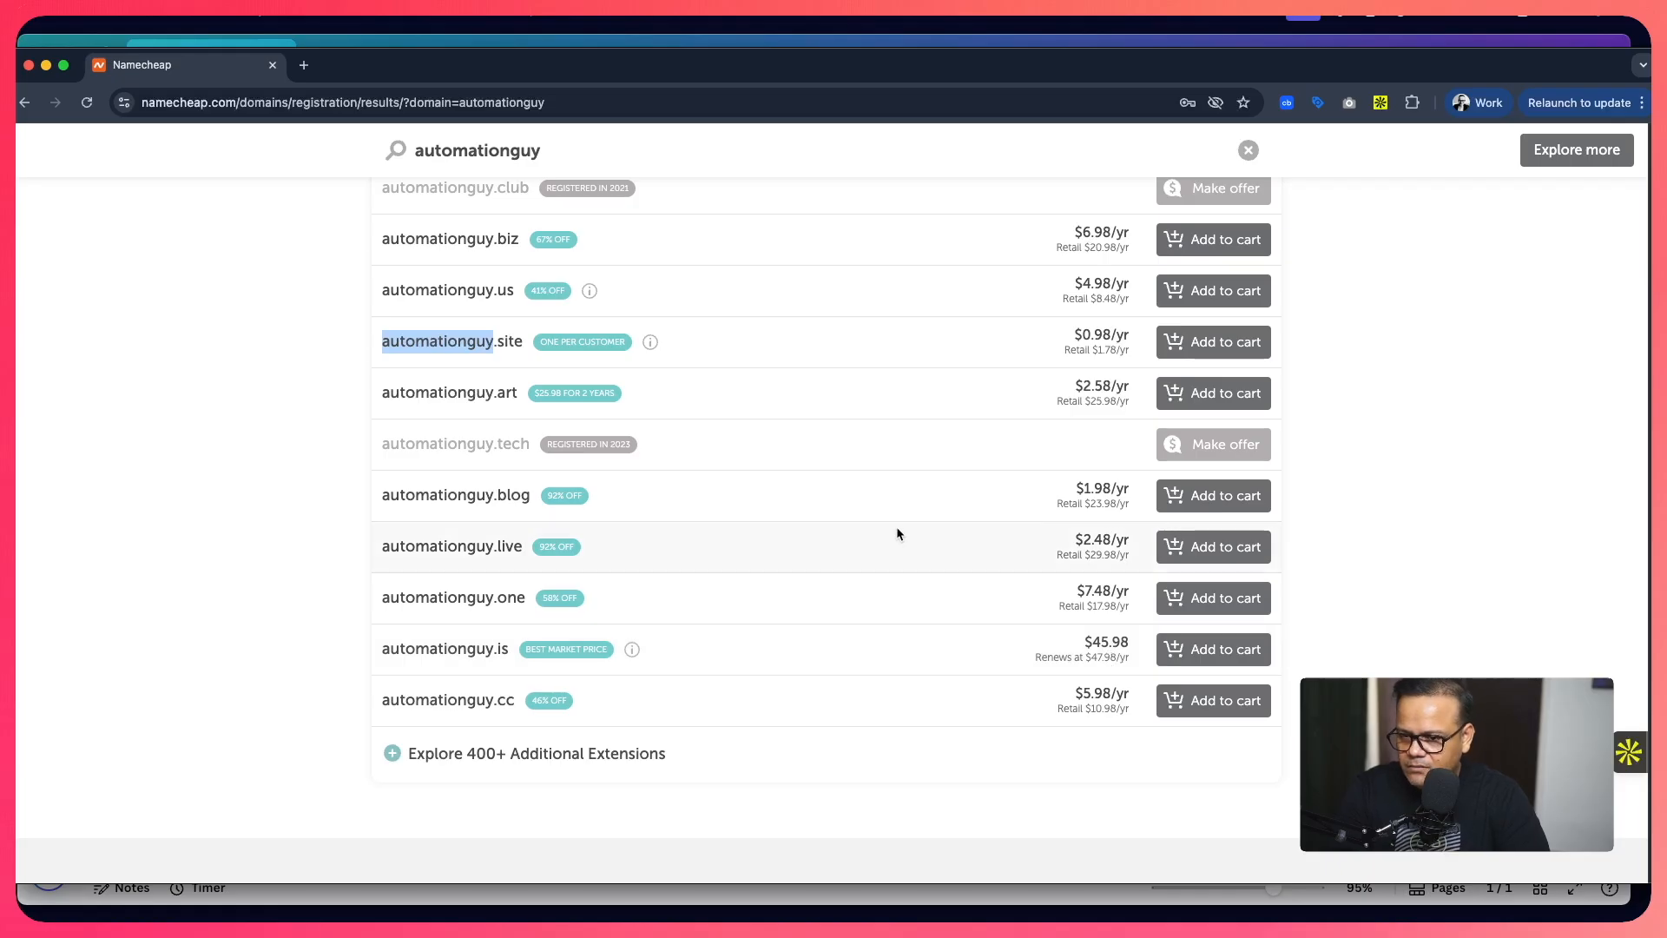
scroll(896, 530, up, 3)
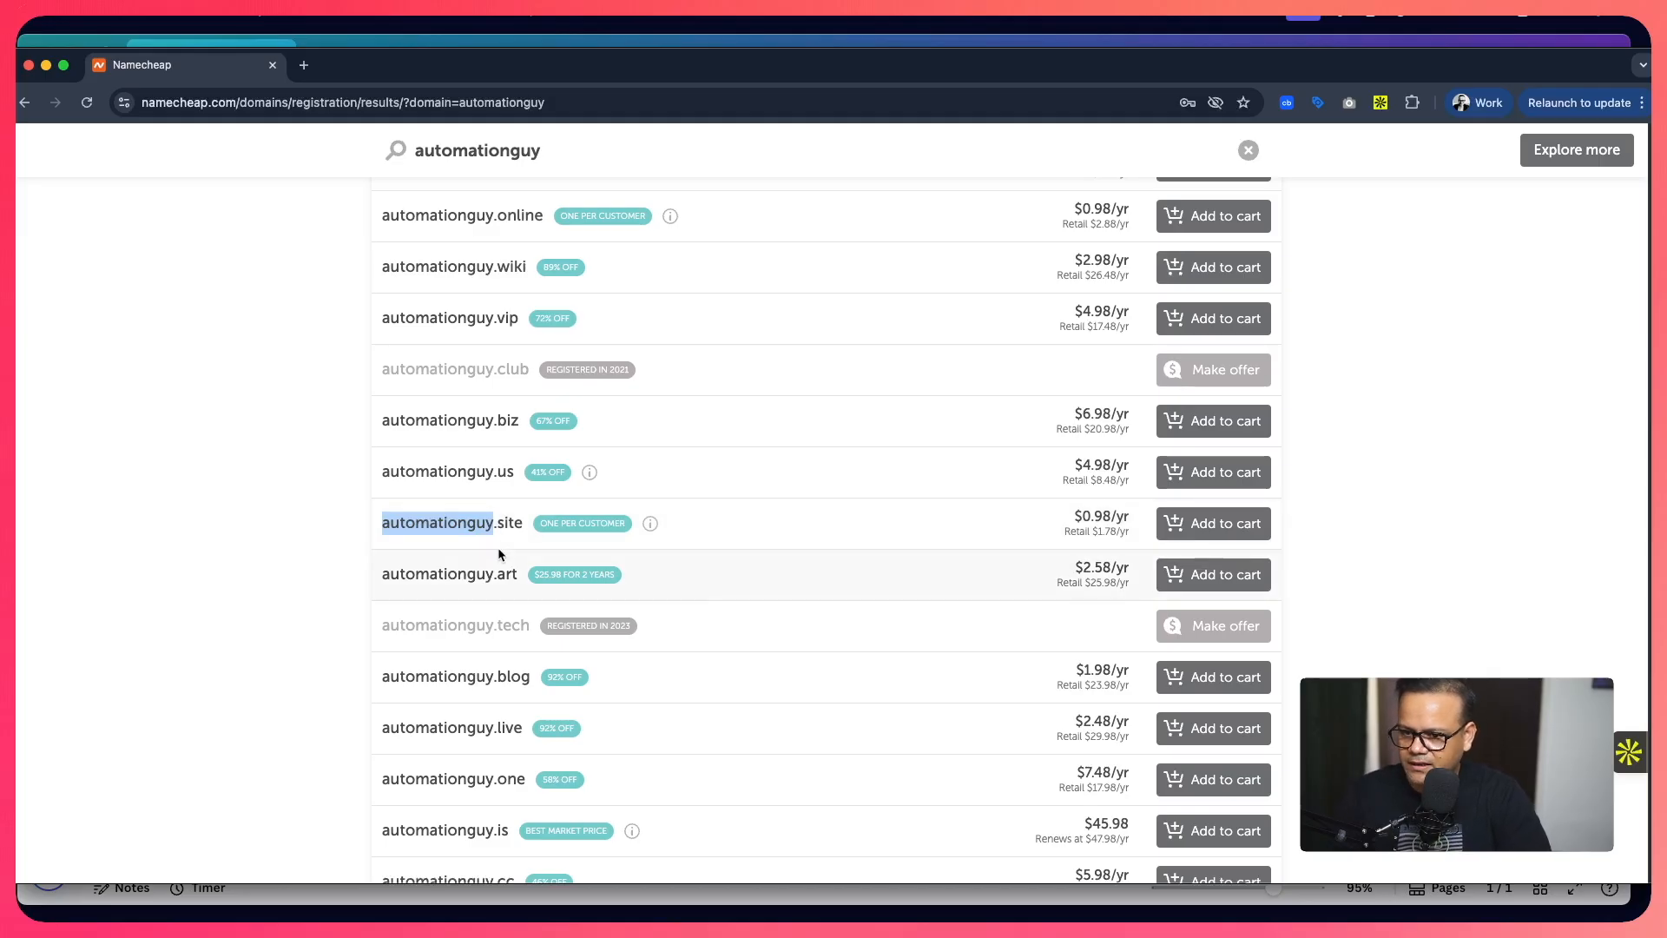
scroll(497, 540, up, 2)
scroll(495, 534, up, 15)
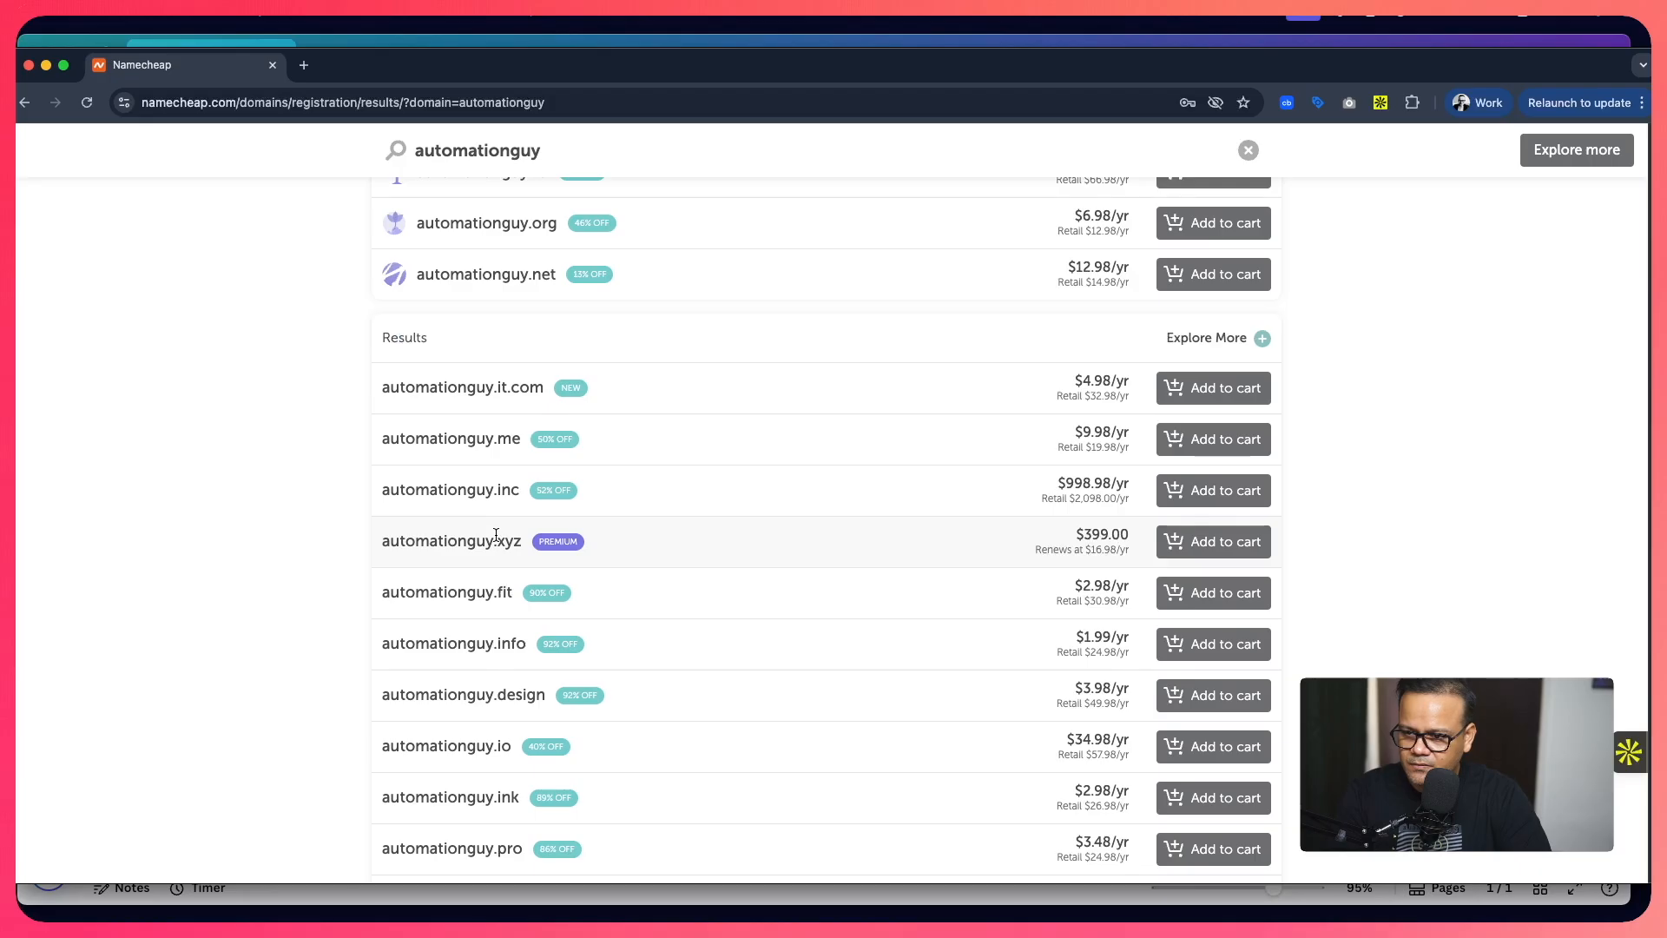
scroll(495, 533, up, 5)
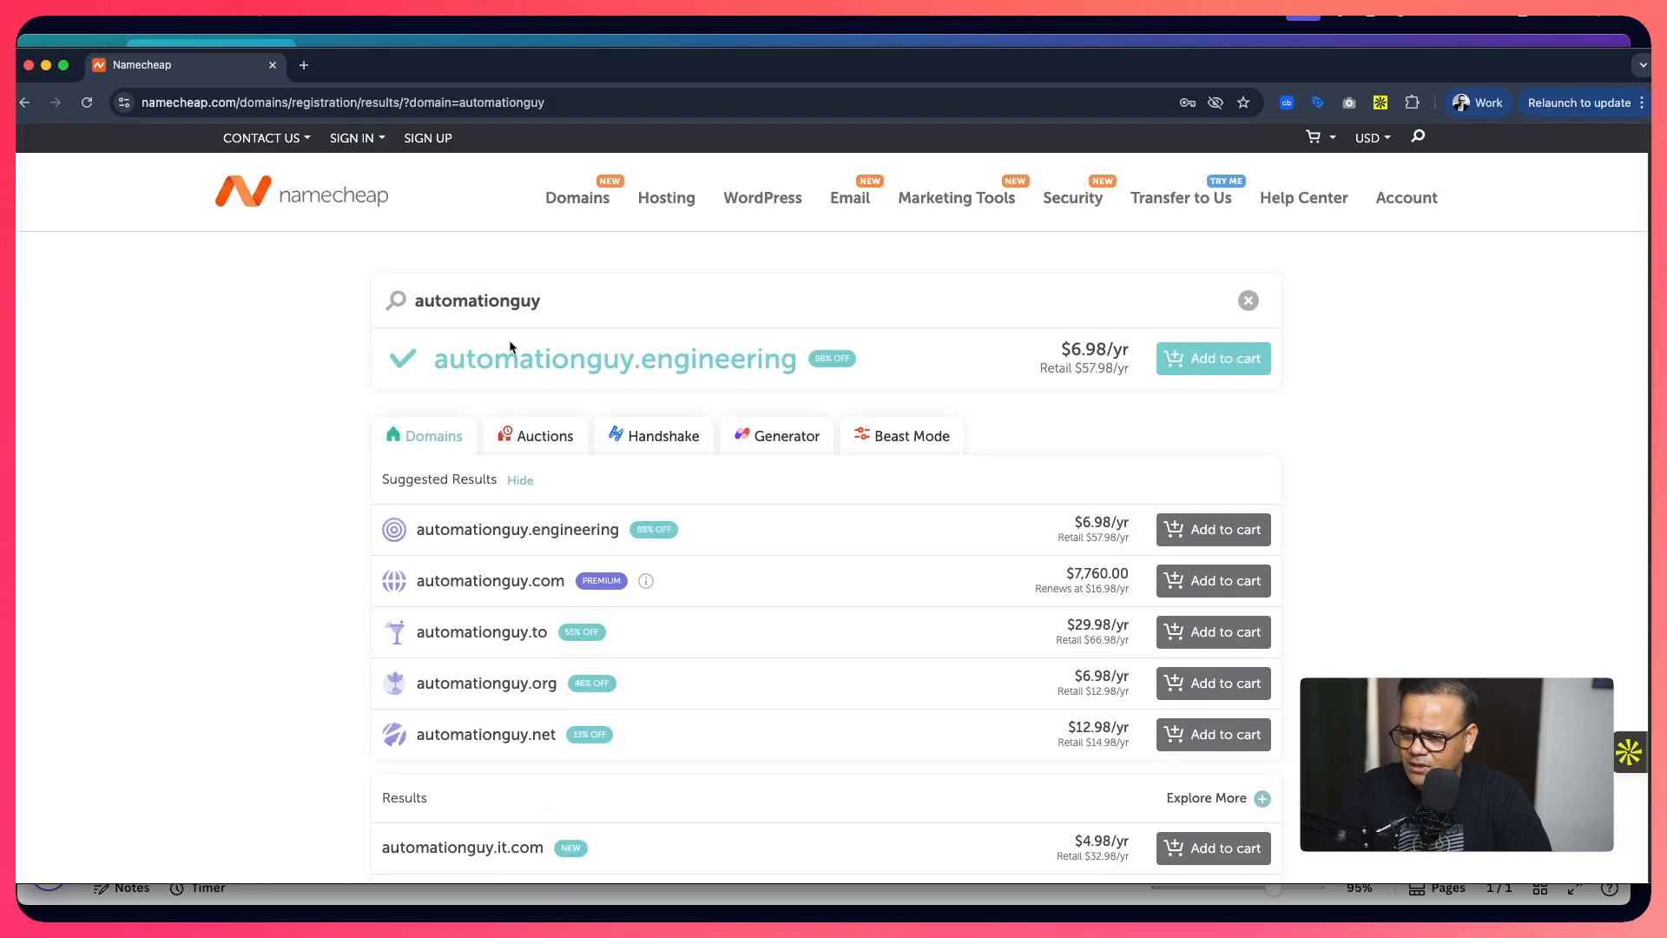
Replace the domain search term with automata.
click(564, 302)
key(super+a)
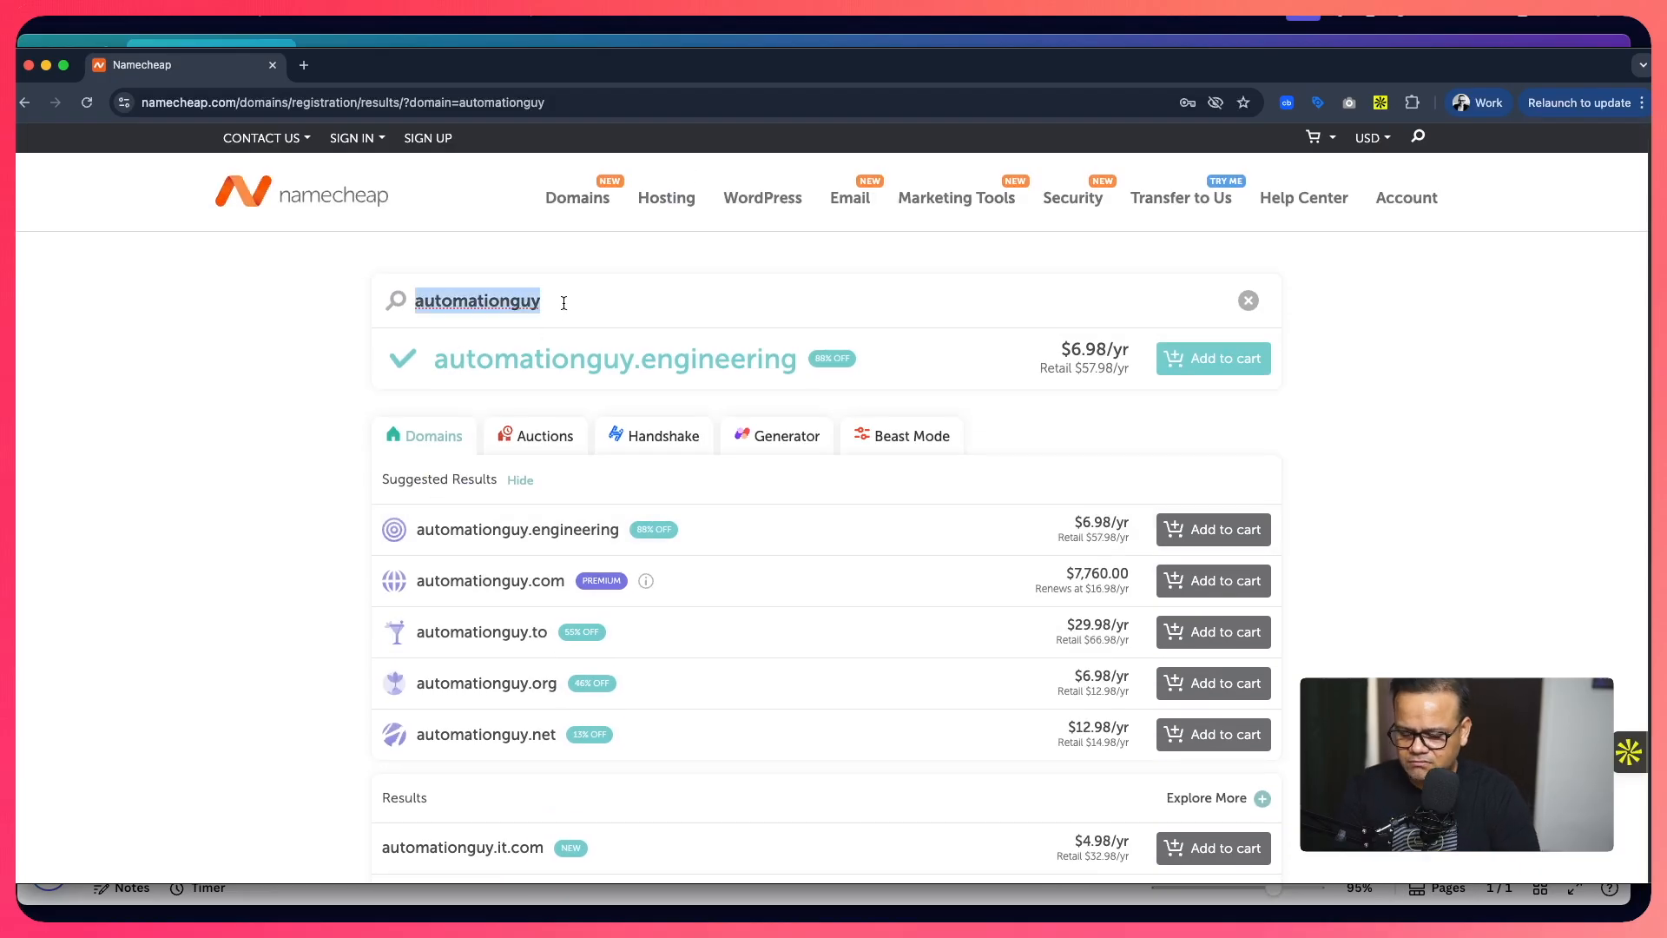
text(automata)
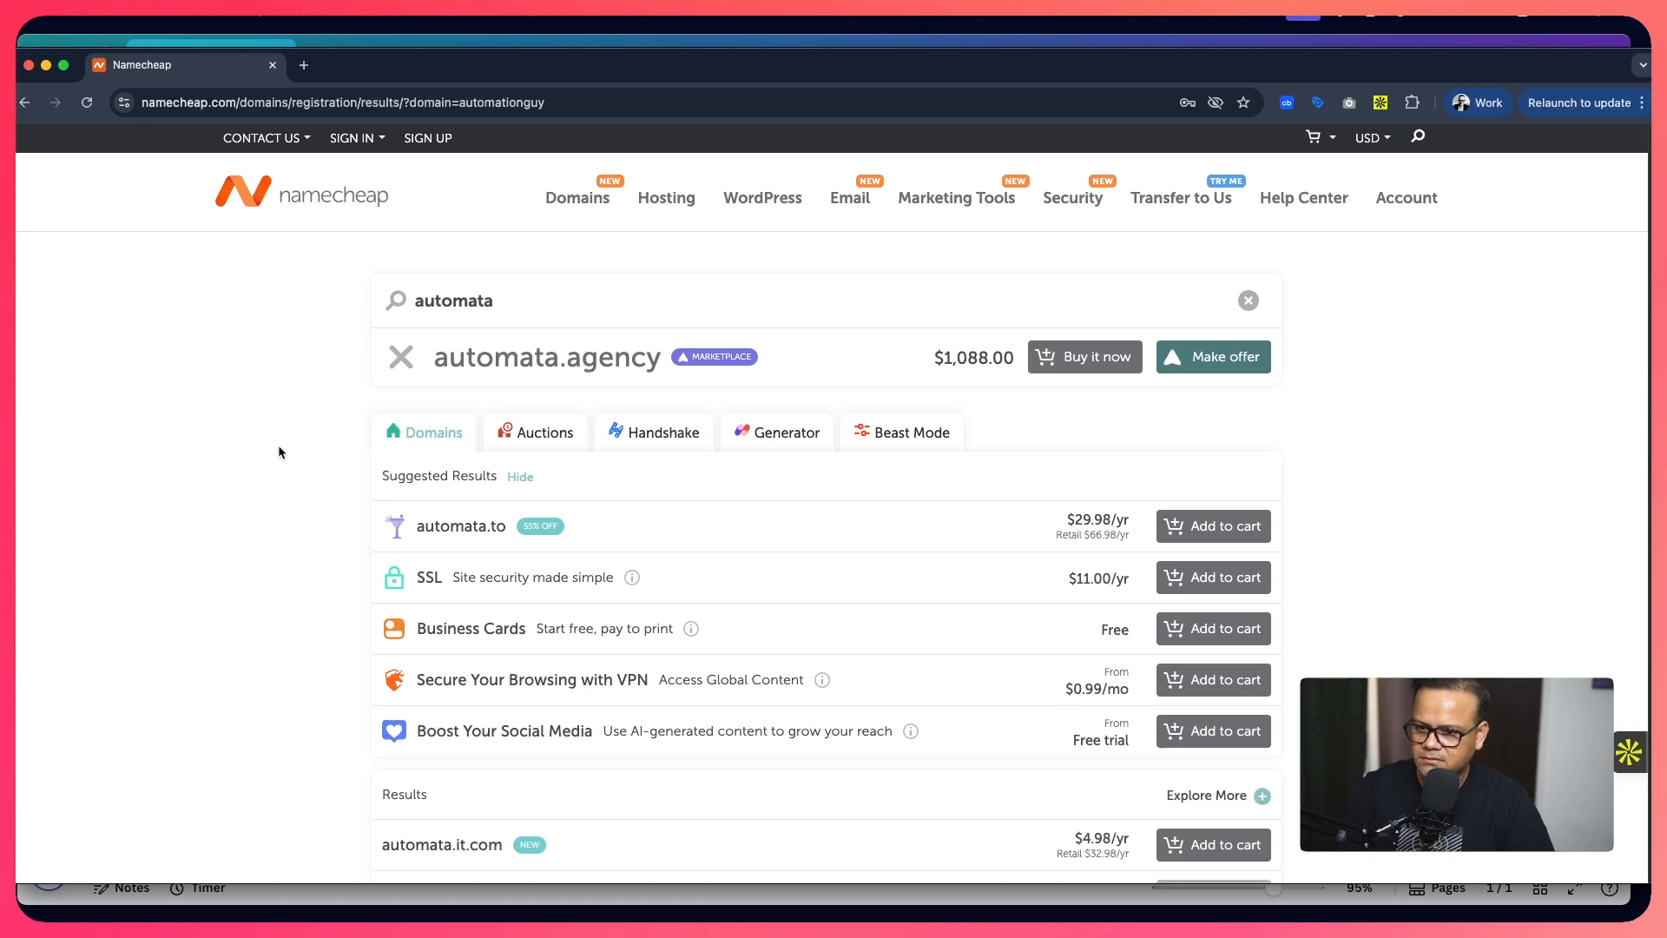
Review the availability and prices of the automata domains across the whole results list.
scroll(278, 452, down, 5)
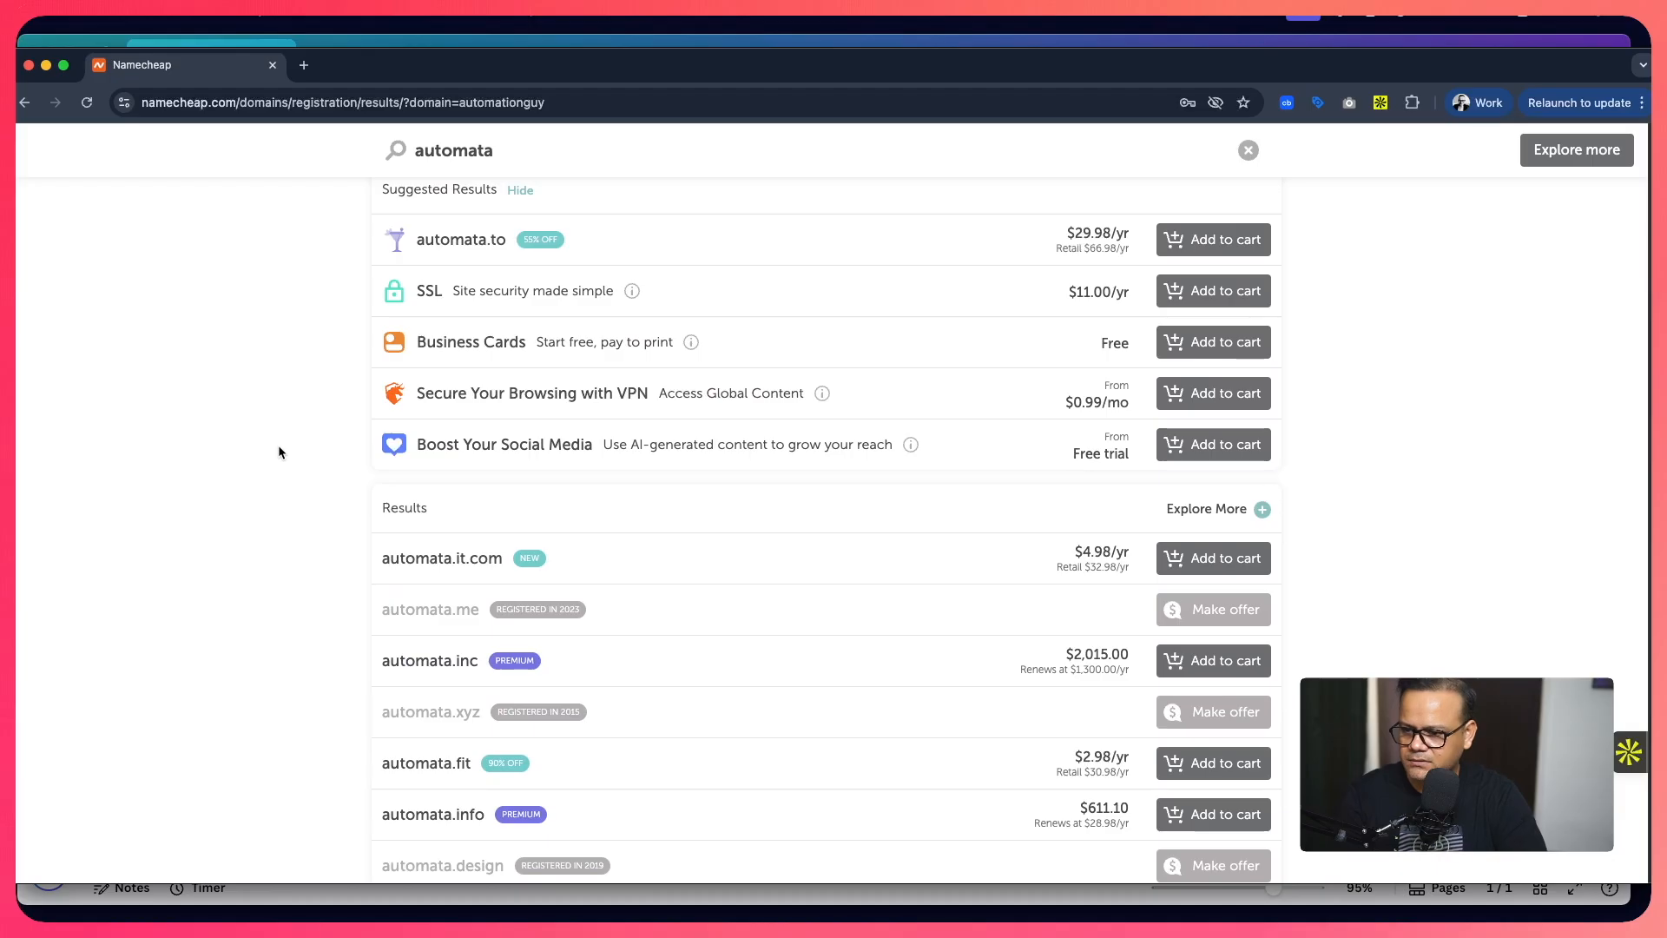
scroll(279, 451, down, 2)
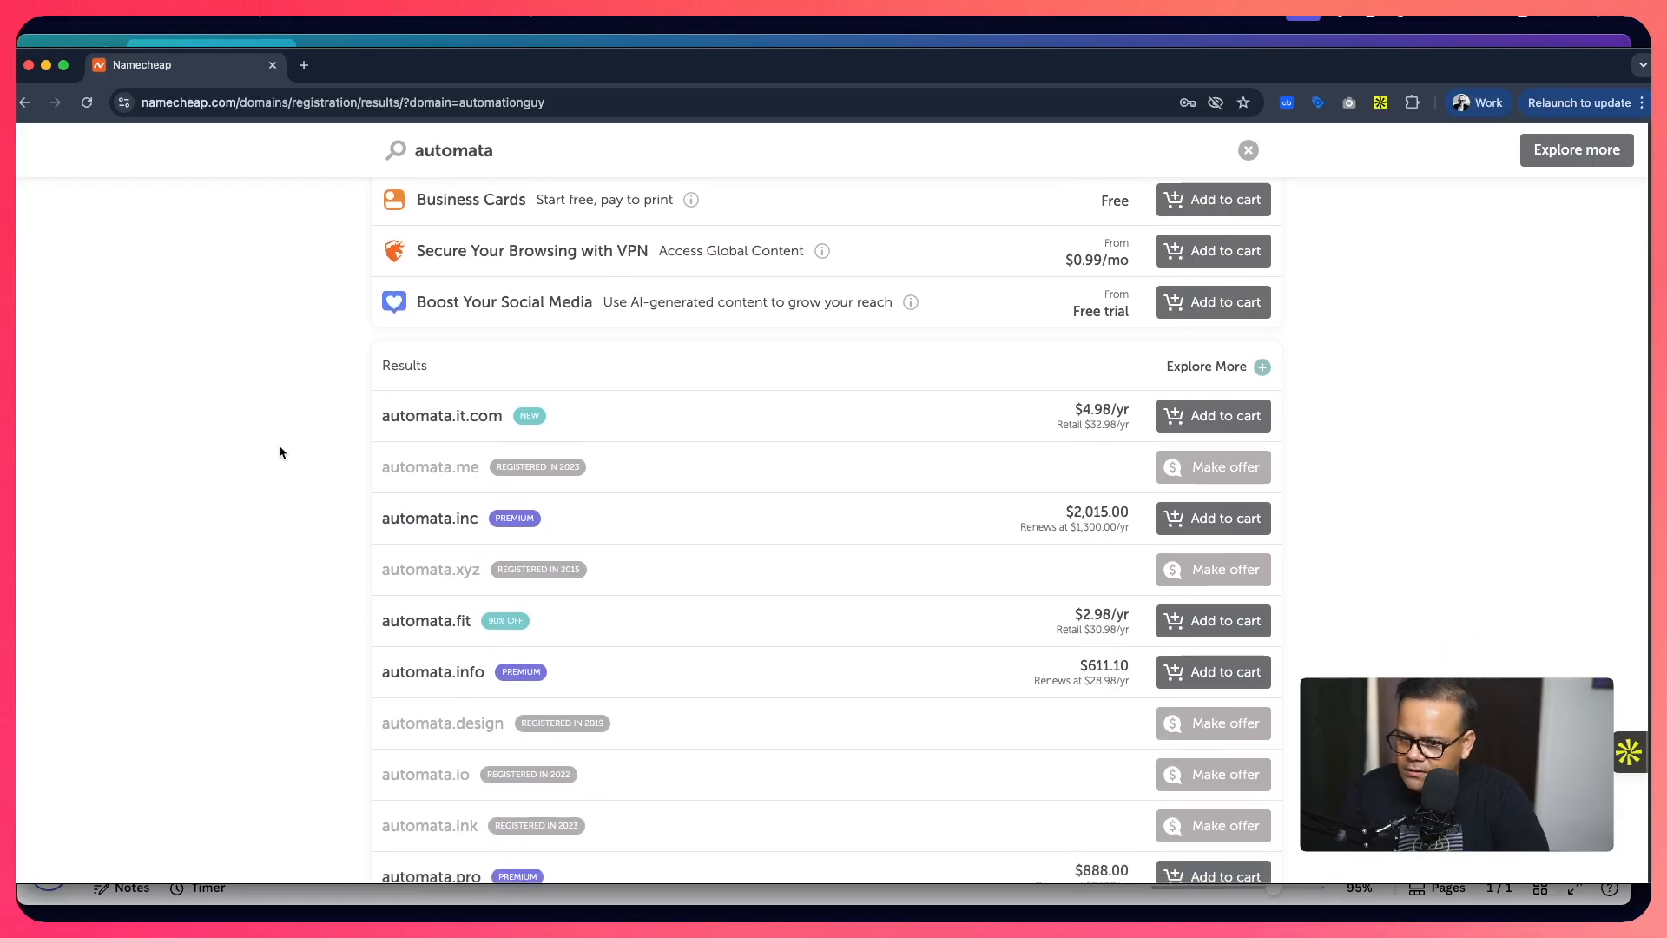
scroll(279, 451, down, 2)
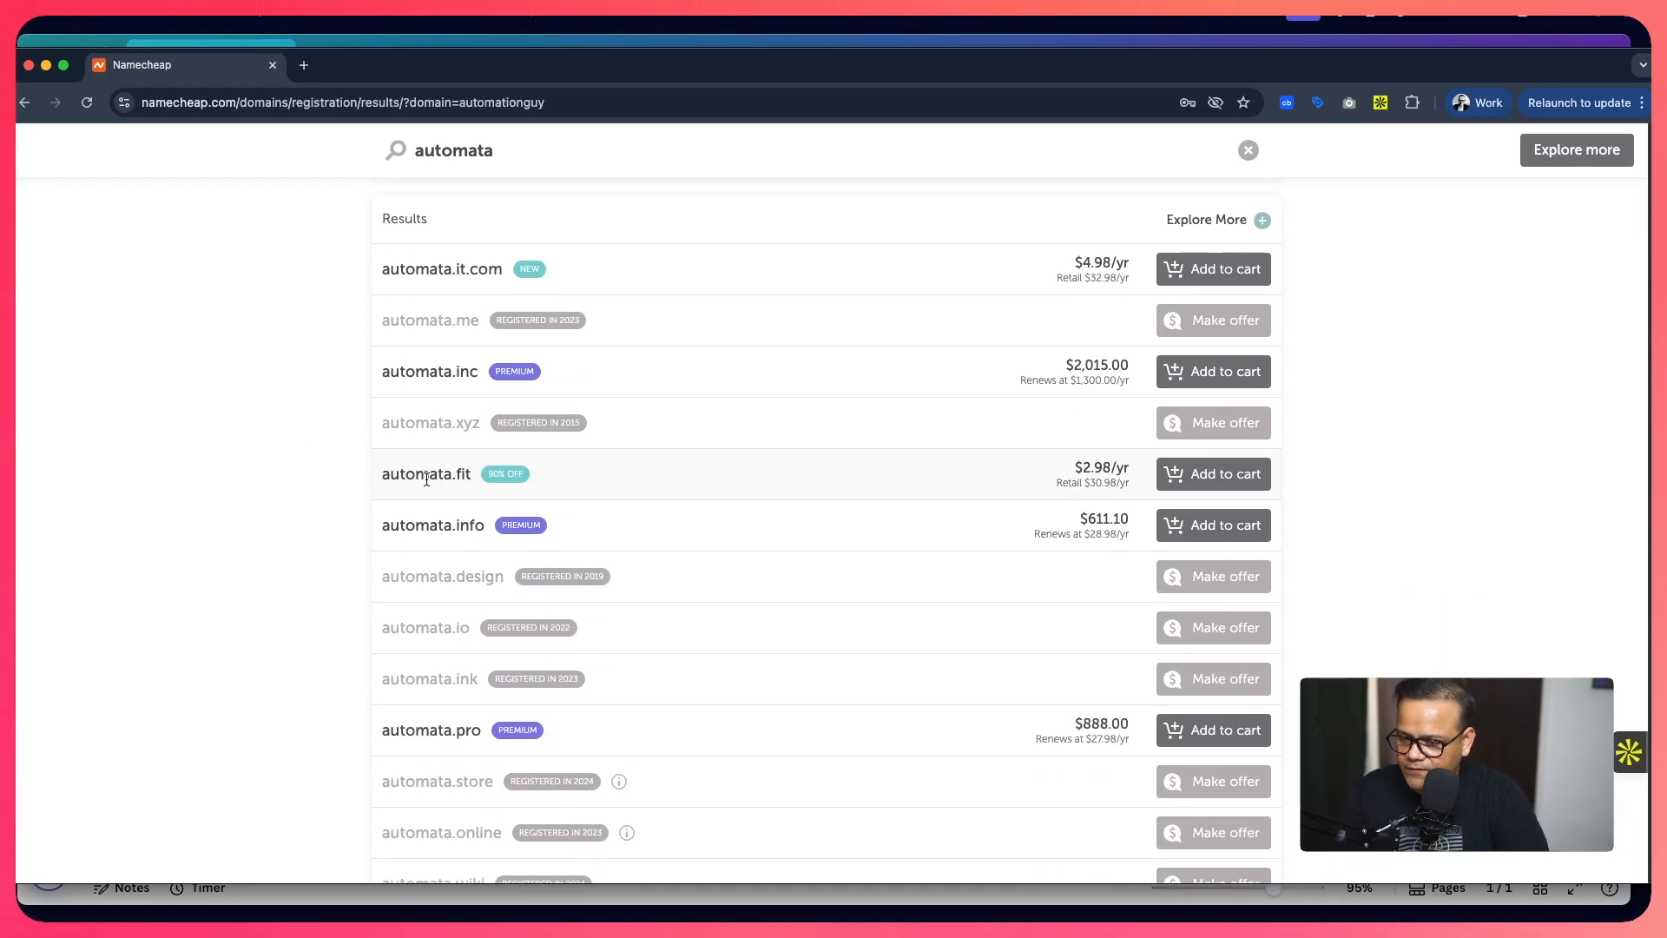
scroll(544, 479, down, 10)
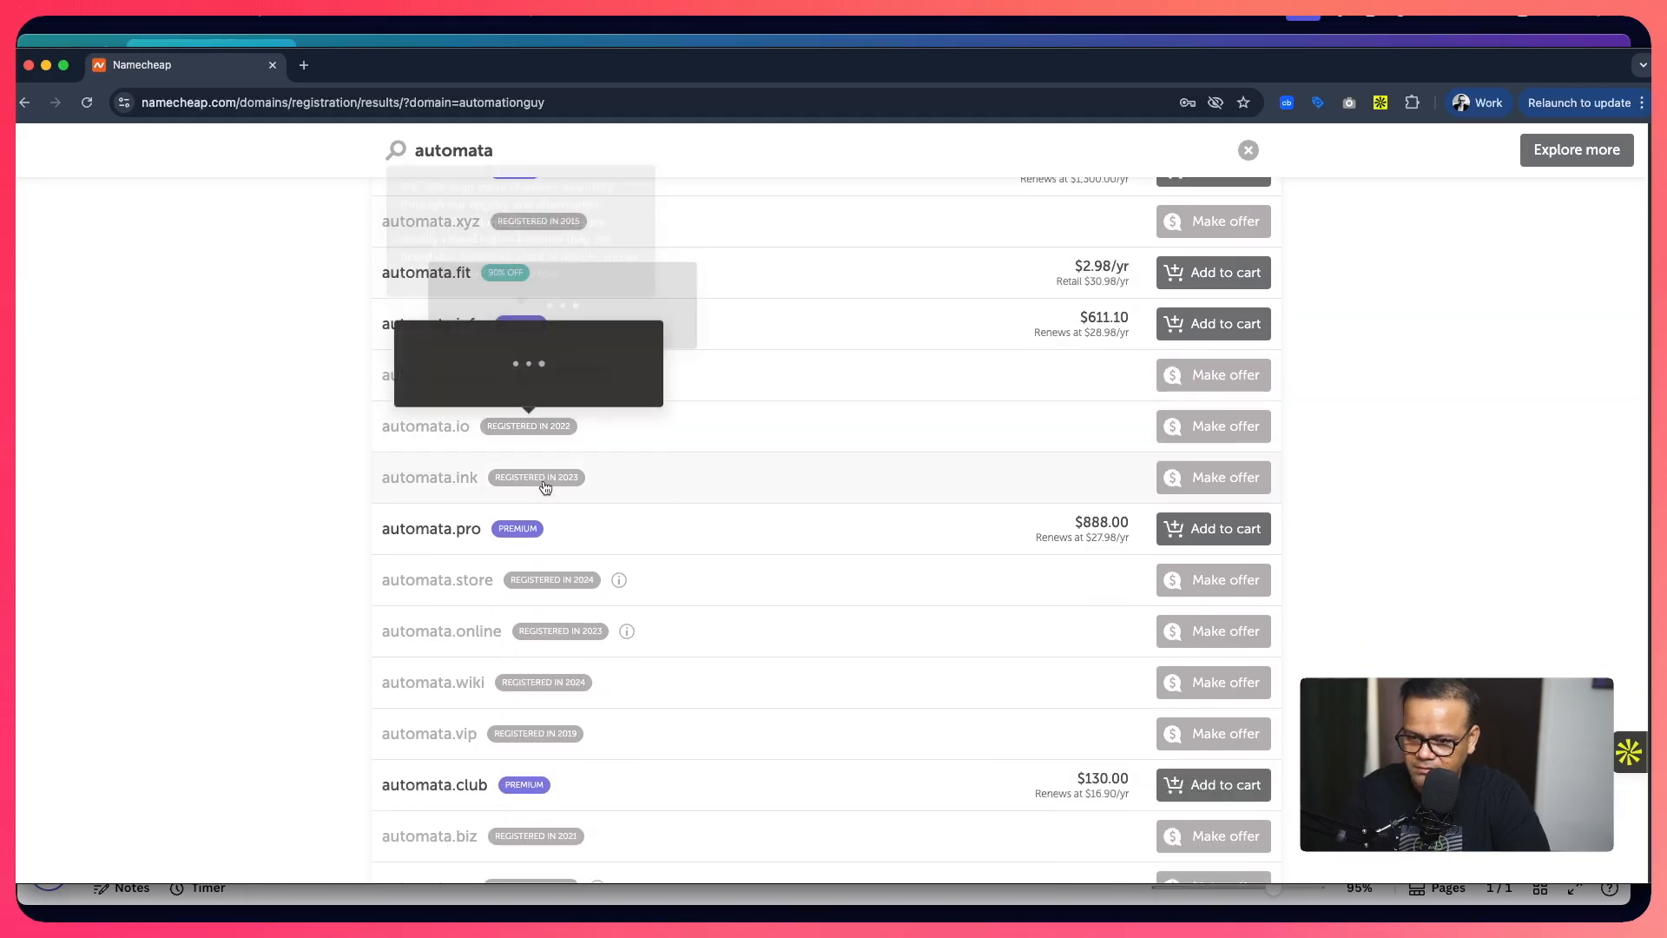
scroll(585, 521, down, 5)
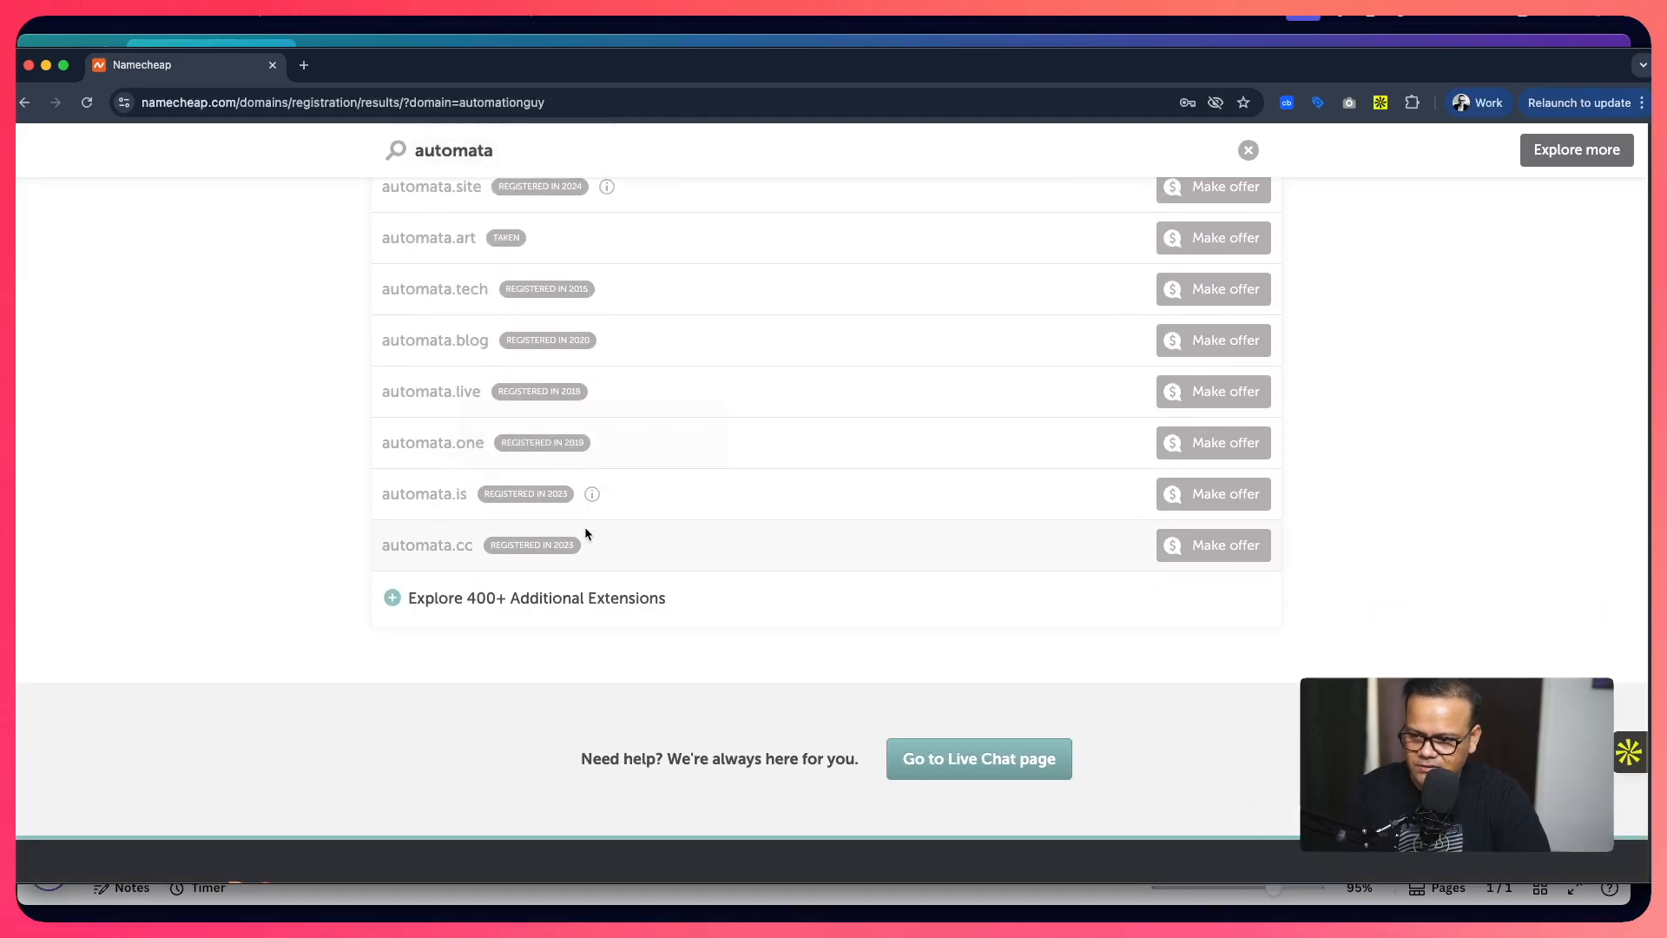
scroll(586, 526, up, 12)
scroll(585, 527, up, 10)
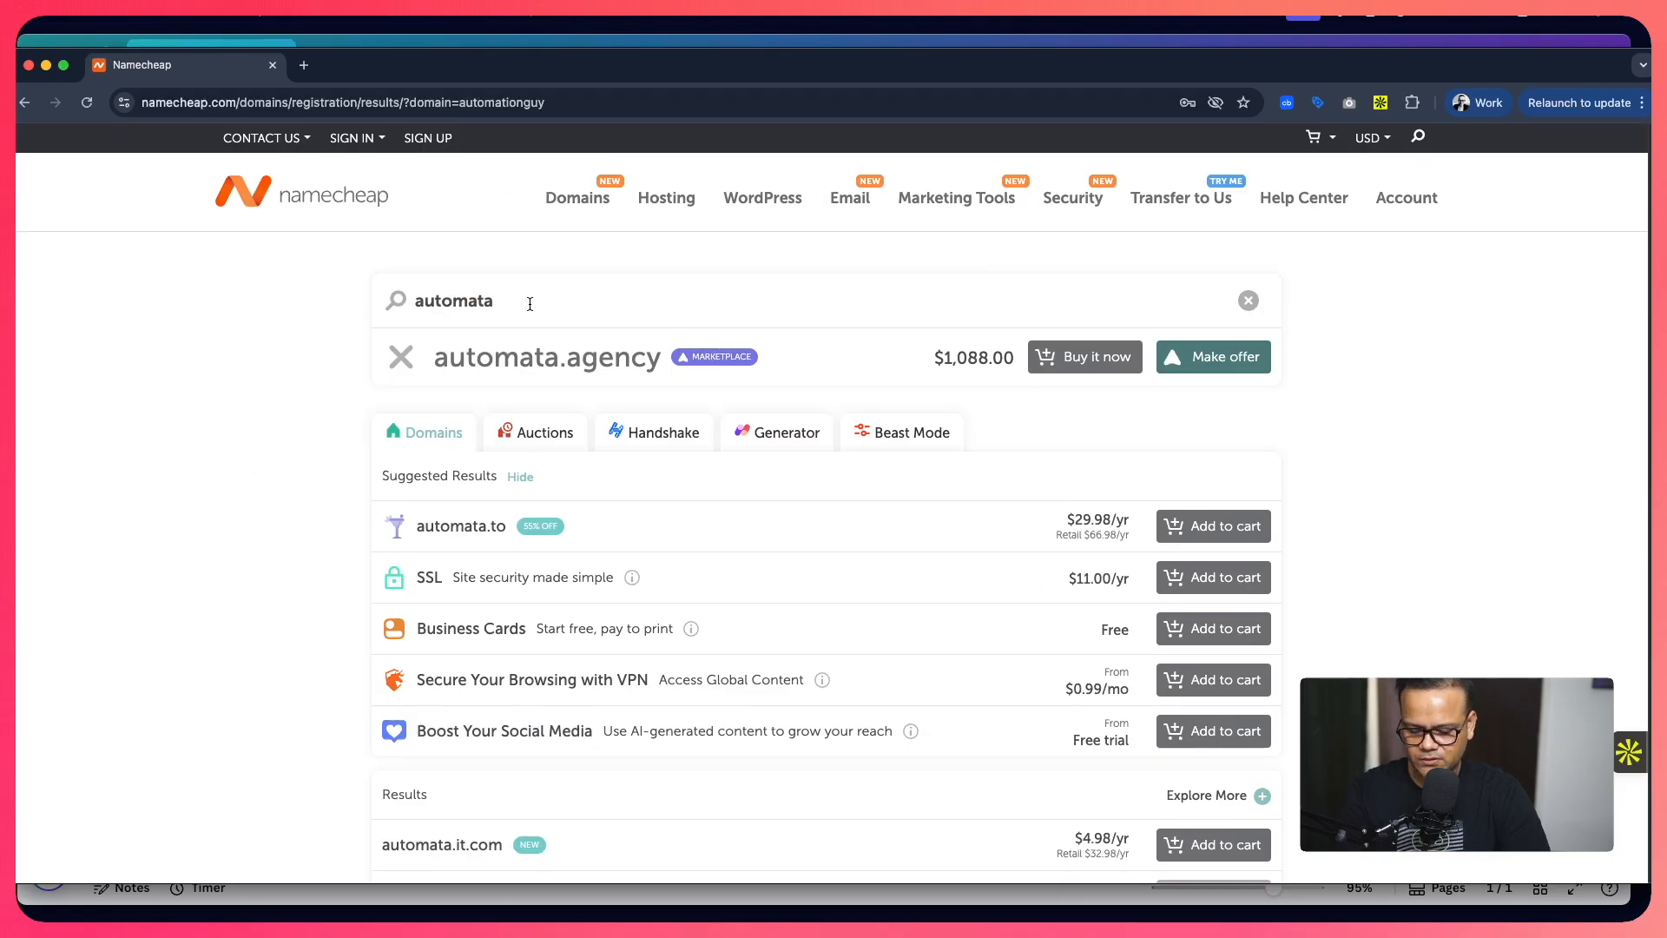
Change the domain search term to autogator.
click(529, 303)
key(BackSpace)
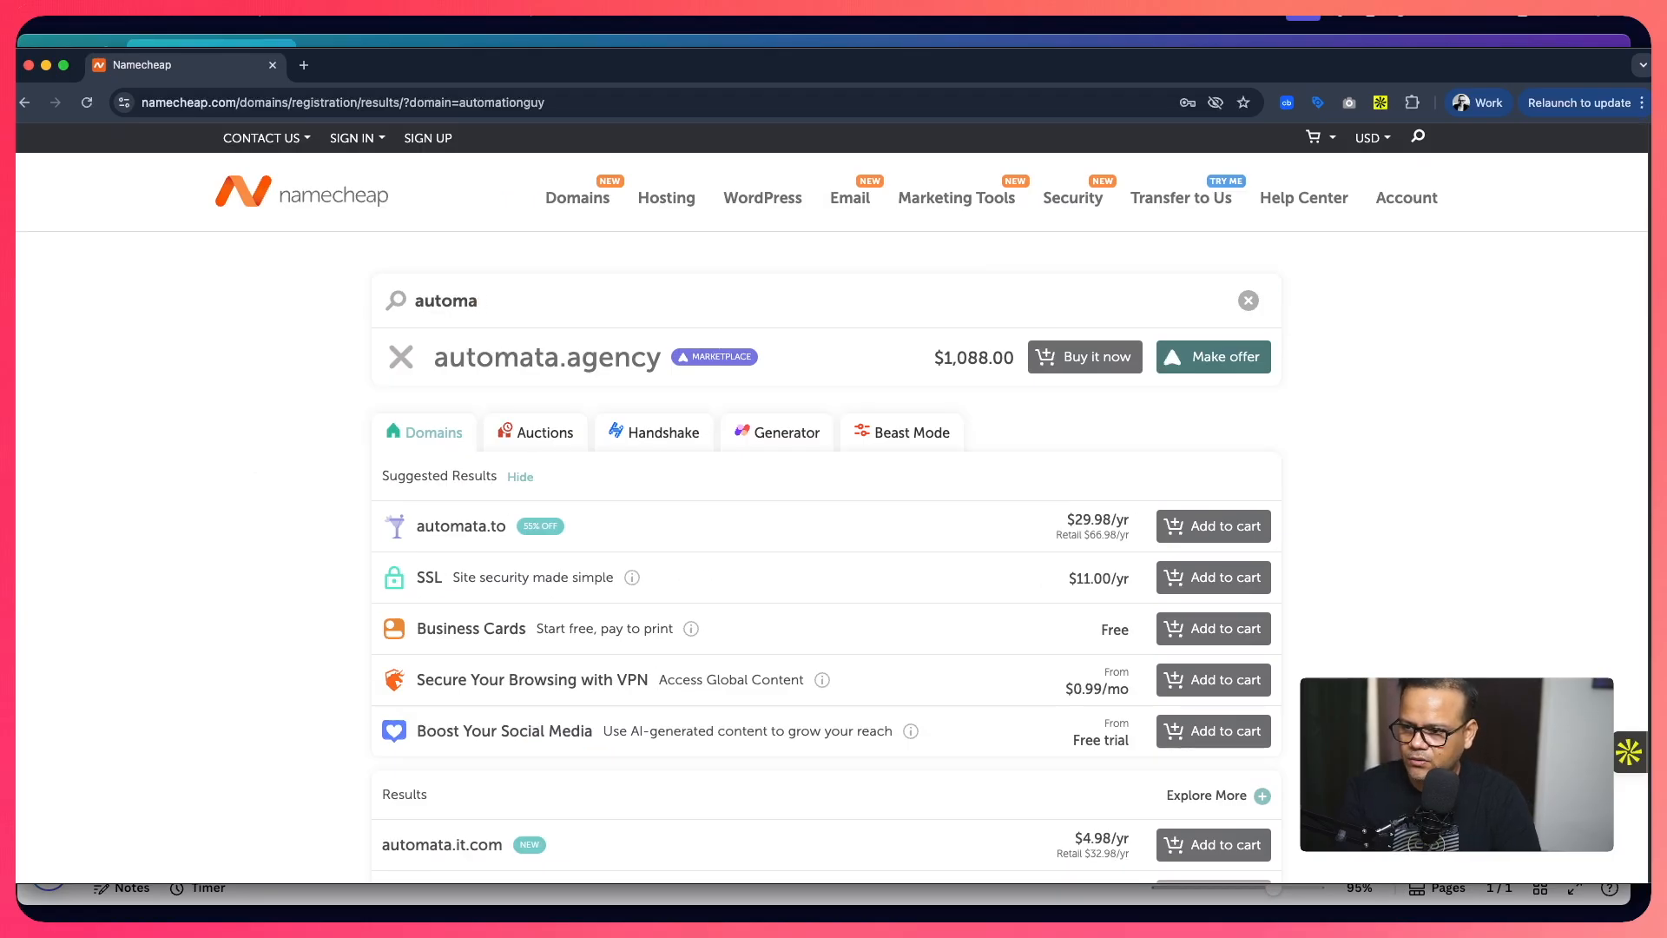
key(BackSpace)
text(gator)
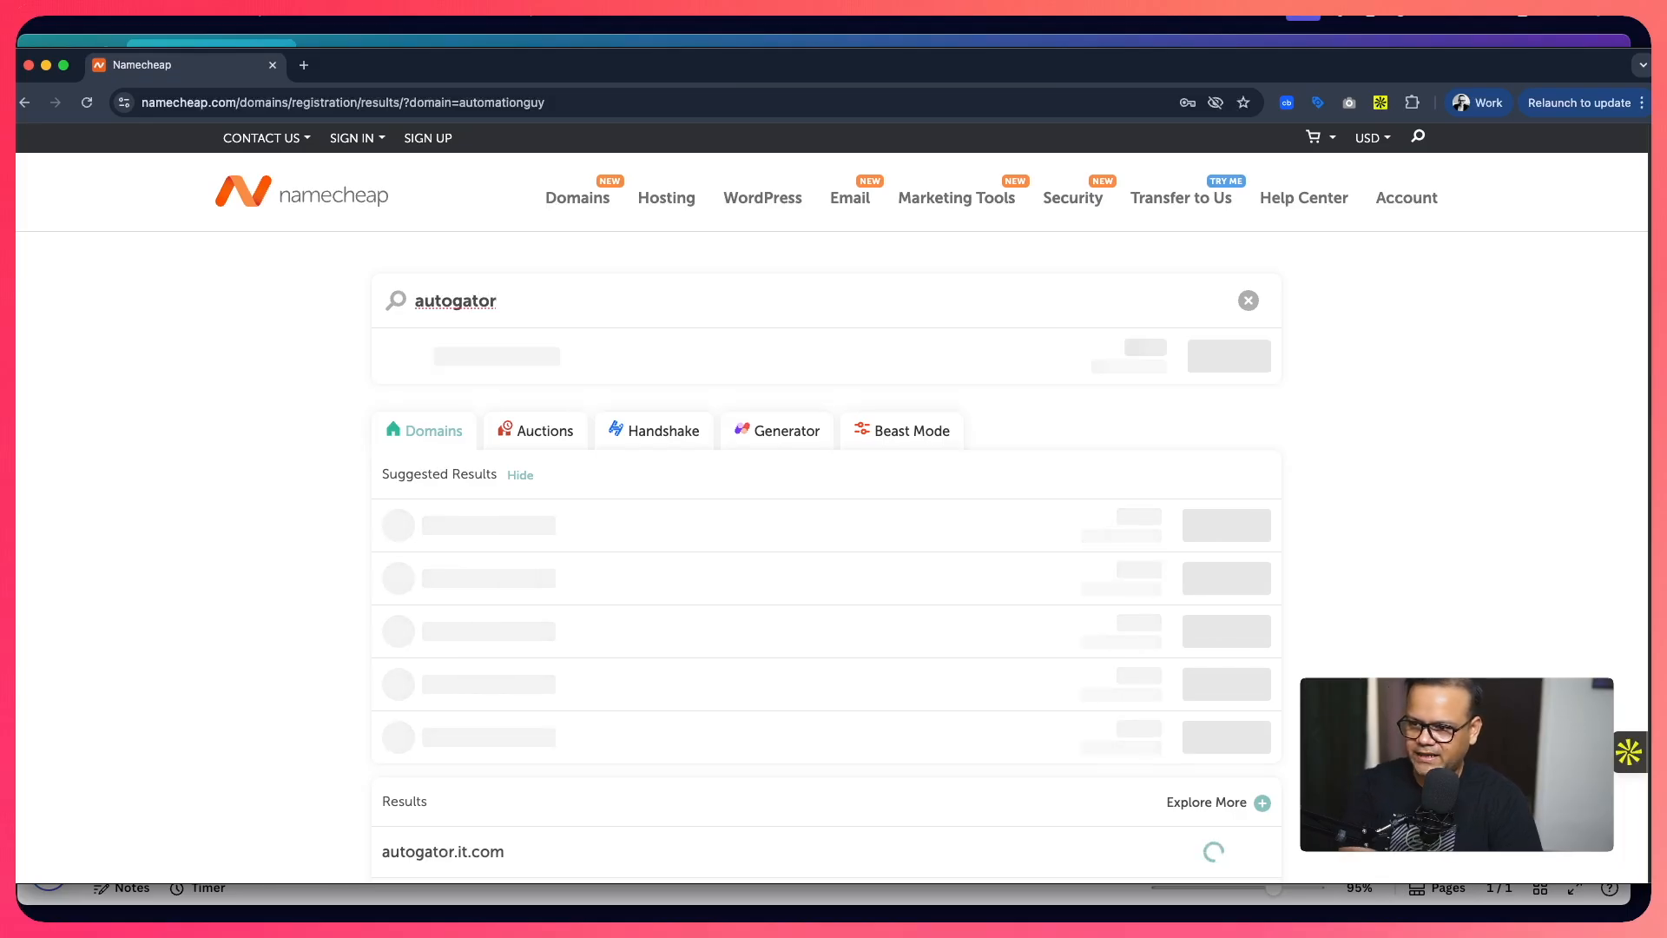
Look through the autogator extensions and prices, and highlight autogator.online as a candidate.
scroll(257, 437, down, 1)
scroll(256, 434, down, 8)
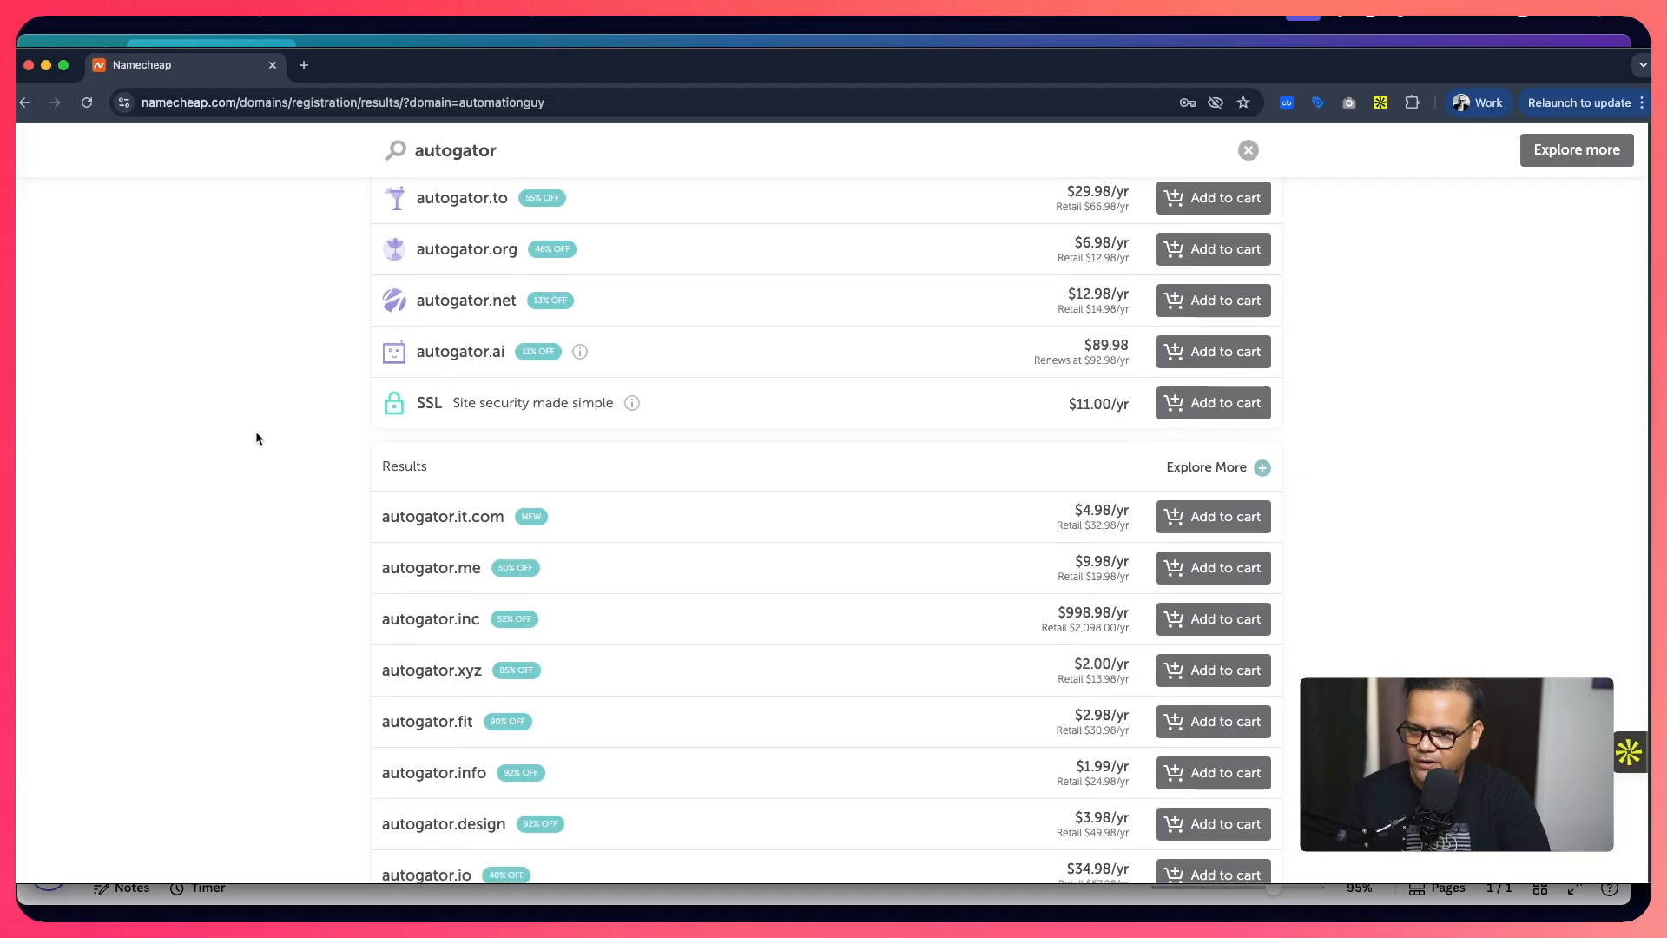
scroll(260, 436, down, 2)
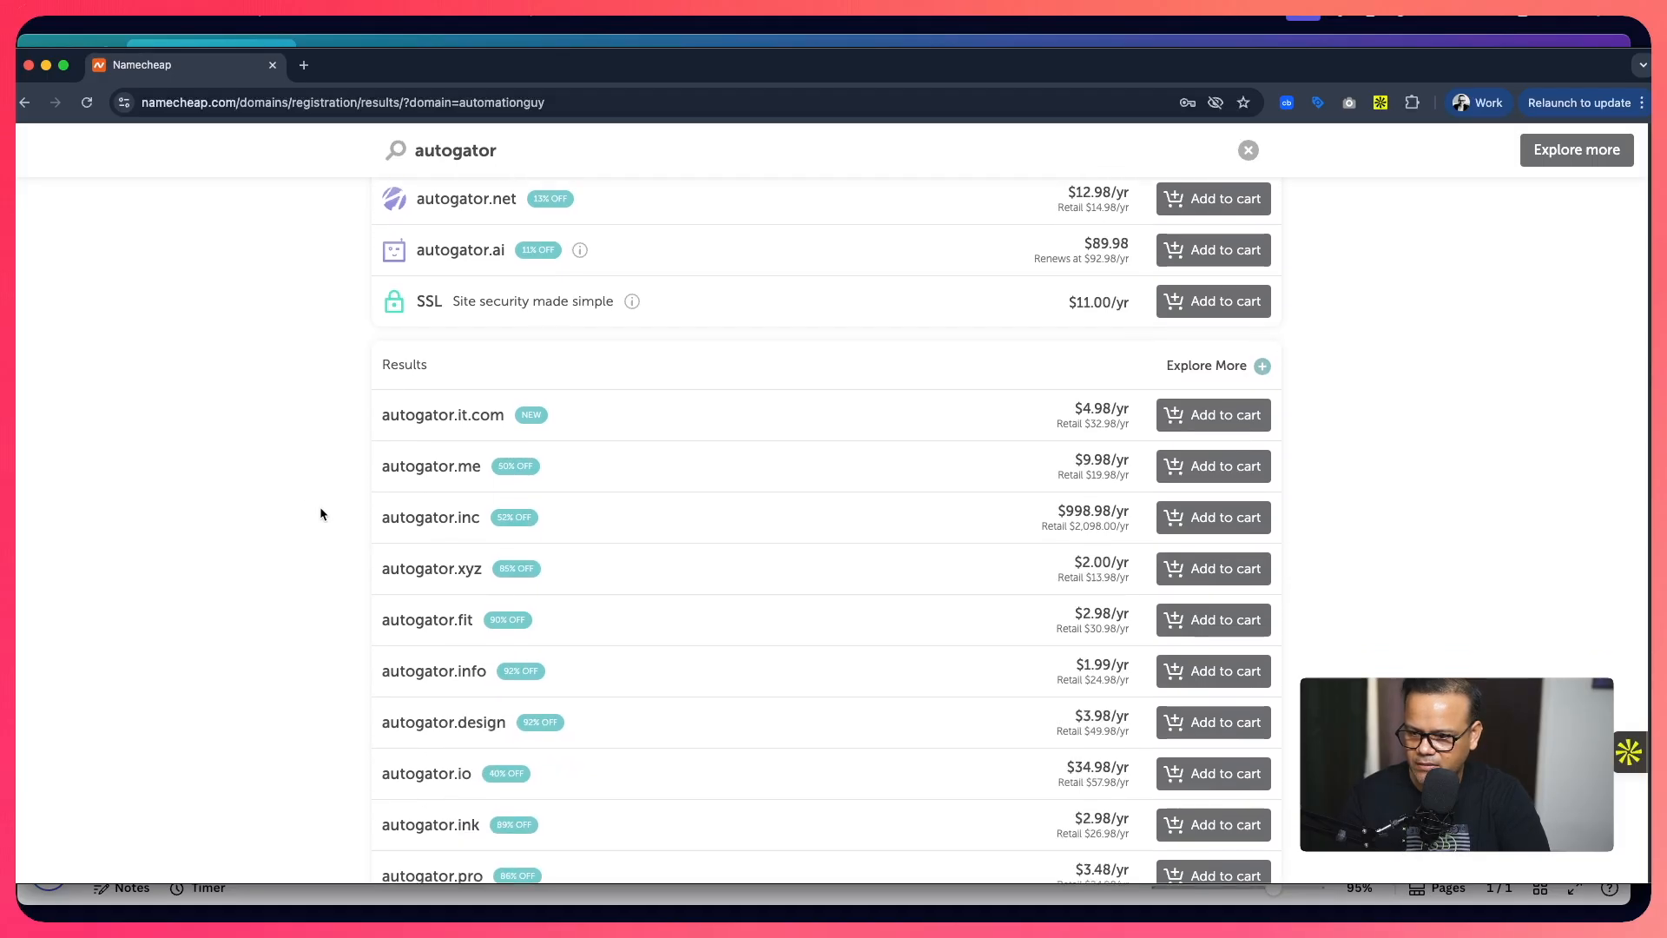
scroll(352, 658, down, 6)
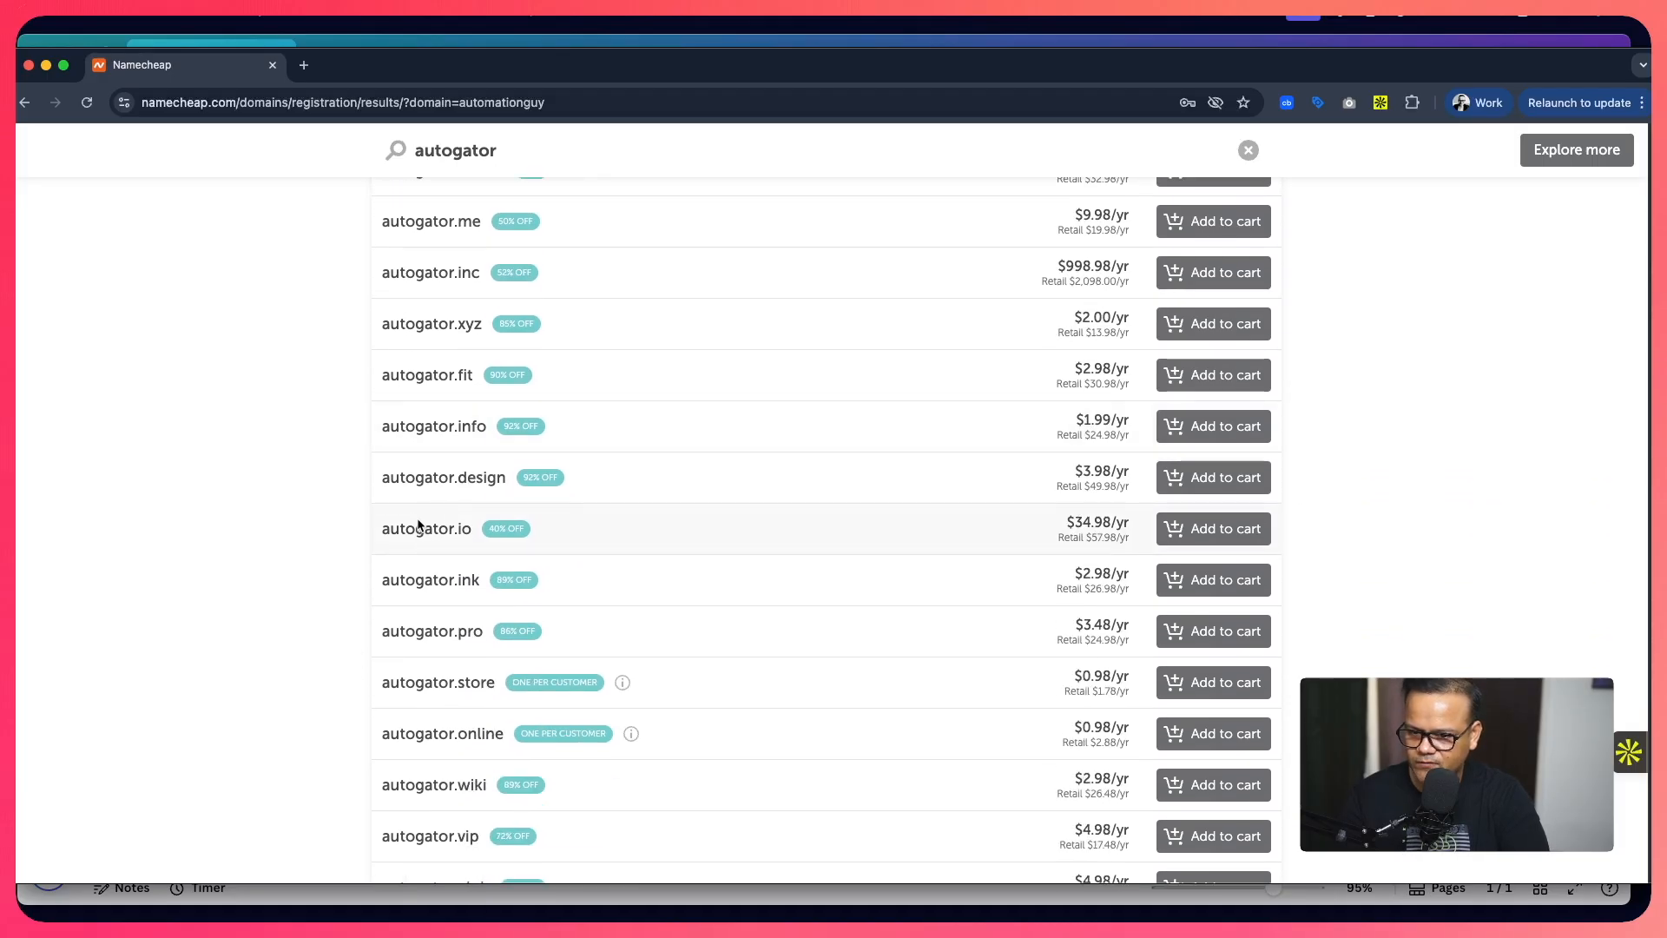
drag(380, 705, 504, 700)
scroll(513, 678, down, 4)
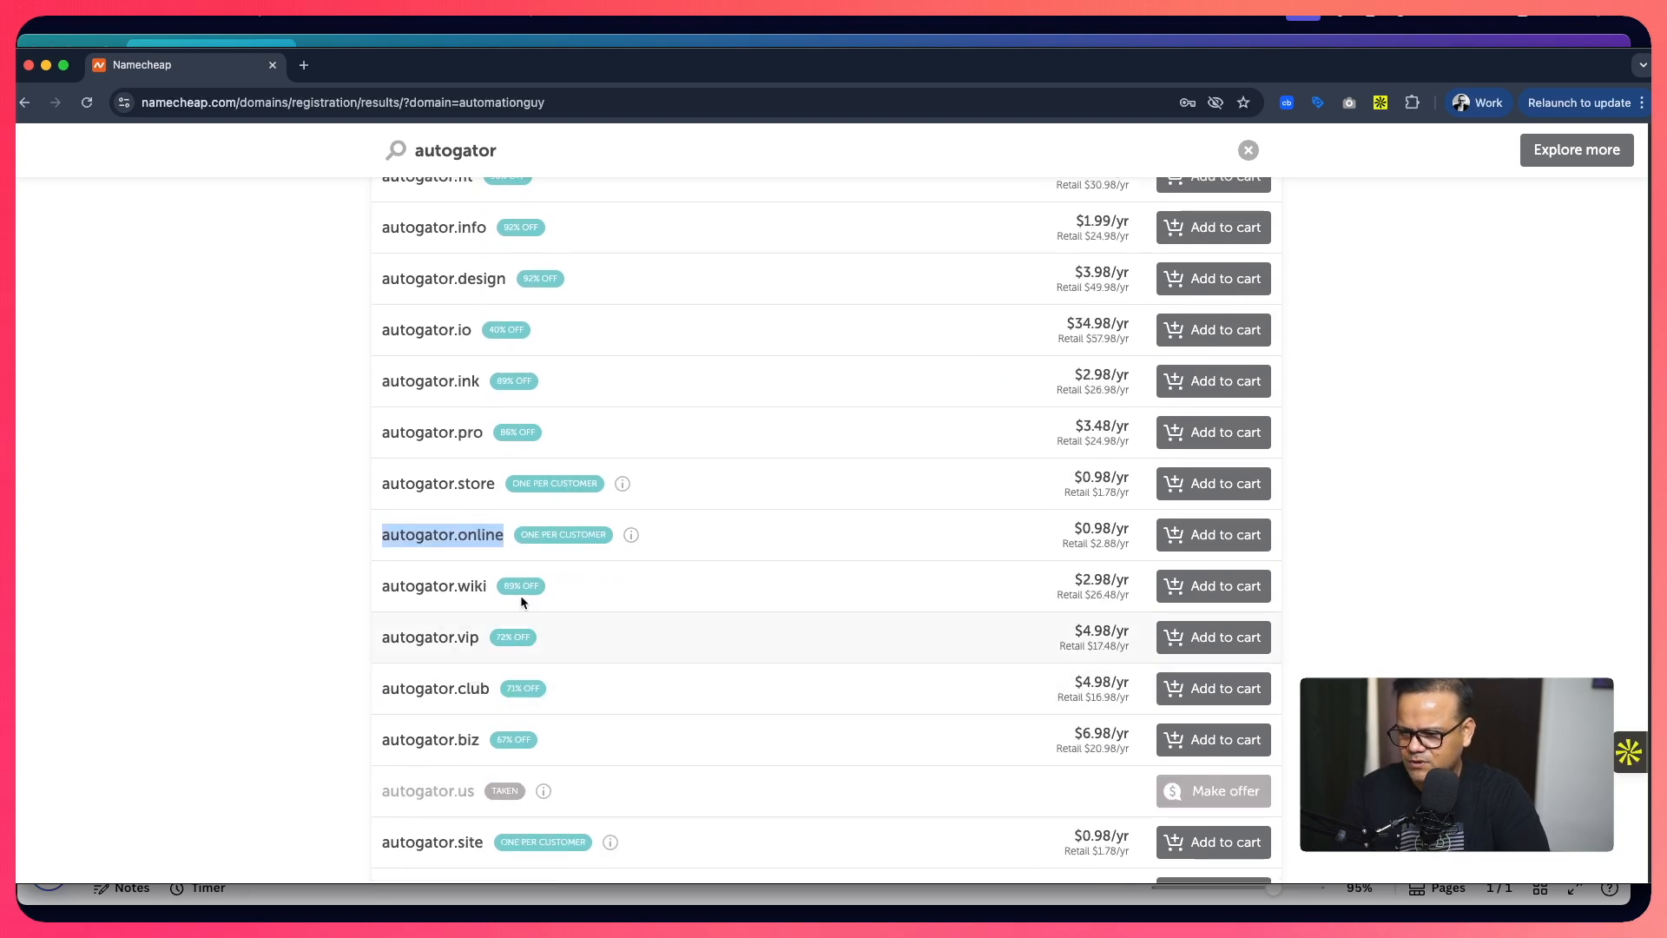
Examine the autogator.online name by highlighting its auto prefix, its extension and the full domain.
click(385, 536)
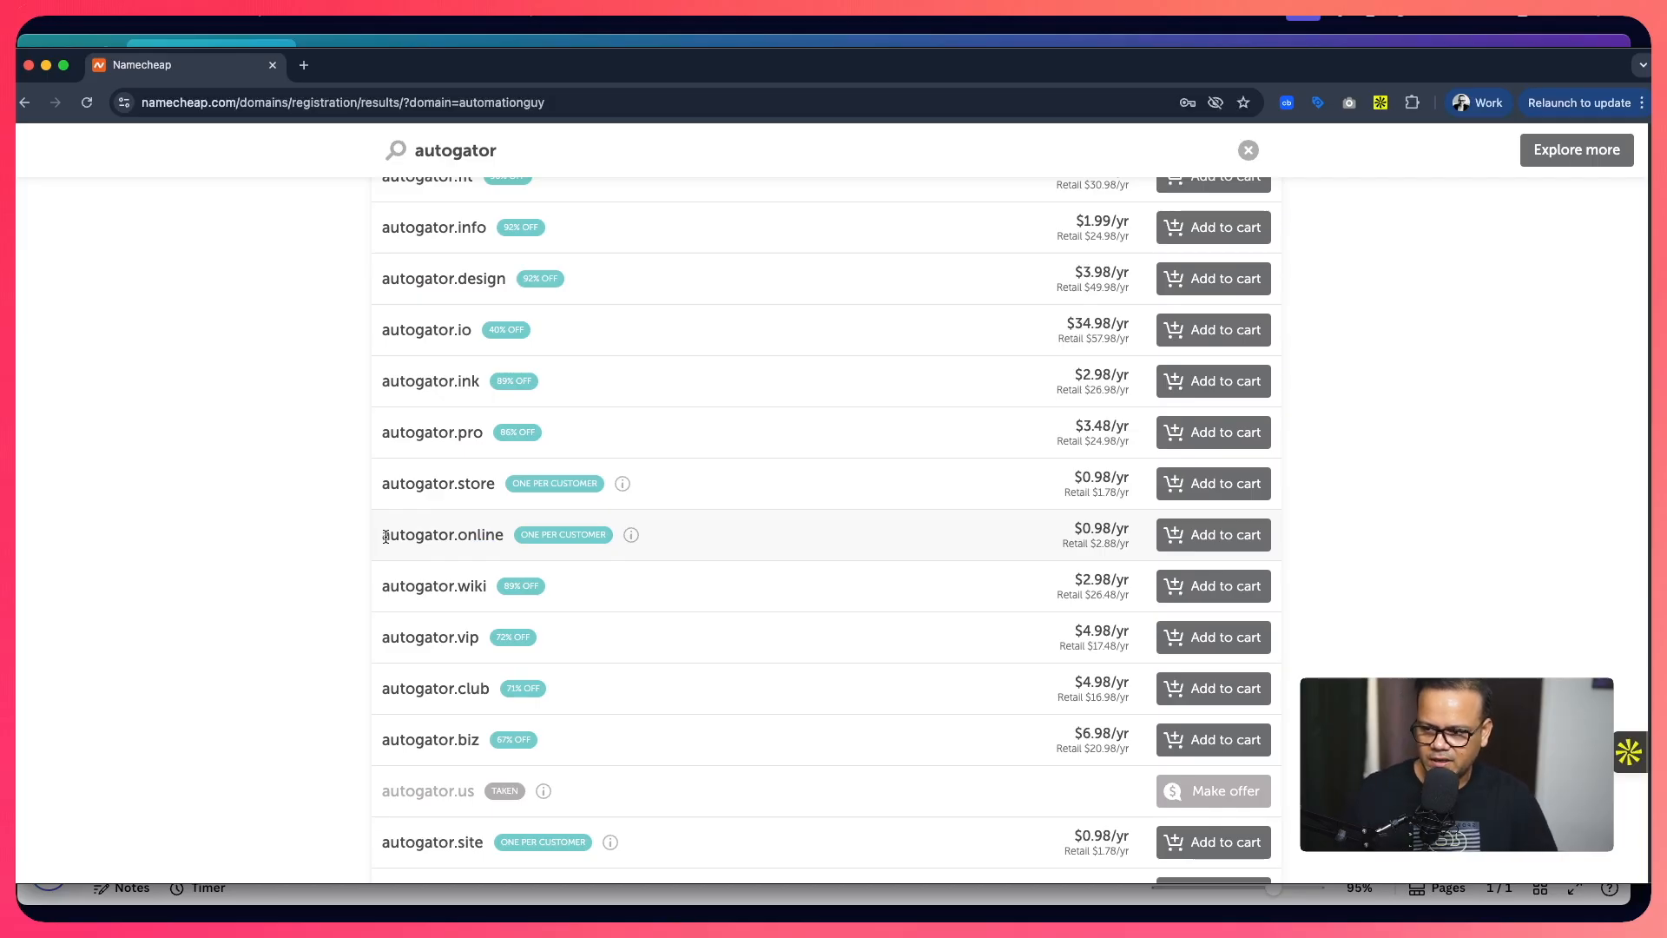
drag(383, 537, 414, 537)
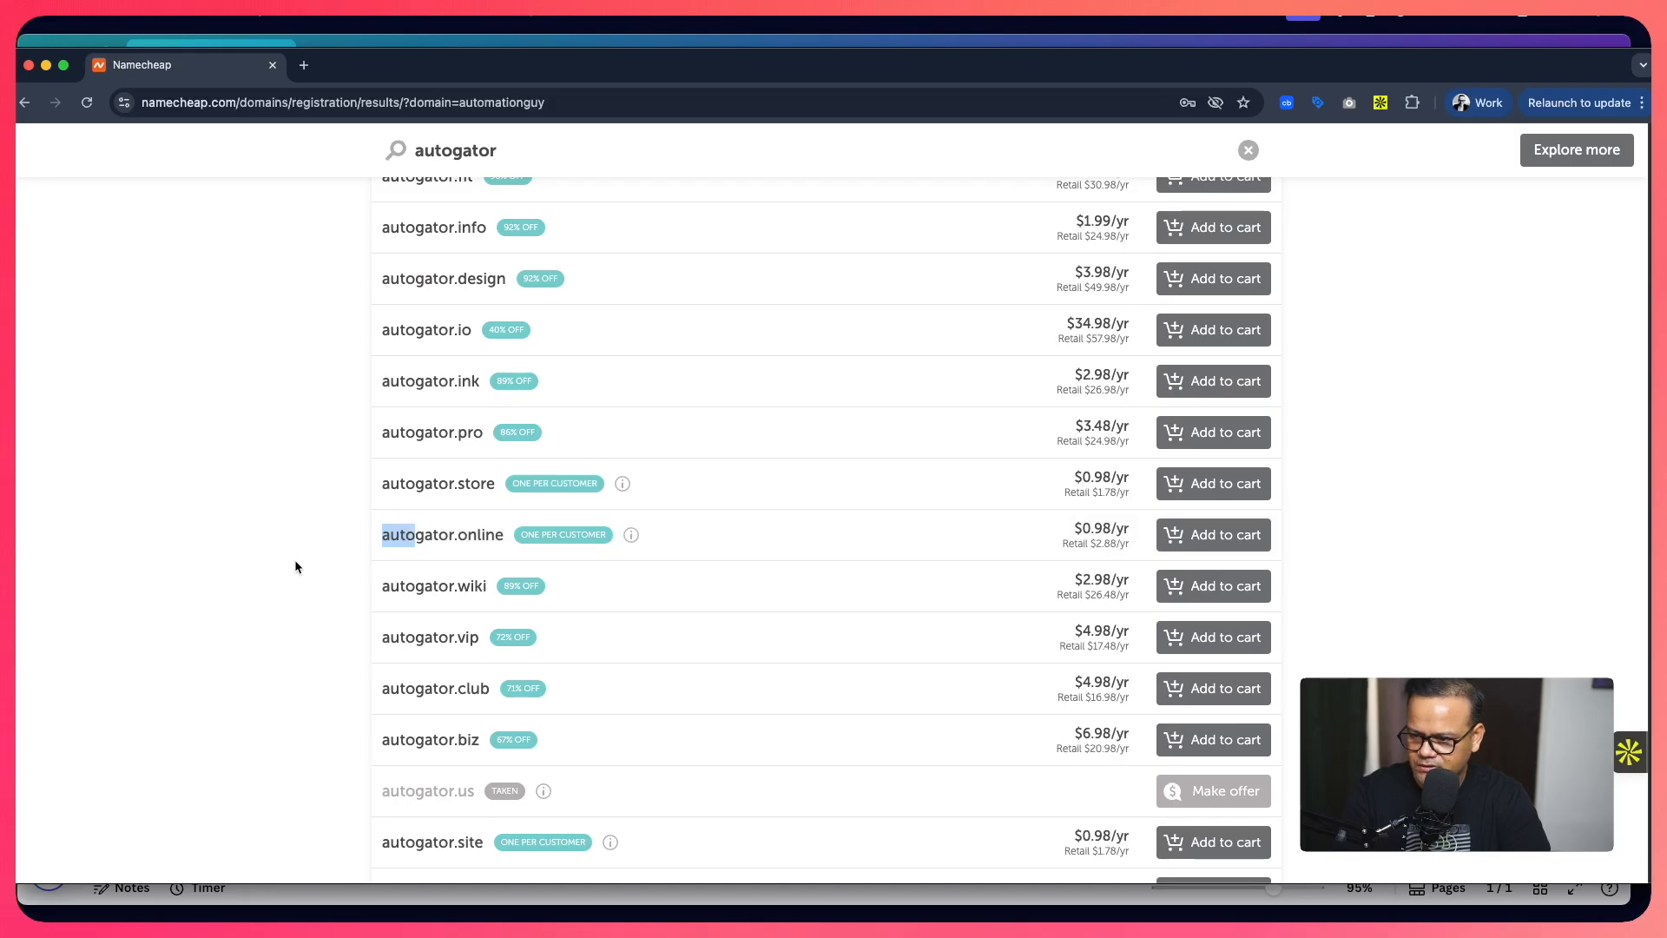
drag(468, 536, 493, 534)
click(491, 534)
drag(383, 535, 508, 533)
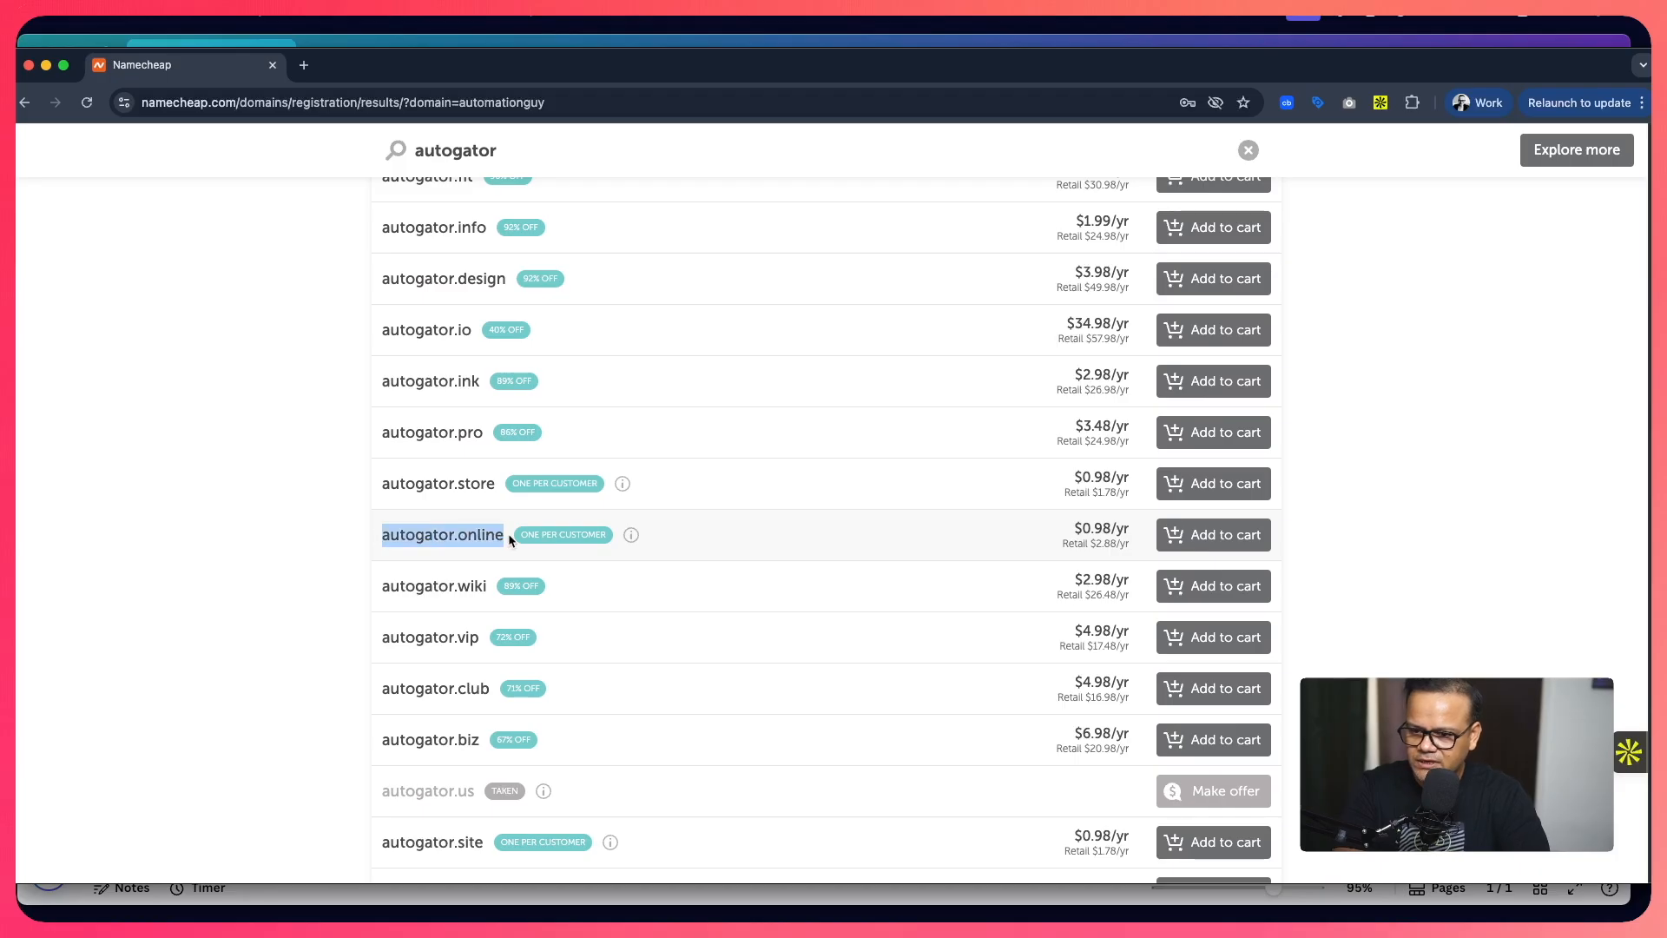
Add autogator.online to the cart and look over the products offered with it.
click(1185, 543)
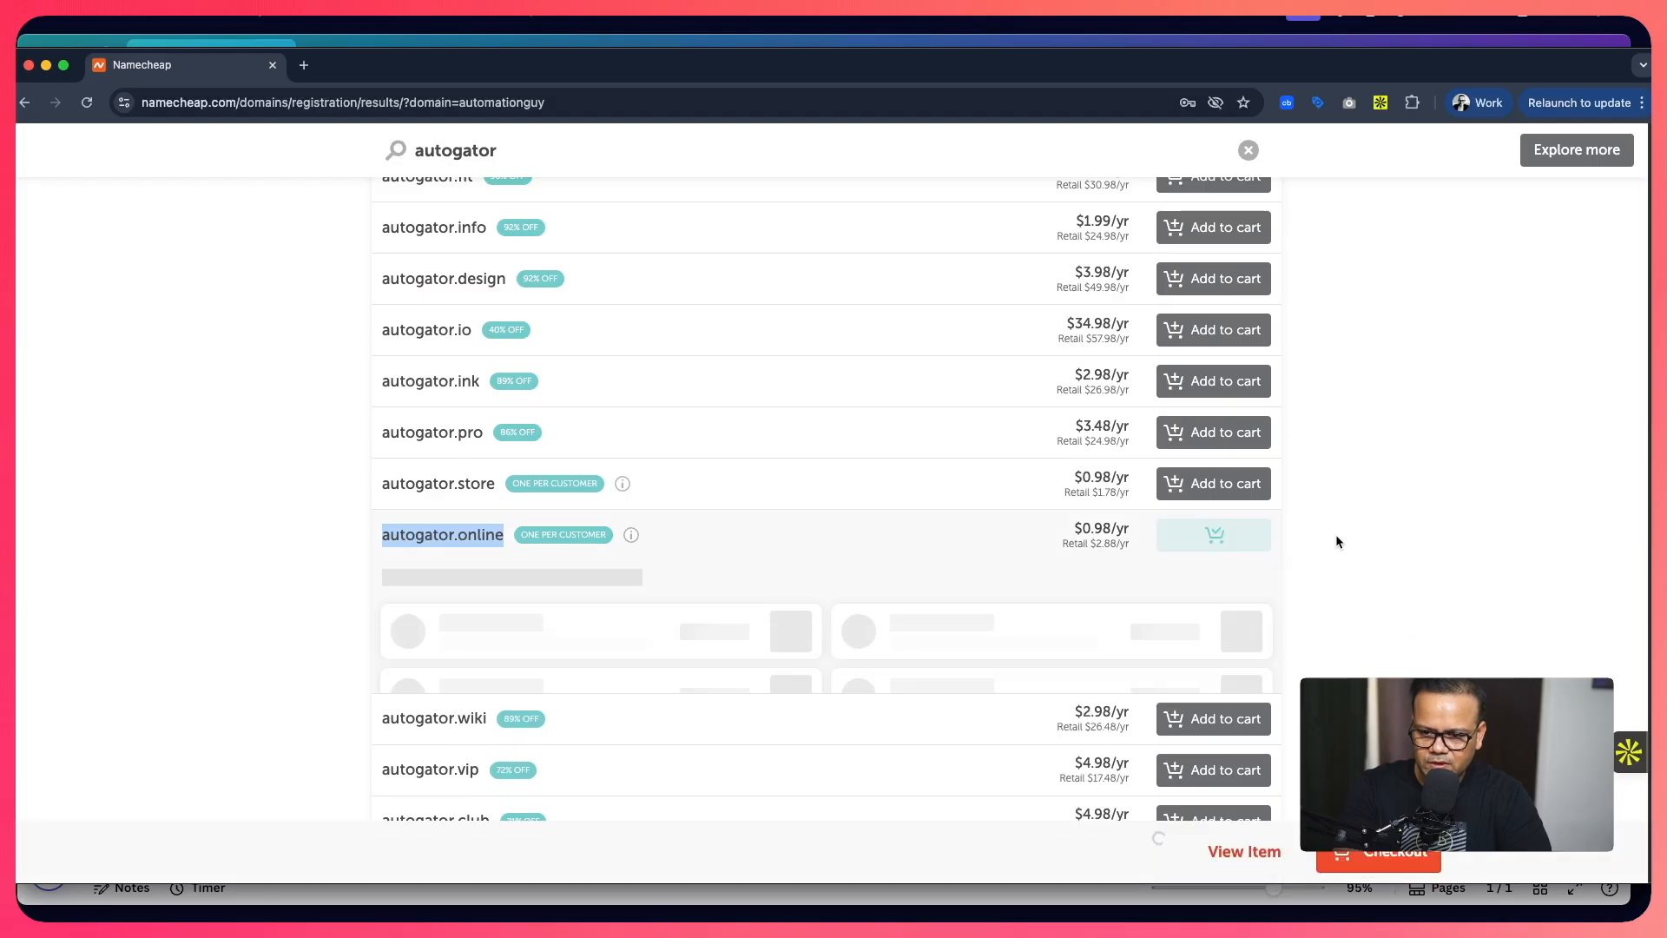
scroll(1337, 542, down, 3)
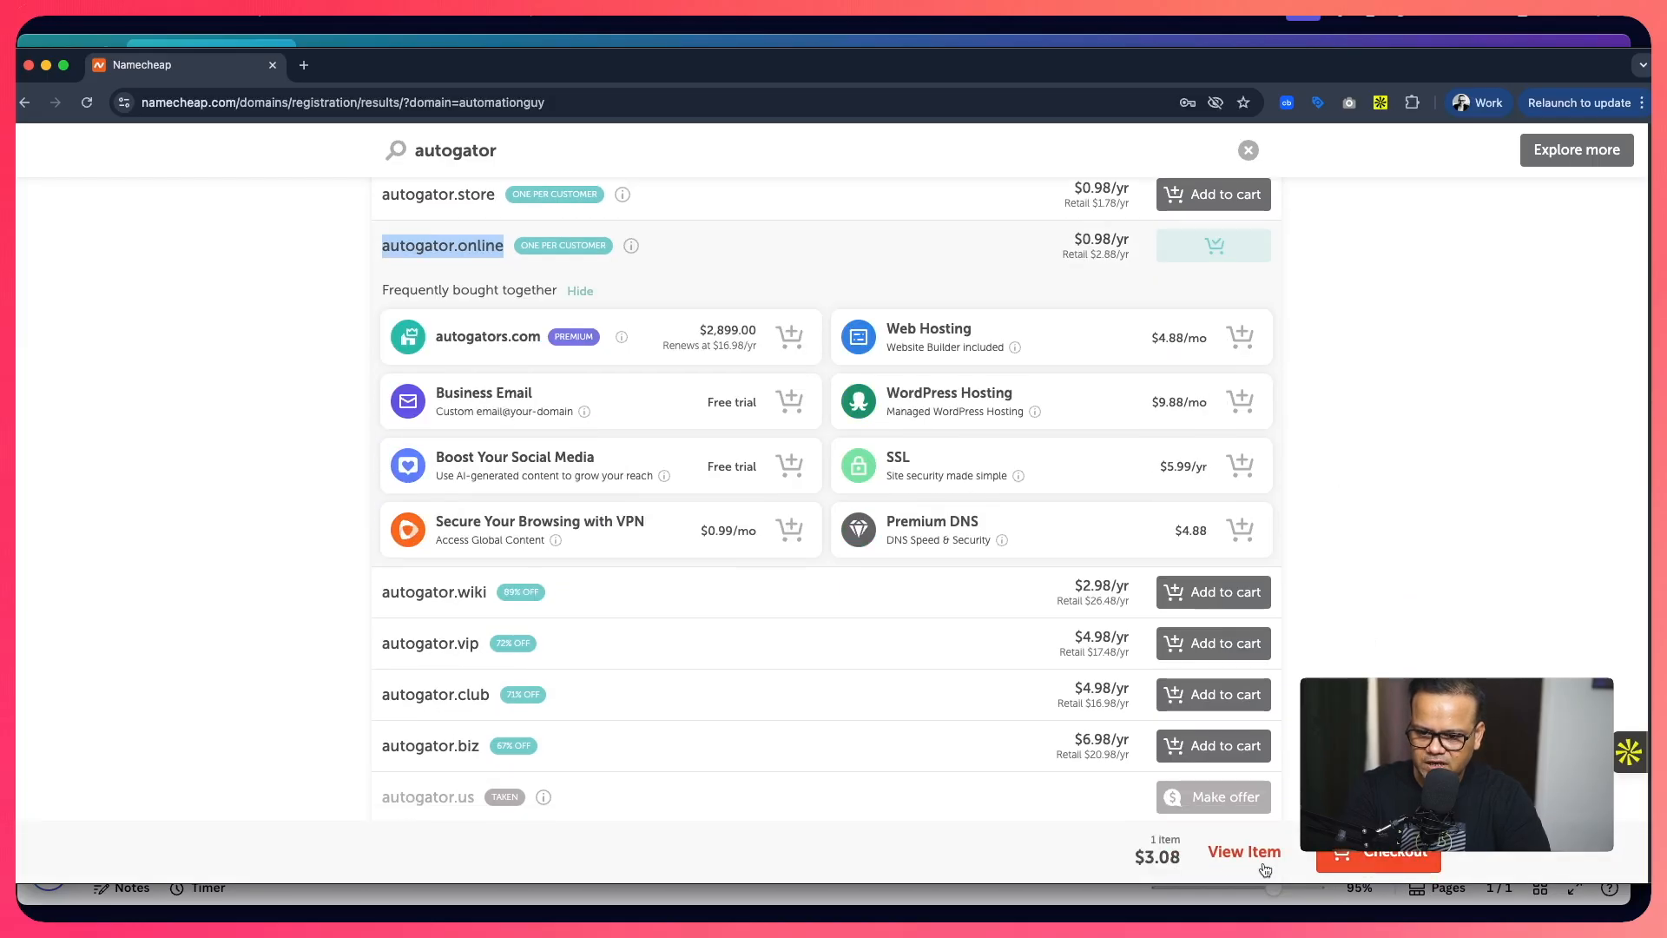
scroll(1317, 508, up, 1)
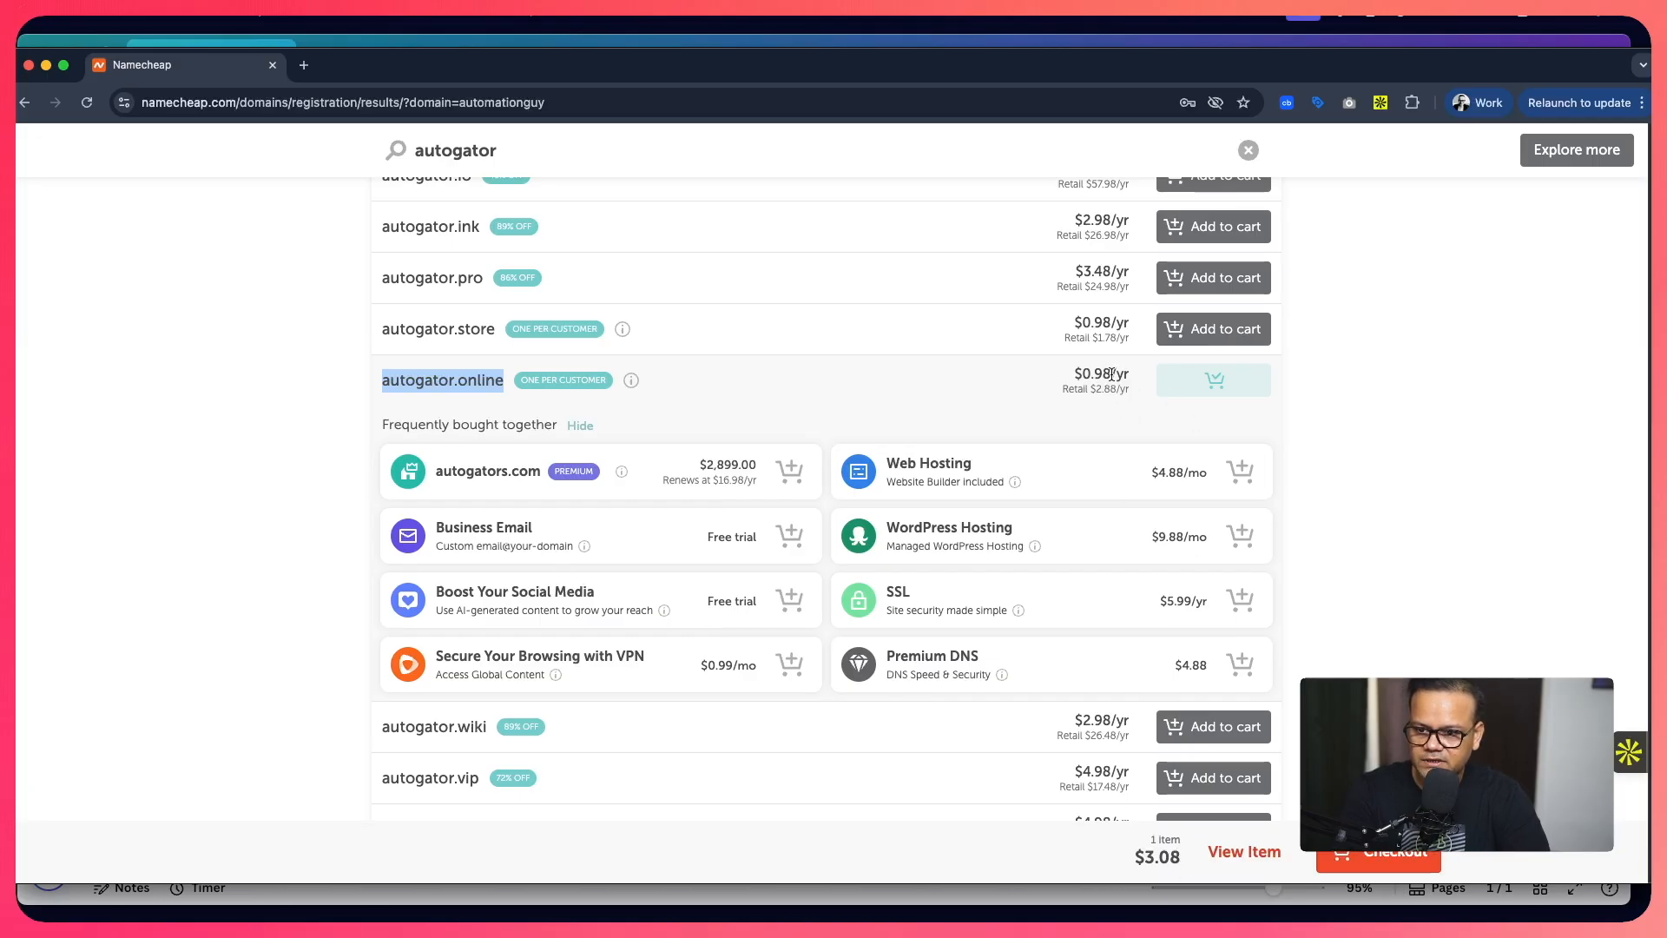
Review the autogator.online cart item and its registration period options, and check the domain's promotional offer terms.
click(1241, 851)
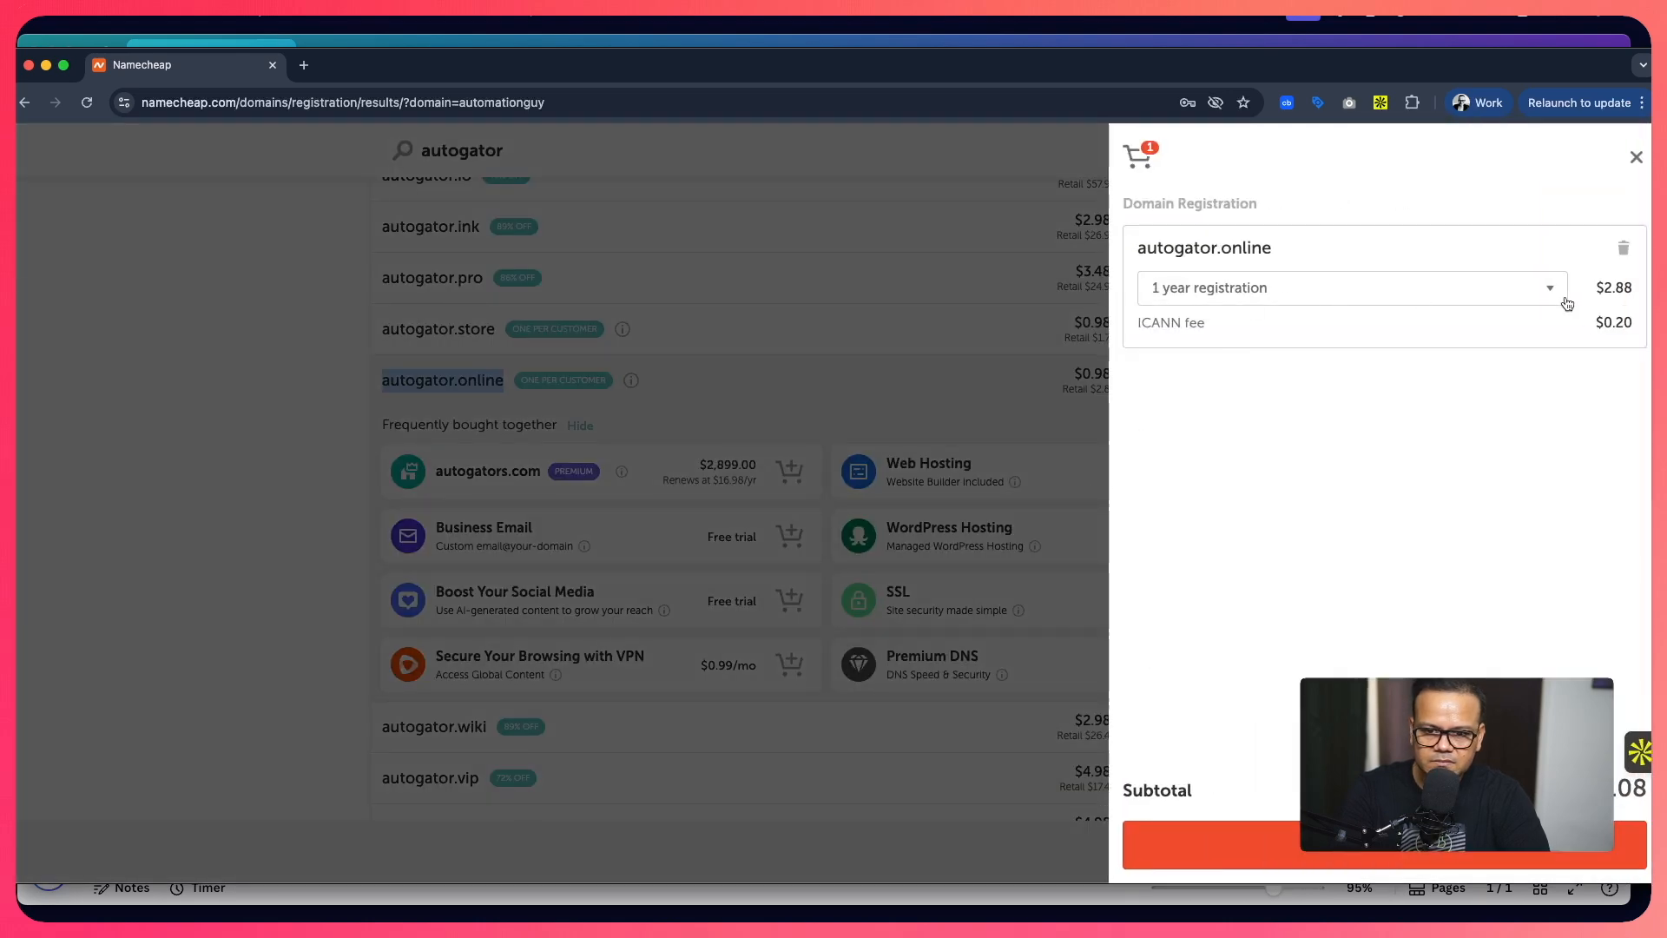
click(1475, 290)
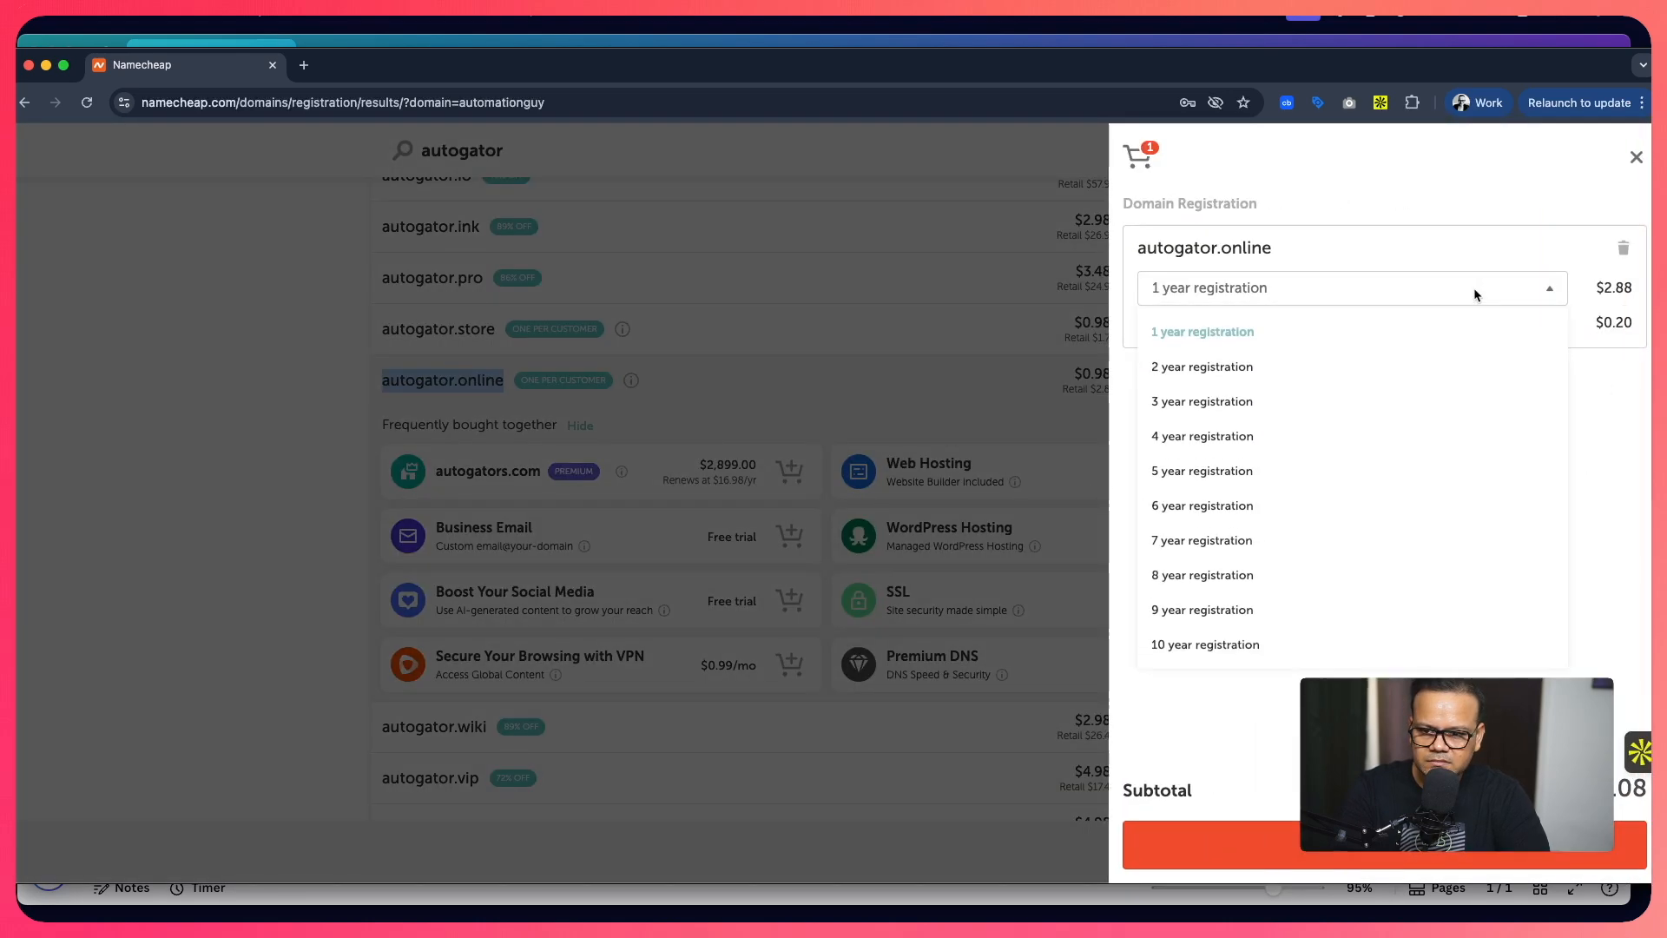
click(1604, 420)
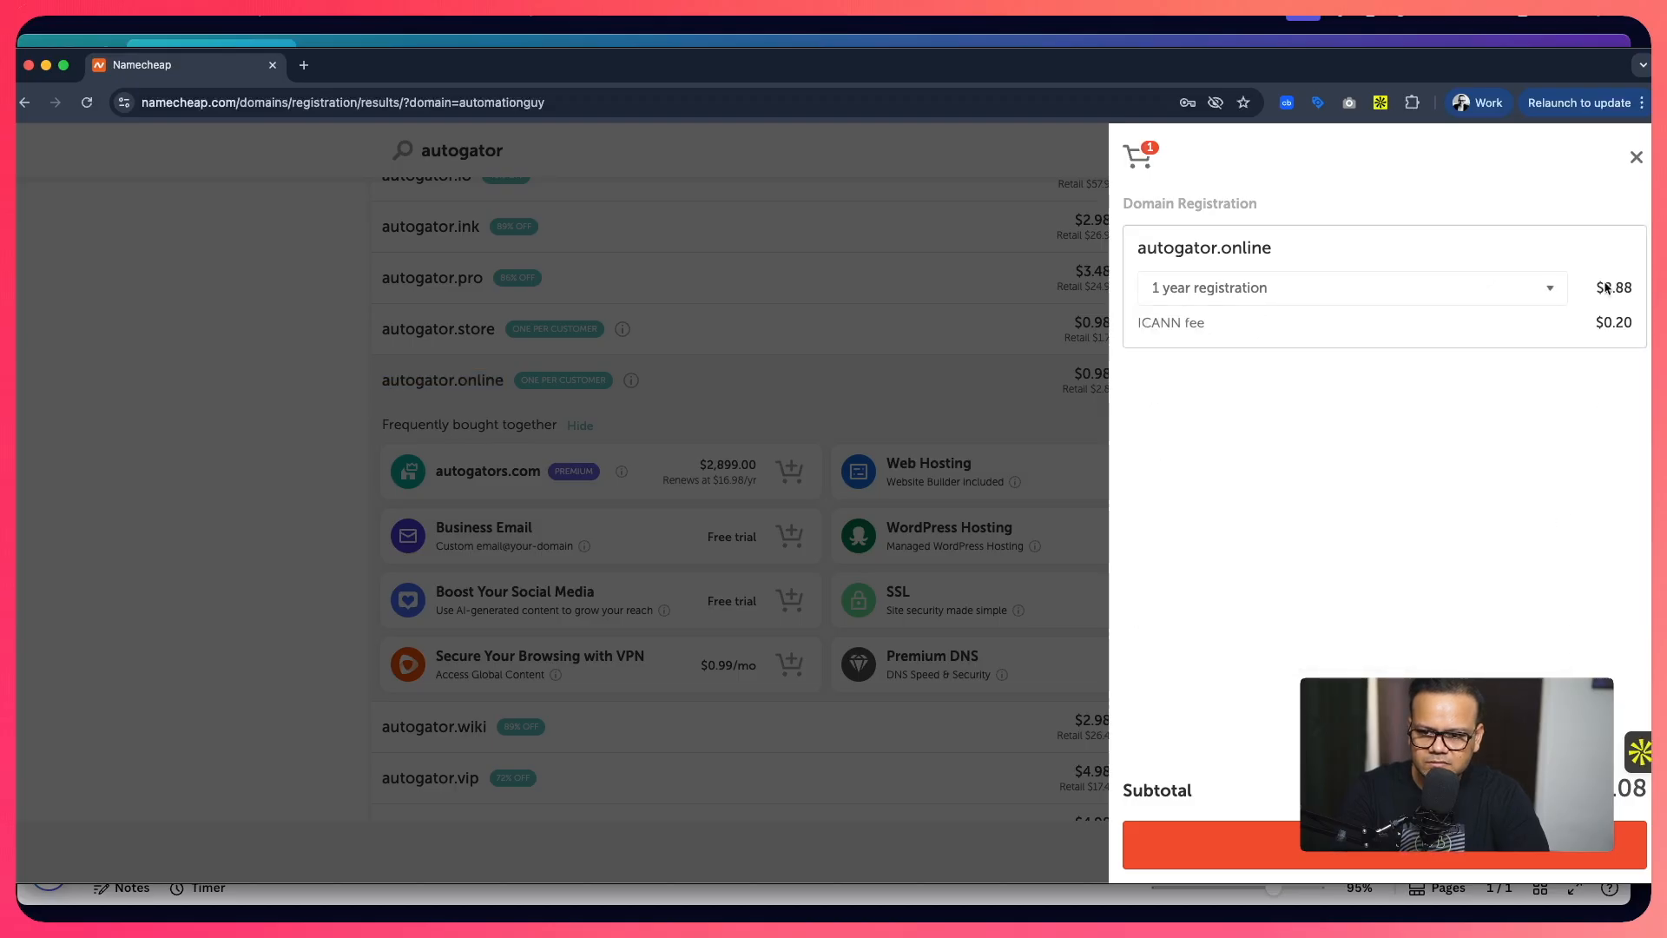
click(1637, 159)
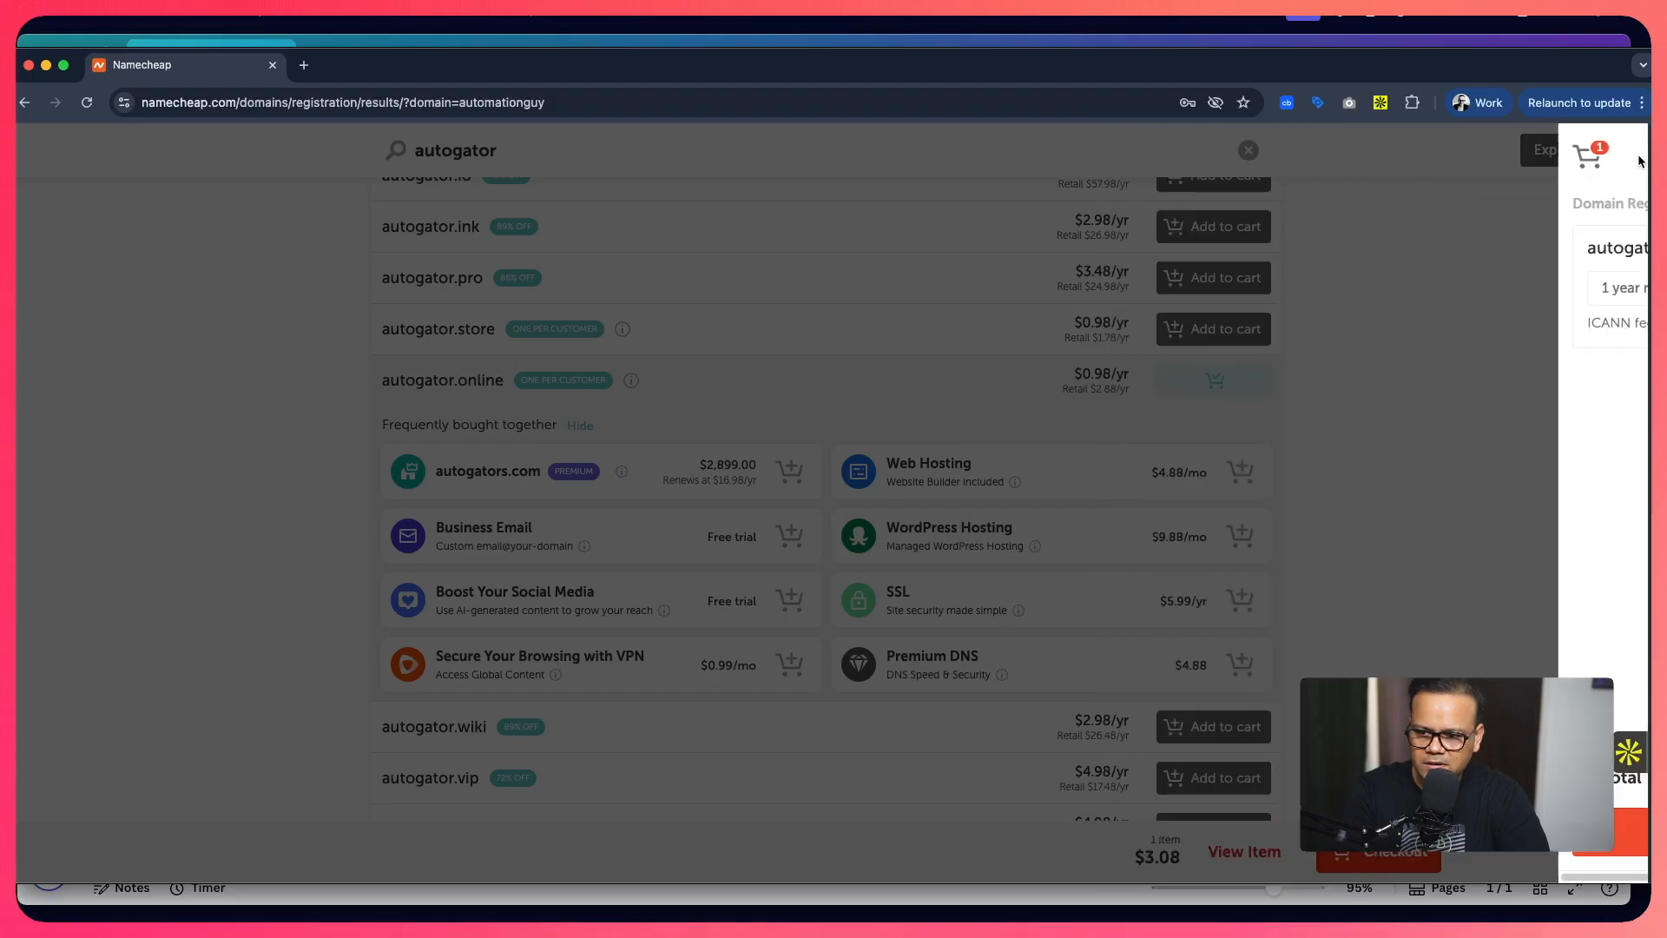
mouse_move(631, 383)
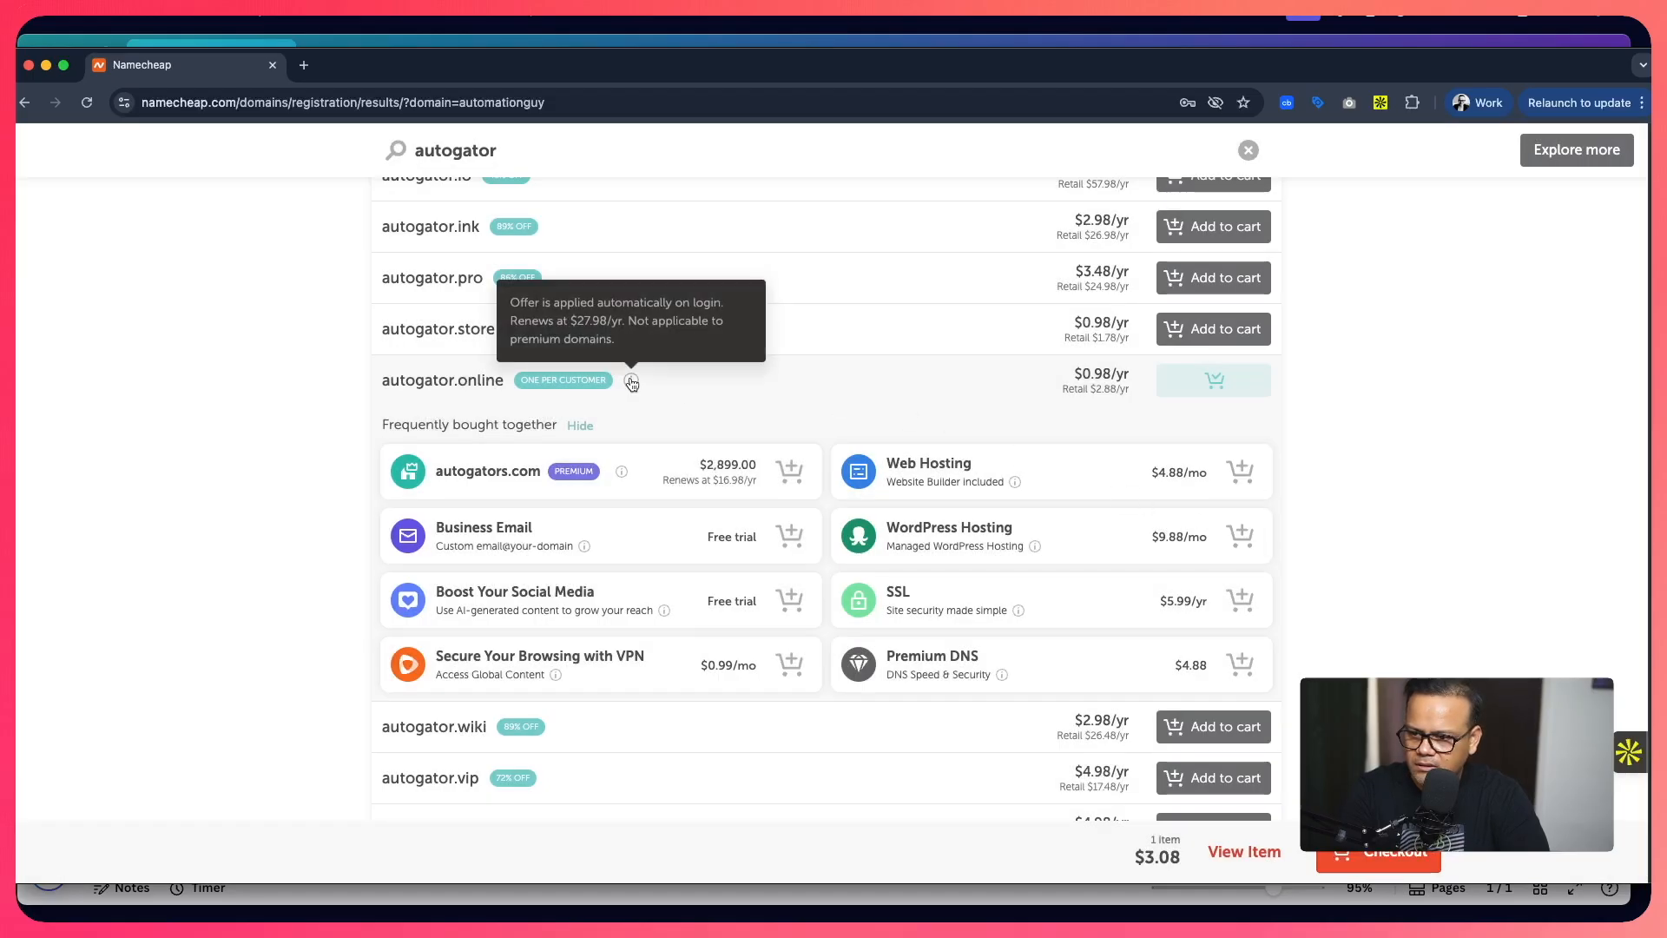
Compare the other autogator extensions and their prices across the whole results list, including the suggested results.
scroll(1358, 443, down, 3)
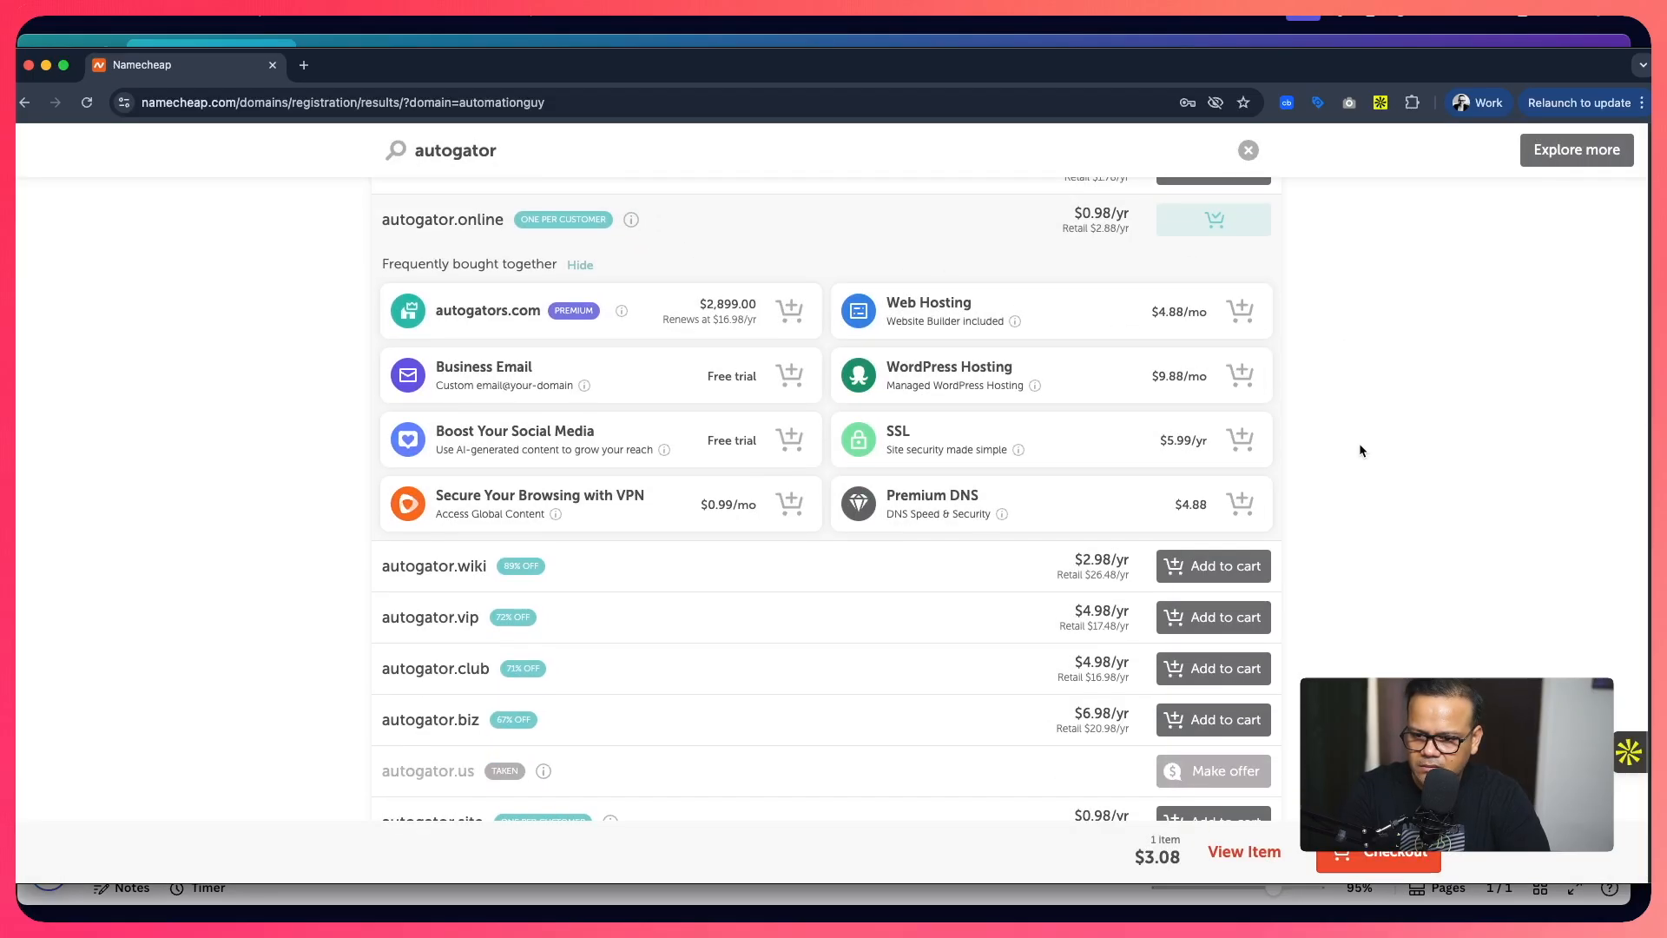
scroll(1359, 449, down, 5)
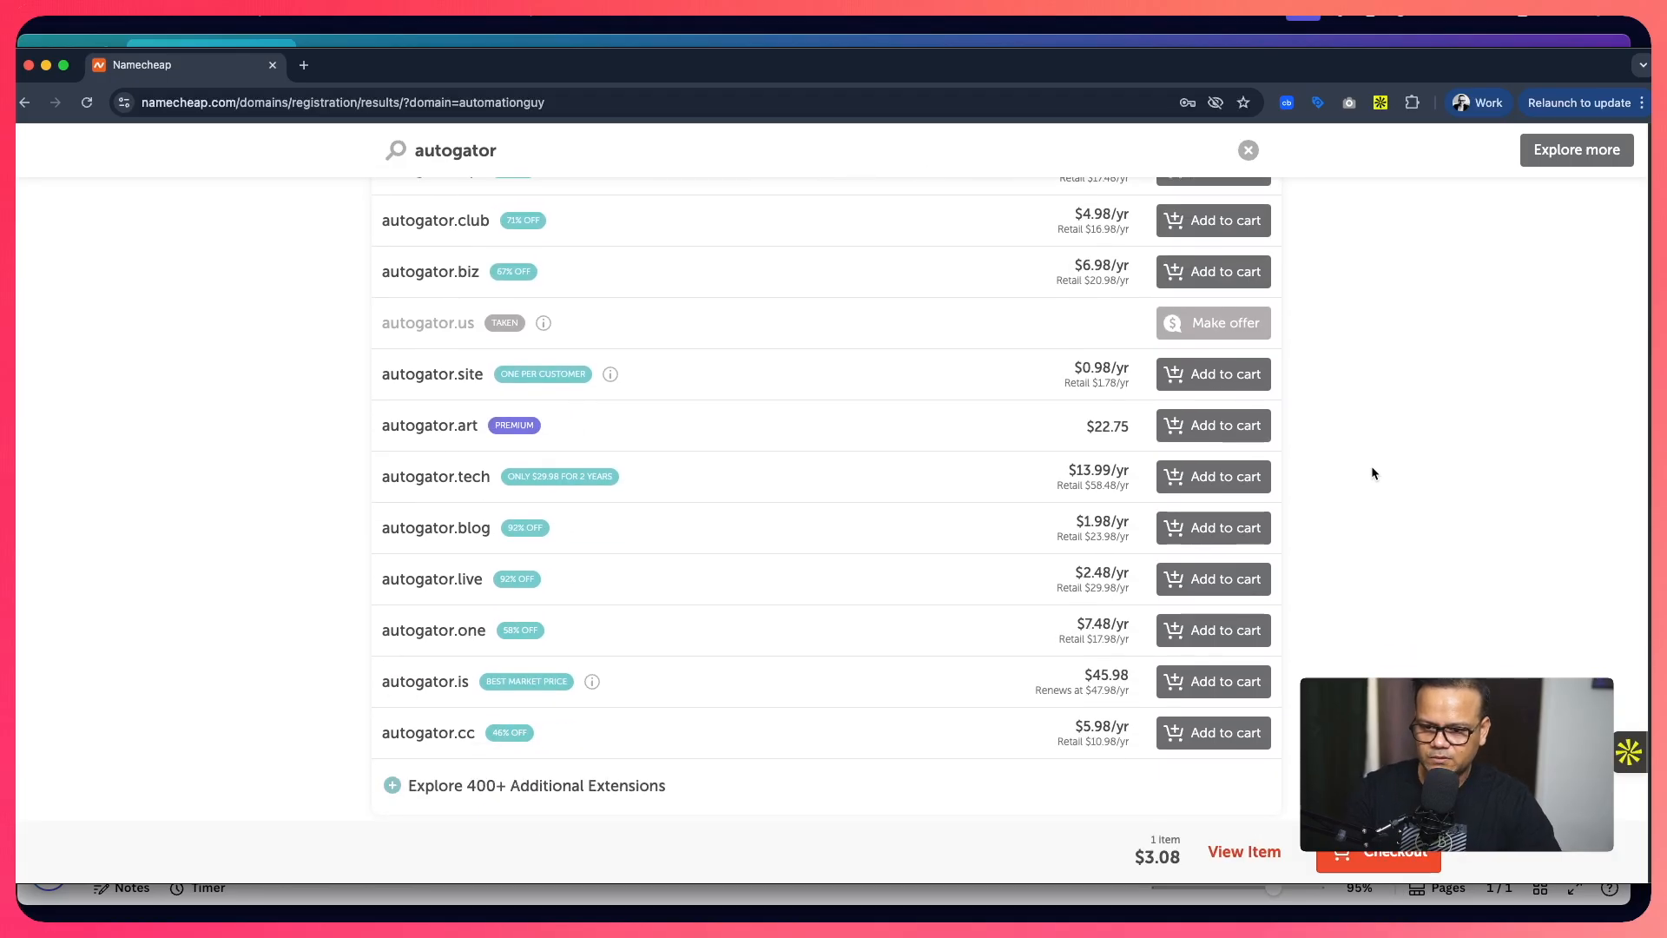
scroll(1369, 461, up, 10)
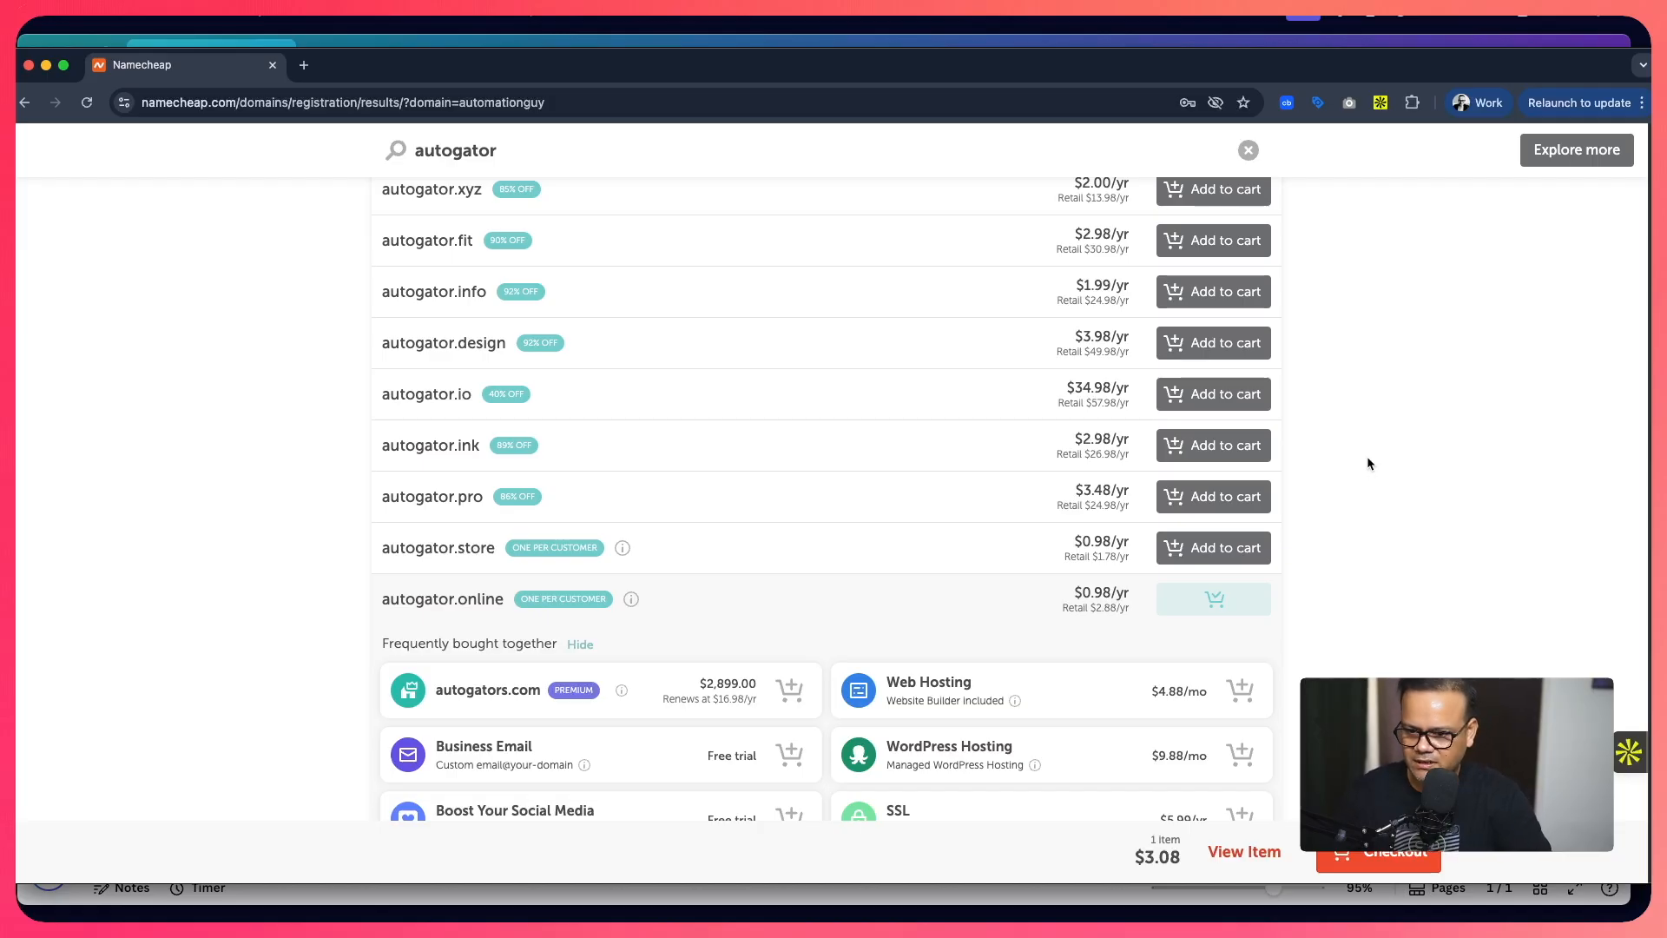
scroll(1366, 463, down, 4)
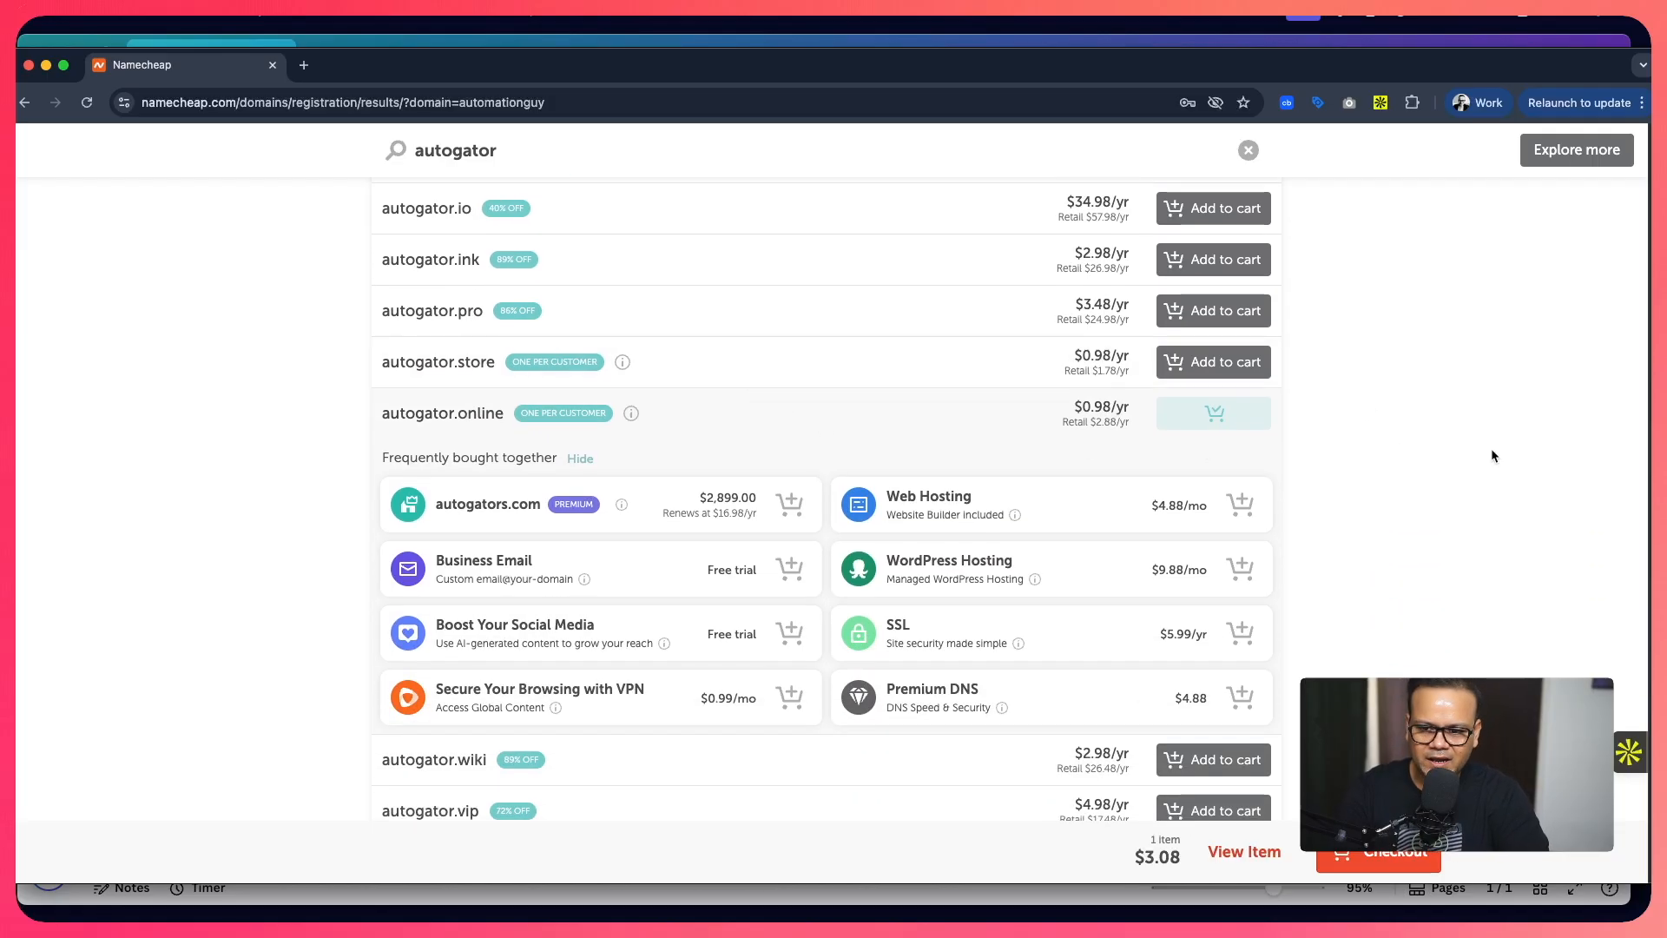
scroll(1476, 451, up, 3)
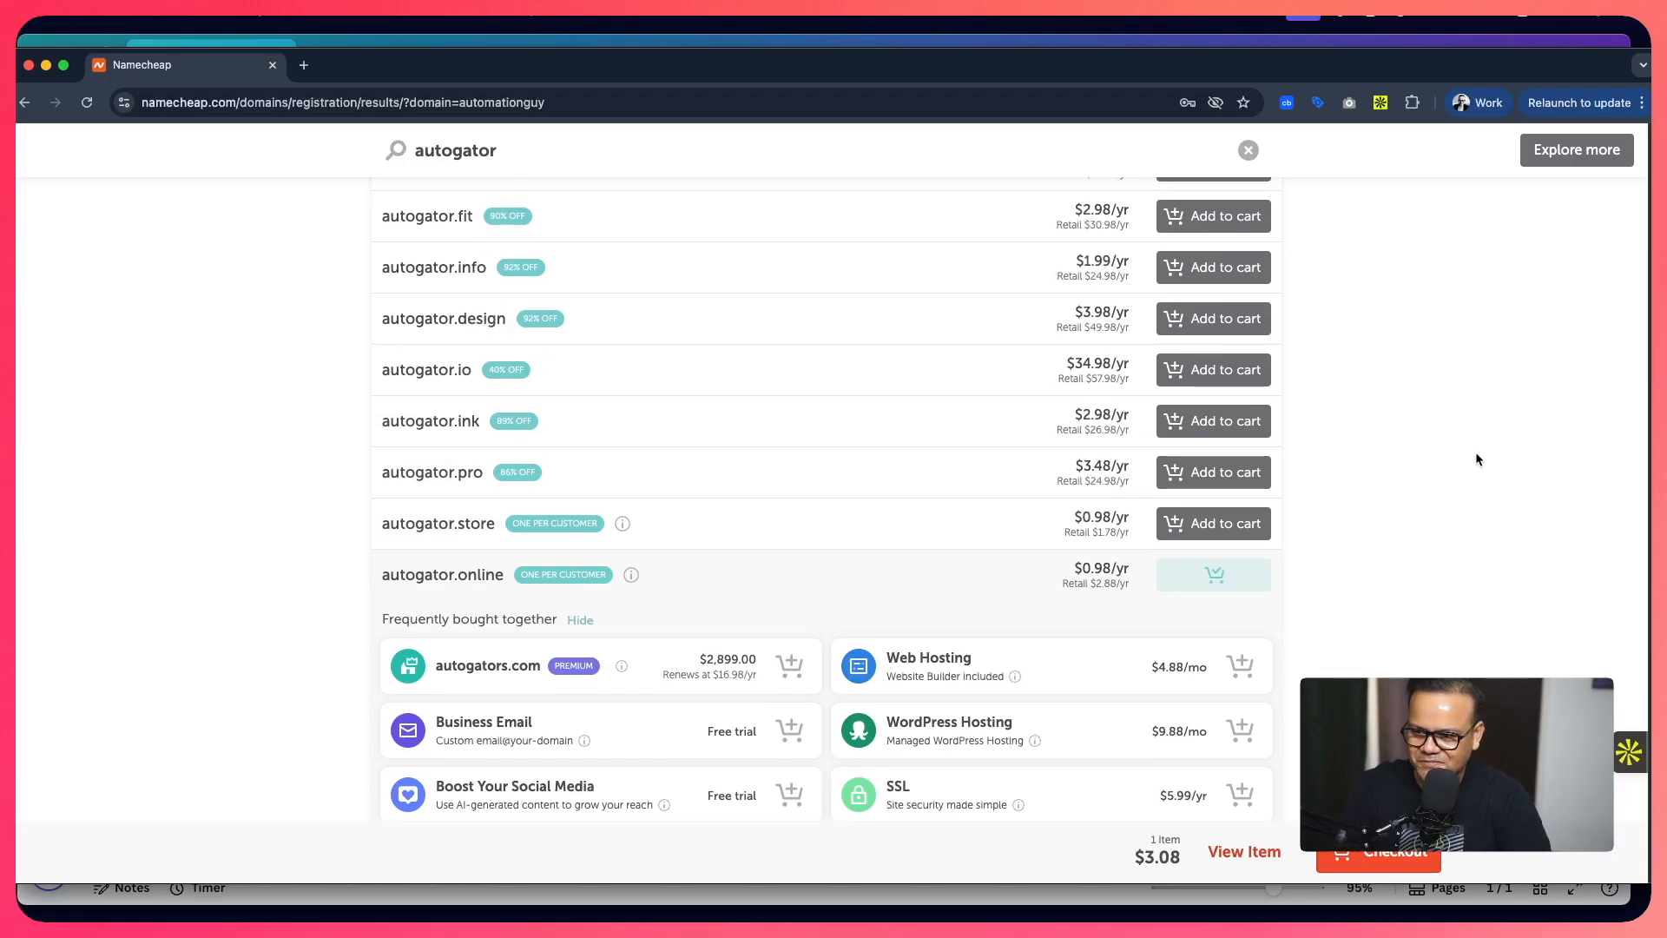
scroll(1476, 453, up, 10)
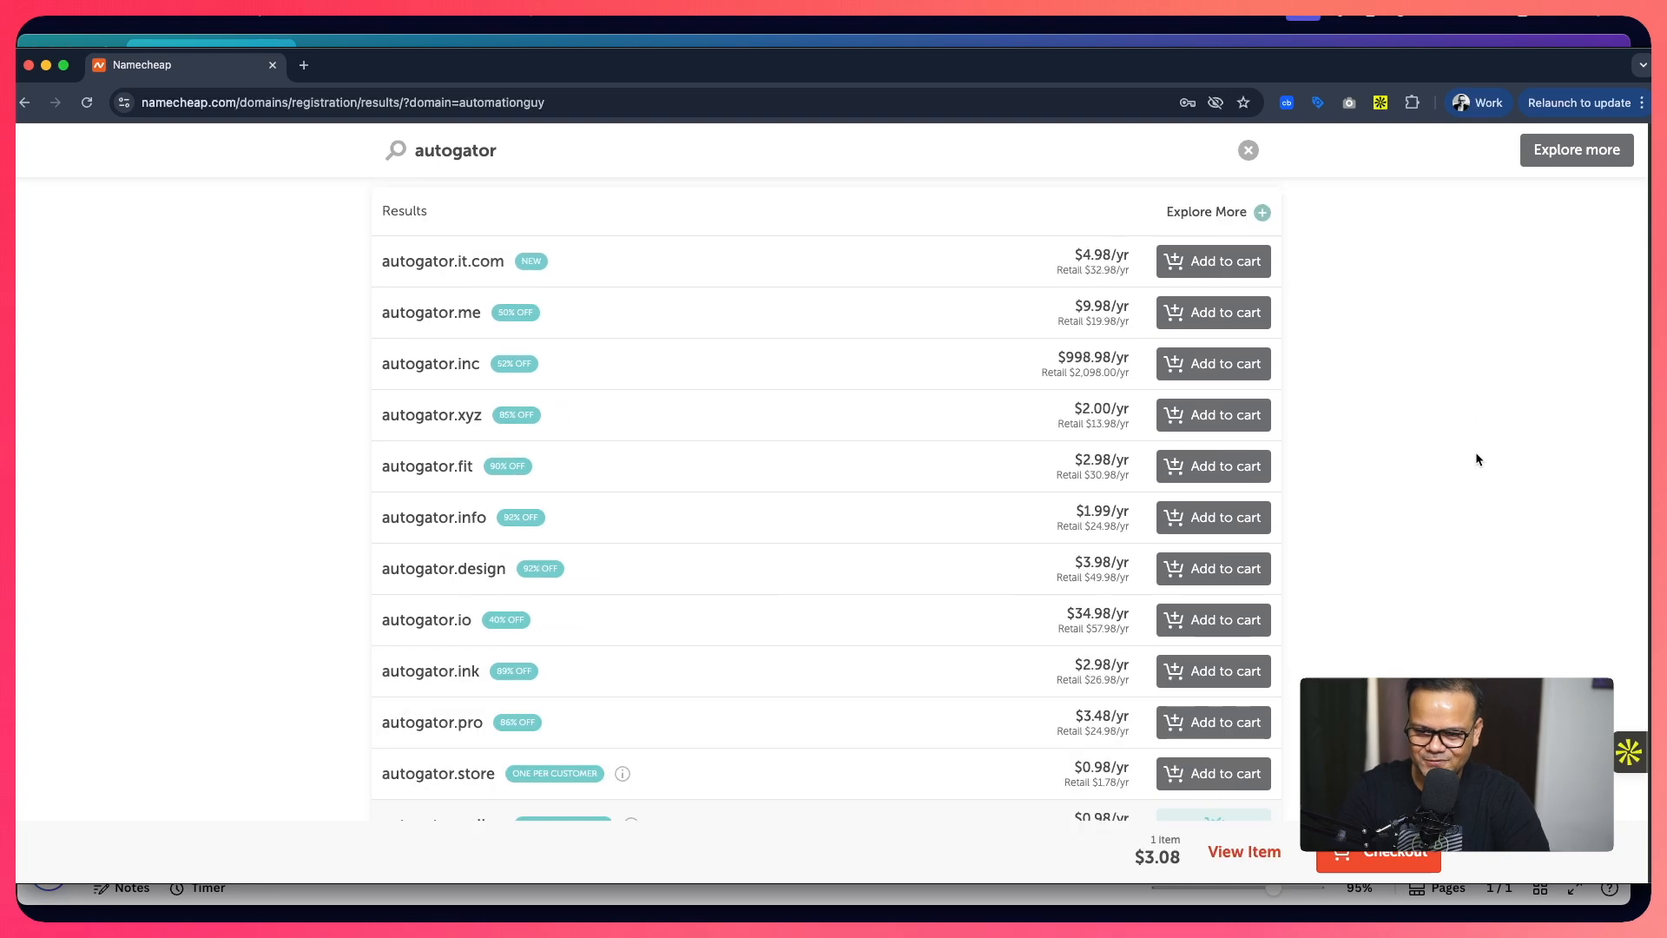
scroll(1476, 459, up, 4)
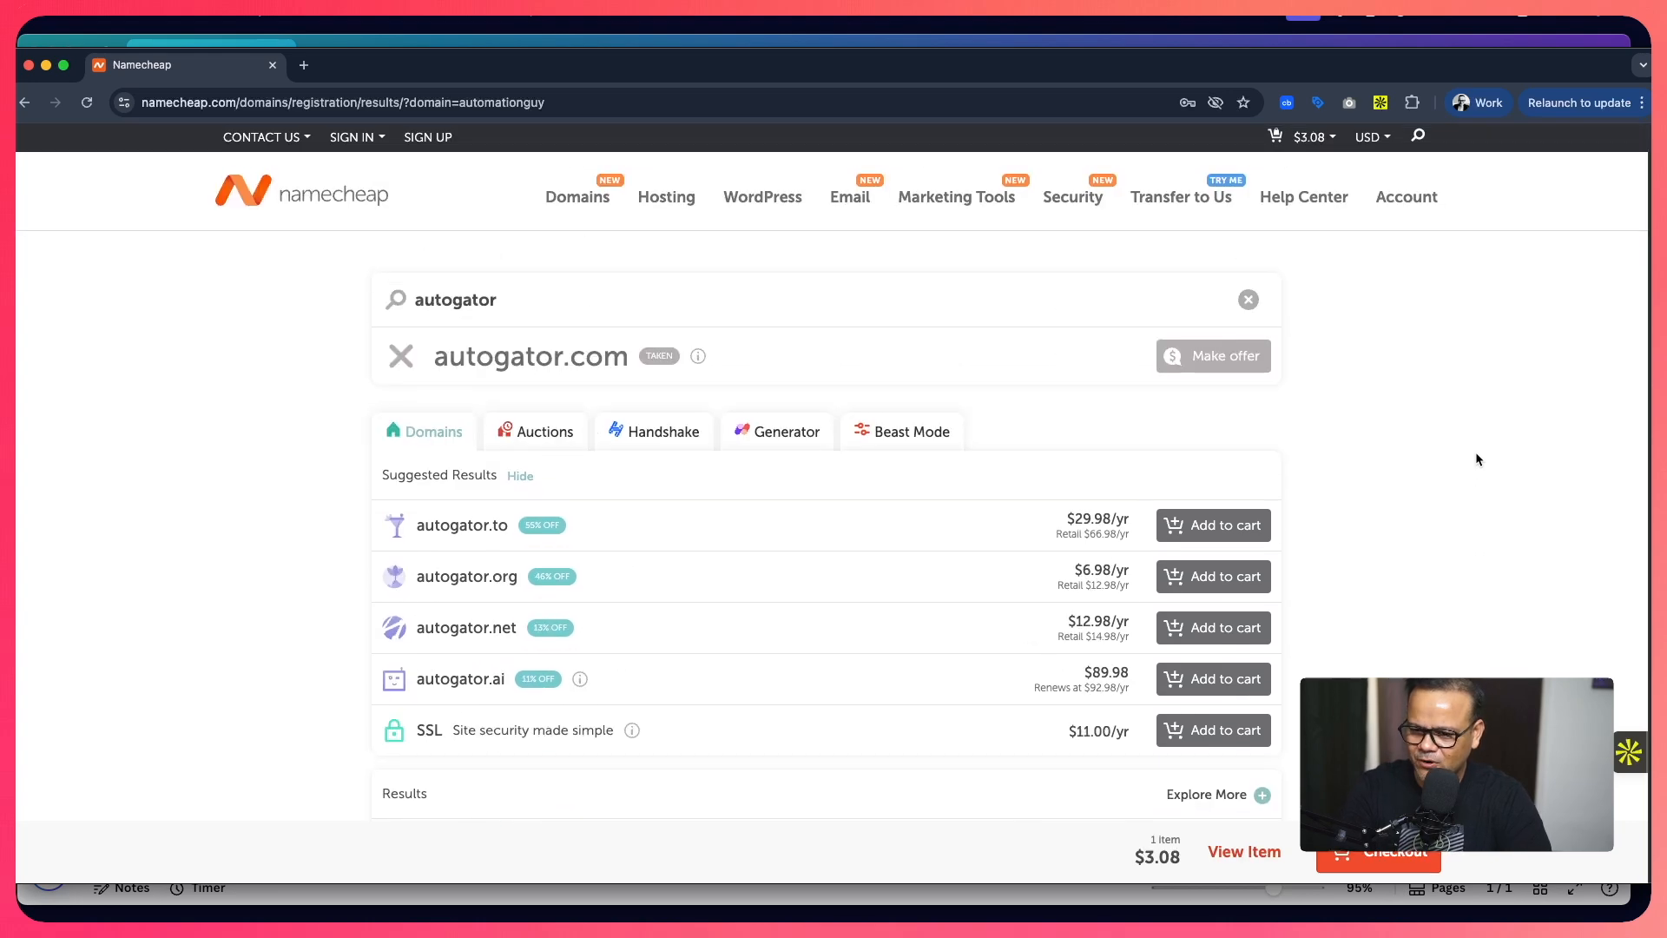
scroll(1476, 459, down, 3)
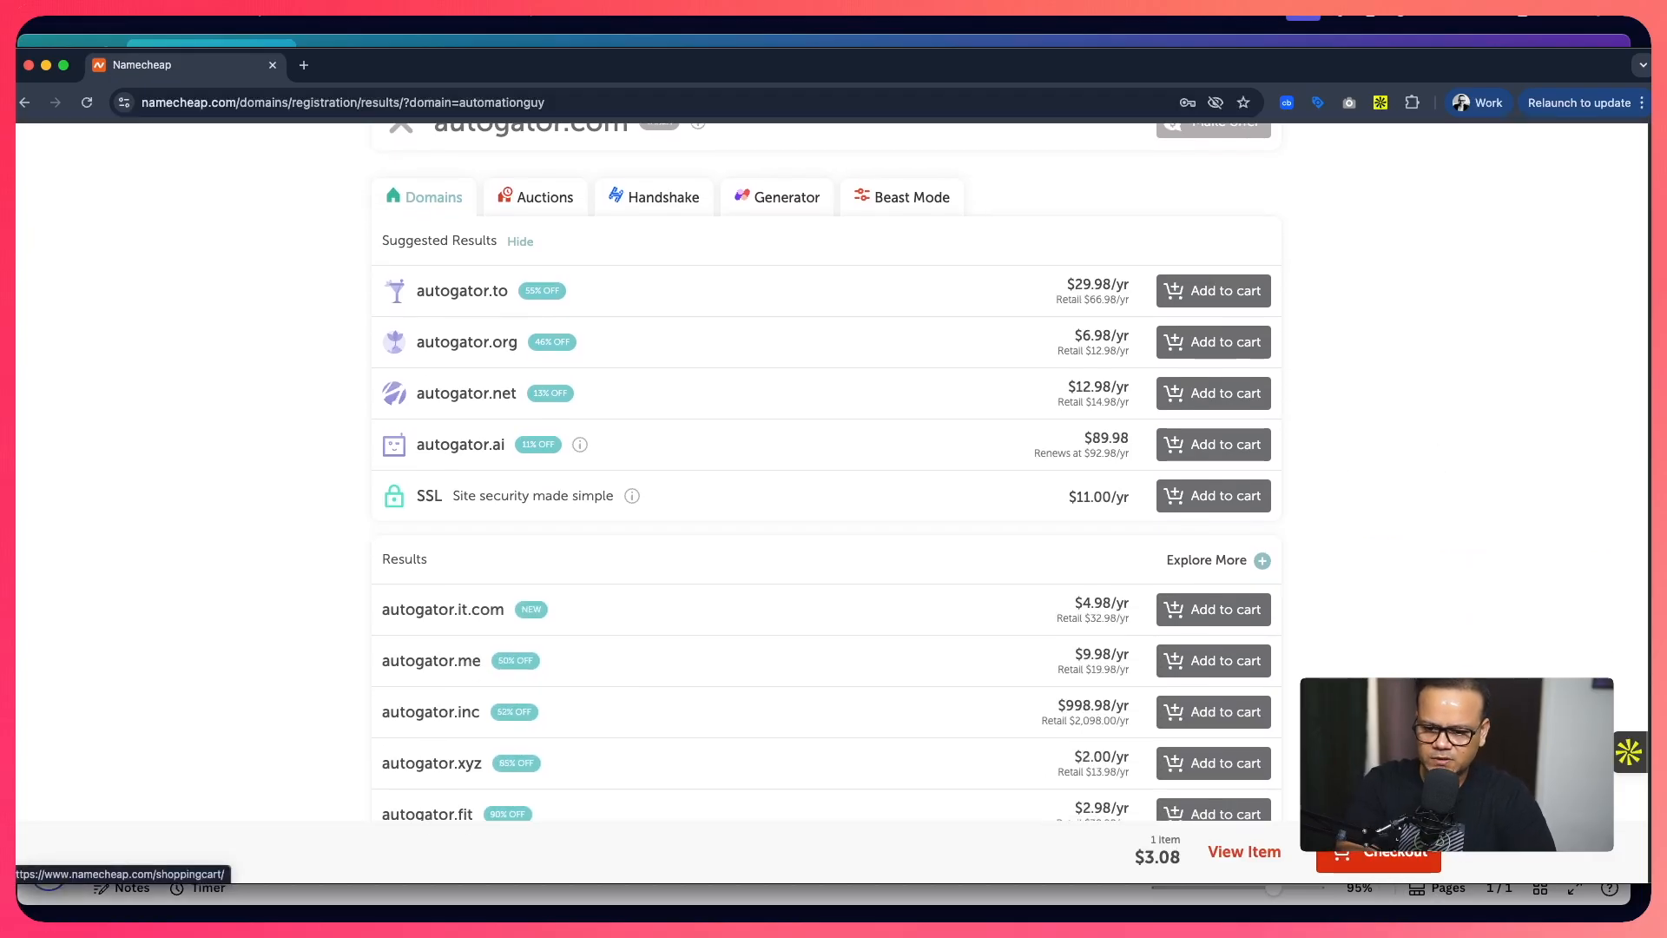
scroll(1413, 642, up, 3)
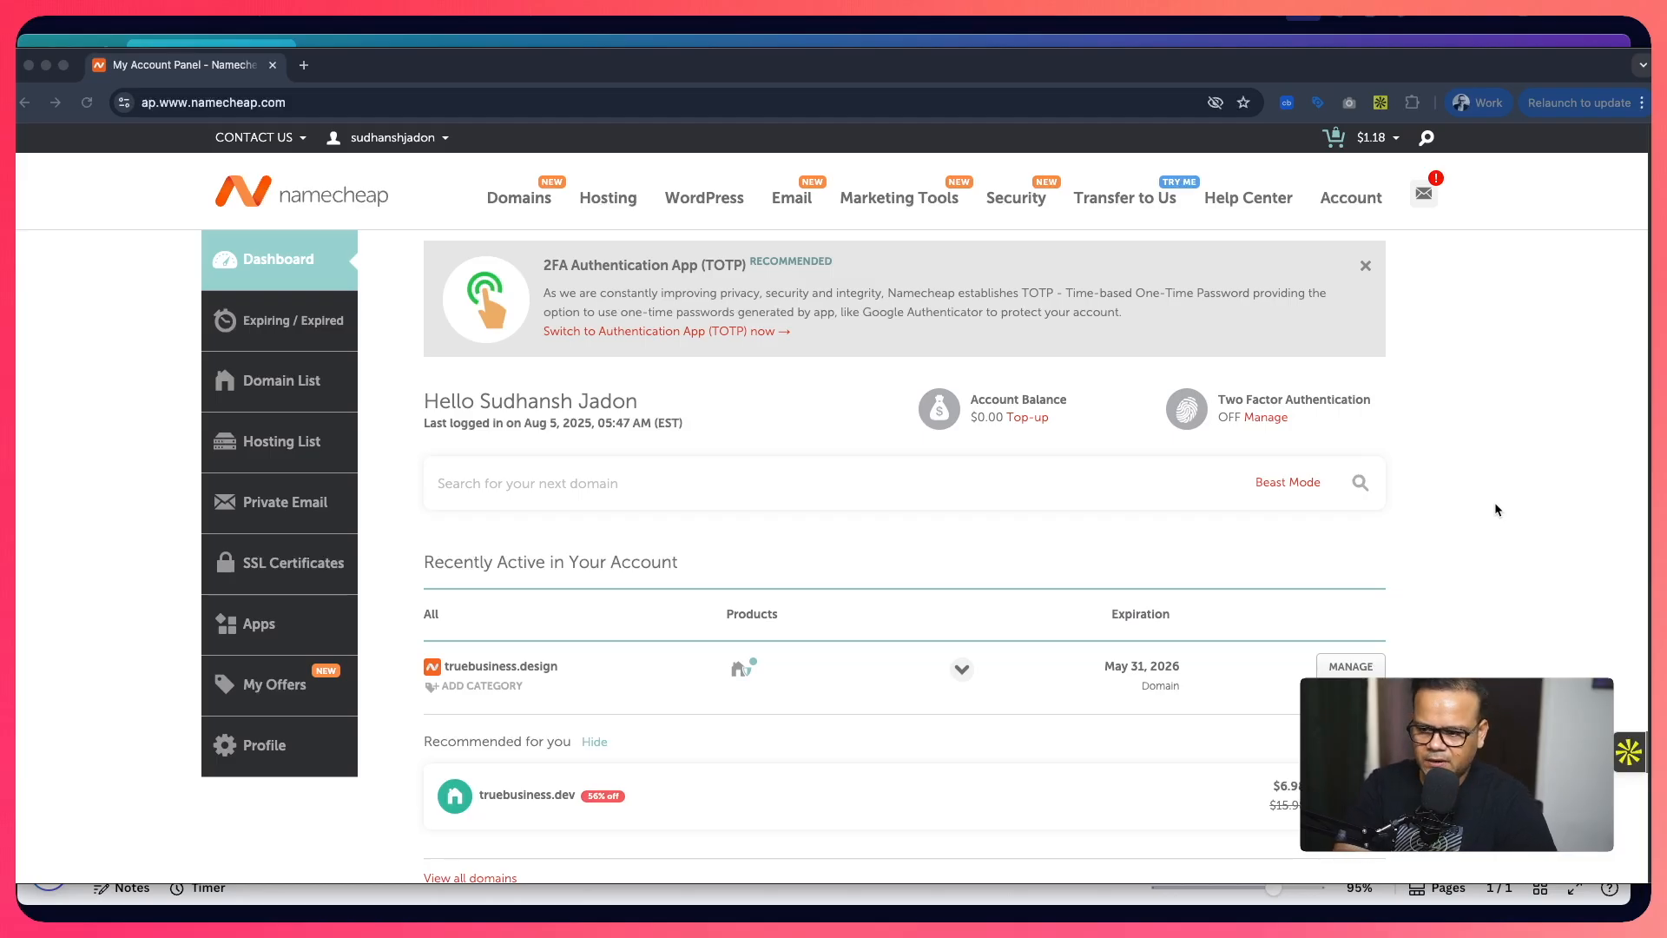
Examine the account dashboard's recently active domain entry, its expiration date and the recommended domain.
scroll(581, 596, down, 4)
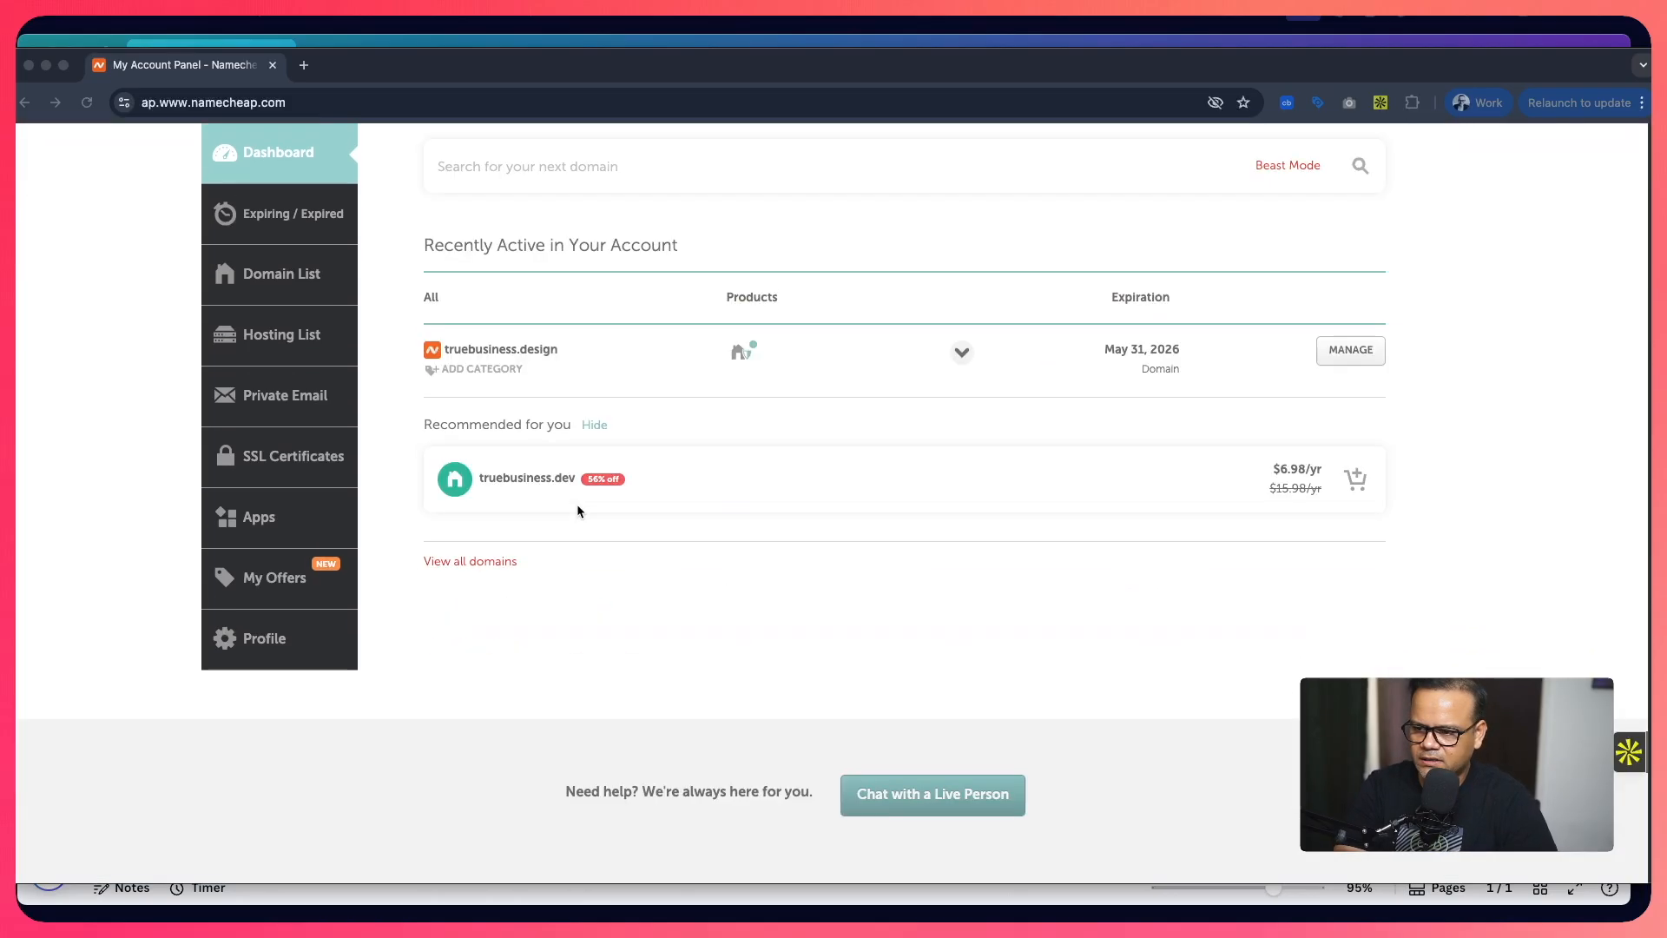
scroll(577, 504, up, 1)
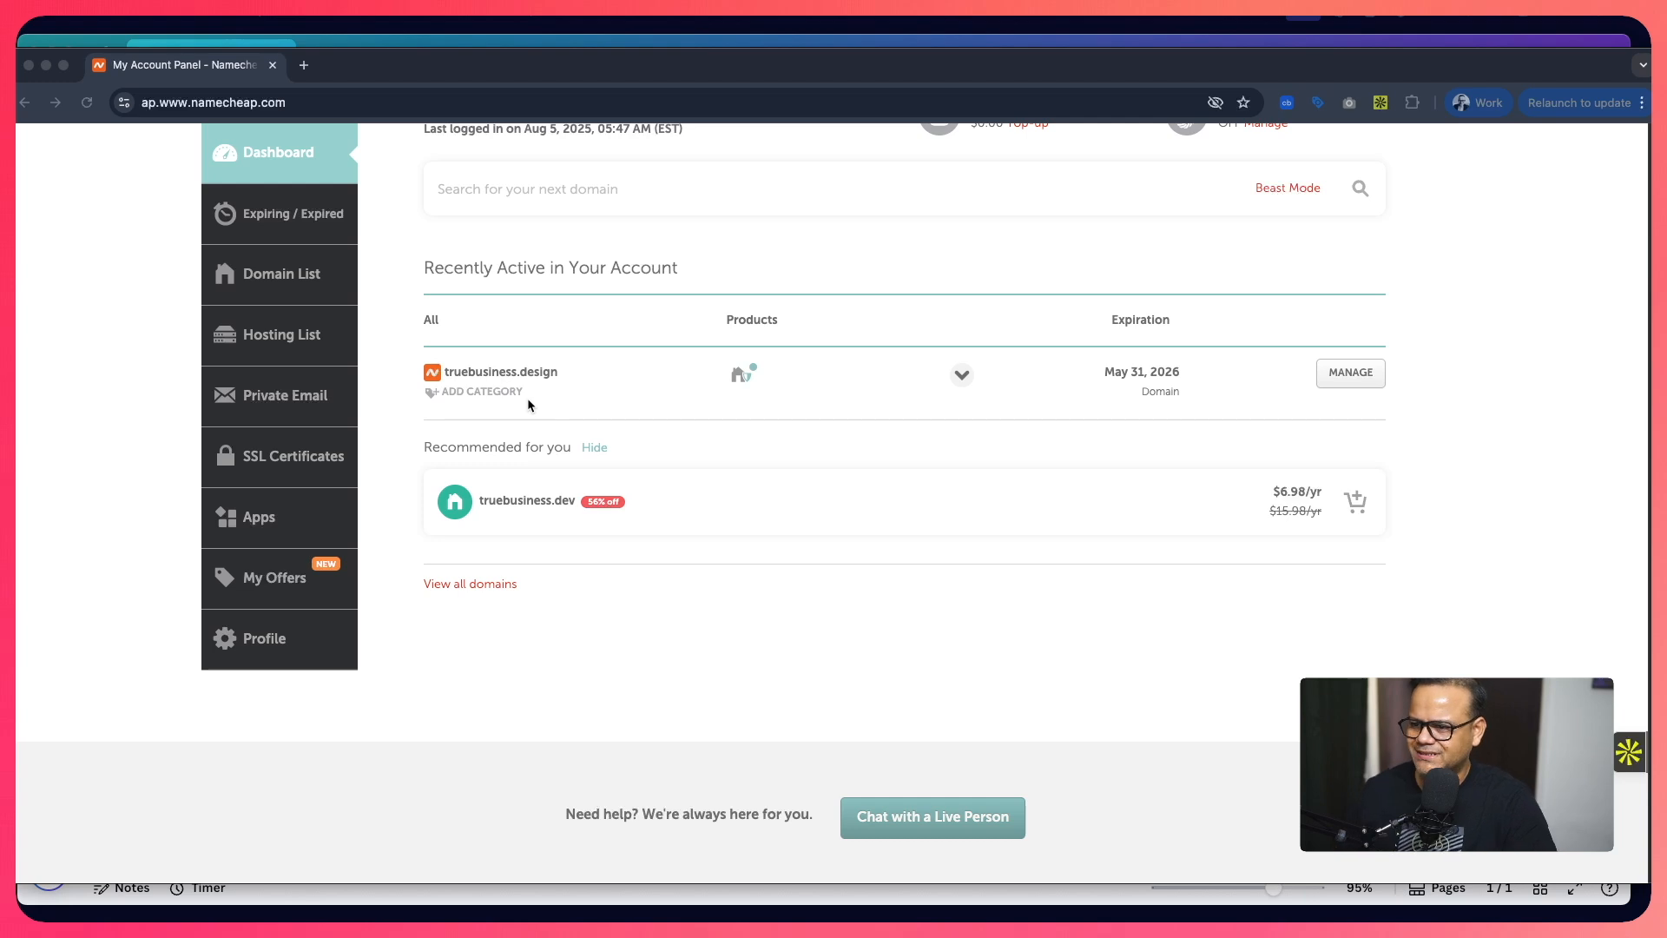
scroll(554, 387, up, 1)
scroll(554, 387, up, 3)
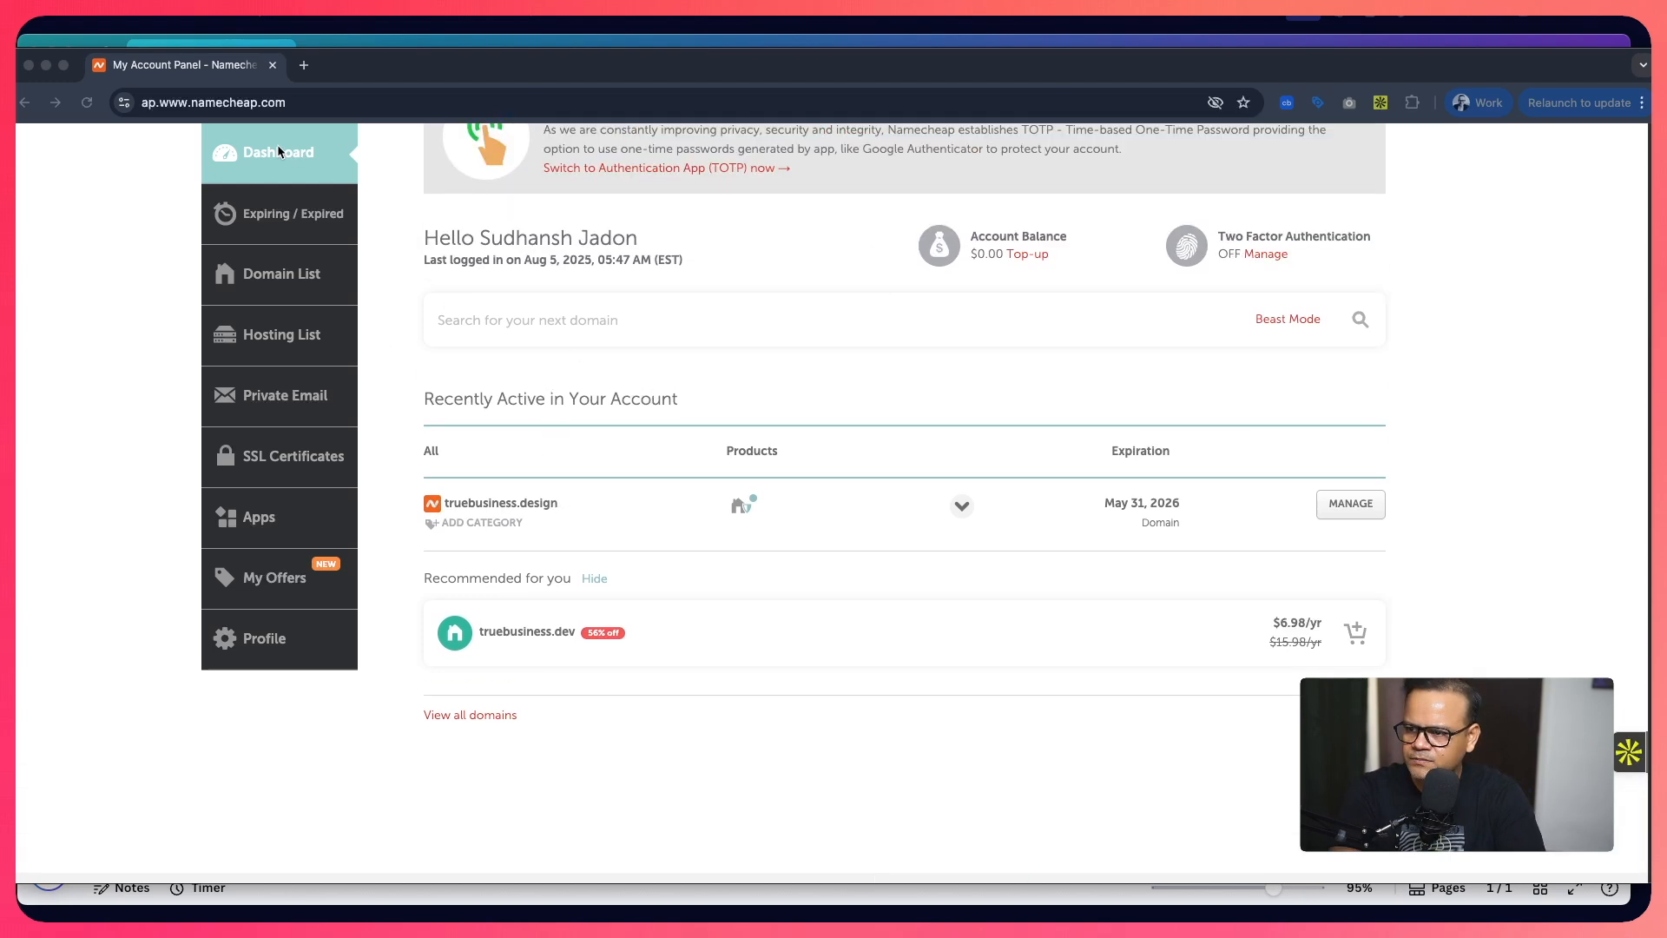
scroll(311, 170, up, 3)
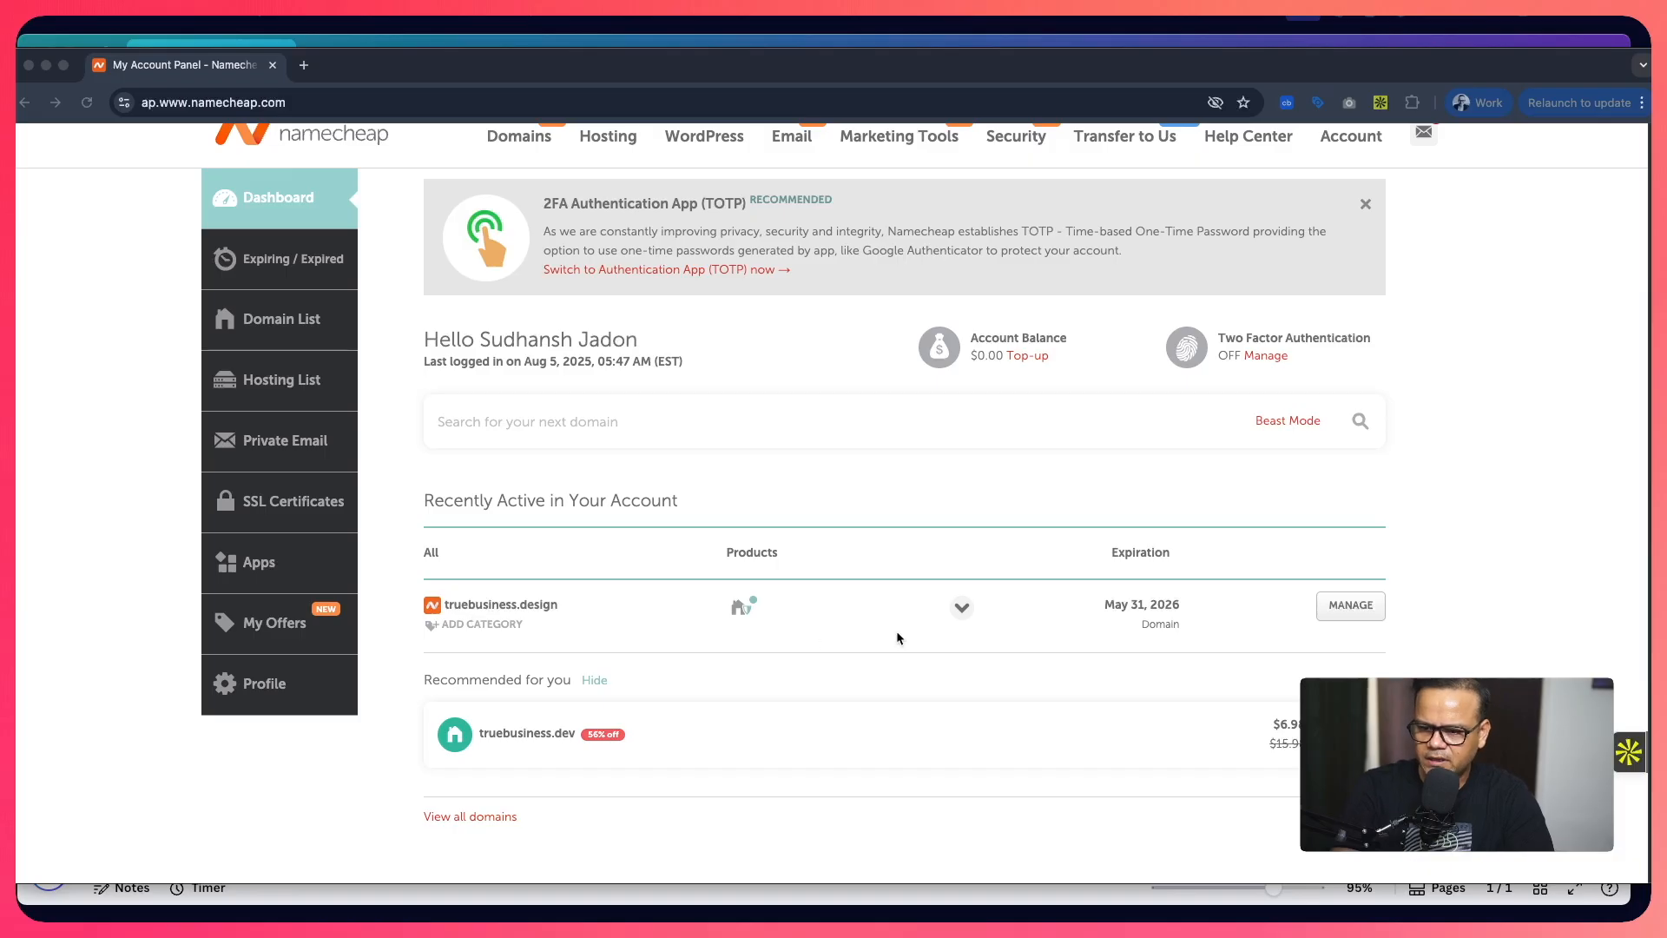
scroll(920, 618, up, 1)
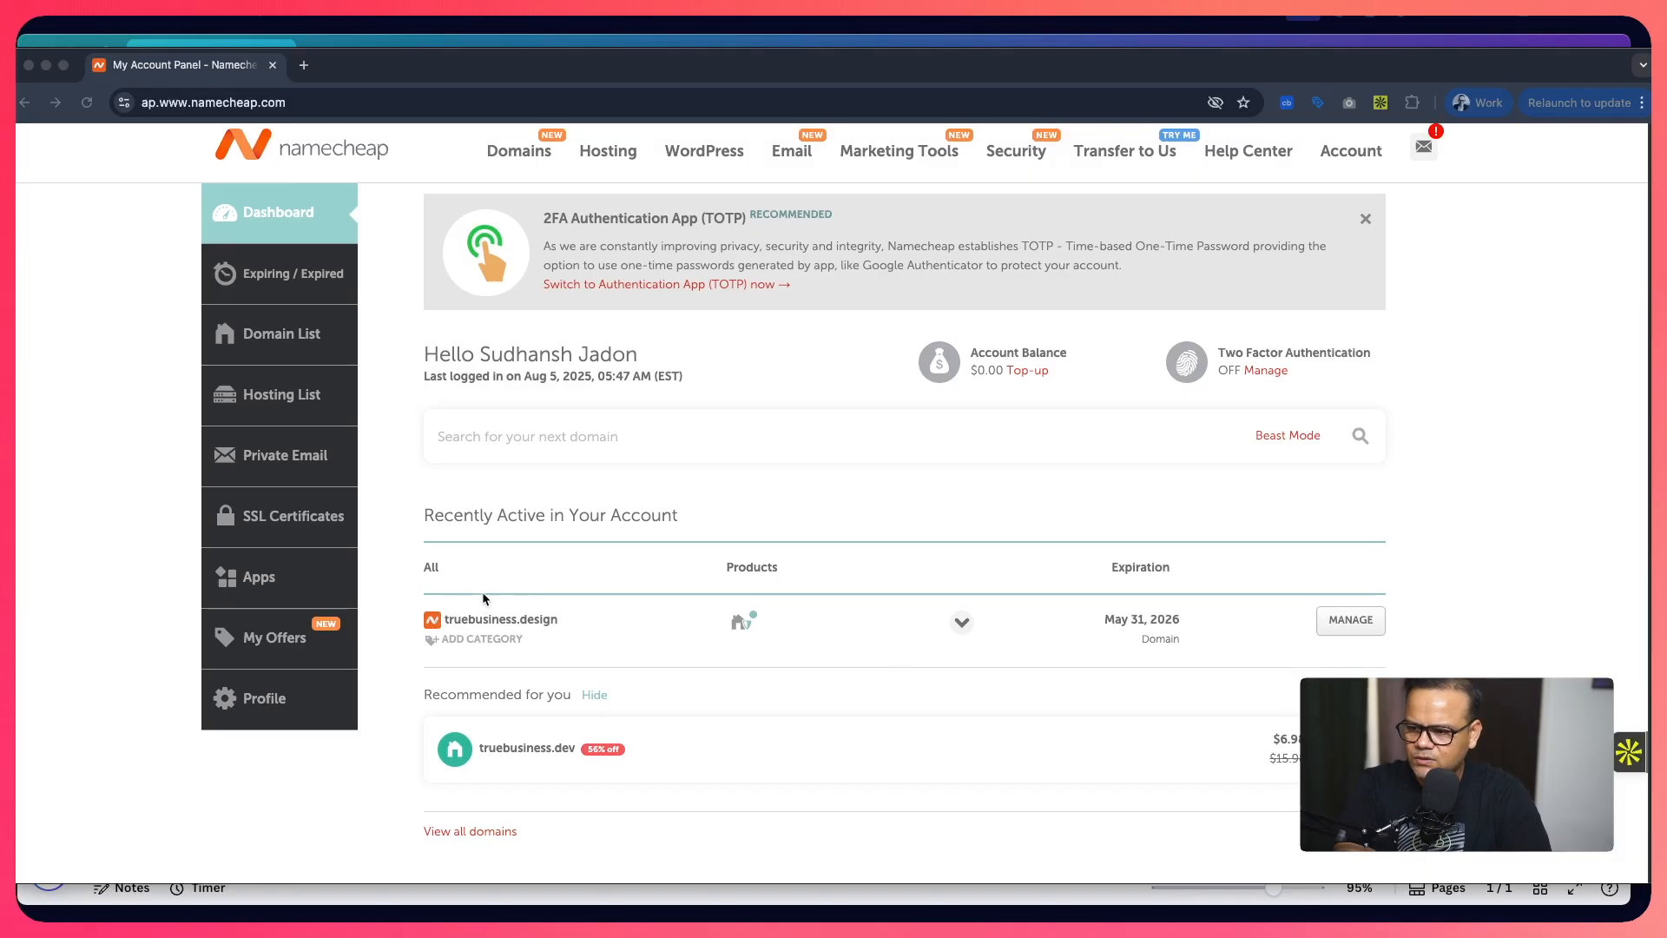
scroll(560, 610, up, 1)
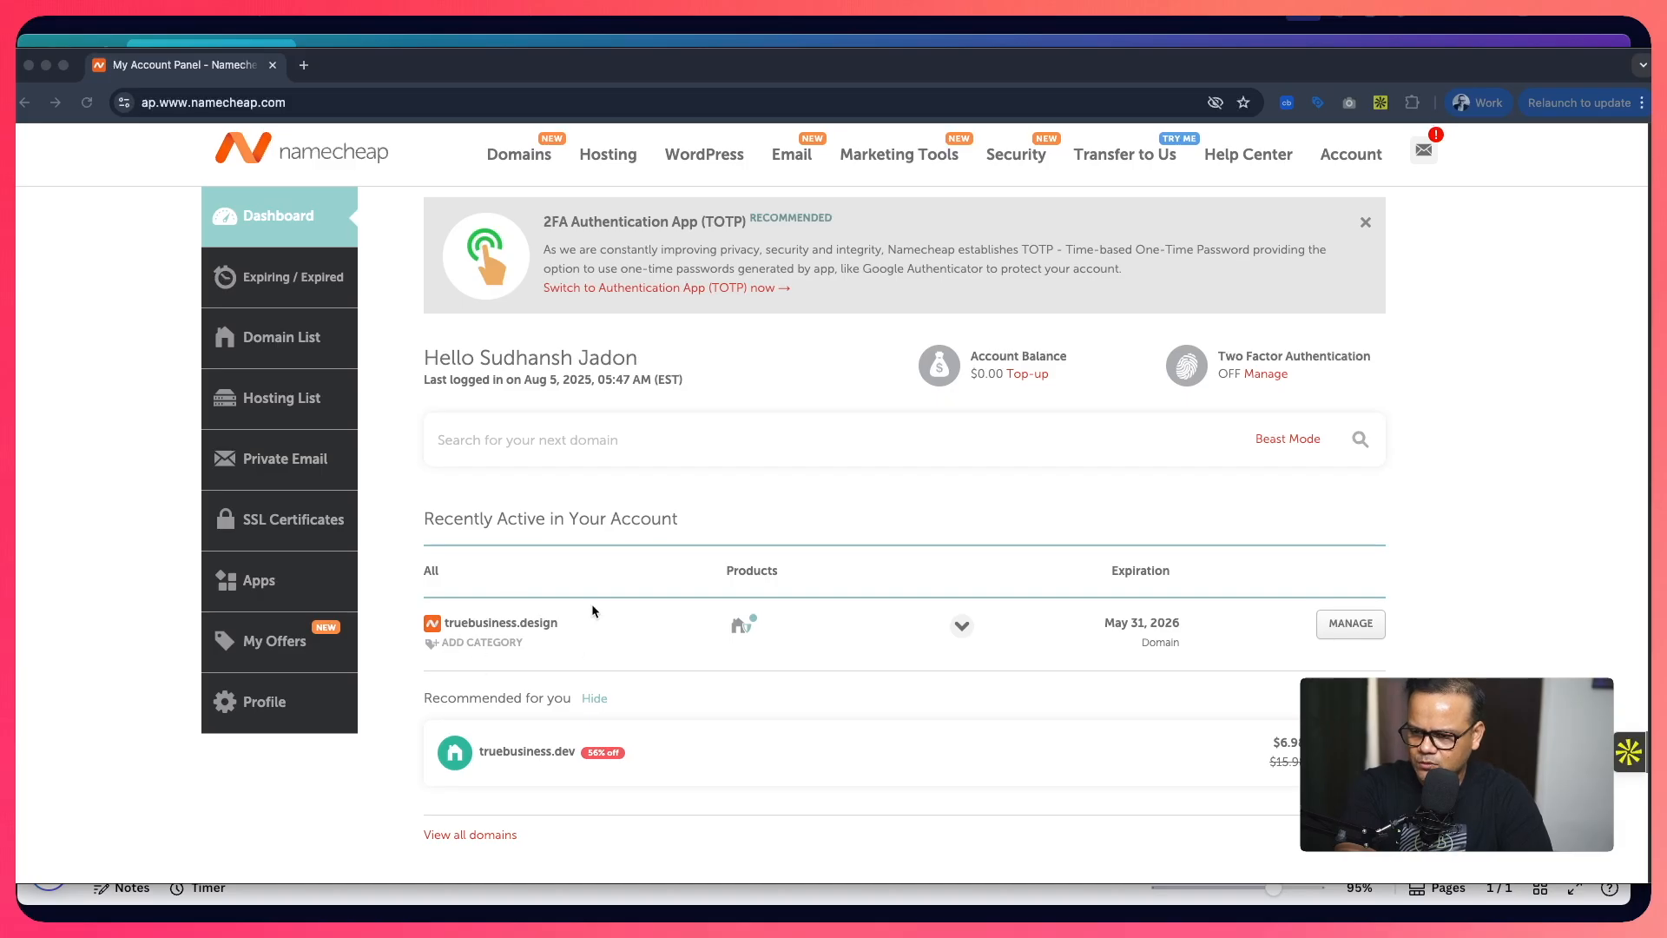
Switch to the Canva checklist and erase all red check marks, underlines and the arrow from the workflow setup items.
click(644, 901)
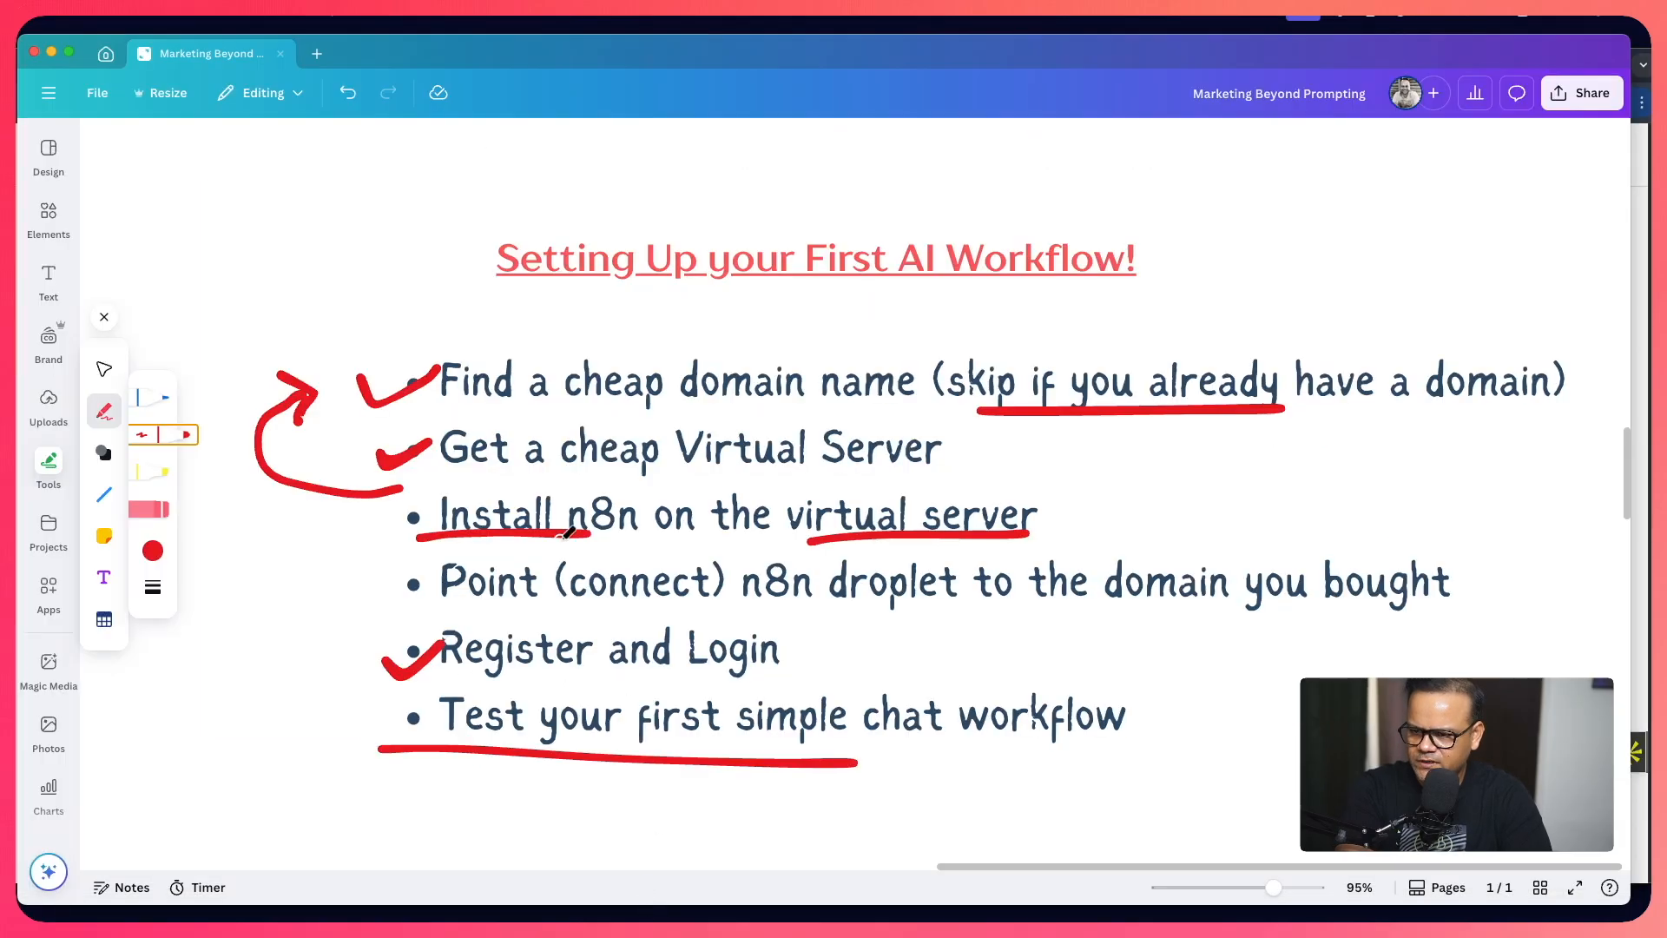
click(165, 522)
mouse_move(408, 373)
mouse_down()
mouse_move(300, 404)
mouse_move(372, 450)
mouse_move(421, 447)
mouse_up()
drag(942, 429, 995, 409)
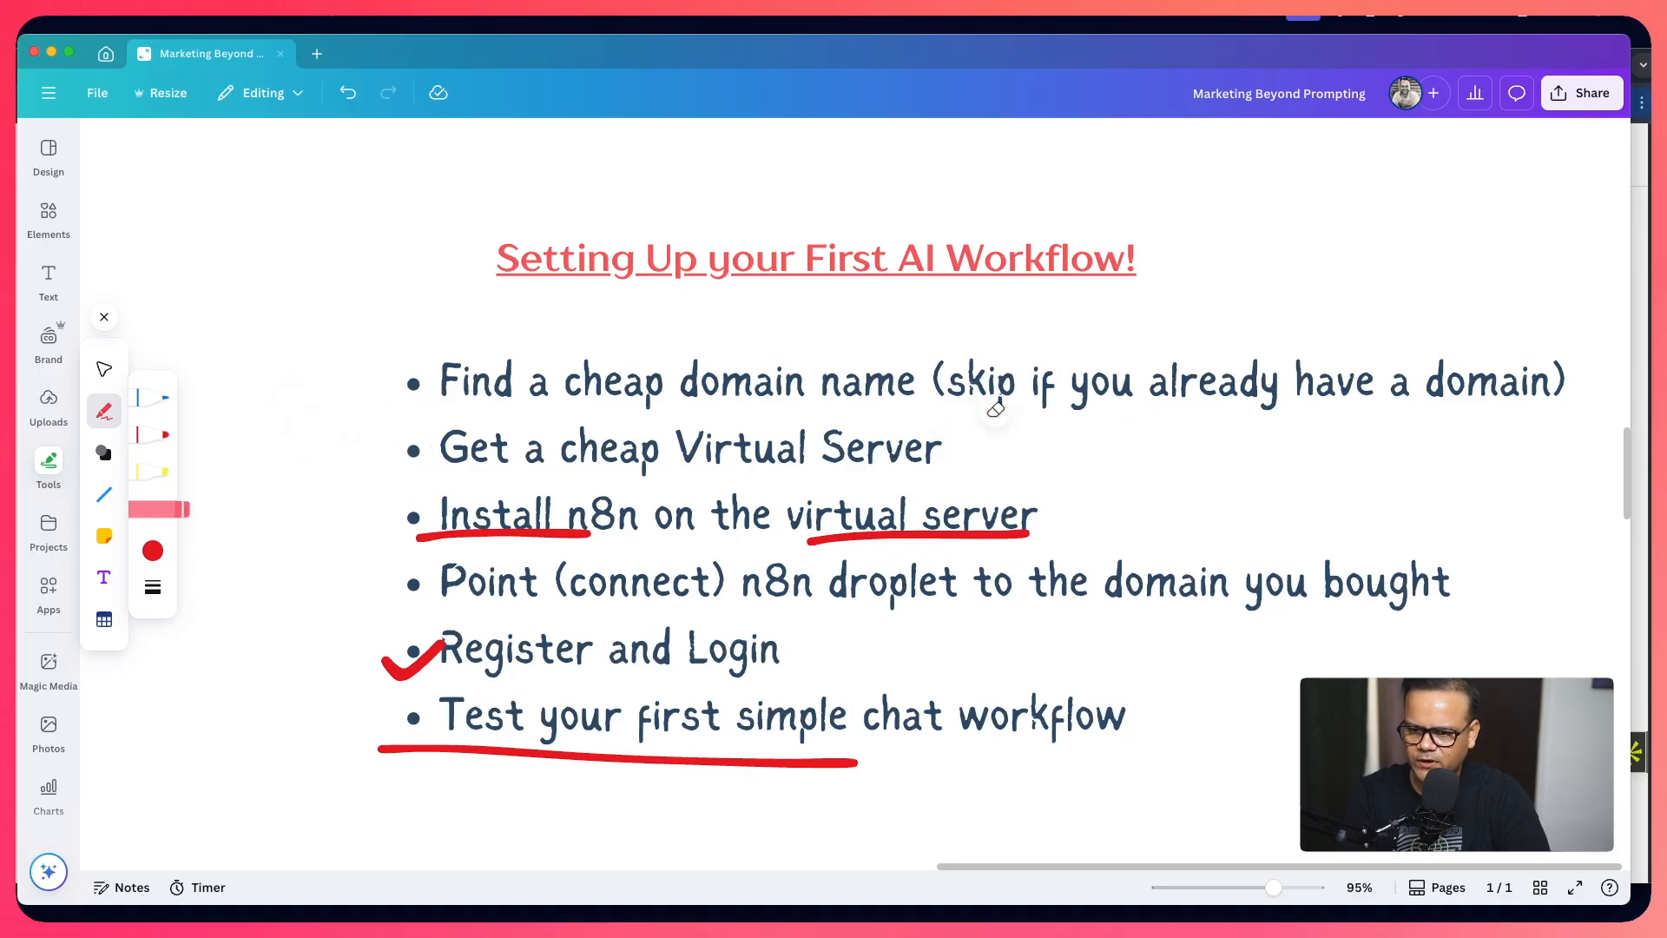
mouse_move(524, 523)
mouse_down()
mouse_move(829, 540)
mouse_move(401, 667)
mouse_up()
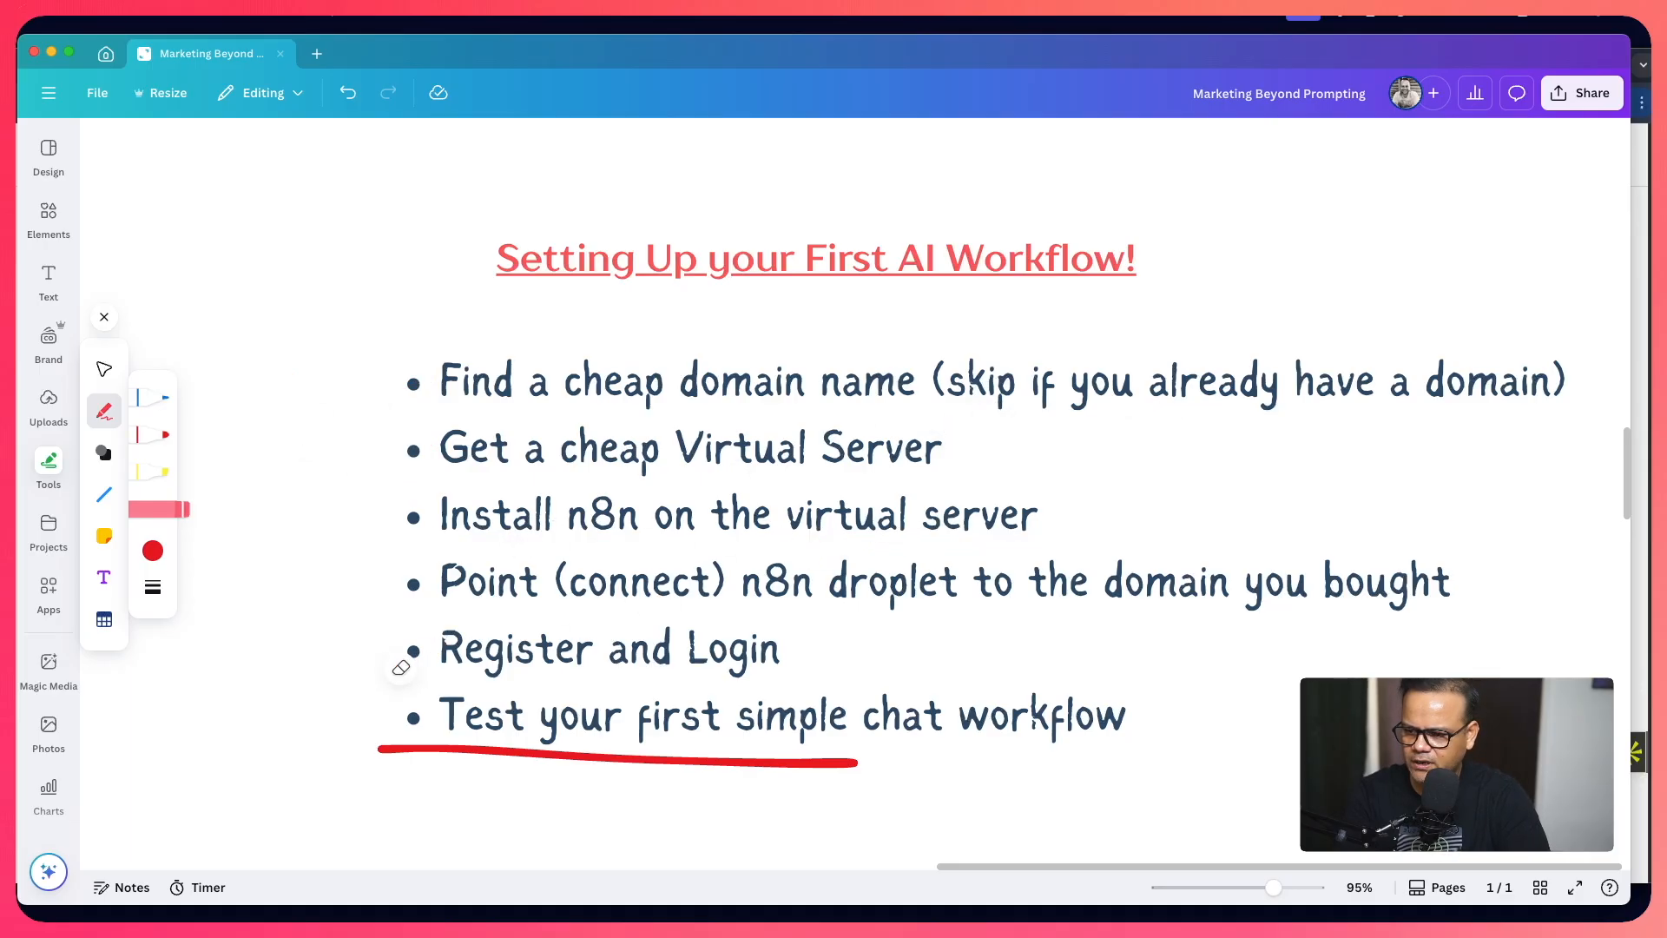
drag(455, 767, 460, 750)
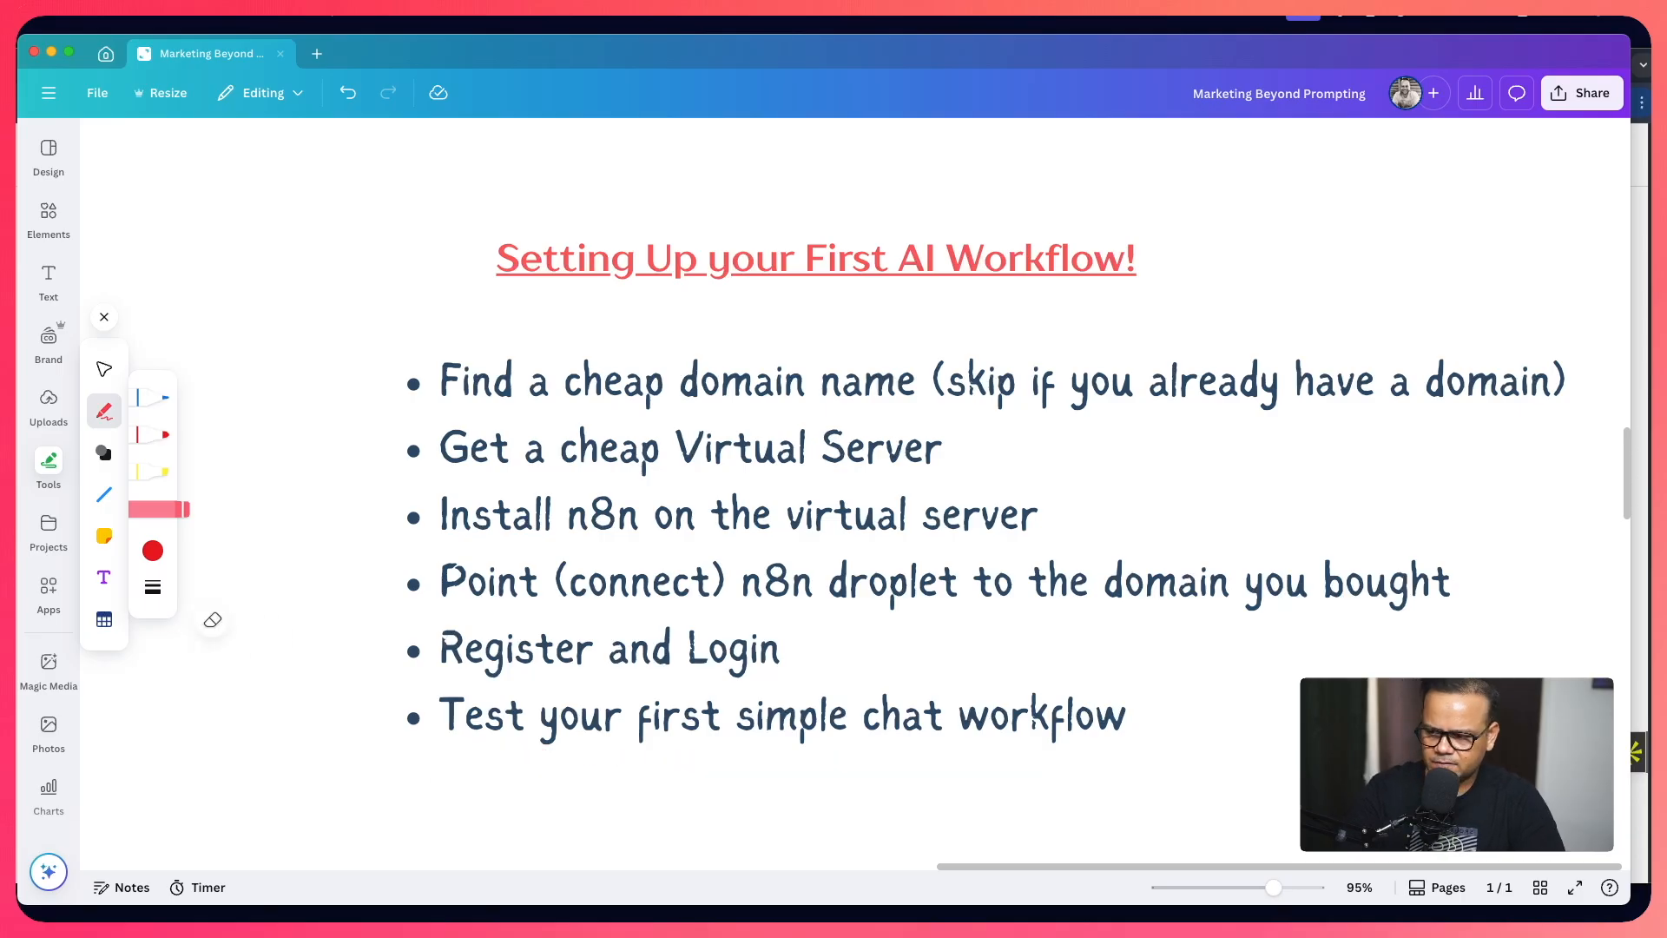
Mark the "Find a cheap domain name" item with a red pen check mark, undoing the oversized first stroke.
click(158, 435)
drag(368, 366, 508, 370)
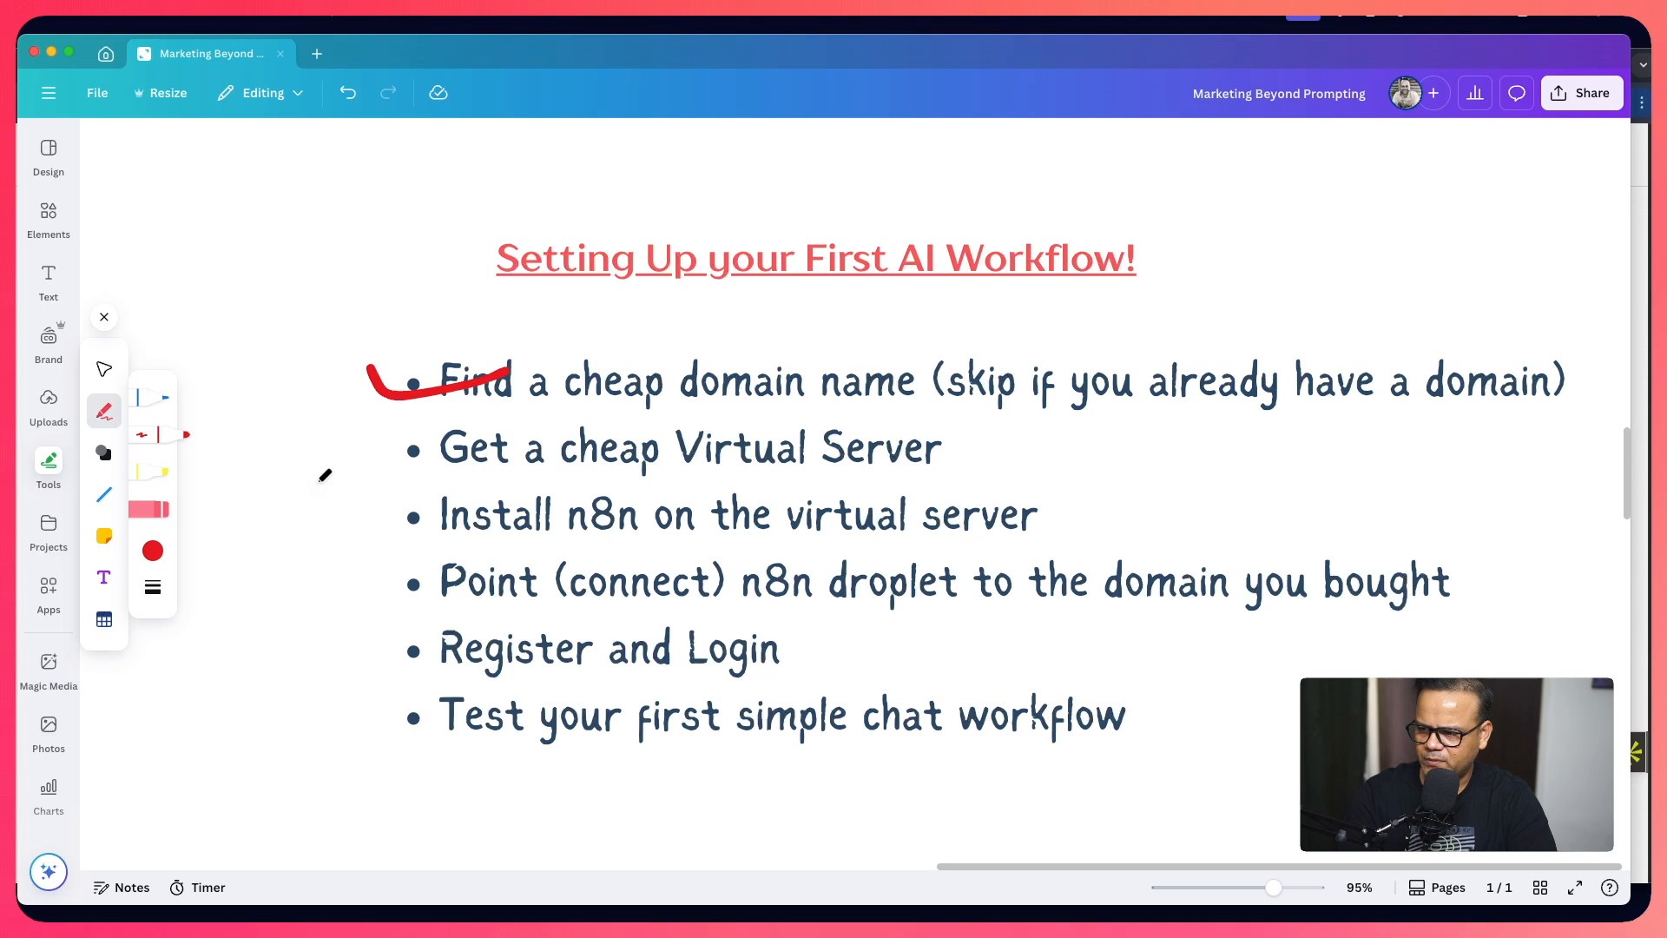
click(344, 96)
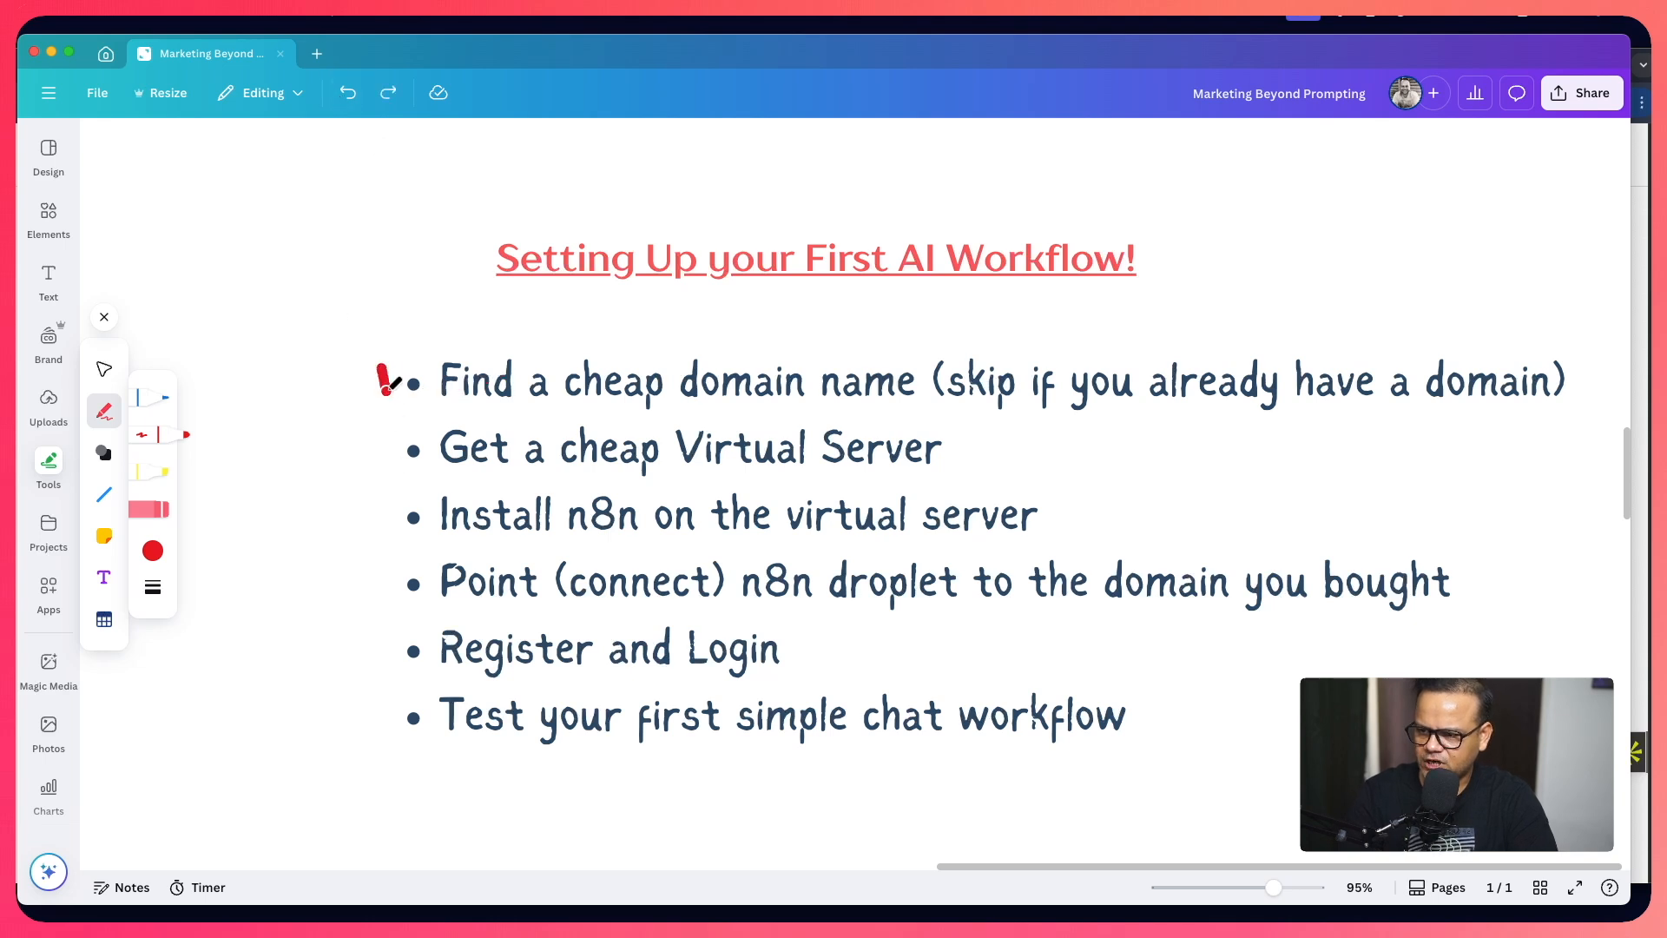
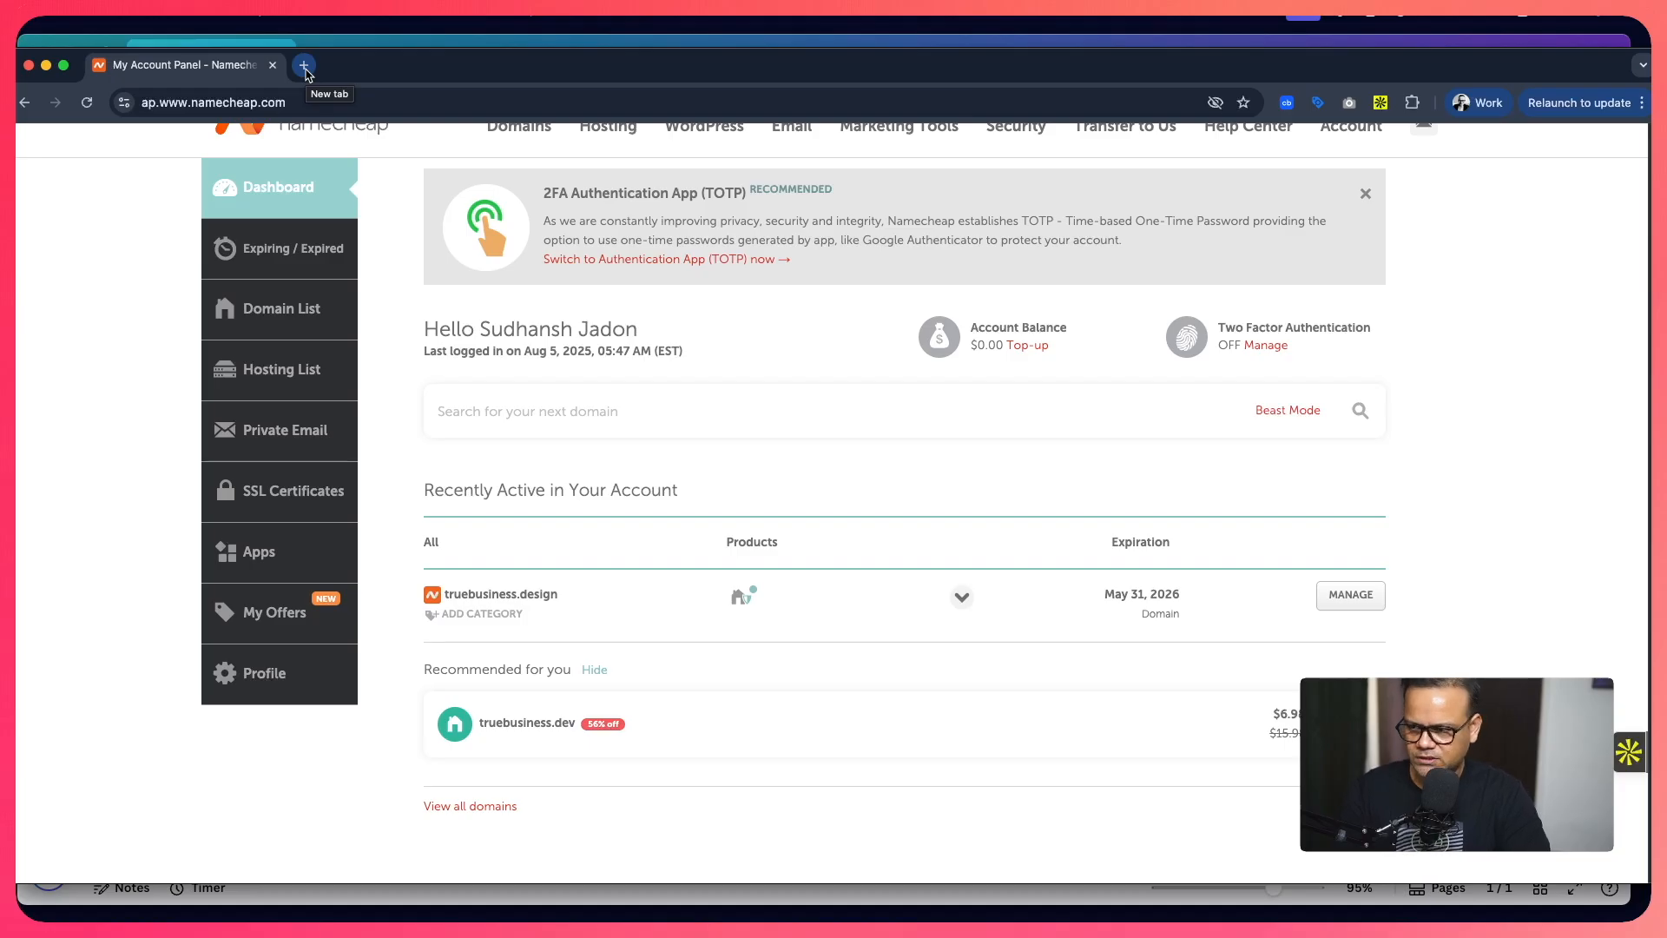
Search Google for "digital ocean n8n marketplace" in a new browser tab.
click(305, 66)
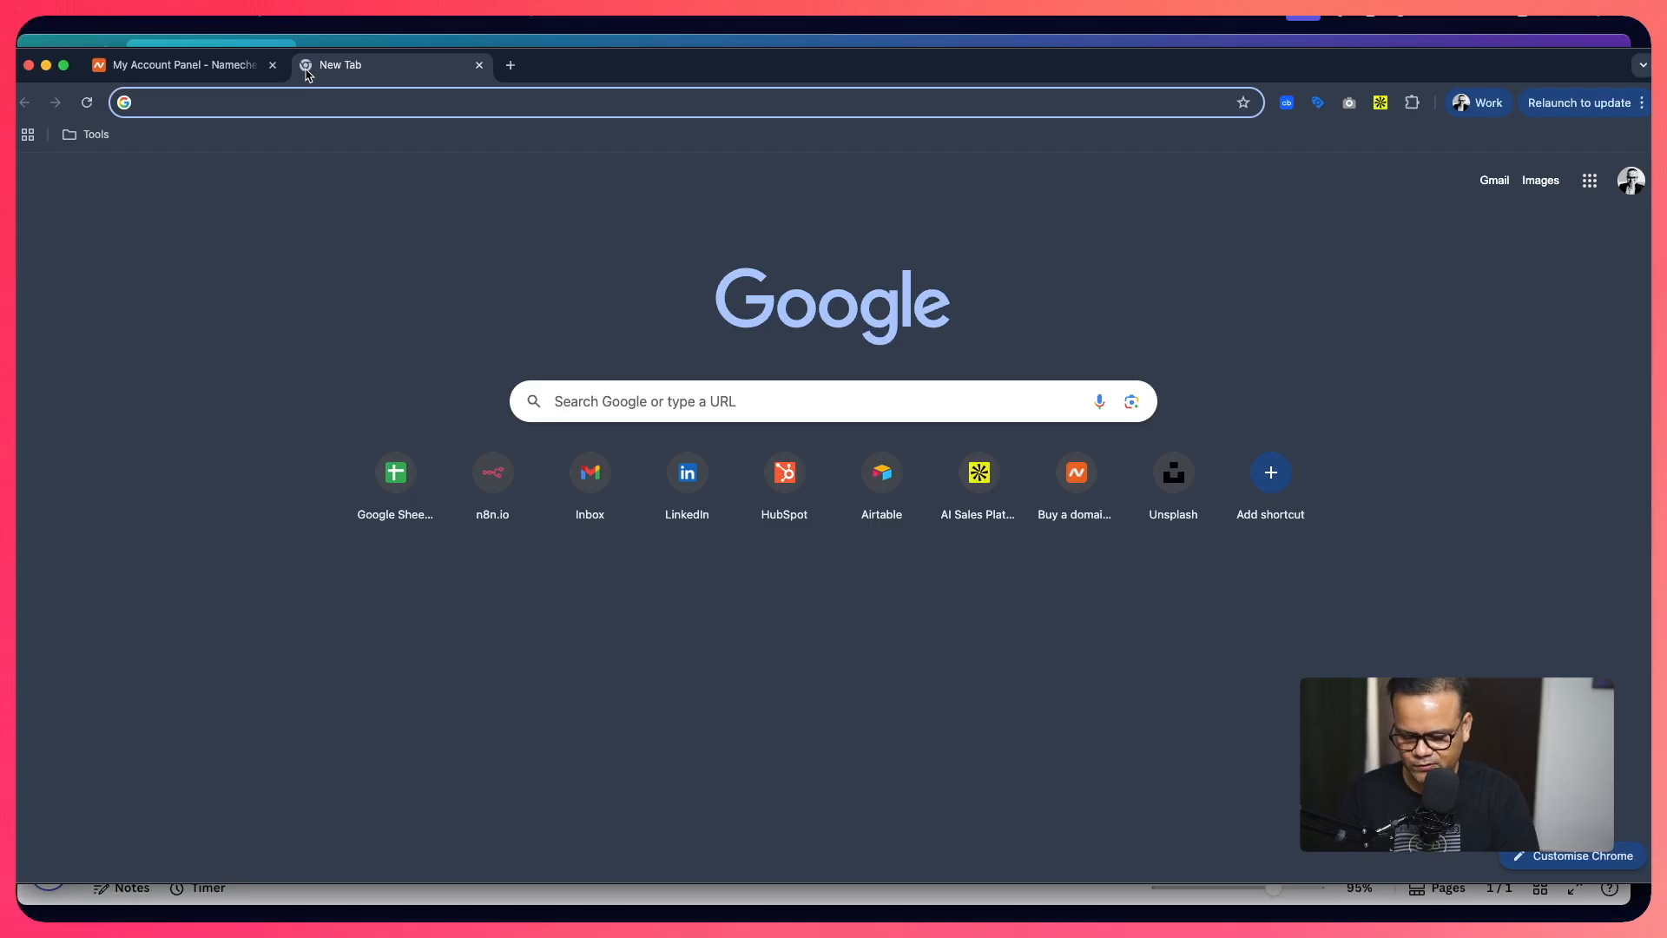
text(digital )
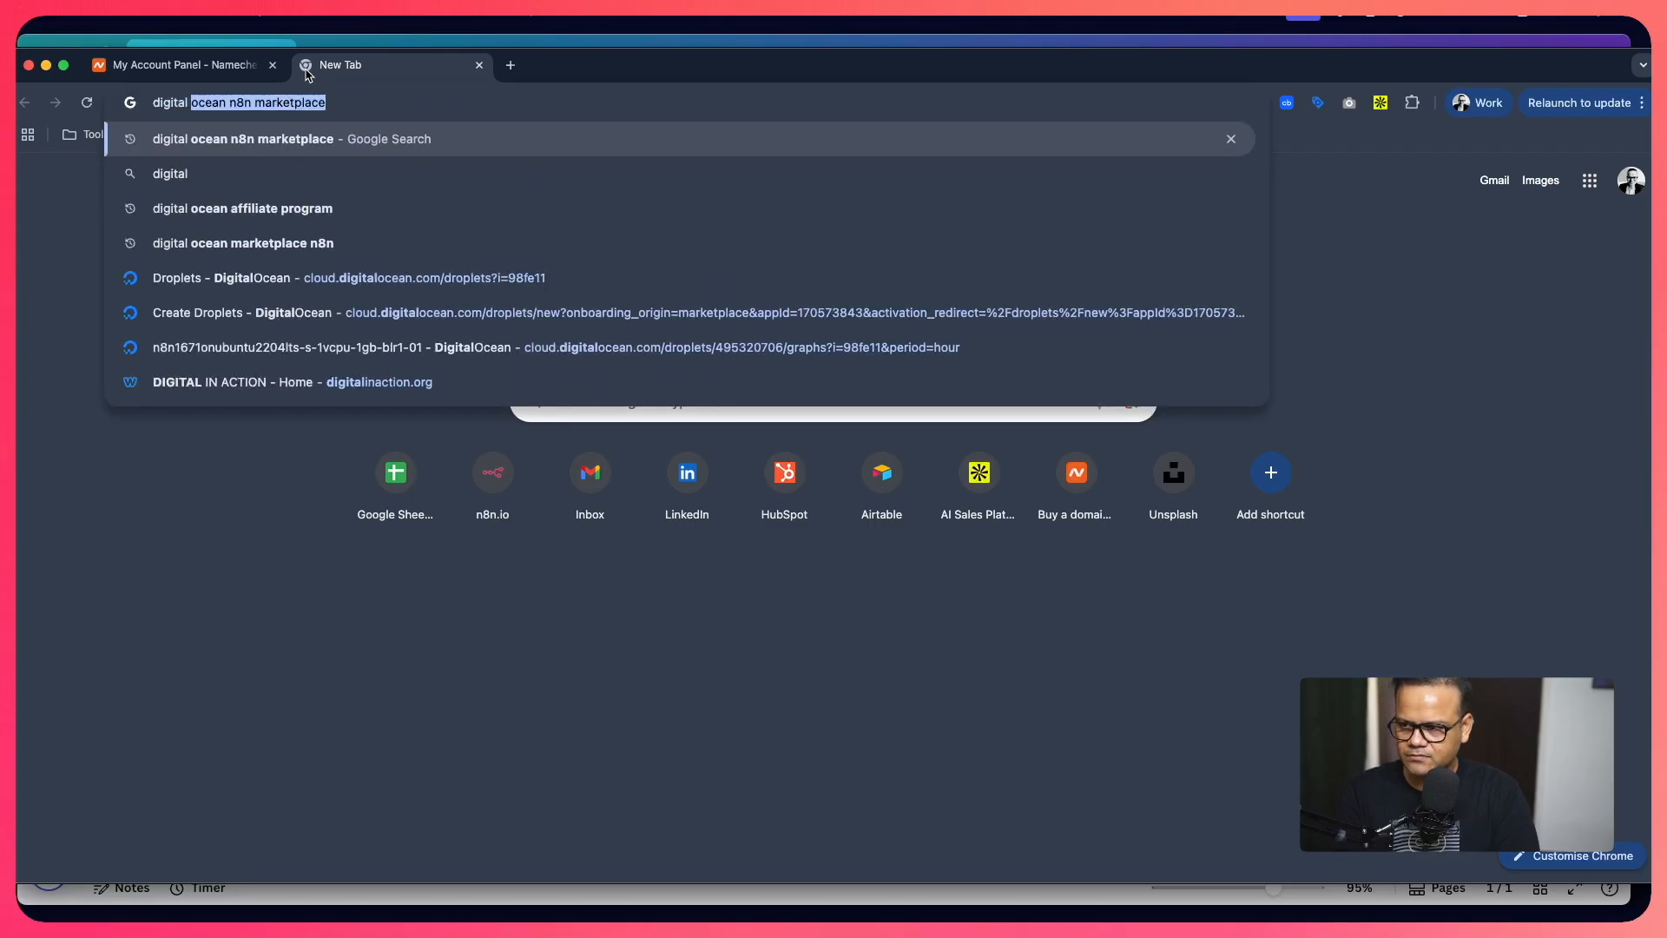
text(ocean n)
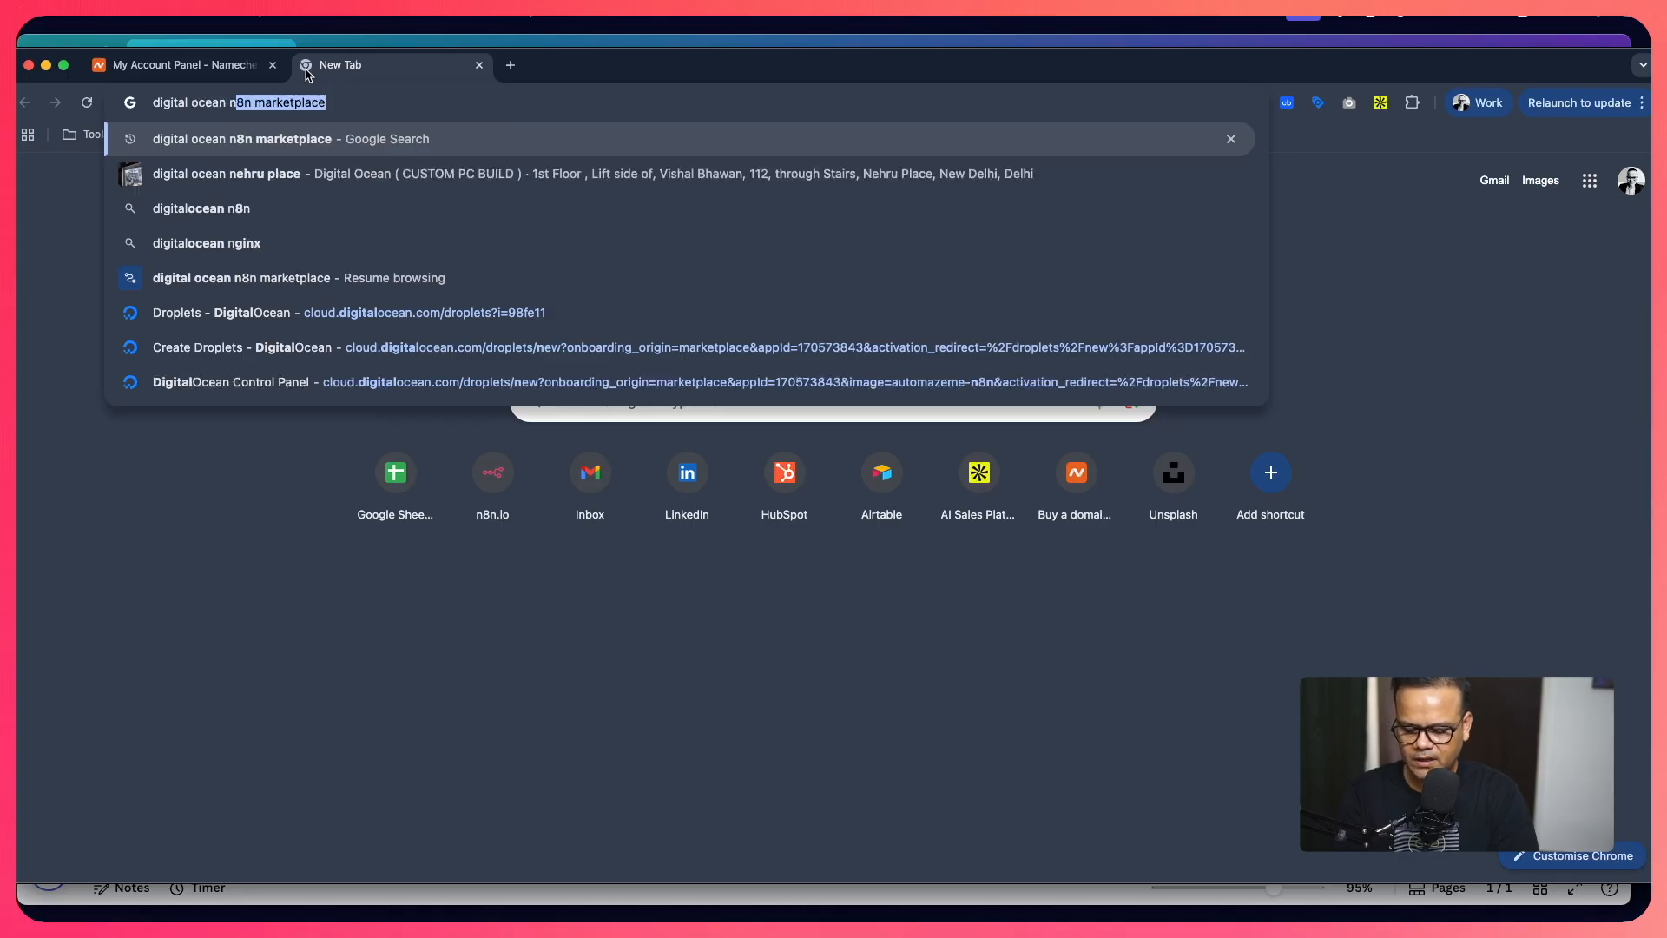
text(8n marke)
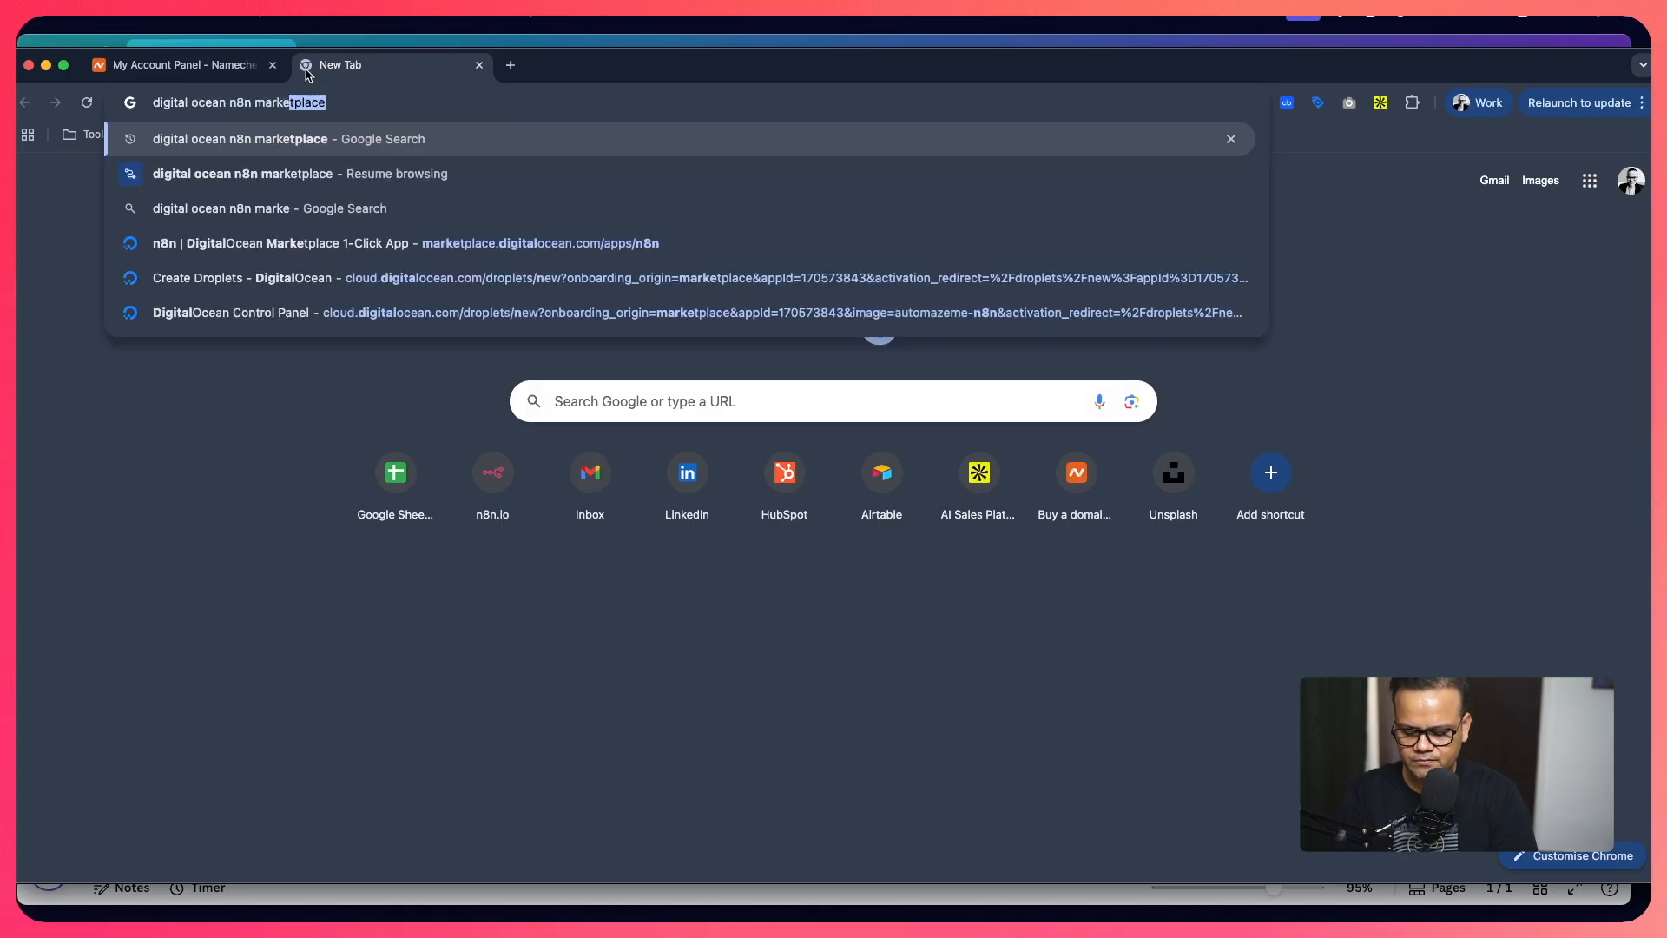
text(tplace)
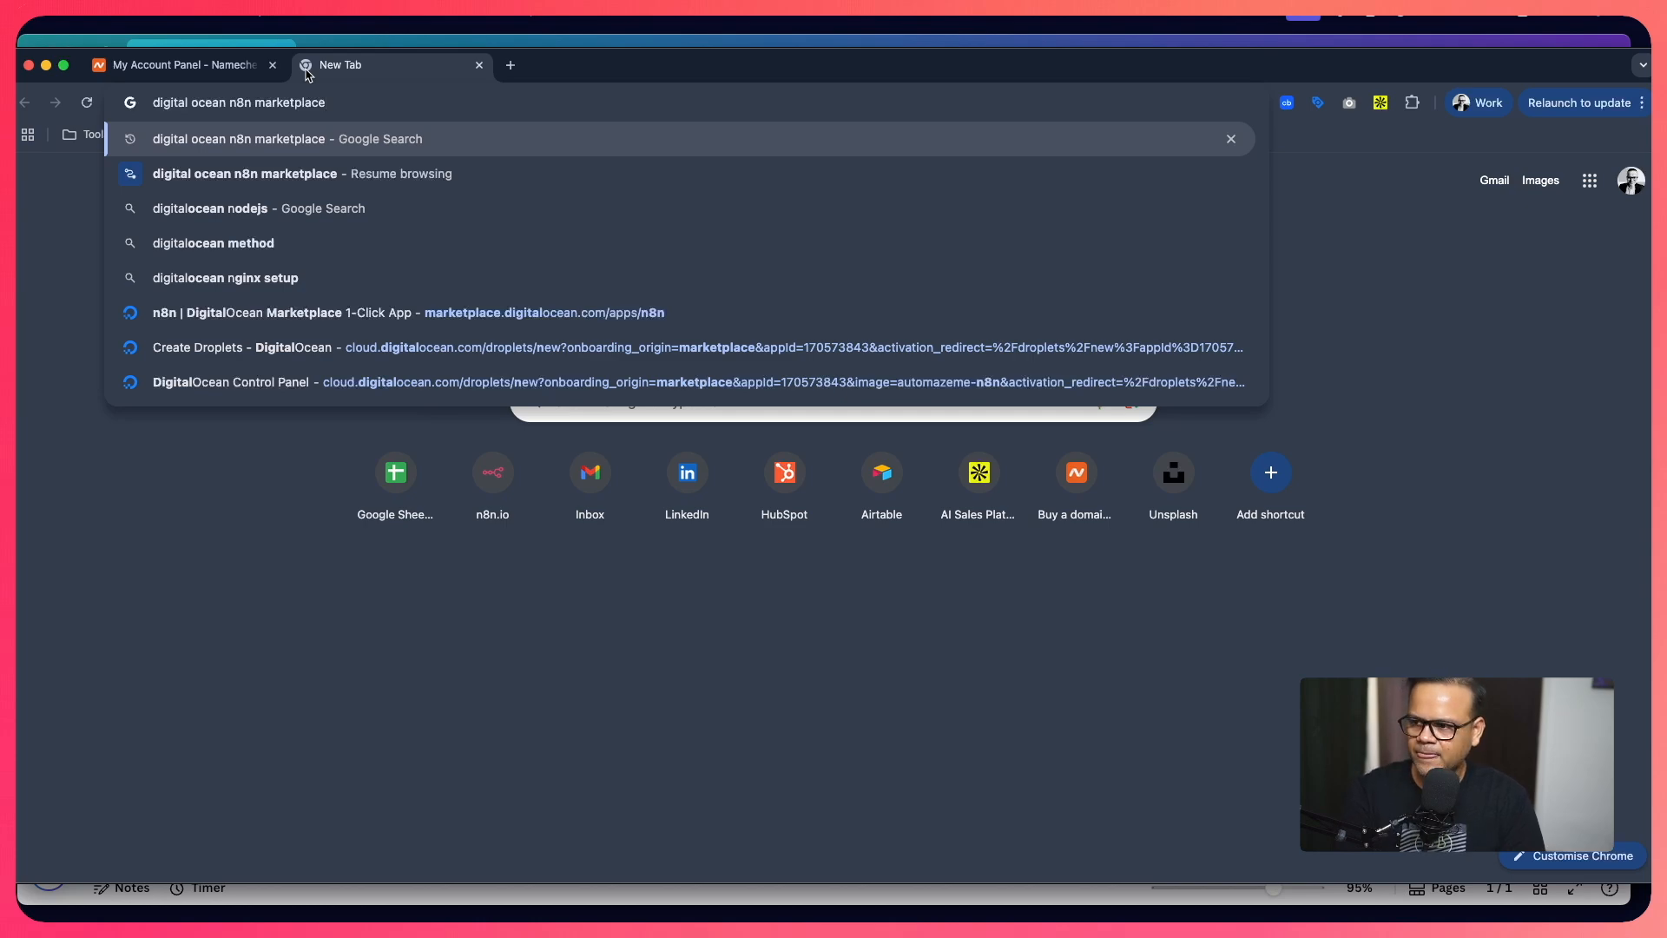
key(Return)
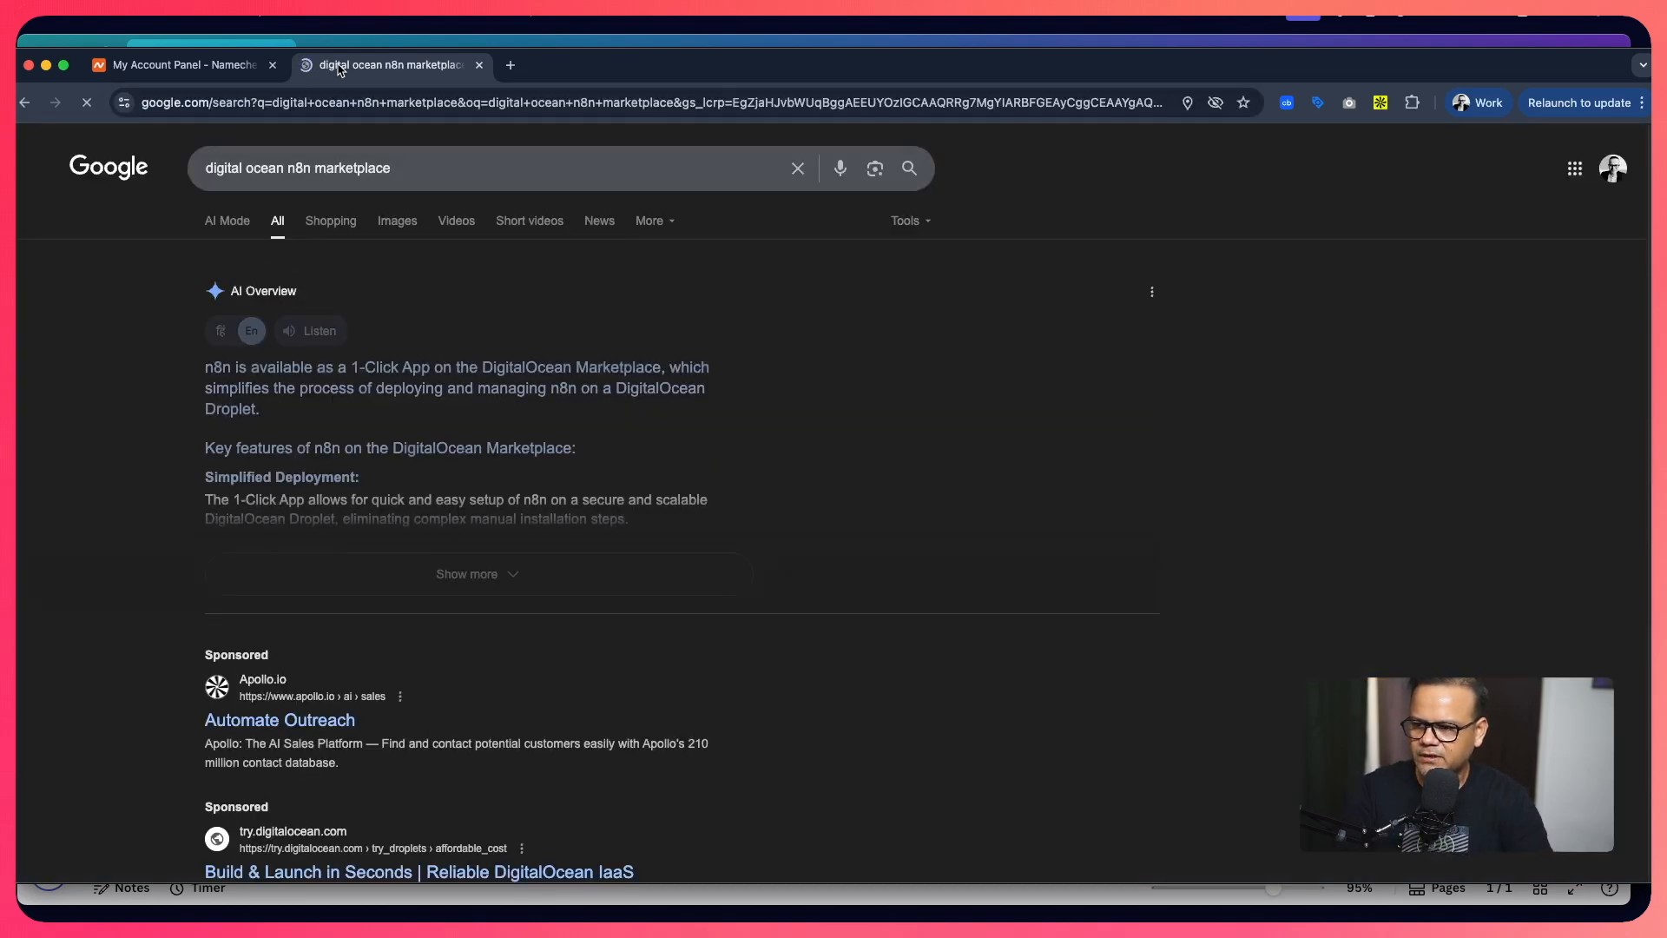
Open the DigitalOcean Marketplace 1-Click App result for n8n from the search results.
scroll(483, 566, down, 10)
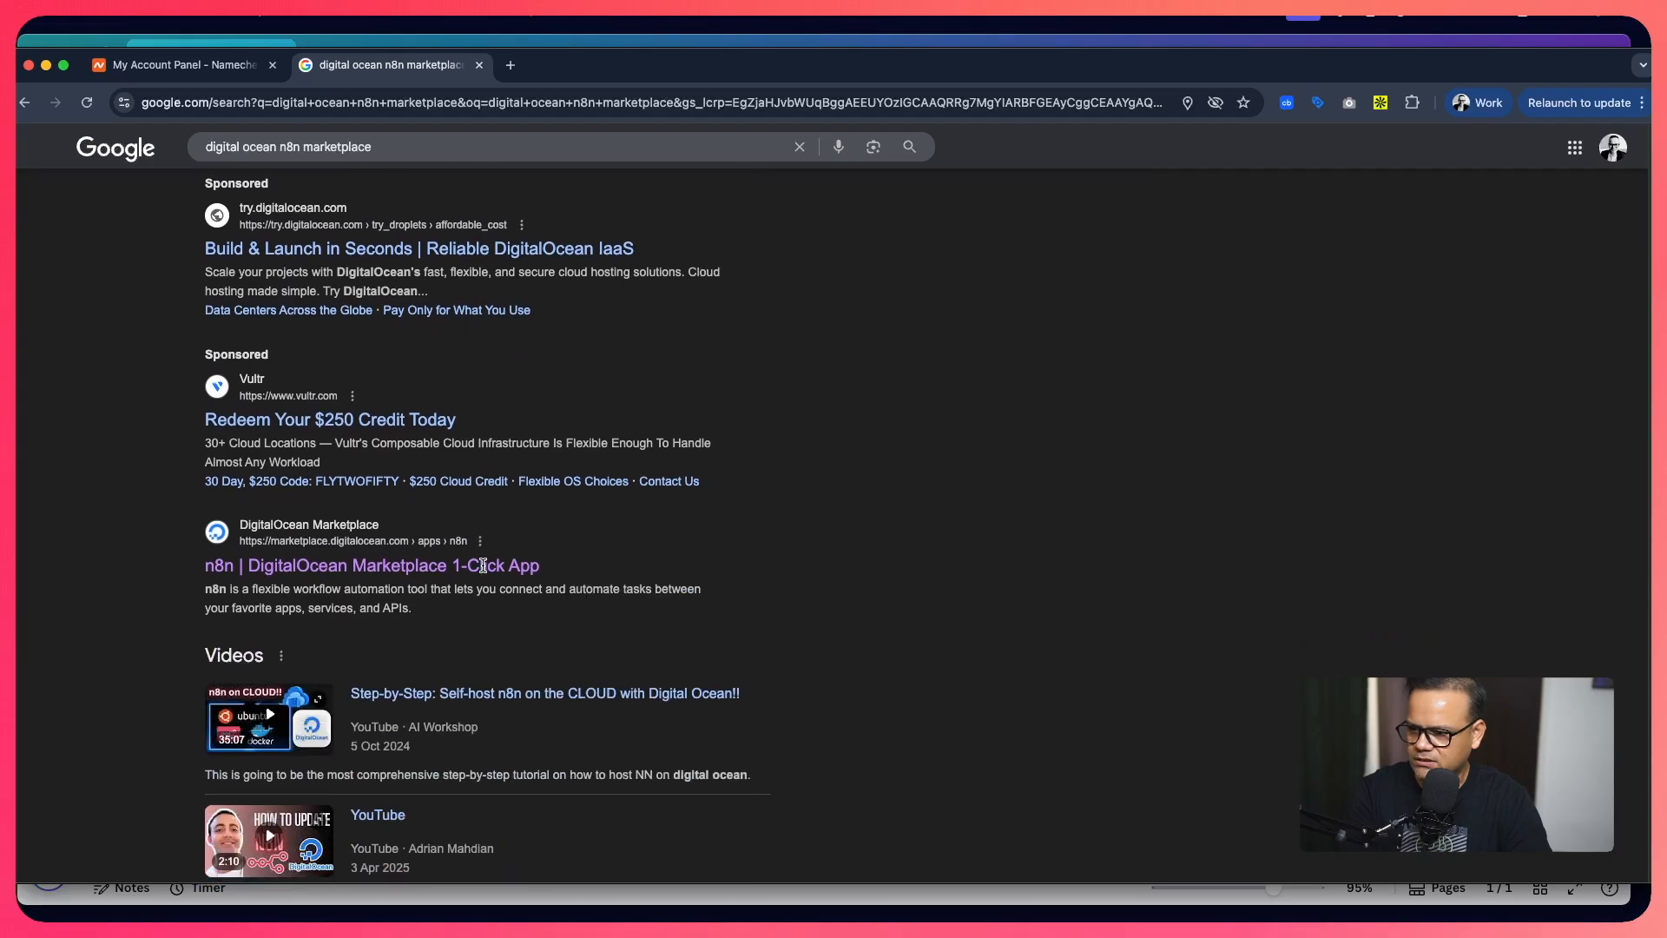
scroll(178, 531, down, 1)
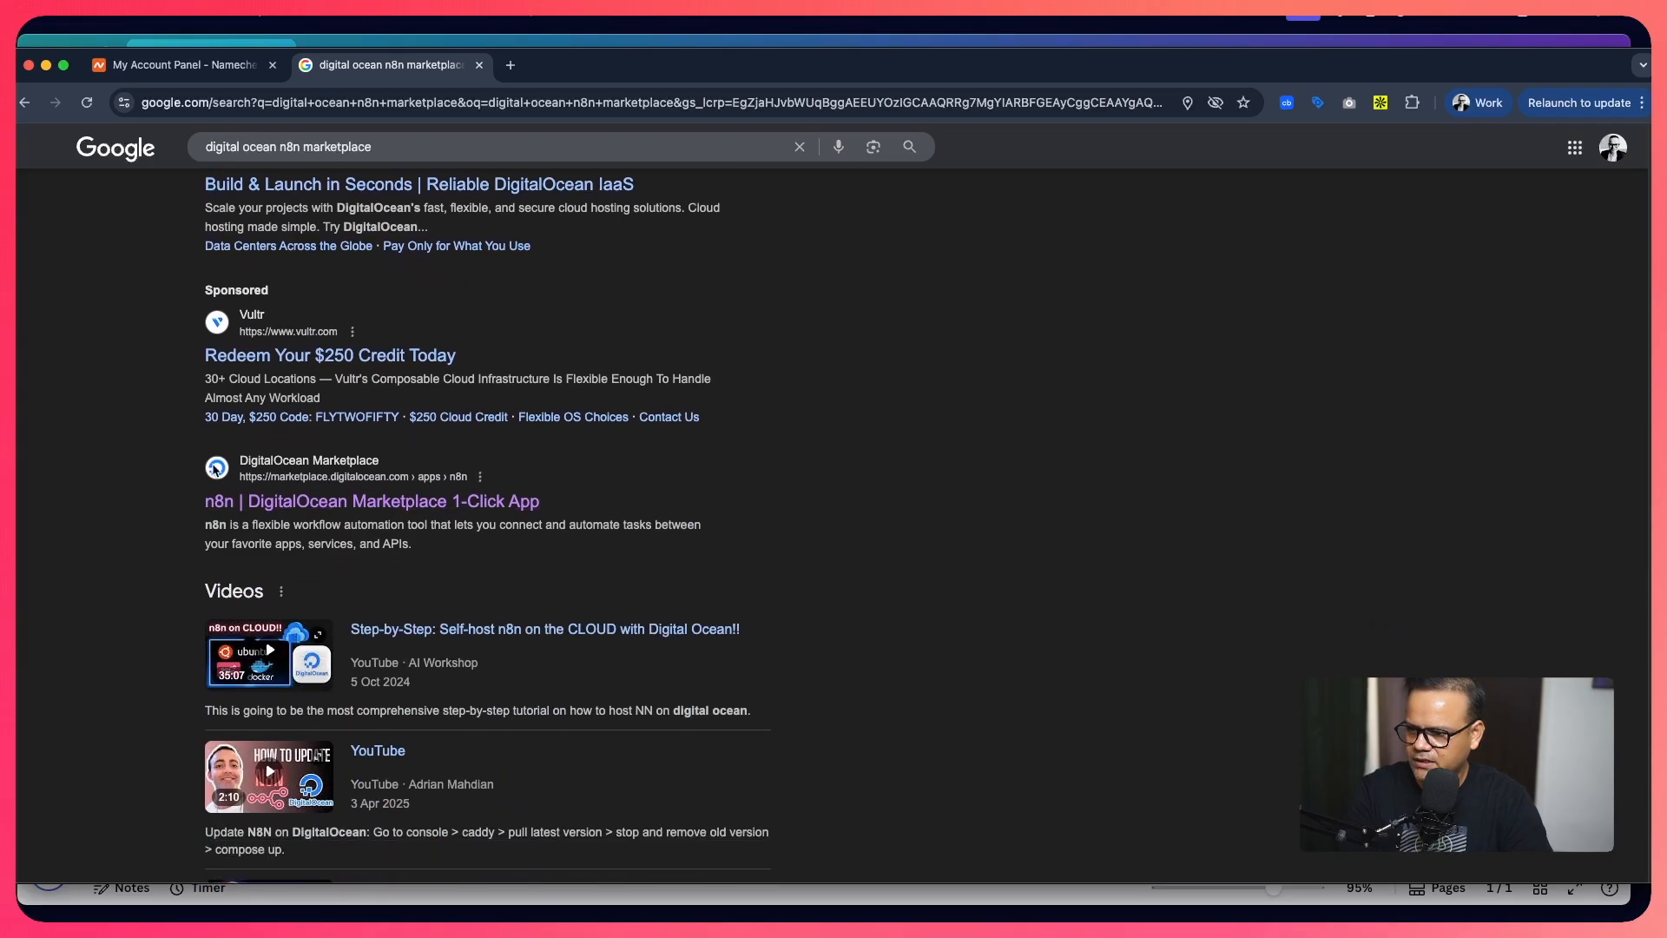
click(302, 504)
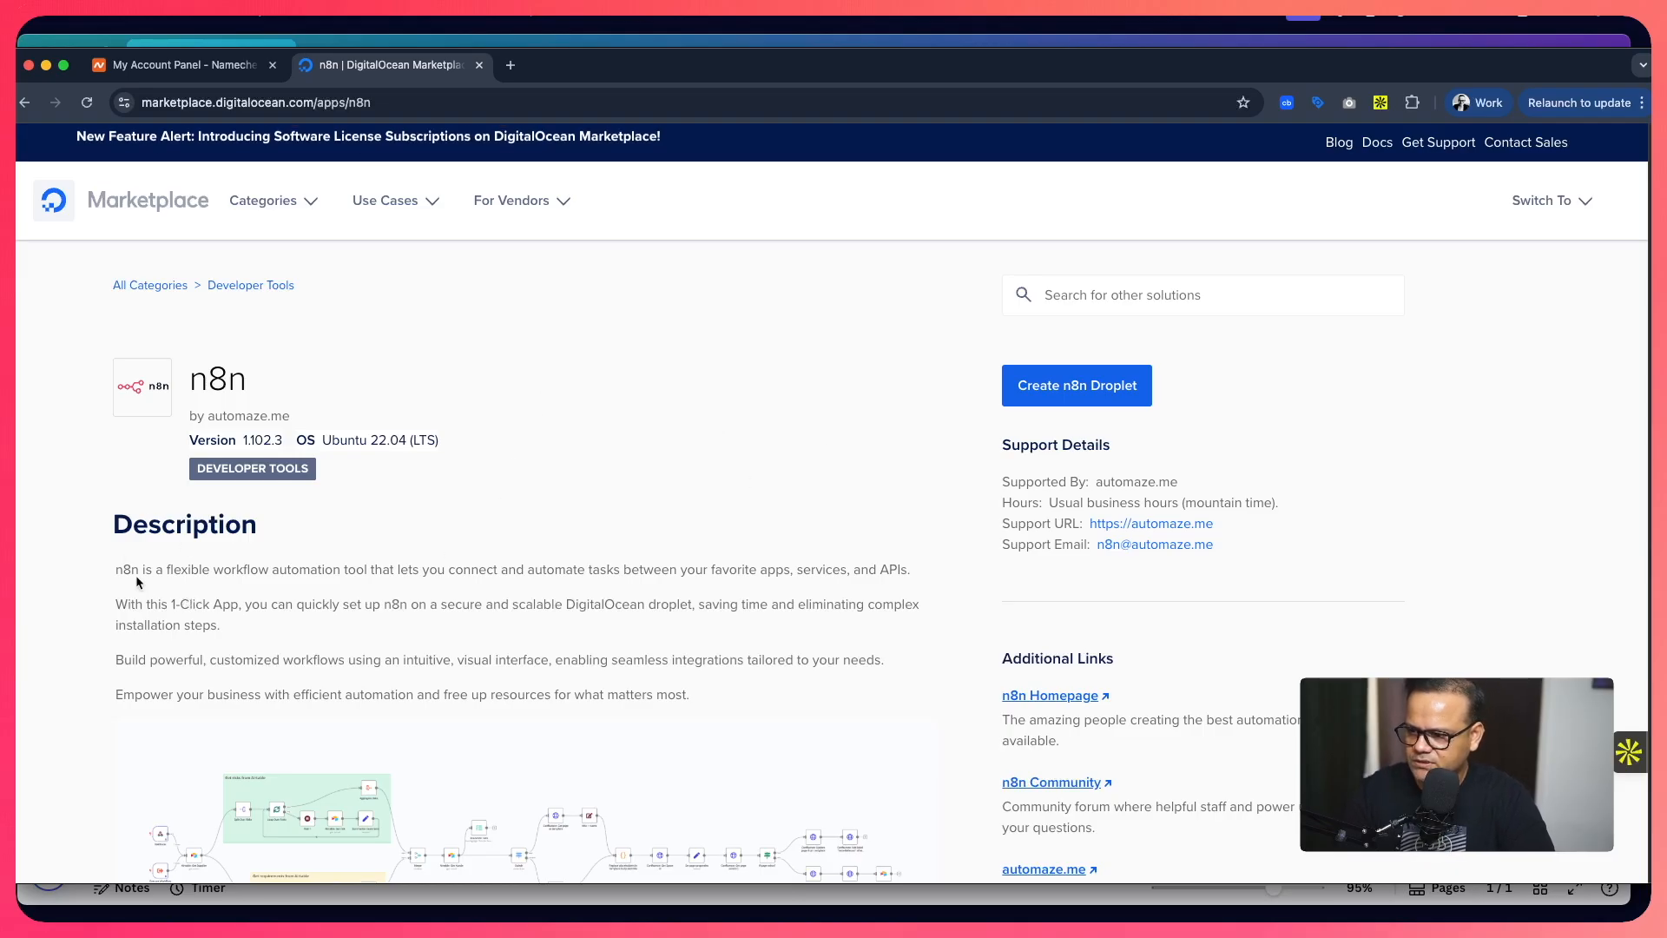
Examine the n8n listing's description, included software and the setup instructions for after deployment.
drag(119, 532, 681, 688)
click(676, 620)
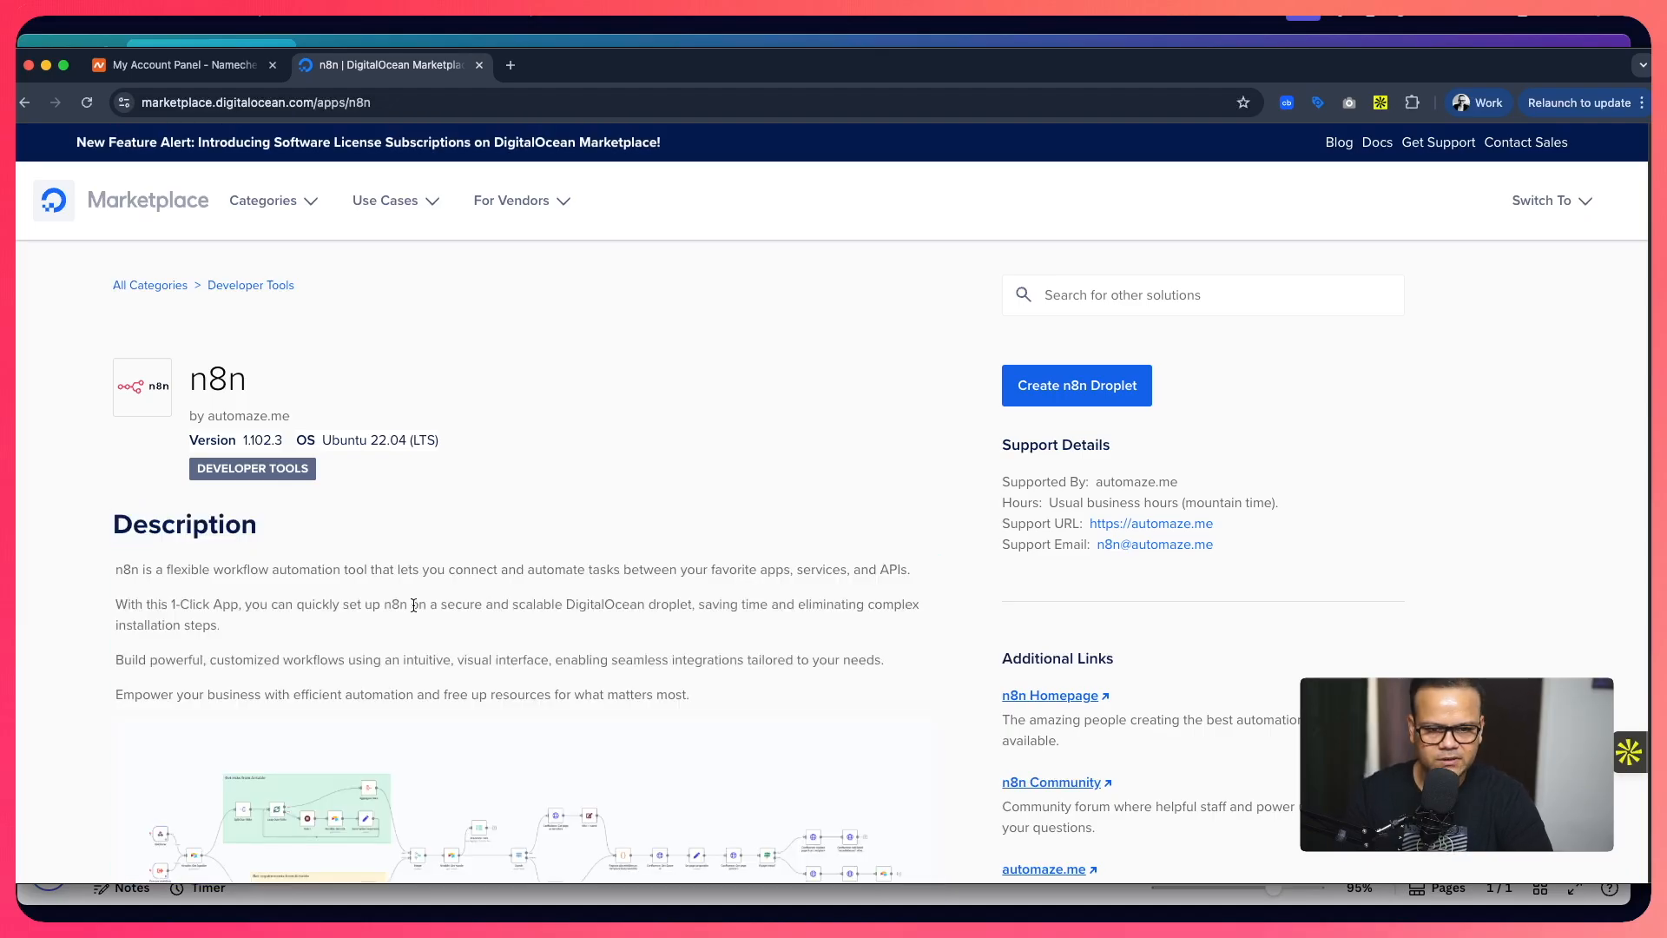
scroll(414, 605, down, 3)
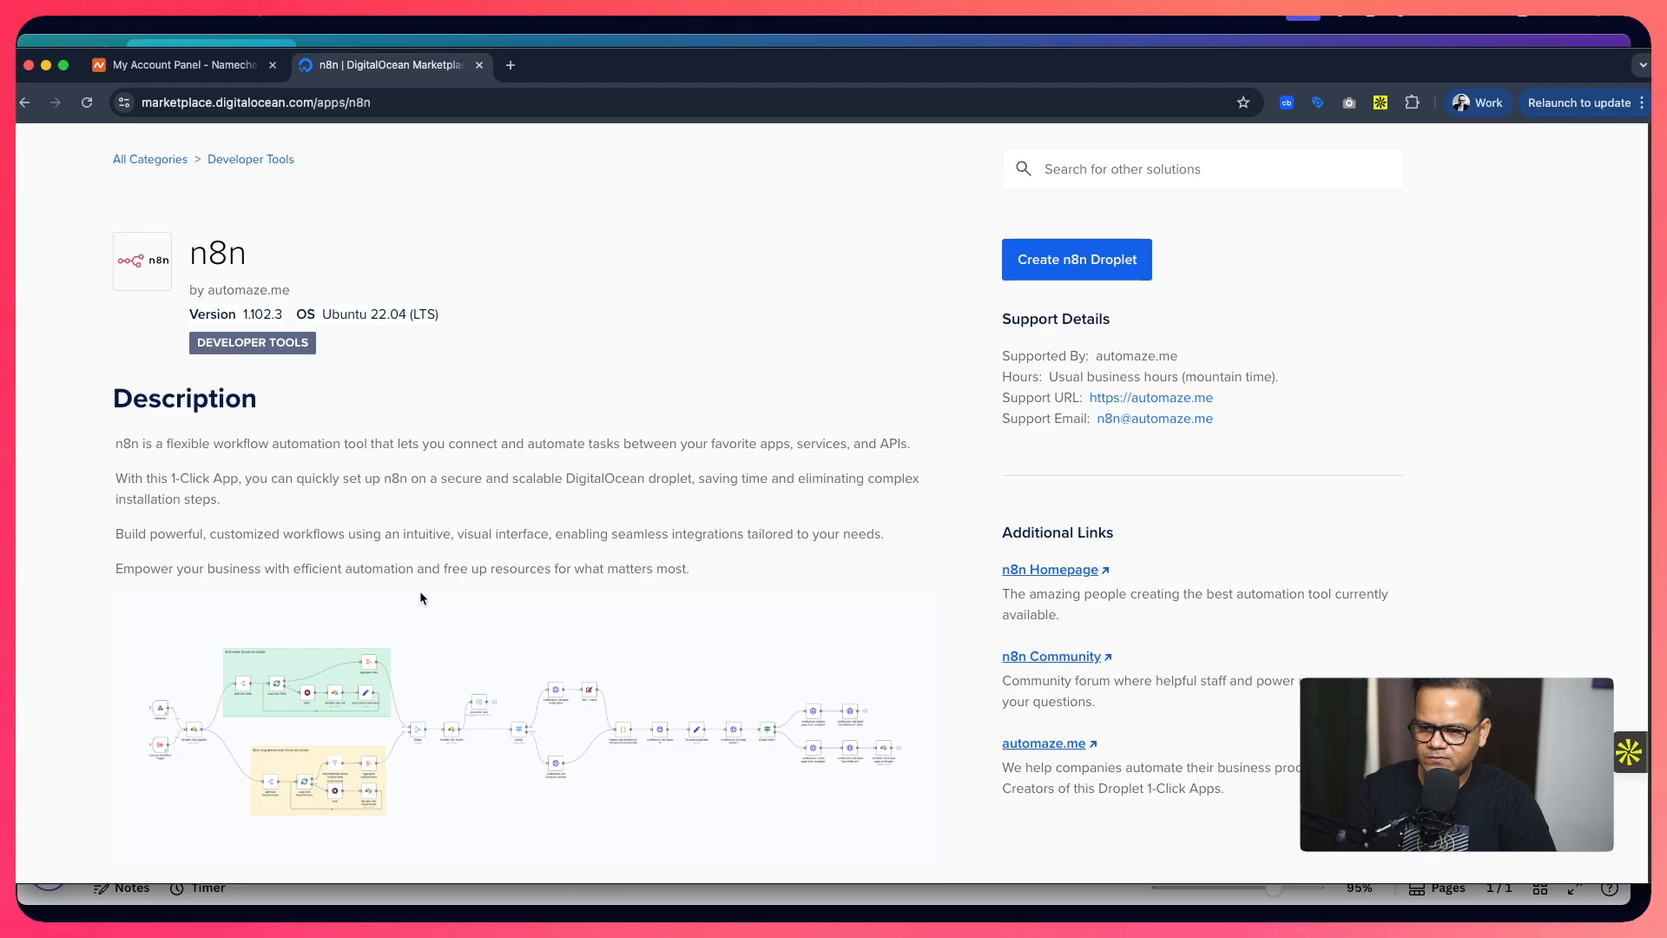
scroll(216, 556, down, 10)
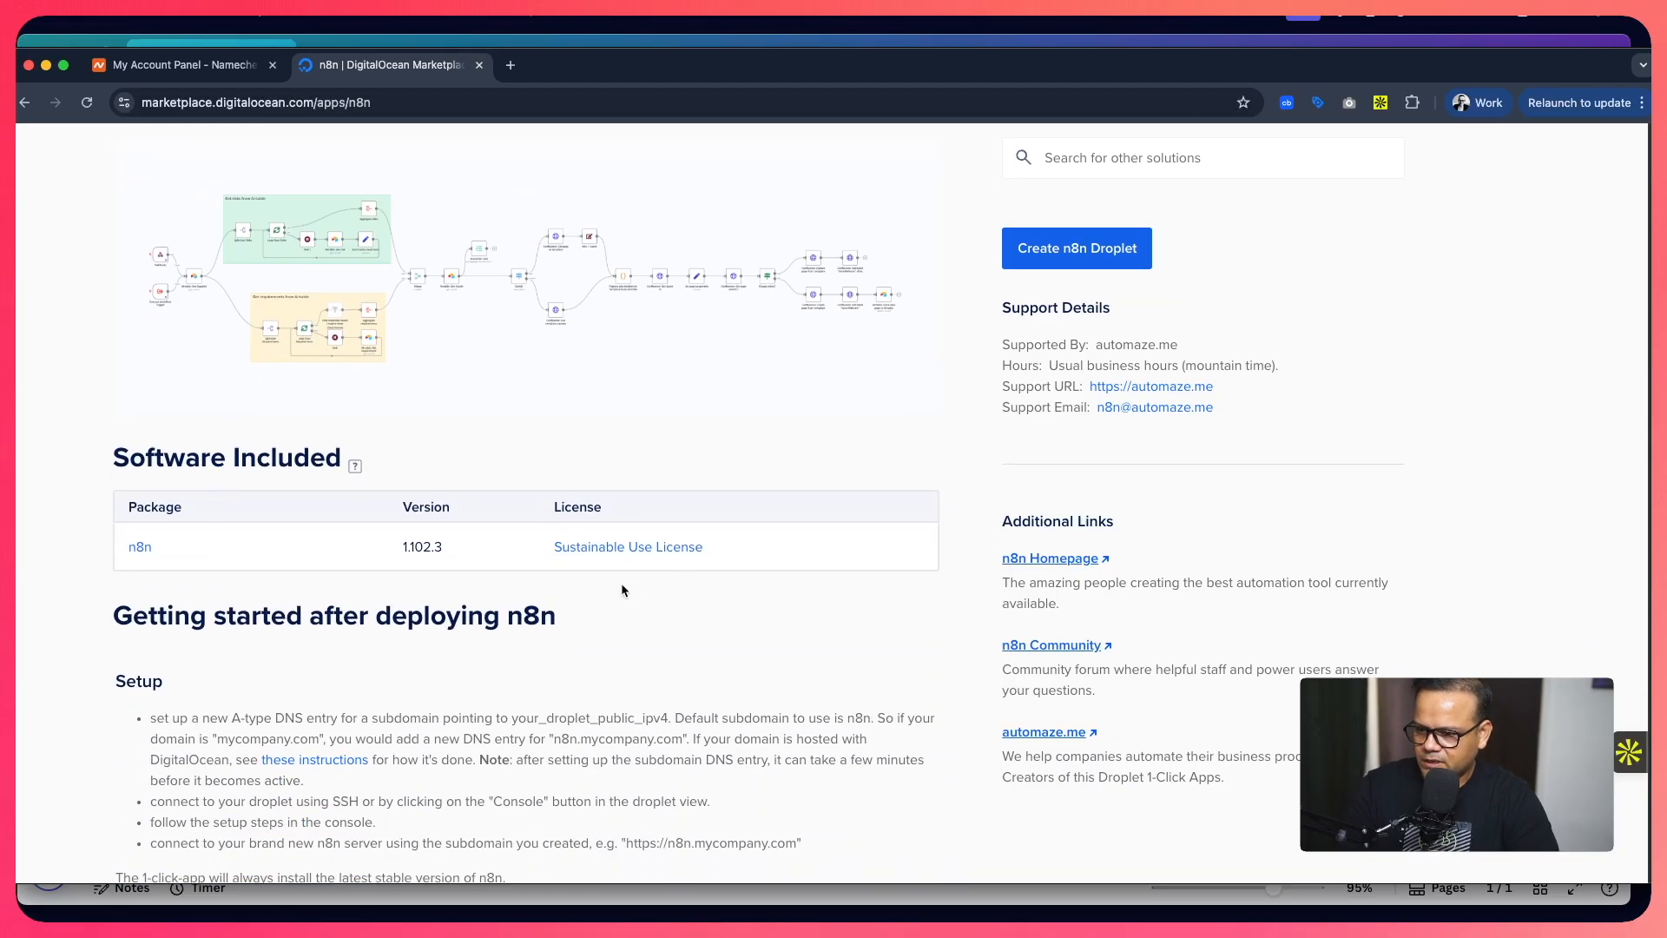
scroll(622, 590, down, 3)
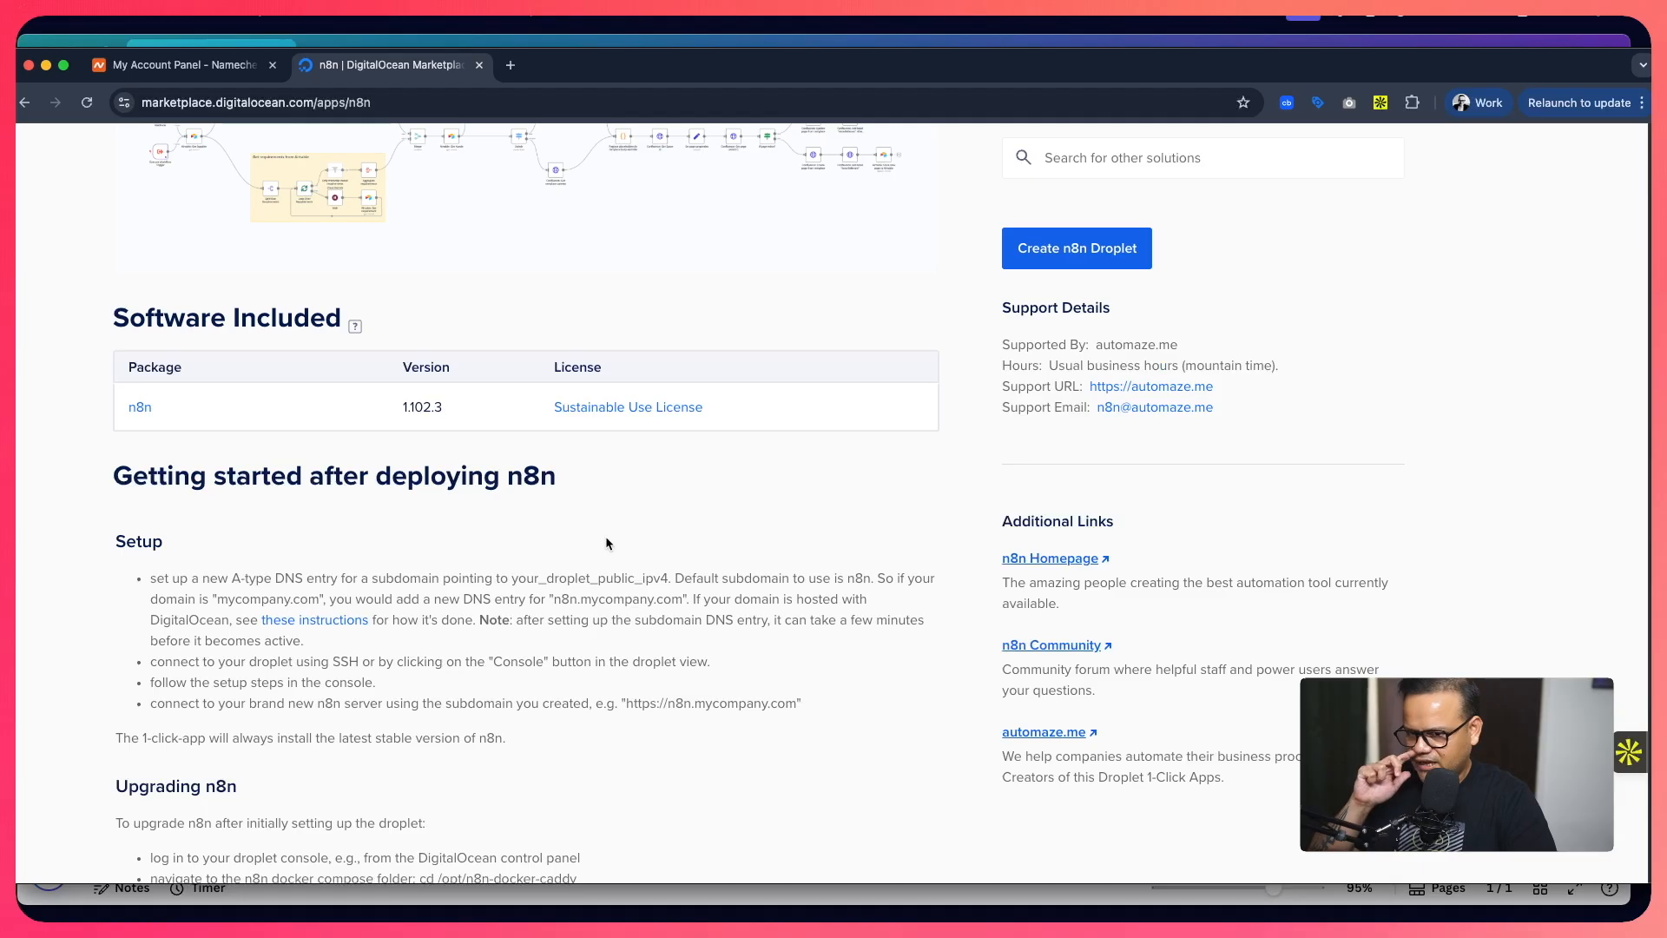
scroll(607, 543, down, 5)
scroll(607, 544, up, 10)
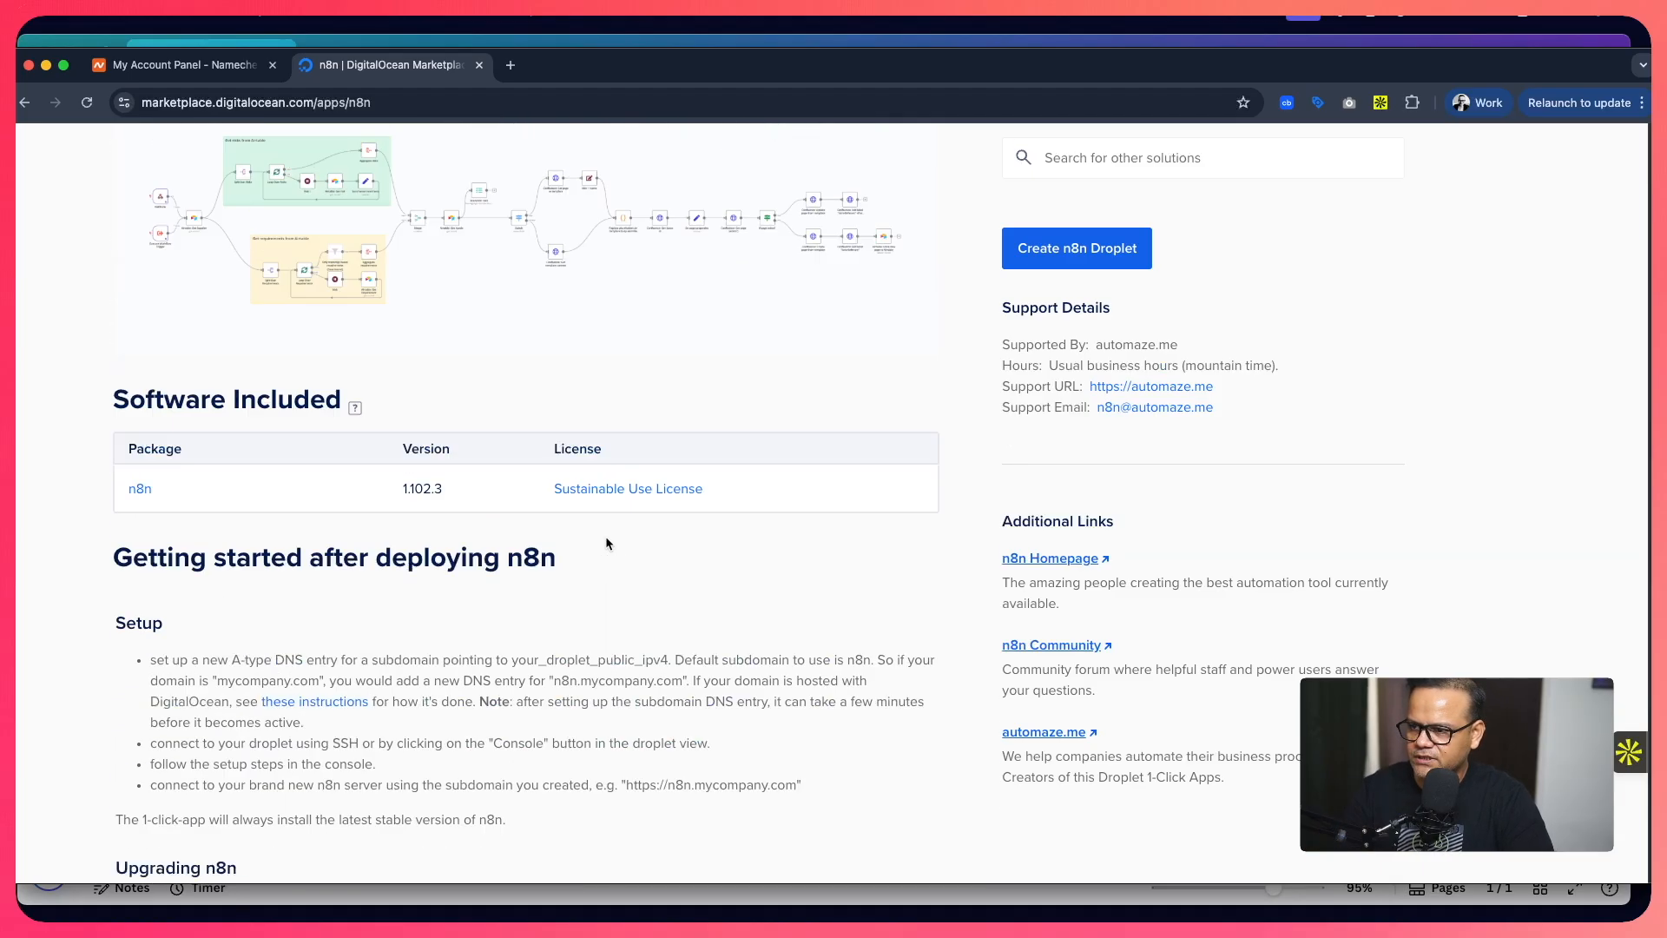
scroll(606, 543, up, 2)
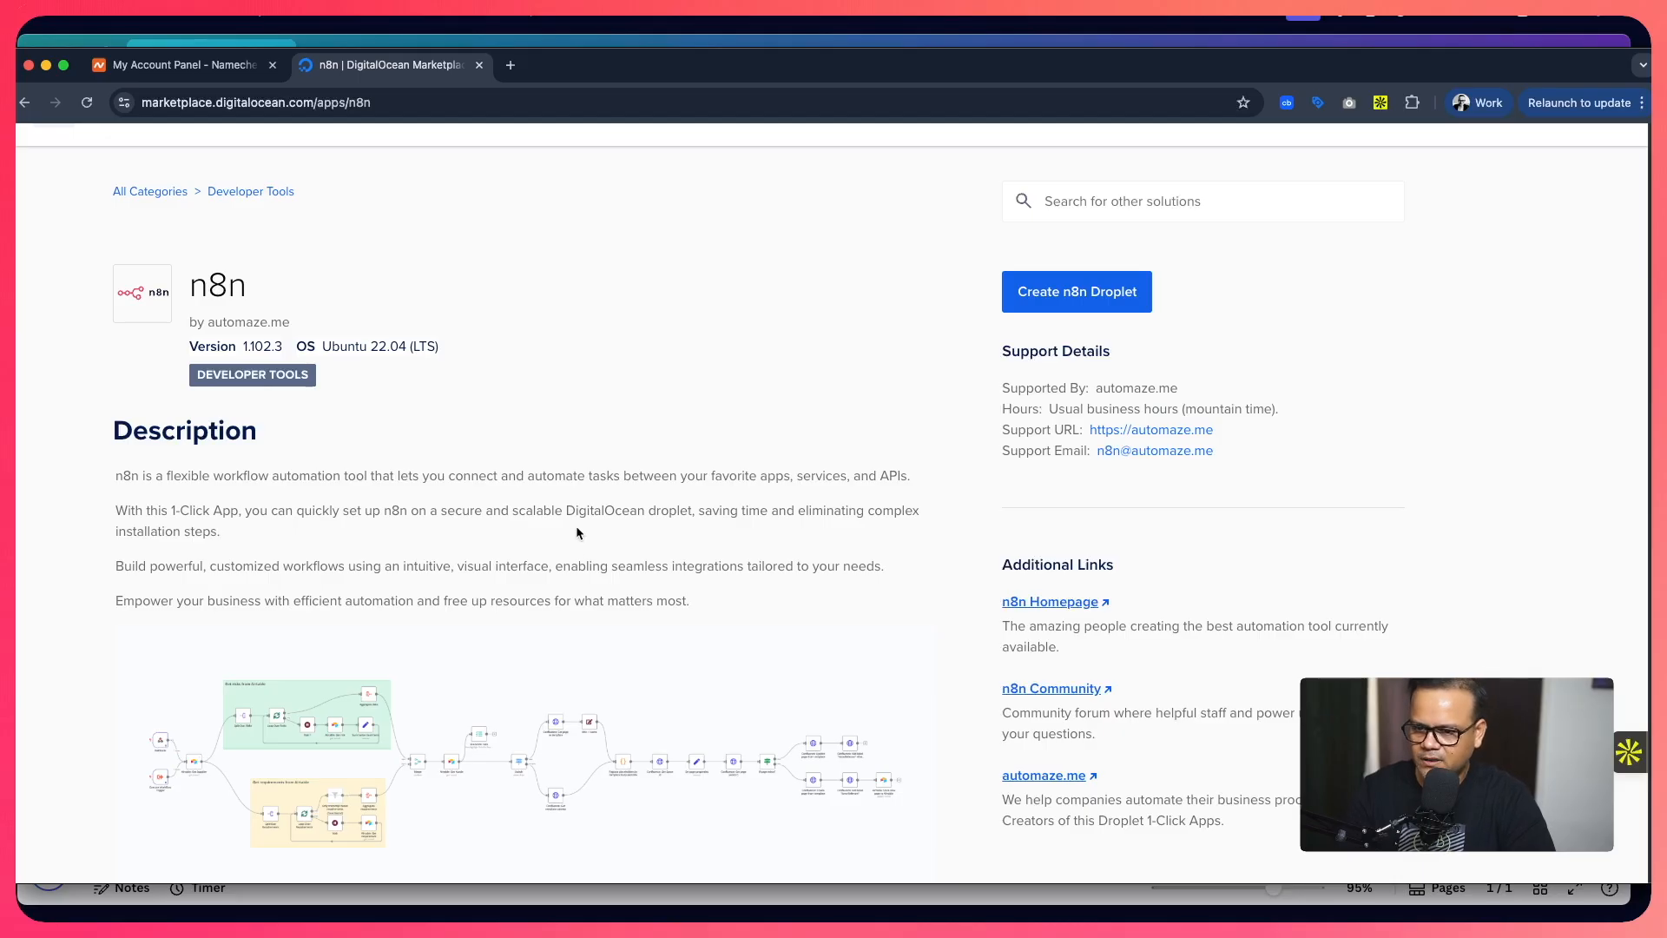
Start creating an n8n Droplet from the listing and review its region, datacenter and marketplace image options.
click(1048, 301)
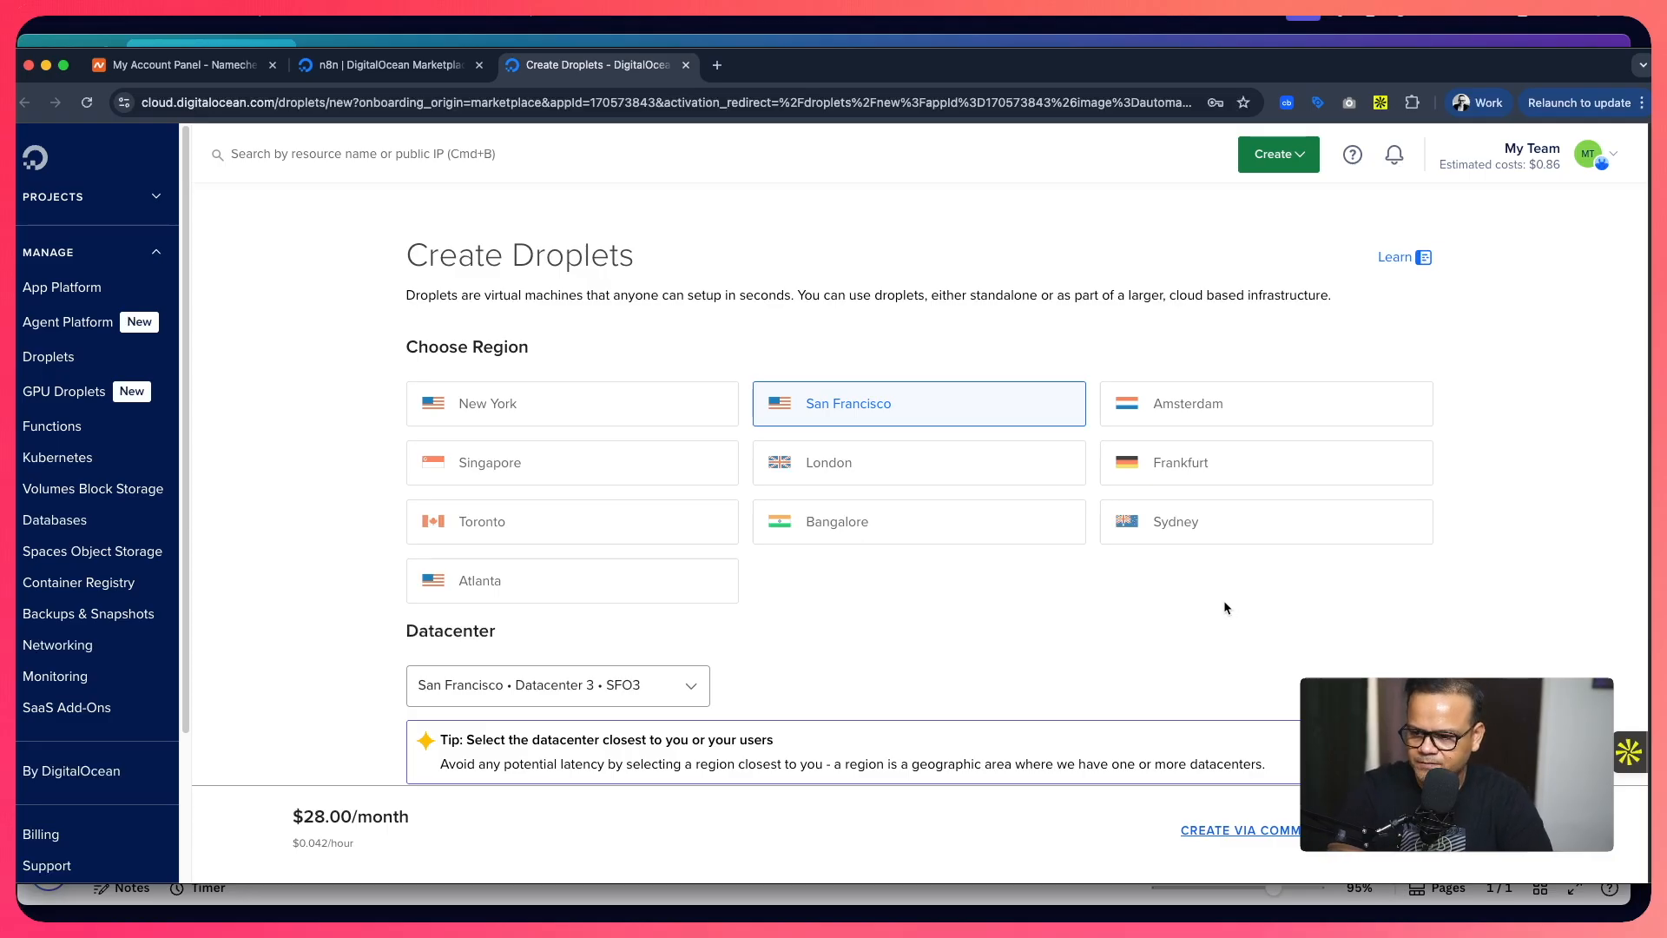
scroll(1224, 604, down, 2)
scroll(902, 599, down, 5)
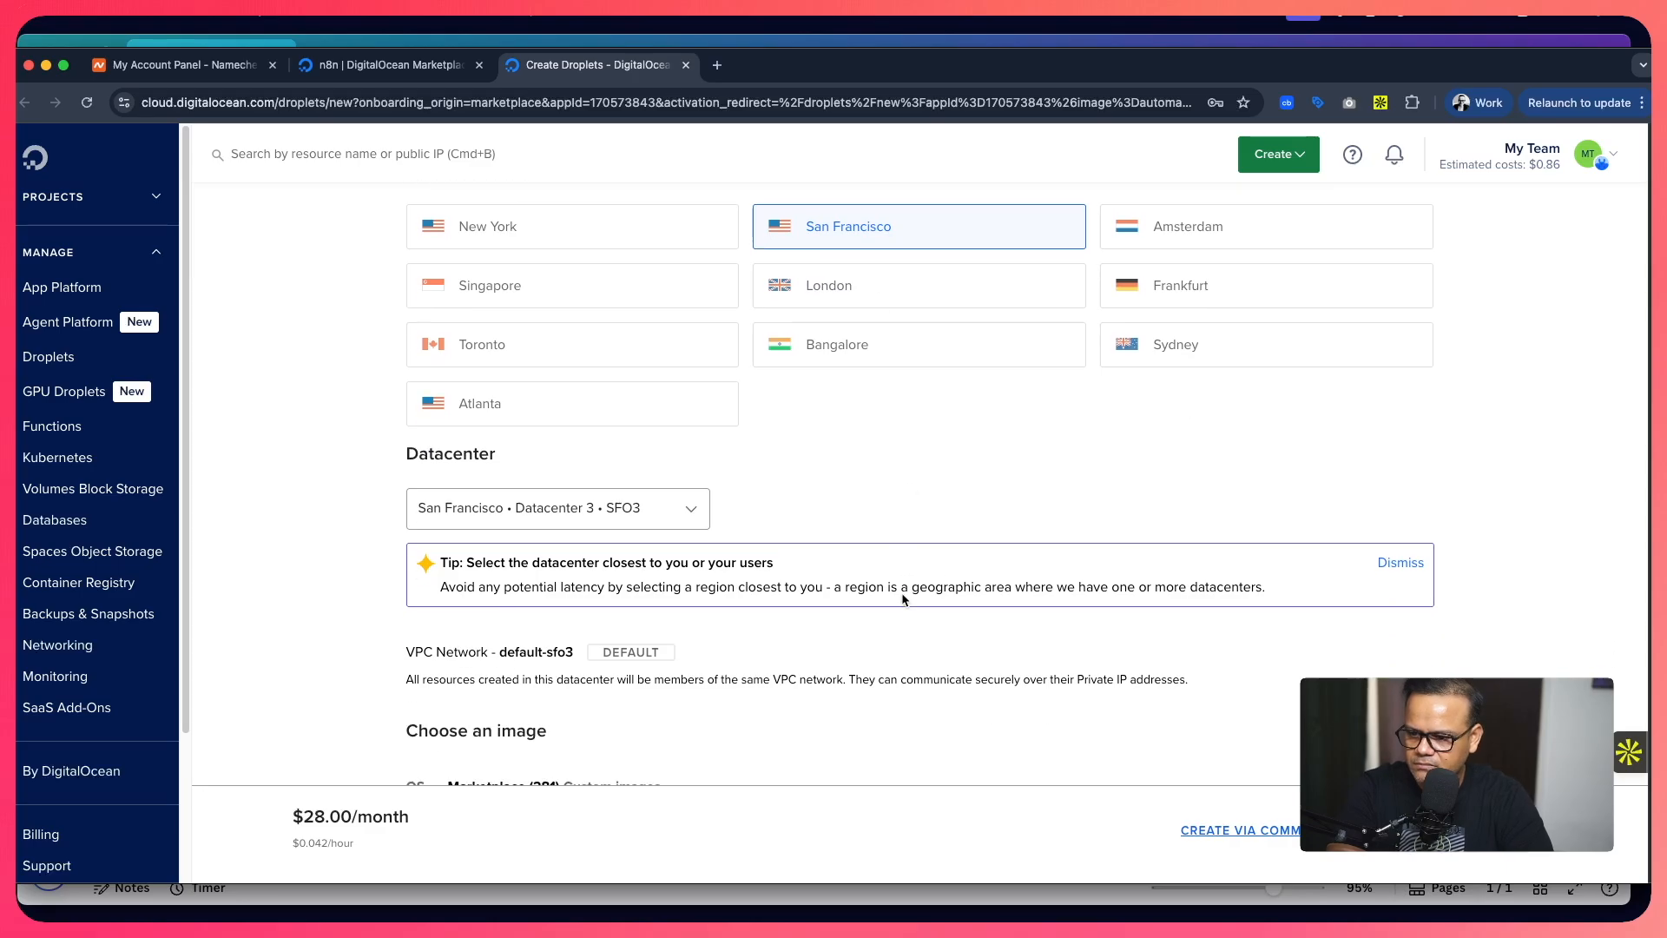
scroll(902, 599, down, 1)
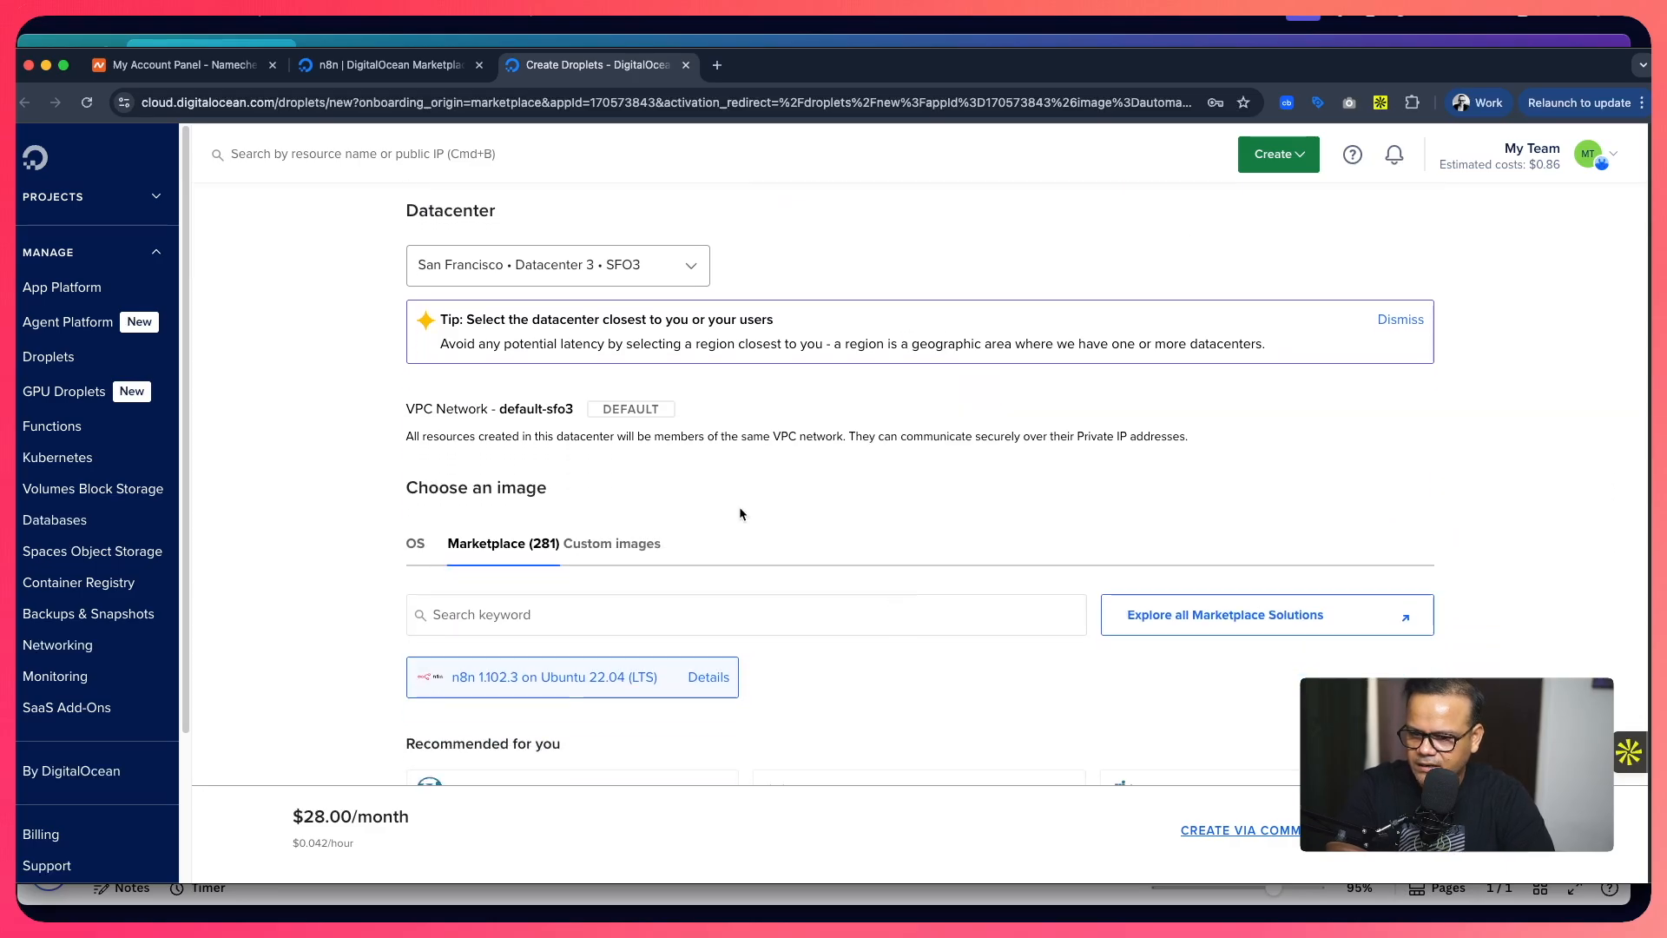
scroll(686, 513, down, 2)
scroll(920, 595, down, 3)
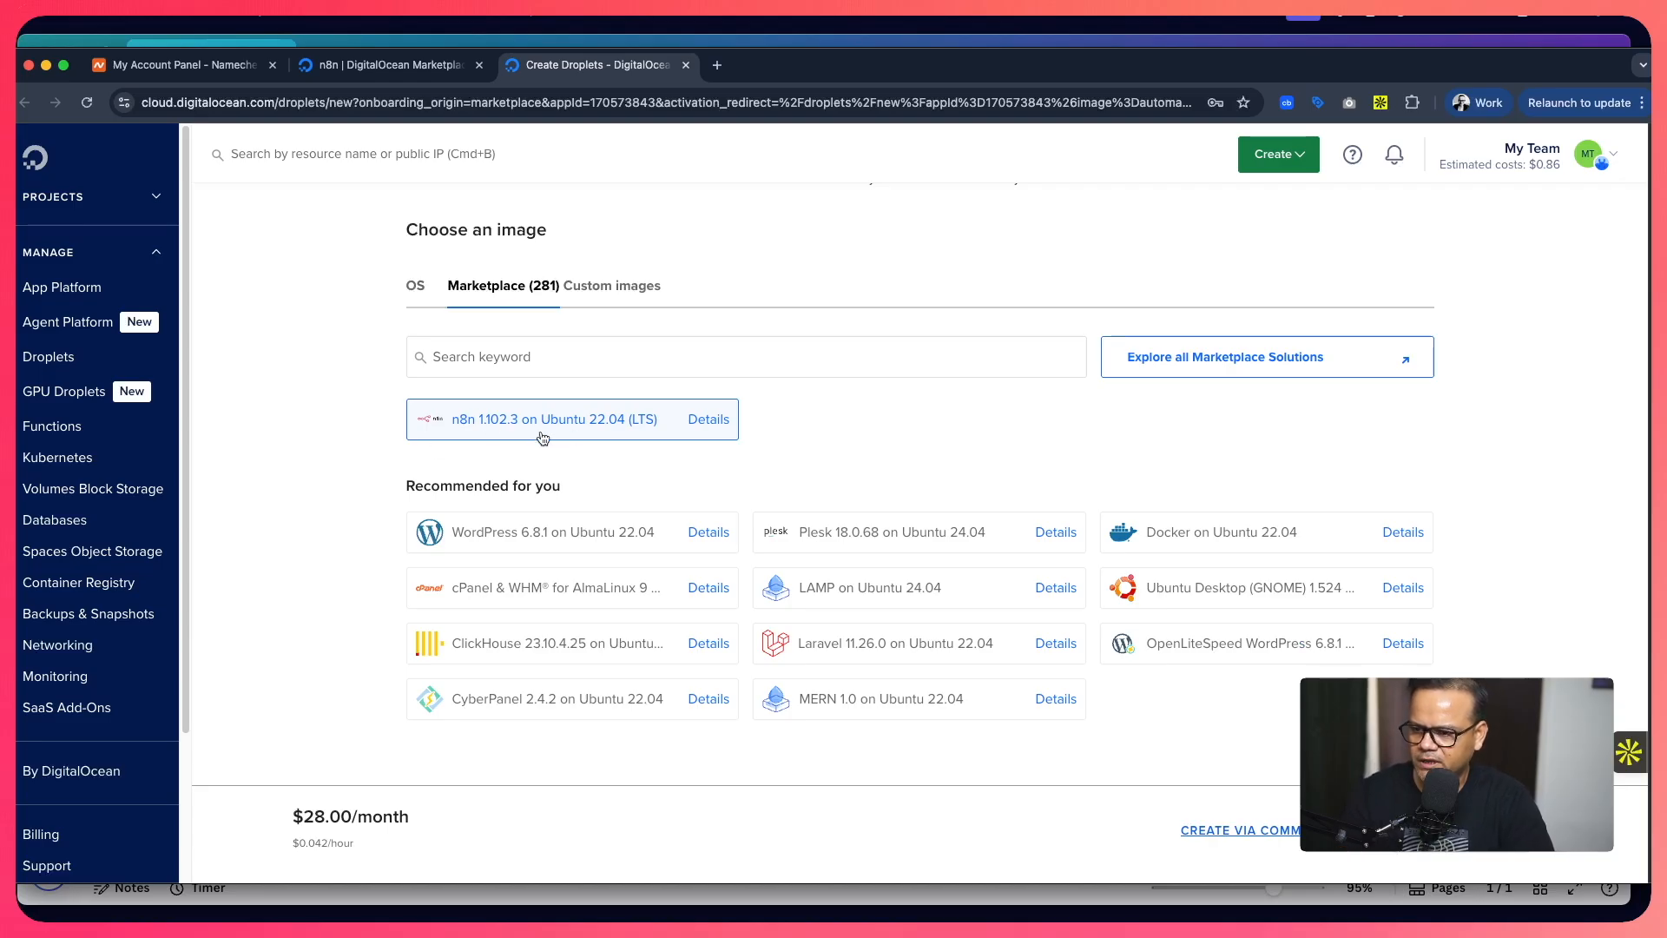
scroll(365, 447, down, 1)
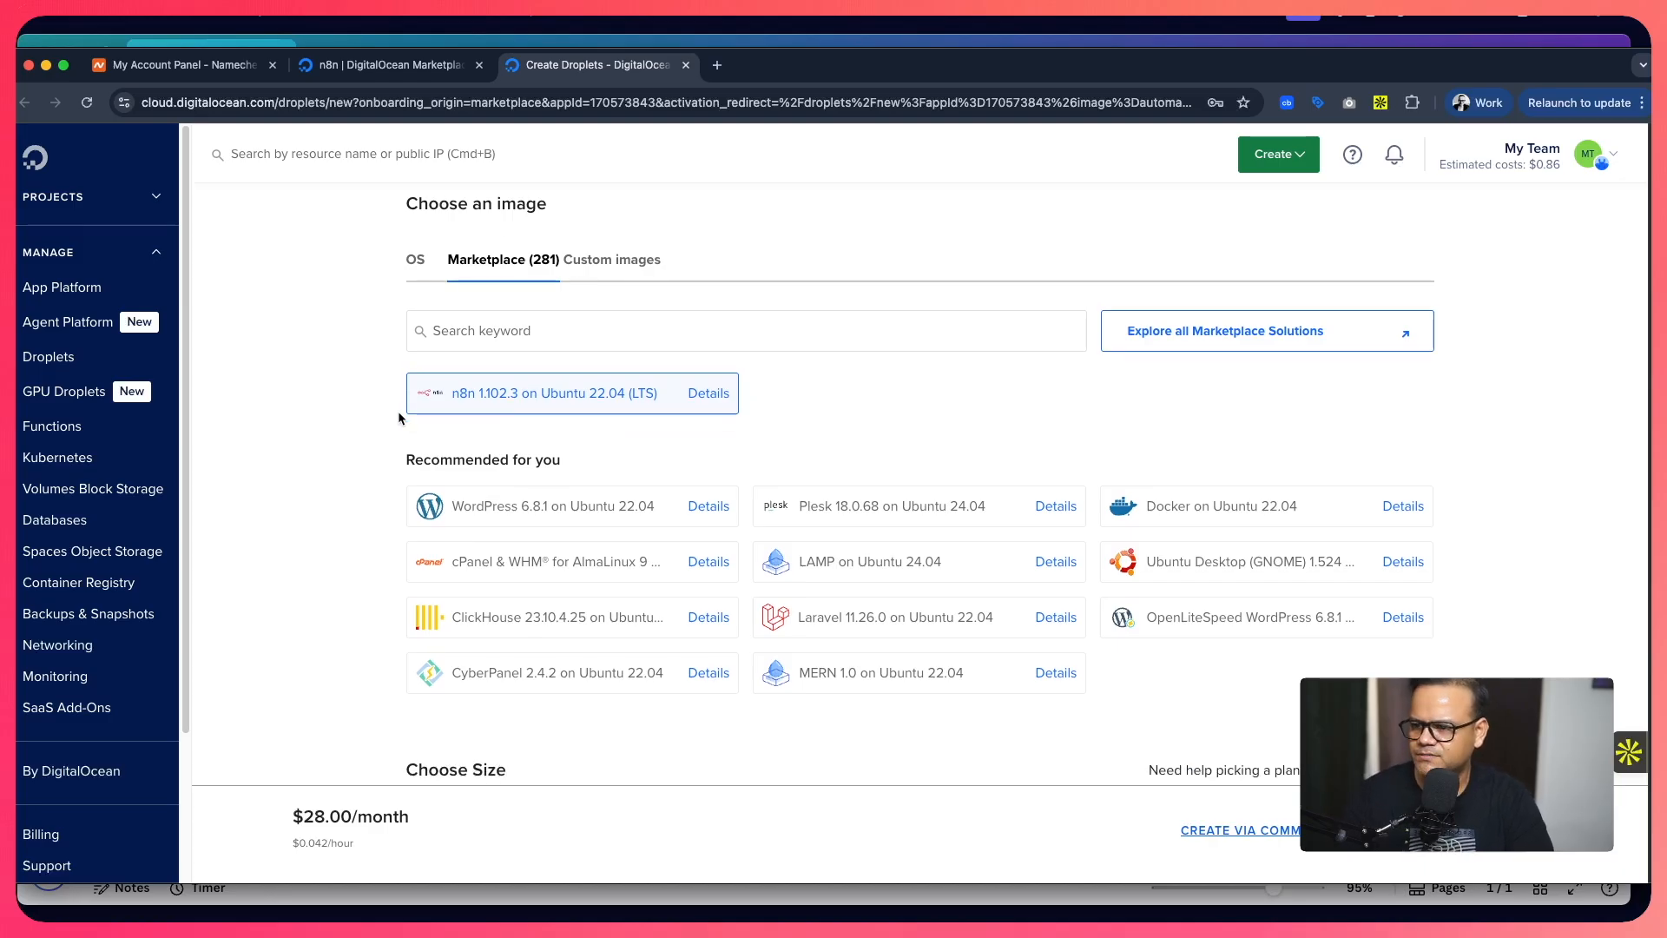
scroll(382, 439, down, 3)
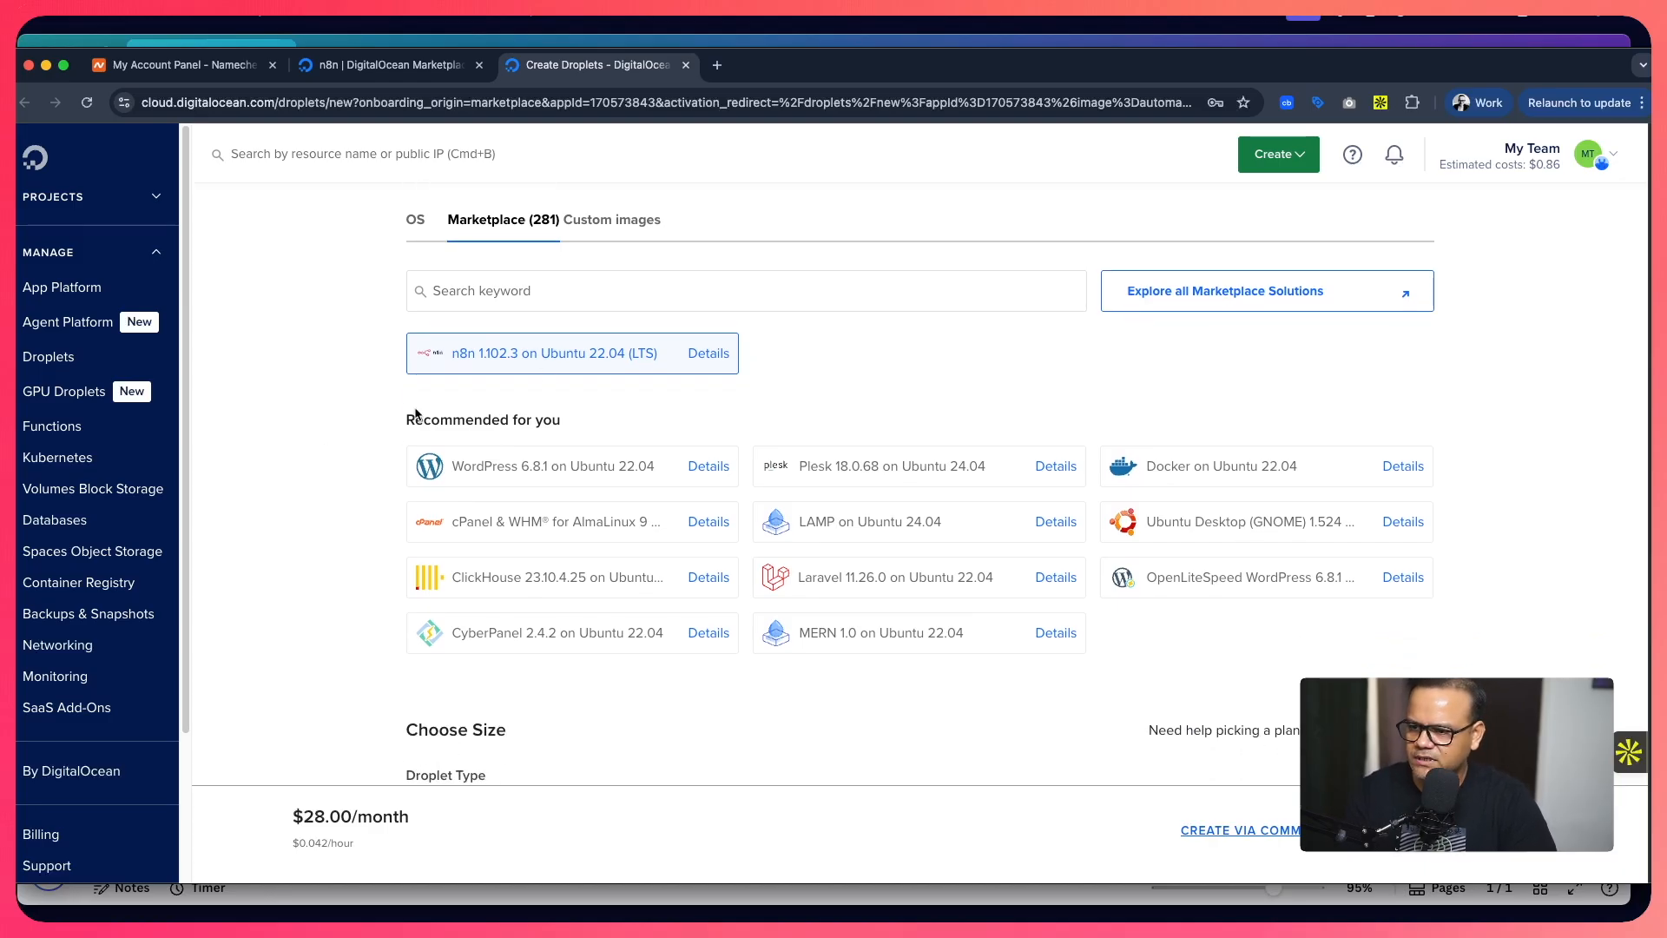
Compare the plans of the dedicated CPU droplet types, ending back on the Basic shared CPU type.
scroll(385, 439, down, 8)
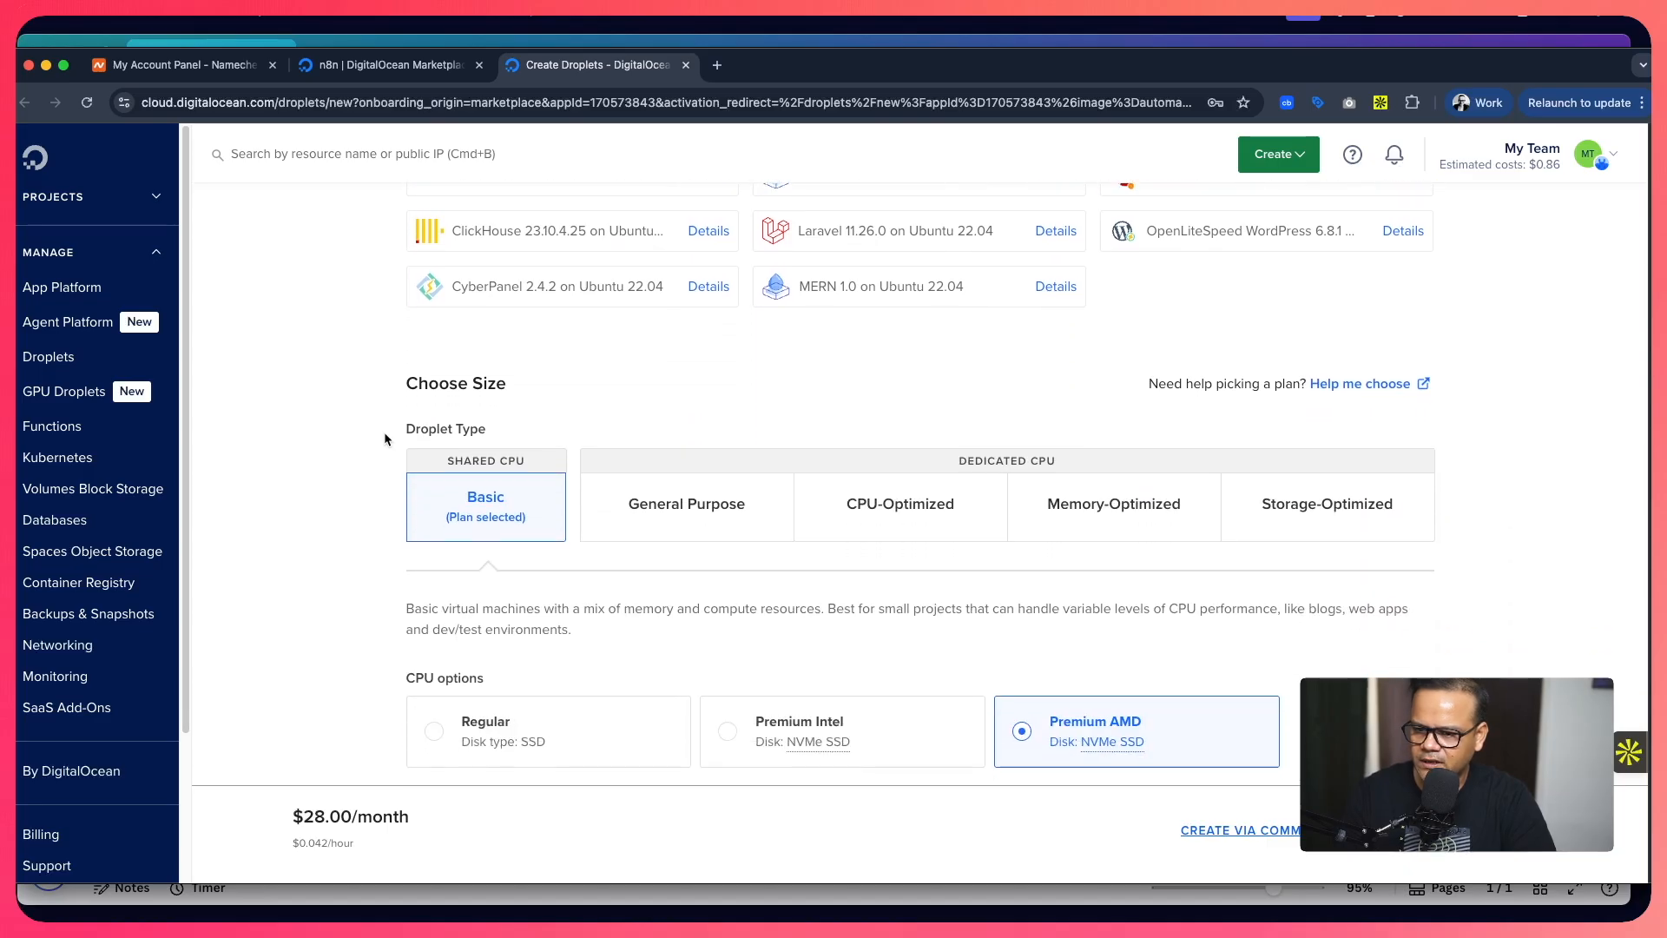
scroll(385, 438, down, 3)
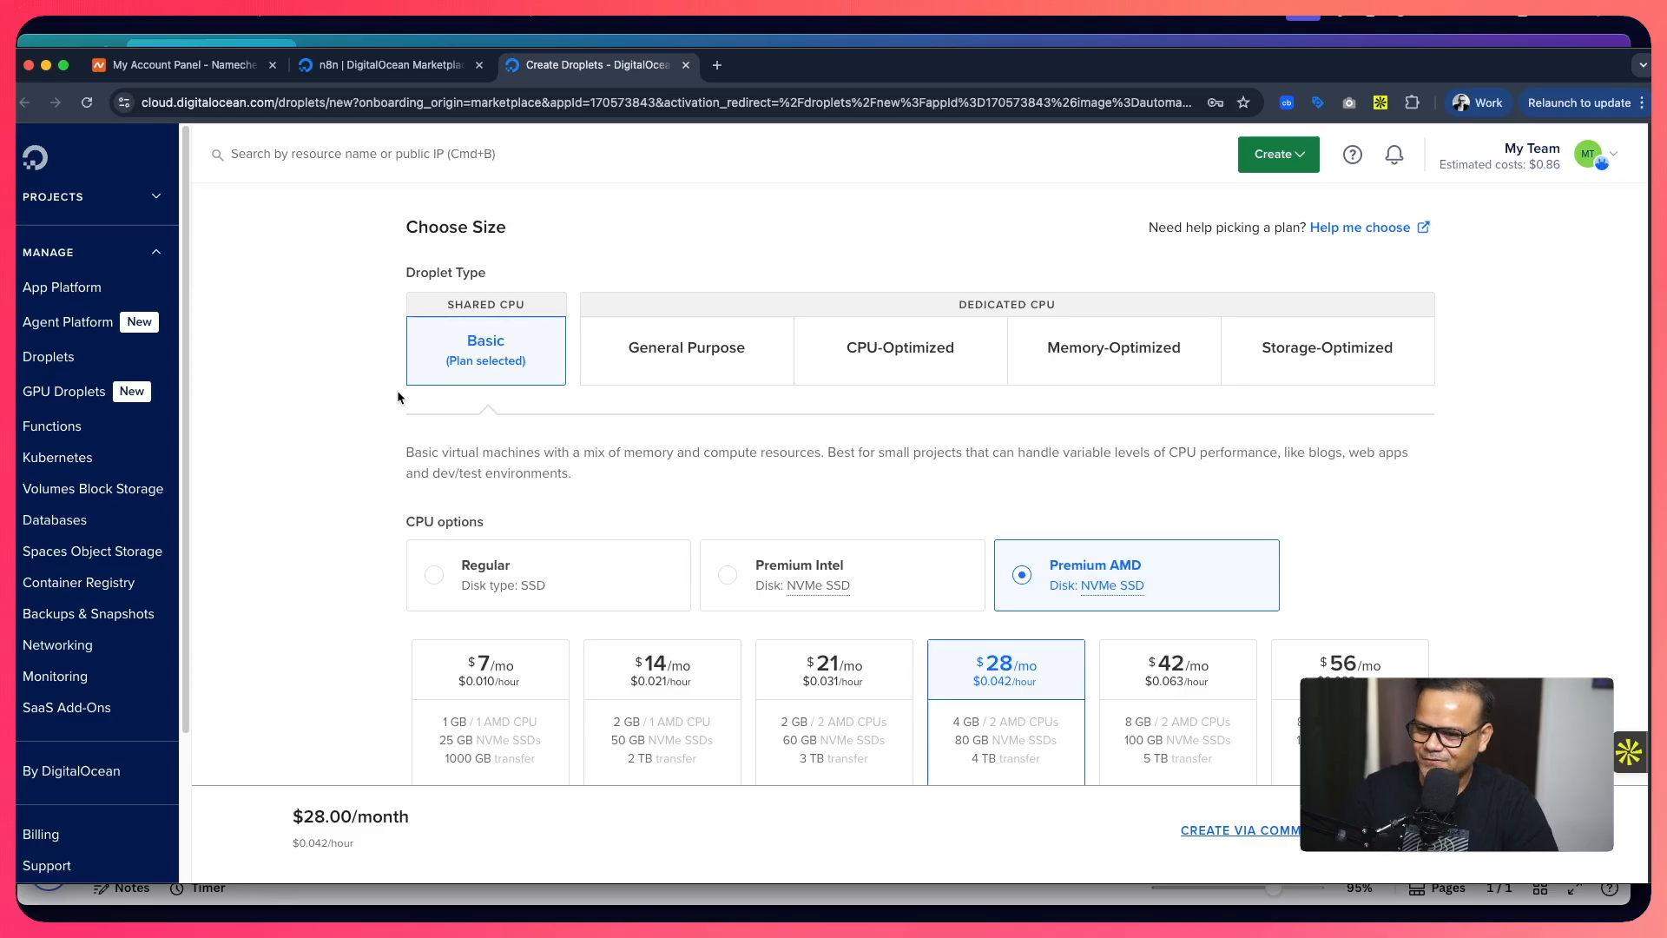
scroll(403, 383, down, 1)
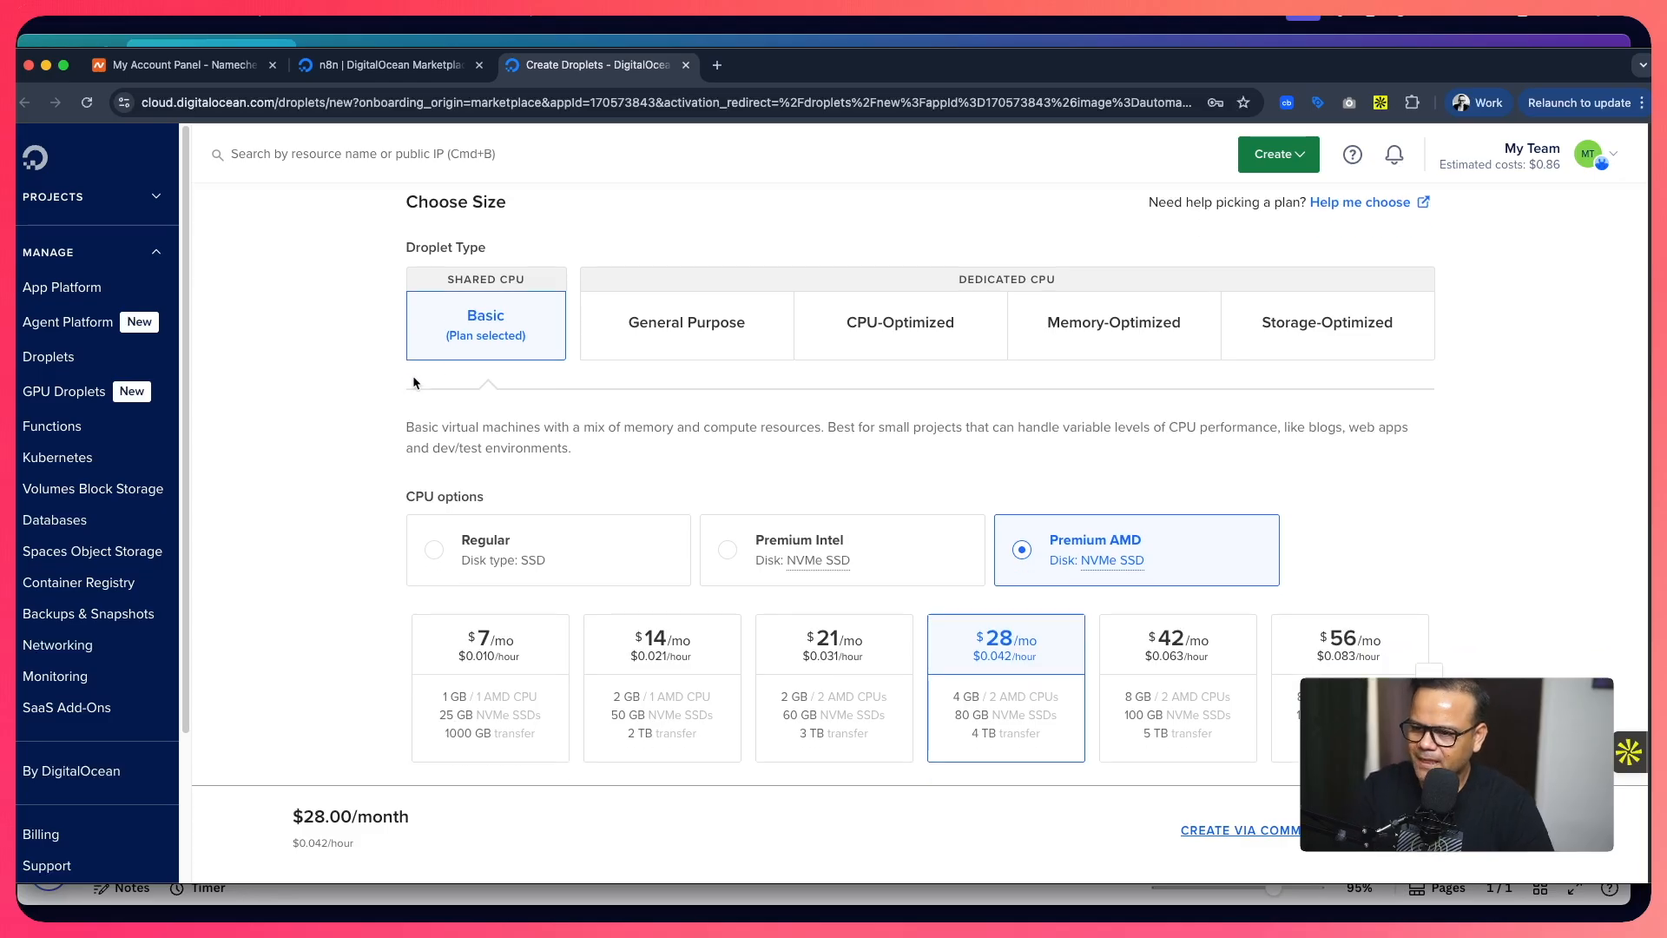
click(708, 337)
click(982, 329)
click(1132, 328)
click(1368, 314)
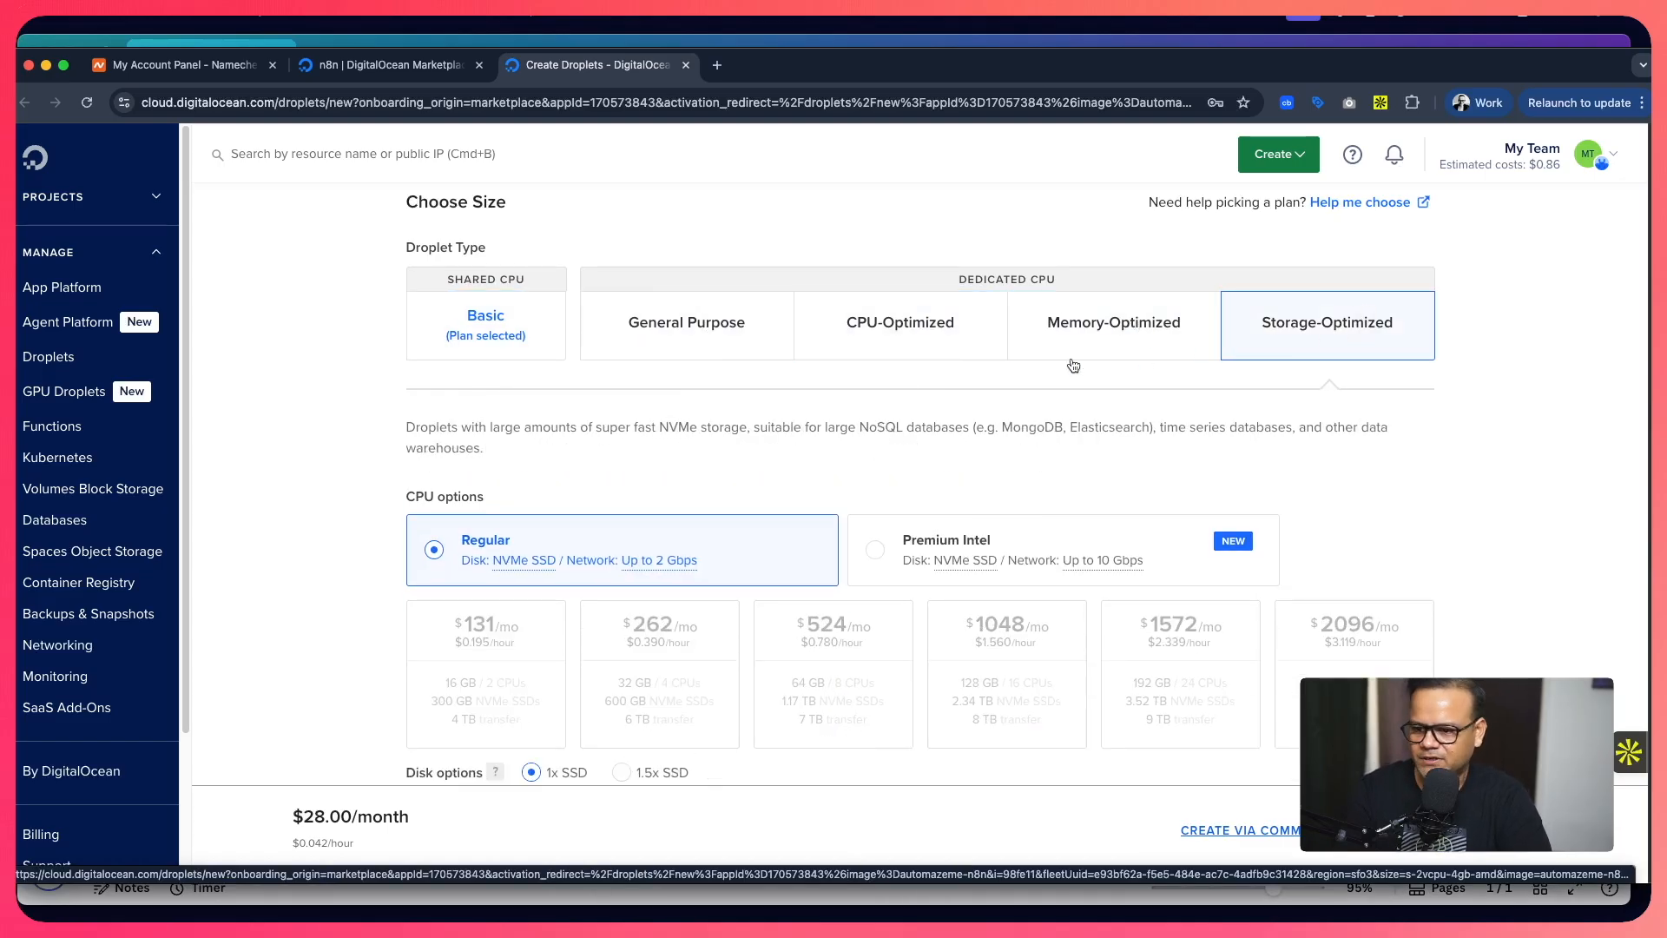
click(712, 346)
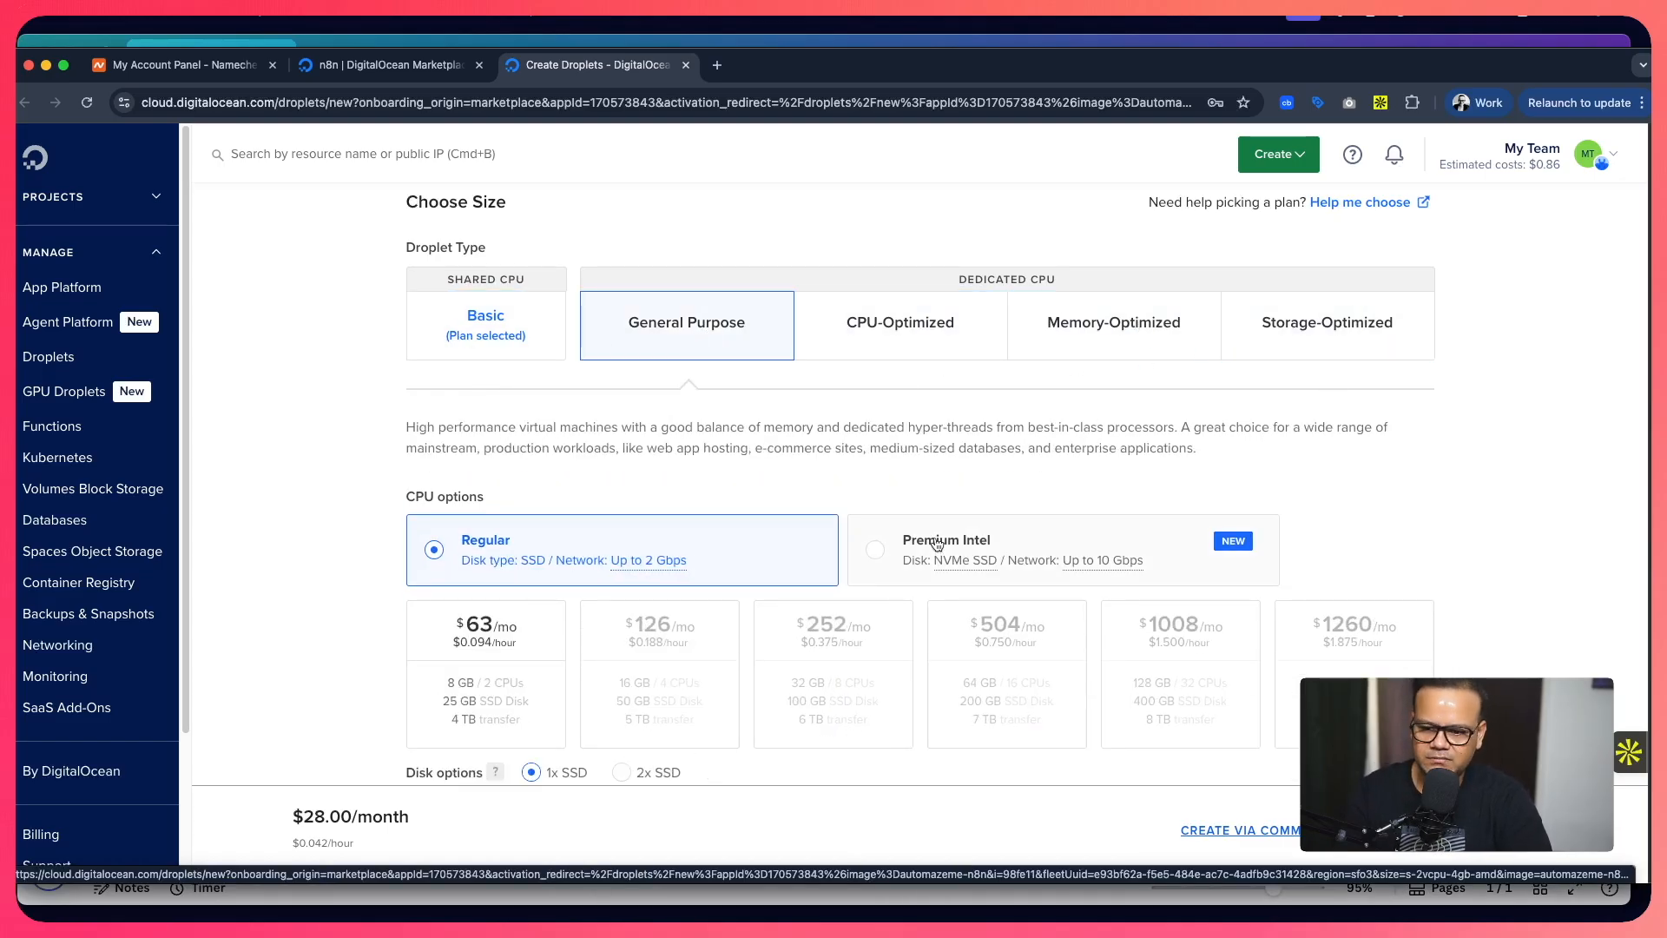
click(486, 356)
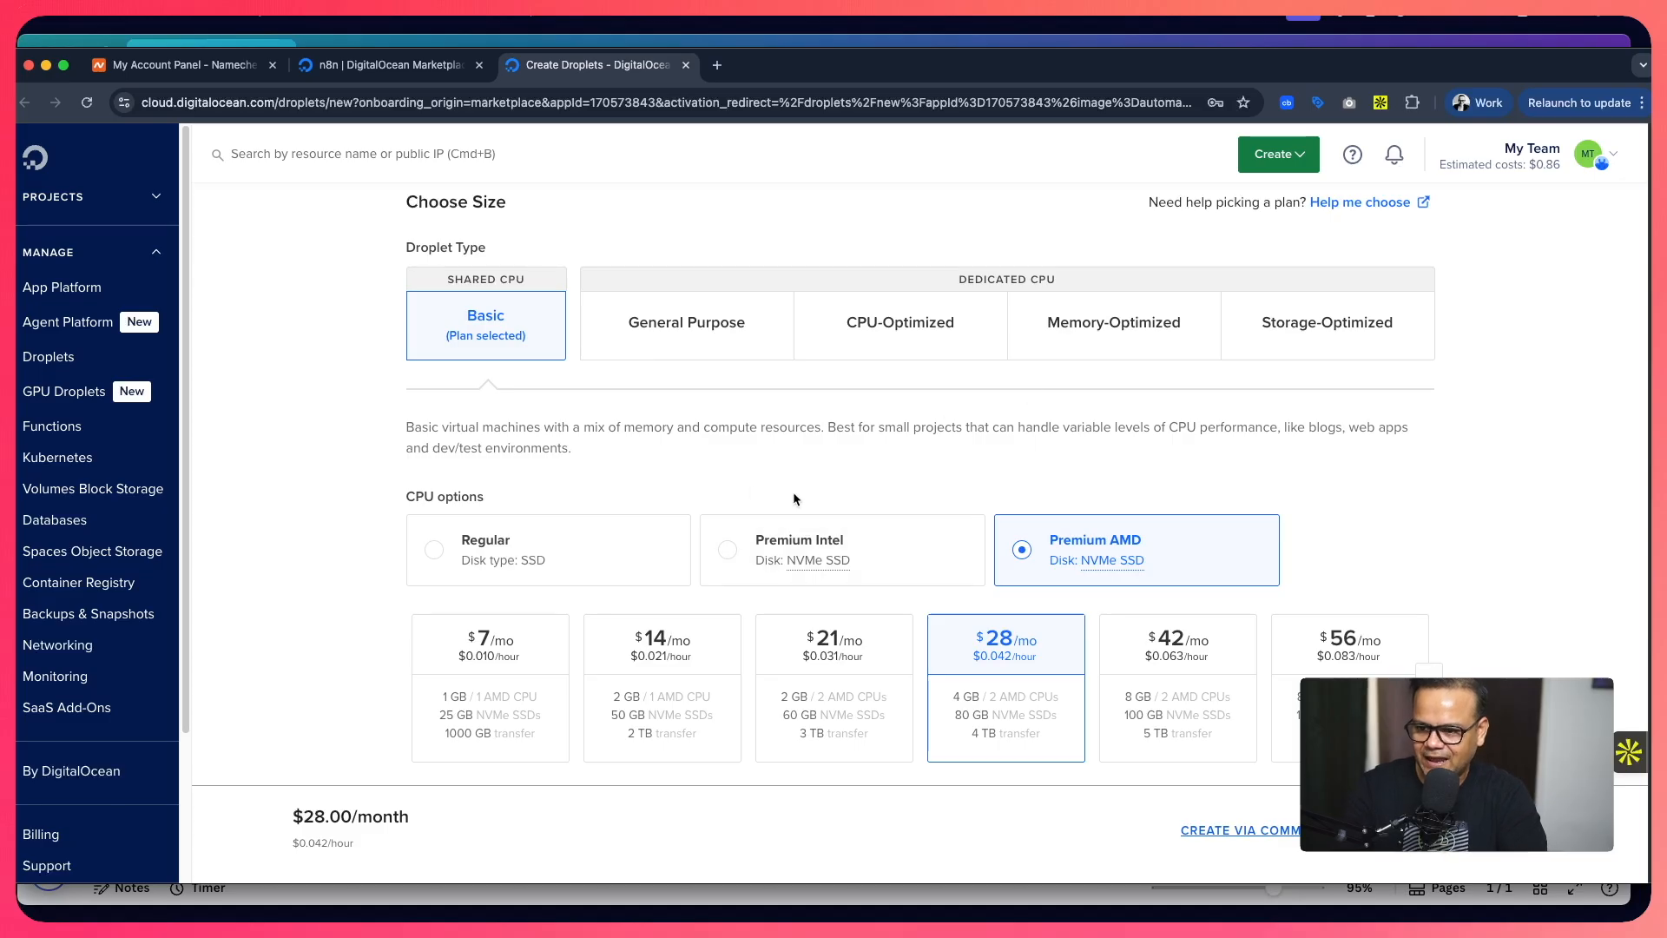
Choose the Regular SSD CPU option with the $6/mo plan for the Basic droplet.
scroll(406, 498, down, 1)
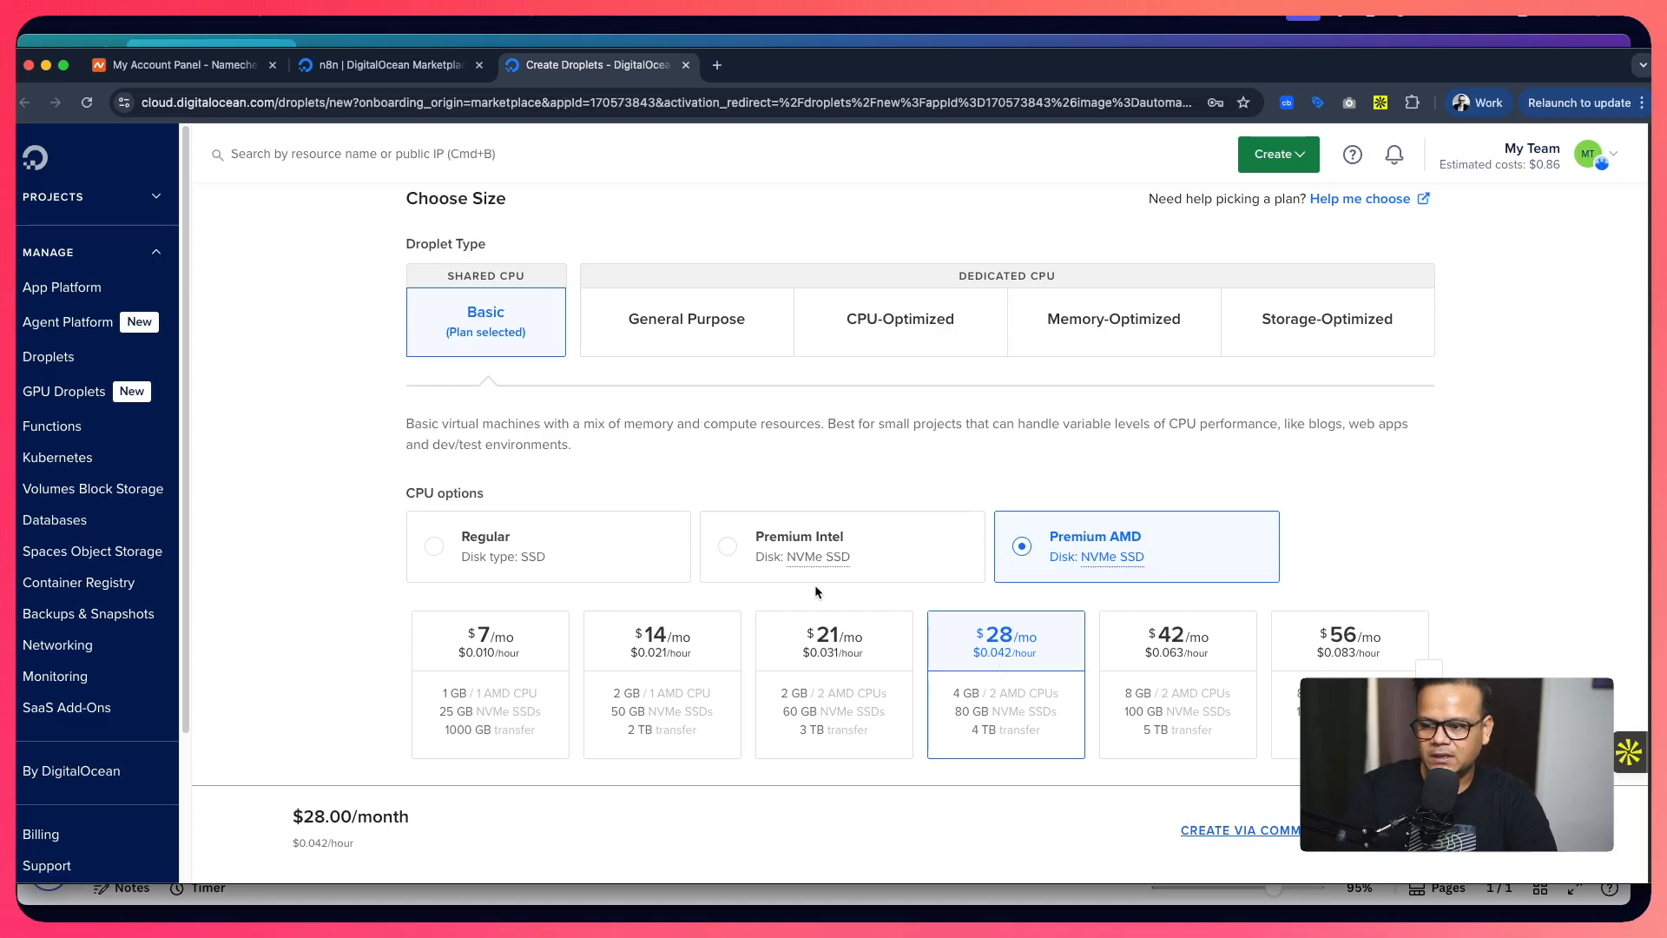
click(609, 545)
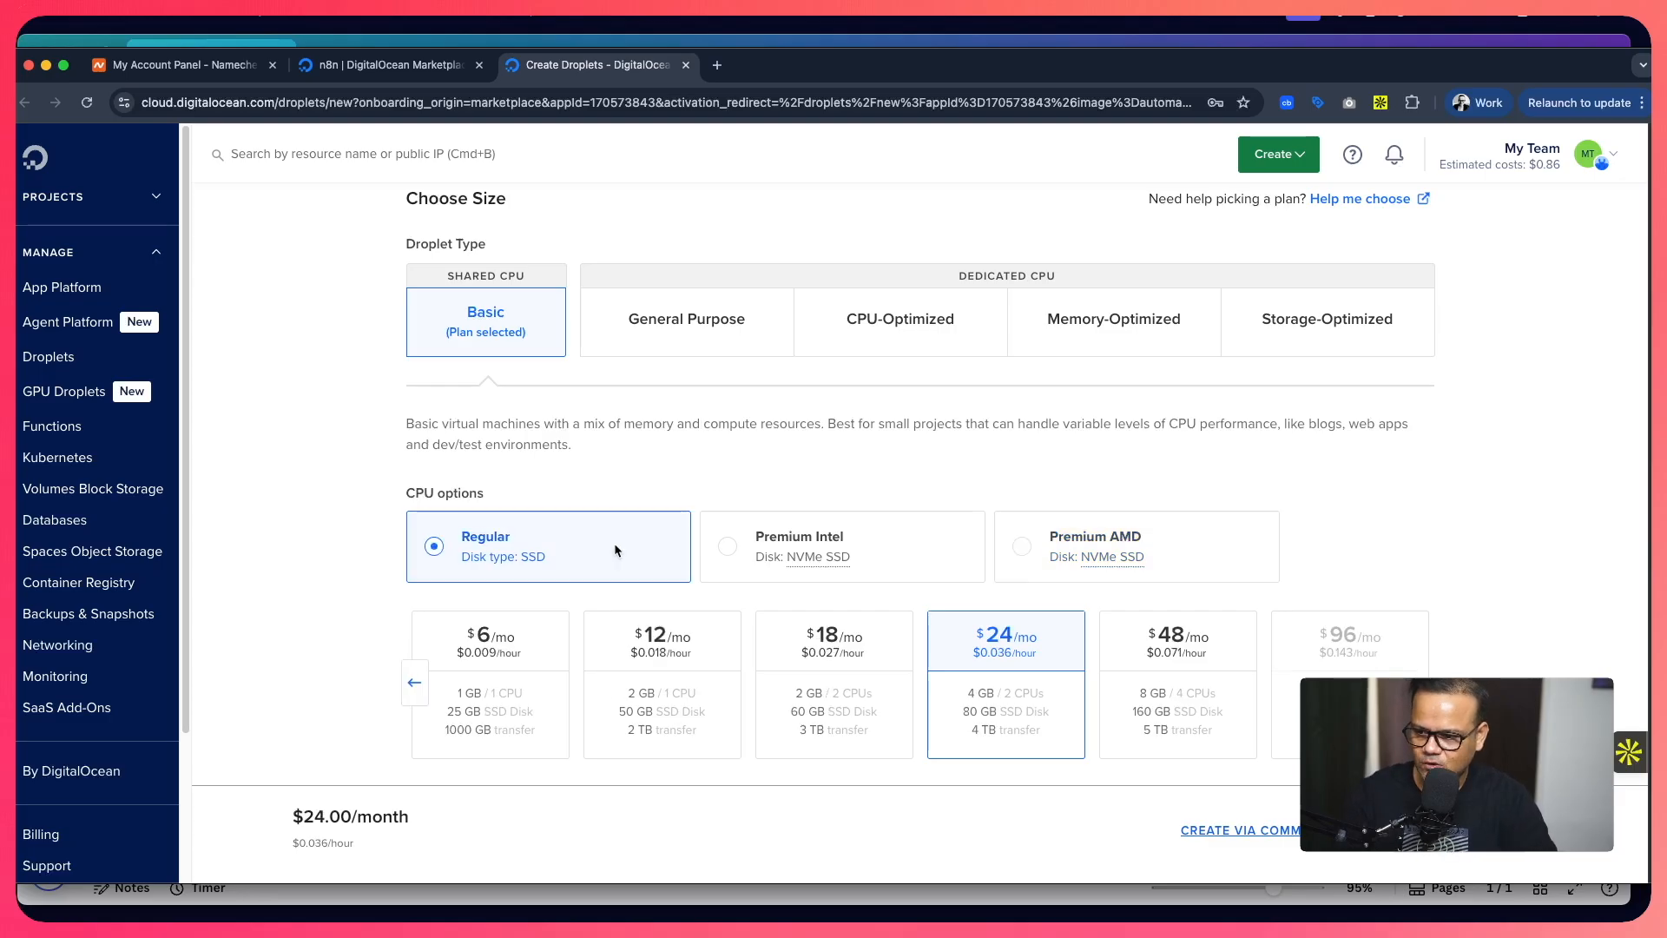
click(521, 630)
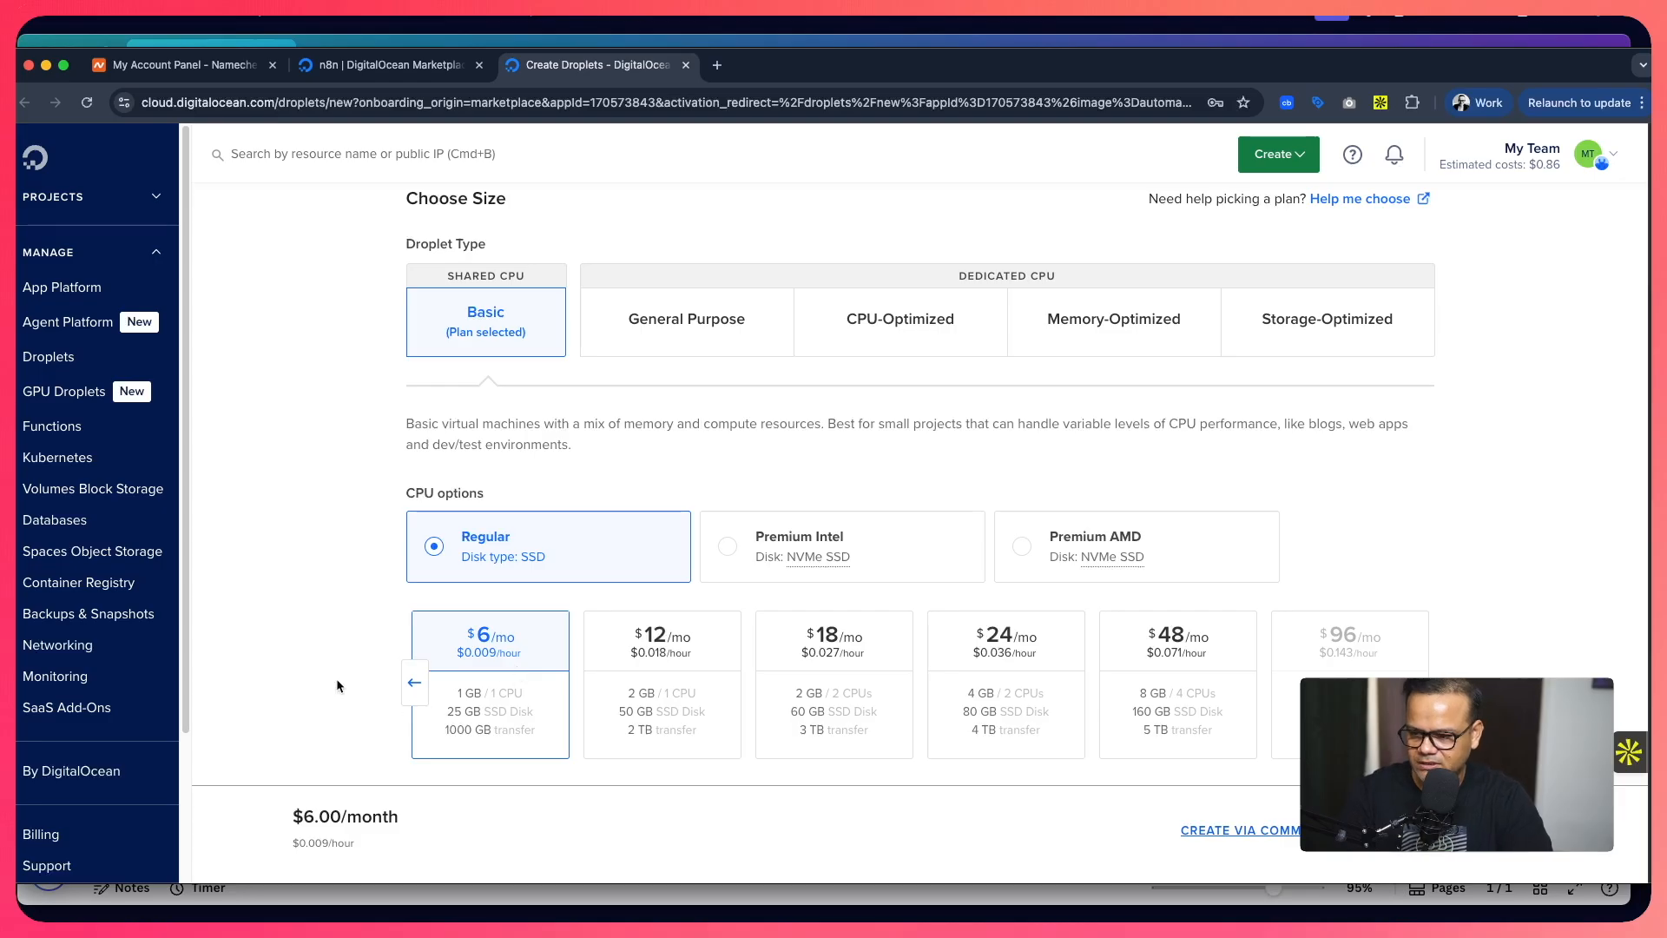
Enable the automated backup plan for the droplet and view its weekly and daily backup options.
scroll(518, 671, down, 1)
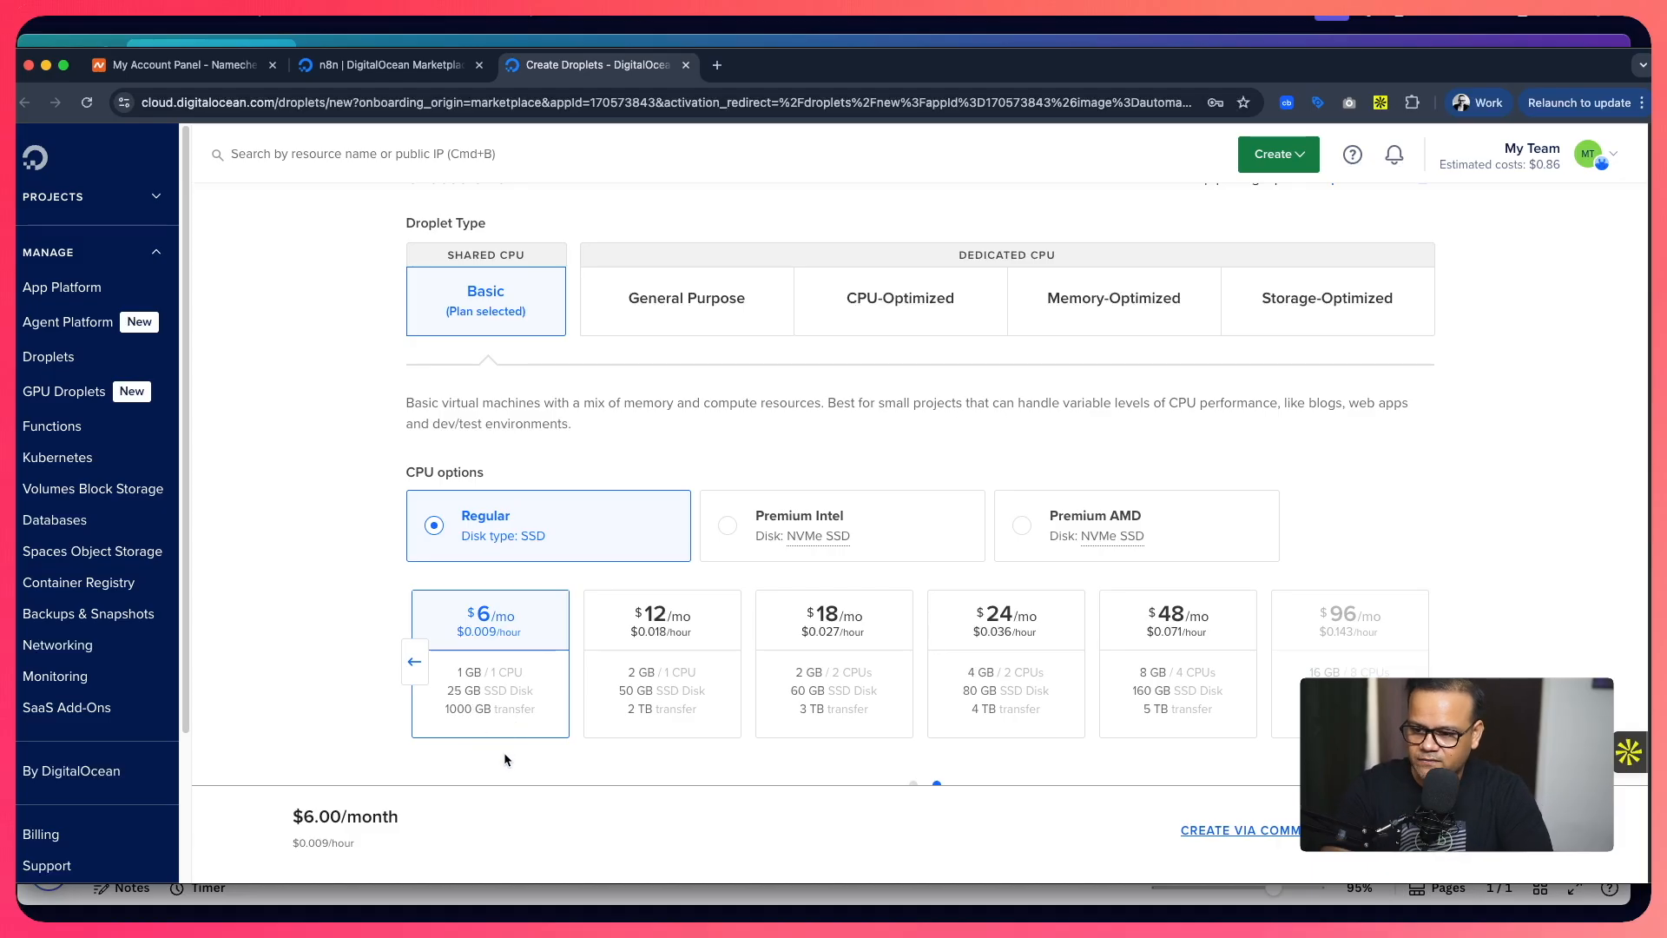
scroll(505, 755, down, 1)
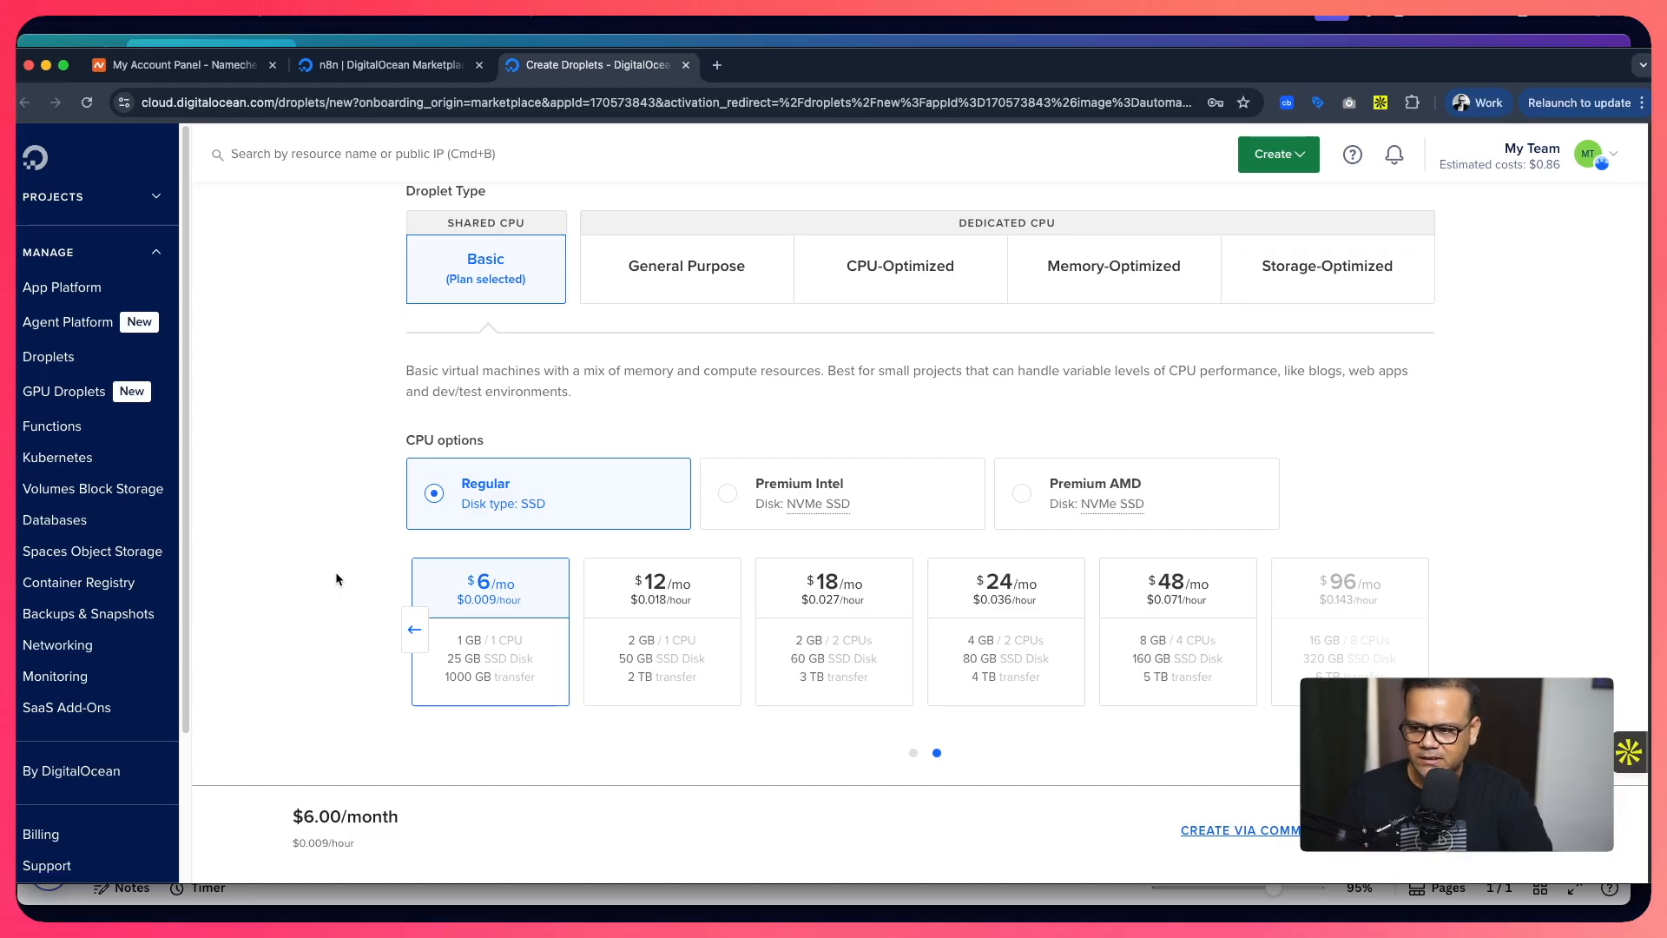
scroll(527, 704, down, 1)
scroll(527, 703, down, 5)
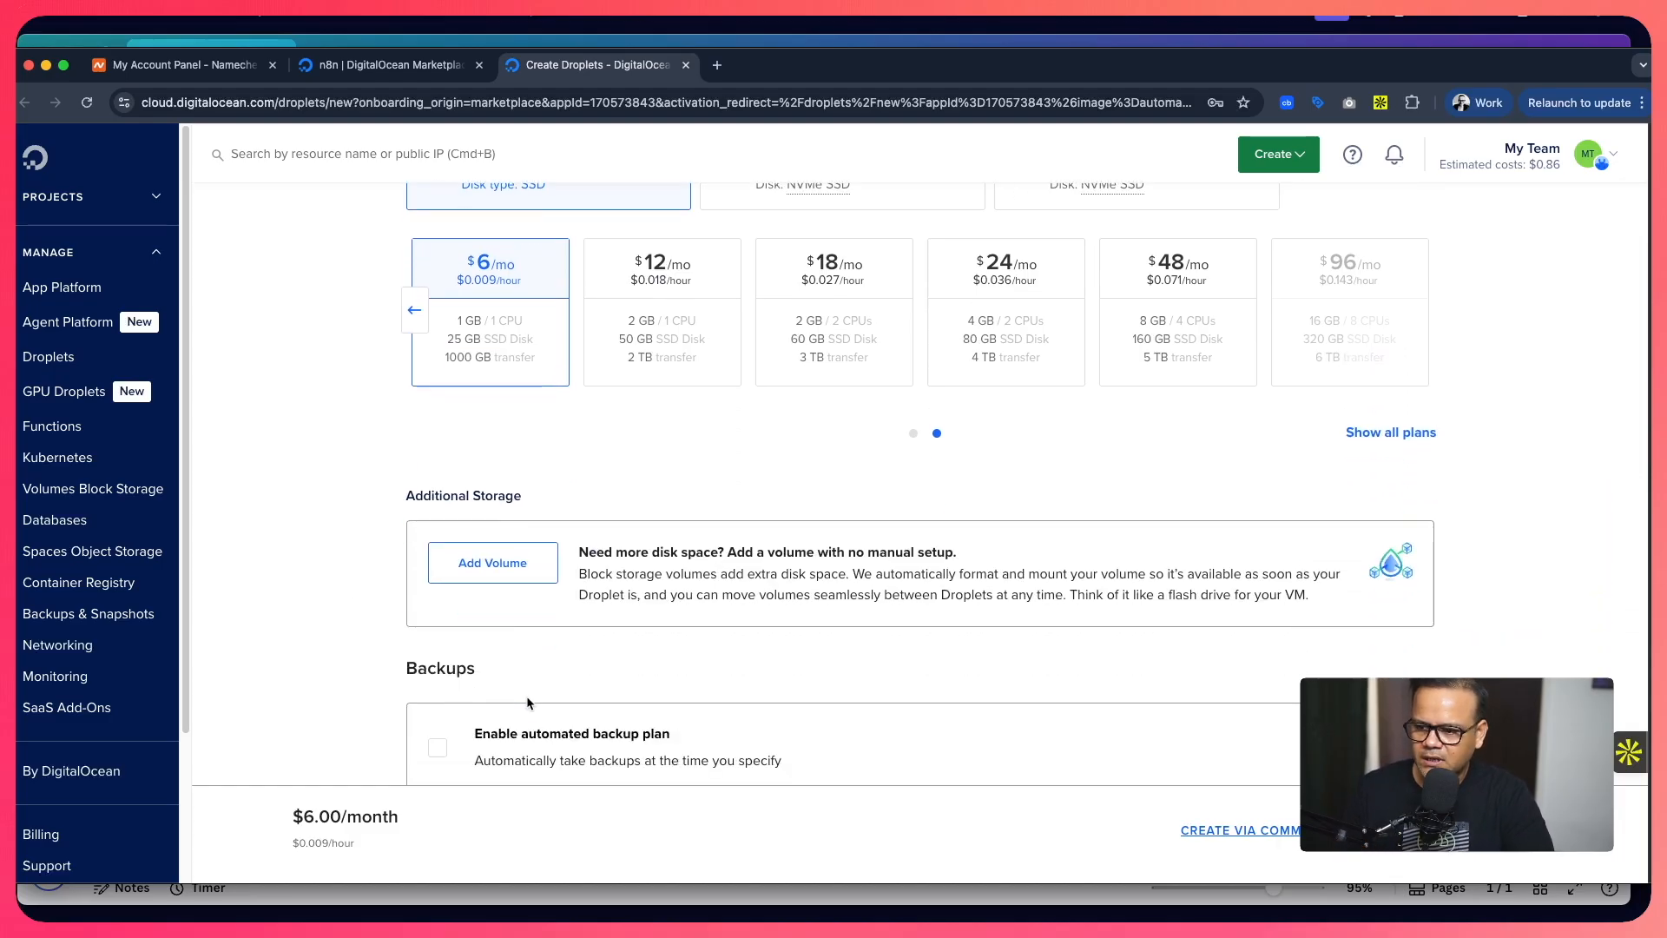
scroll(521, 599, down, 2)
click(457, 553)
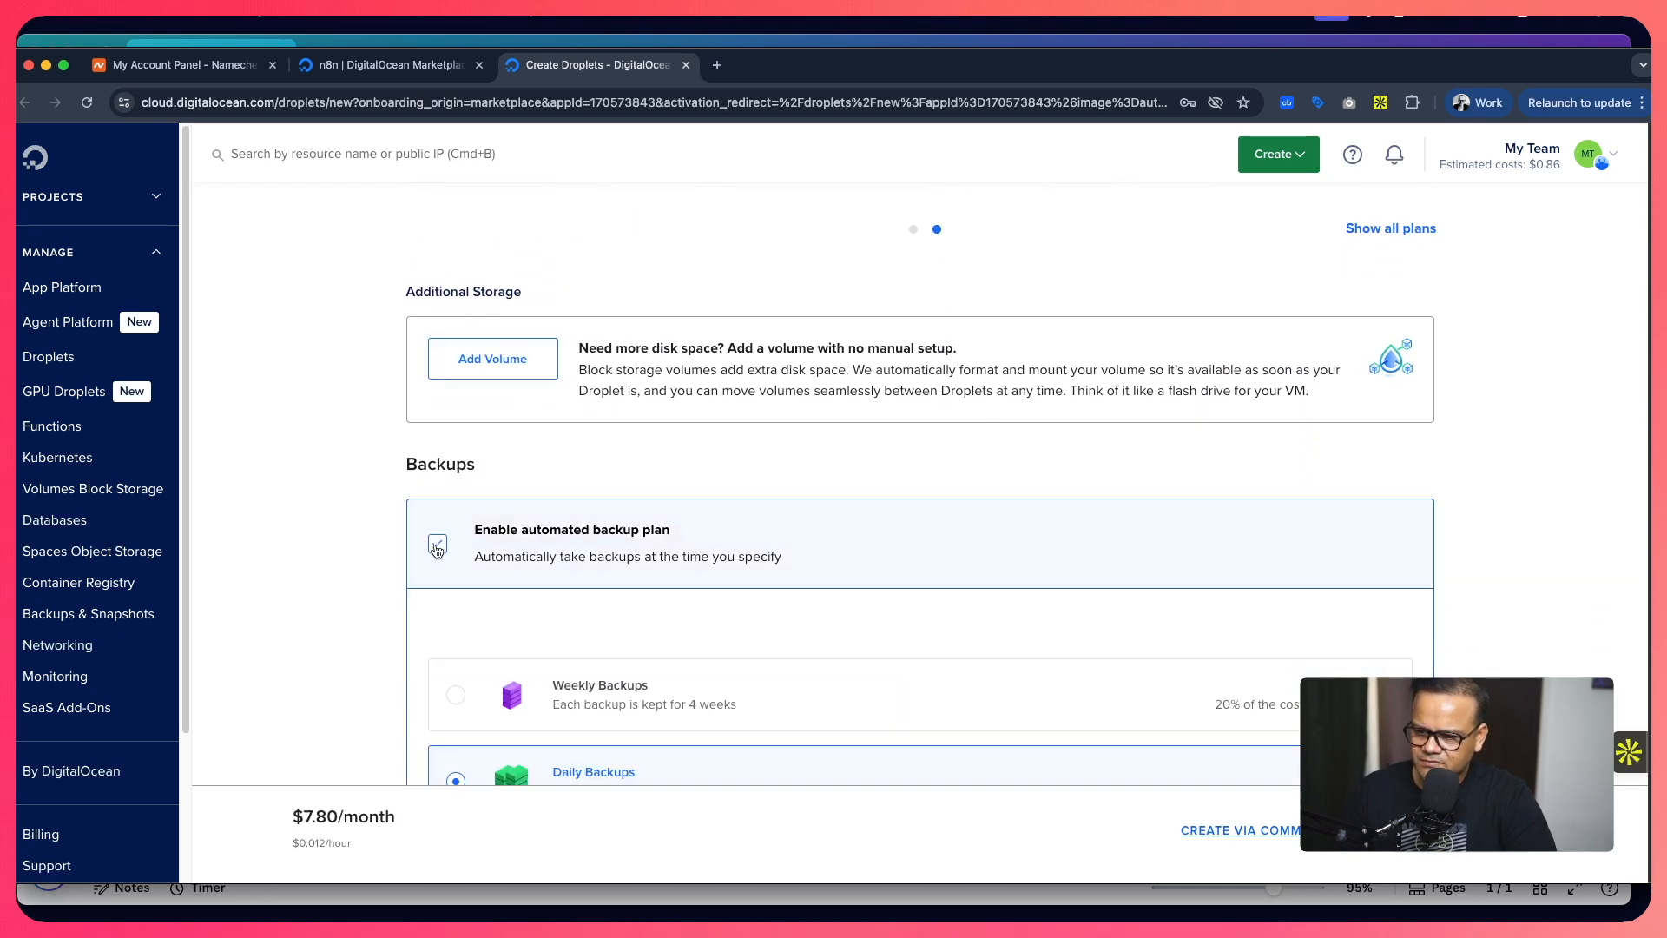
scroll(530, 594, down, 2)
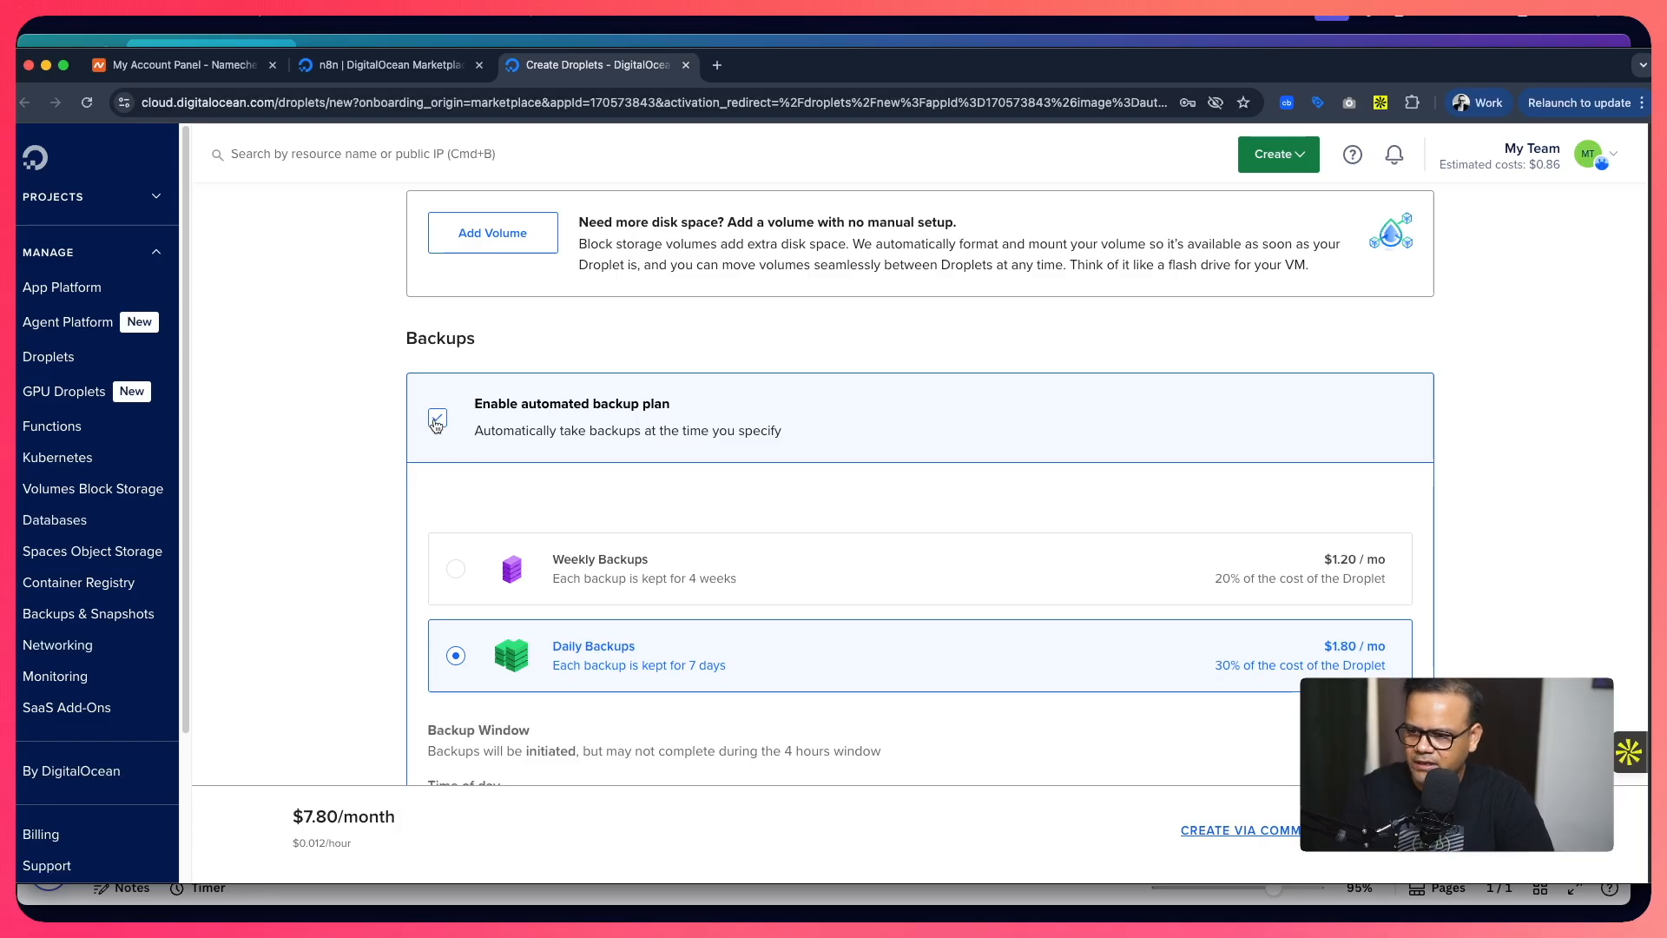
Turn off the automated backup plan and enter a root password for the droplet that meets the listed requirements.
click(437, 421)
scroll(439, 530, down, 3)
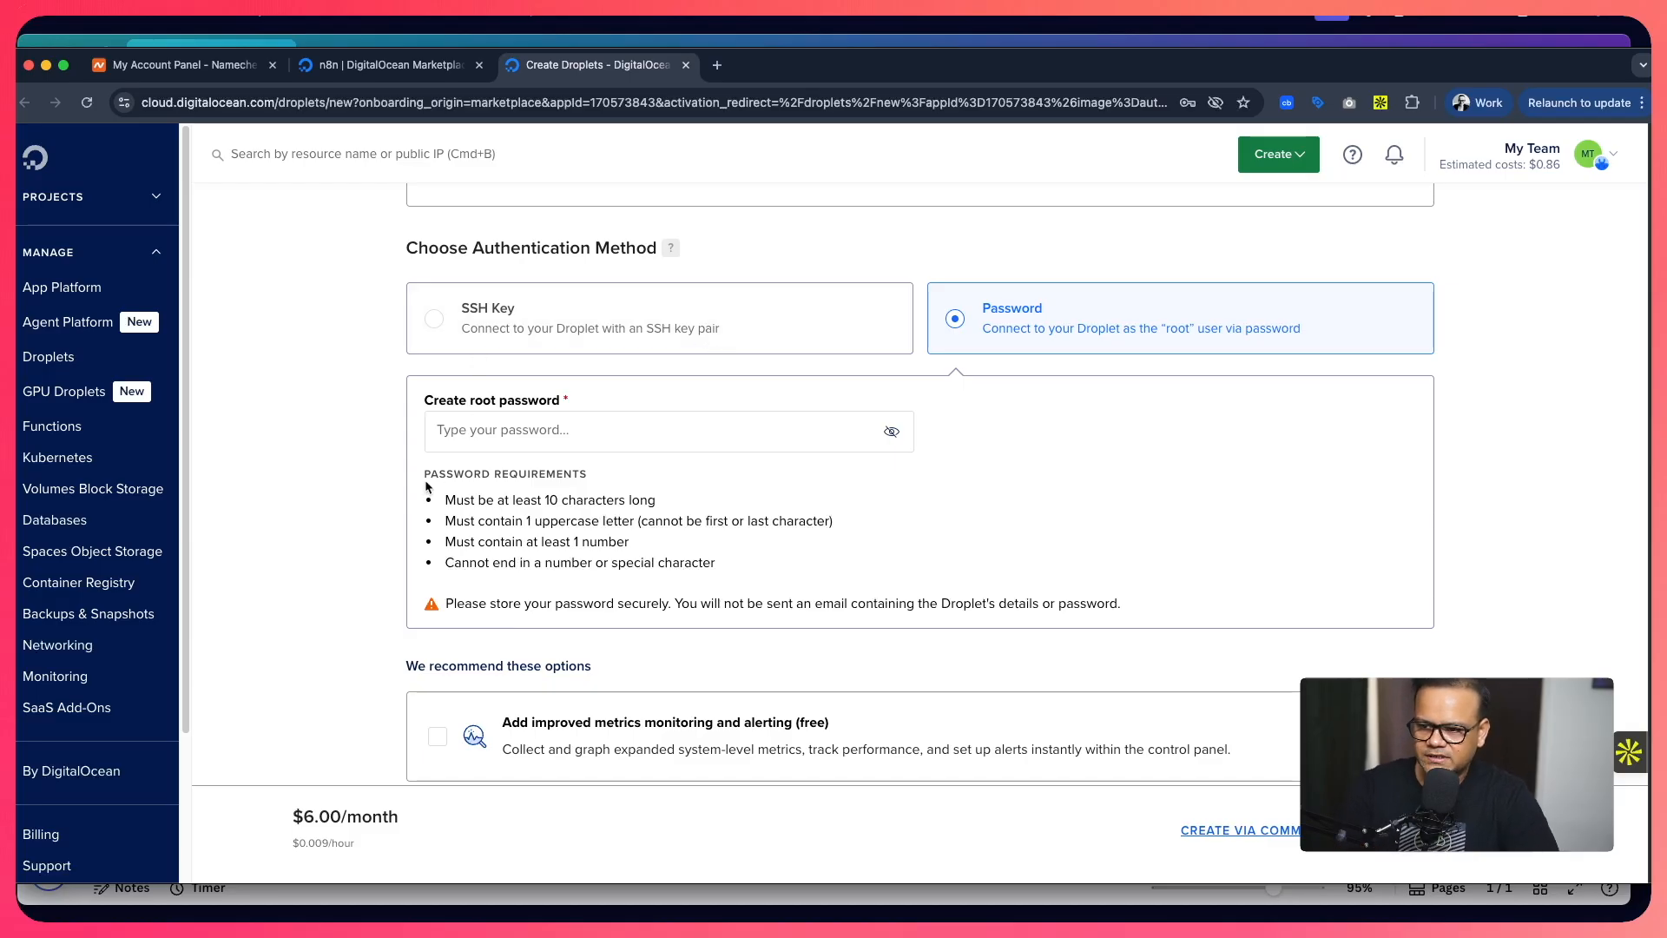
click(522, 436)
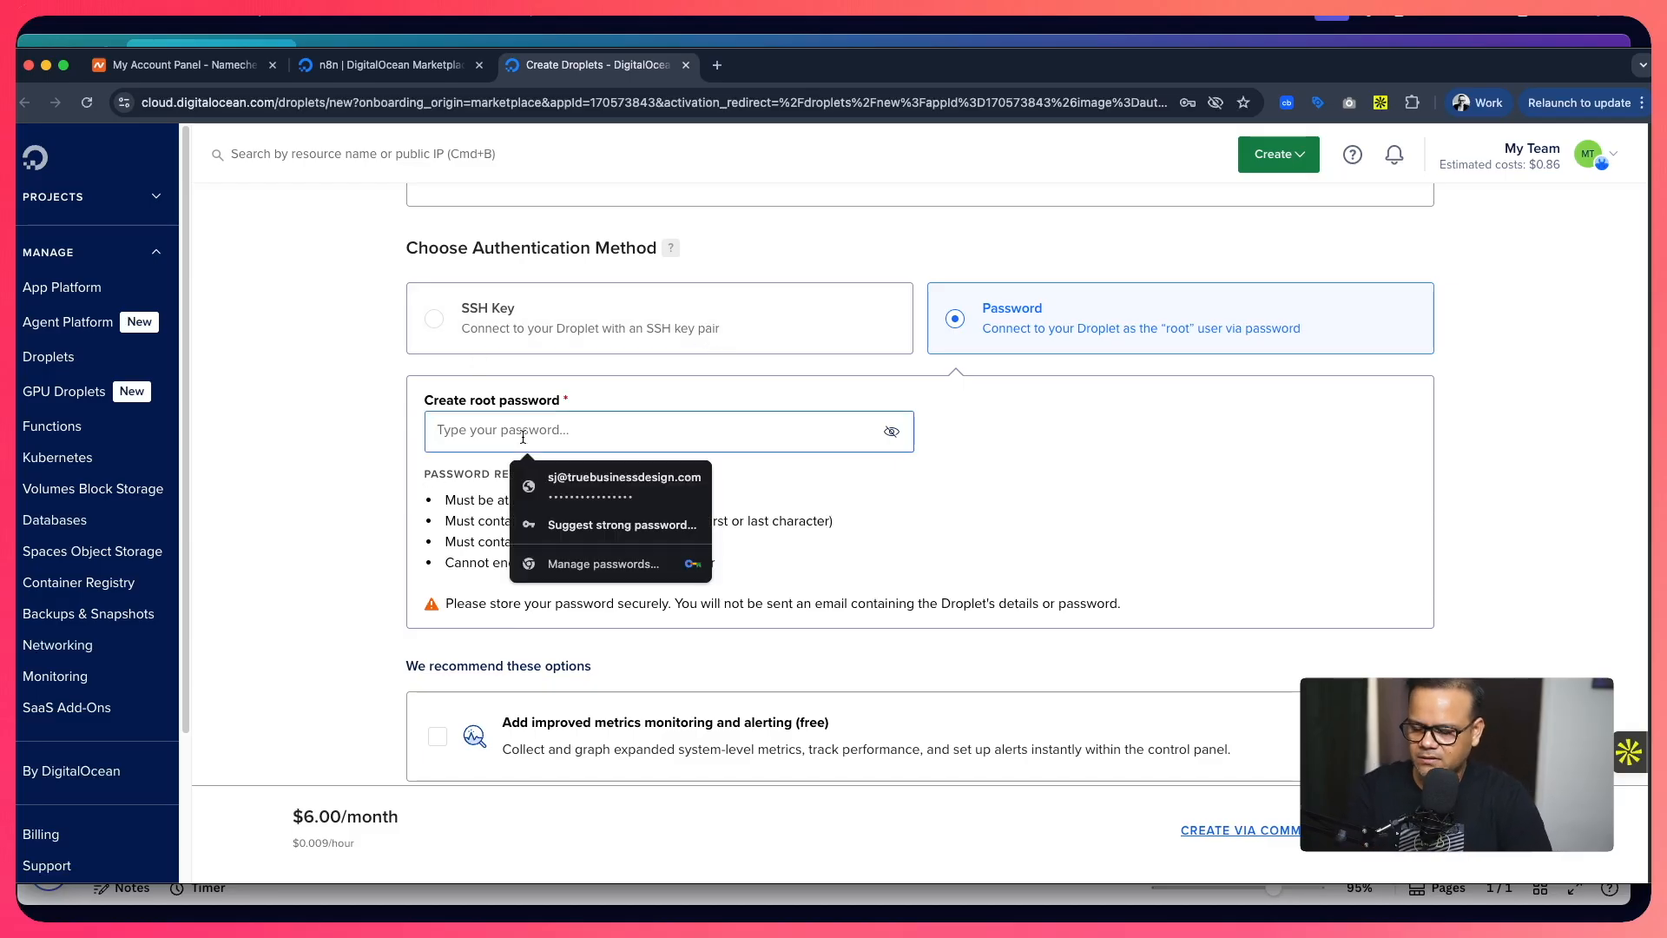
text(•••••••••••)
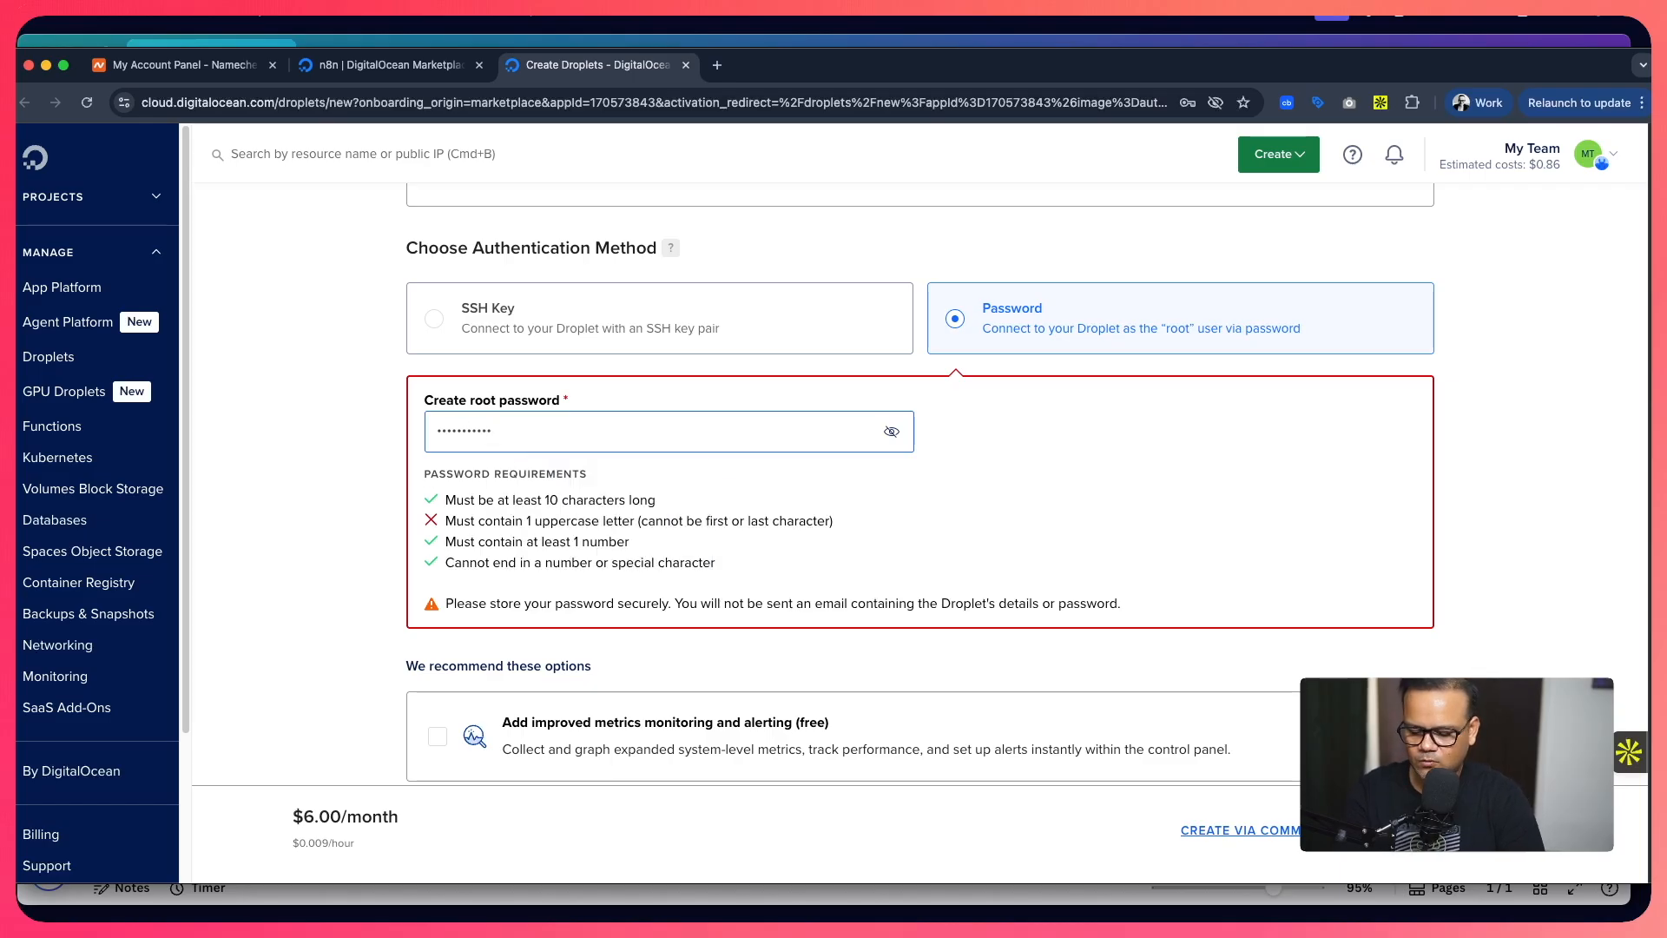
text(•)
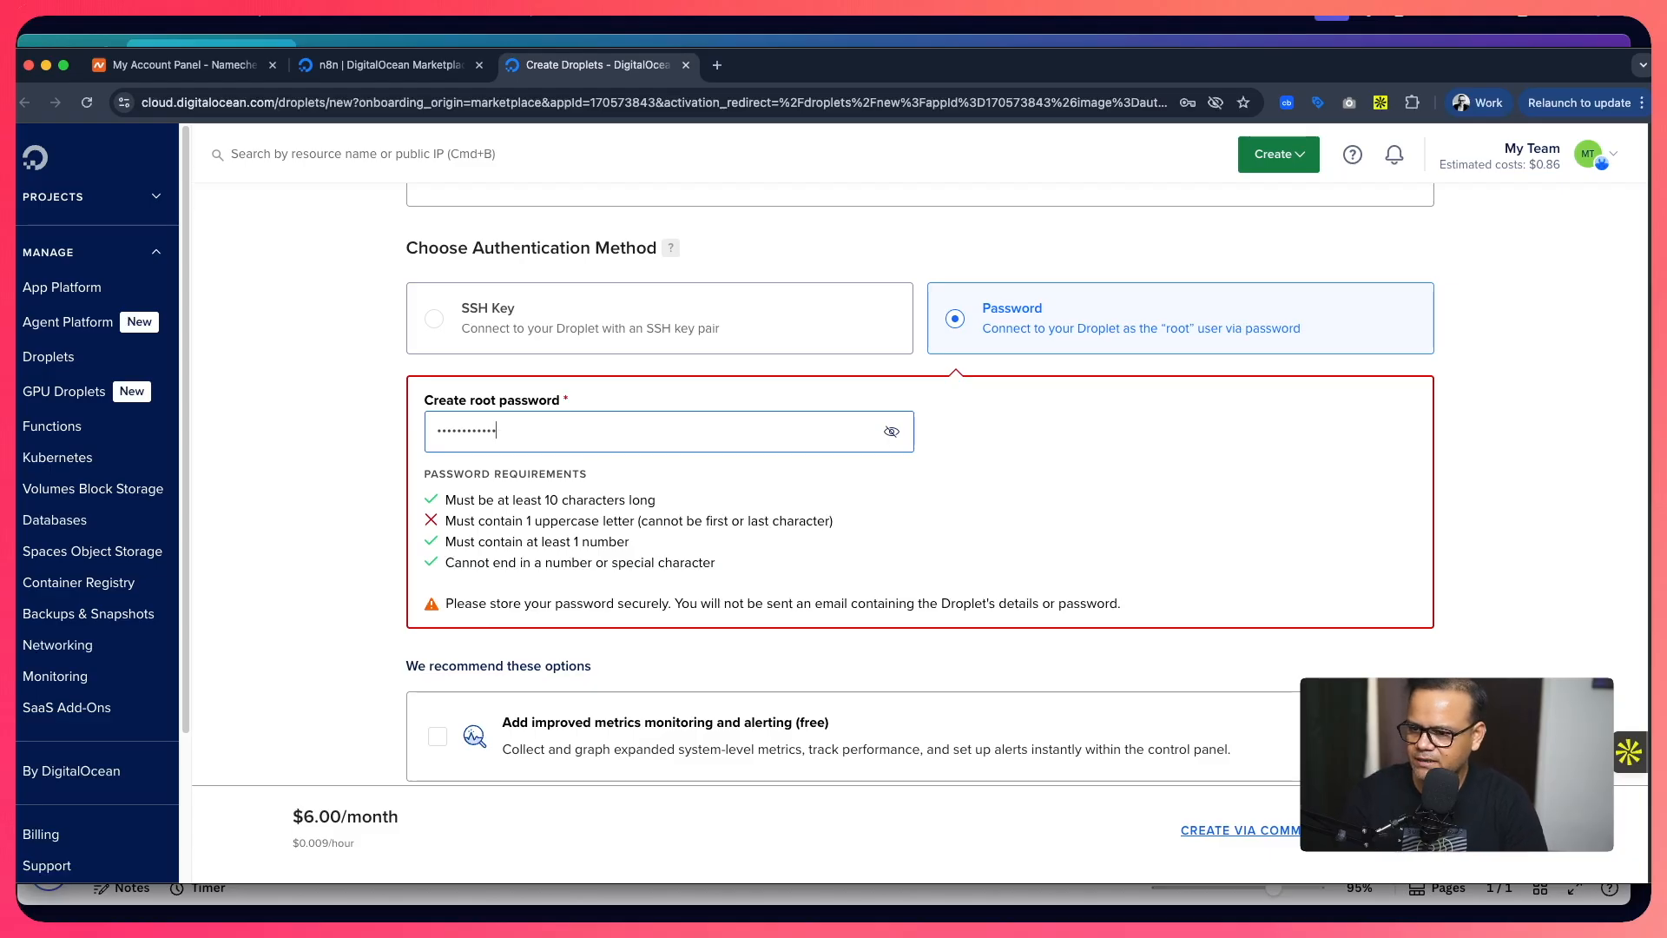
text(•)
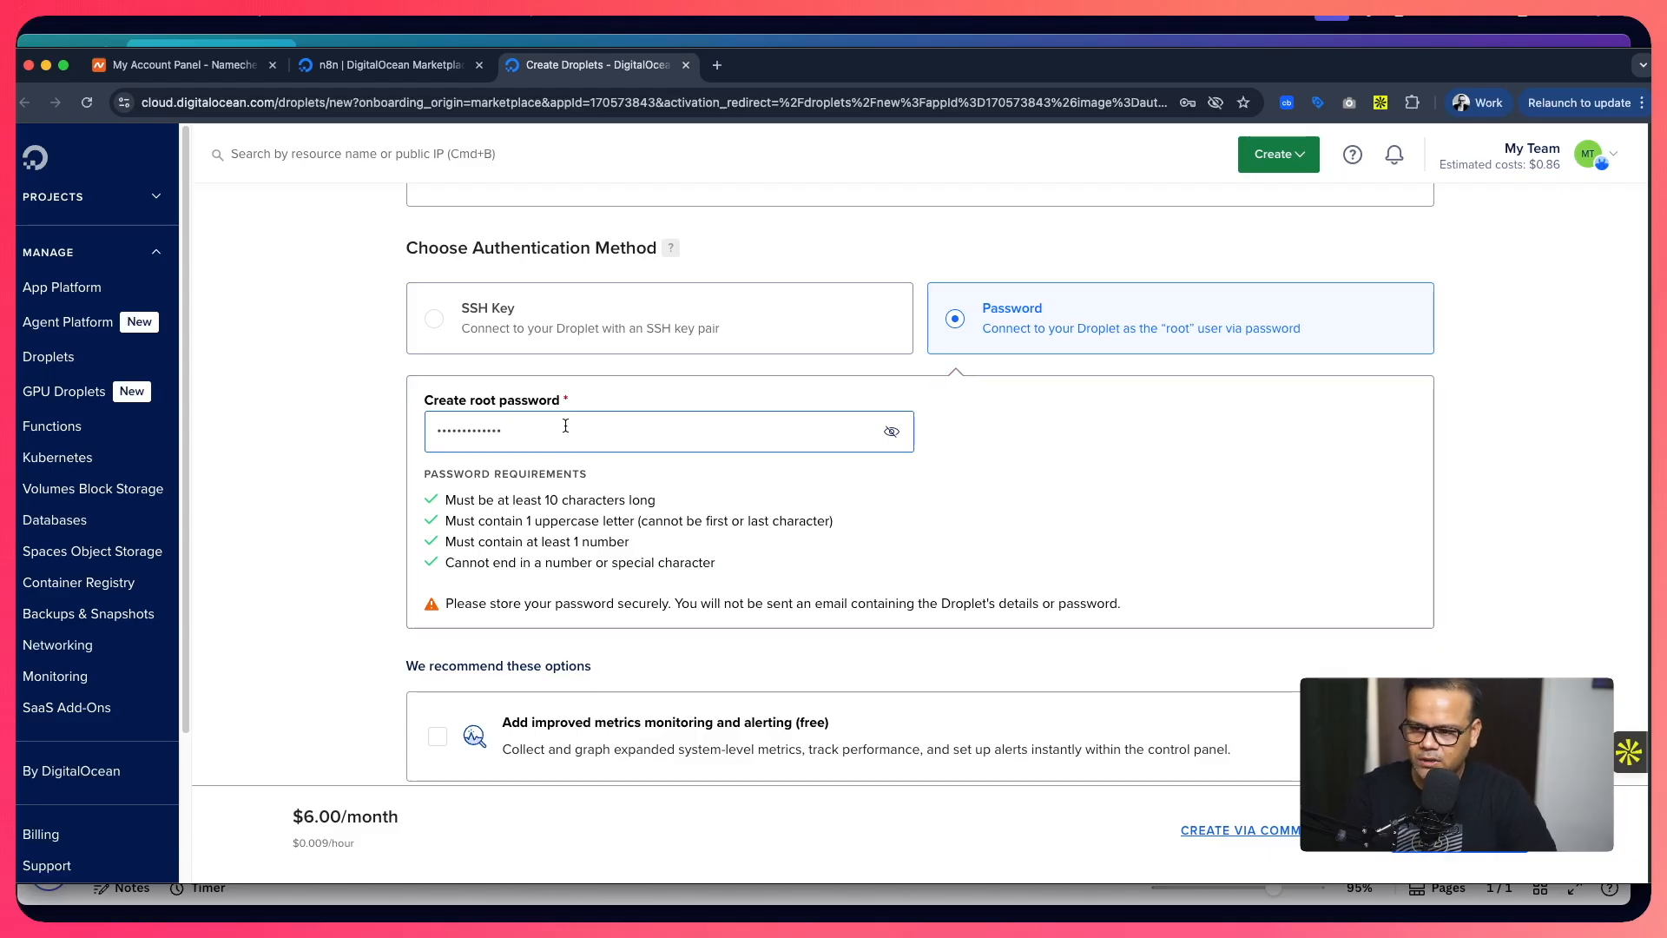
Finish creating the droplet and copy its IP address from the first-project resources.
scroll(607, 585, down, 1)
scroll(872, 557, down, 2)
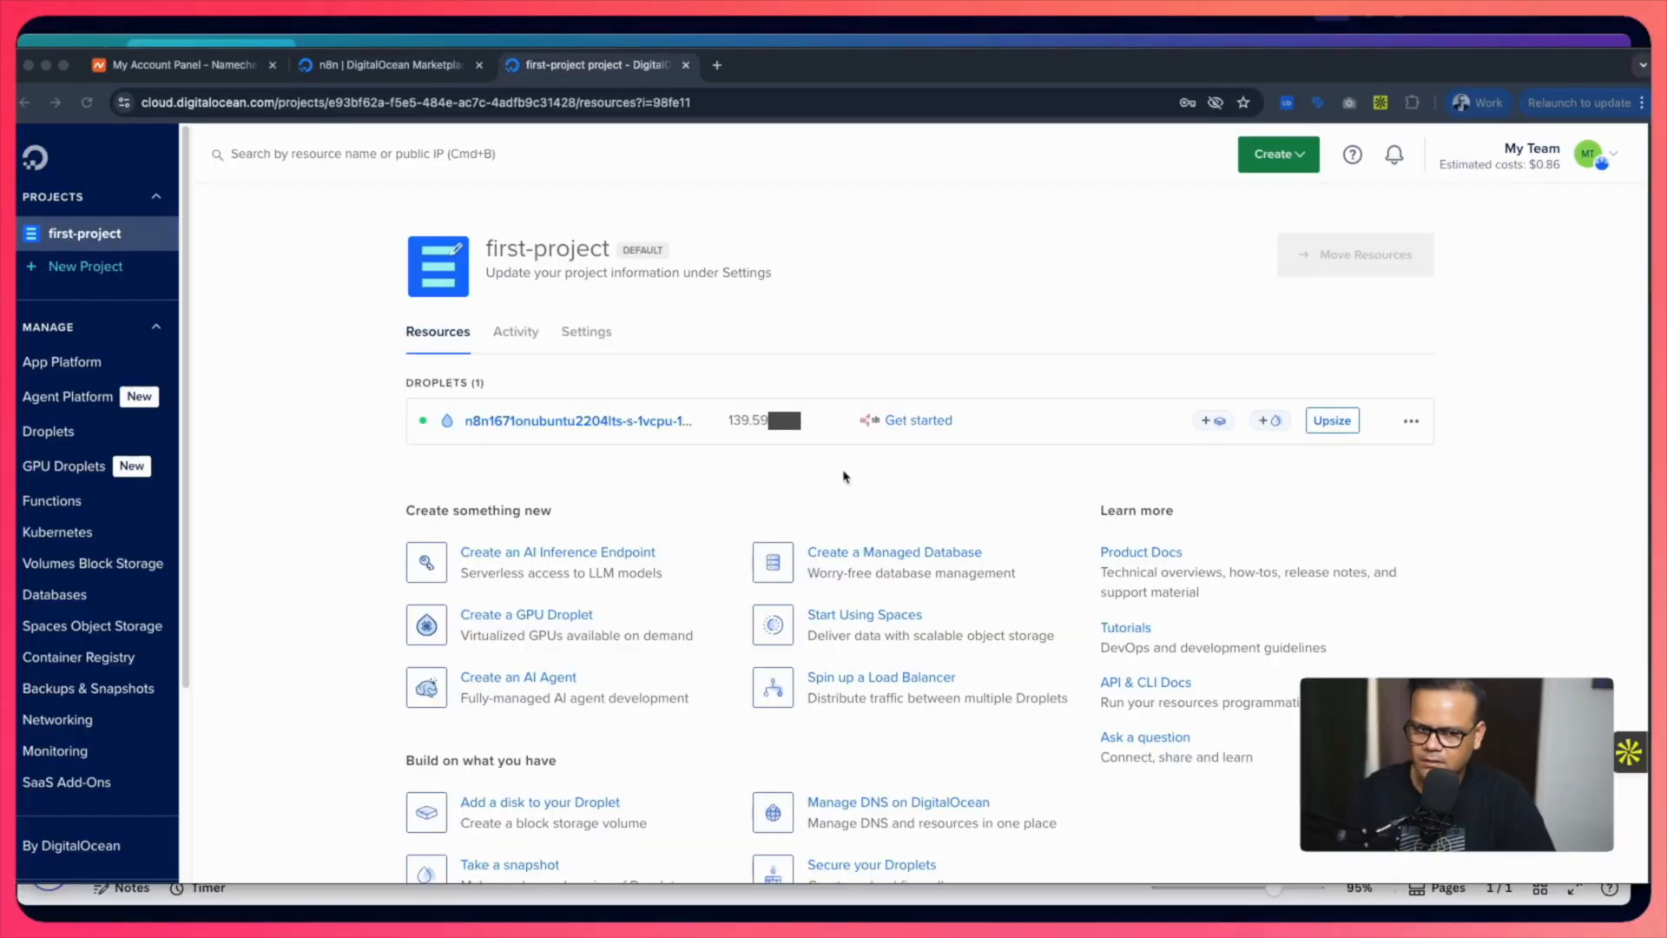
click(303, 401)
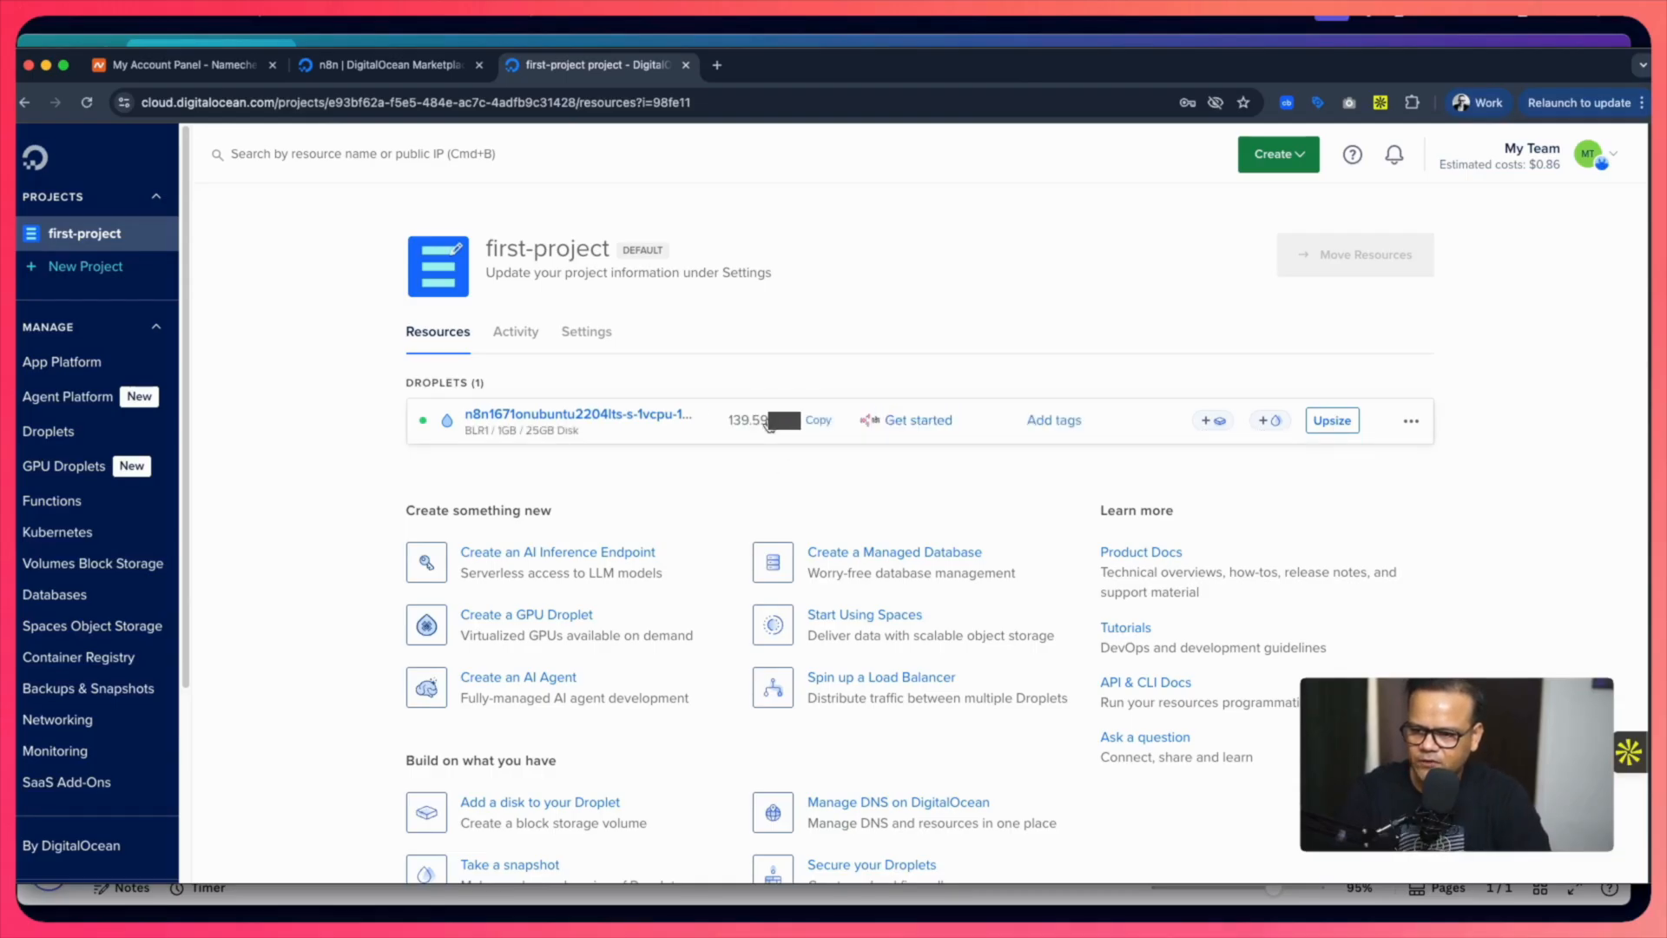
click(812, 426)
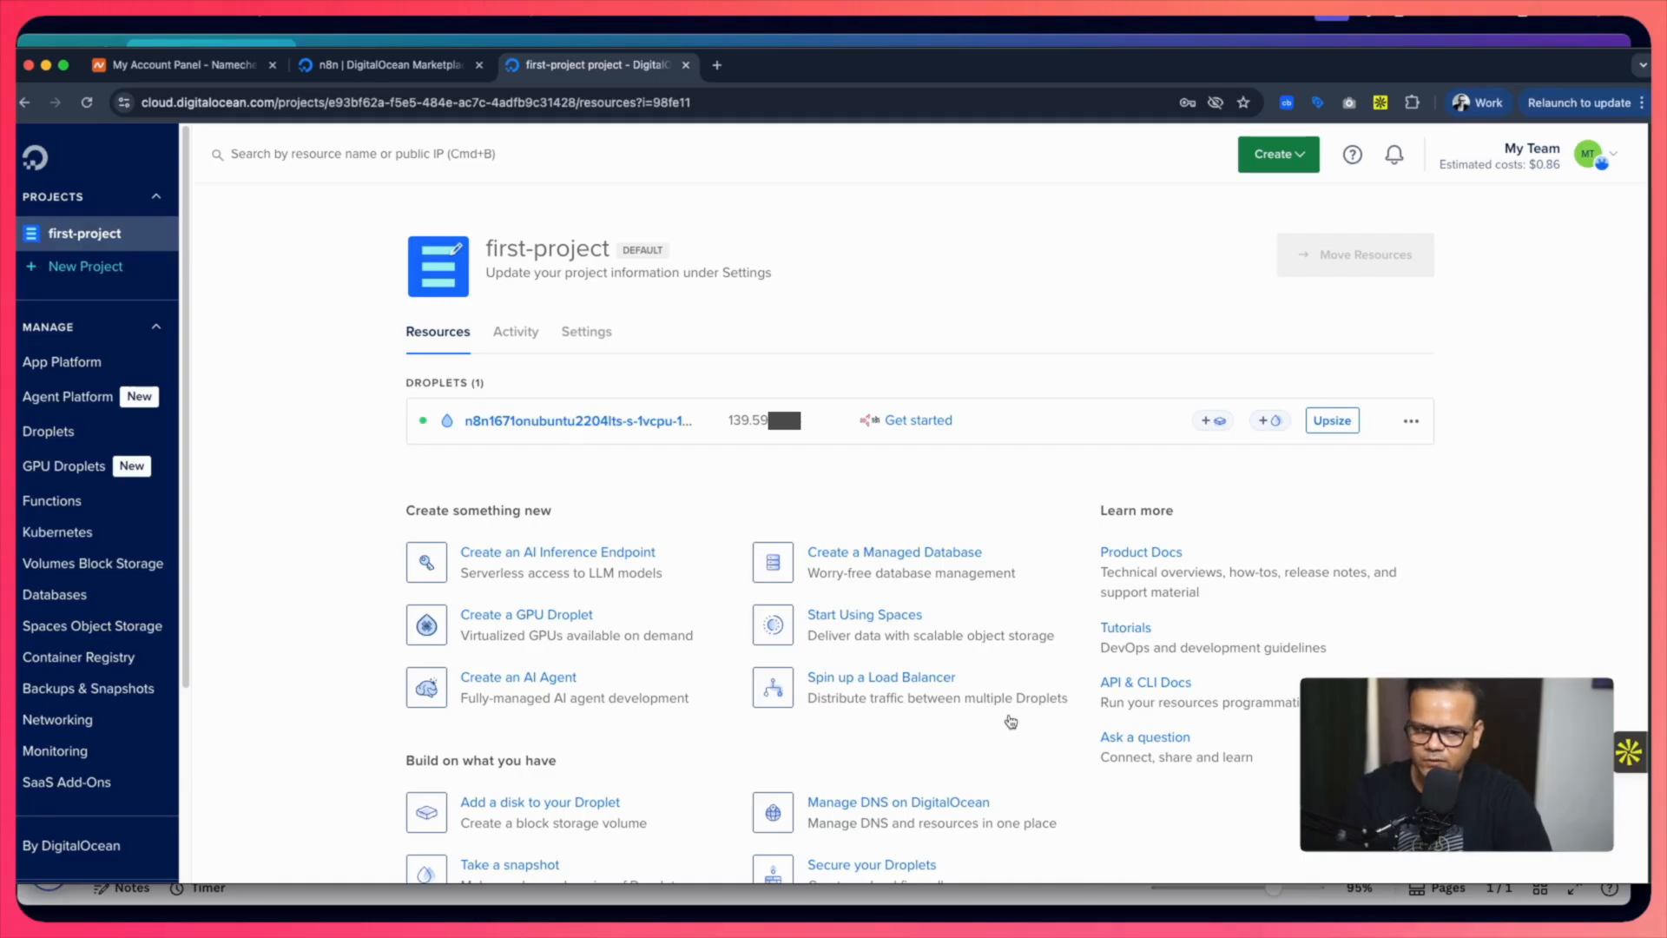
Switch to the Canva checklist and draw red check marks beside "Get a cheap Virtual Server" and "Install n8n on the virtual server".
key(super+Tab)
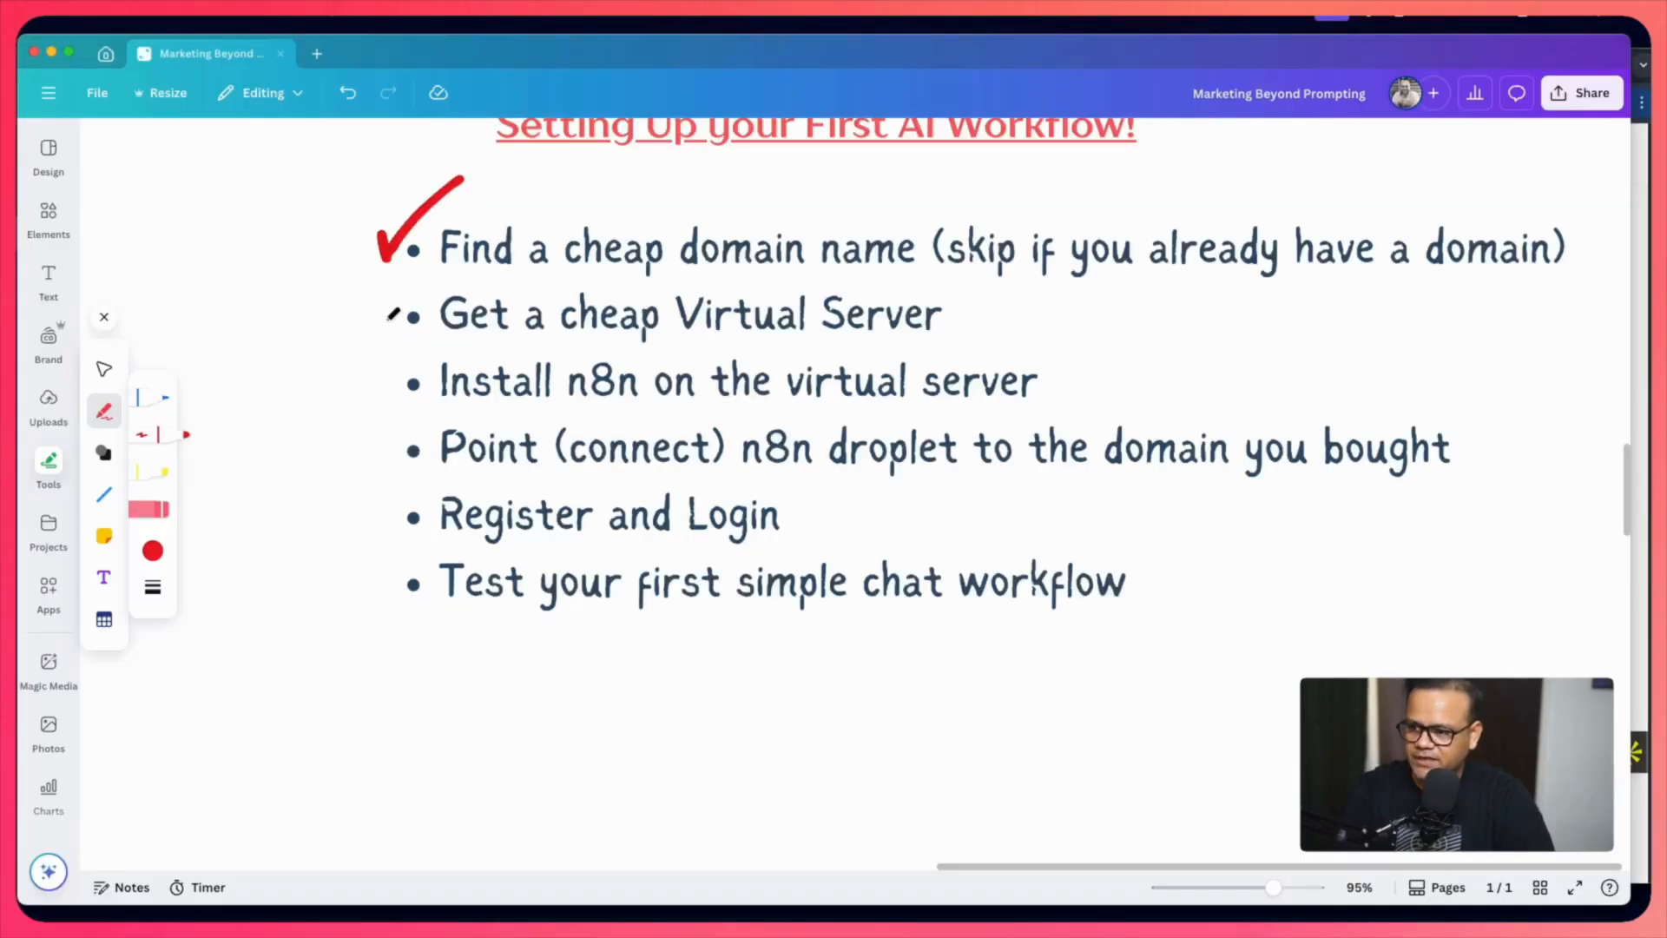
drag(369, 300, 439, 306)
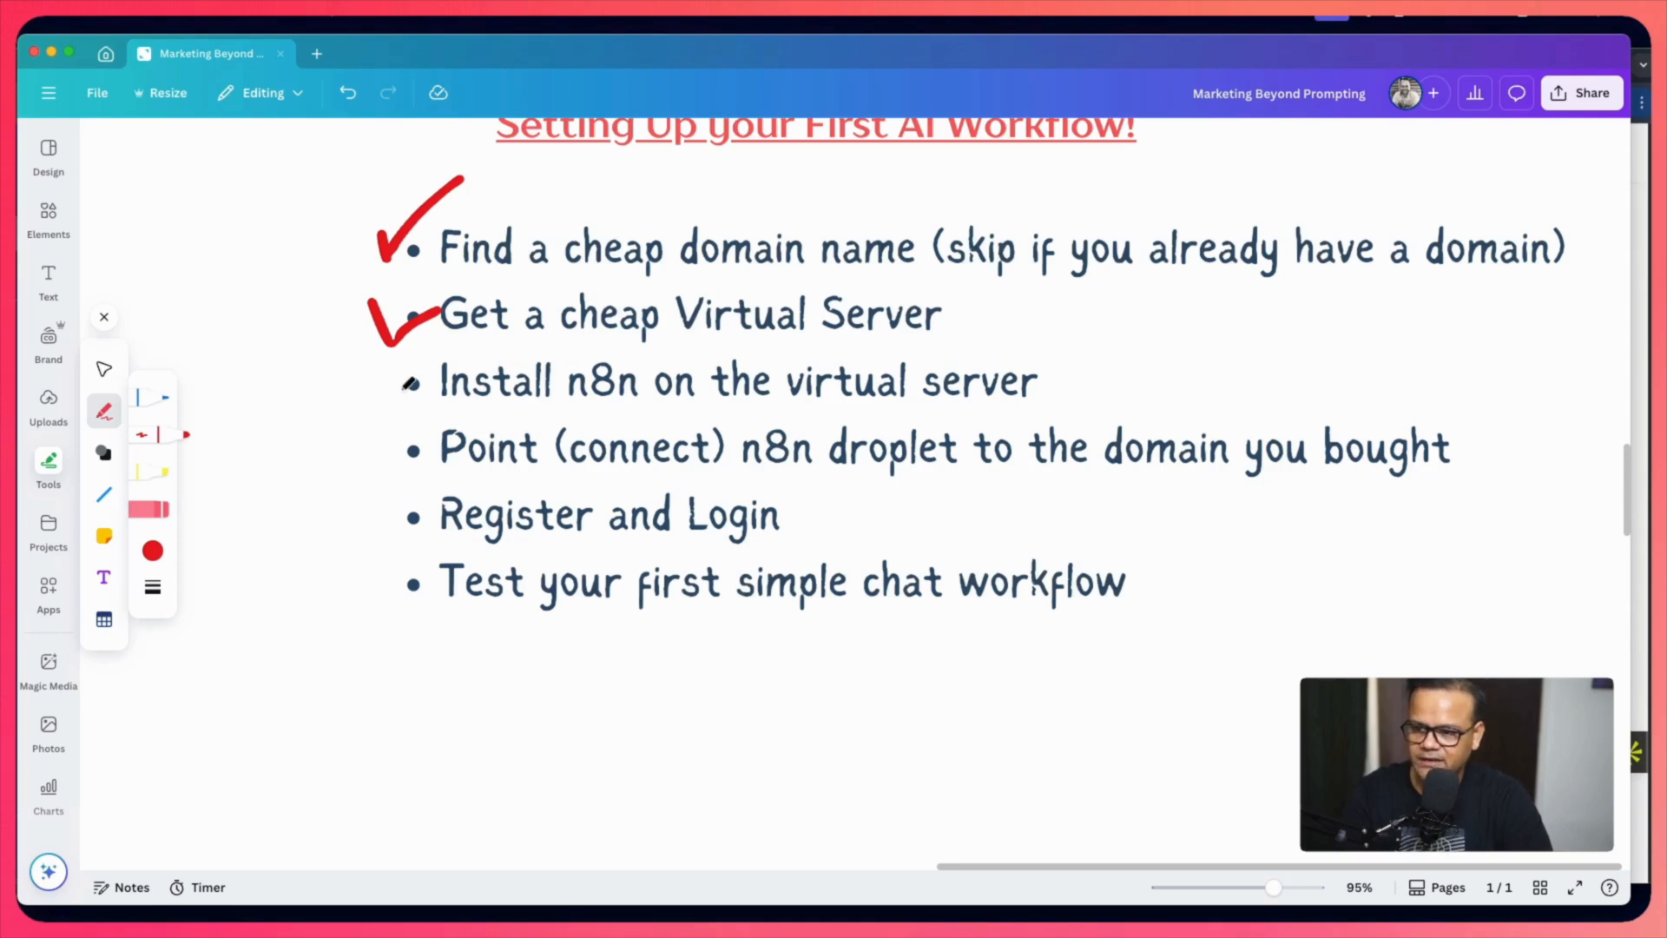
mouse_move(365, 376)
mouse_down()
mouse_move(408, 404)
mouse_move(453, 383)
mouse_up()
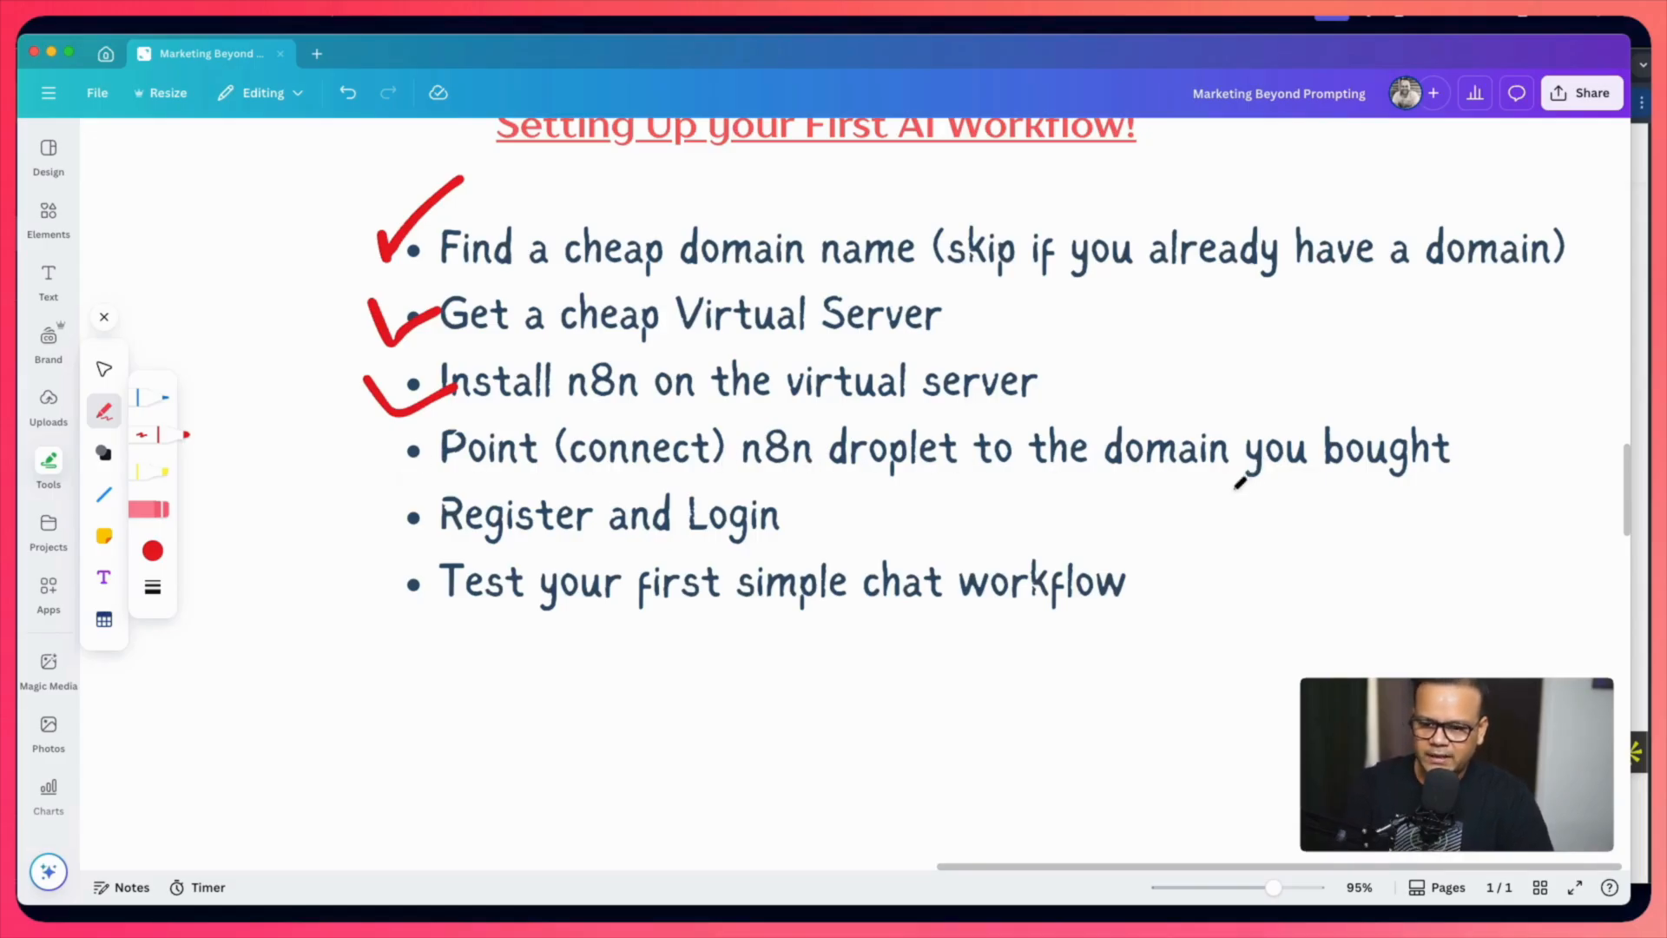
Switch back to the browser and open the Advanced DNS host records of the purchased domain in Namecheap.
key(super+Tab)
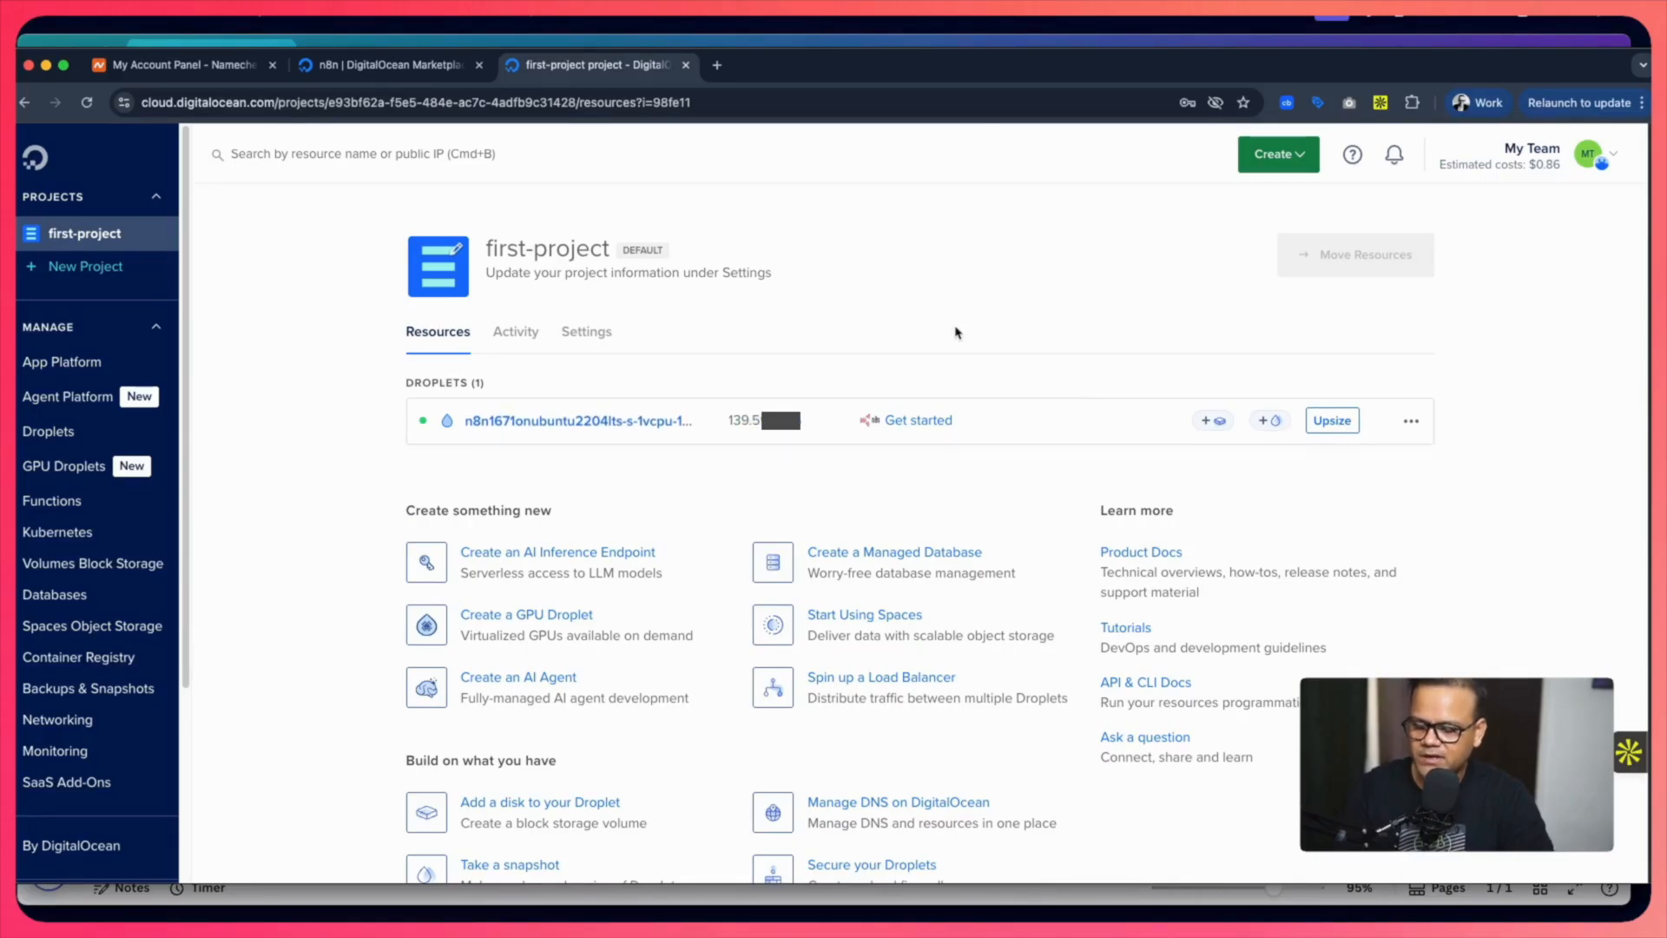
click(148, 67)
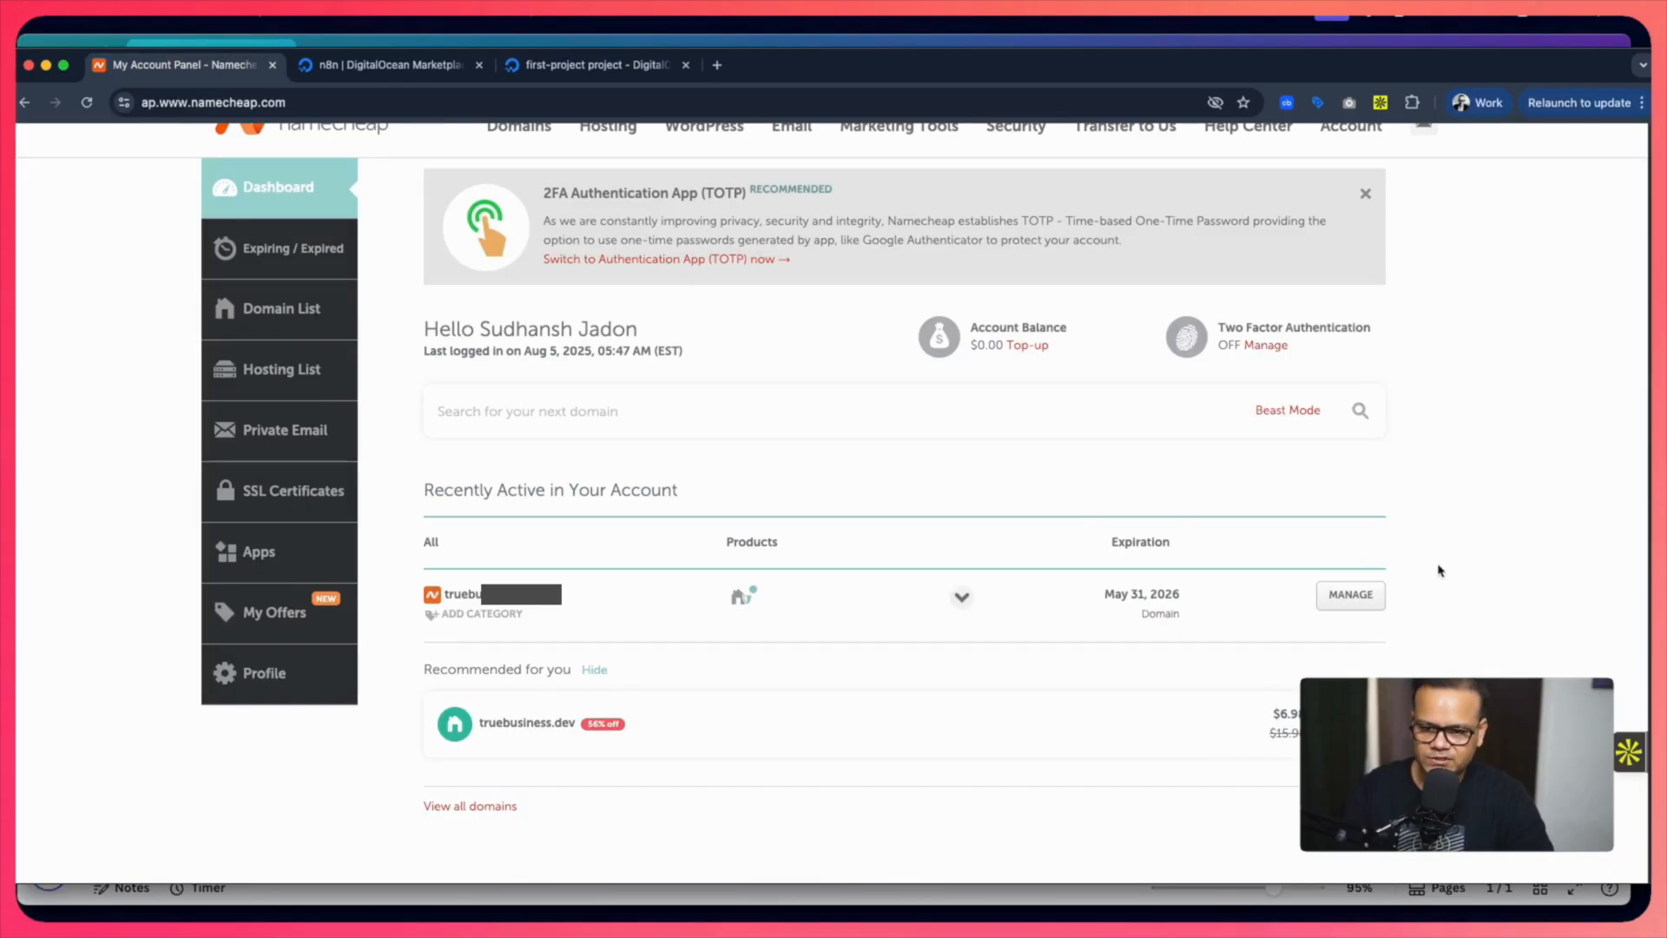
click(1360, 595)
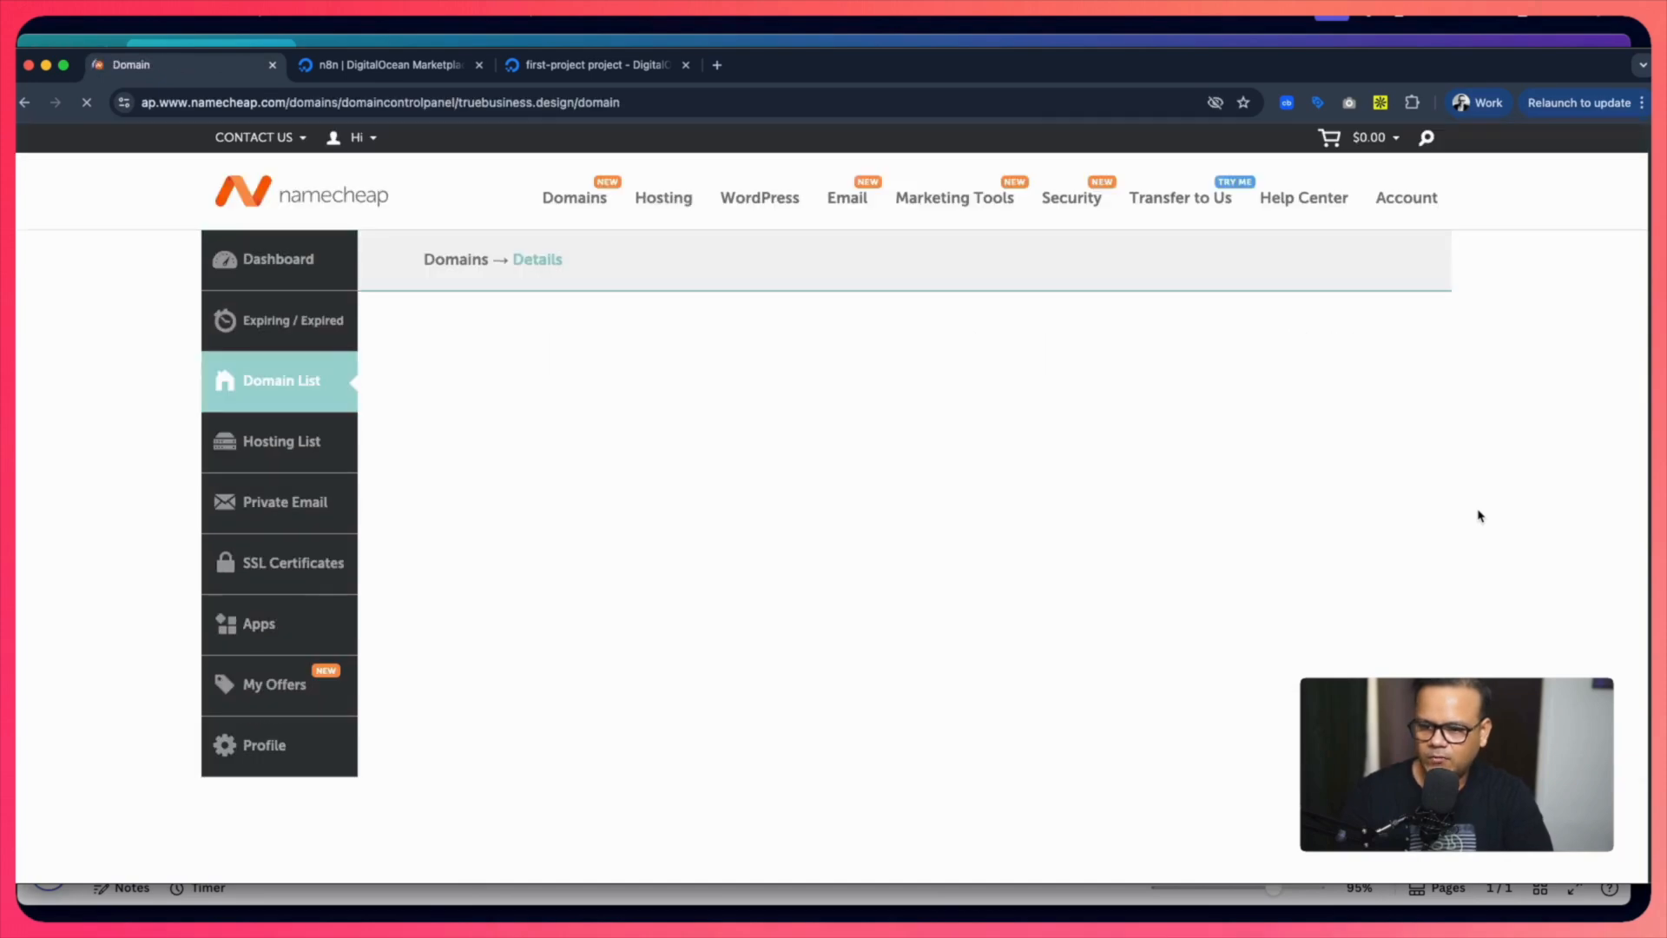
scroll(1480, 516, down, 1)
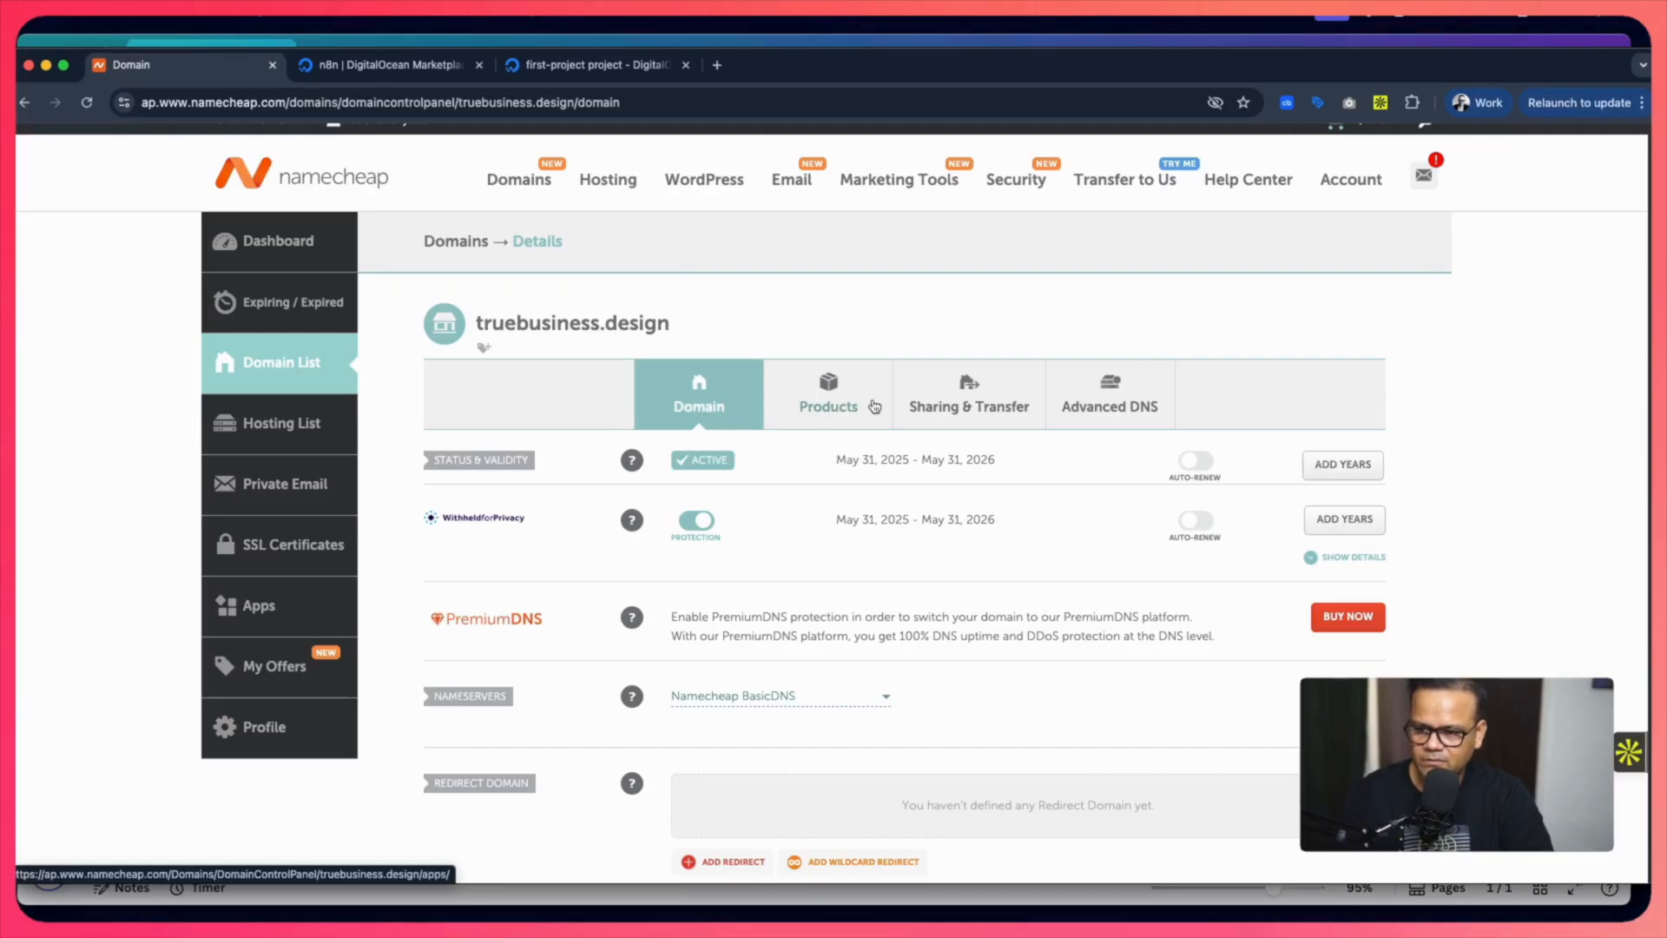
click(1156, 394)
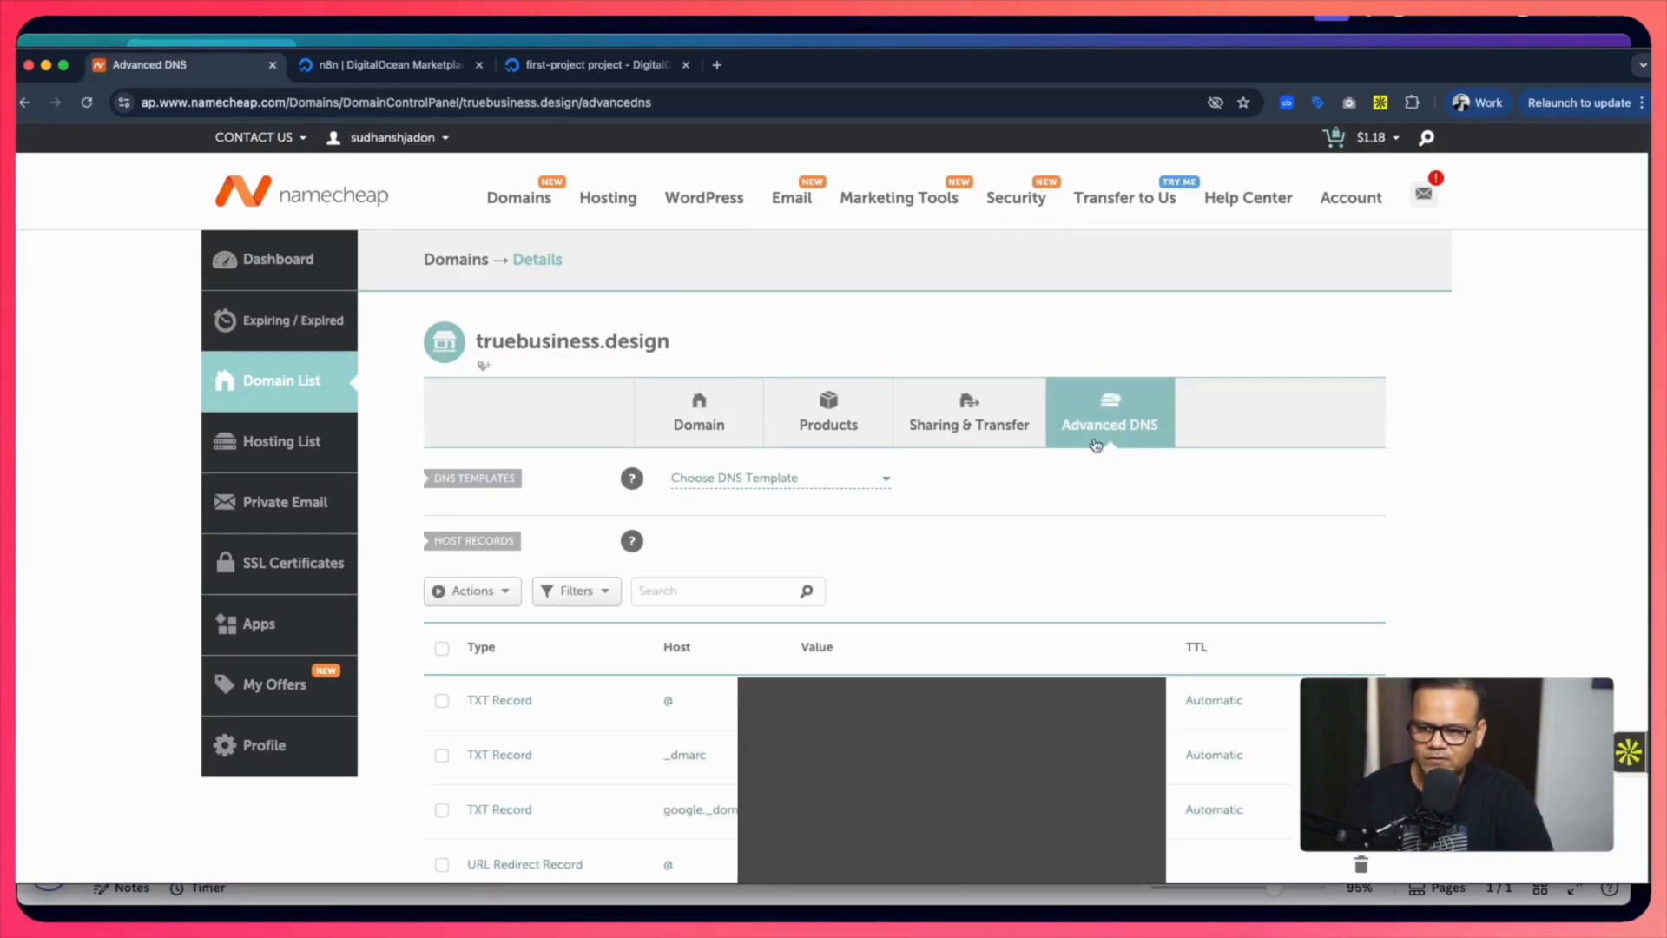
scroll(1372, 517, down, 1)
scroll(1372, 518, down, 5)
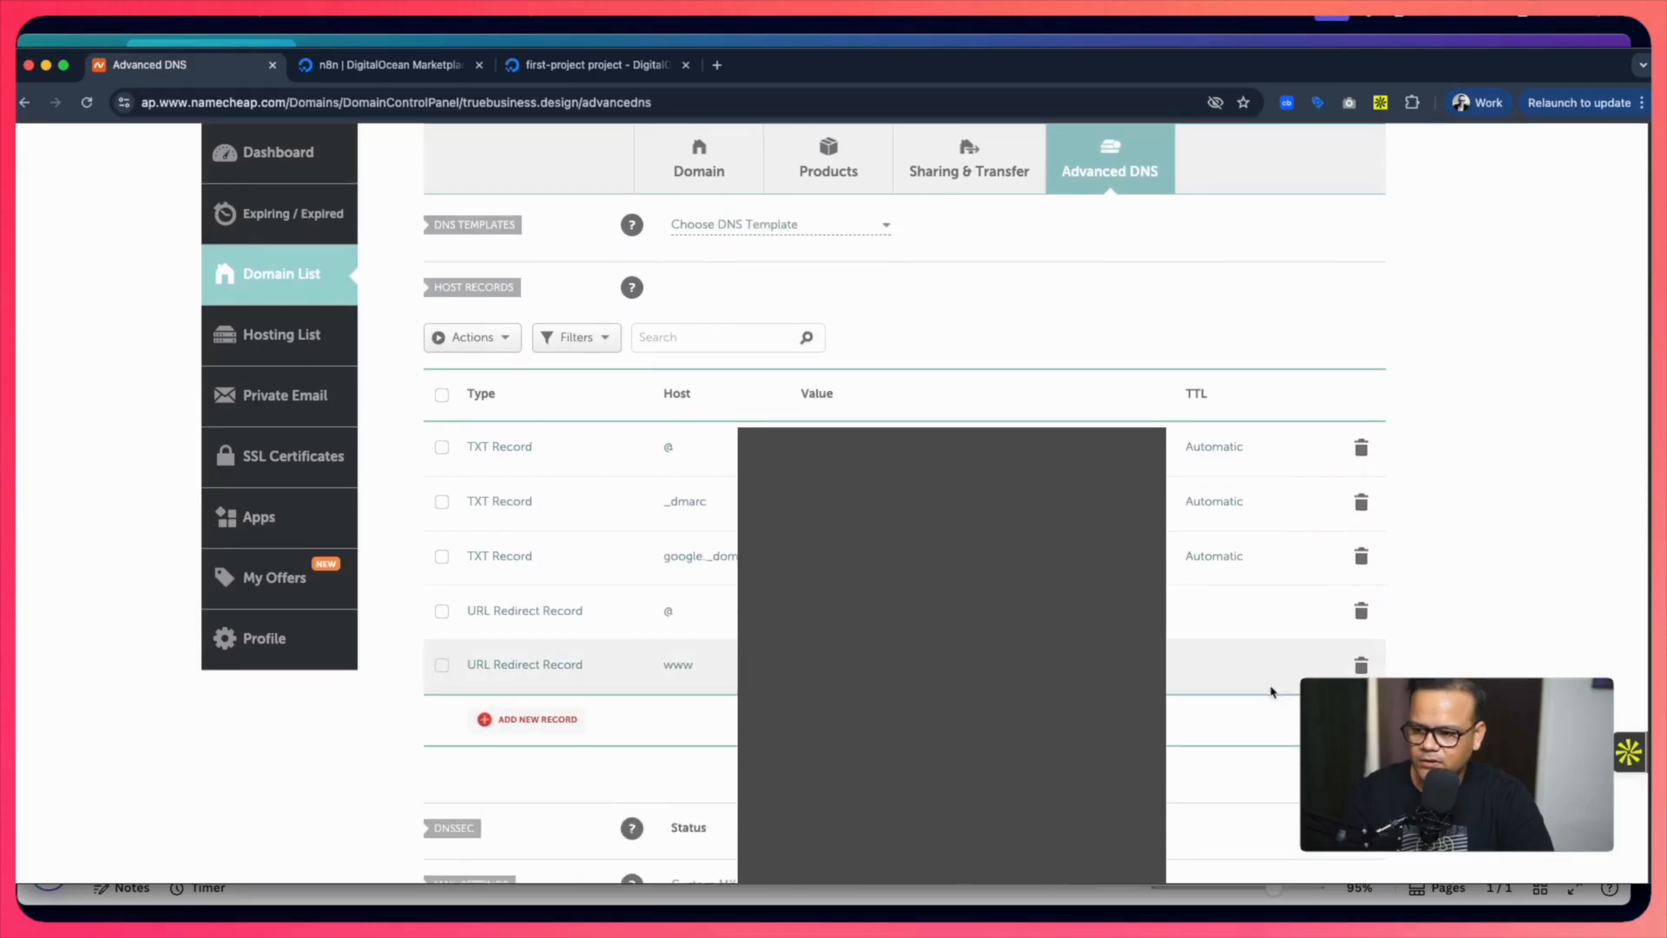
Add a new host record, look through the available record types and choose A Record.
click(531, 719)
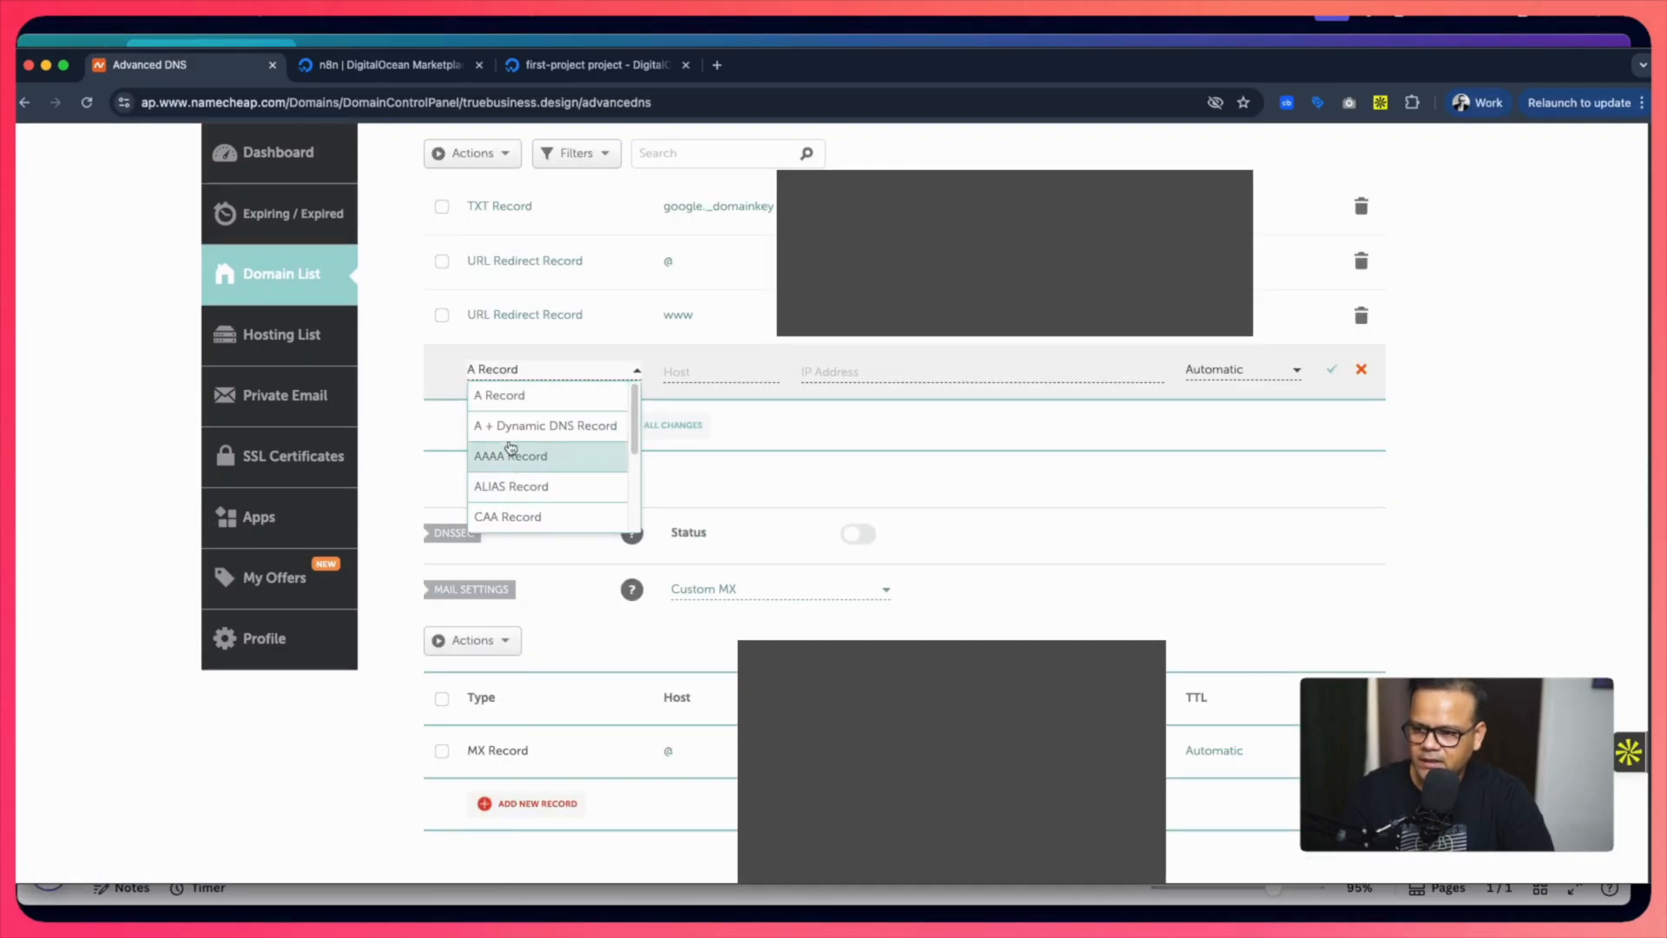
click(515, 408)
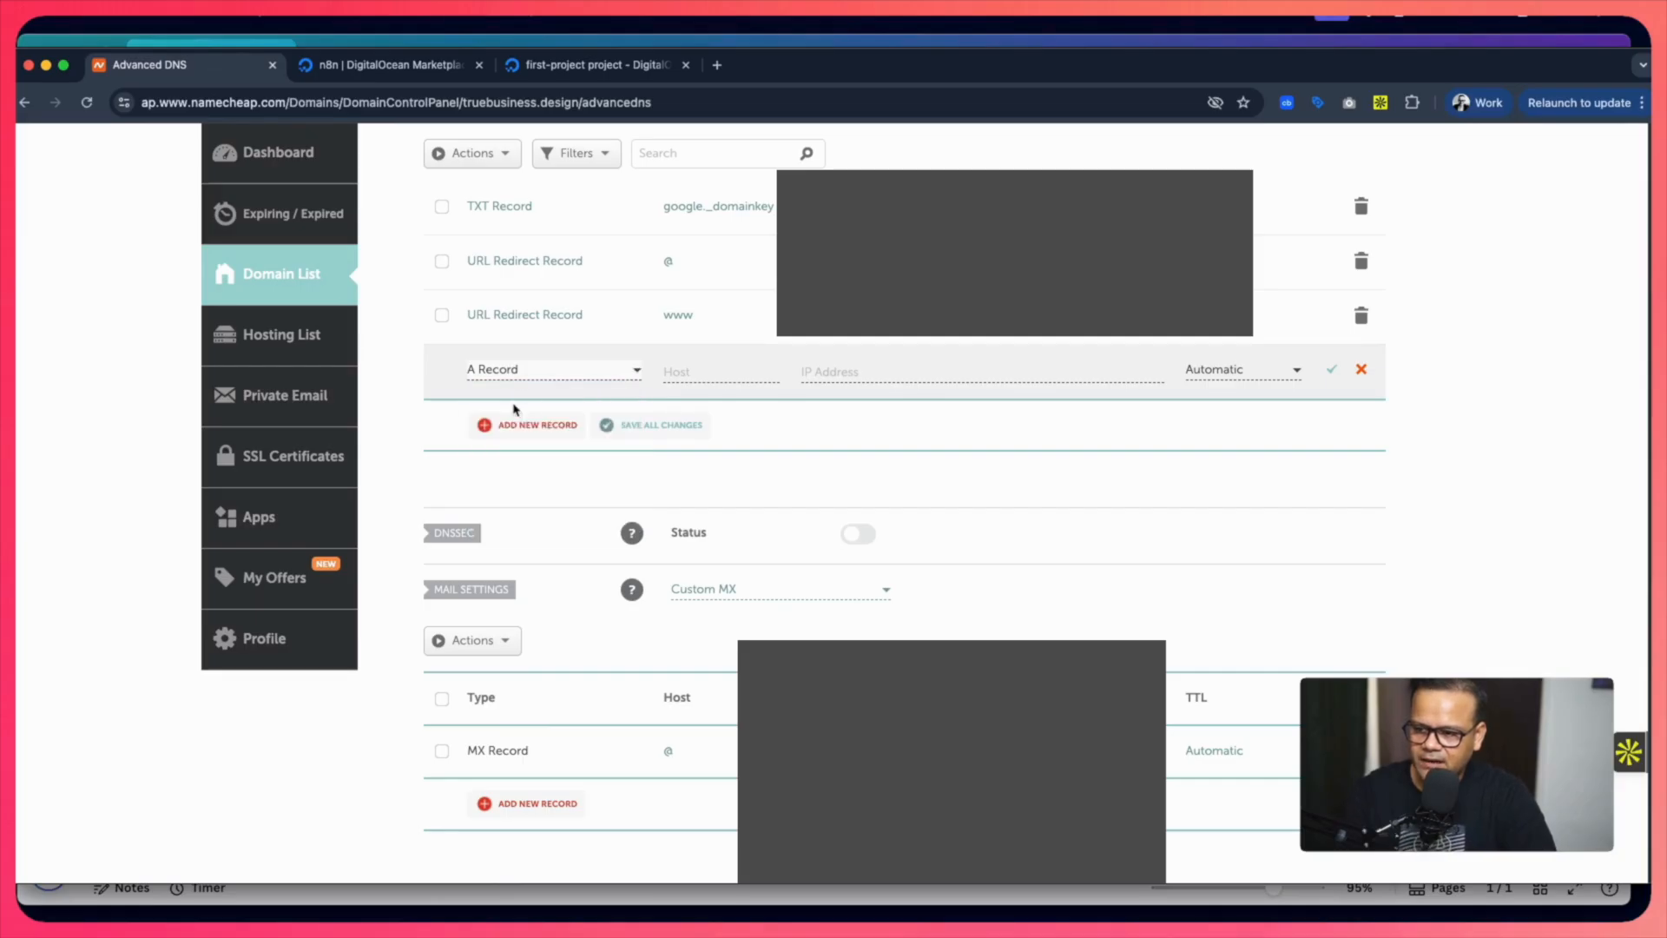
click(523, 381)
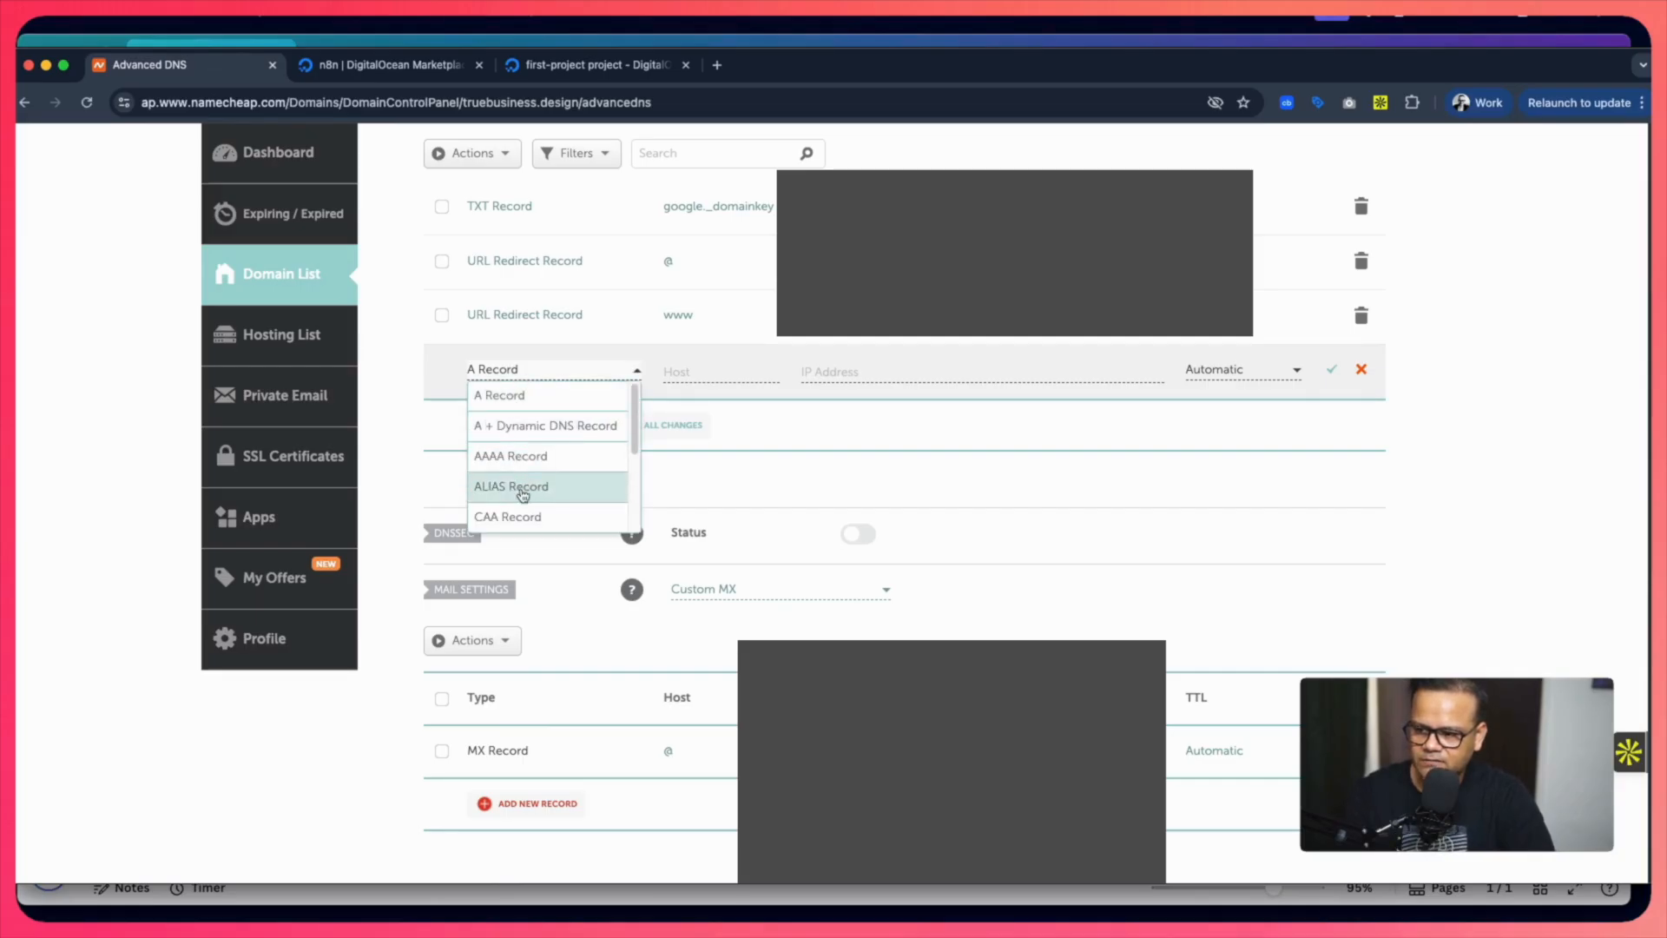
scroll(526, 521, down, 1)
scroll(526, 521, down, 1)
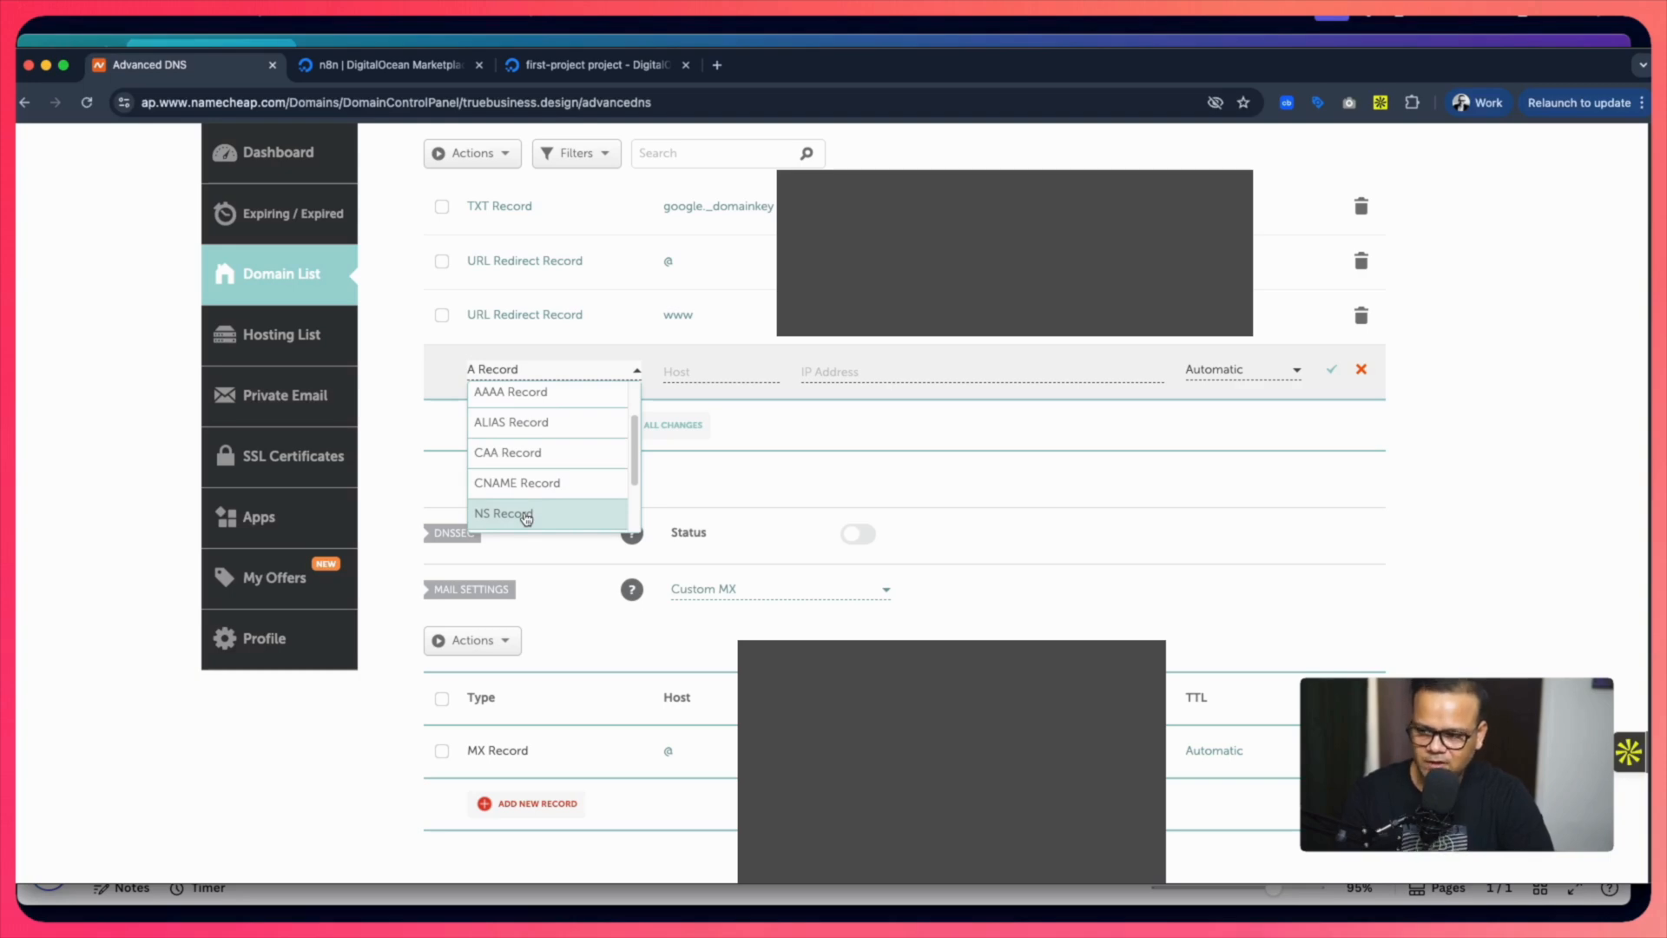
scroll(534, 499, down, 3)
scroll(533, 408, up, 5)
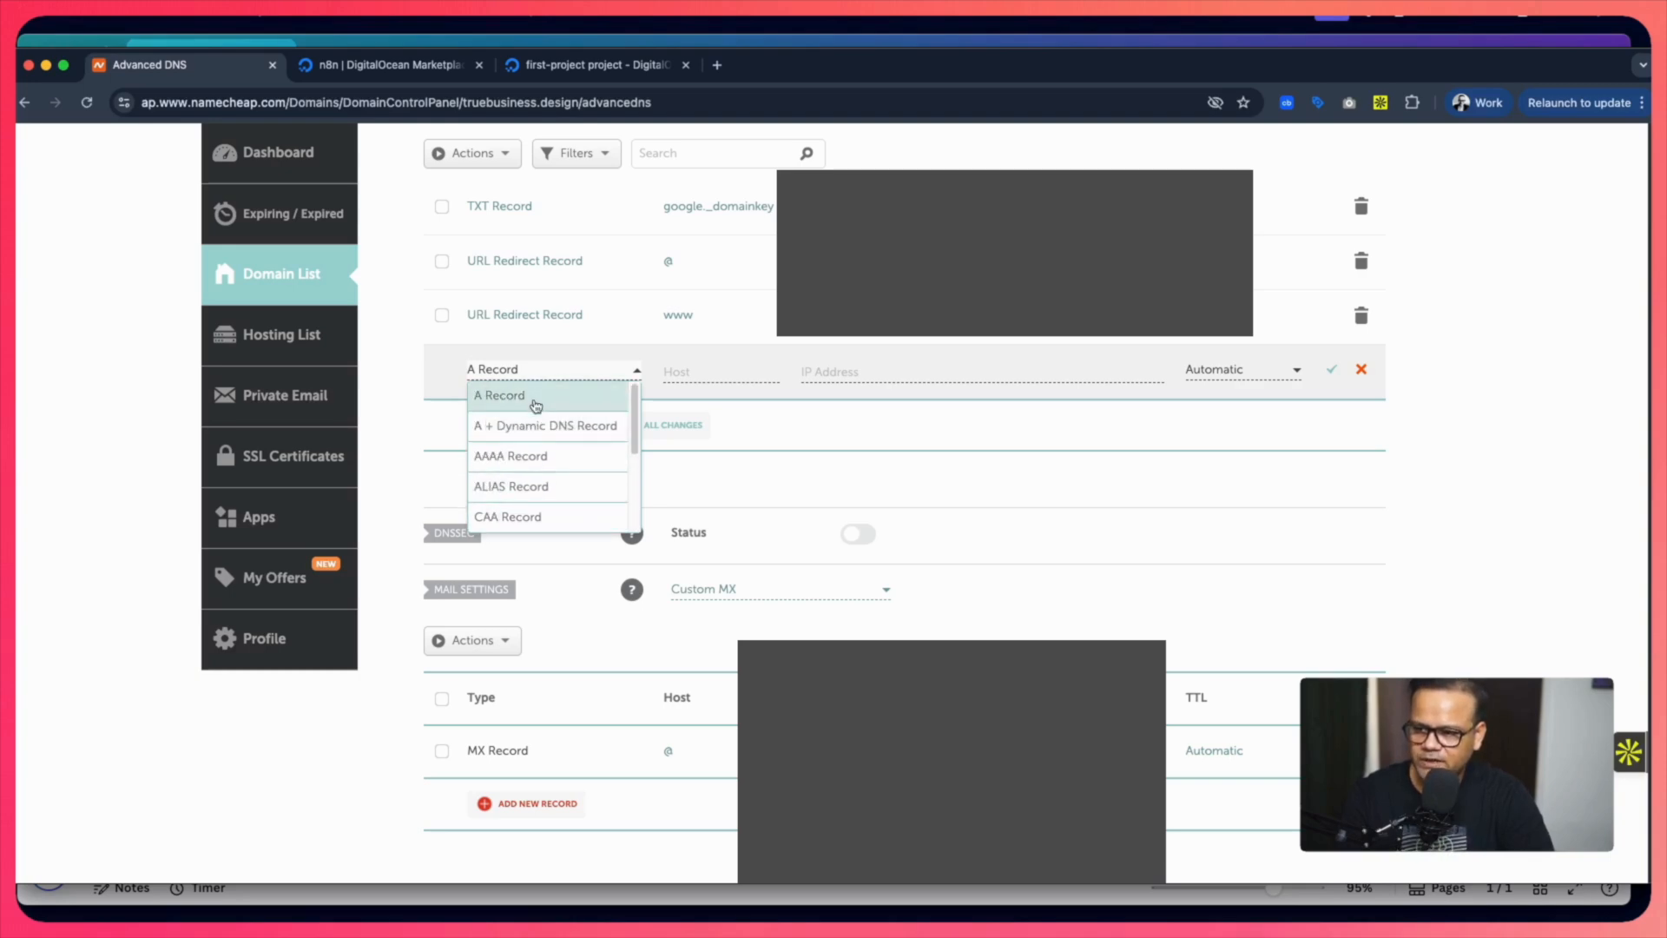
click(535, 402)
Set the new A Record's host to n8n and paste the droplet's copied IP address as its value.
click(715, 374)
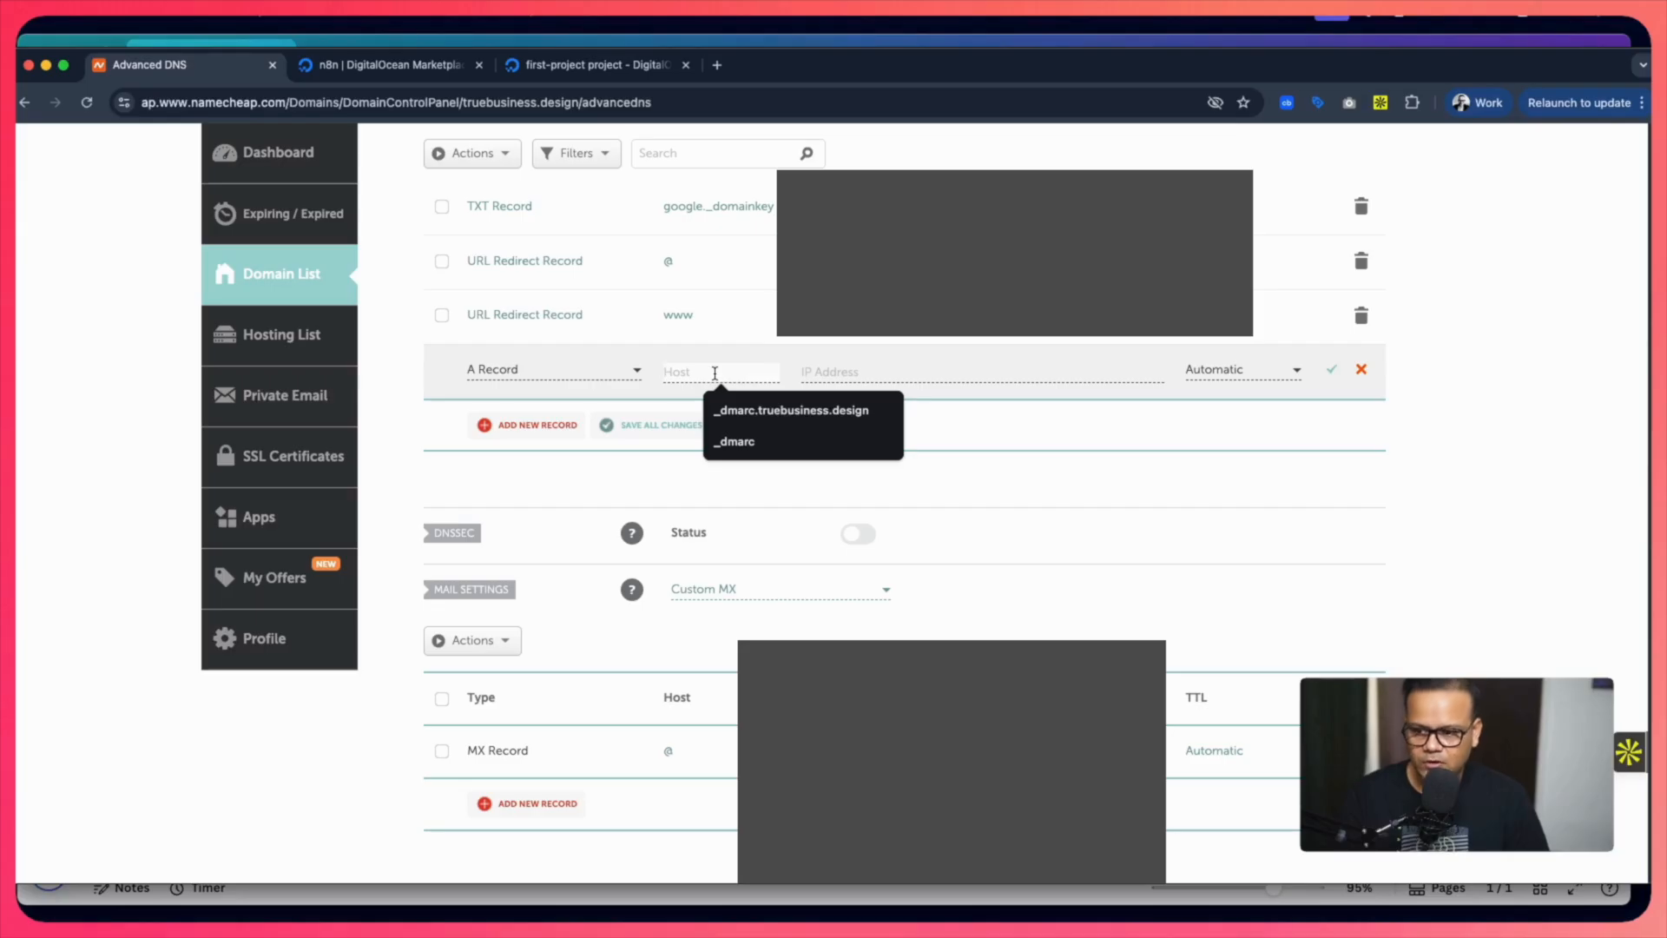
click(964, 500)
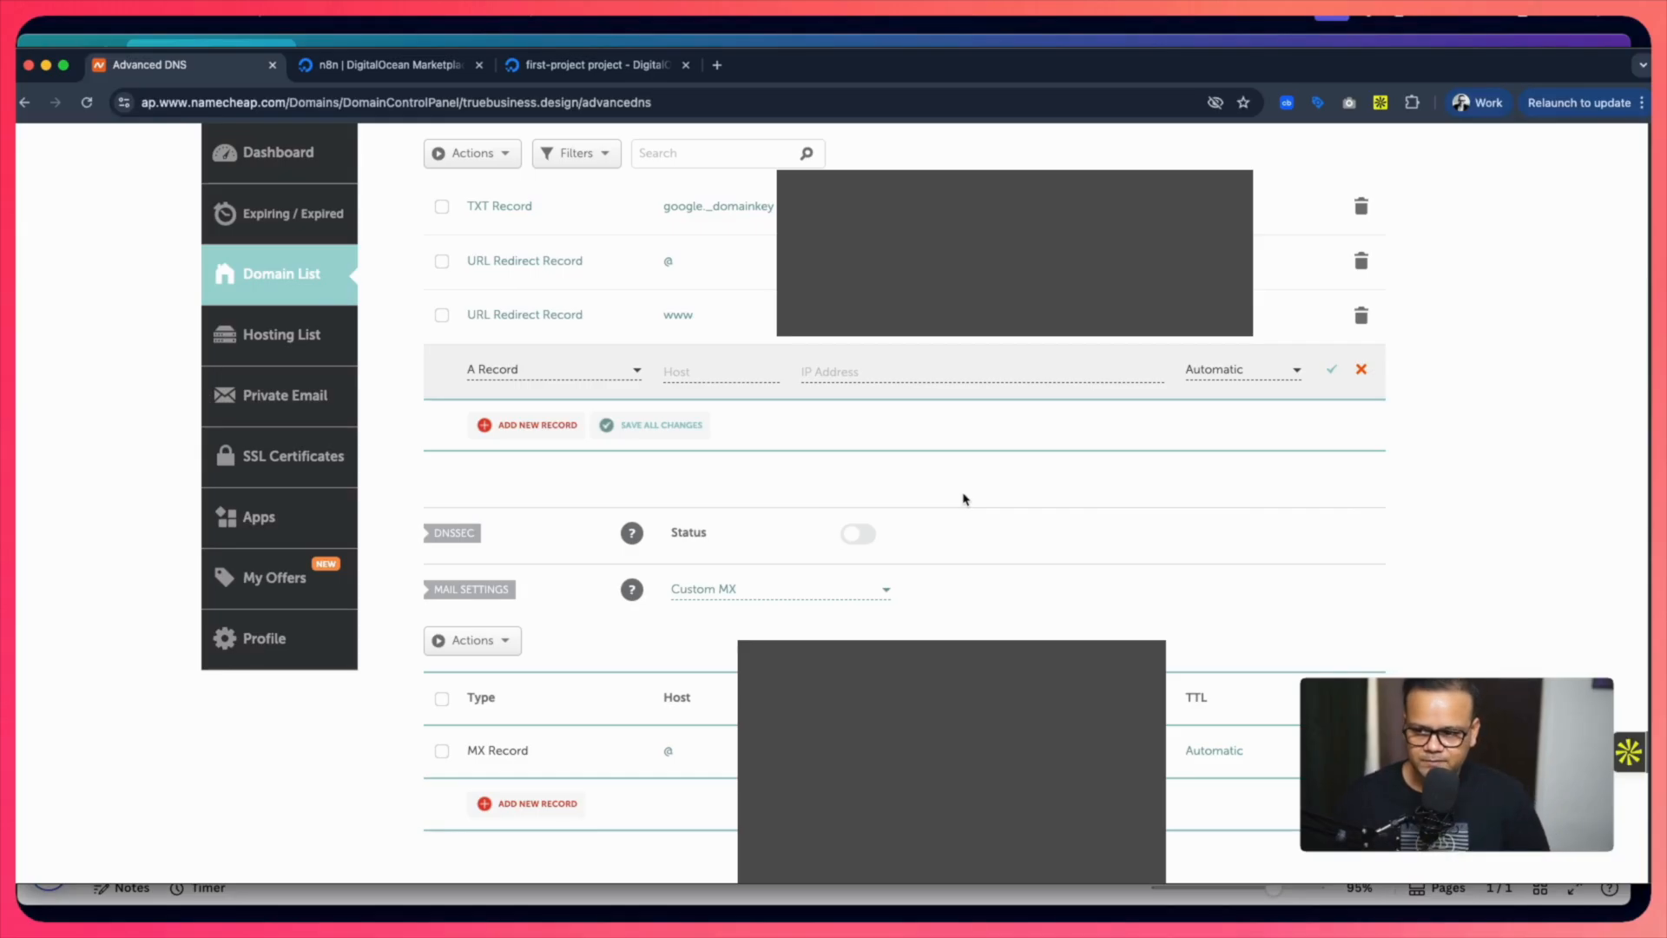
click(686, 371)
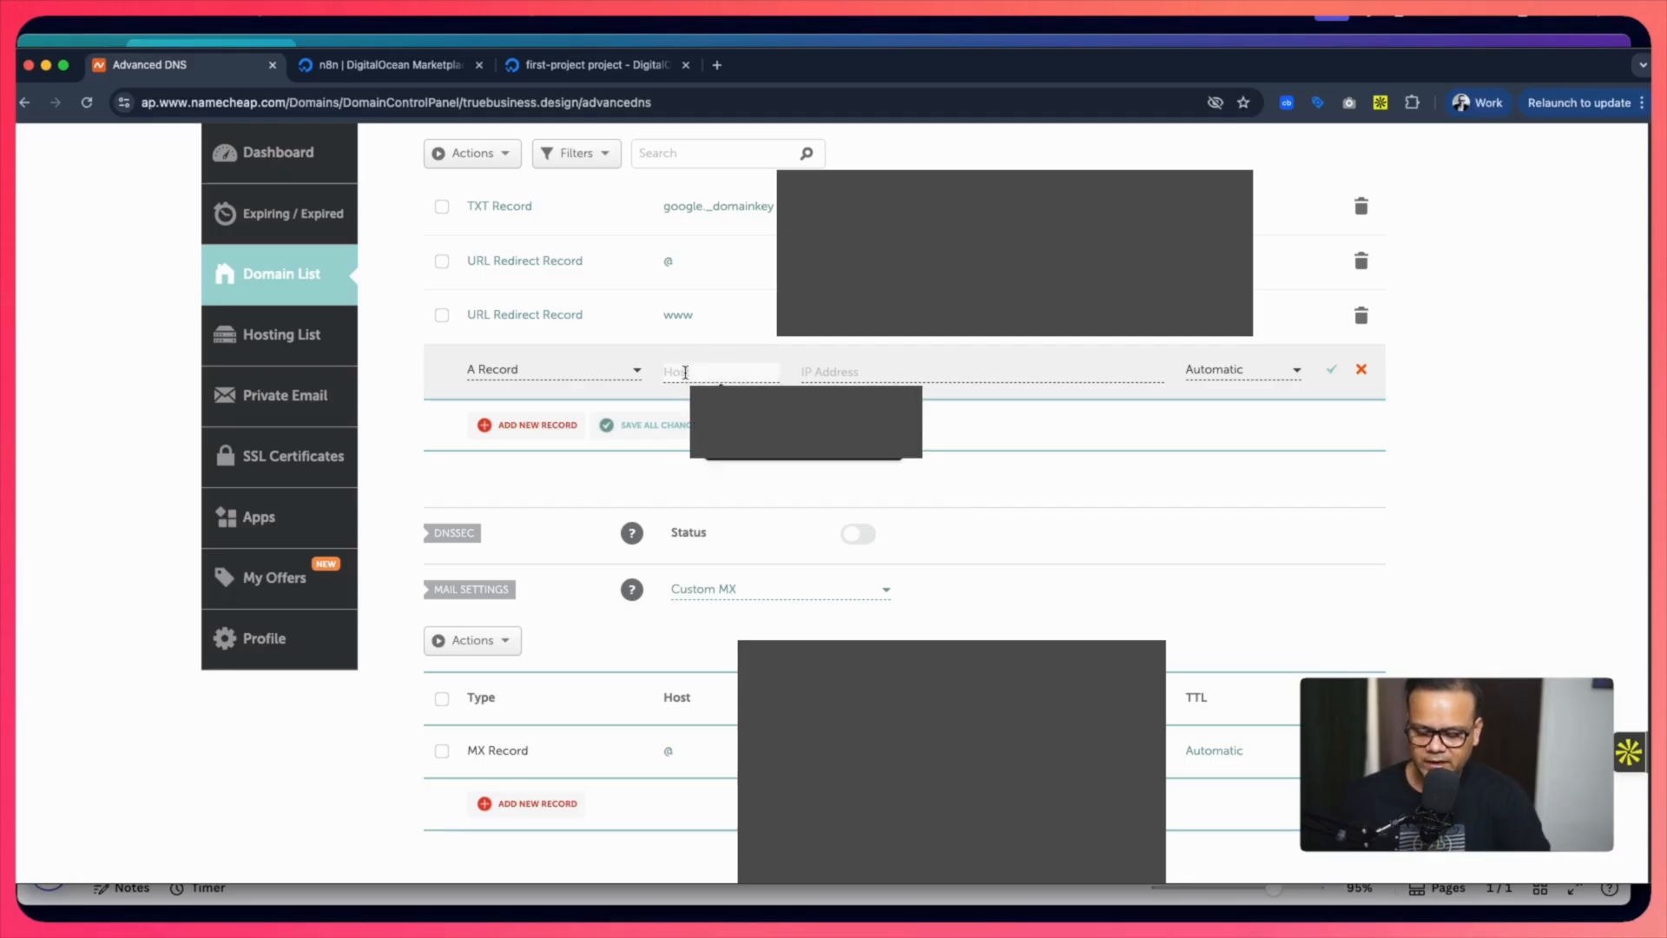
text(n8n)
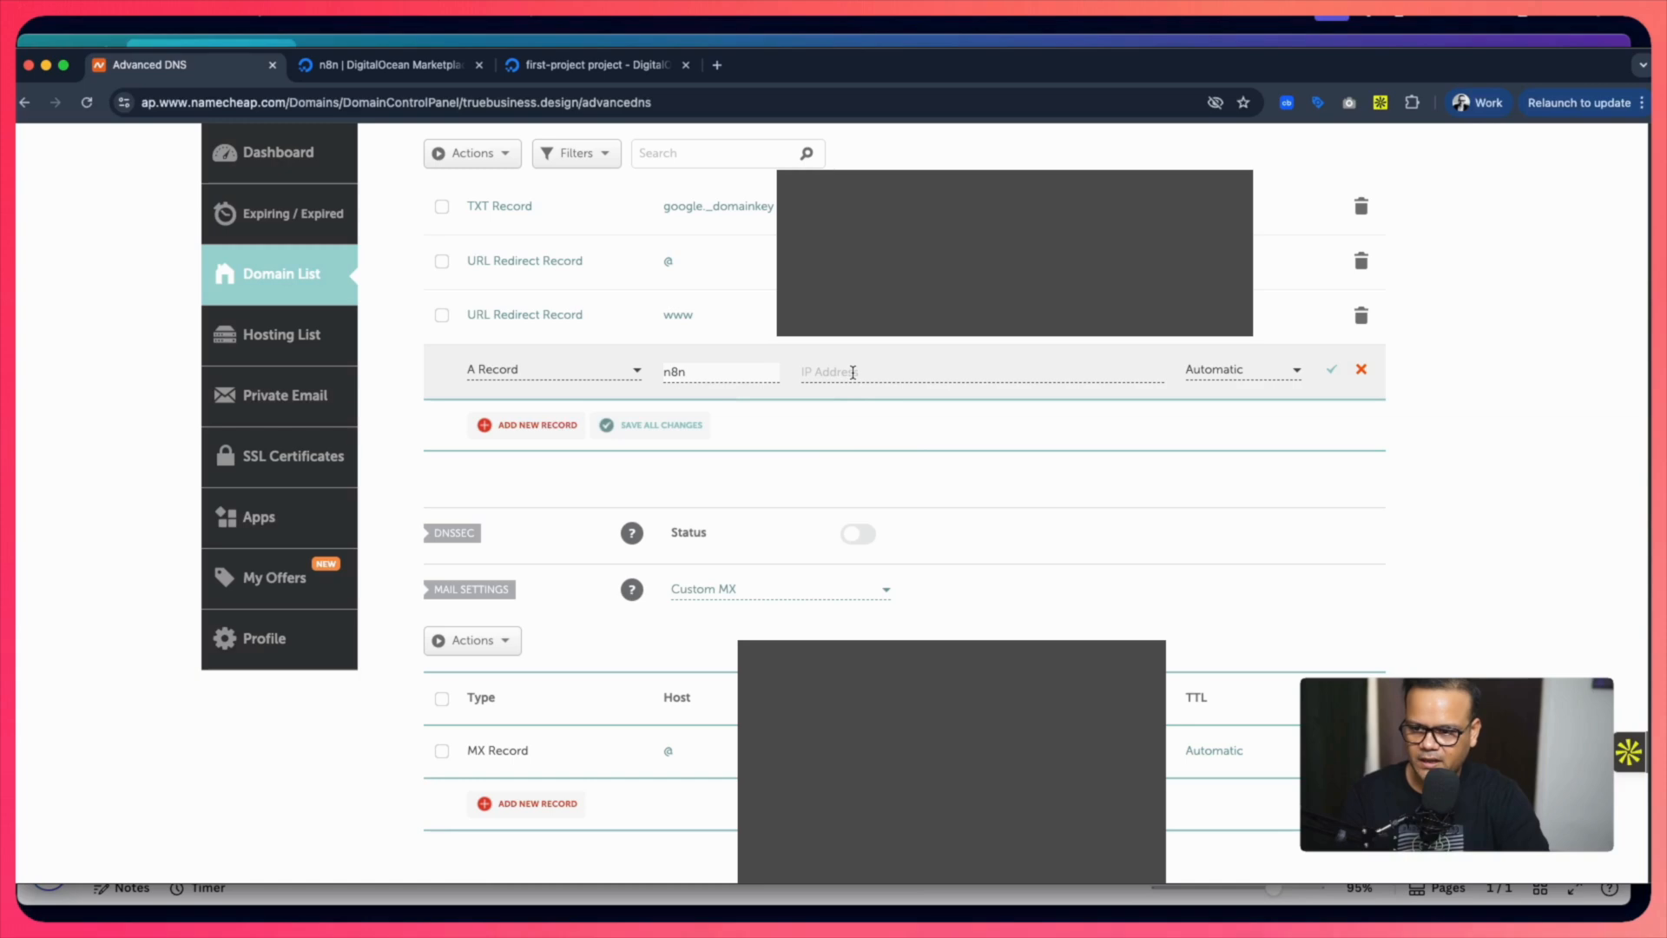
click(853, 372)
key(super+v)
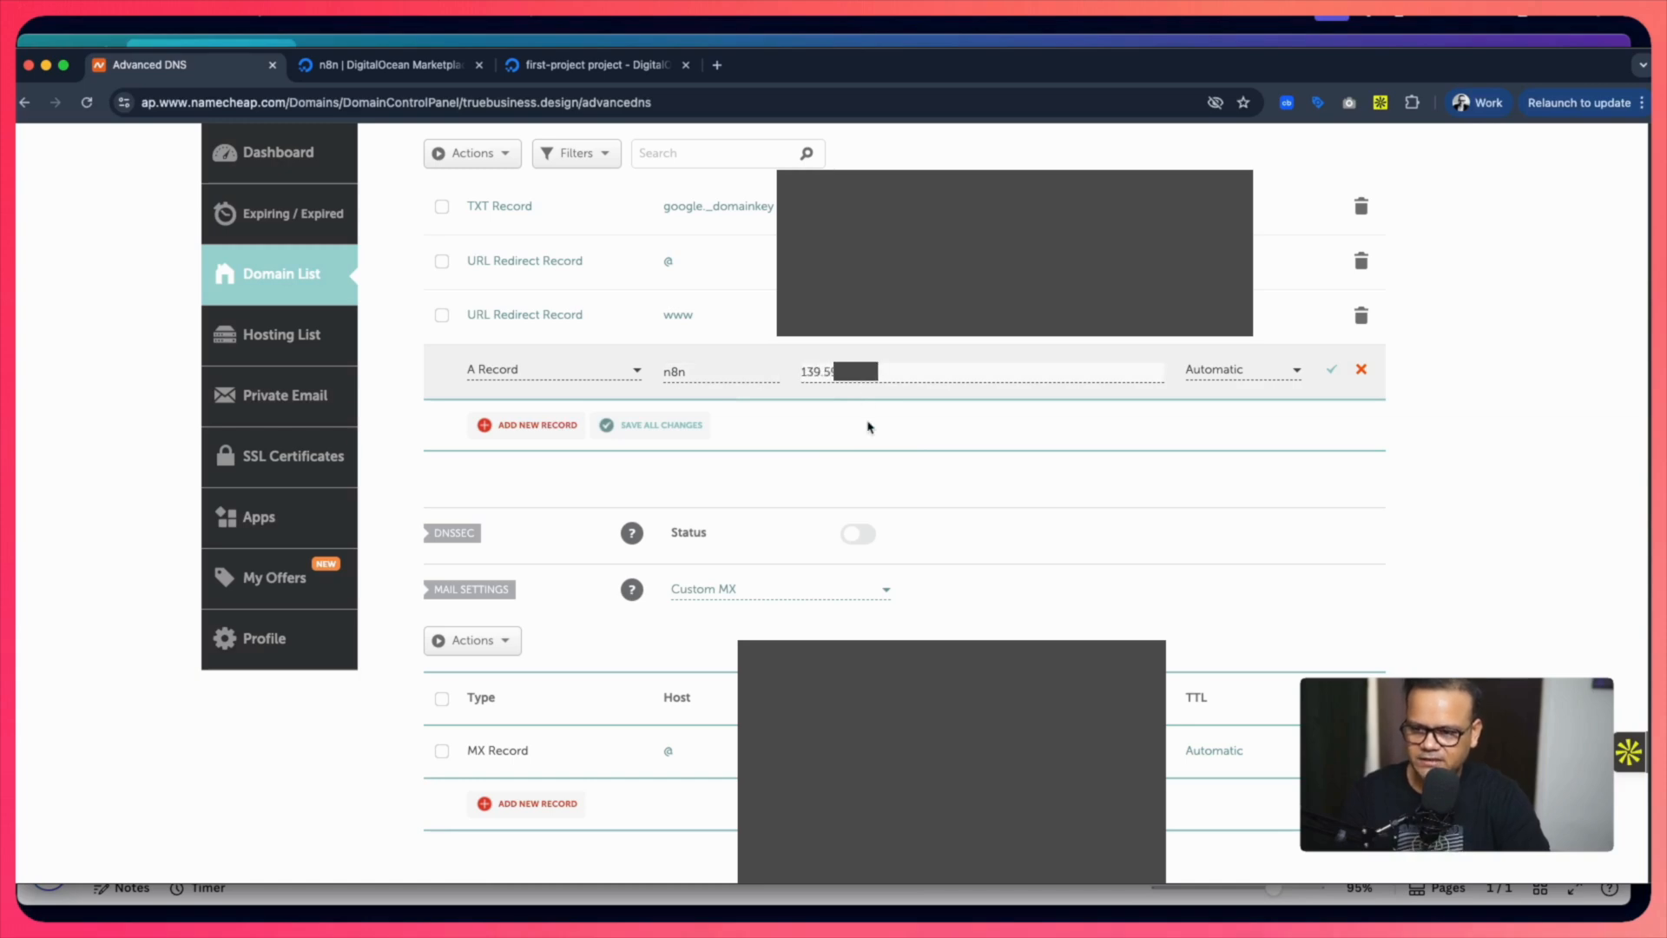
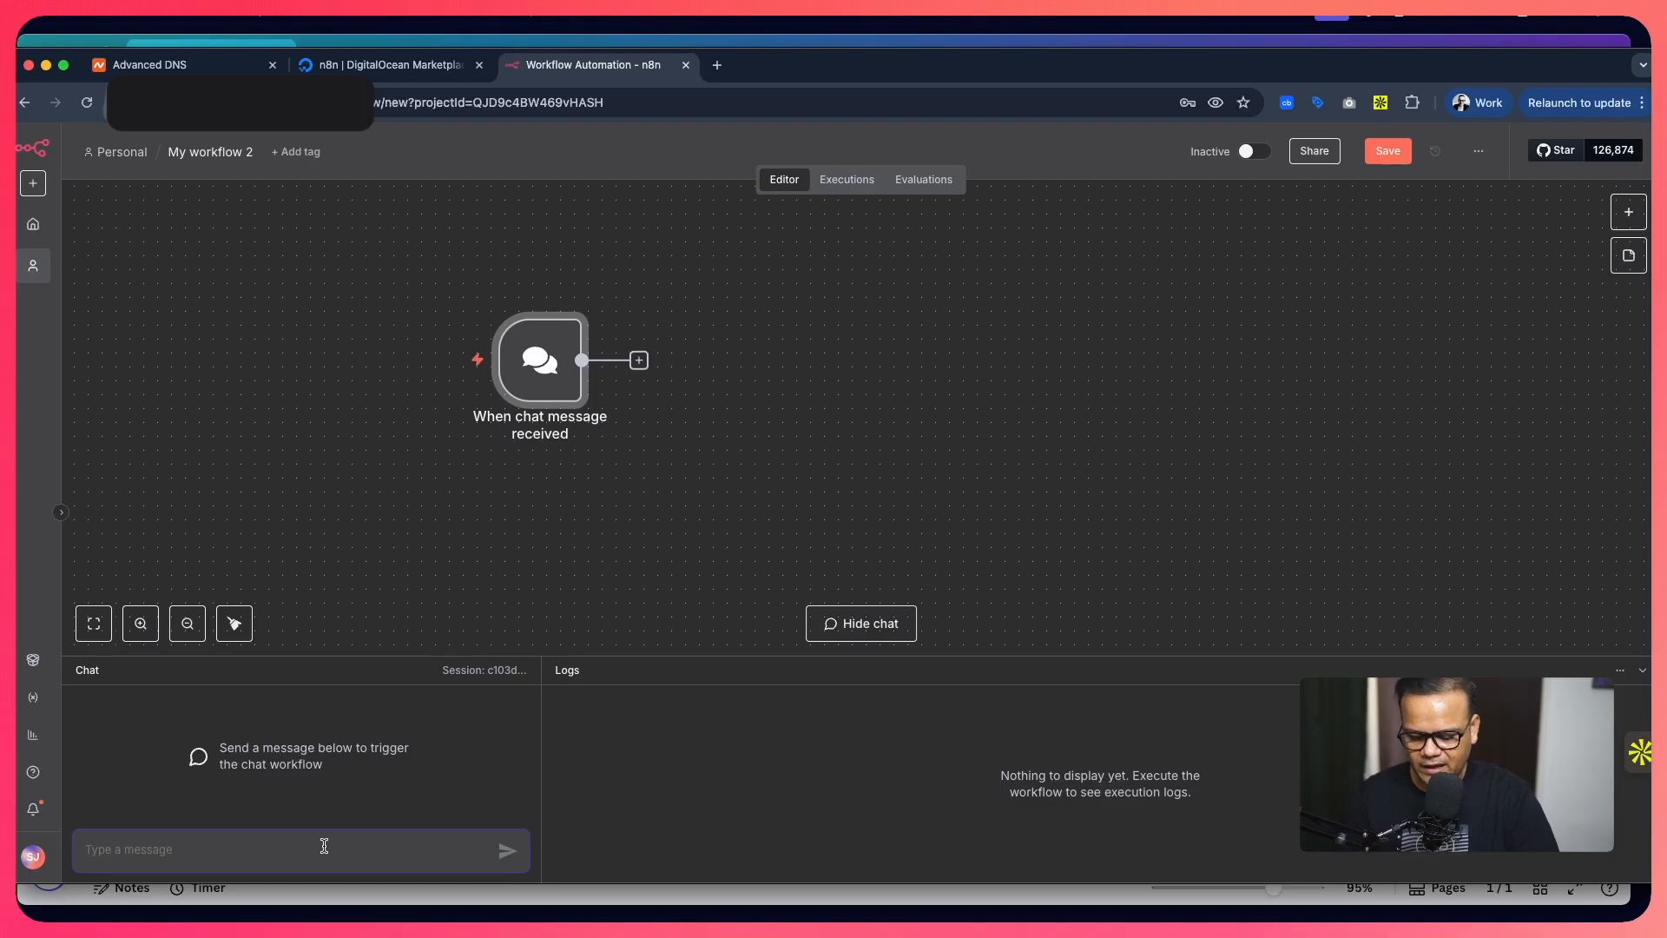
Send the message "hi" in the n8n workflow chat and examine the session ID in the trigger's response.
key(Return)
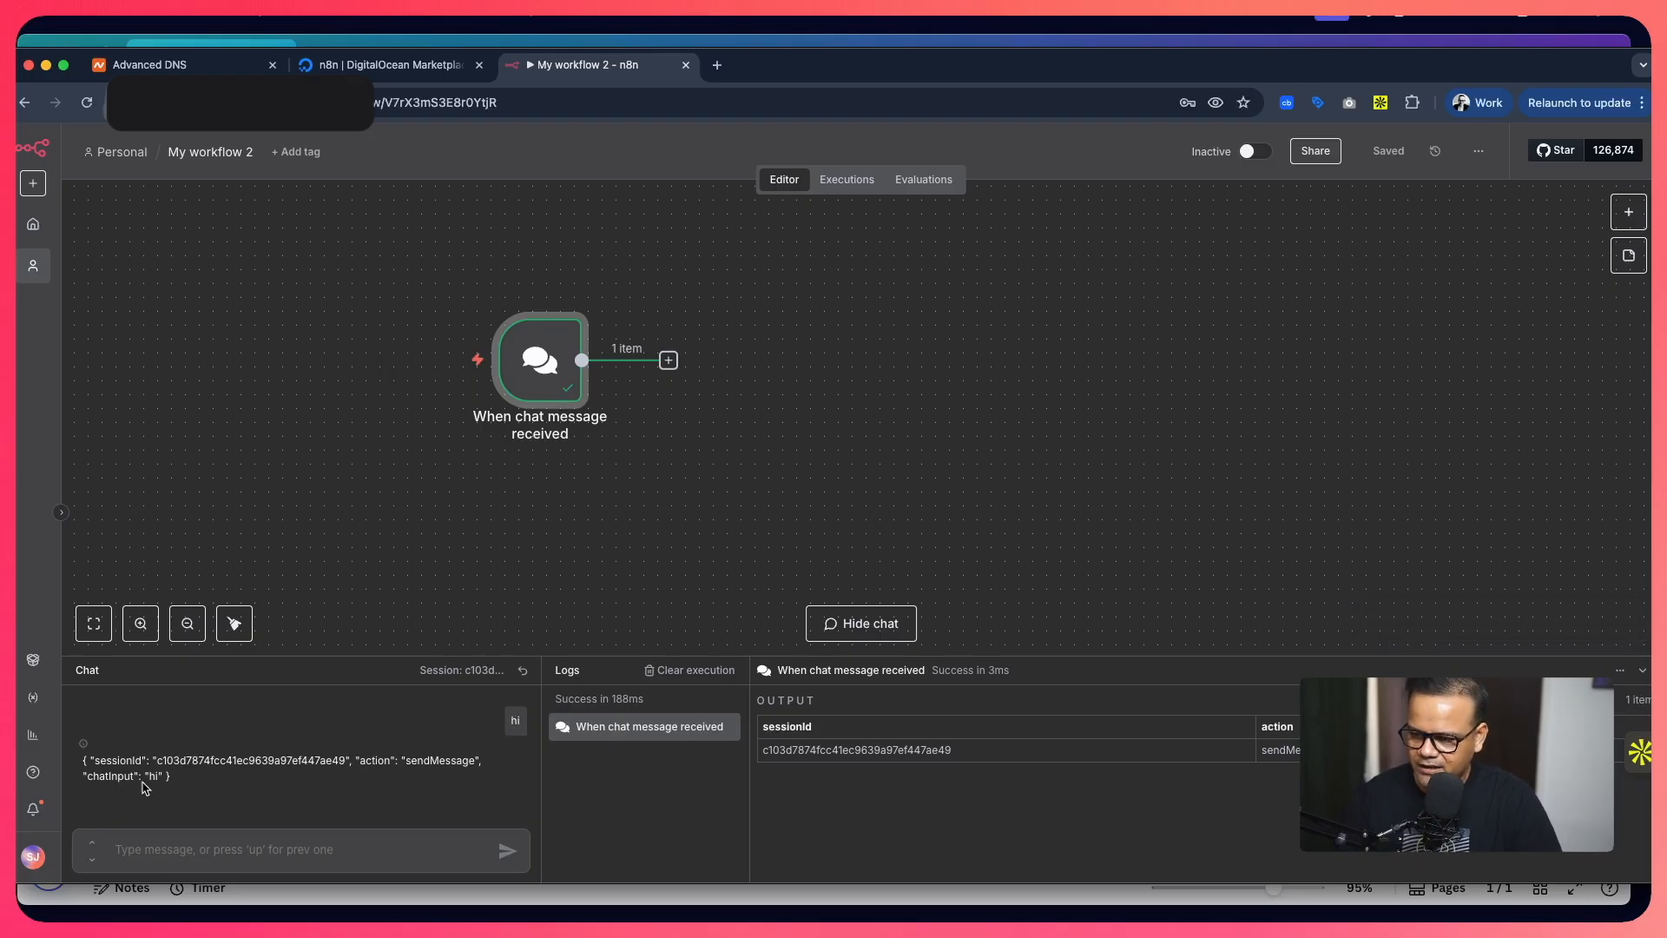
drag(117, 760, 351, 755)
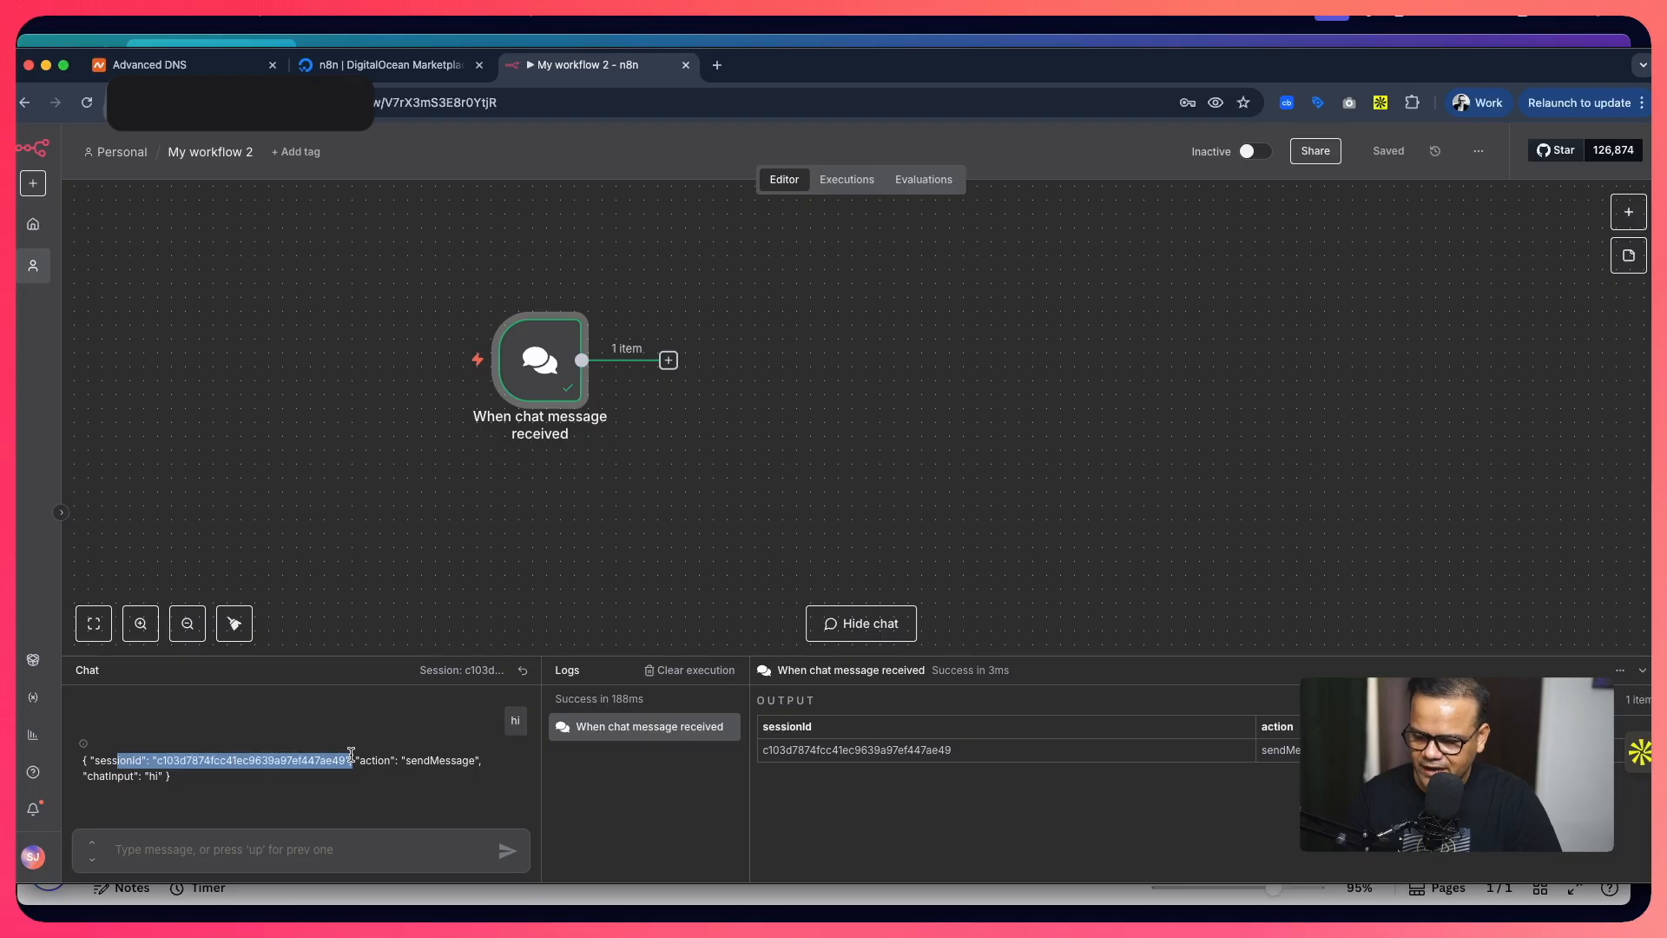
click(361, 755)
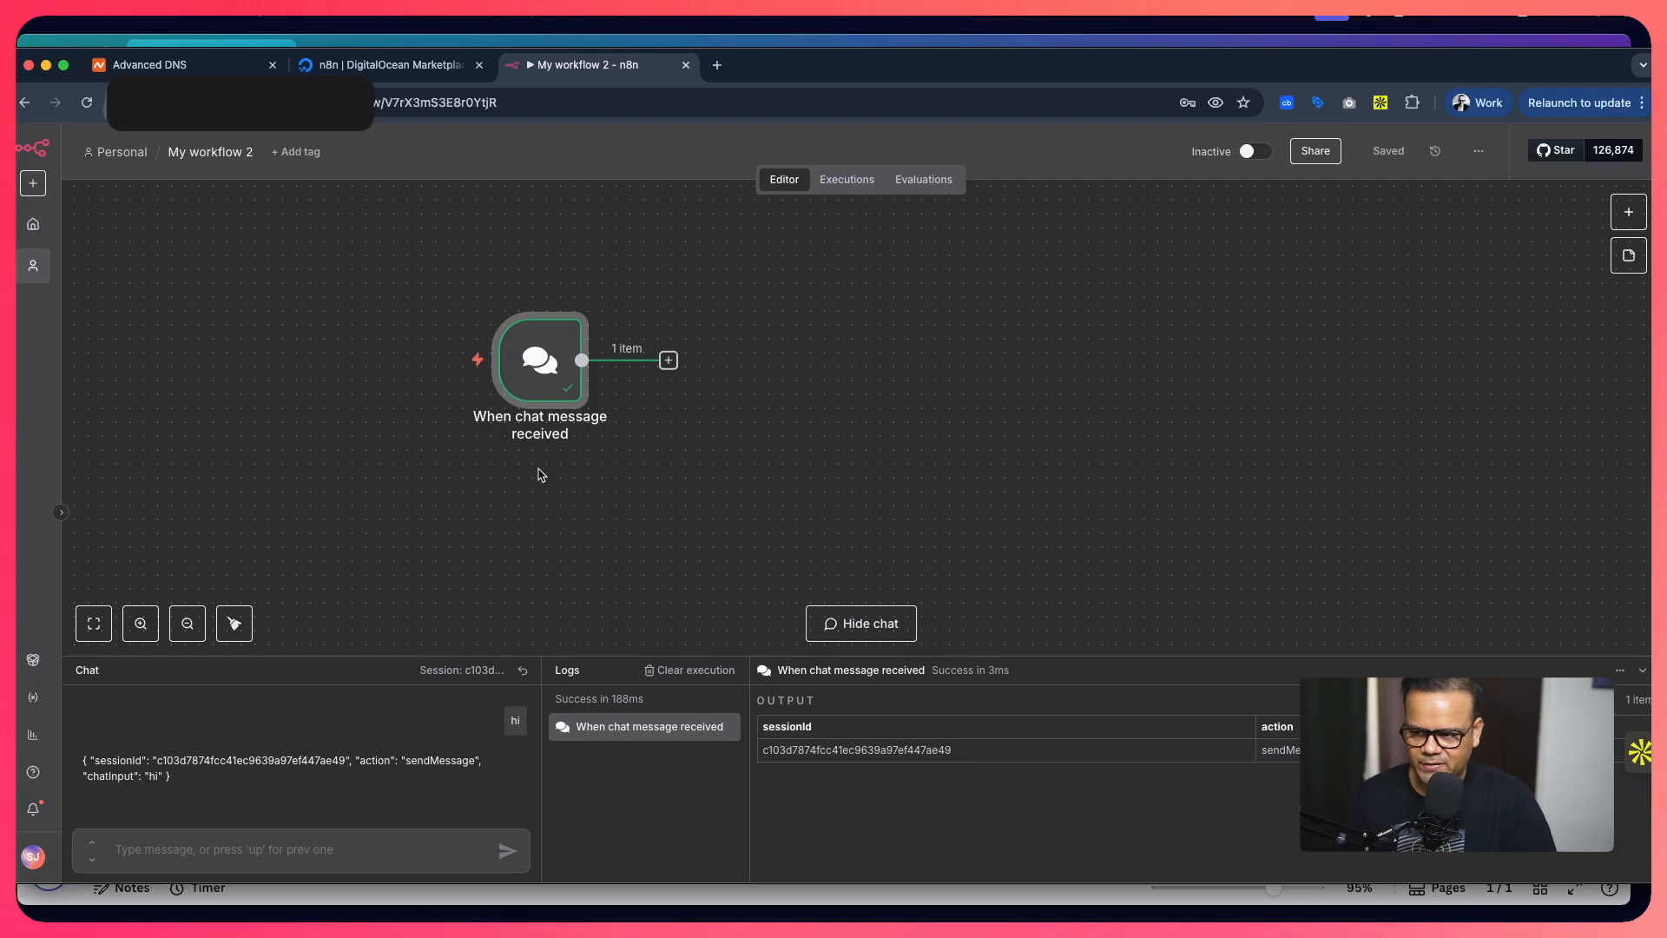
Add an AI Agent node after the chat trigger, return to the canvas and move the node slightly up and right.
click(669, 360)
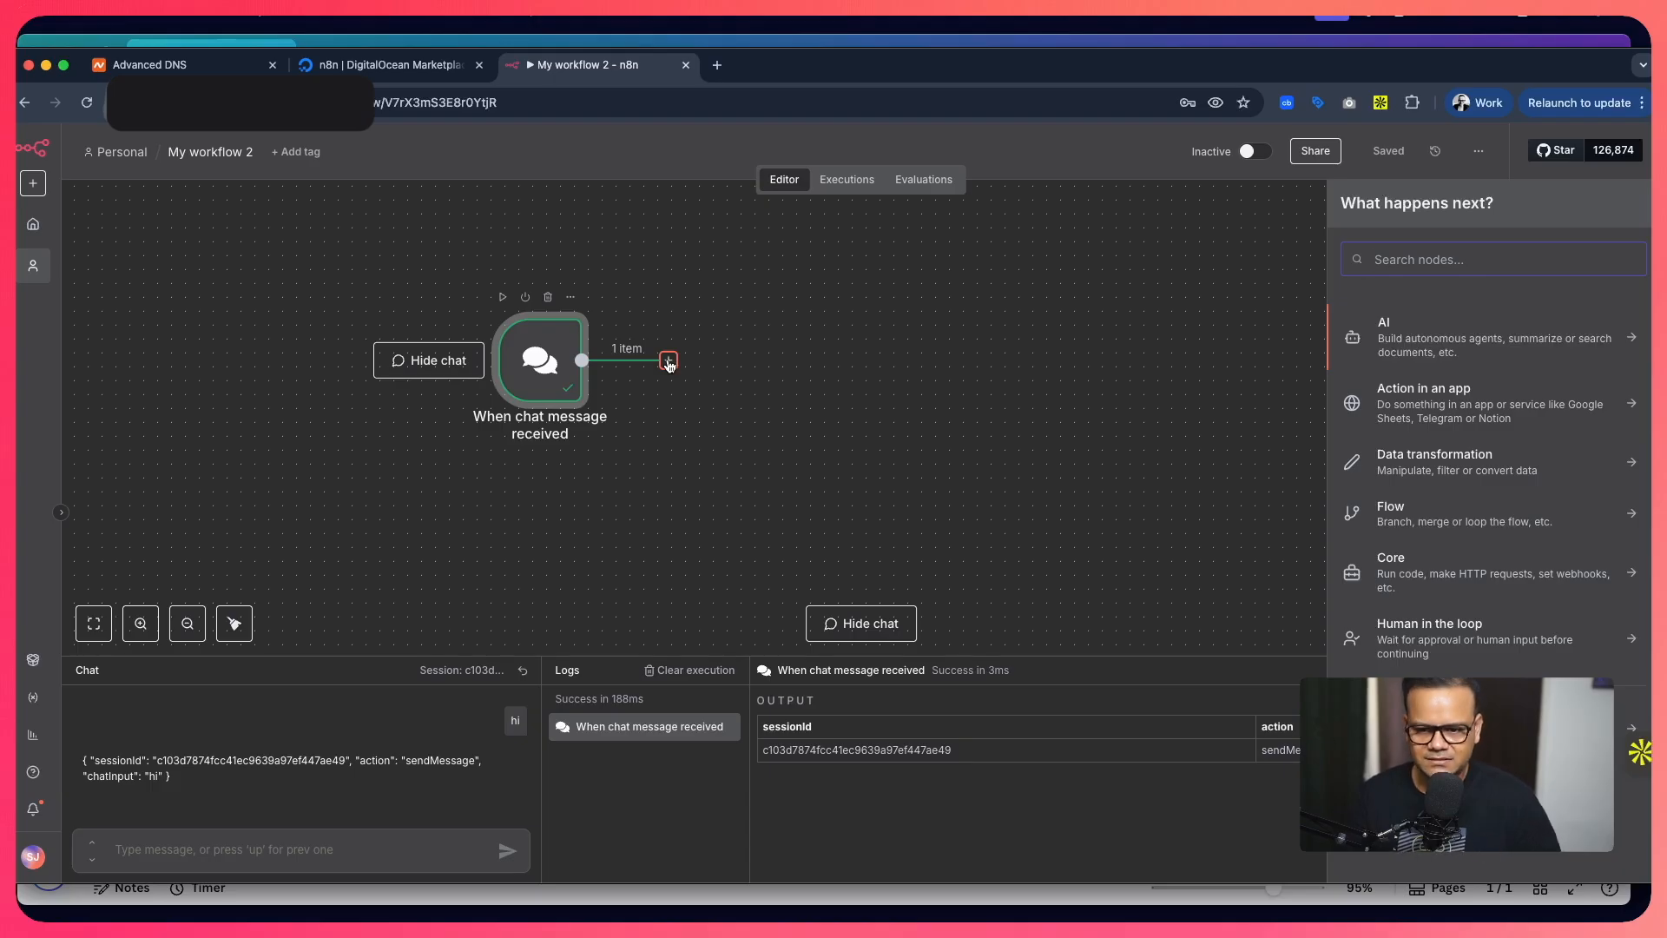
text(ai agent)
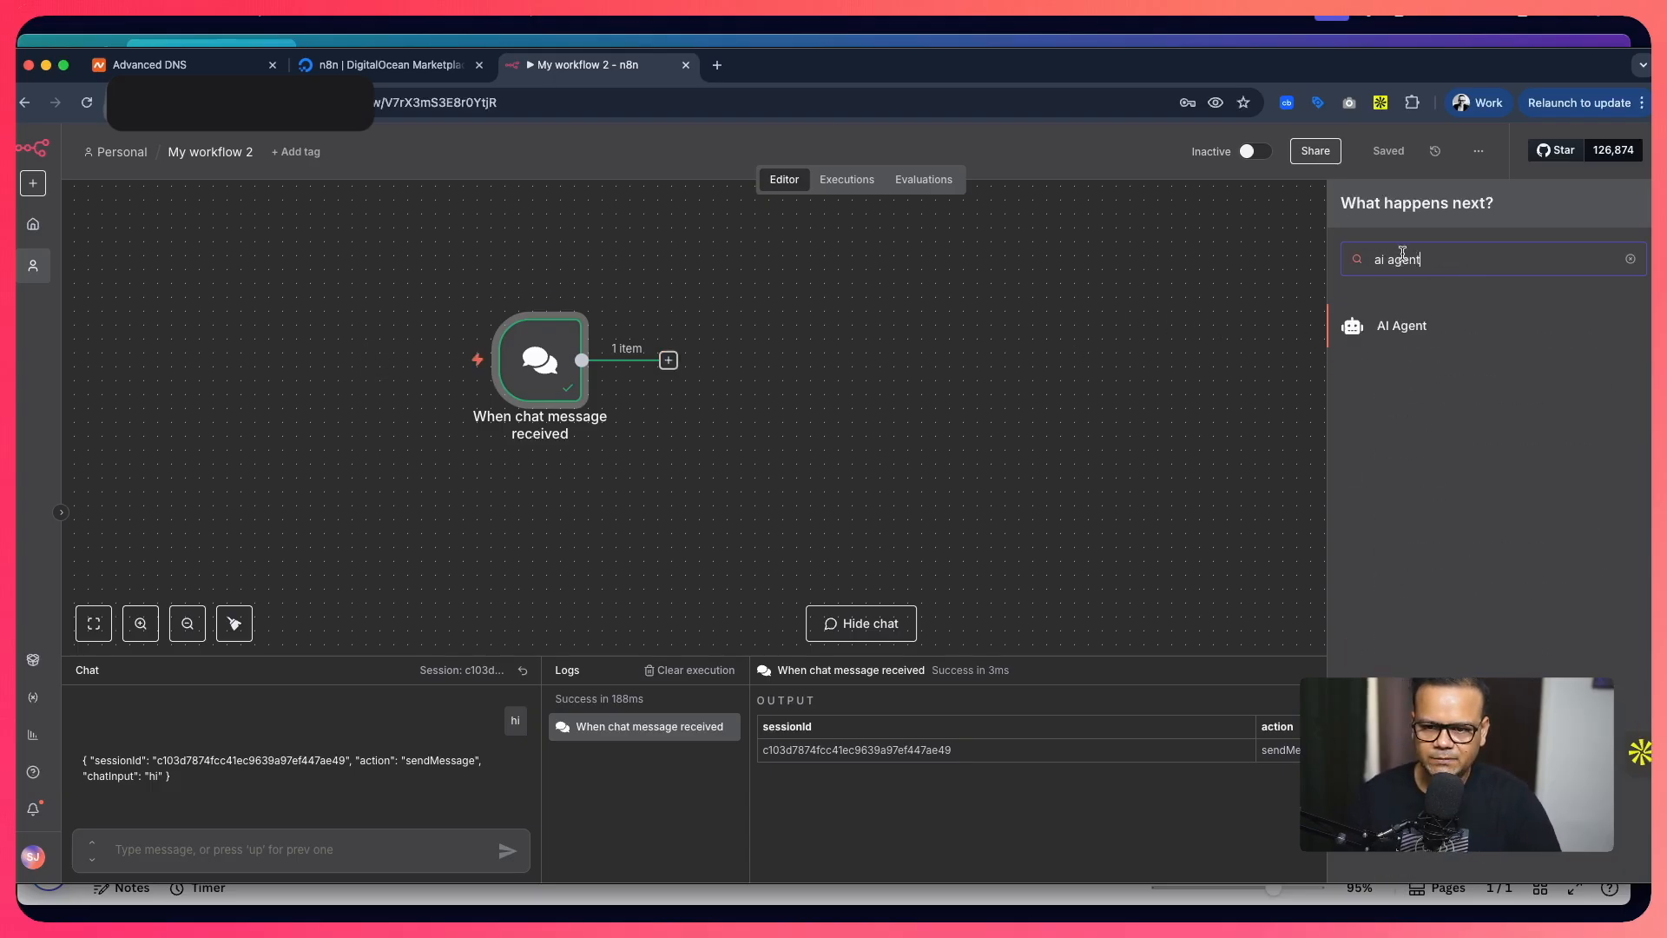
click(1409, 335)
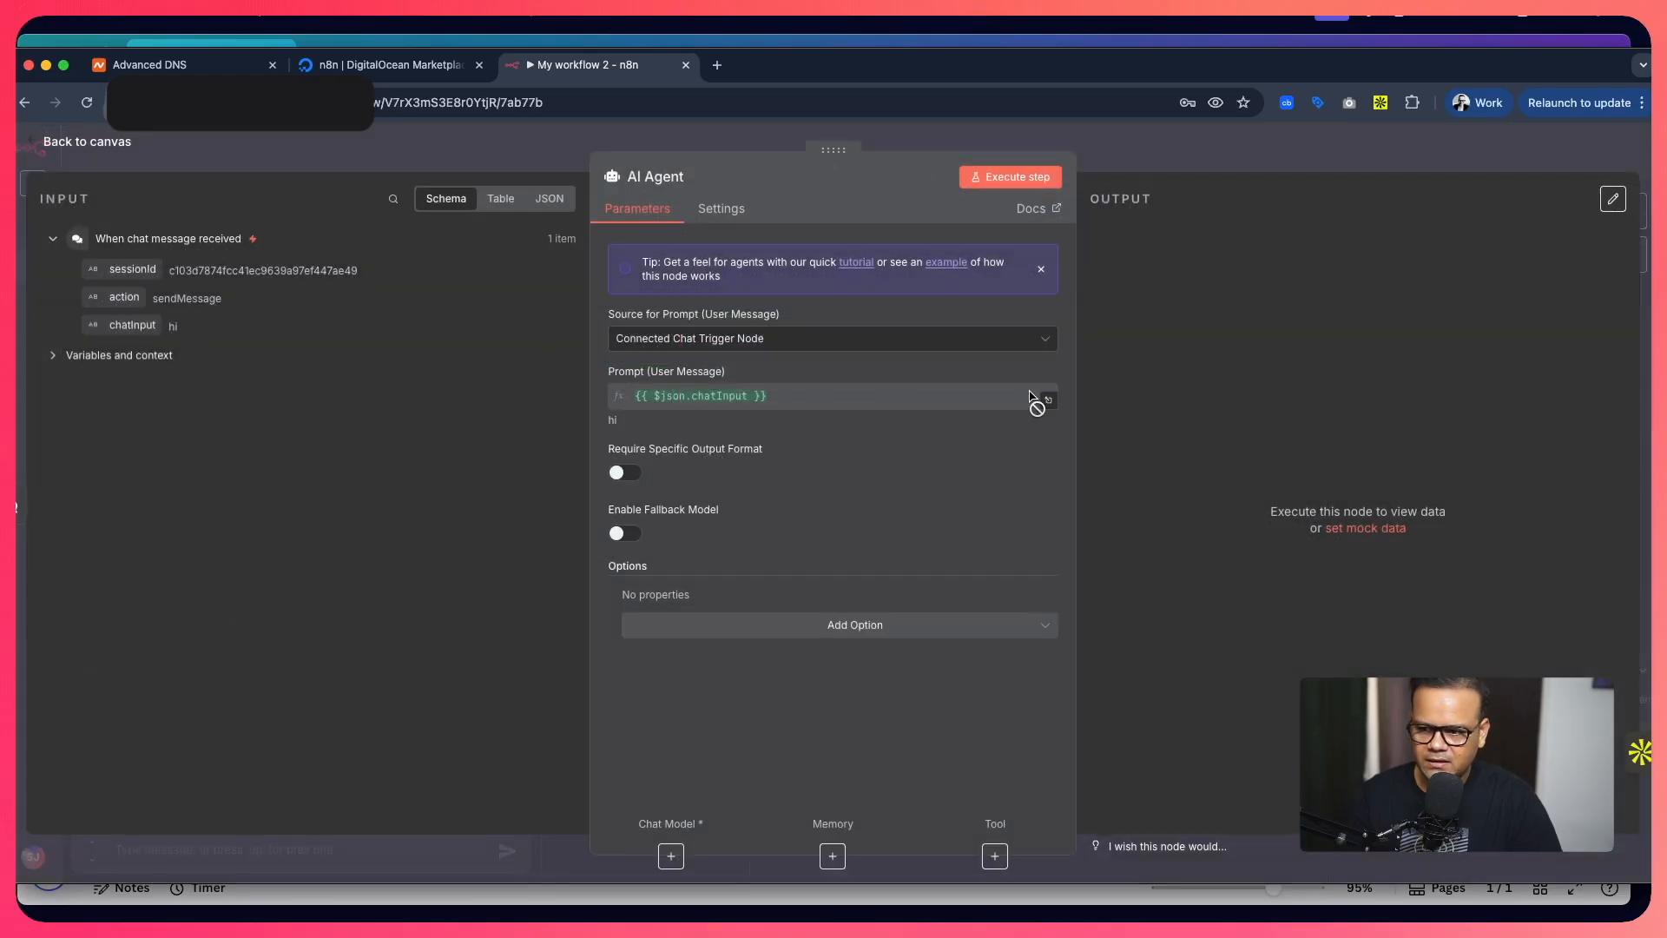
click(47, 145)
drag(833, 390, 875, 335)
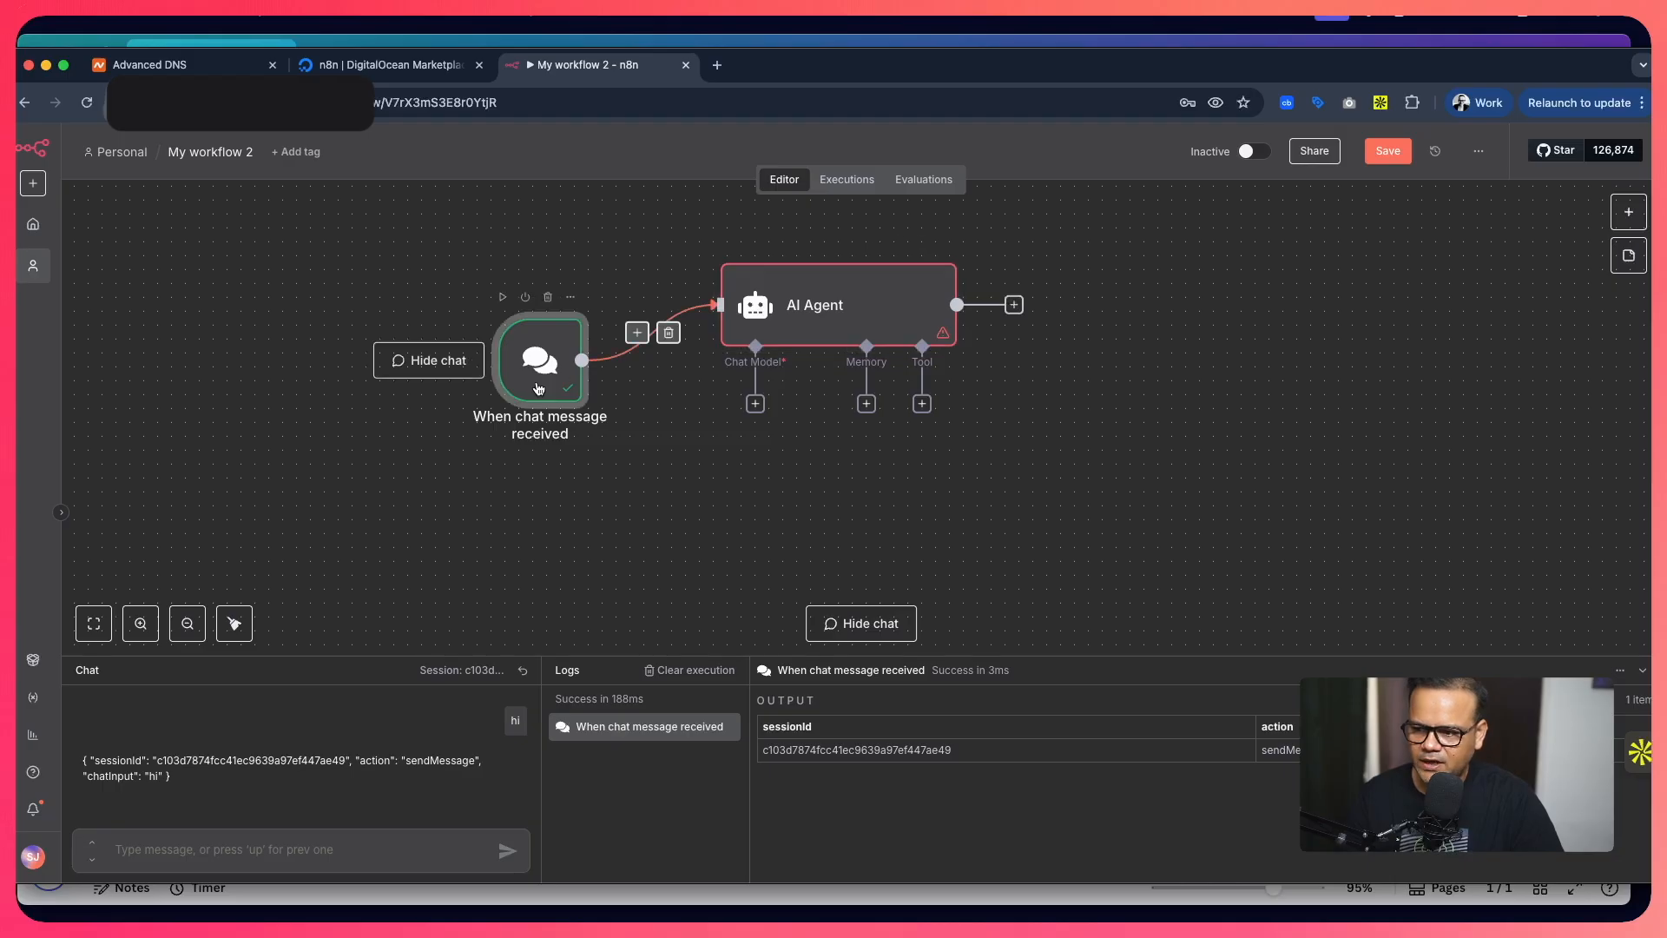
Move the chat trigger and AI Agent nodes slightly down and left, and attach an OpenAI Chat Model to the agent.
drag(538, 360, 511, 387)
drag(820, 323, 792, 365)
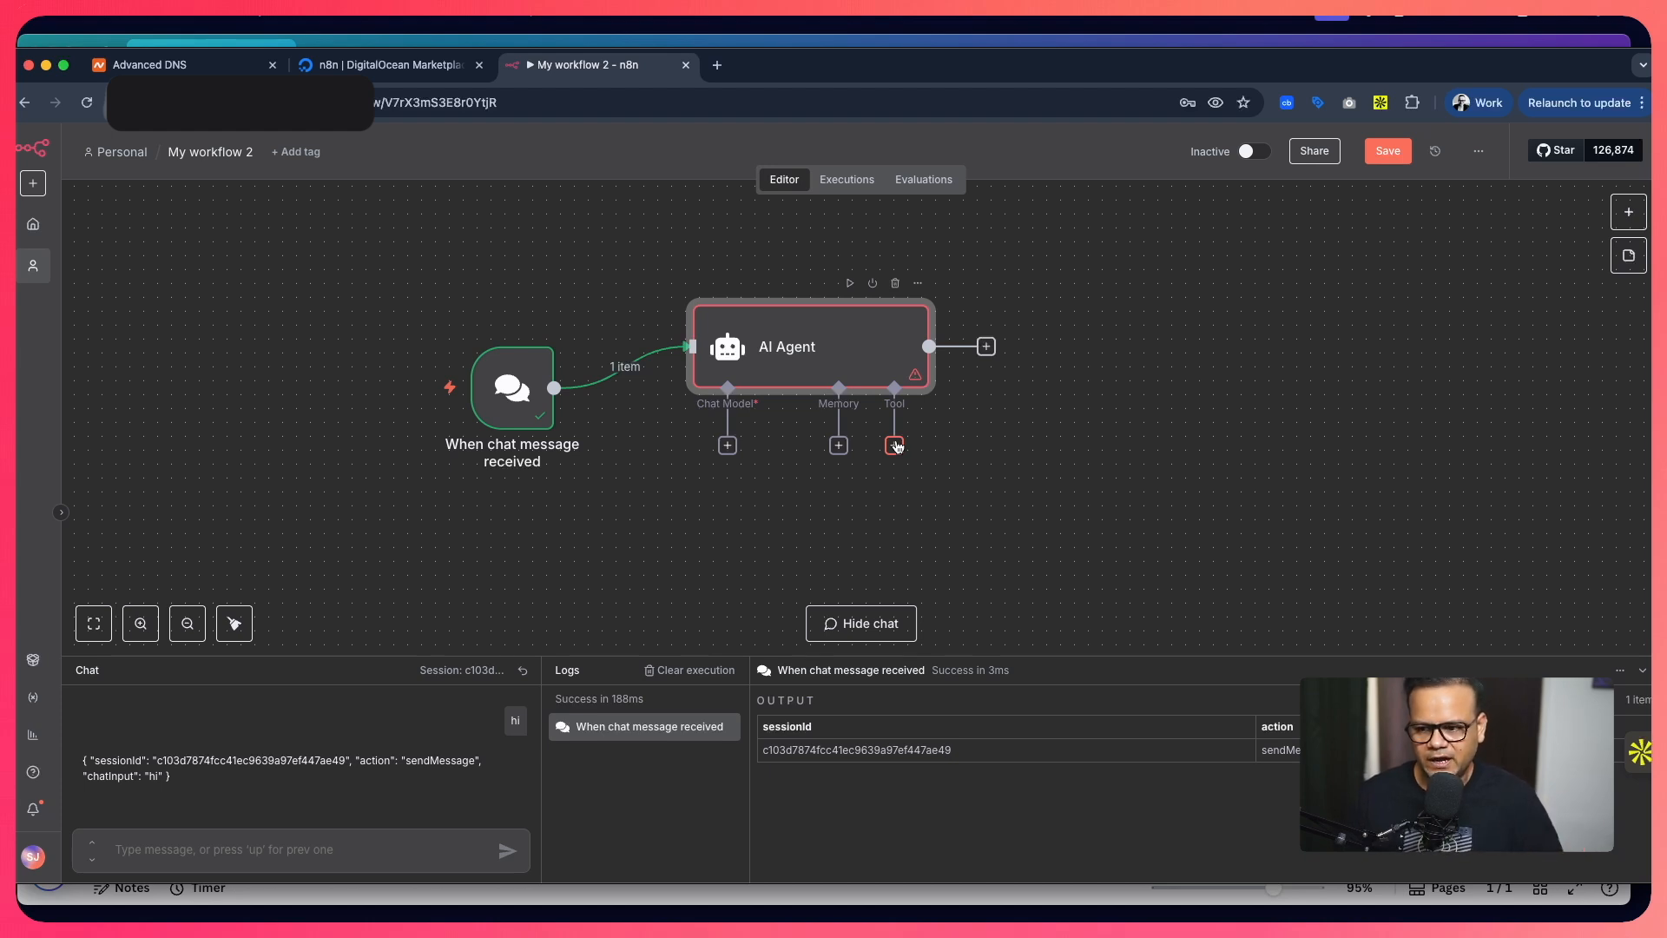
click(728, 445)
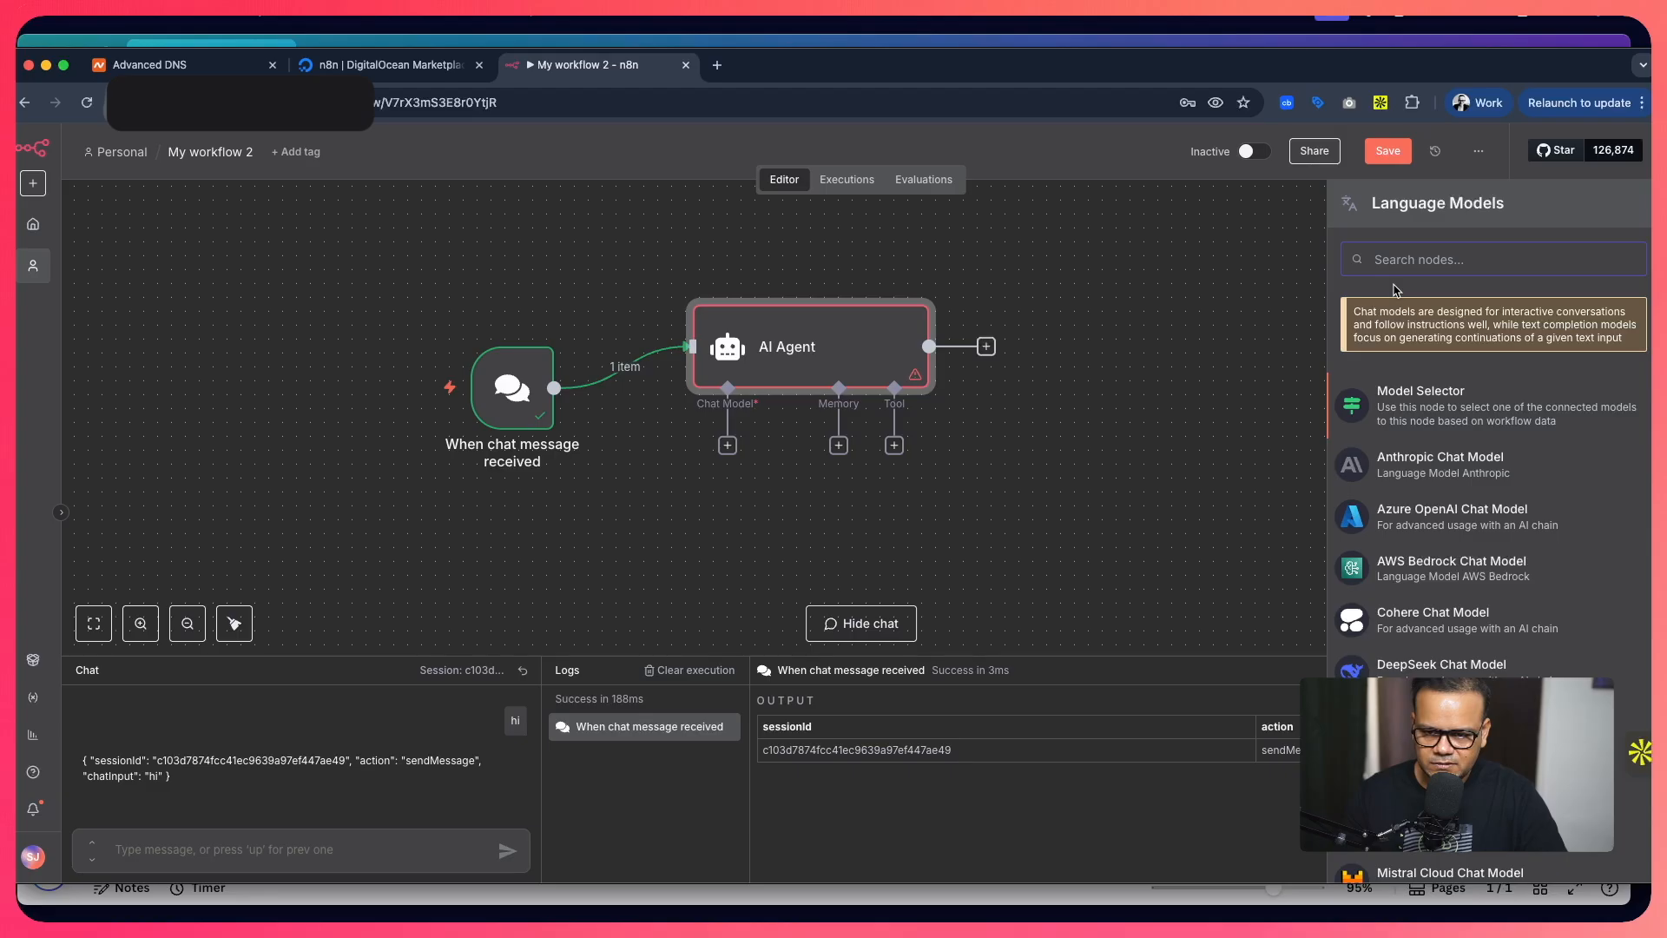
scroll(1503, 482, down, 1)
scroll(1507, 485, down, 5)
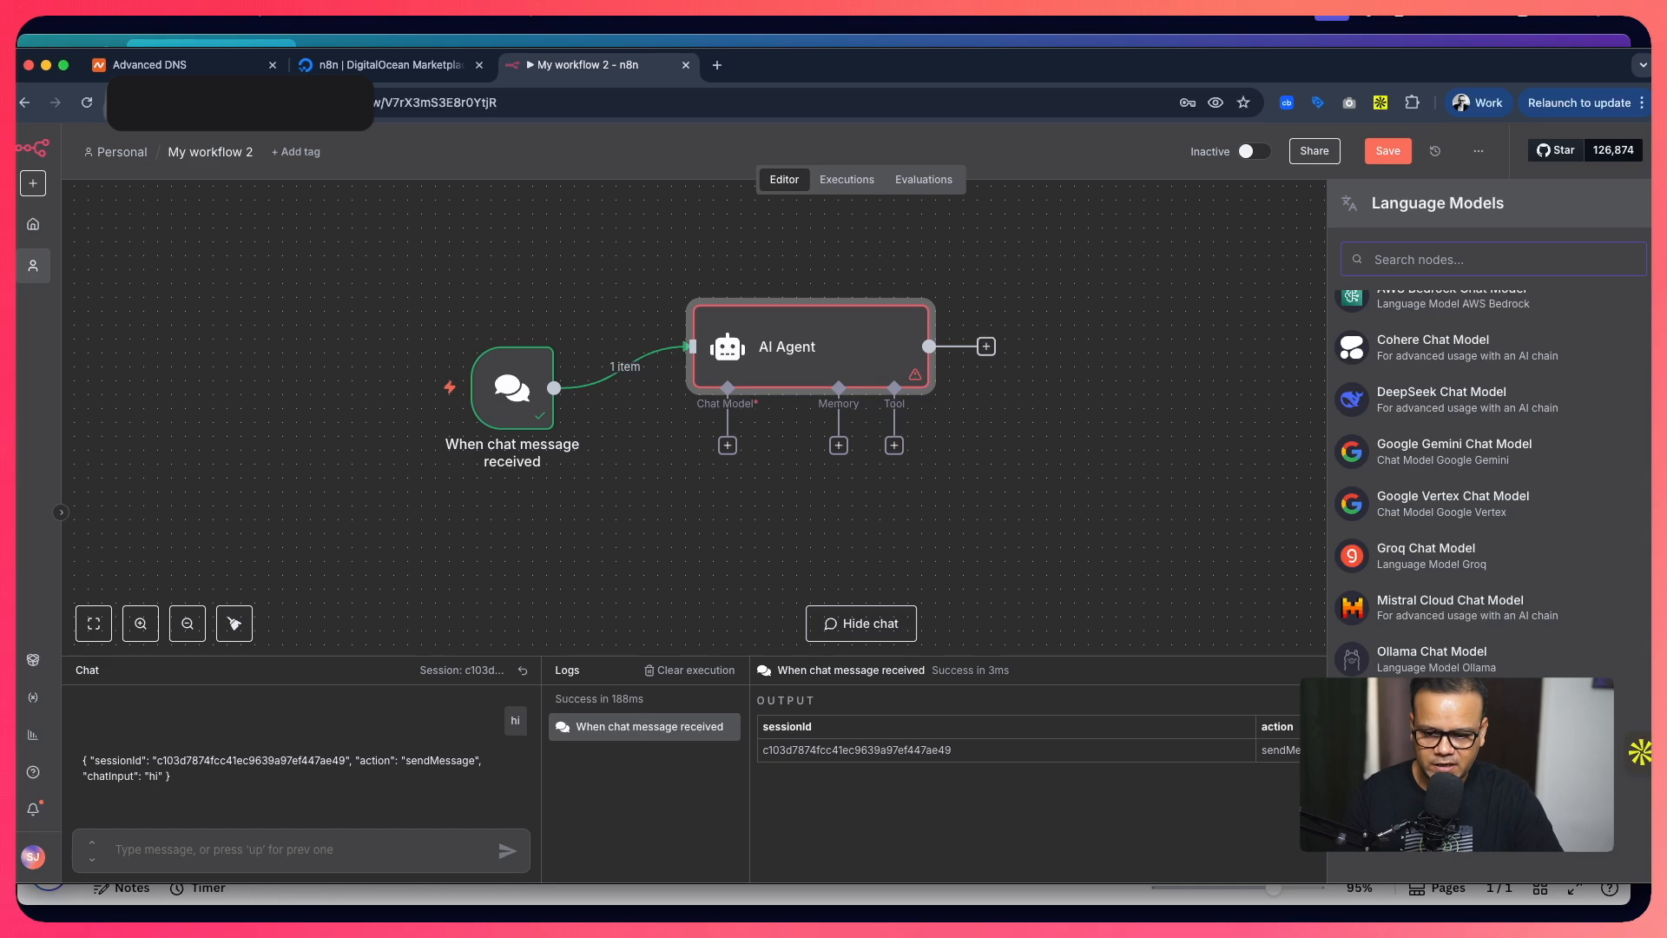
click(1431, 708)
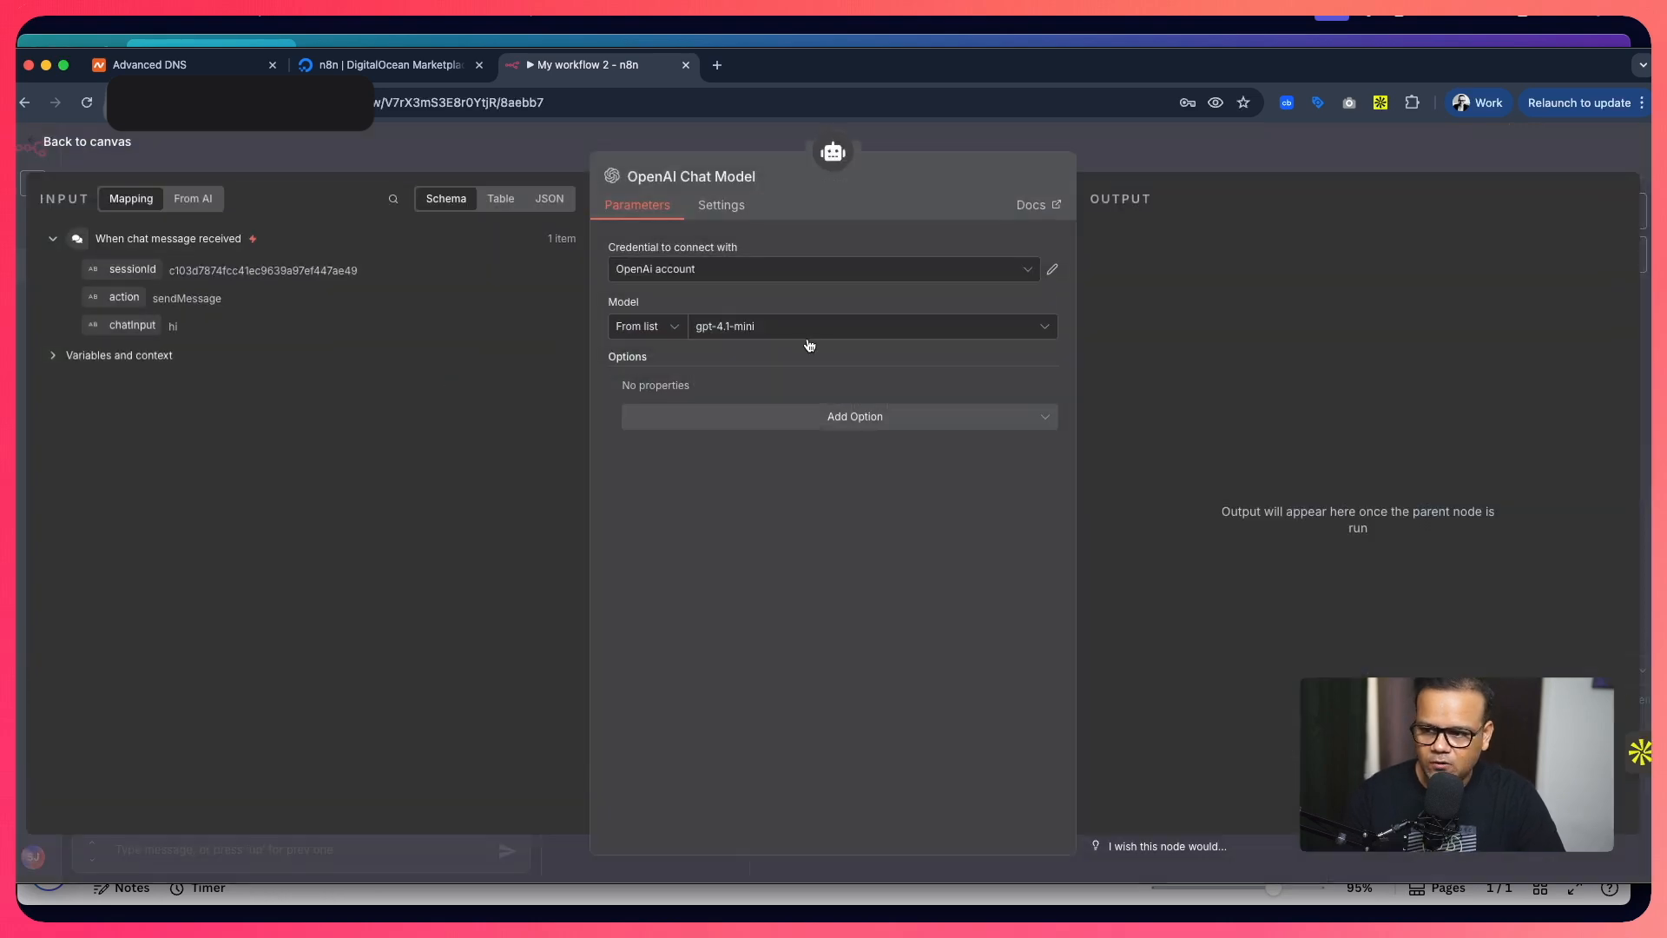
Look over the form for a new OpenAI credential, including its API Key field, and close it without saving.
click(712, 274)
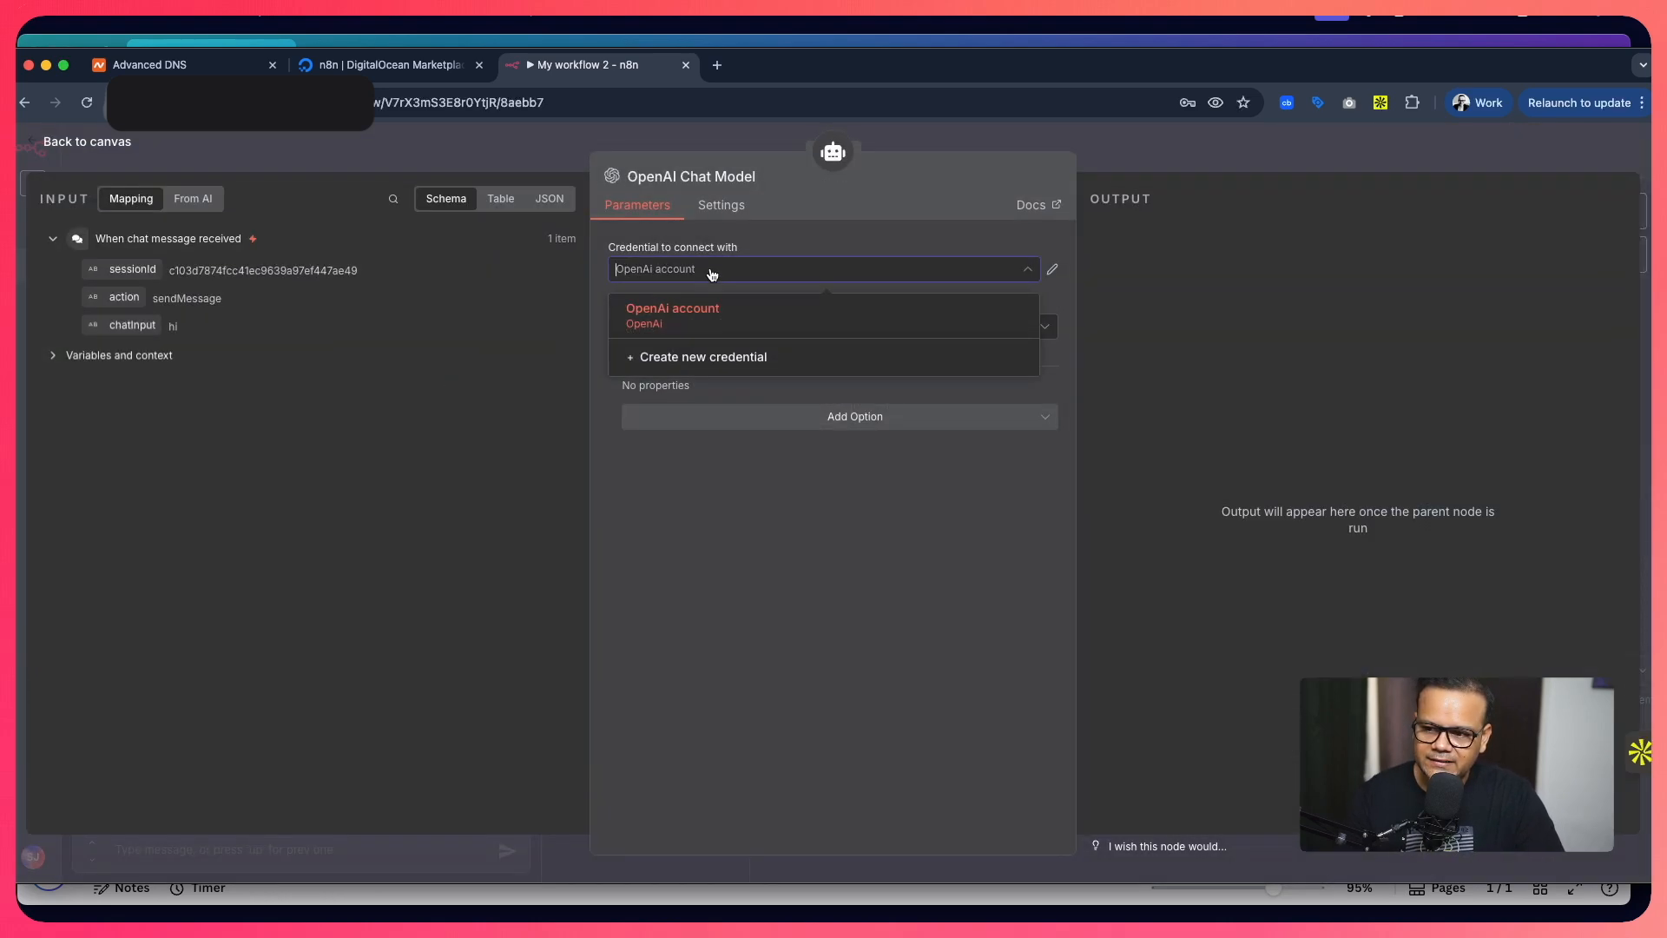
click(722, 359)
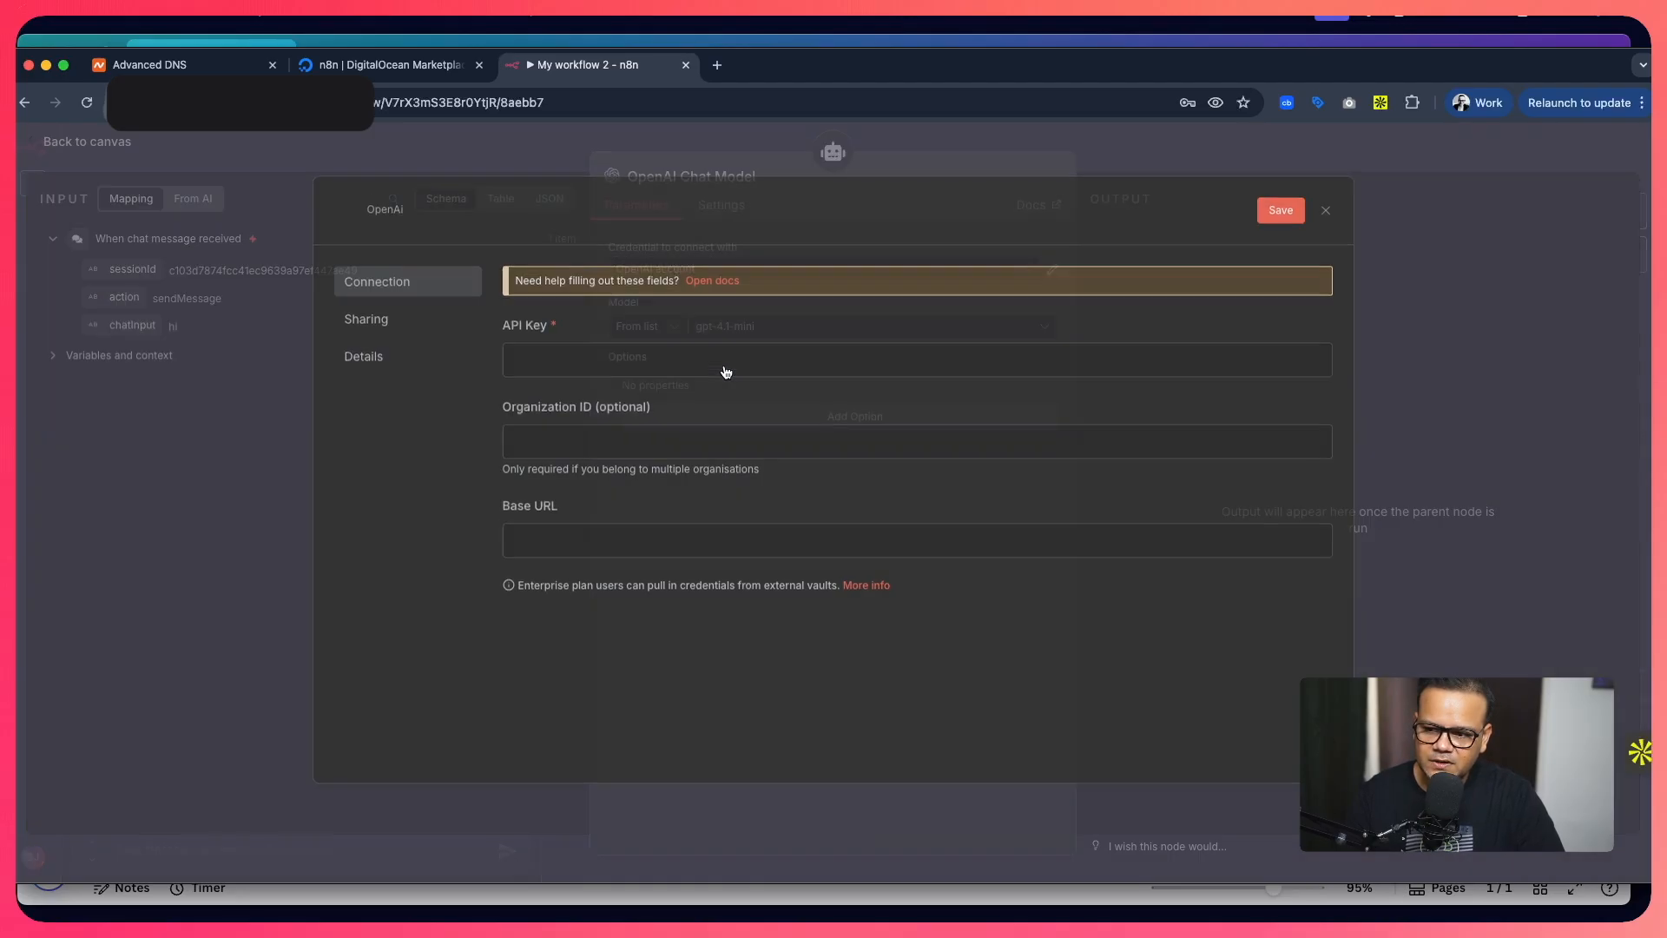
click(531, 374)
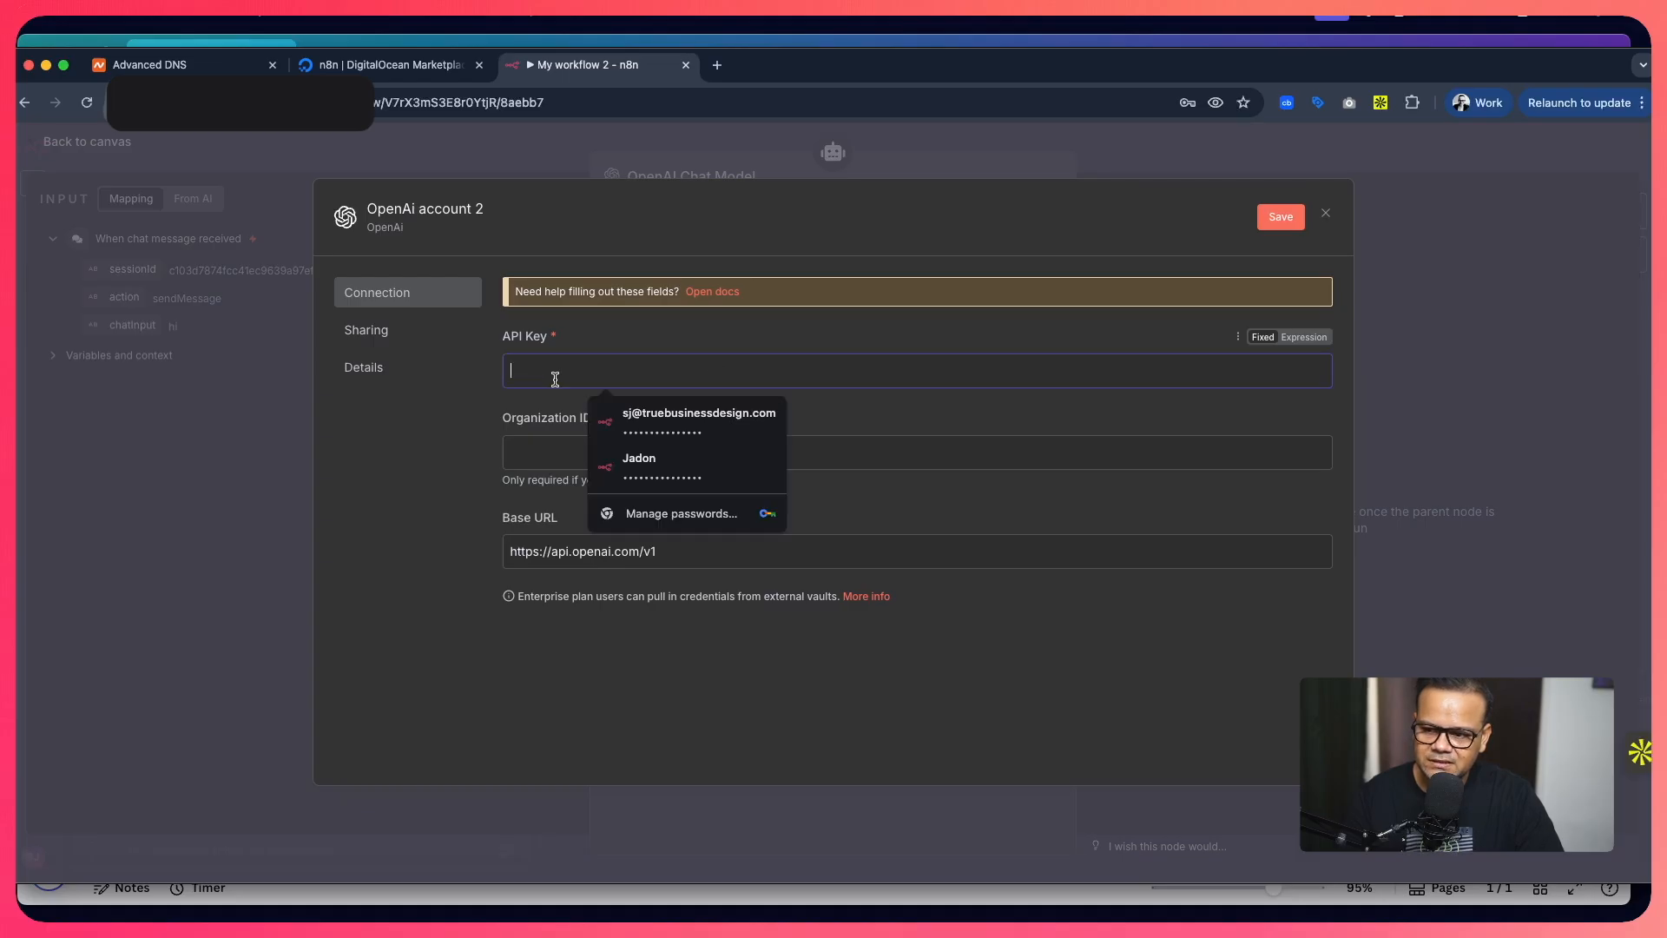
click(541, 416)
click(543, 372)
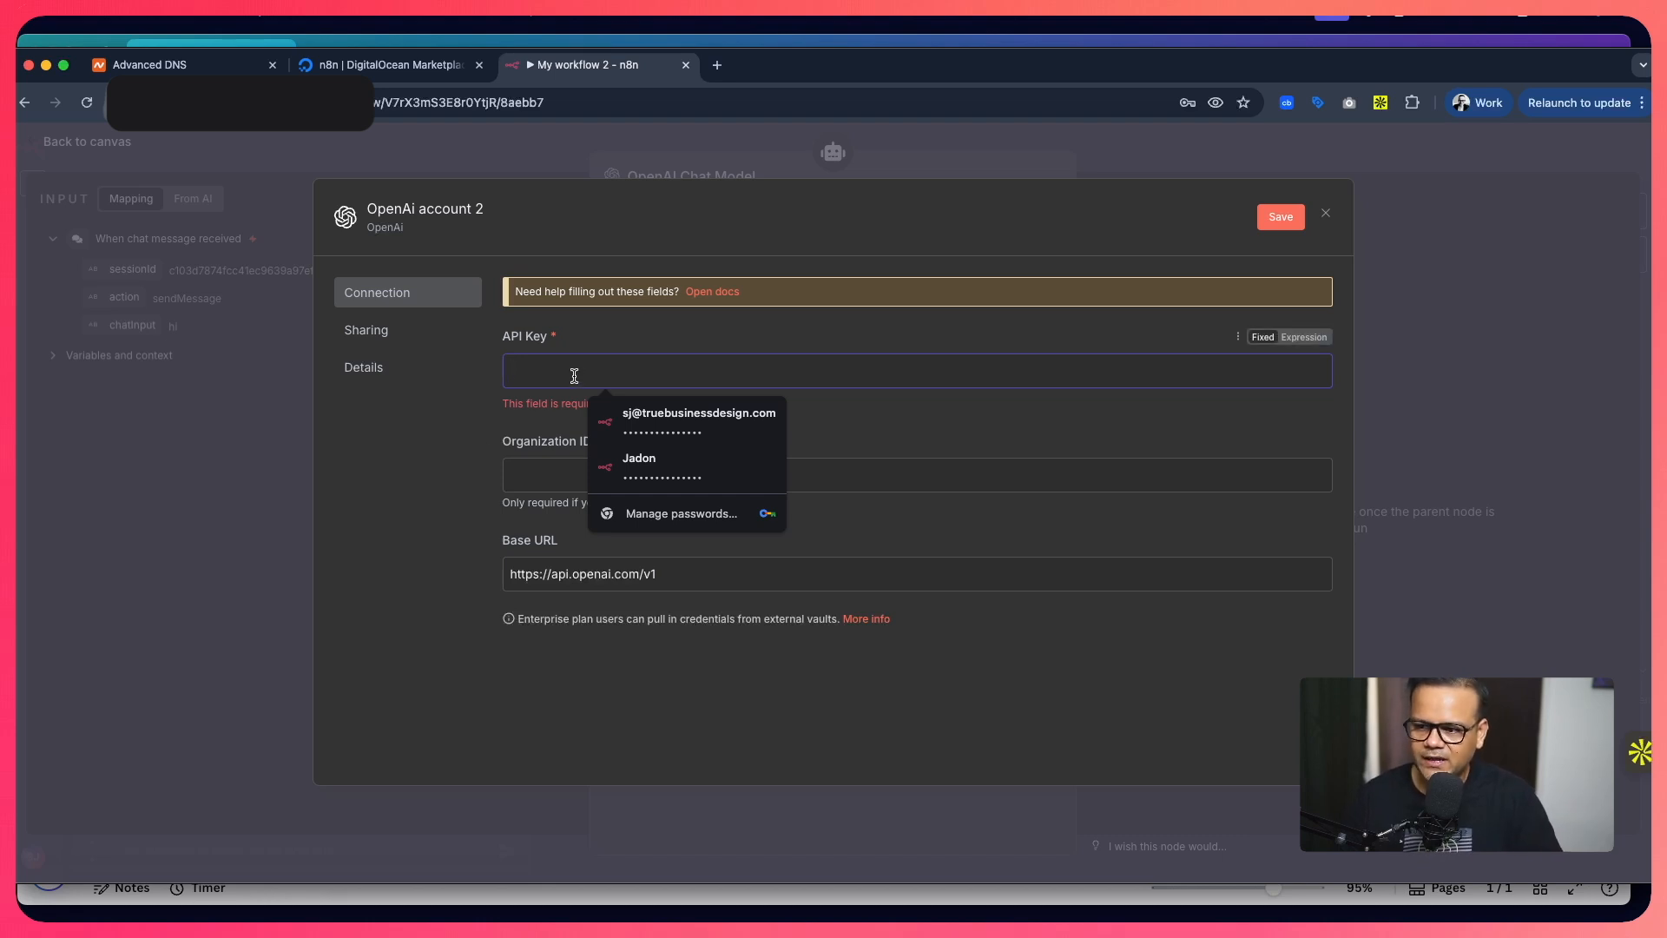
click(1326, 216)
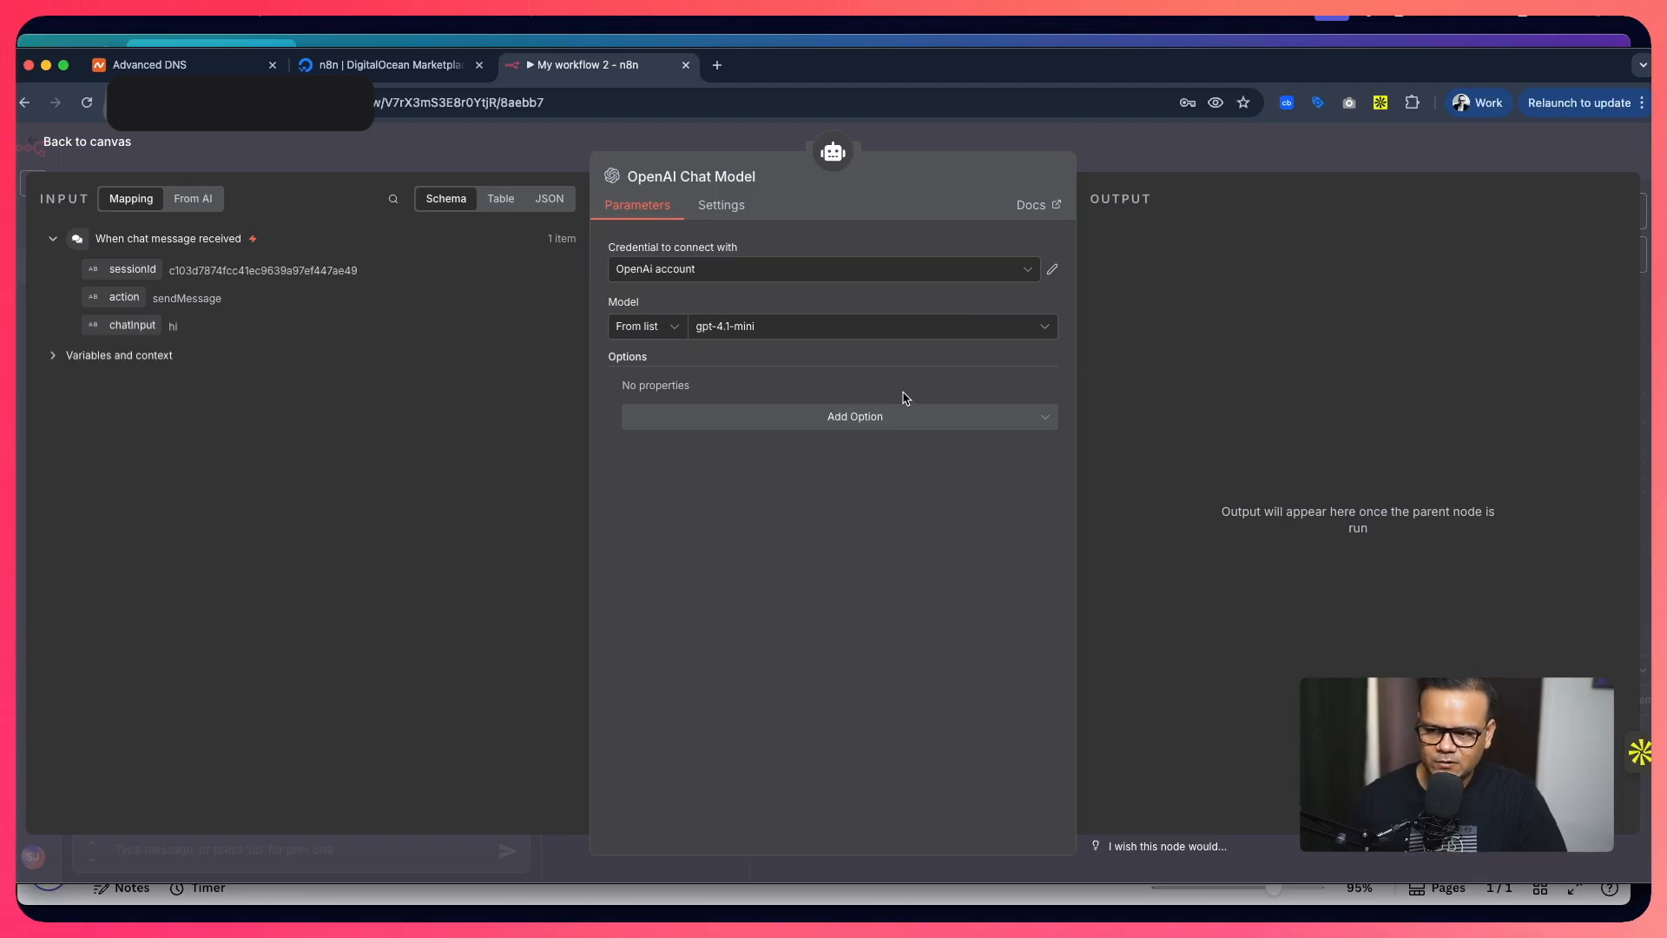
Keep the existing OpenAi account credential and choose gpt-3.5-turbo as the model, searching the list for 3.5.
click(685, 273)
click(760, 473)
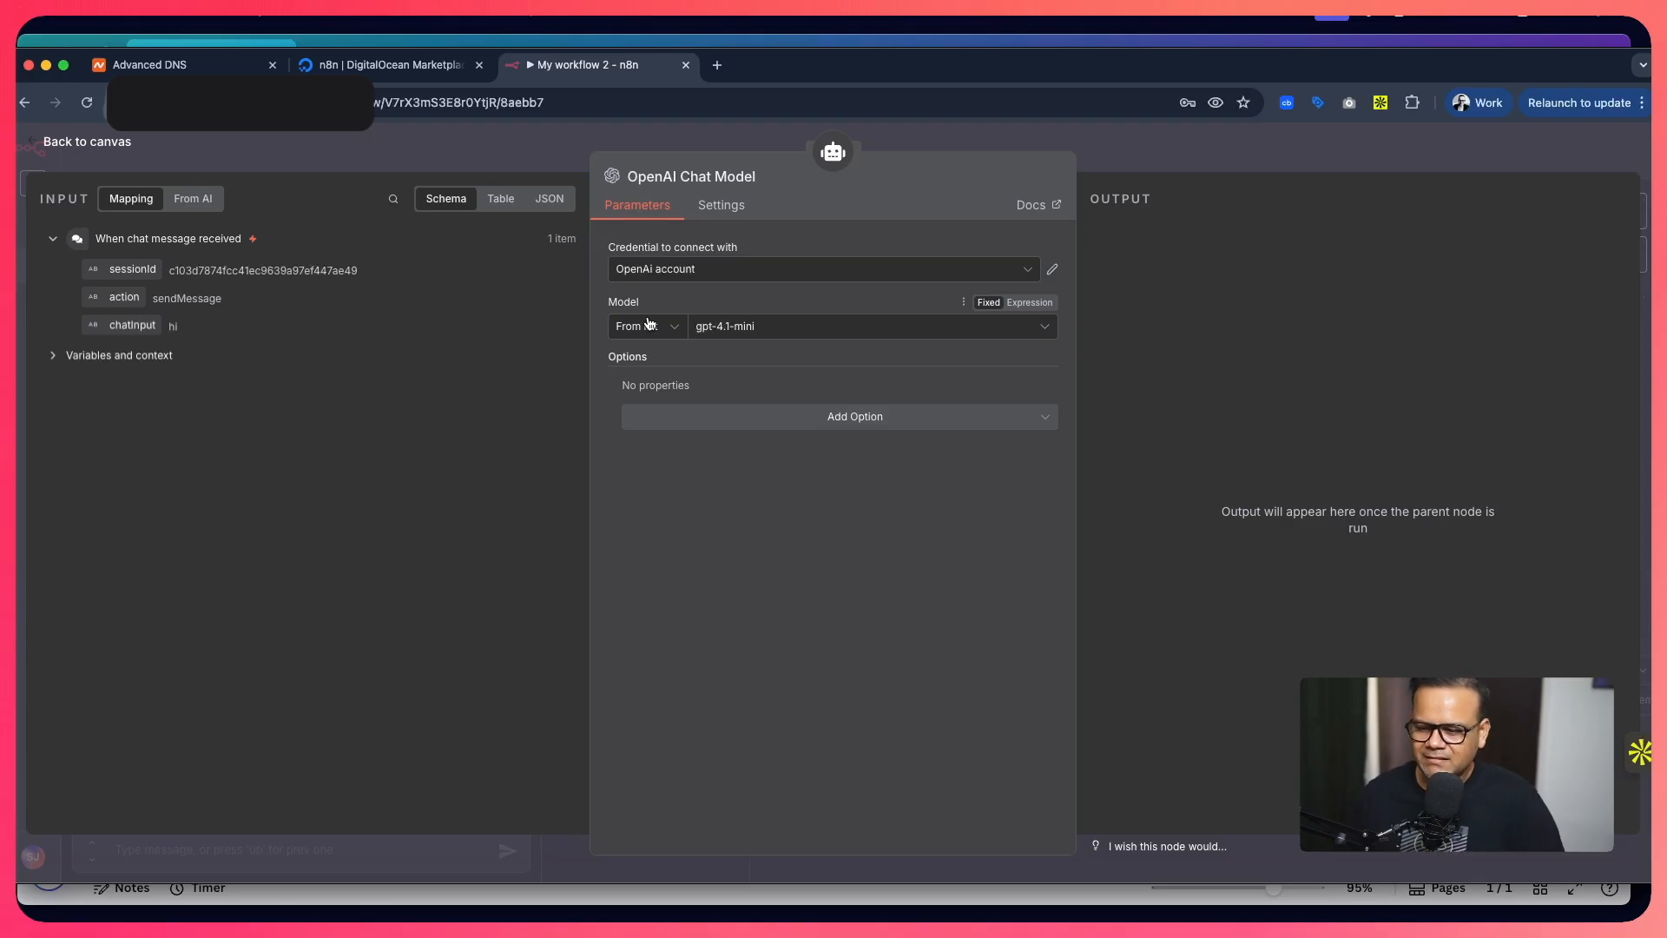
click(738, 328)
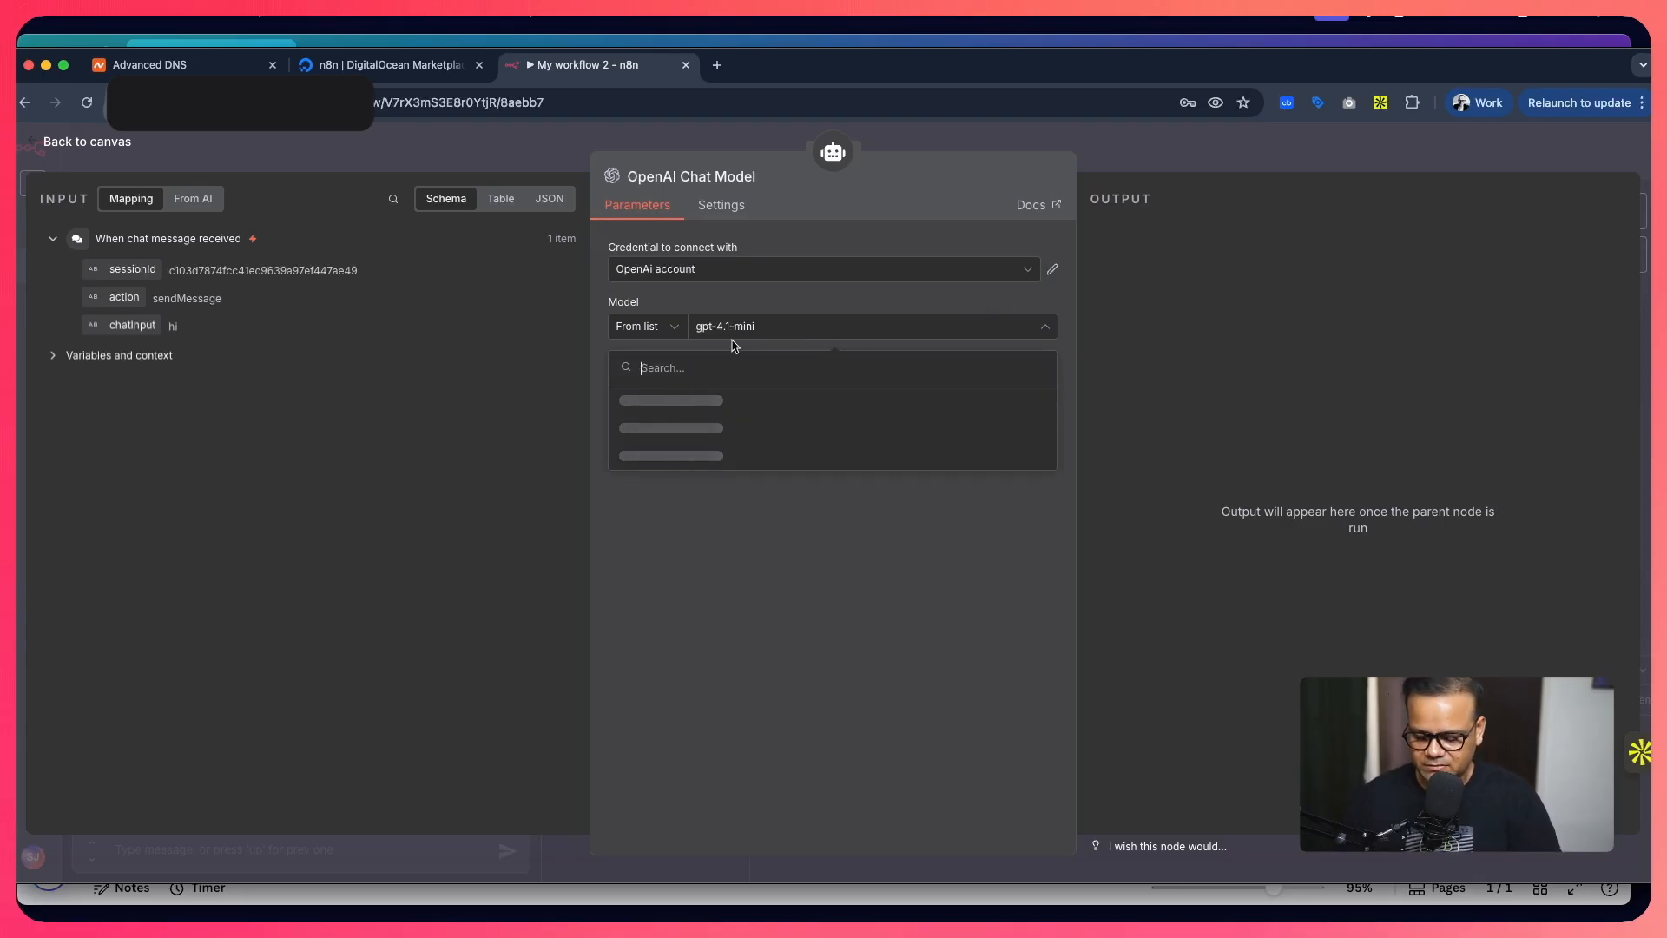
text(3.5)
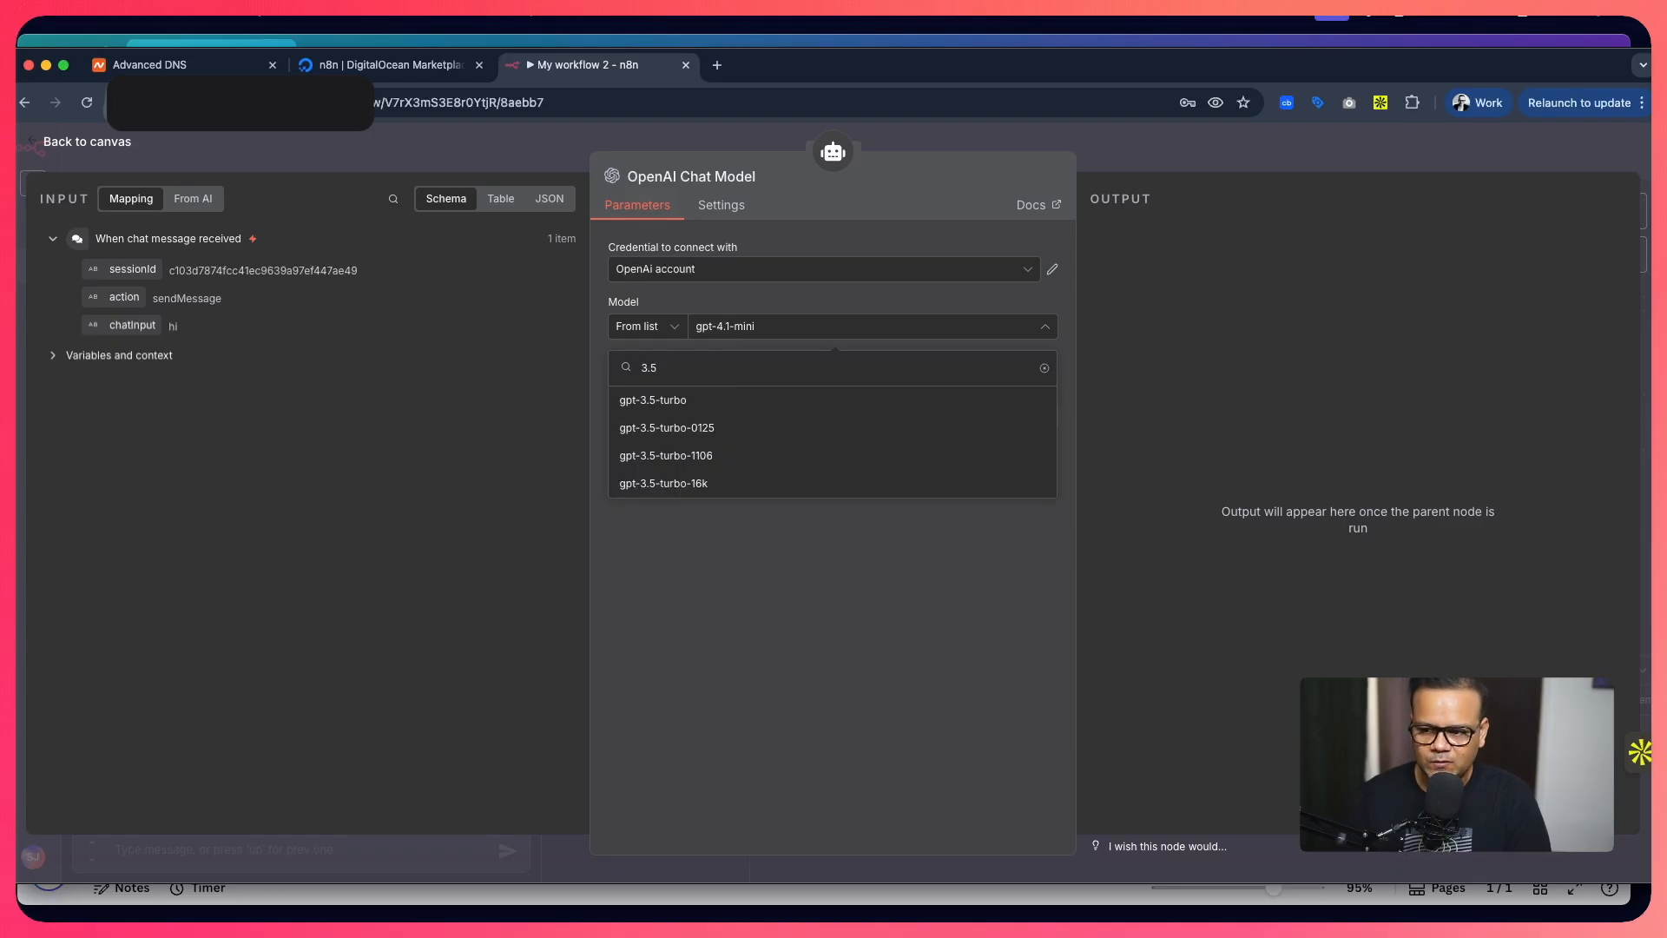
click(727, 401)
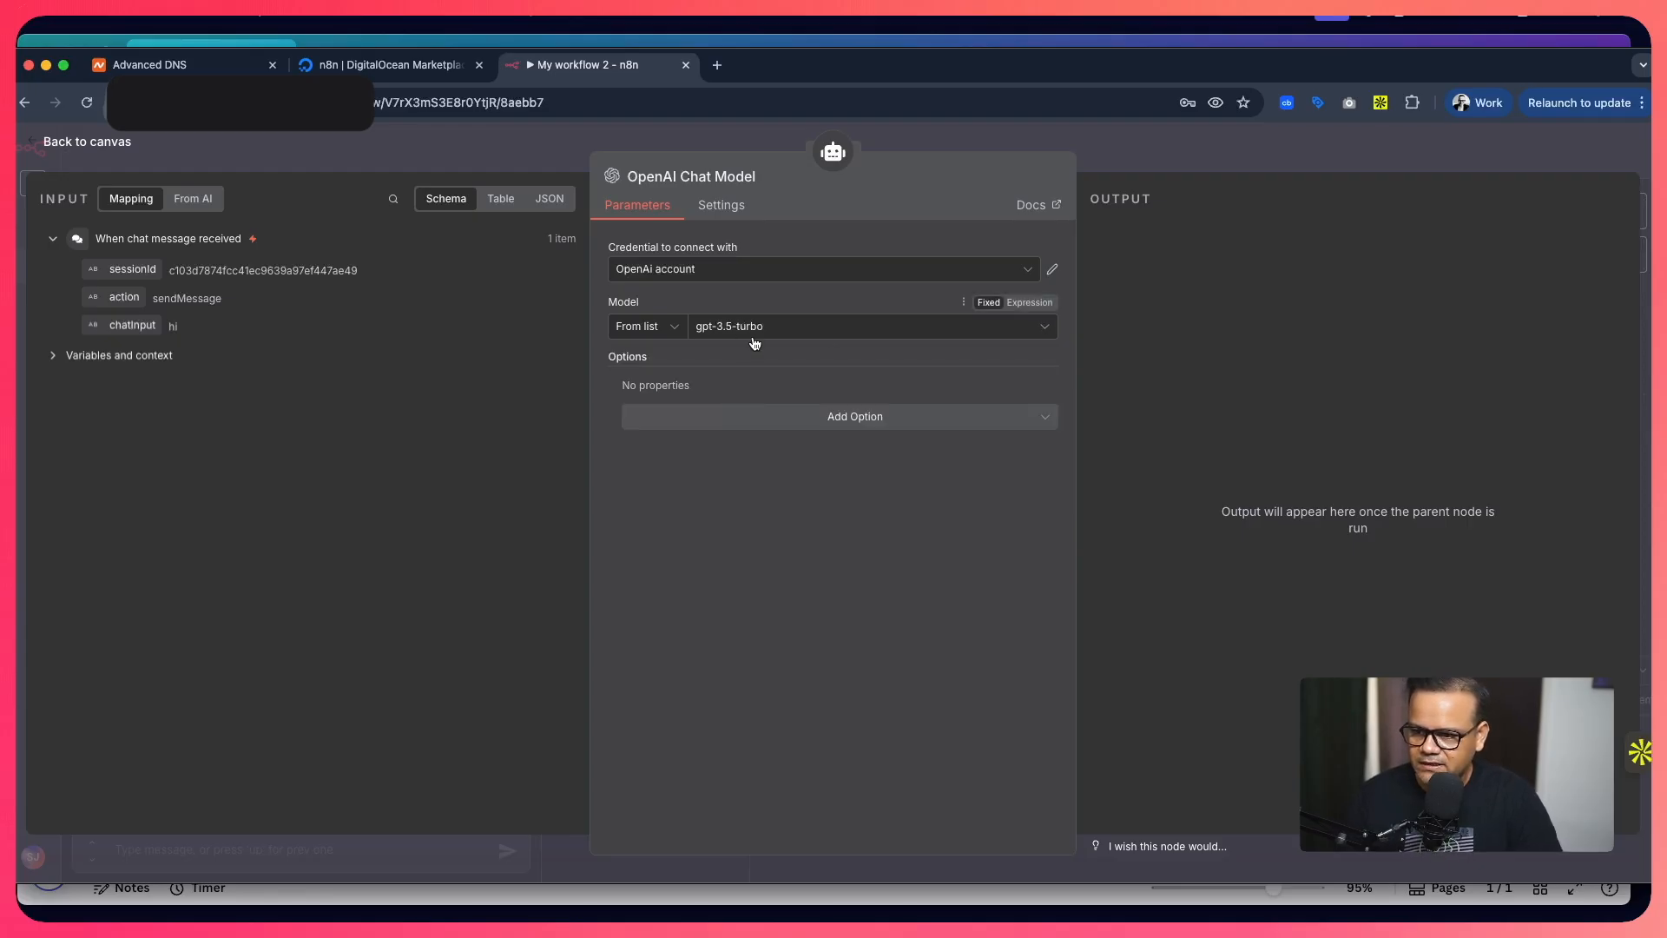
Review the chat model's additional options, return to the canvas and move the OpenAI Chat Model node slightly right.
click(820, 420)
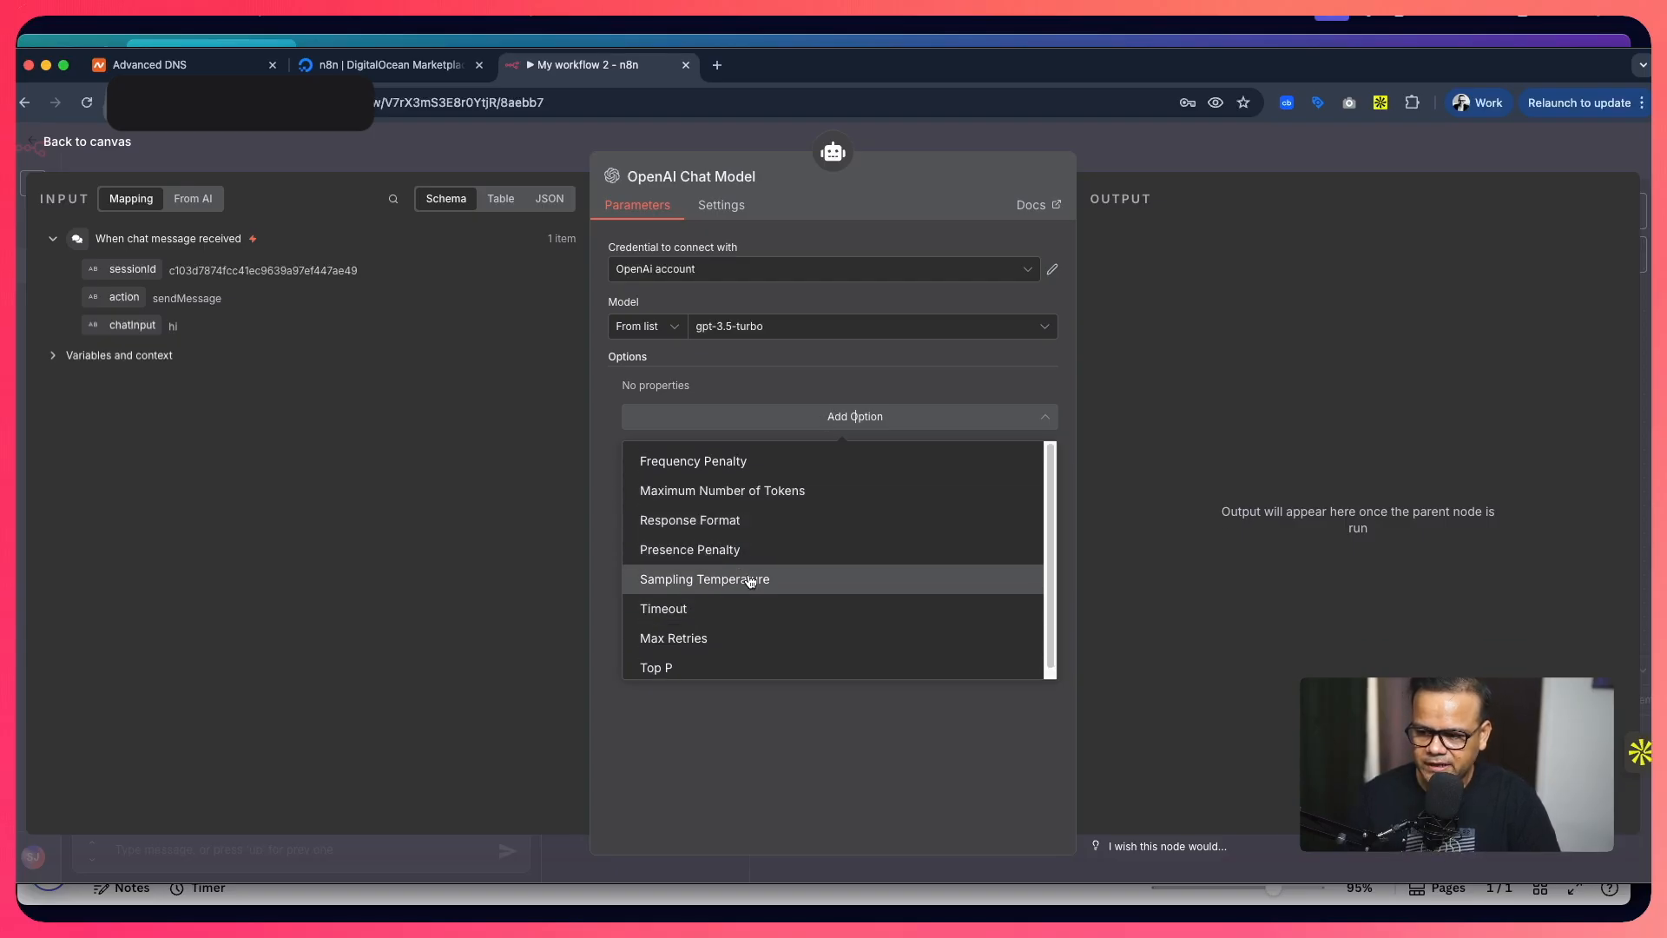
scroll(746, 643, down, 1)
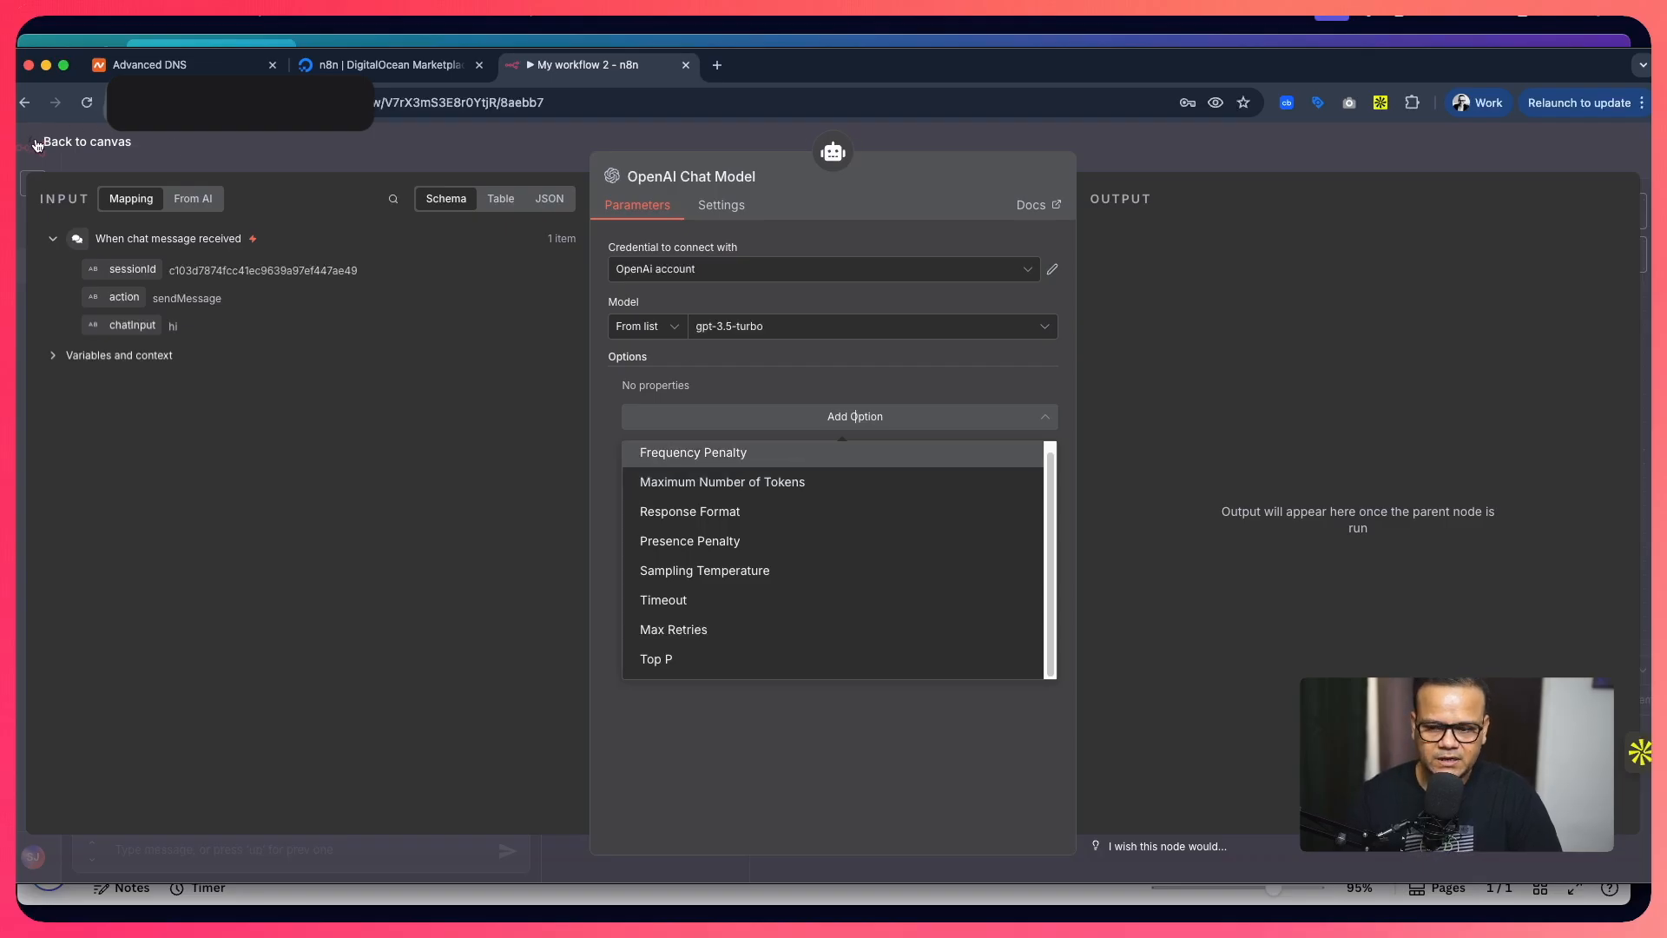
click(717, 383)
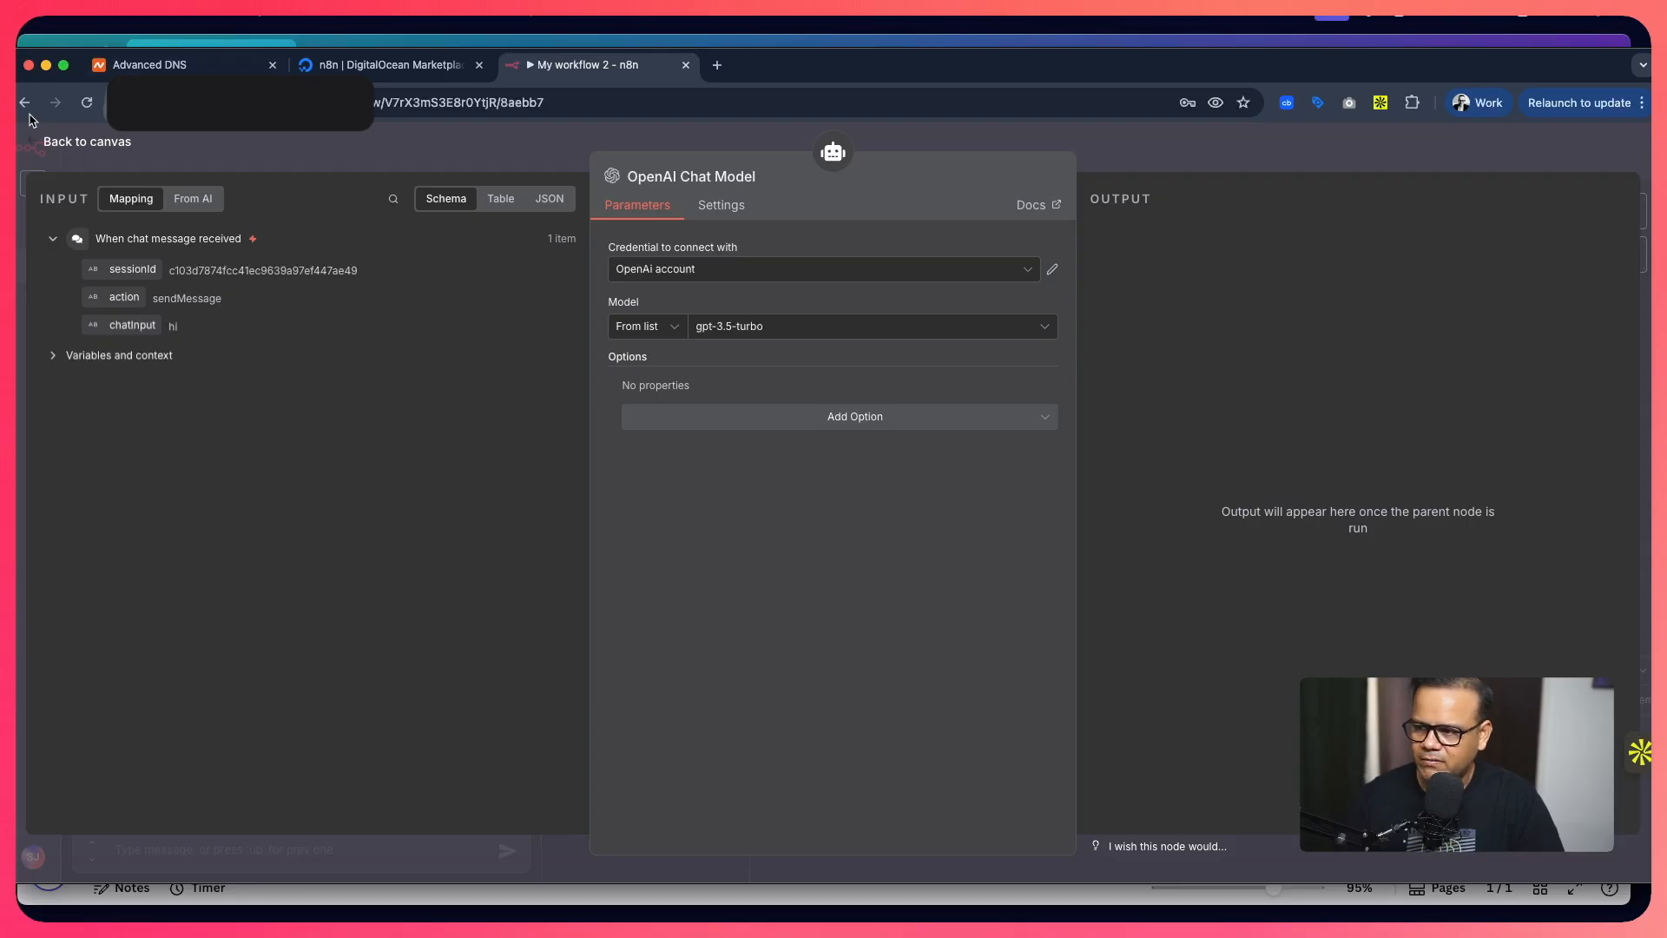
click(37, 145)
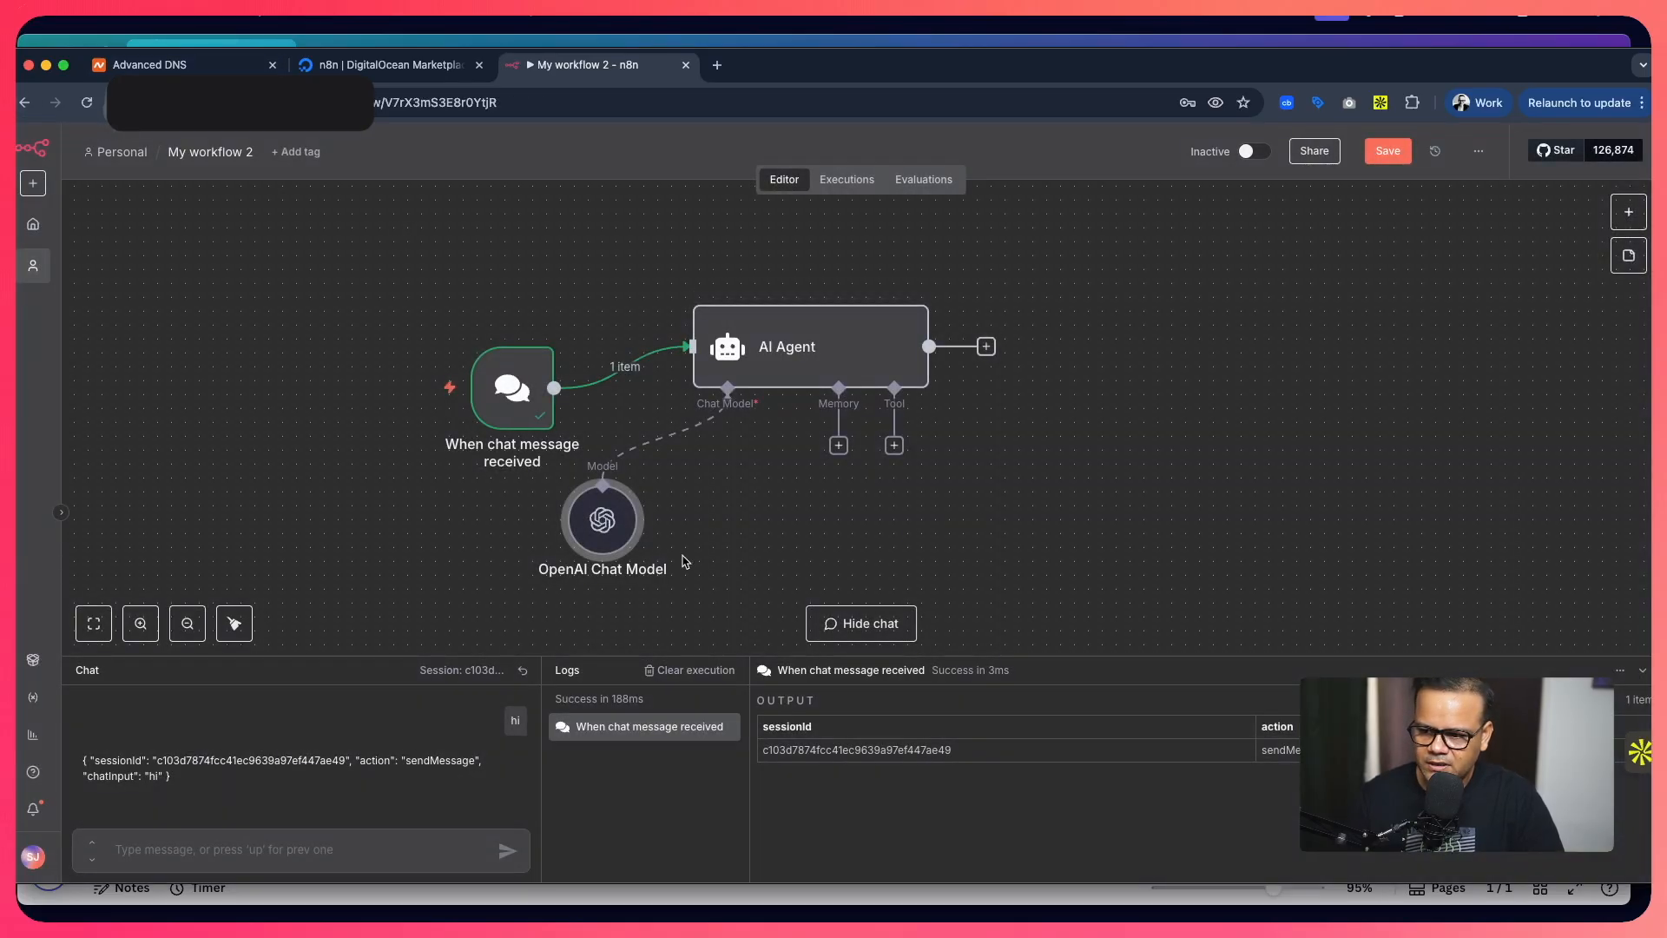
drag(585, 544, 627, 544)
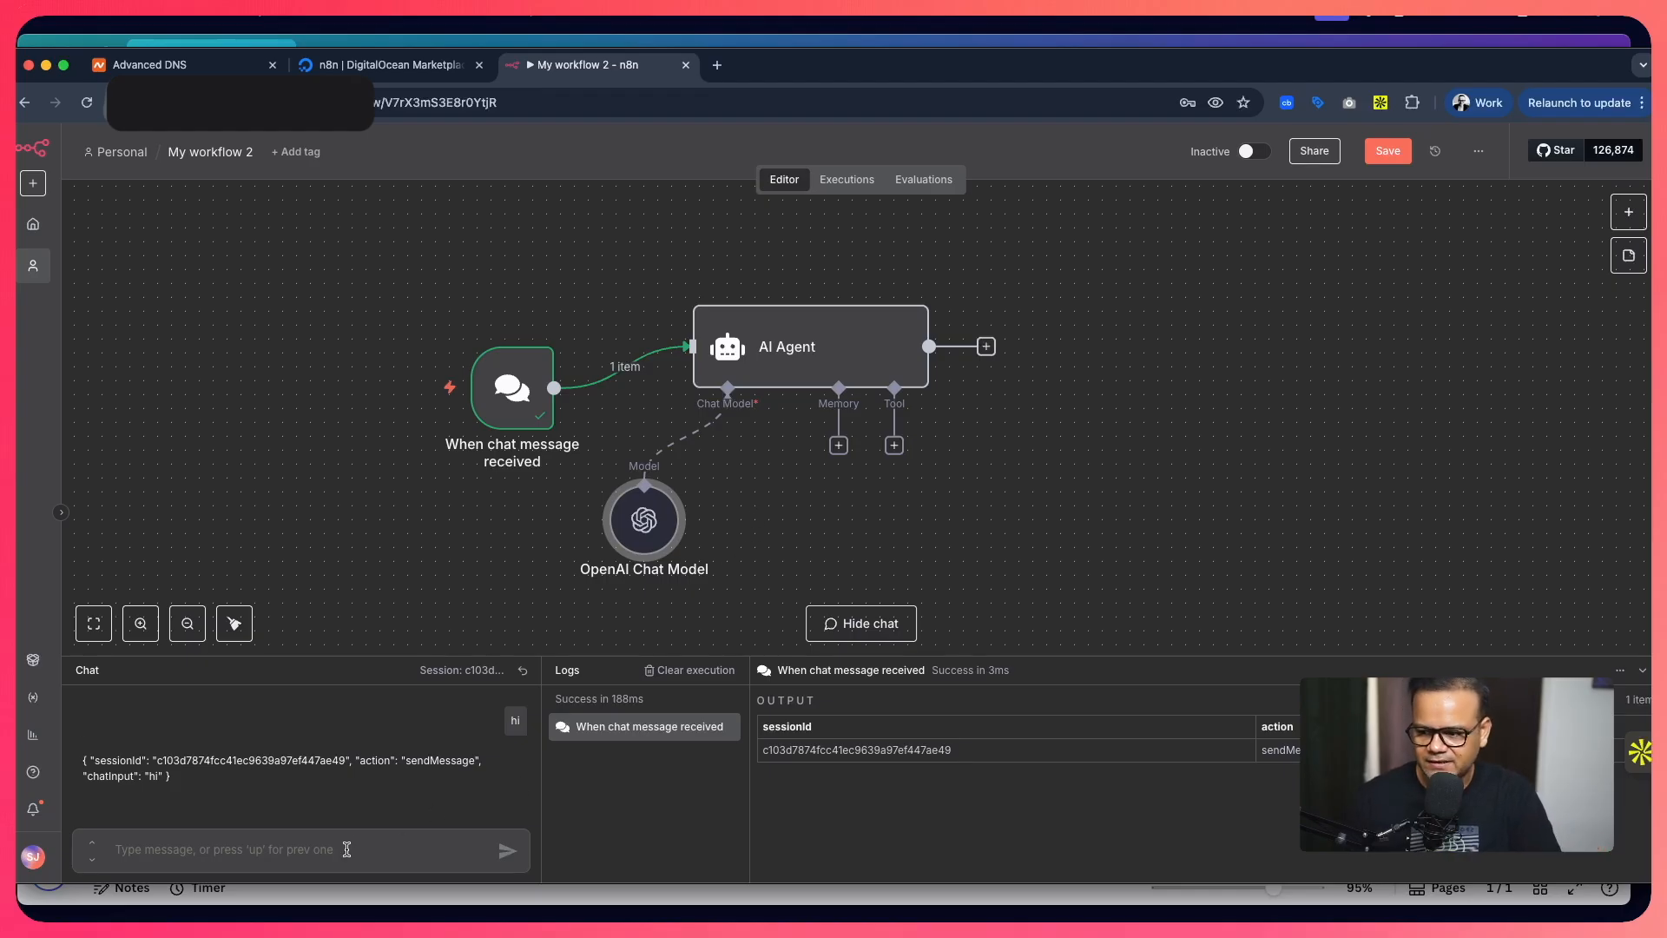
Send the message "hi" in the workflow chat and examine the reply in the AI Agent node's output and logs.
text(hi)
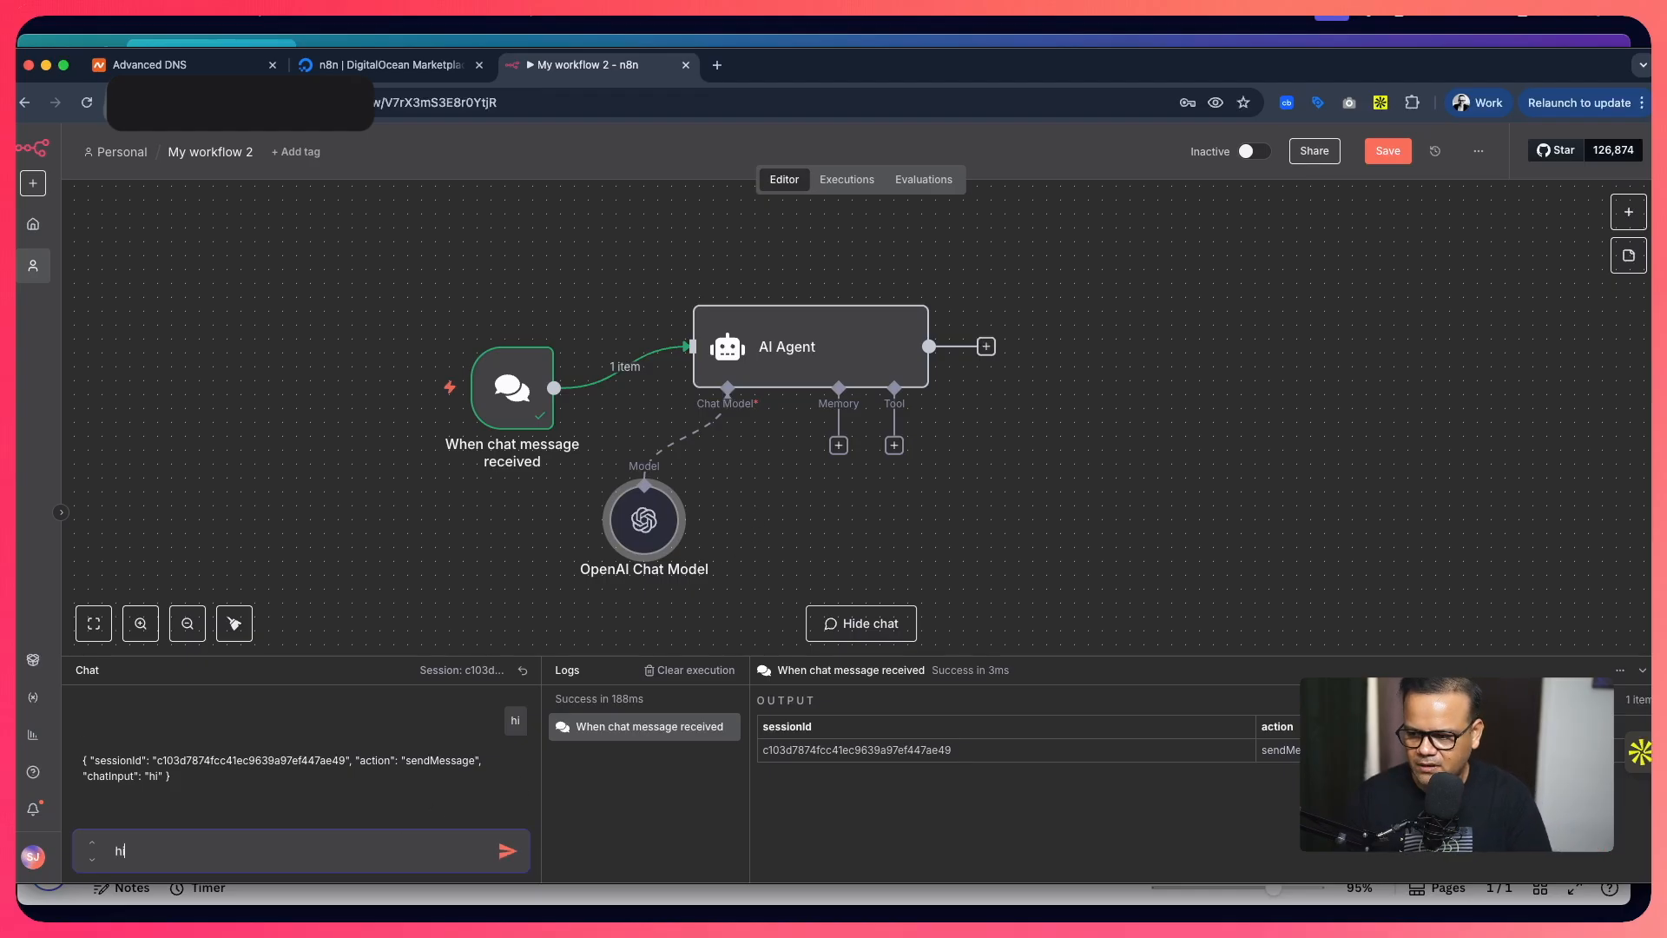
key(Return)
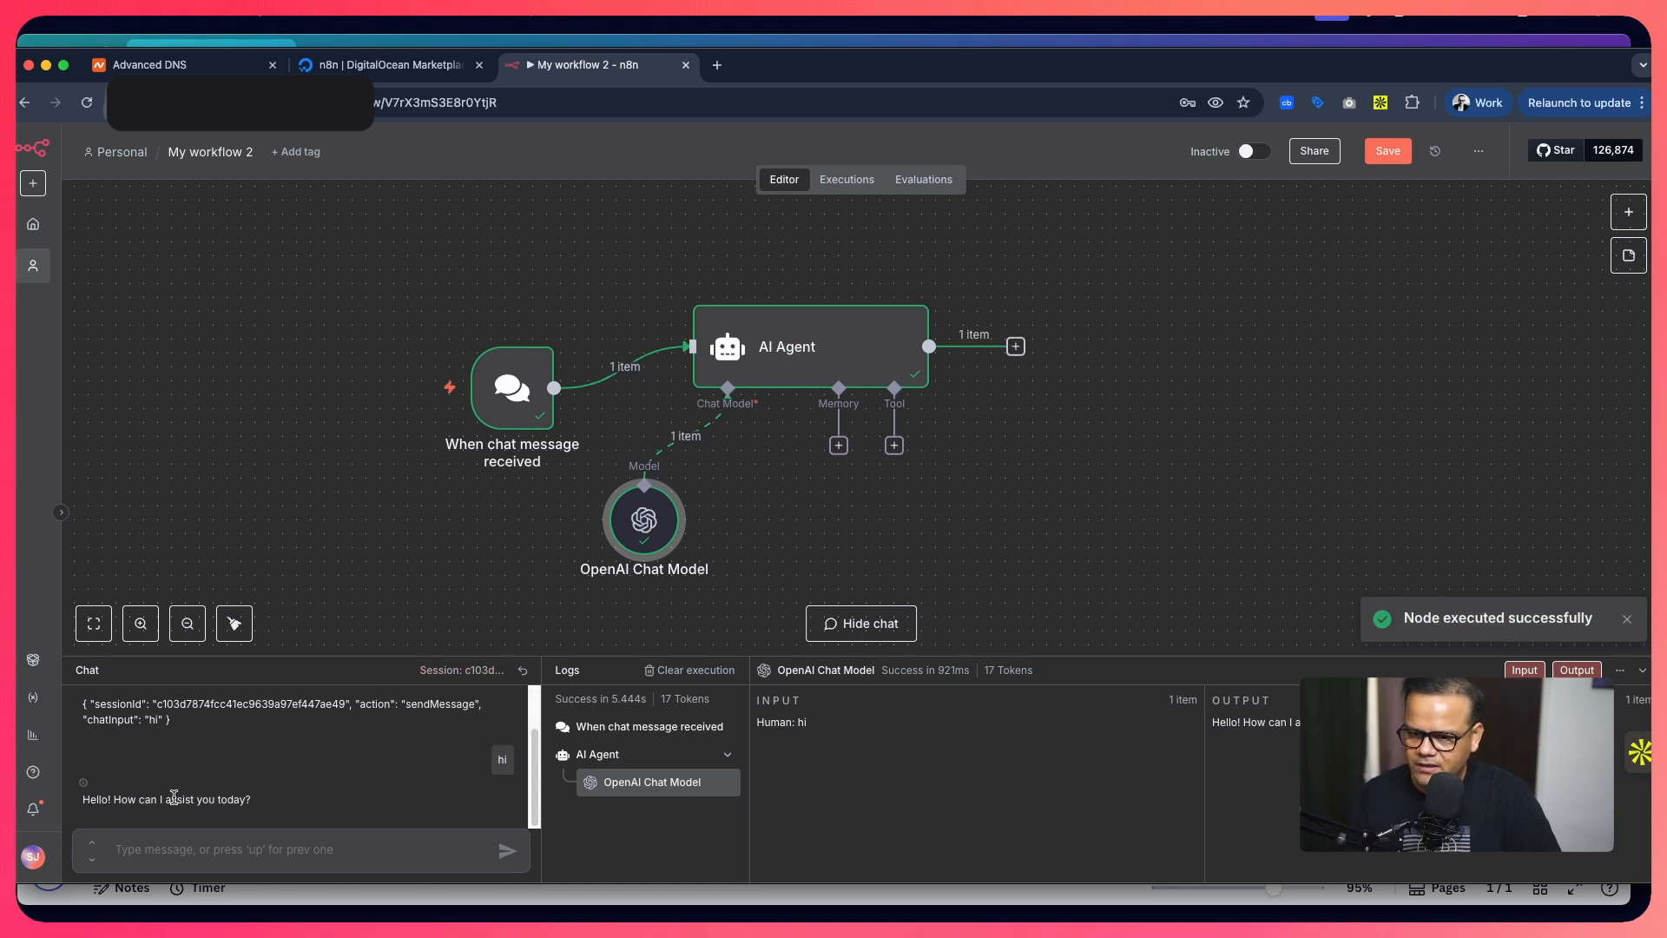
drag(96, 798, 274, 801)
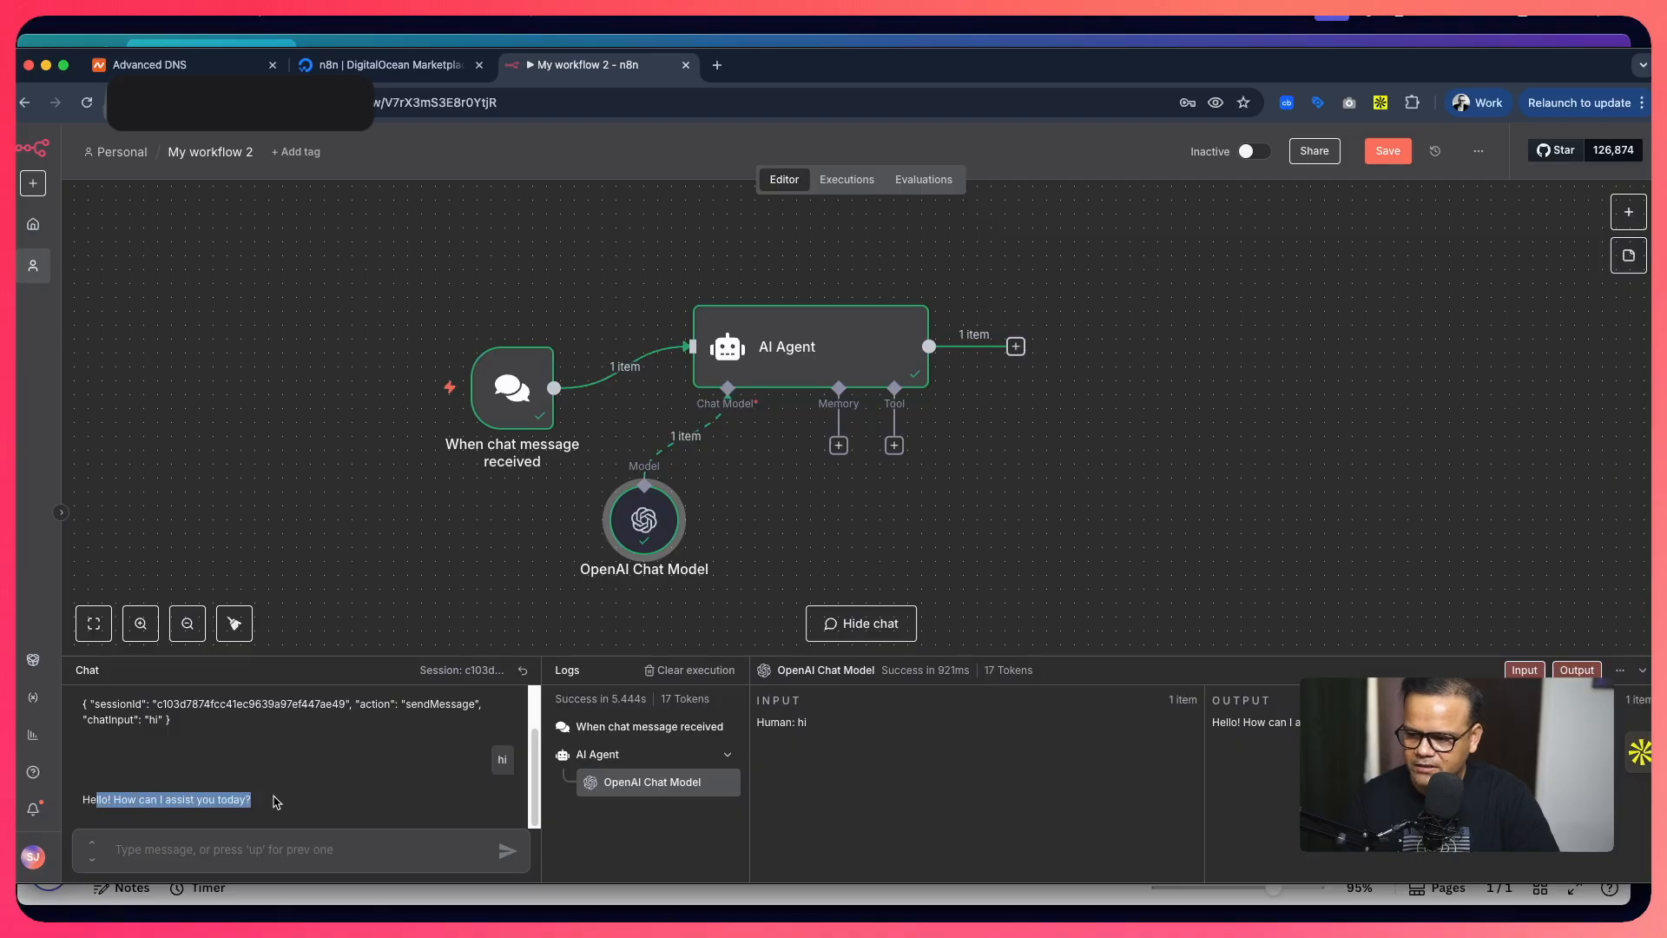
double_click(872, 365)
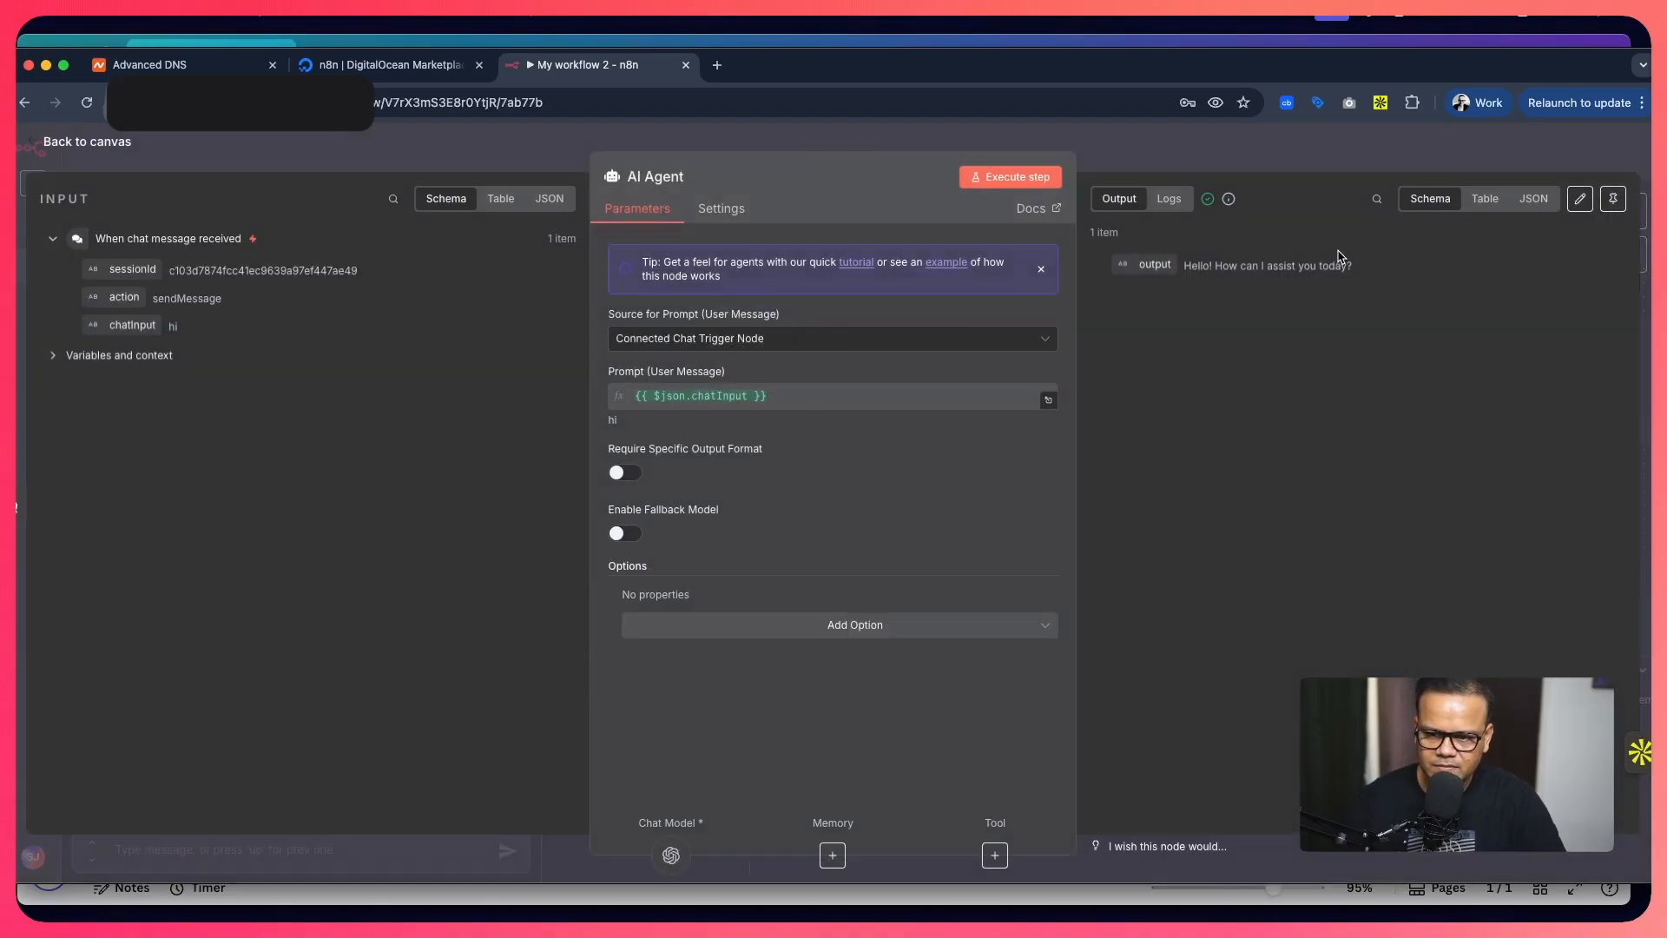
click(1166, 201)
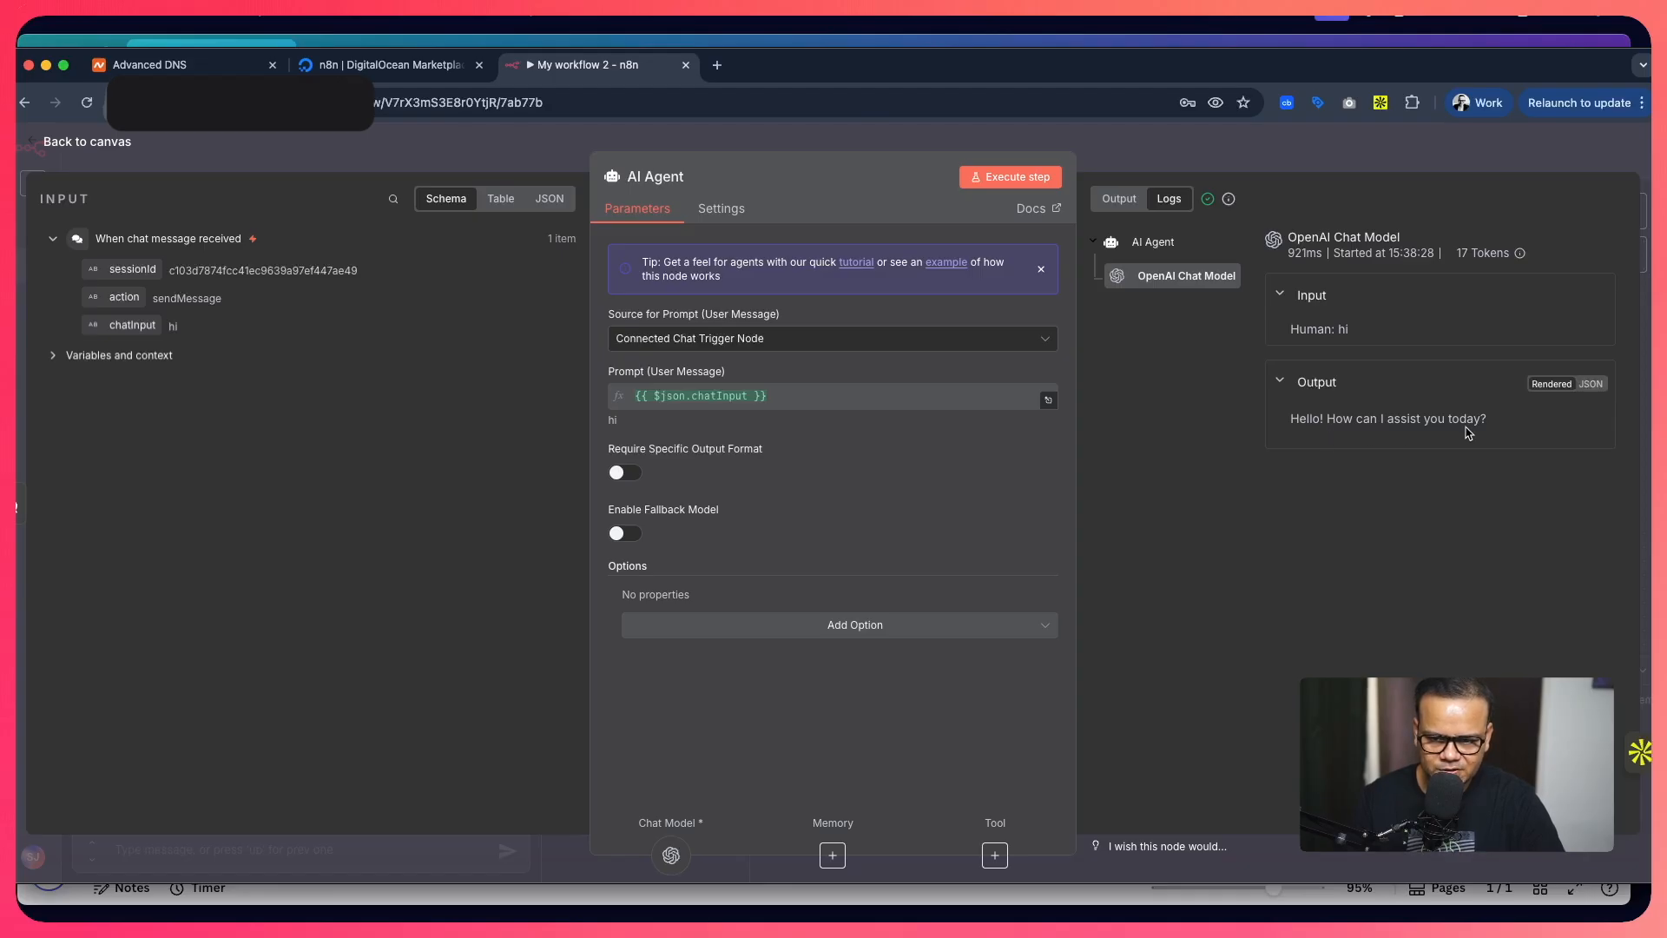
click(37, 145)
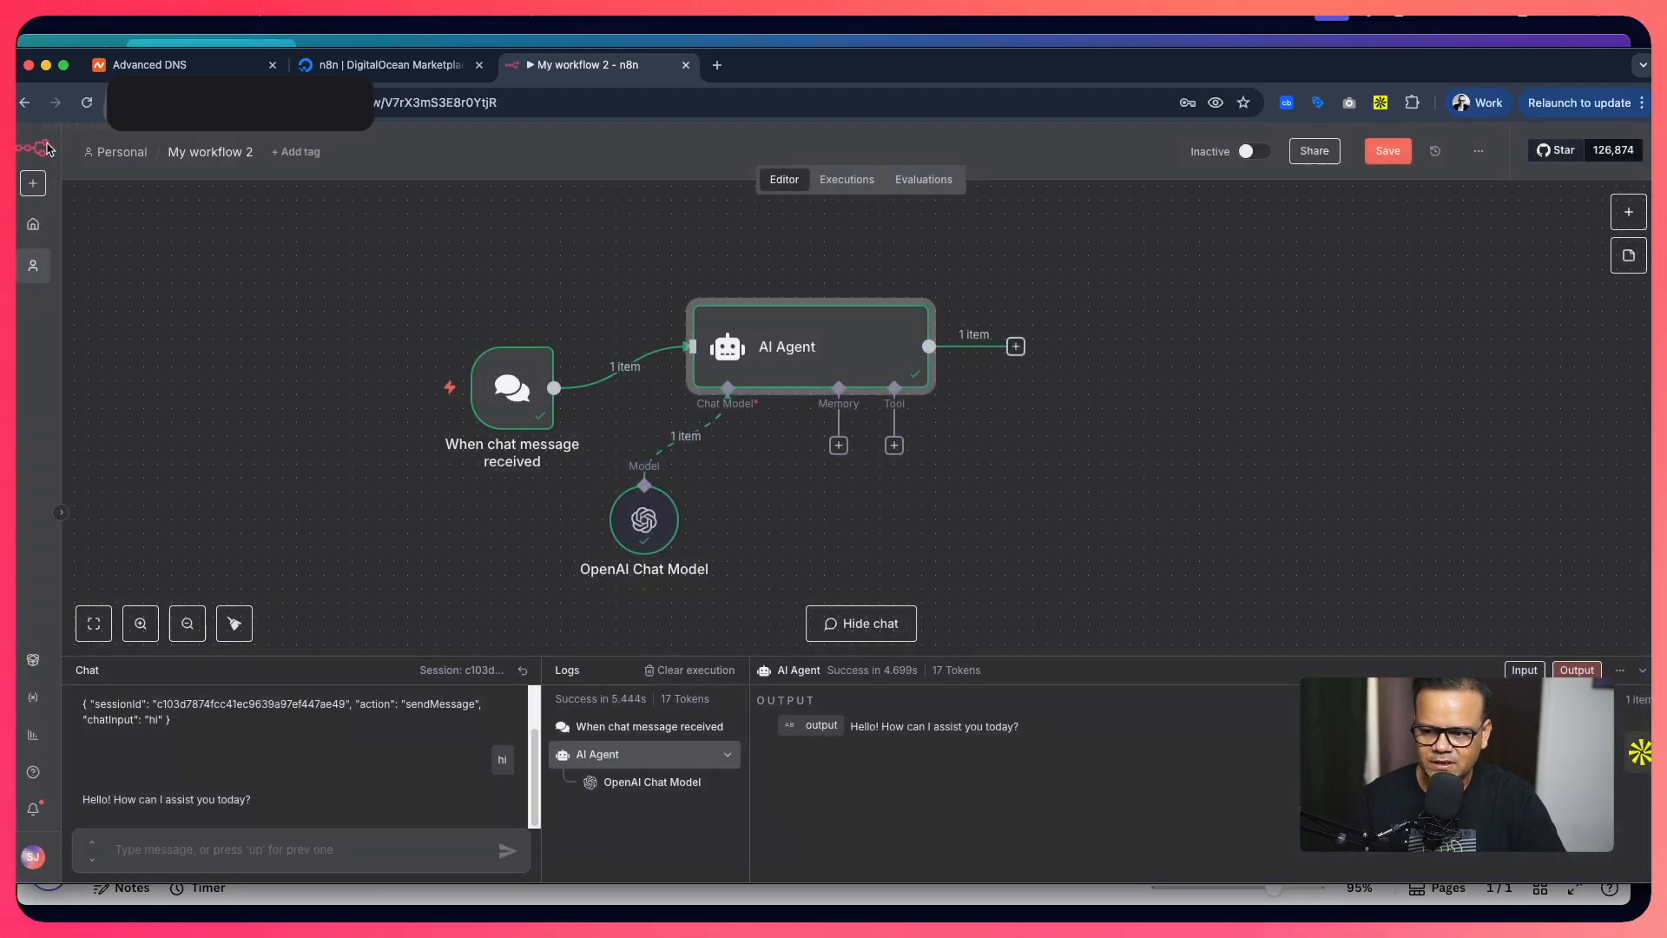
Examine the response text and token usage in the OpenAI Chat Model node's output, and return to the canvas.
double_click(638, 530)
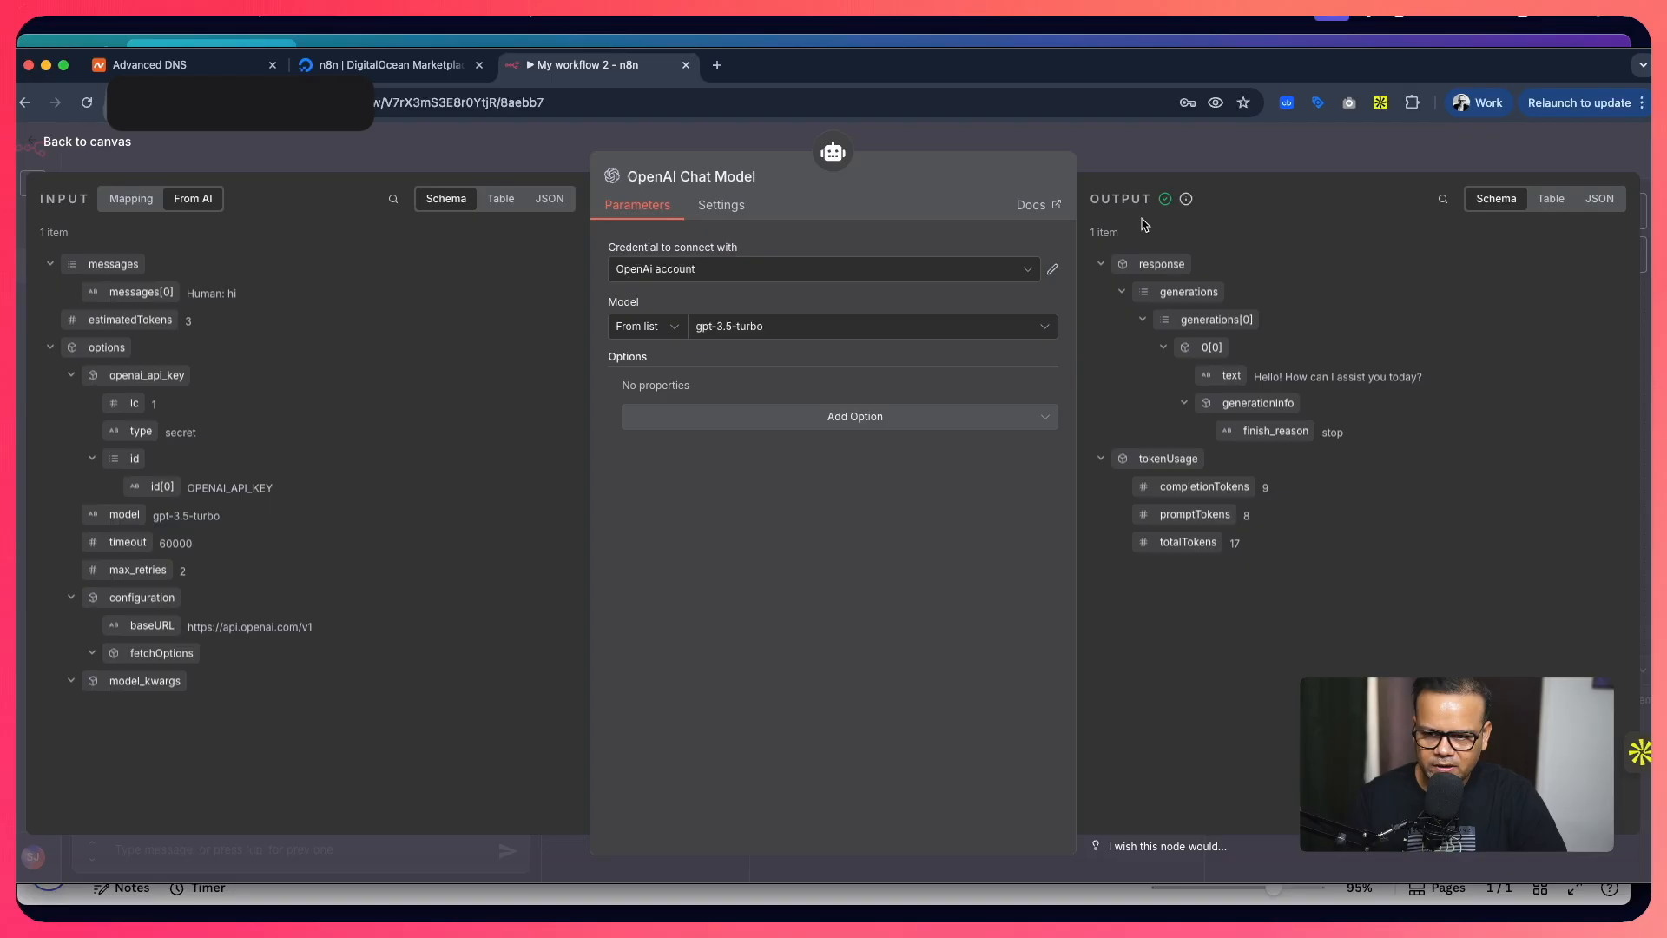
drag(1132, 199, 1380, 529)
click(1375, 577)
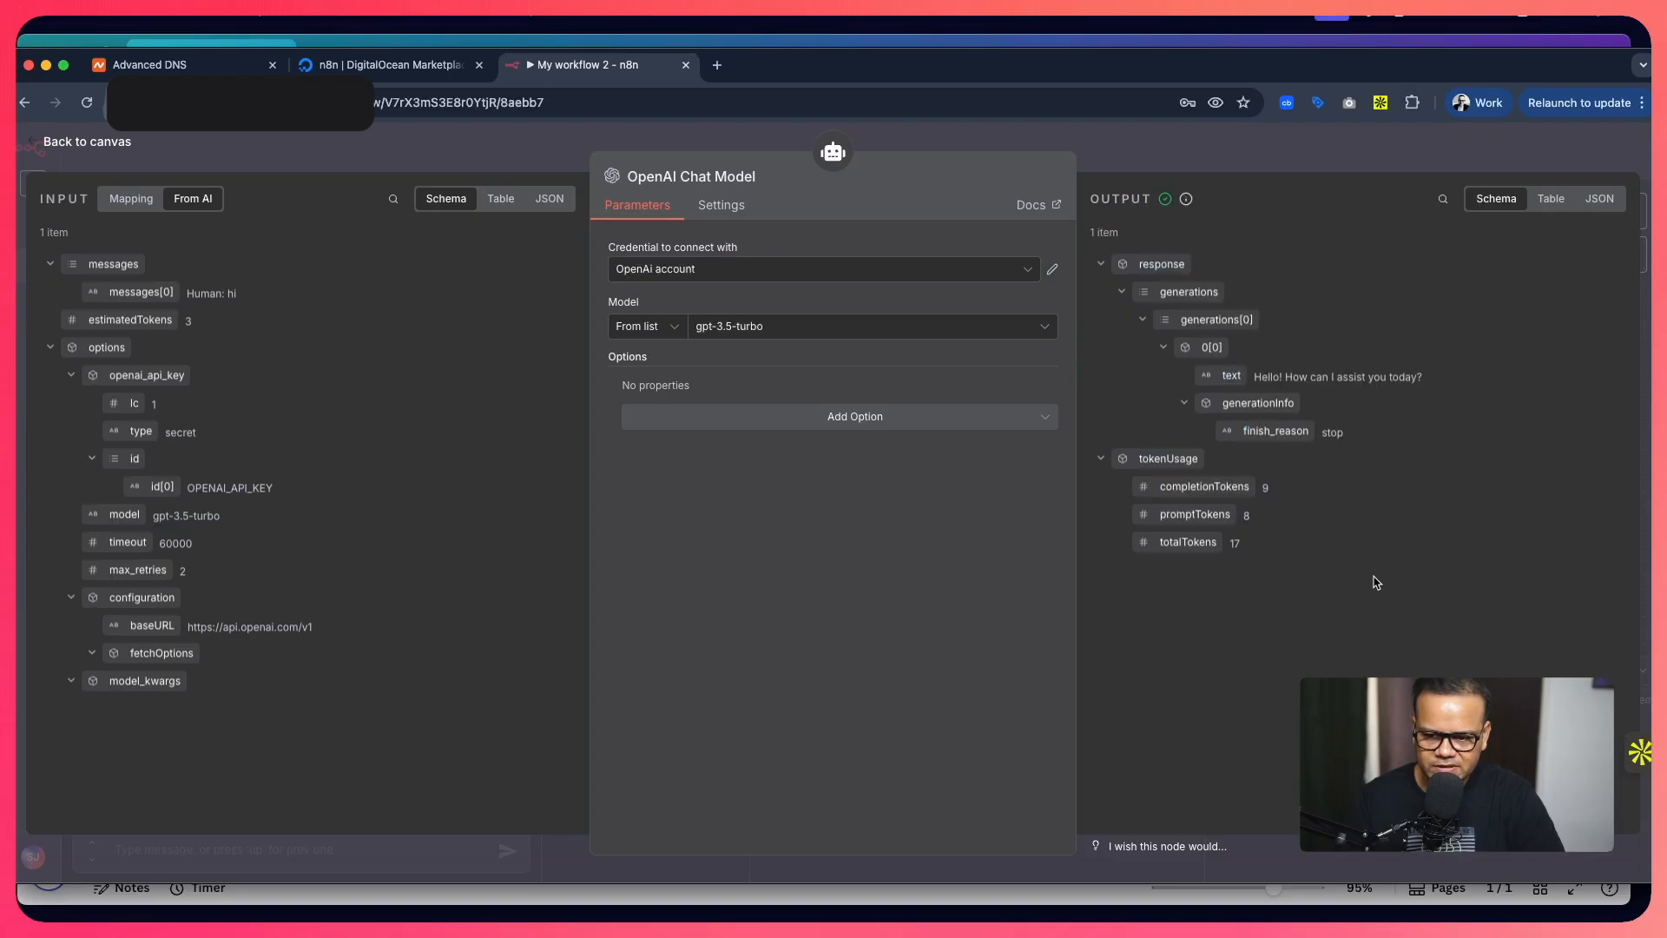
drag(1269, 376, 1437, 373)
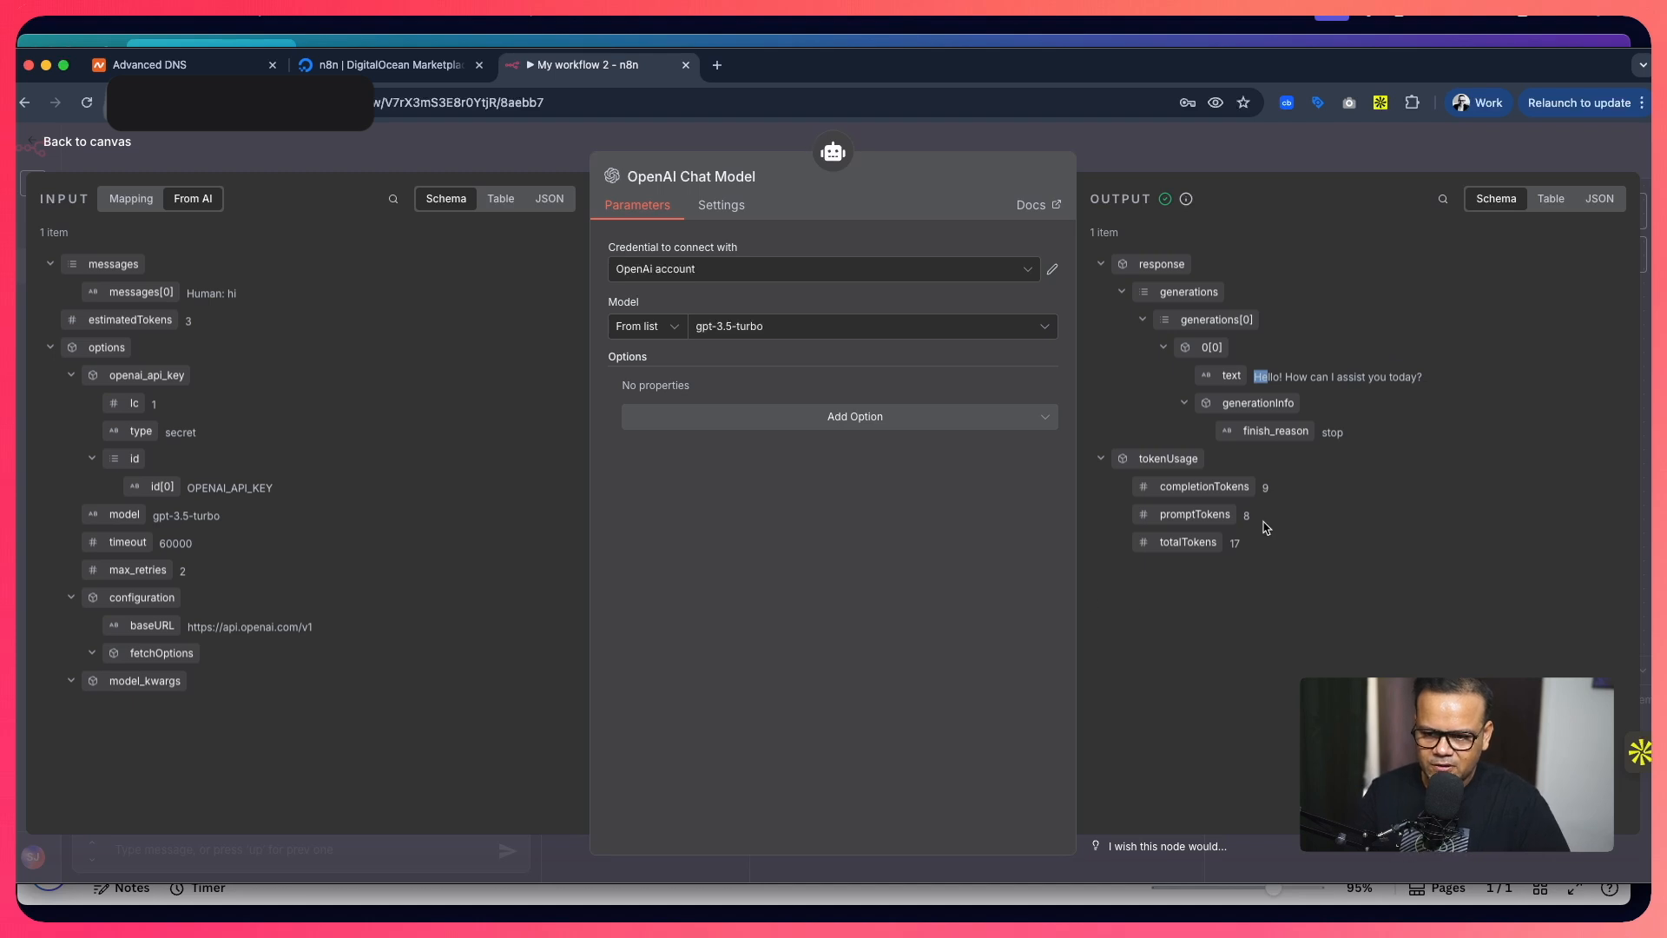
drag(1249, 548, 1260, 483)
click(1256, 563)
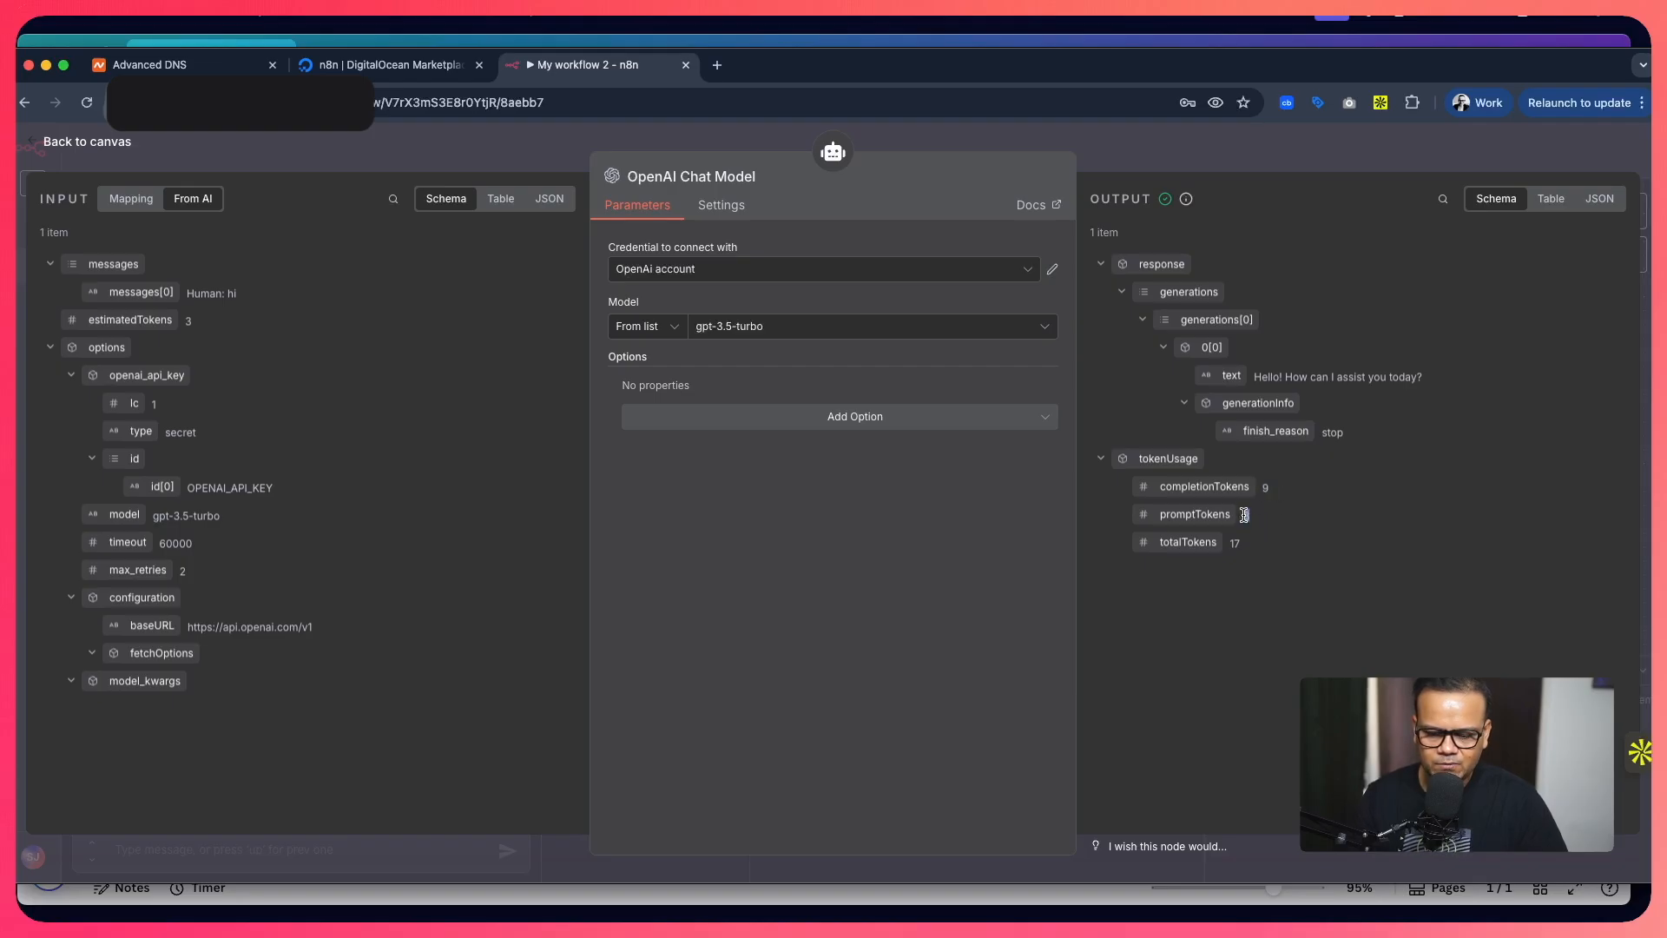
drag(1243, 548, 1225, 546)
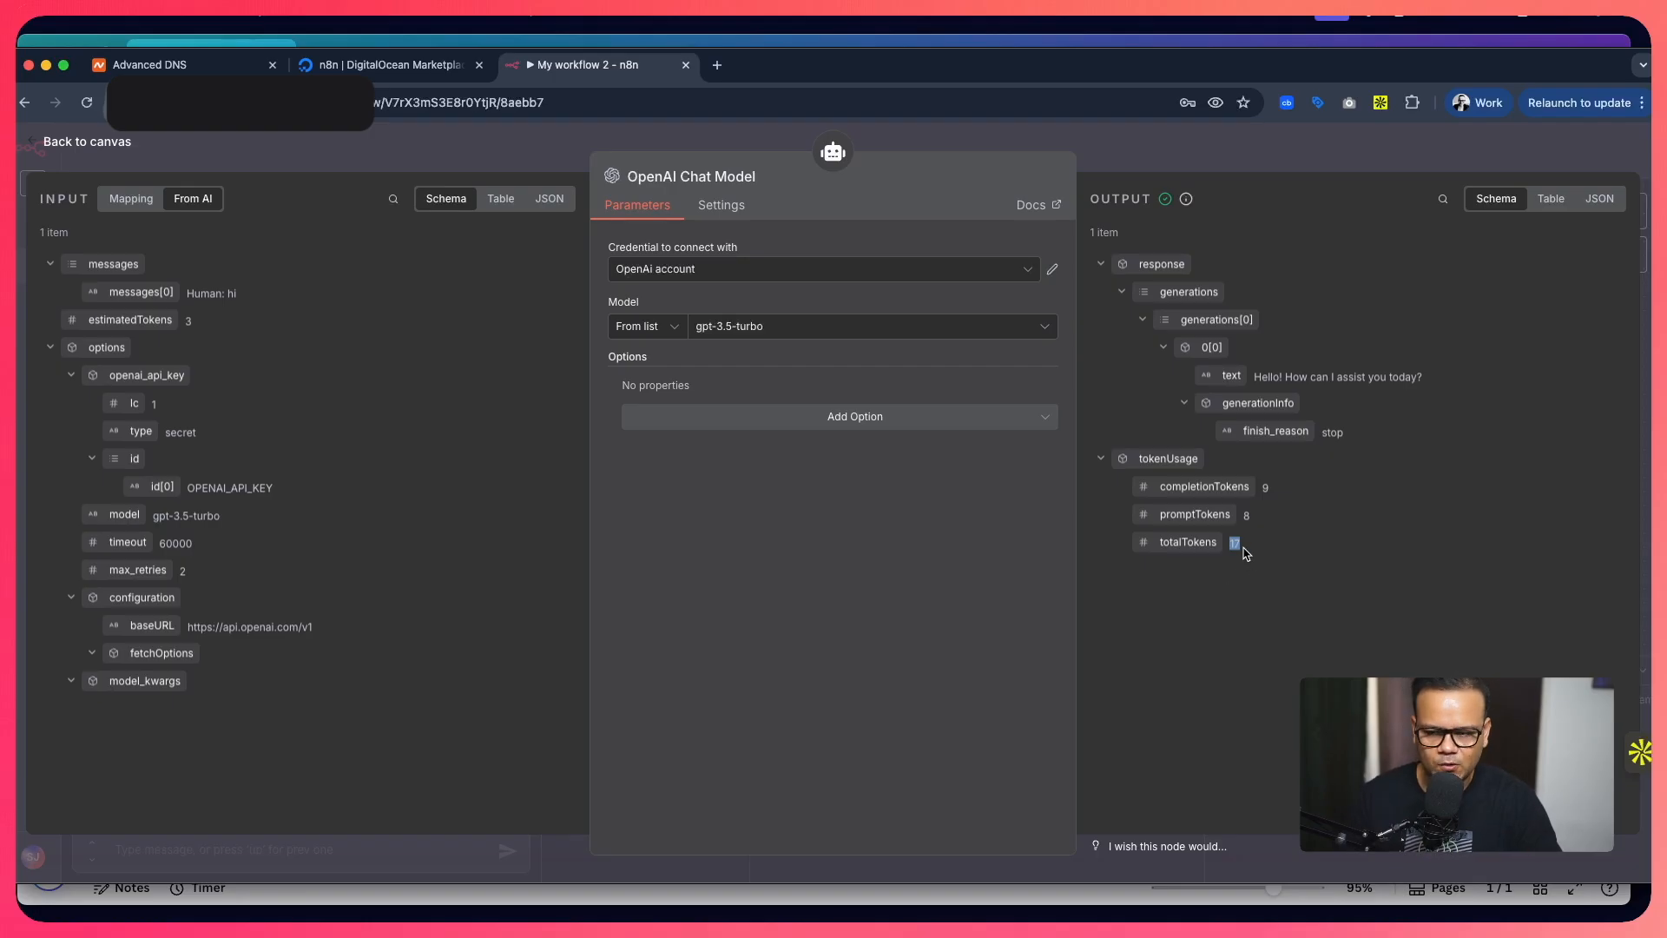
click(199, 162)
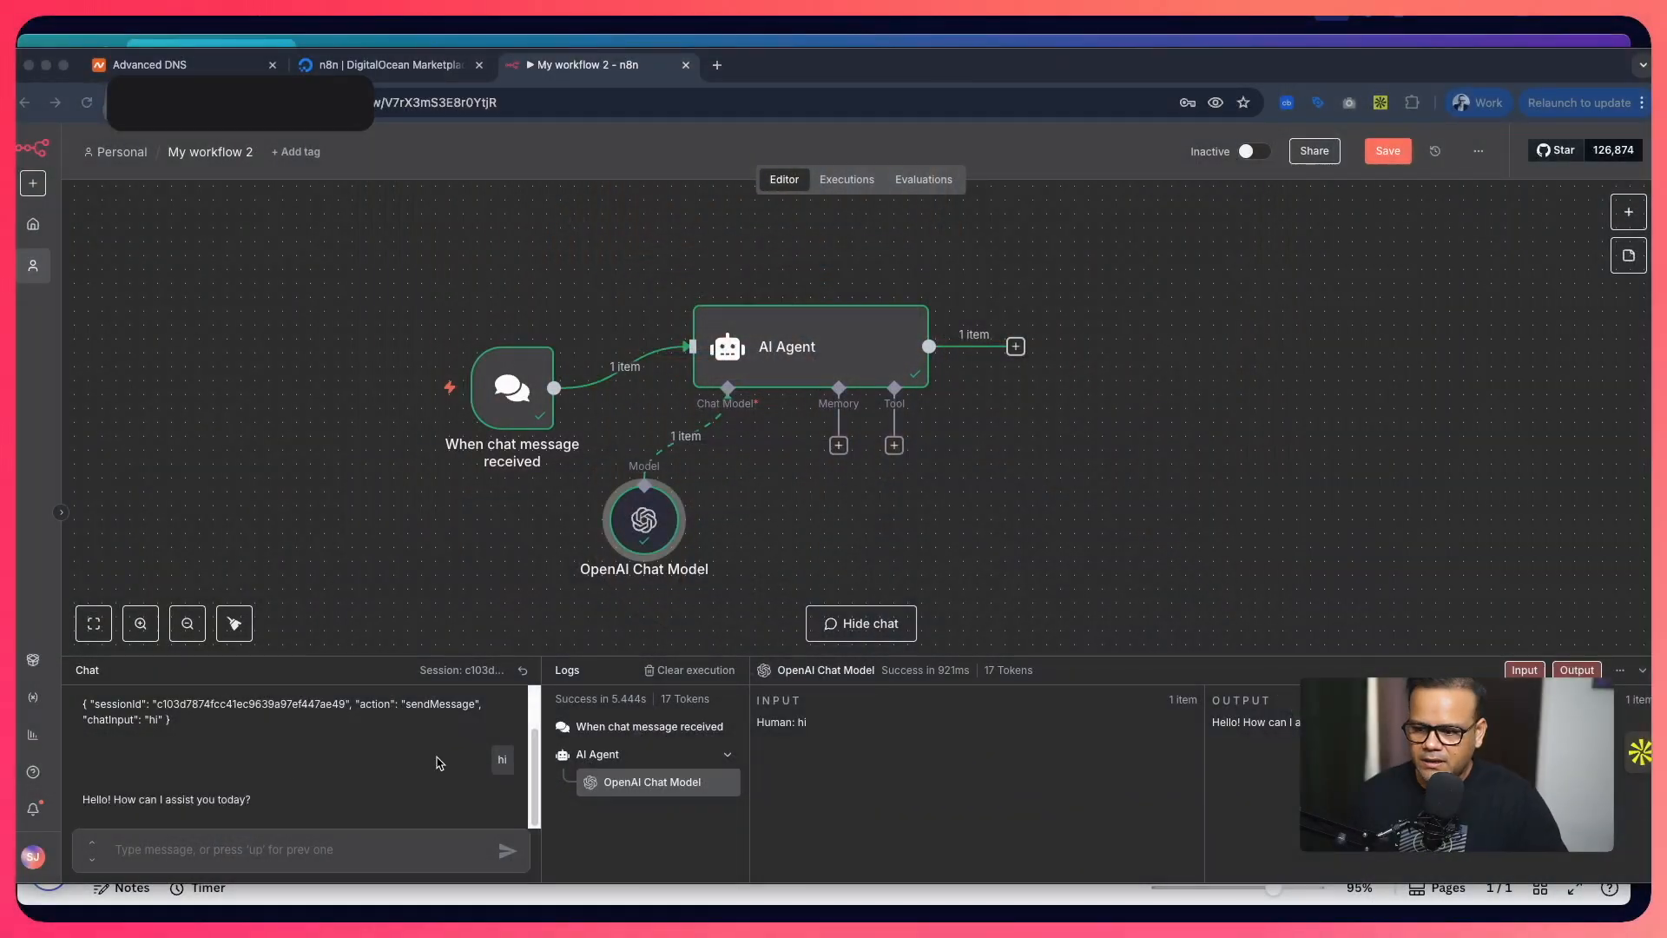
Send a chat message giving your name and saying that you are a digital marketer.
click(192, 855)
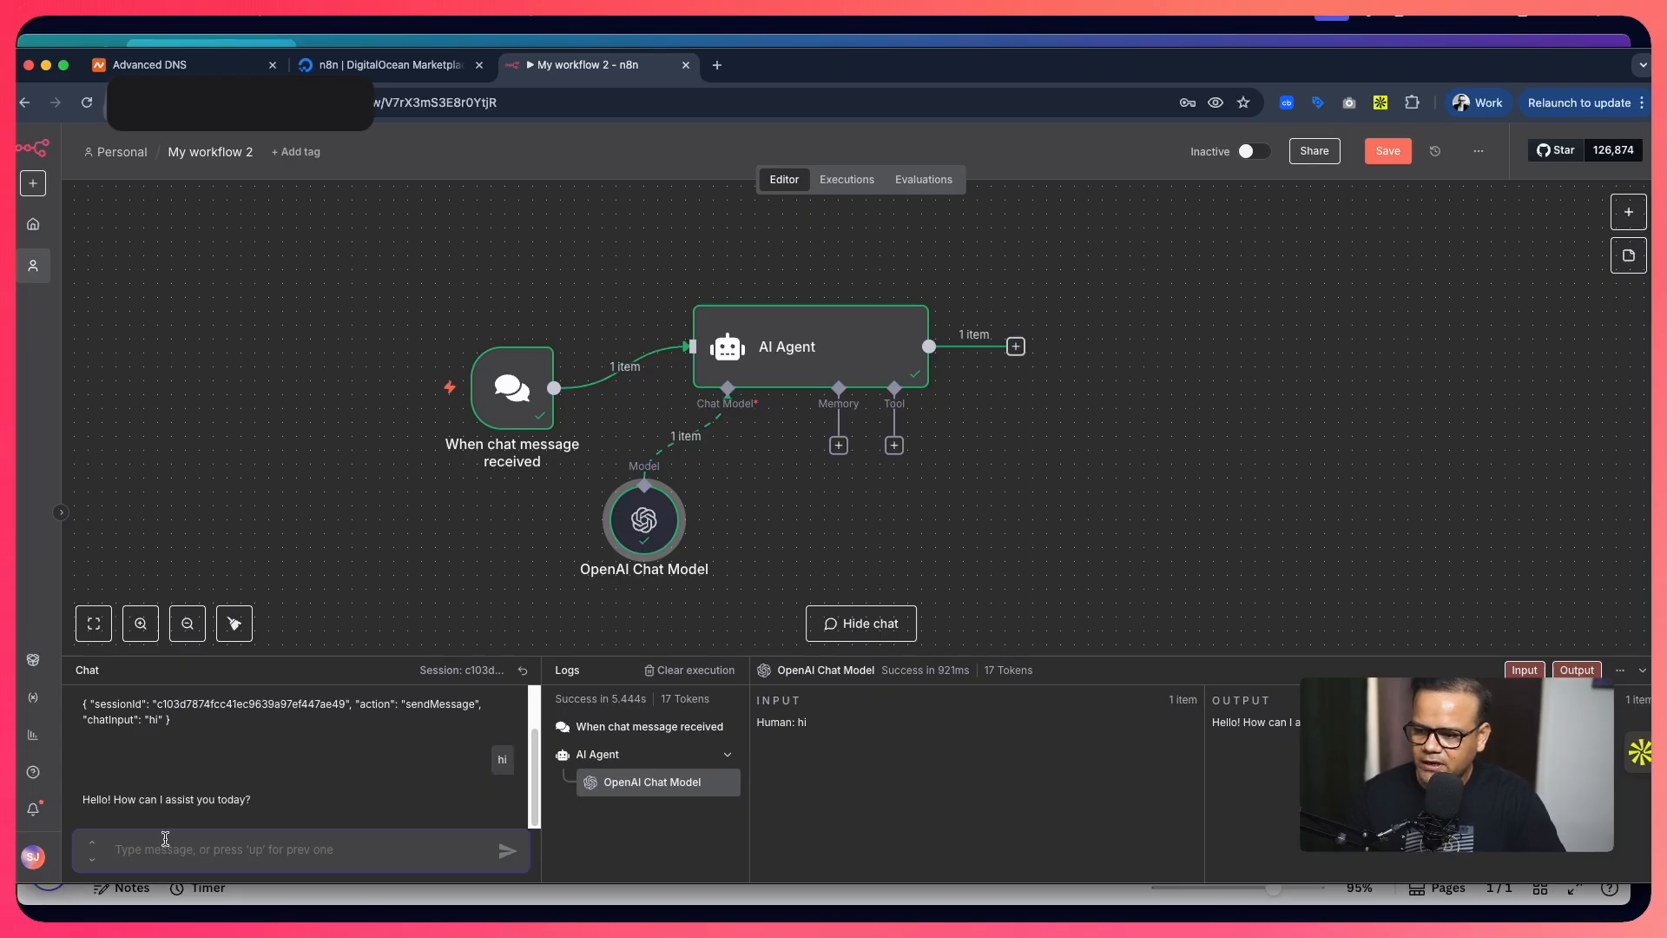
text(My name is Sudhansh, and I am a digital marketer)
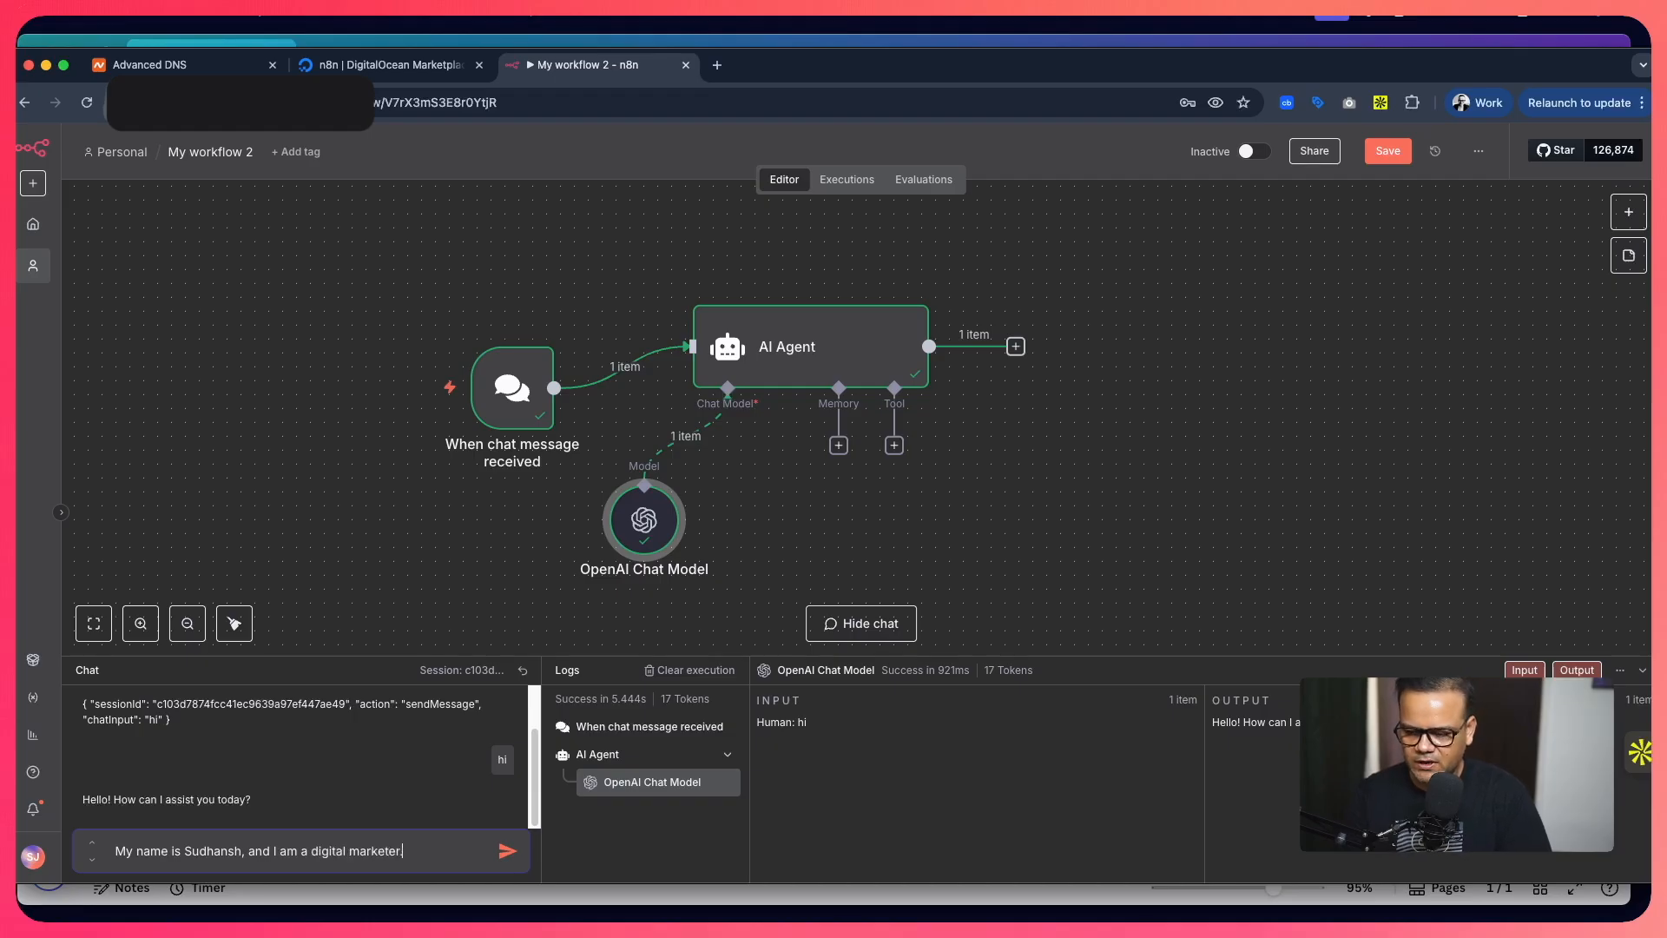
key(Return)
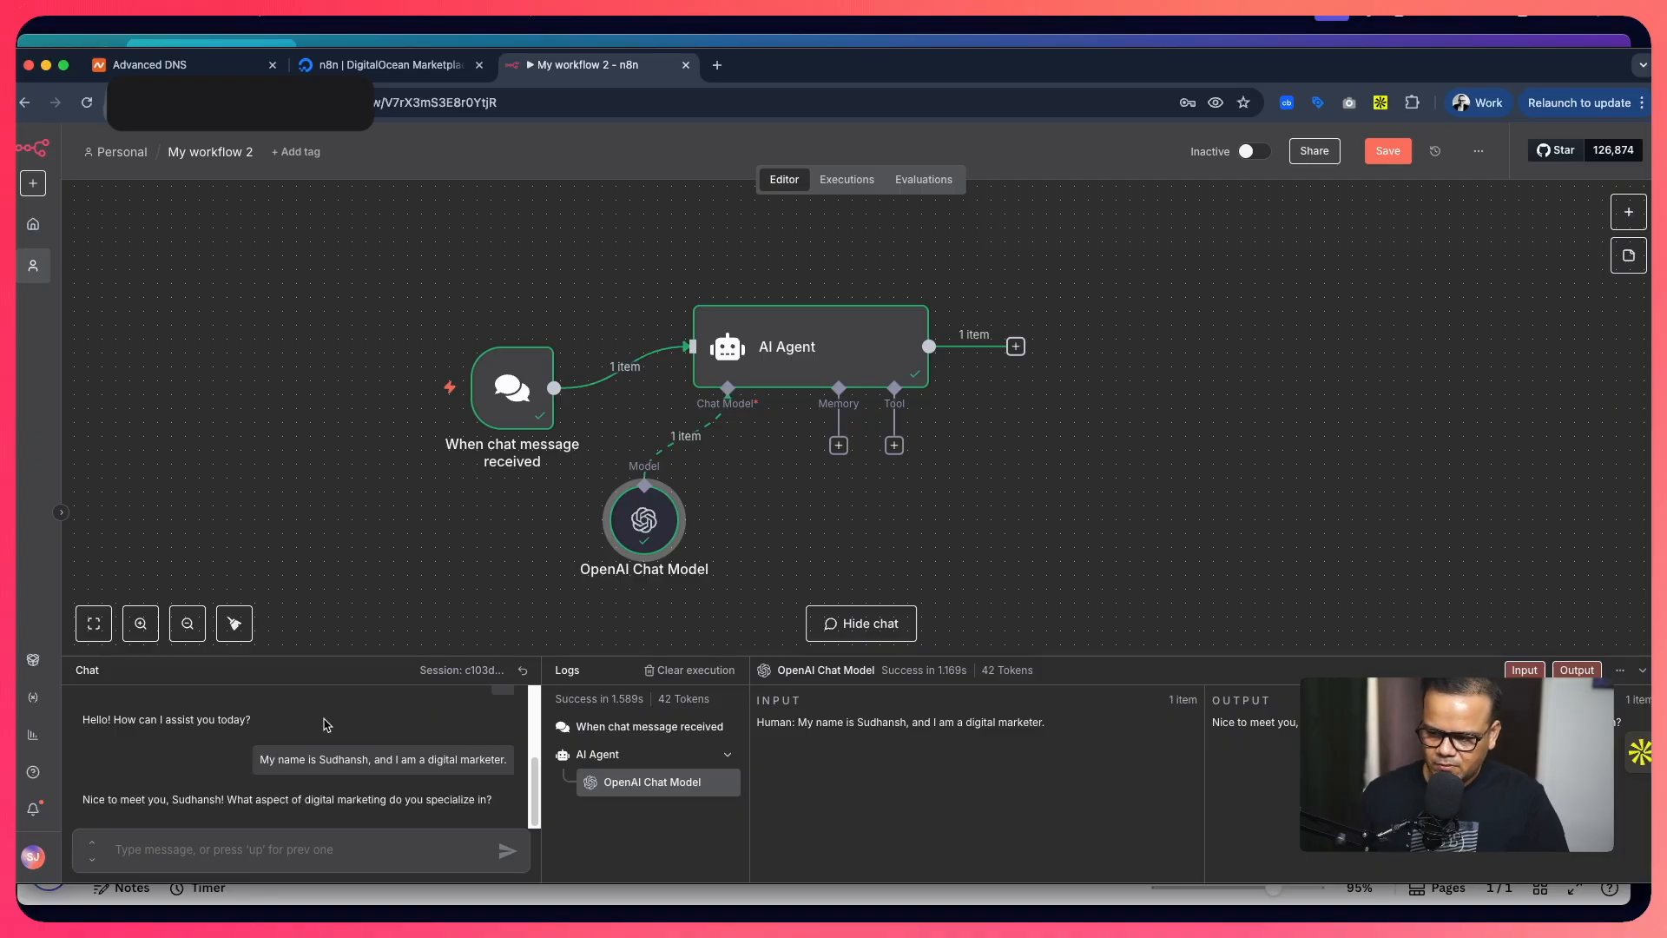
Examine the AI Agent node's output and the chat model input in its logs for the introduction message.
double_click(833, 348)
drag(1201, 265, 1392, 276)
click(1168, 199)
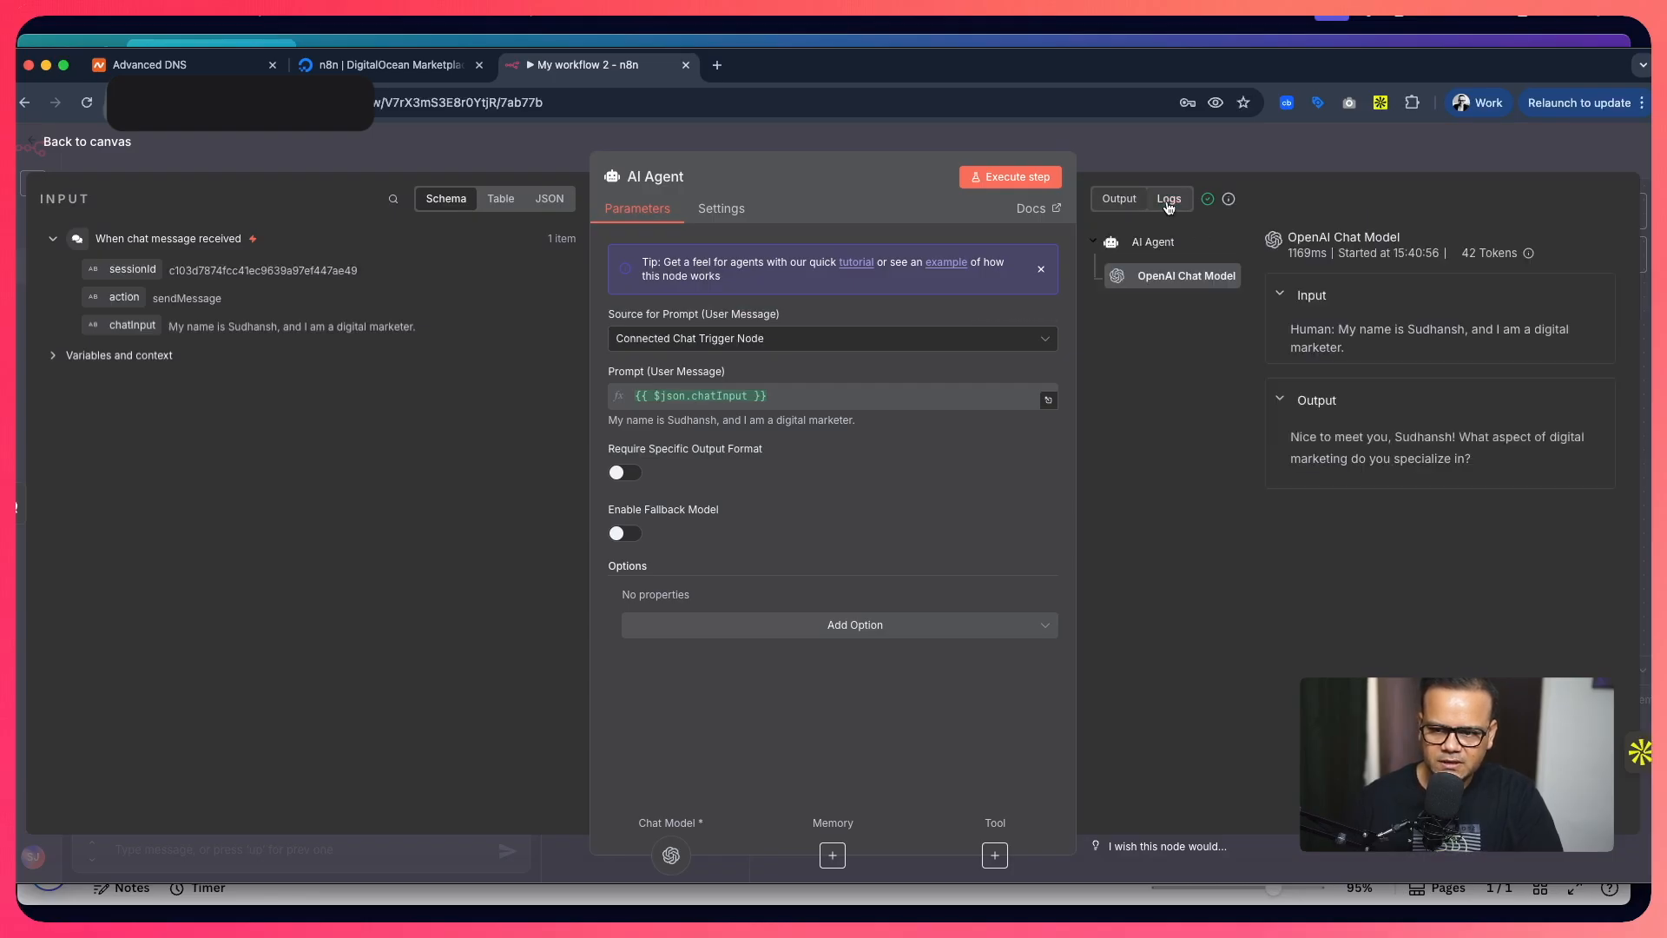
drag(1349, 330, 1528, 334)
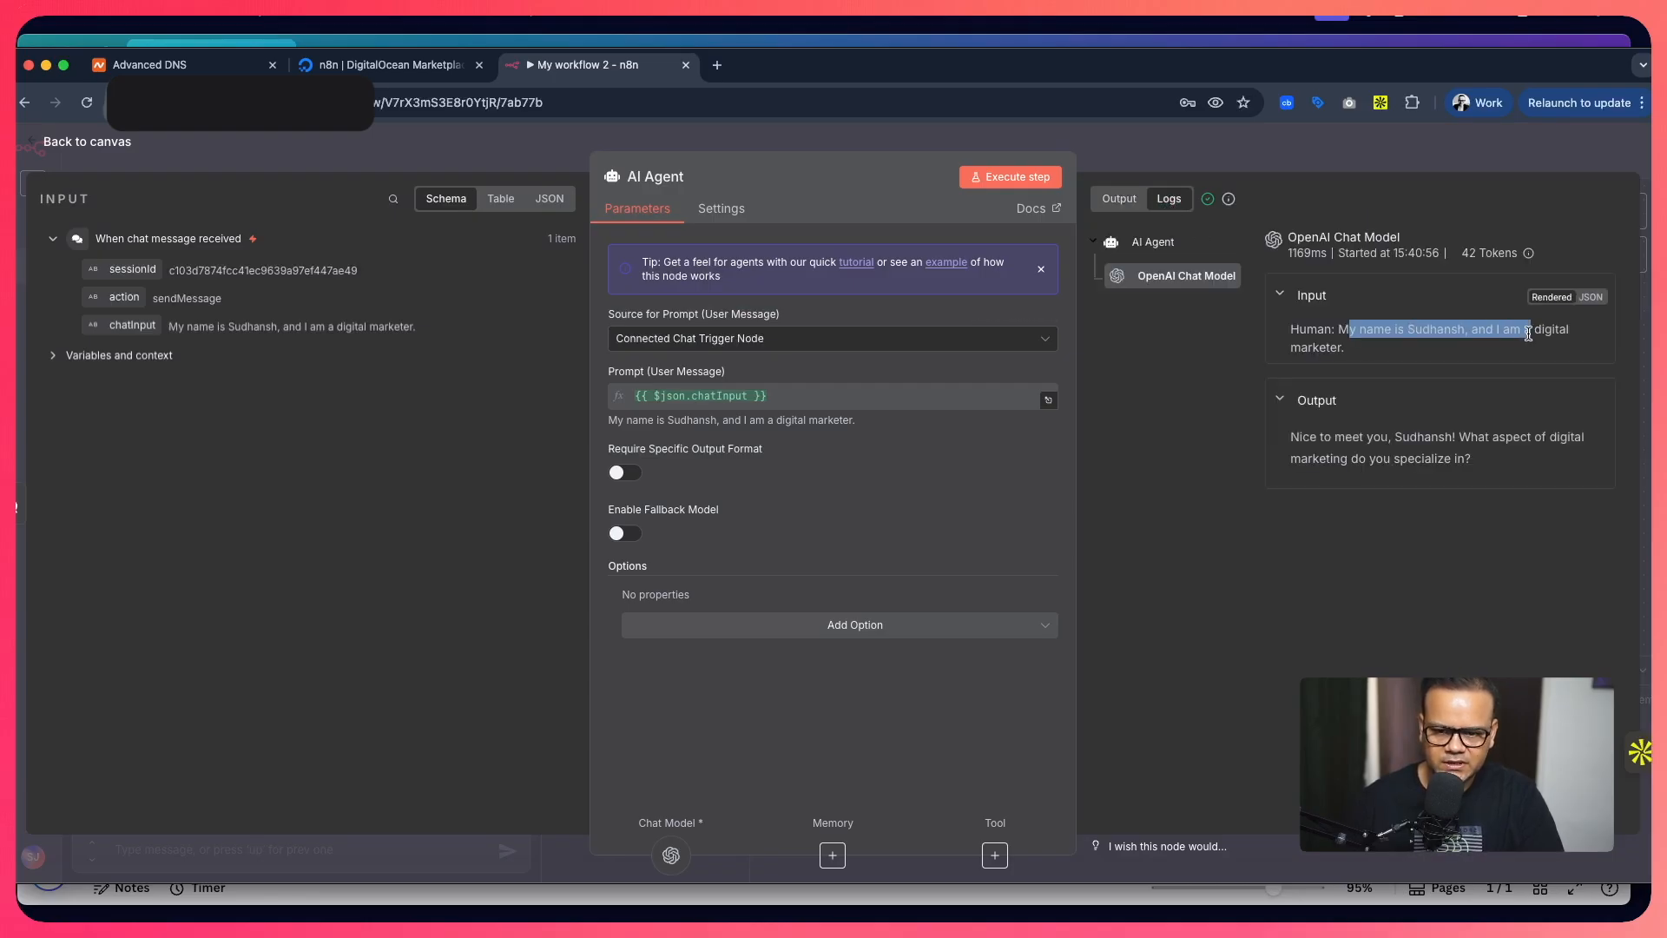
Examine the OpenAI Chat Model's reply to the introduction in the AI Agent's logs, and return to the canvas.
click(1295, 438)
drag(1295, 439, 1542, 438)
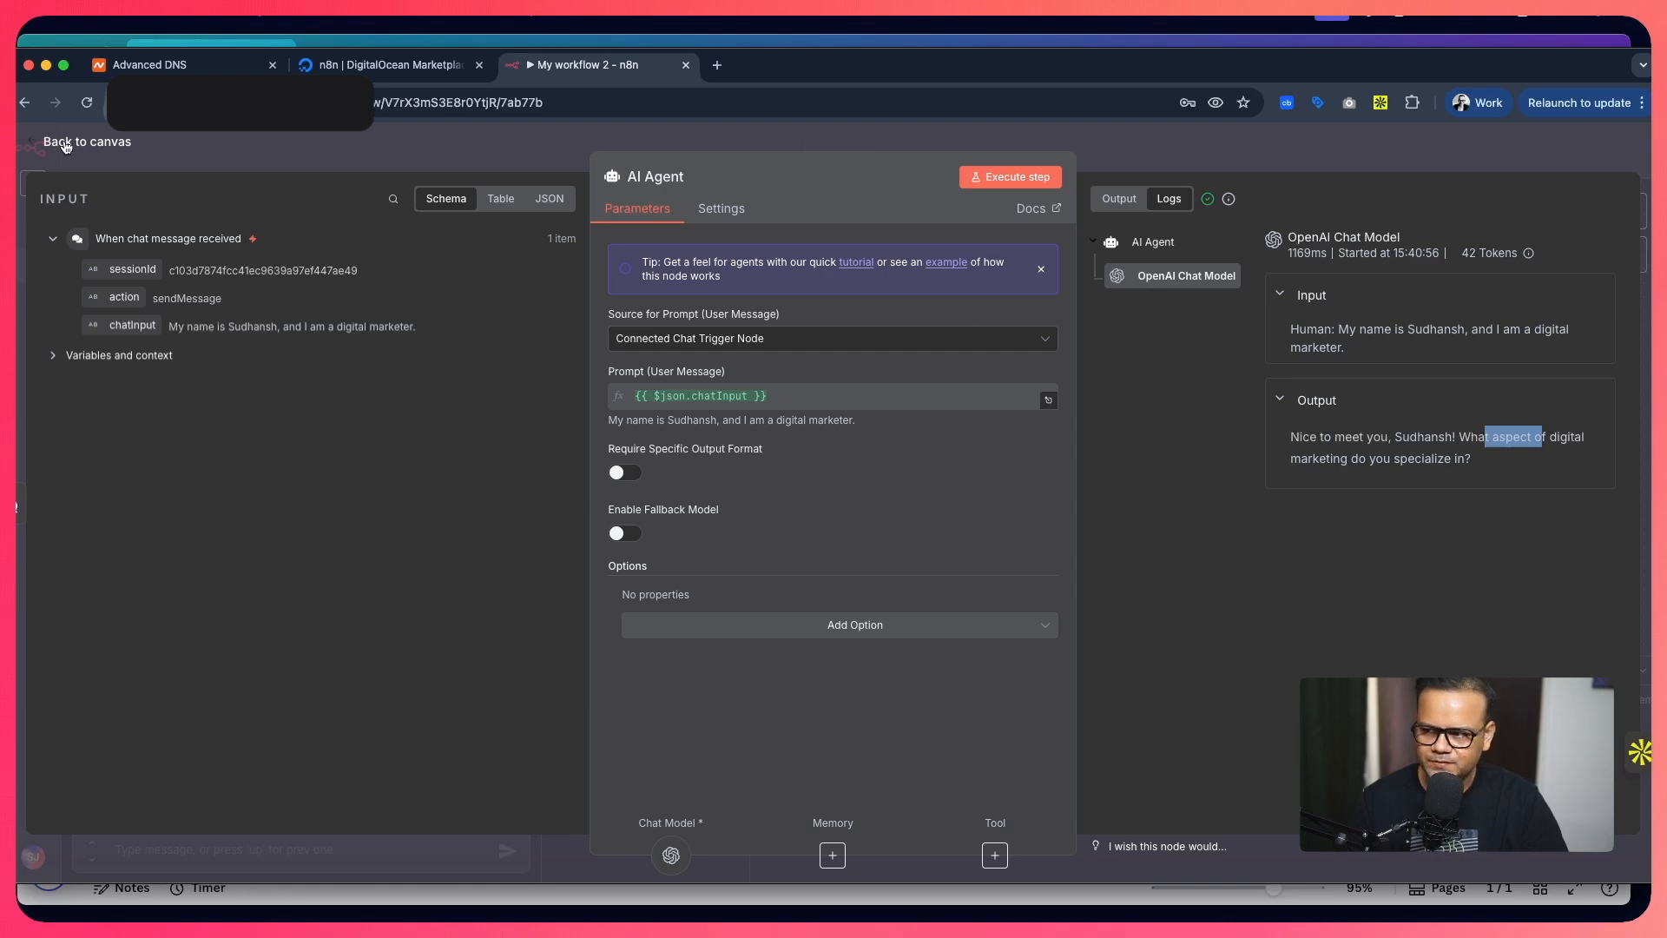
click(37, 143)
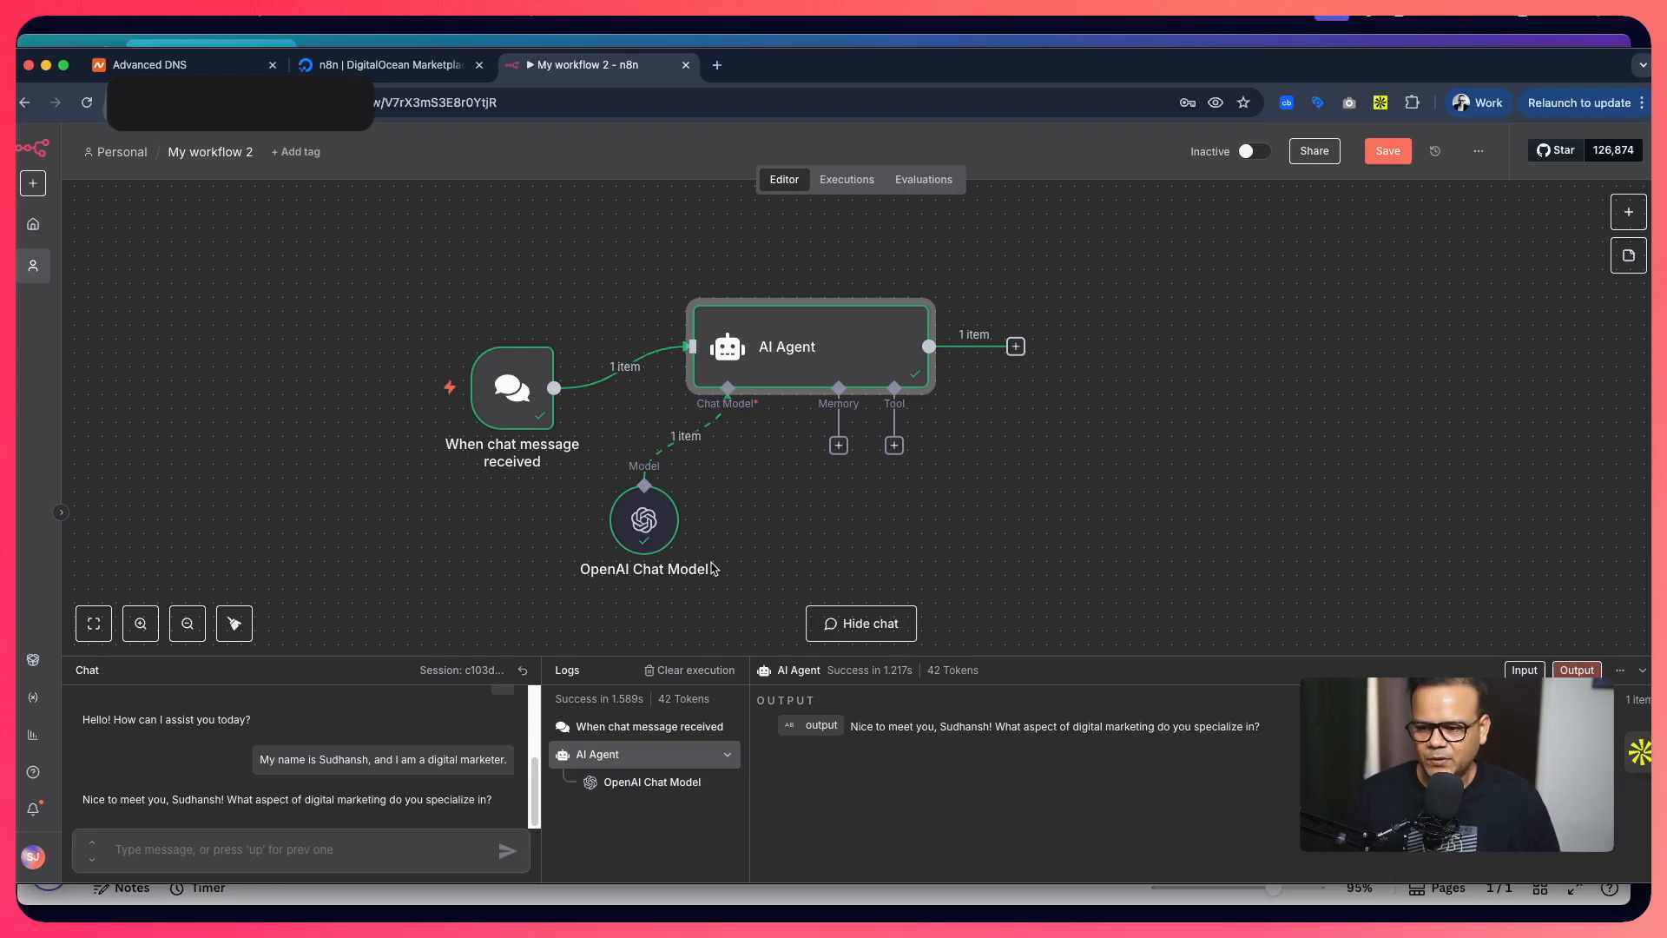
Send the chat message "What is my name, and what is my profession?" to the agent.
click(270, 856)
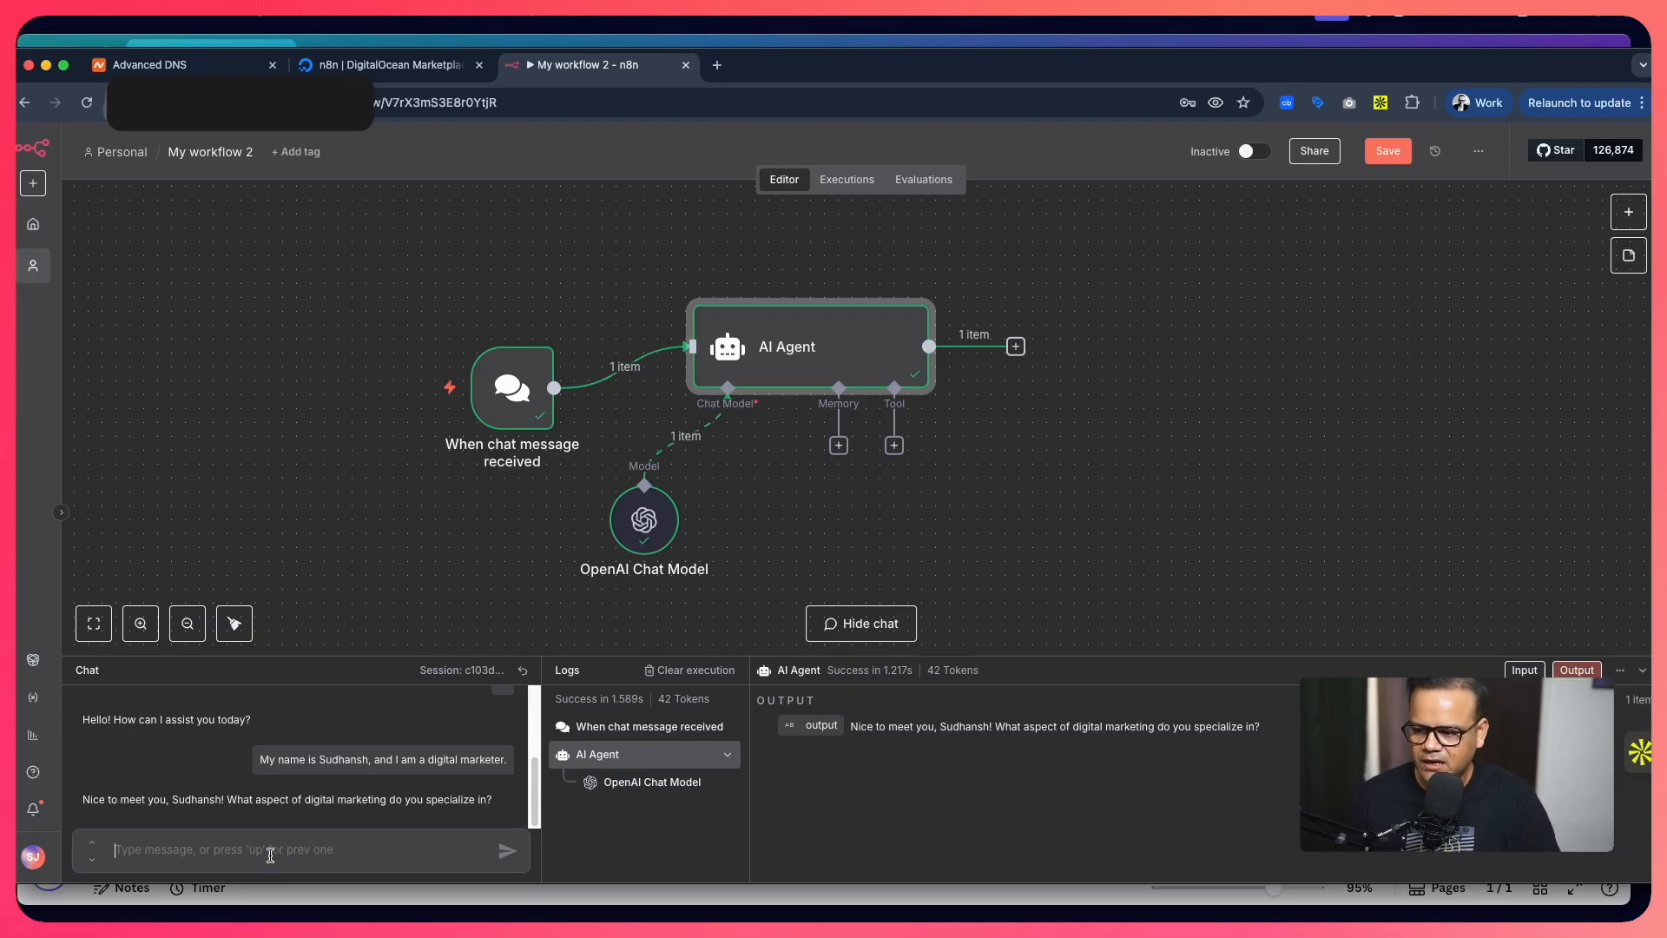
text(What)
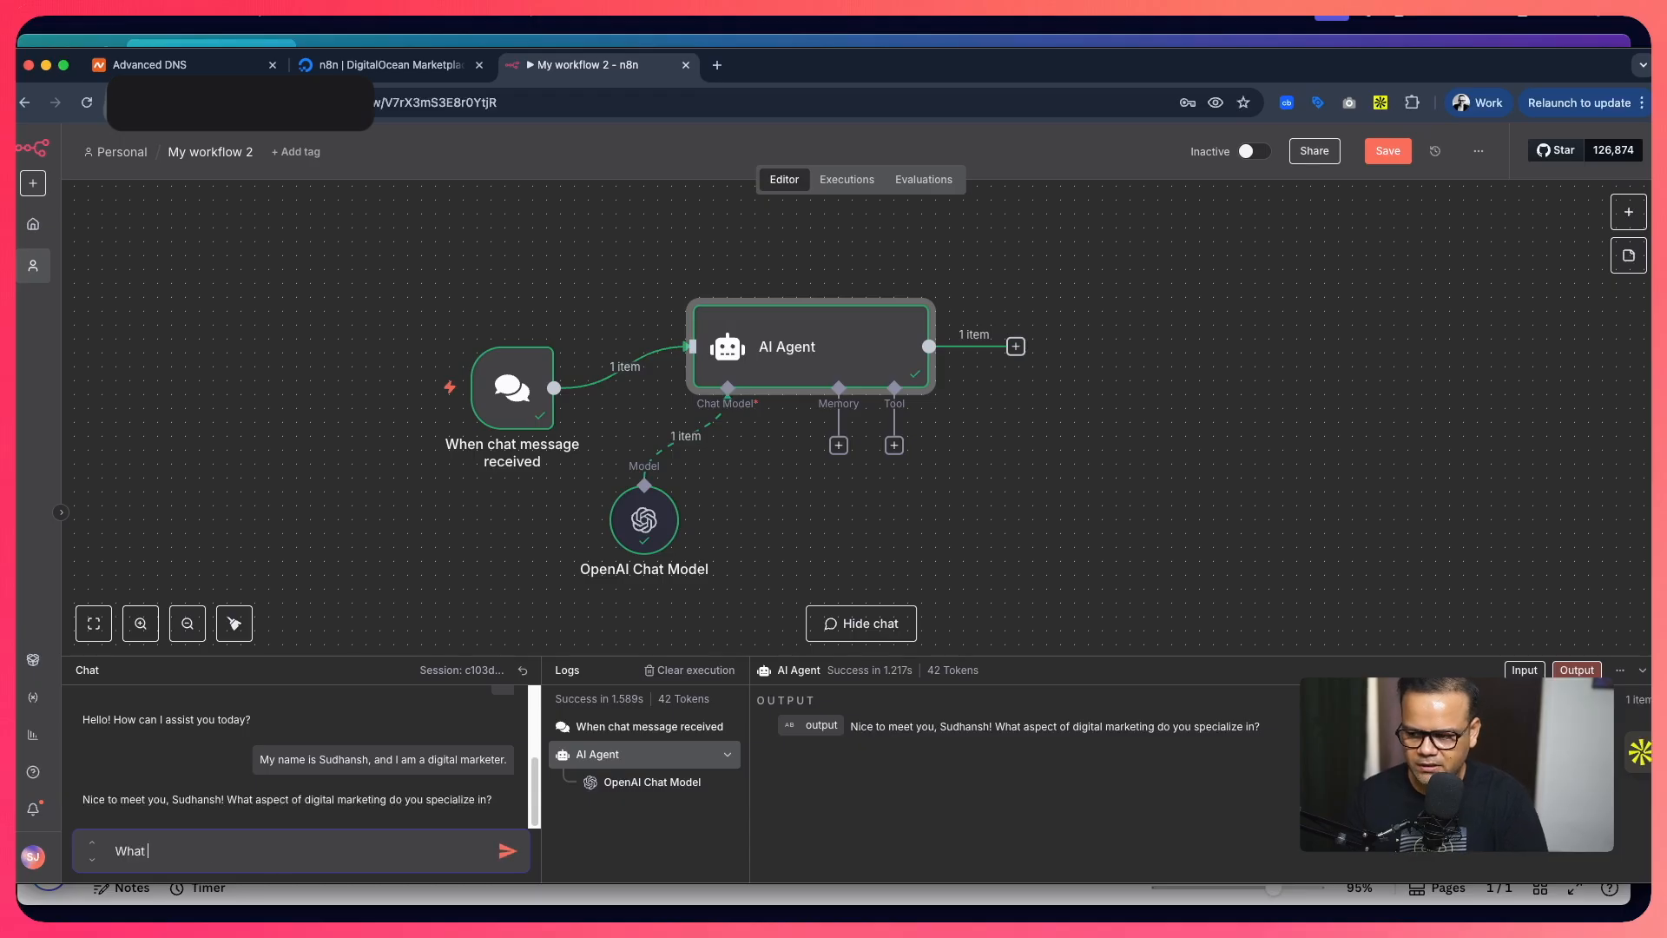
text( is my name, and)
text(what )
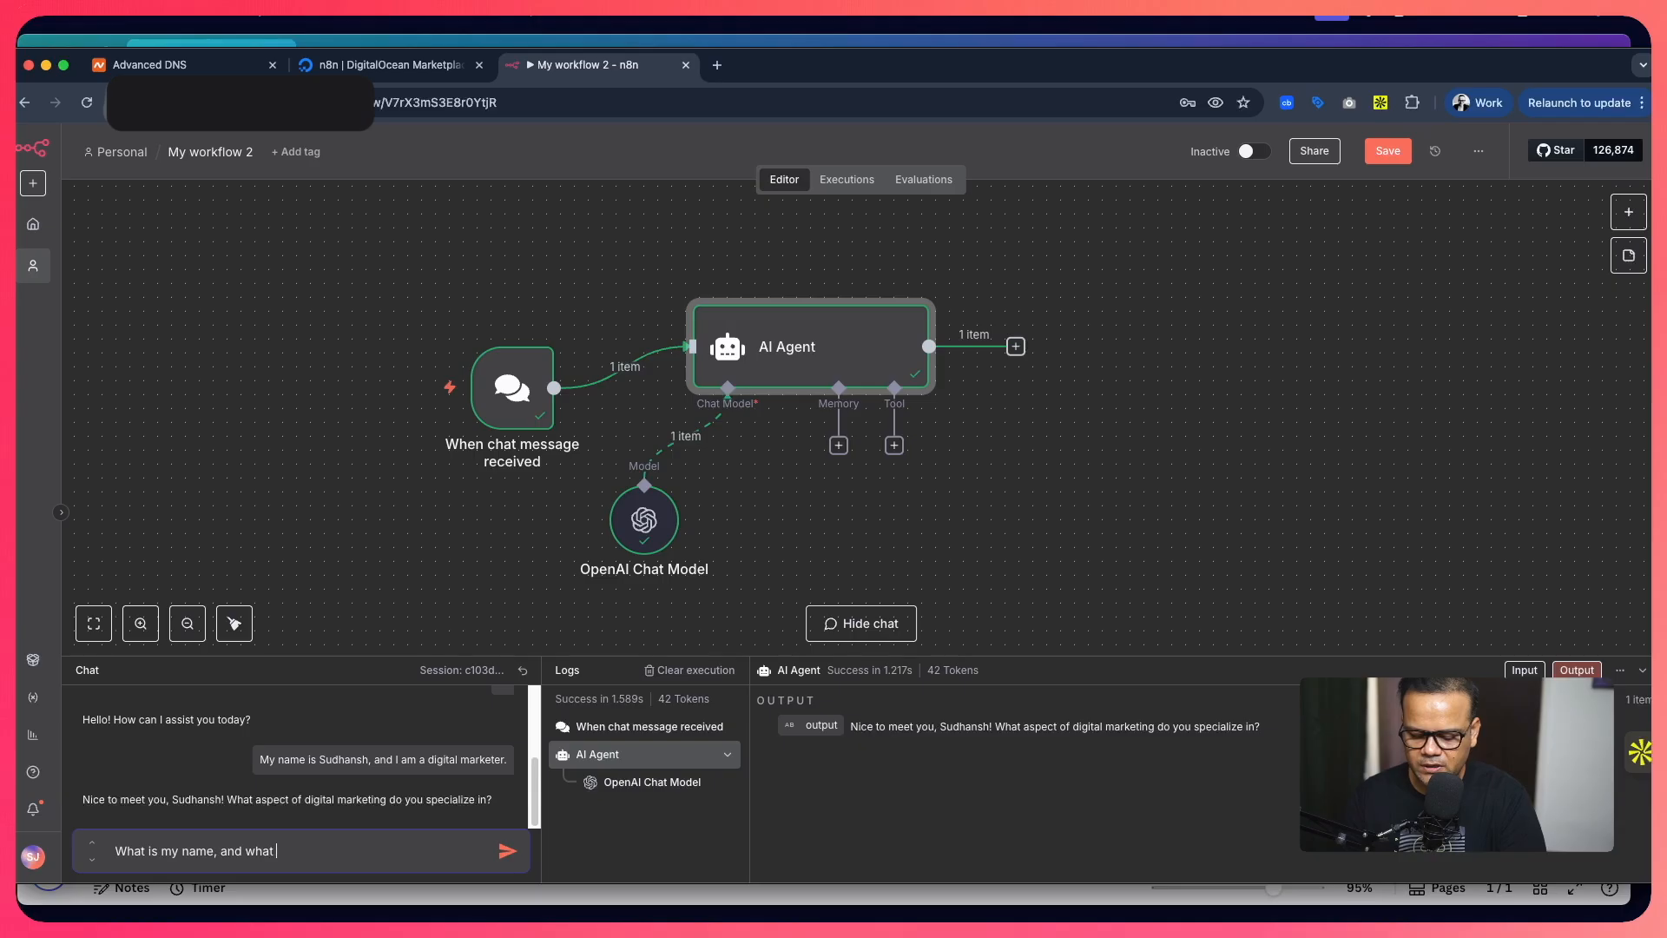
text(is my profession)
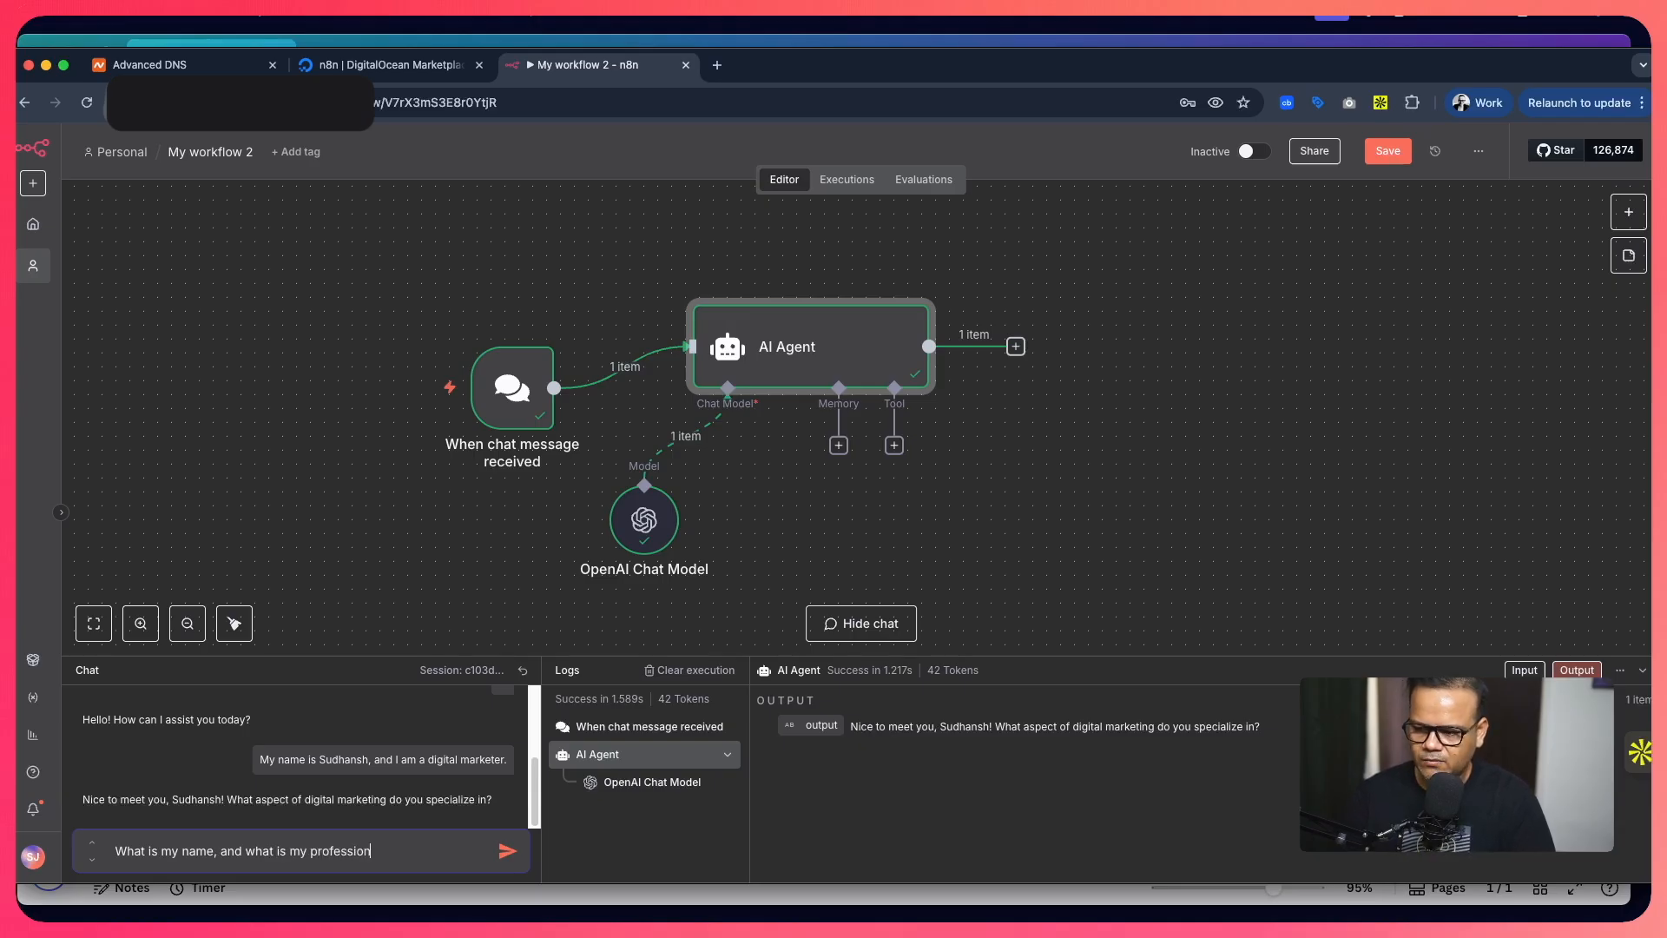
text(?)
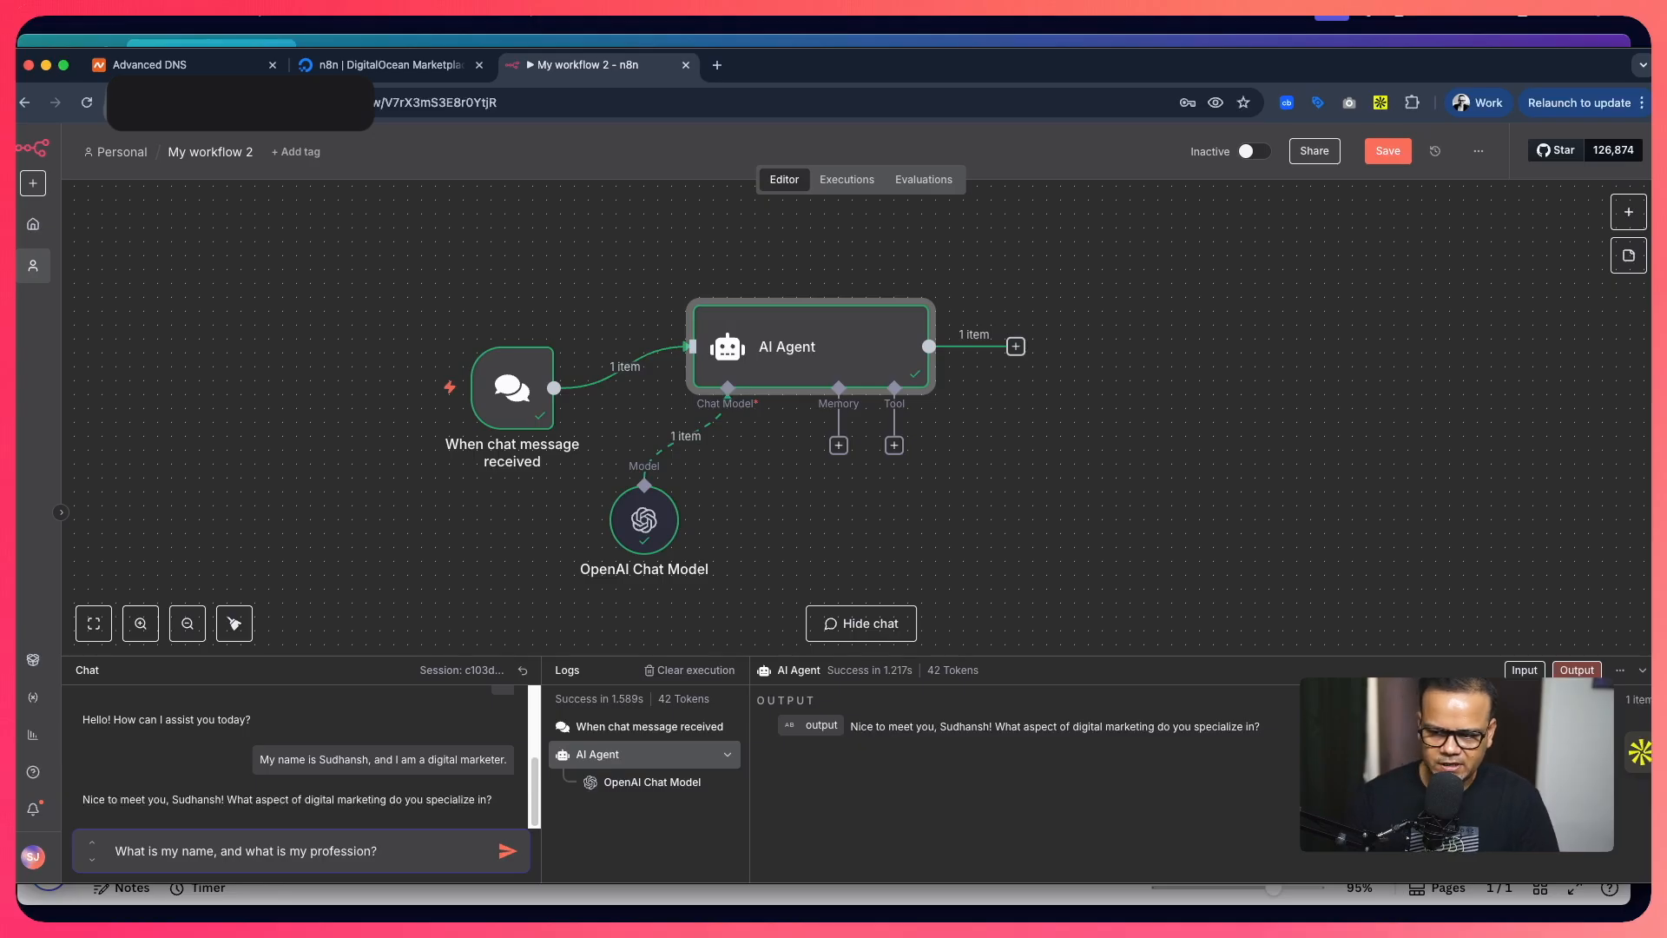
key(Return)
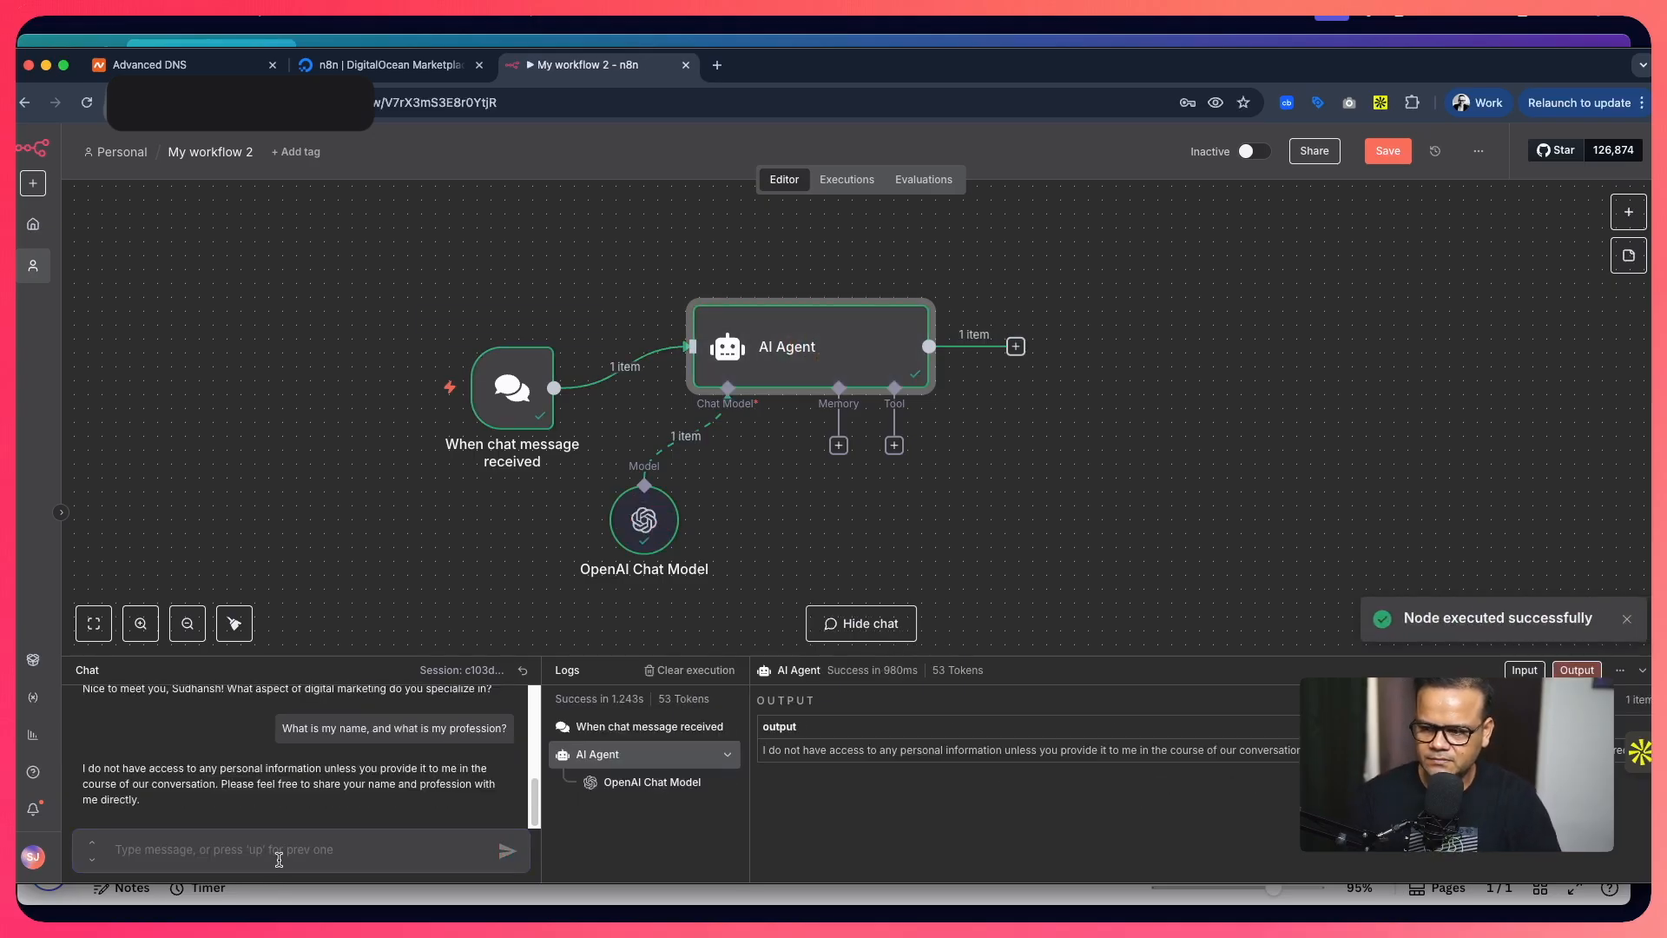
Examine the chat model's input and output for the name and profession question in the AI Agent's logs, and return to the canvas.
double_click(777, 356)
click(1169, 198)
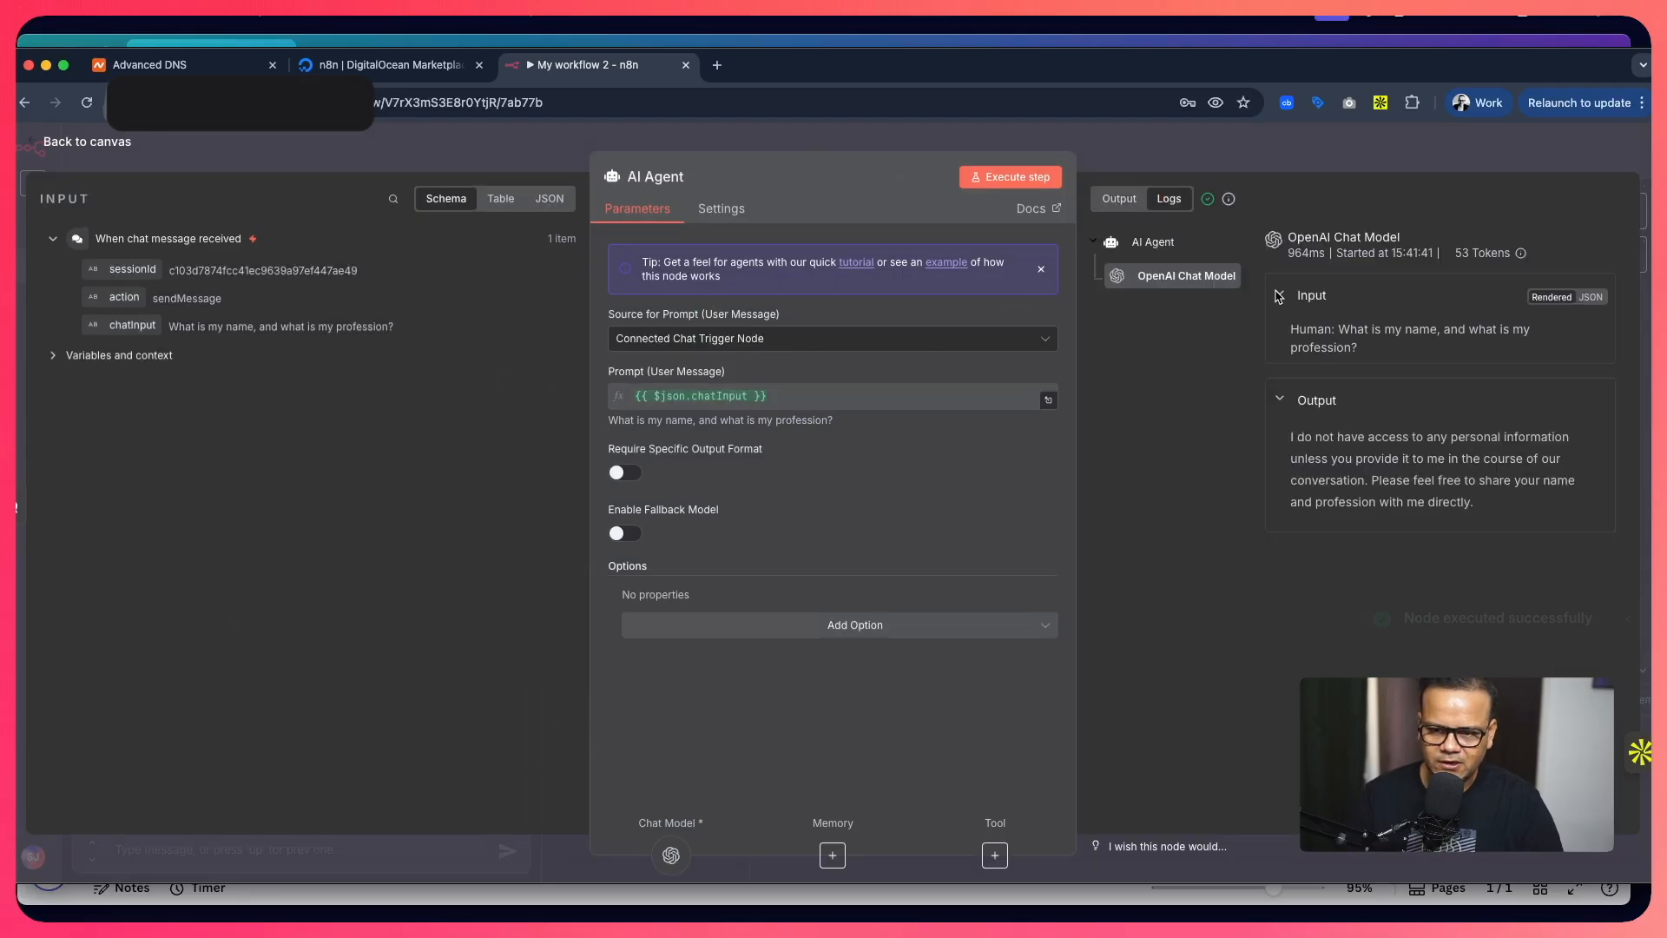
drag(1349, 329, 1439, 356)
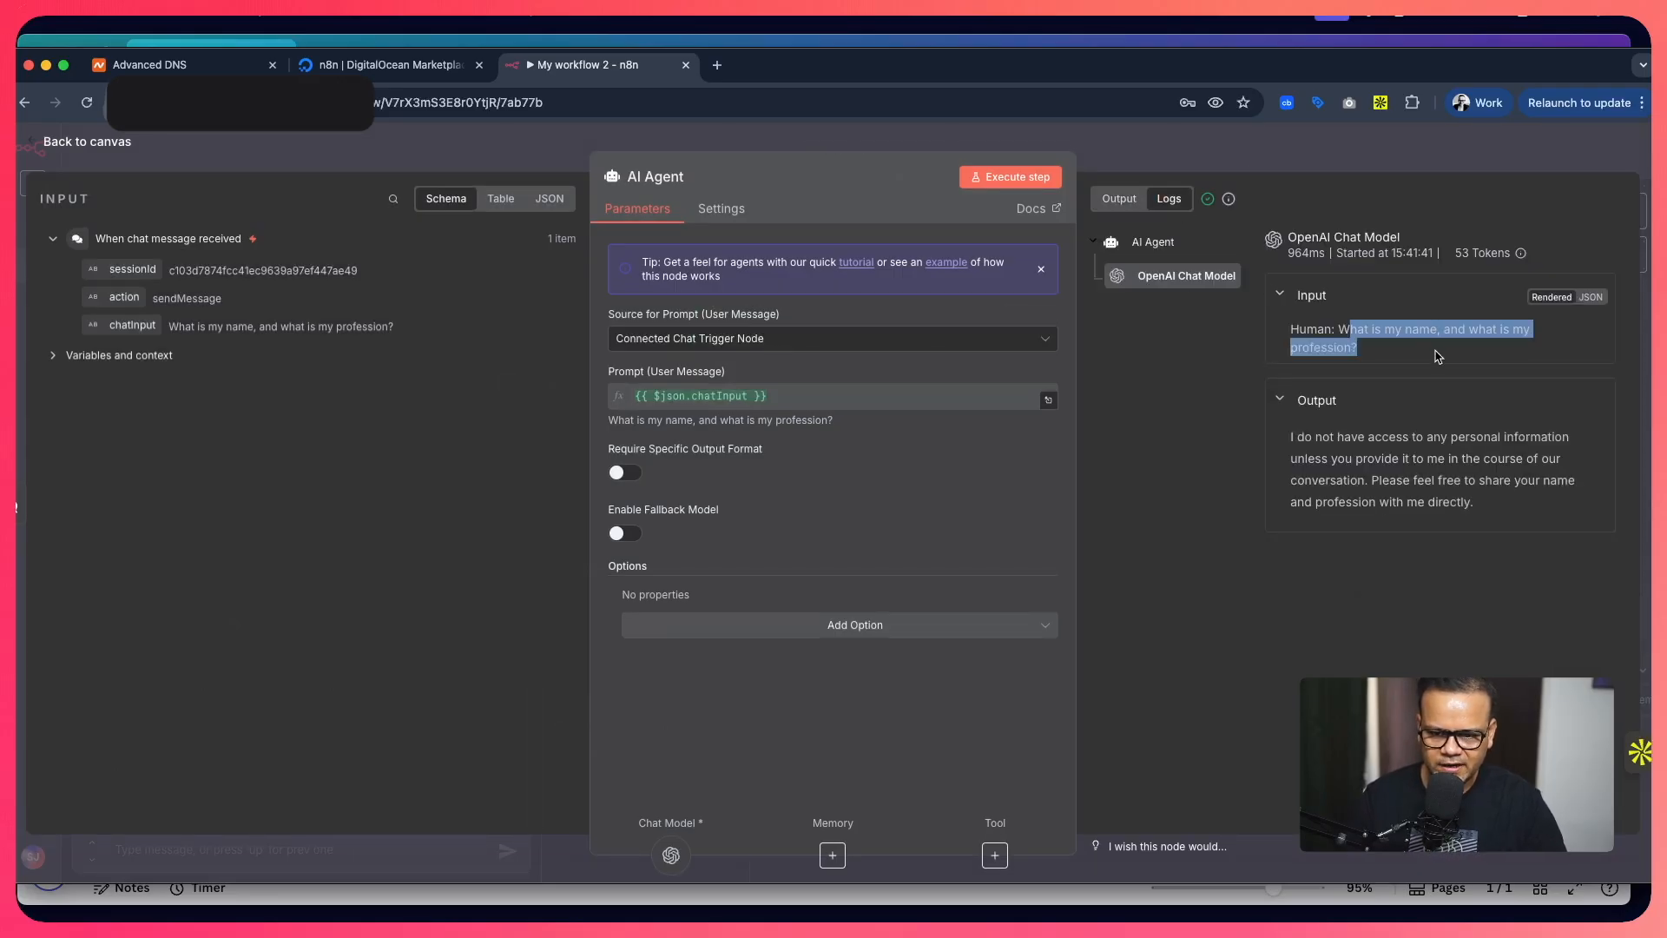
click(1399, 355)
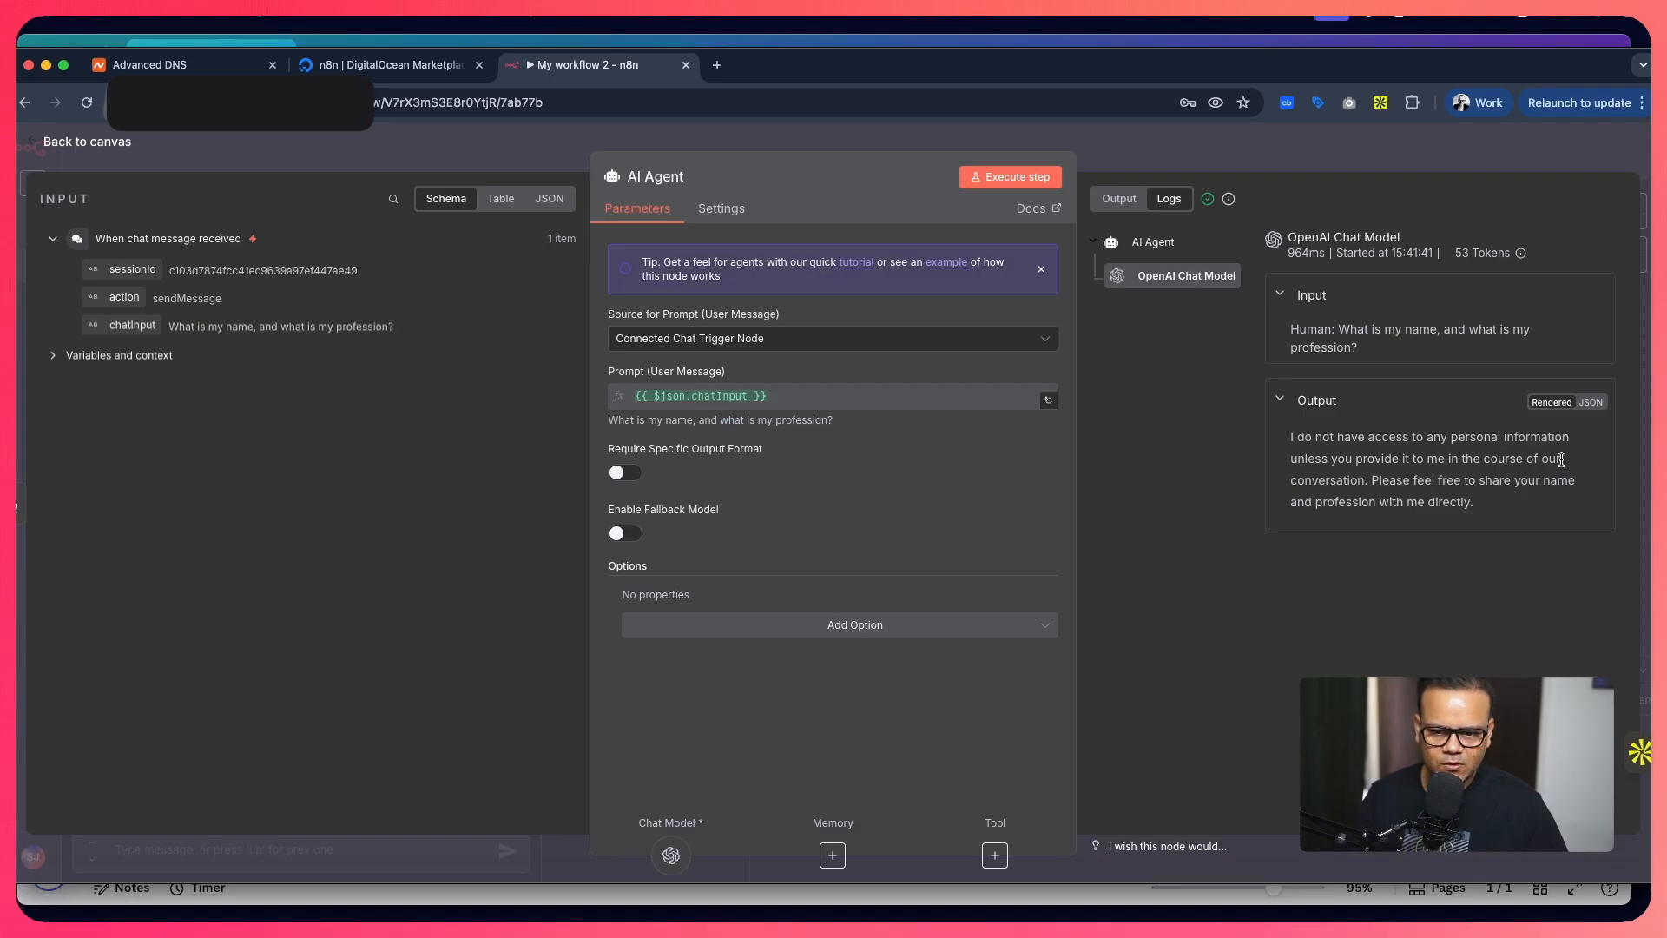
drag(1374, 480, 1512, 503)
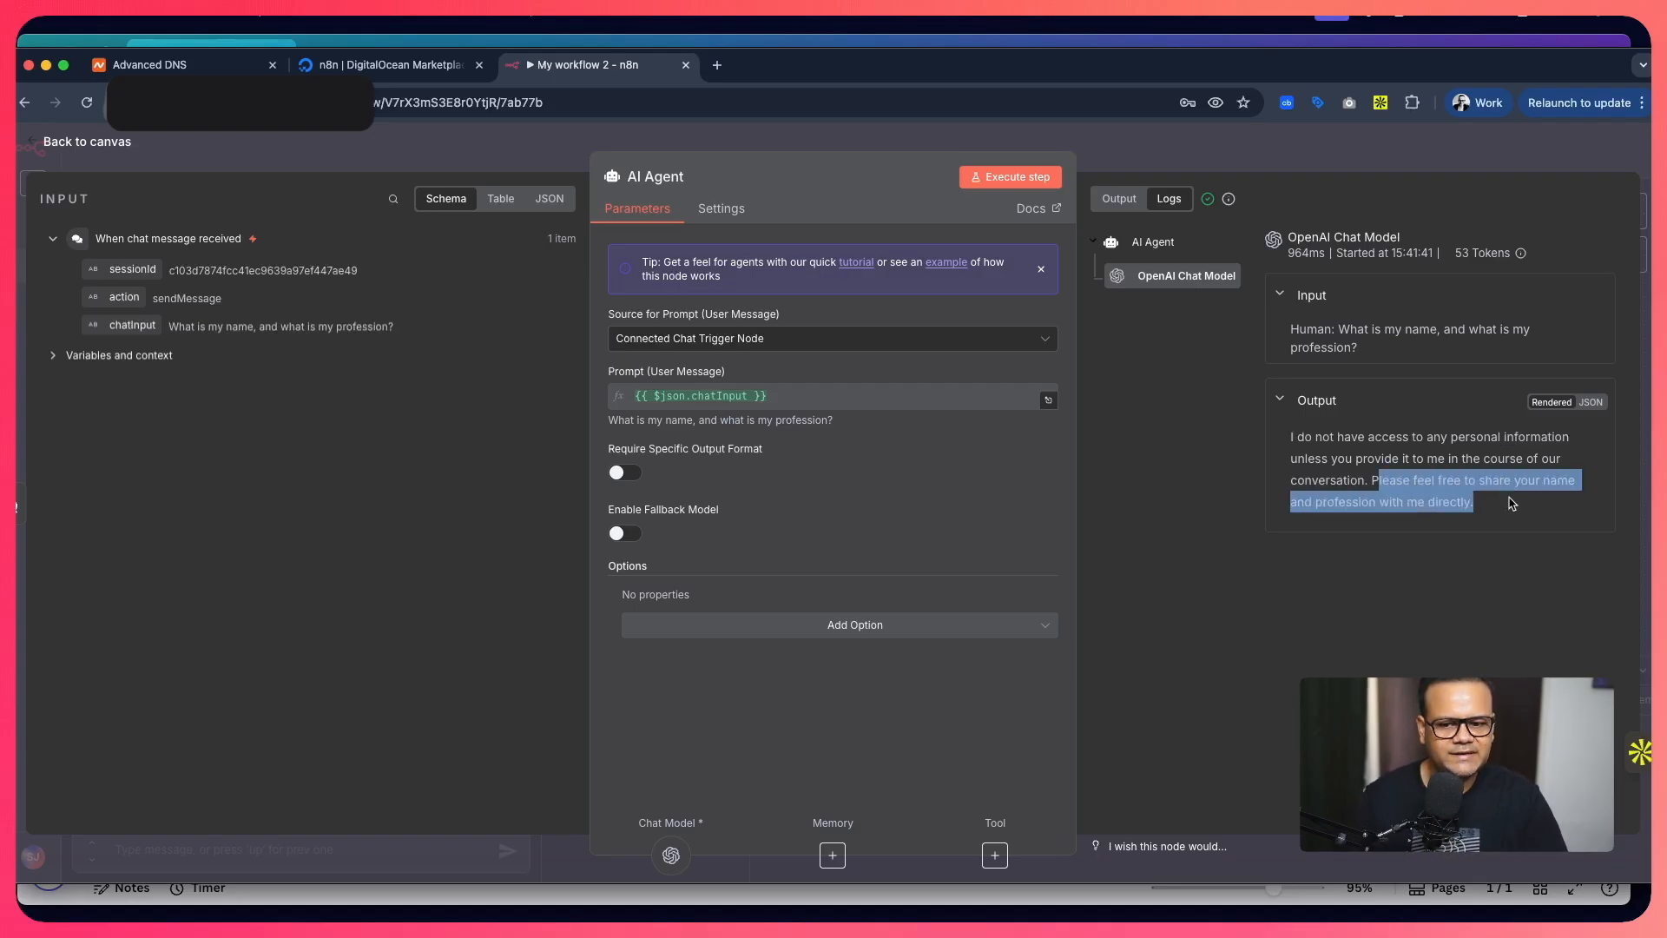
click(39, 143)
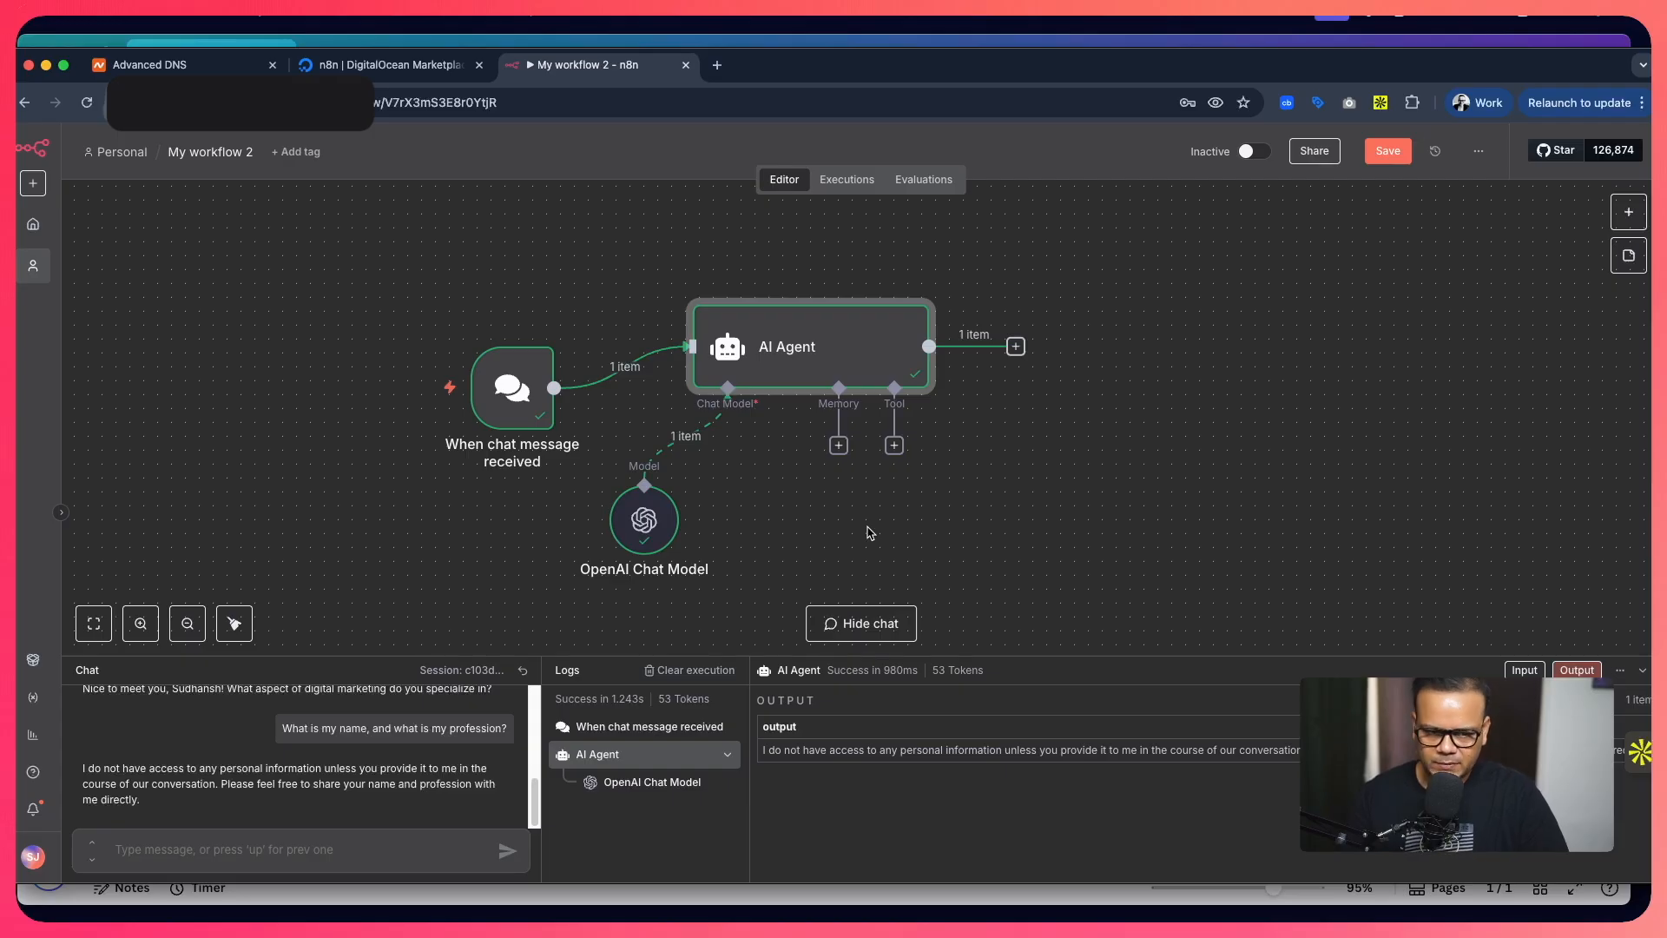
Attach a Simple Memory node to the AI Agent, with the context window length set to 5.
click(839, 445)
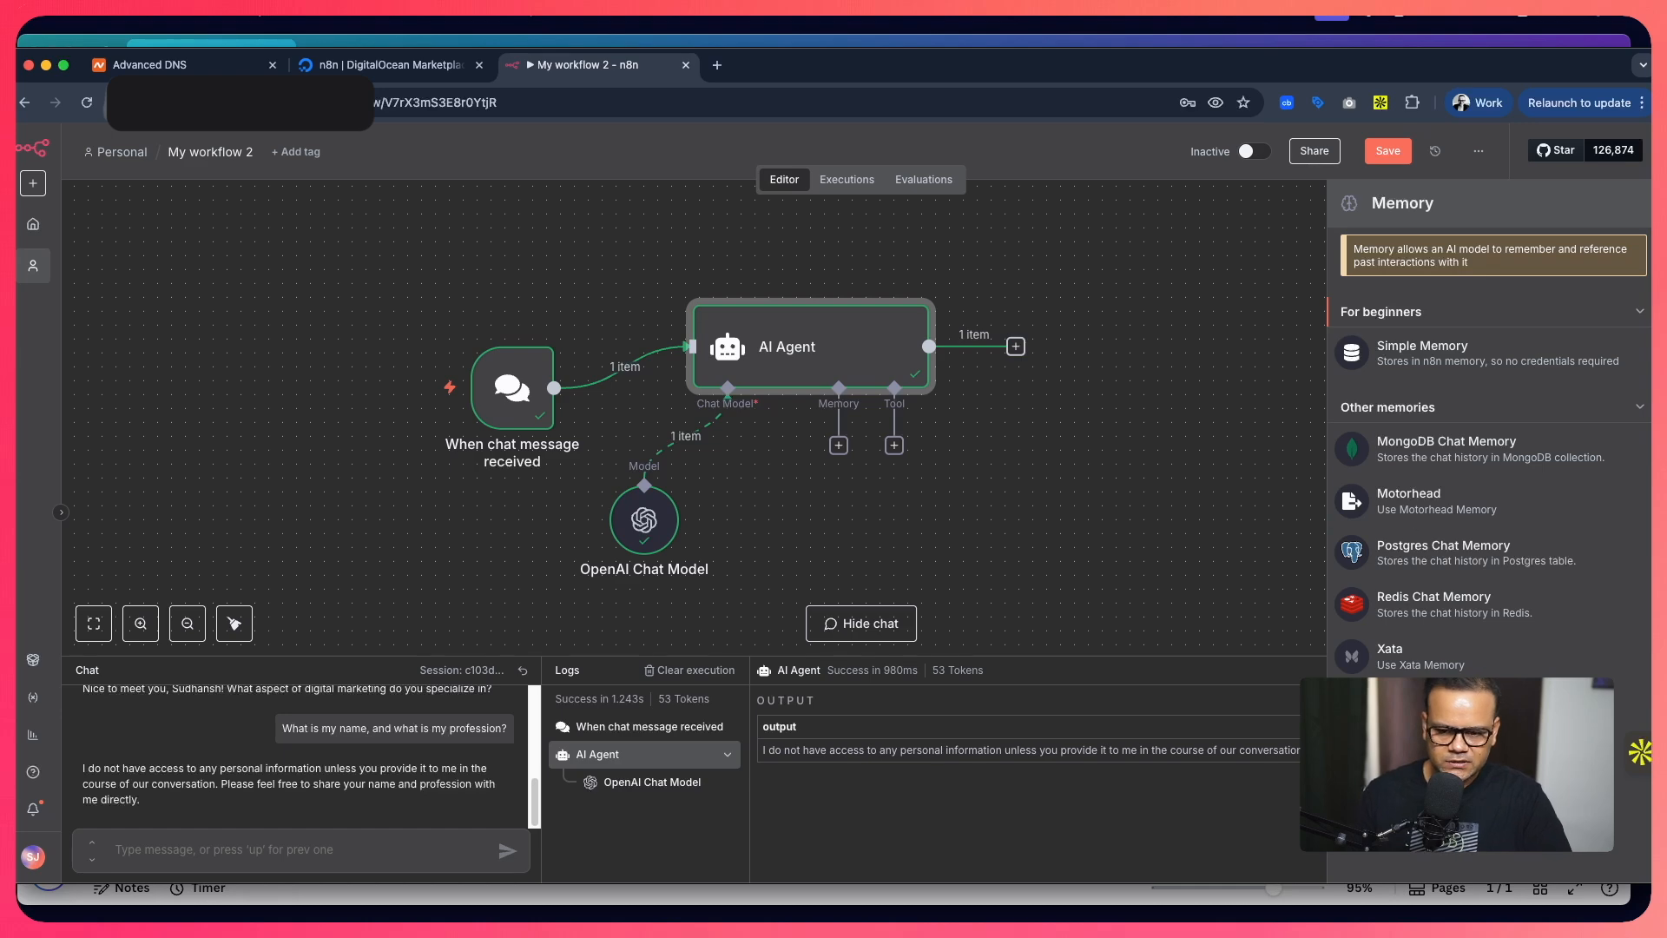
click(1461, 360)
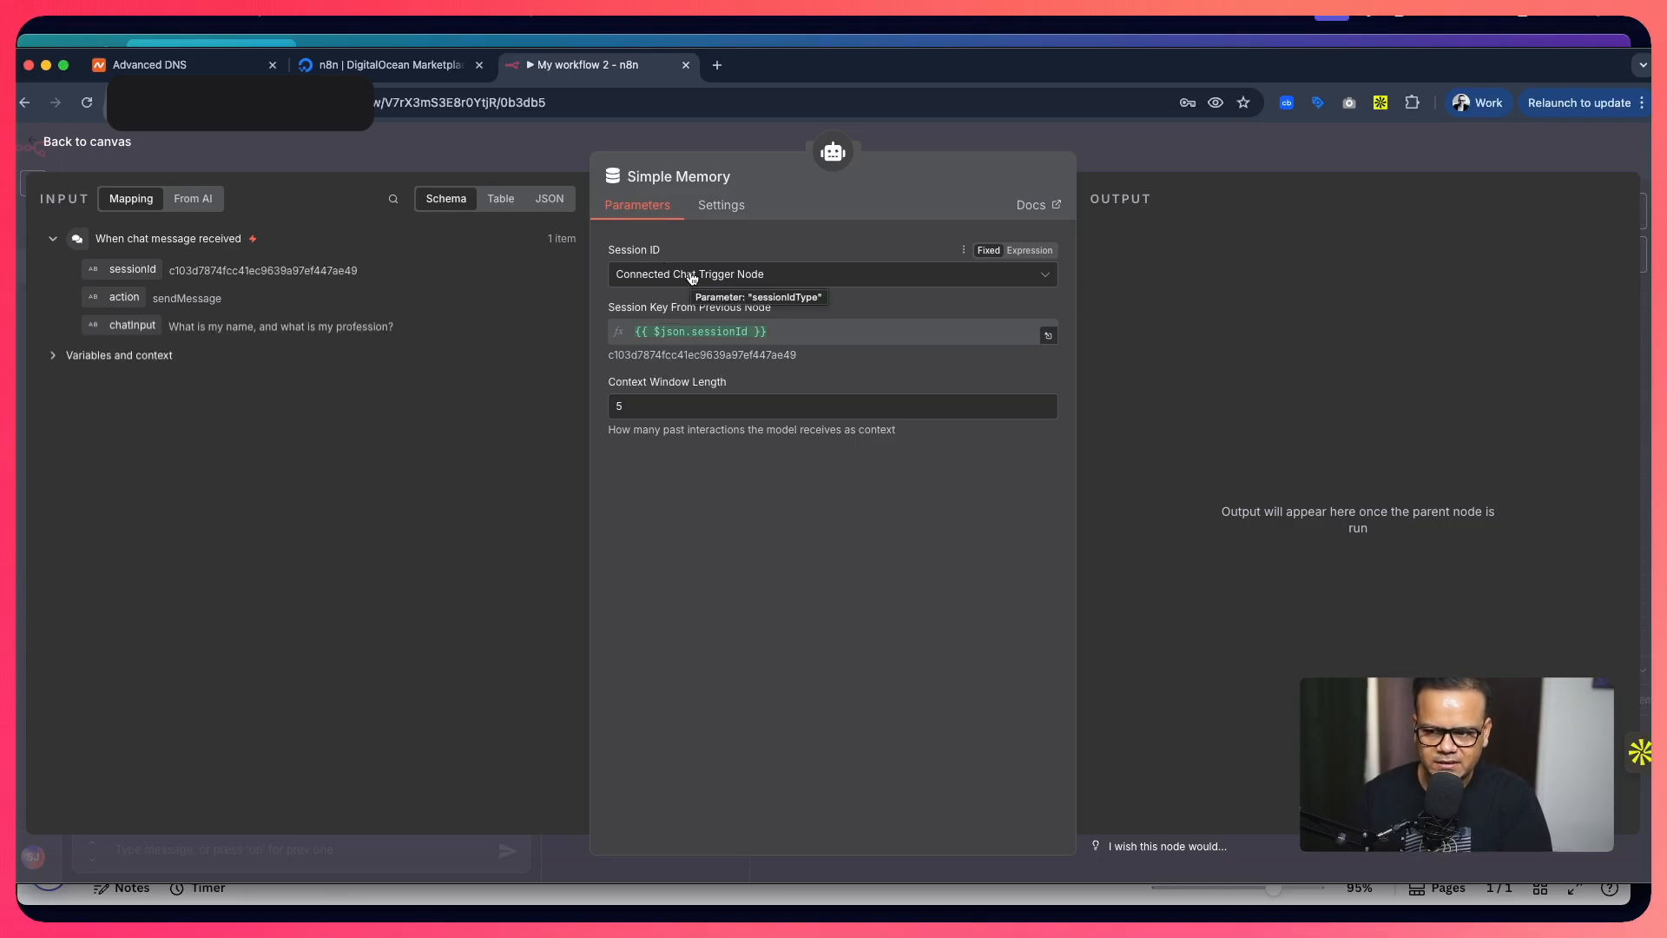
click(649, 405)
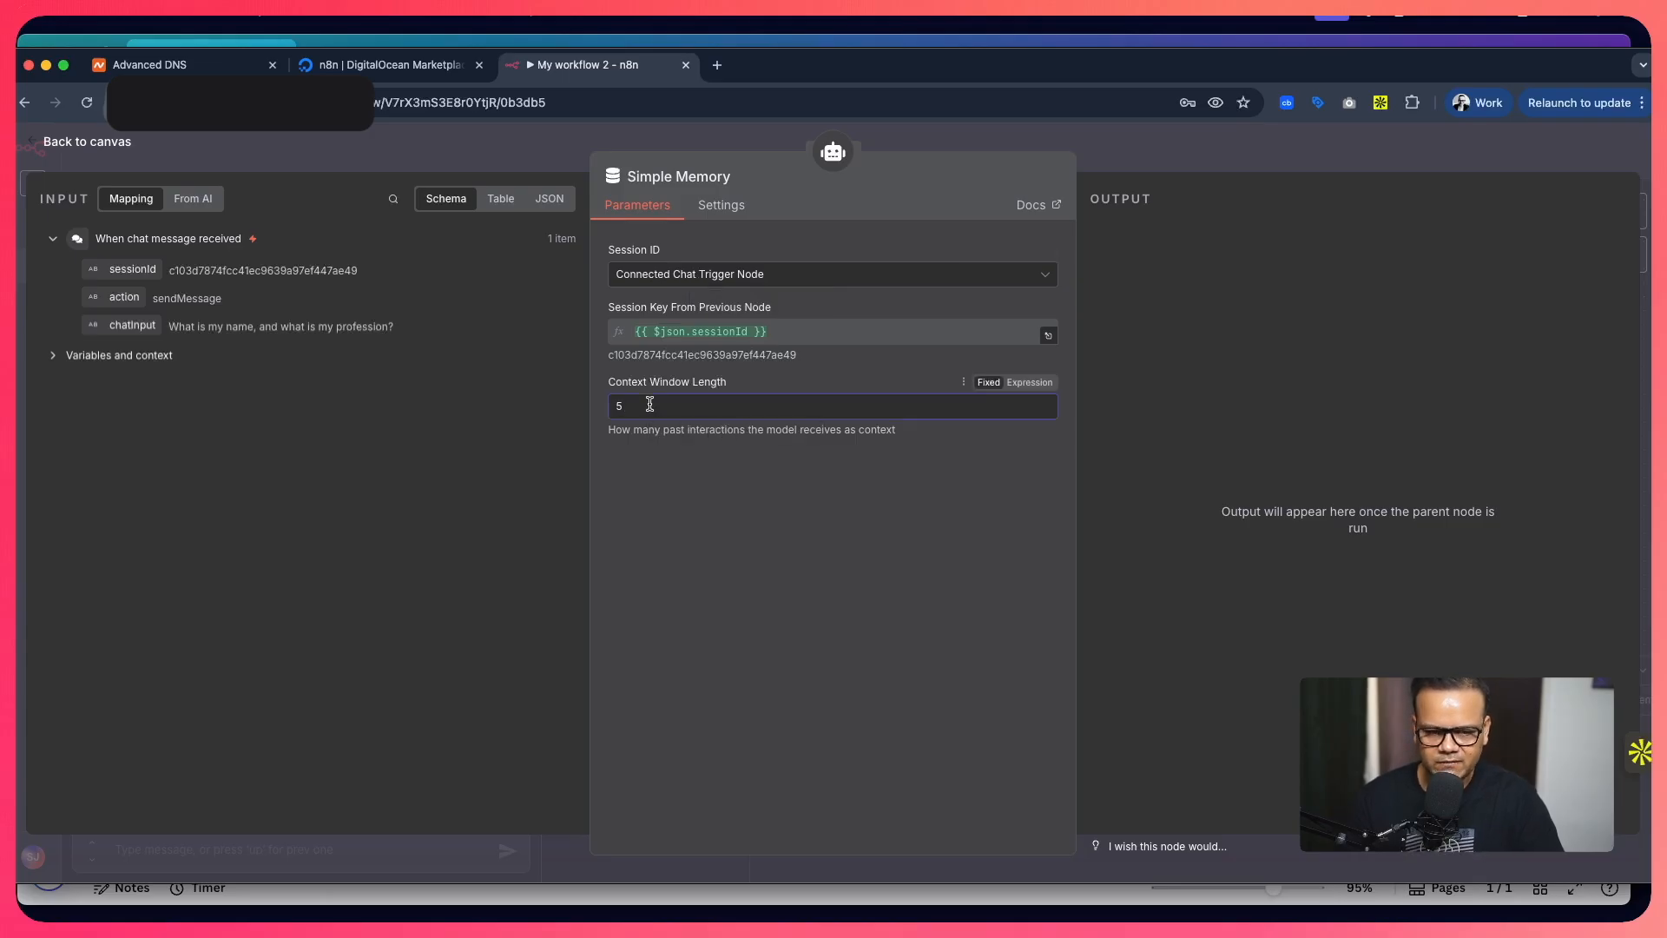
key(BackSpace)
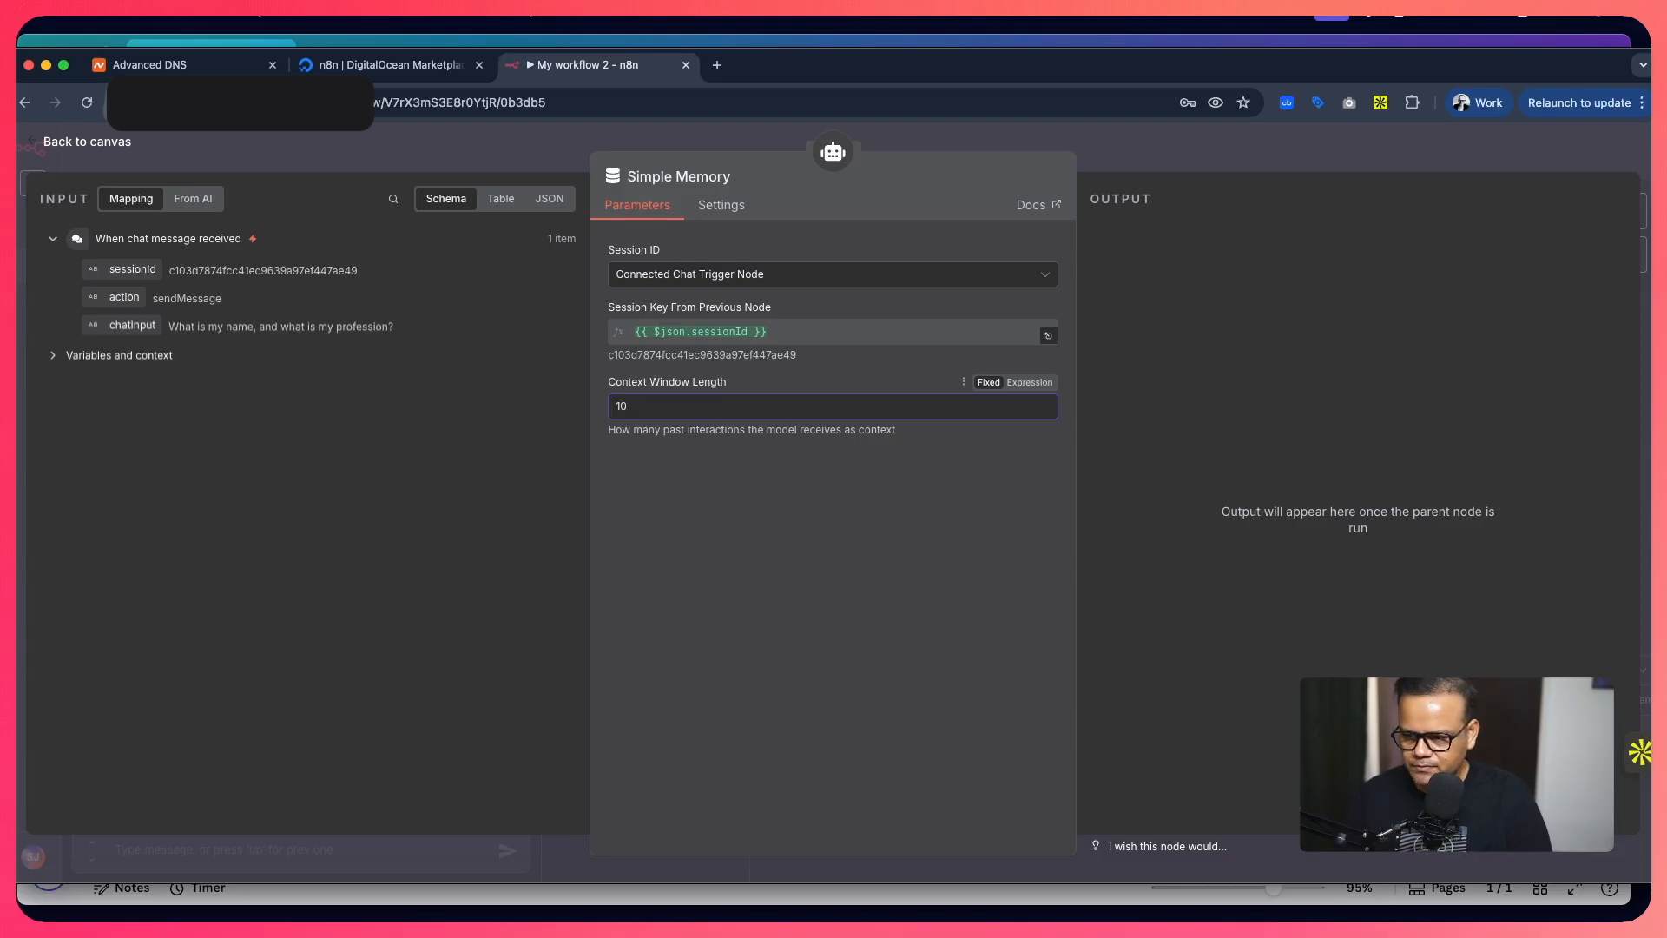
text(2)
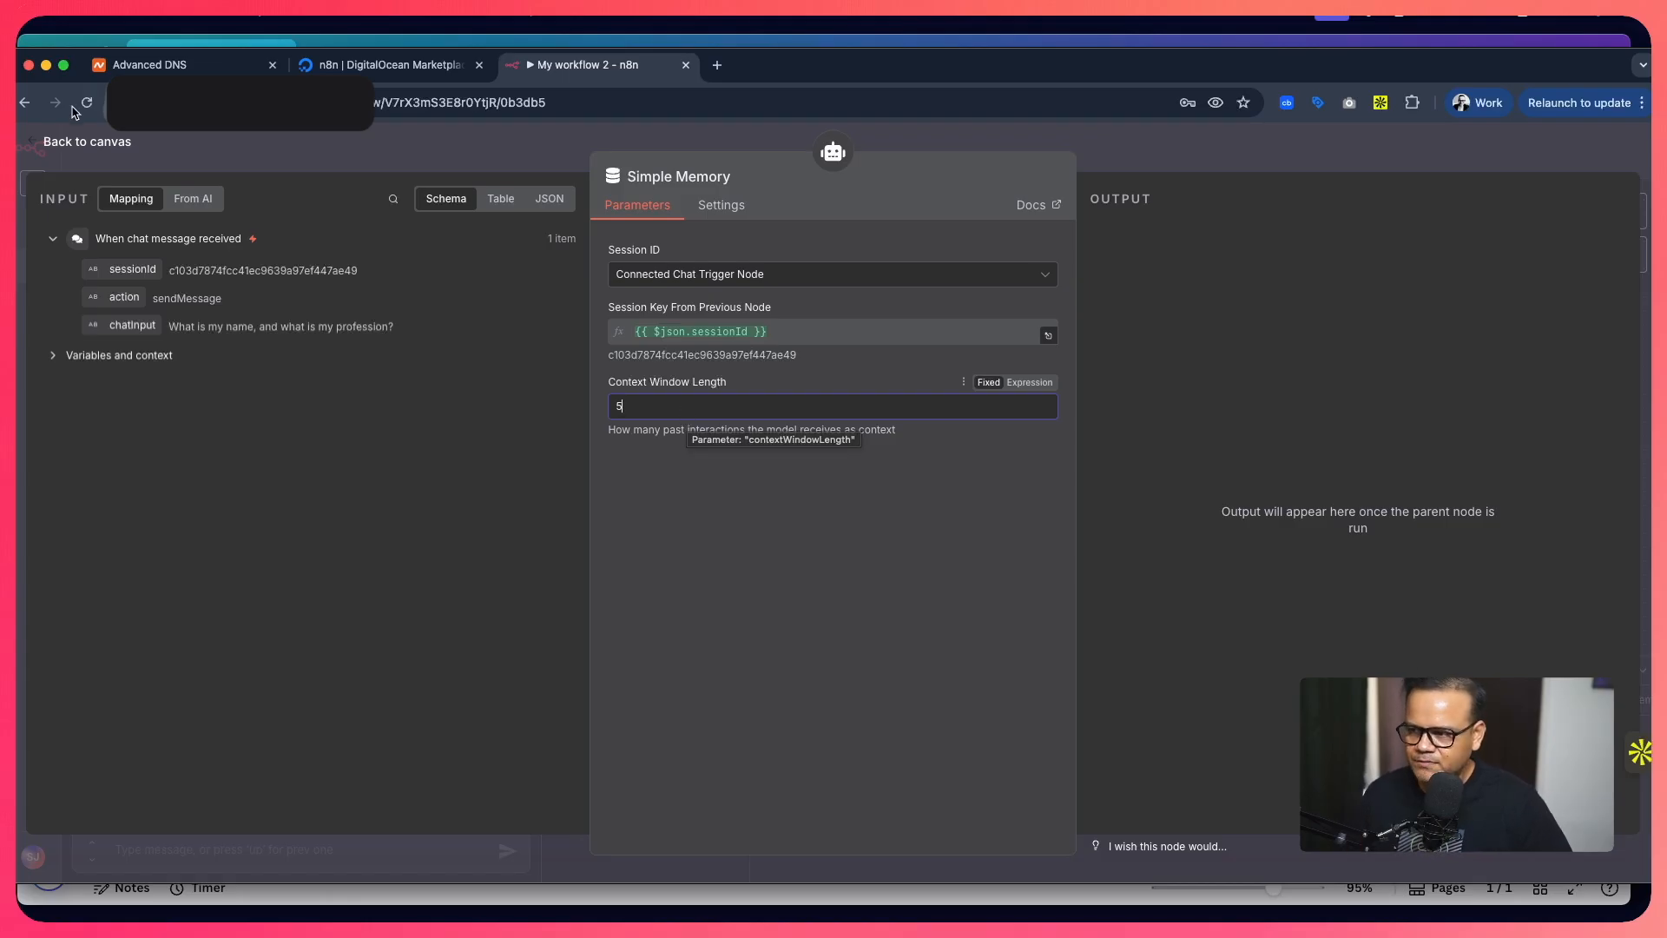
key(Escape)
drag(749, 540, 817, 539)
With the memory attached, send a chat message that says hi, gives your name and states that you are a digital marketer.
click(305, 853)
text(Hi, my name is Sudhansh, I am )
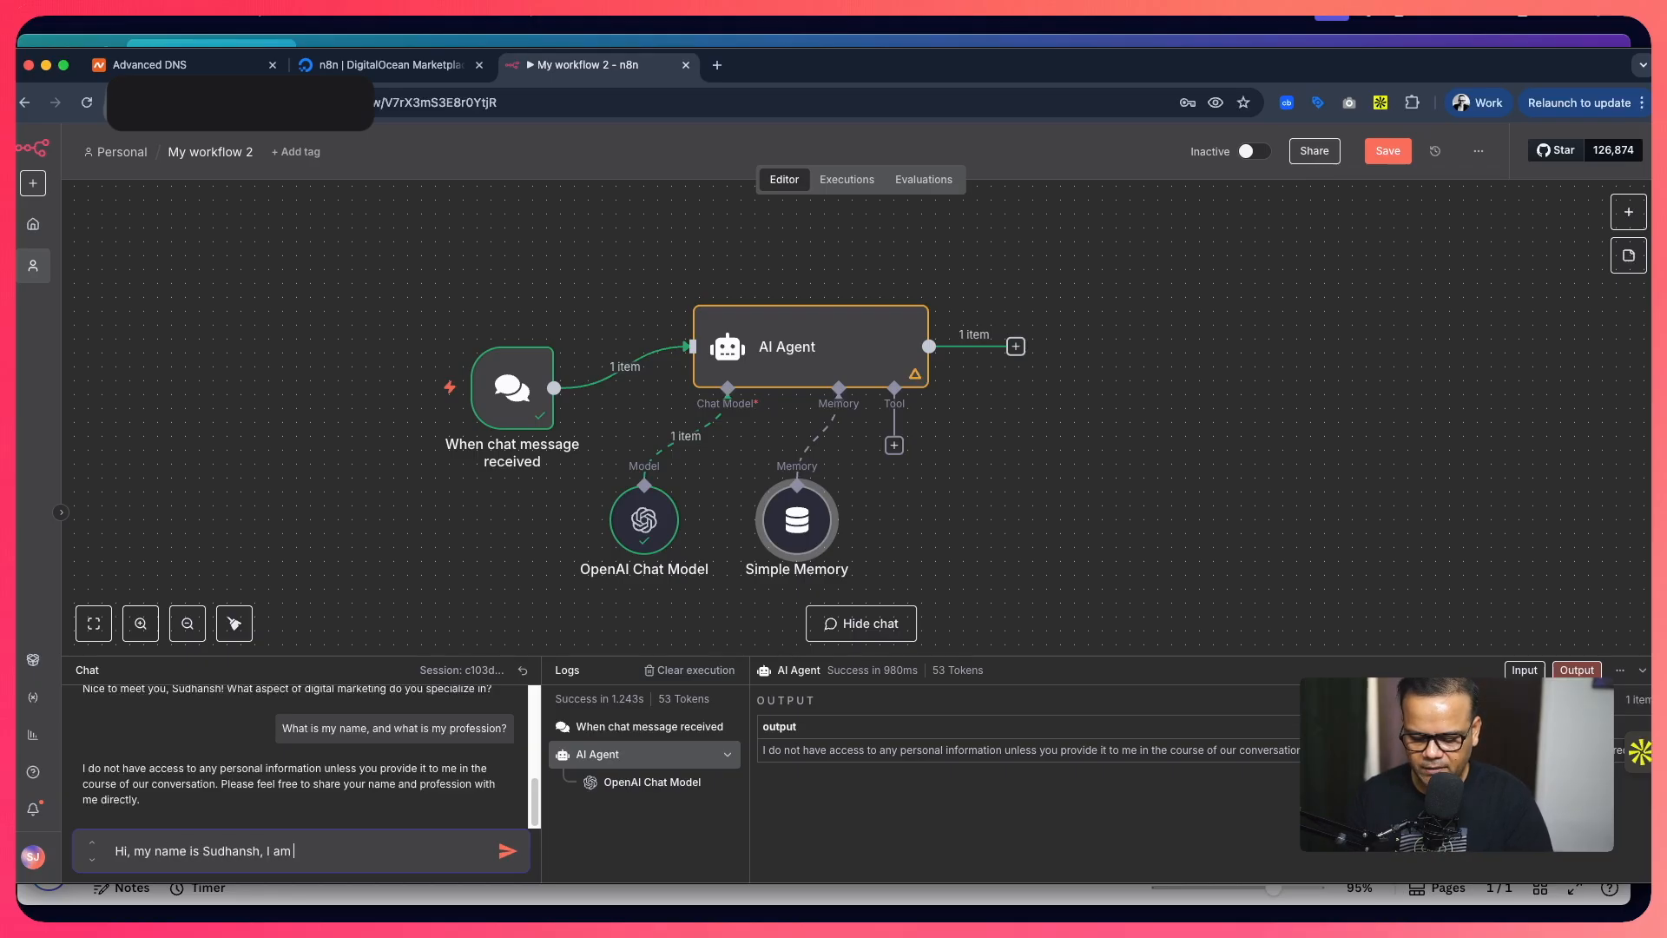
text(a digital)
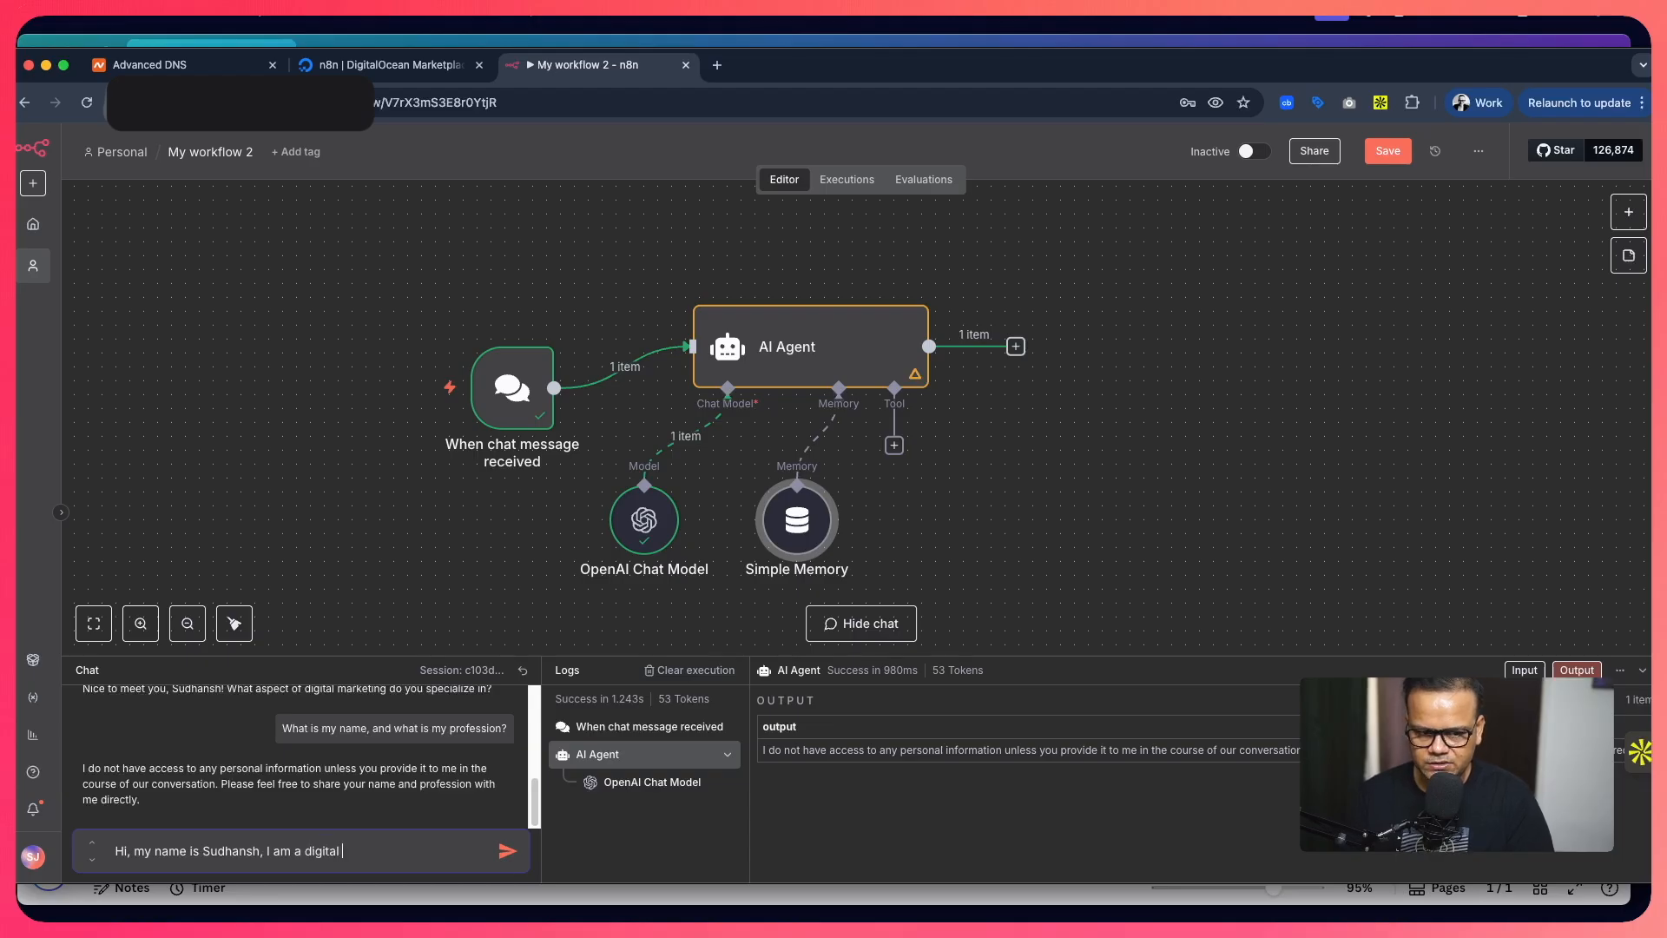
text( marketer)
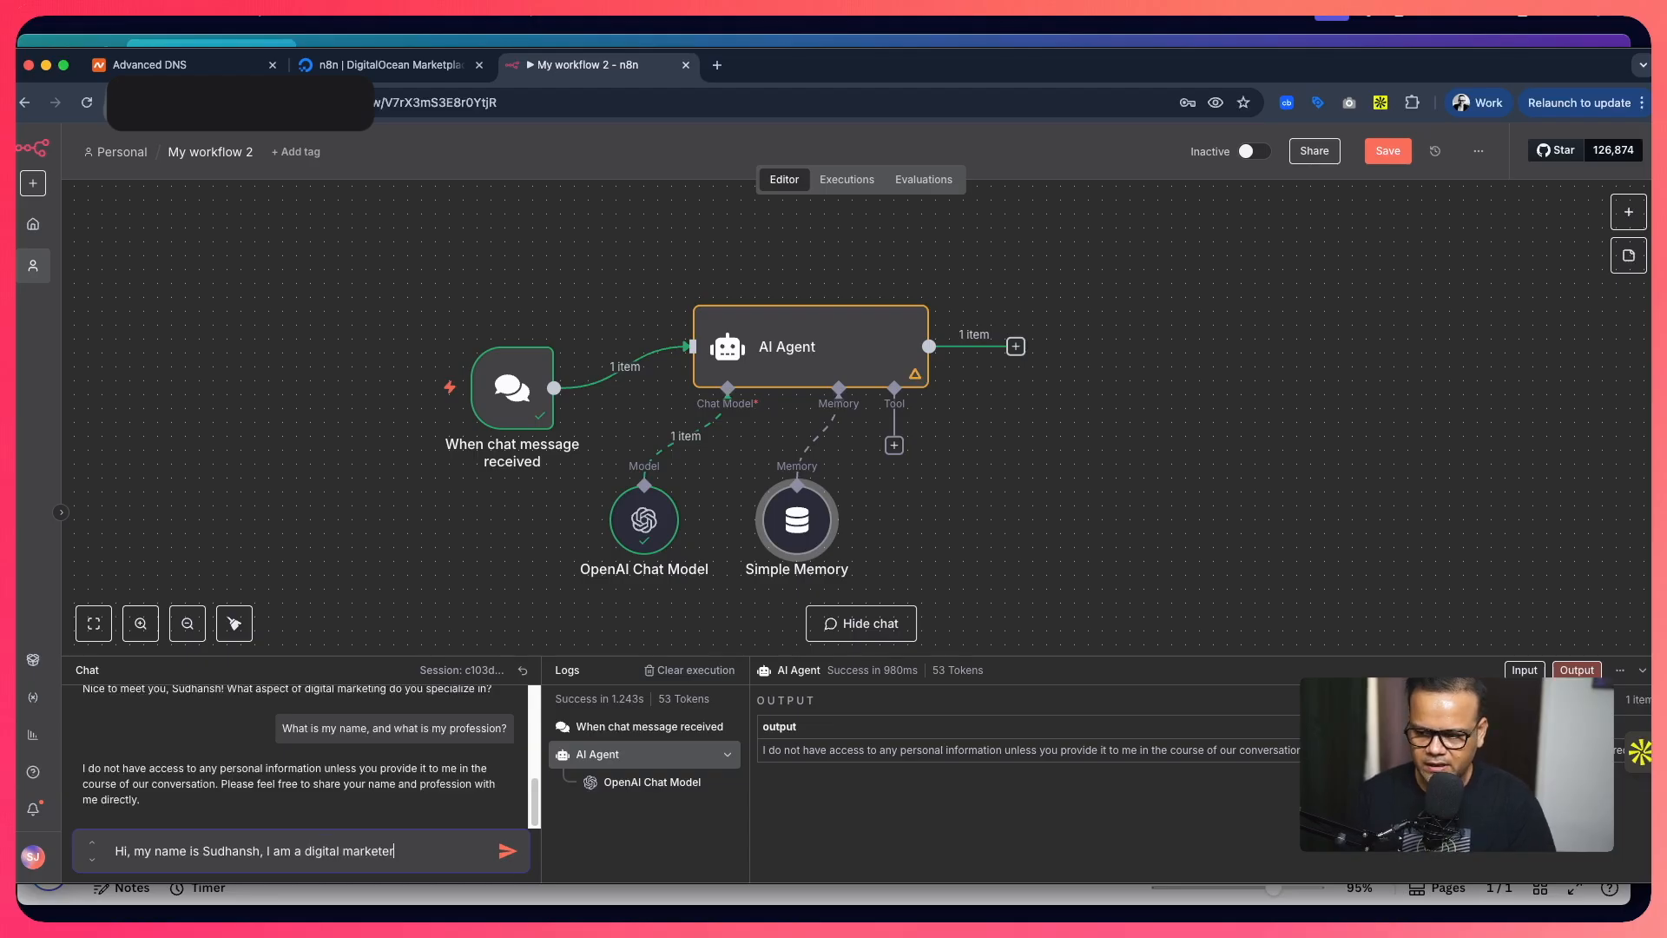
text(.)
key(Return)
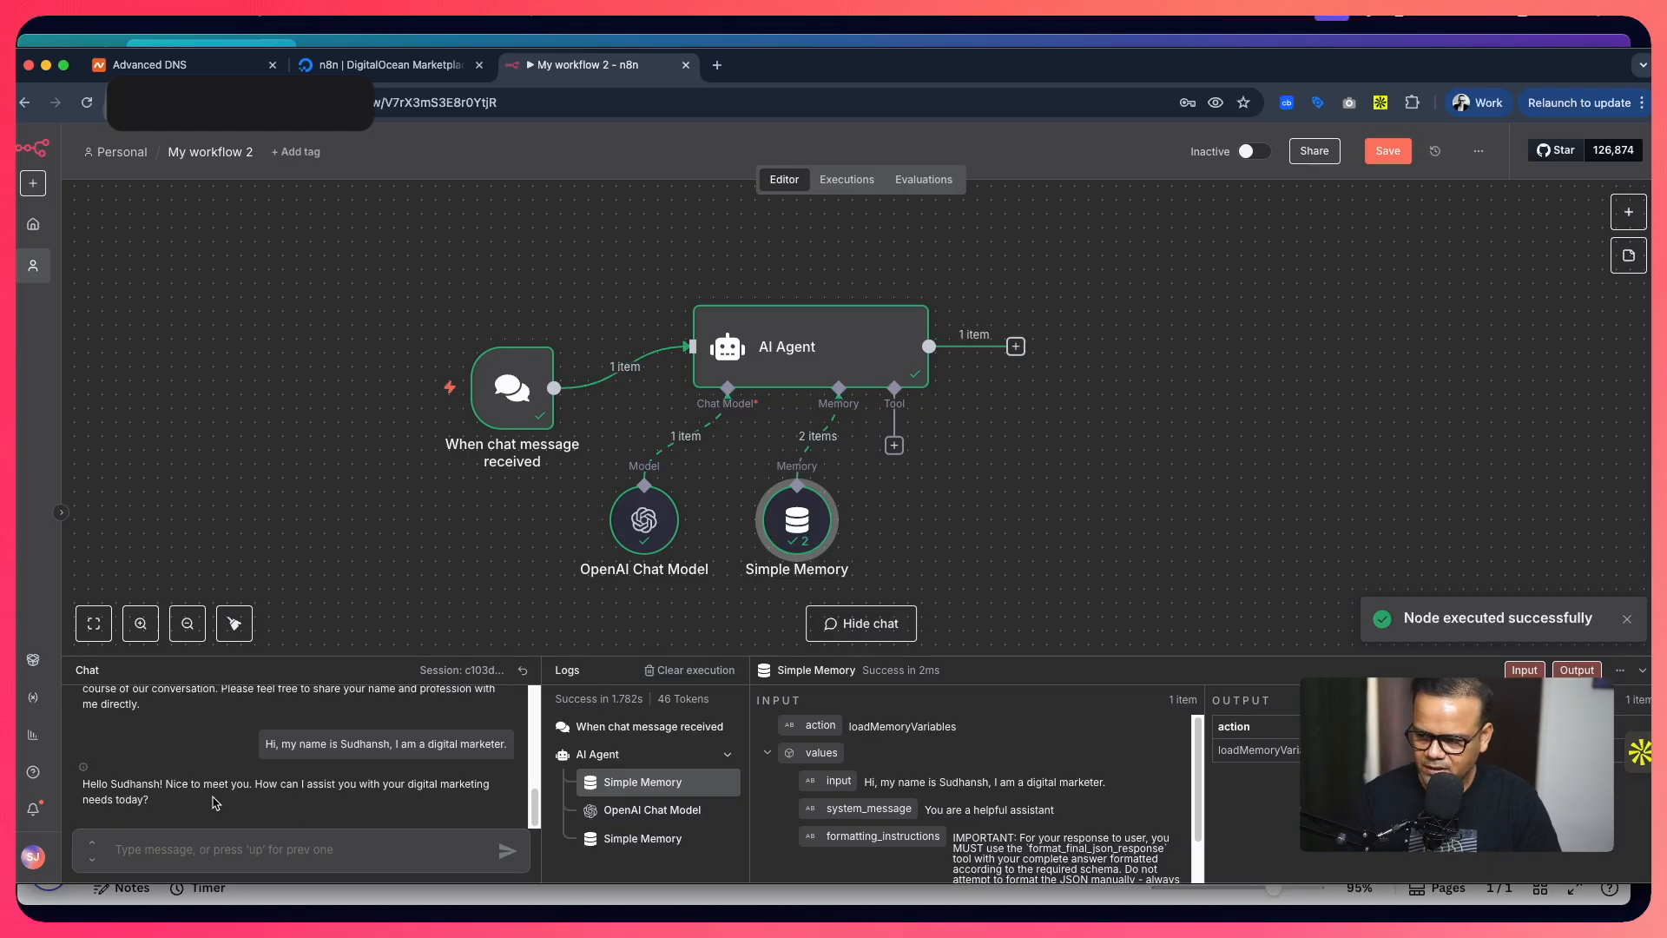
Examine the first Simple Memory entry and the OpenAI Chat Model's input and reply in the AI Agent's logs.
double_click(850, 347)
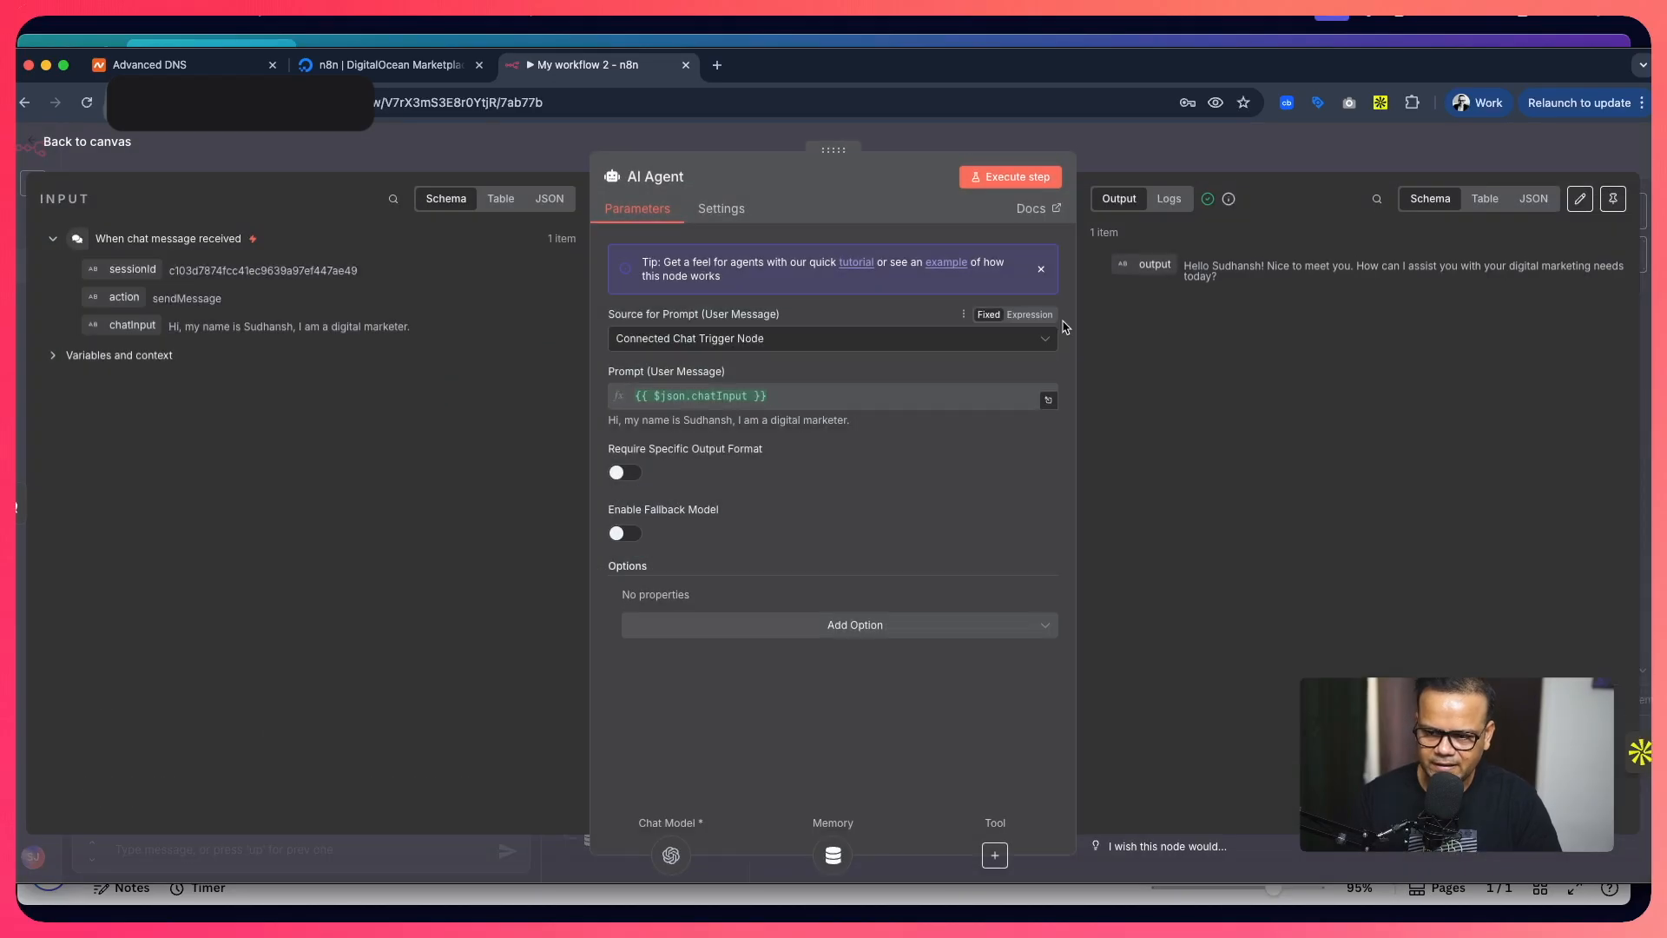
click(1168, 199)
scroll(1350, 417, down, 3)
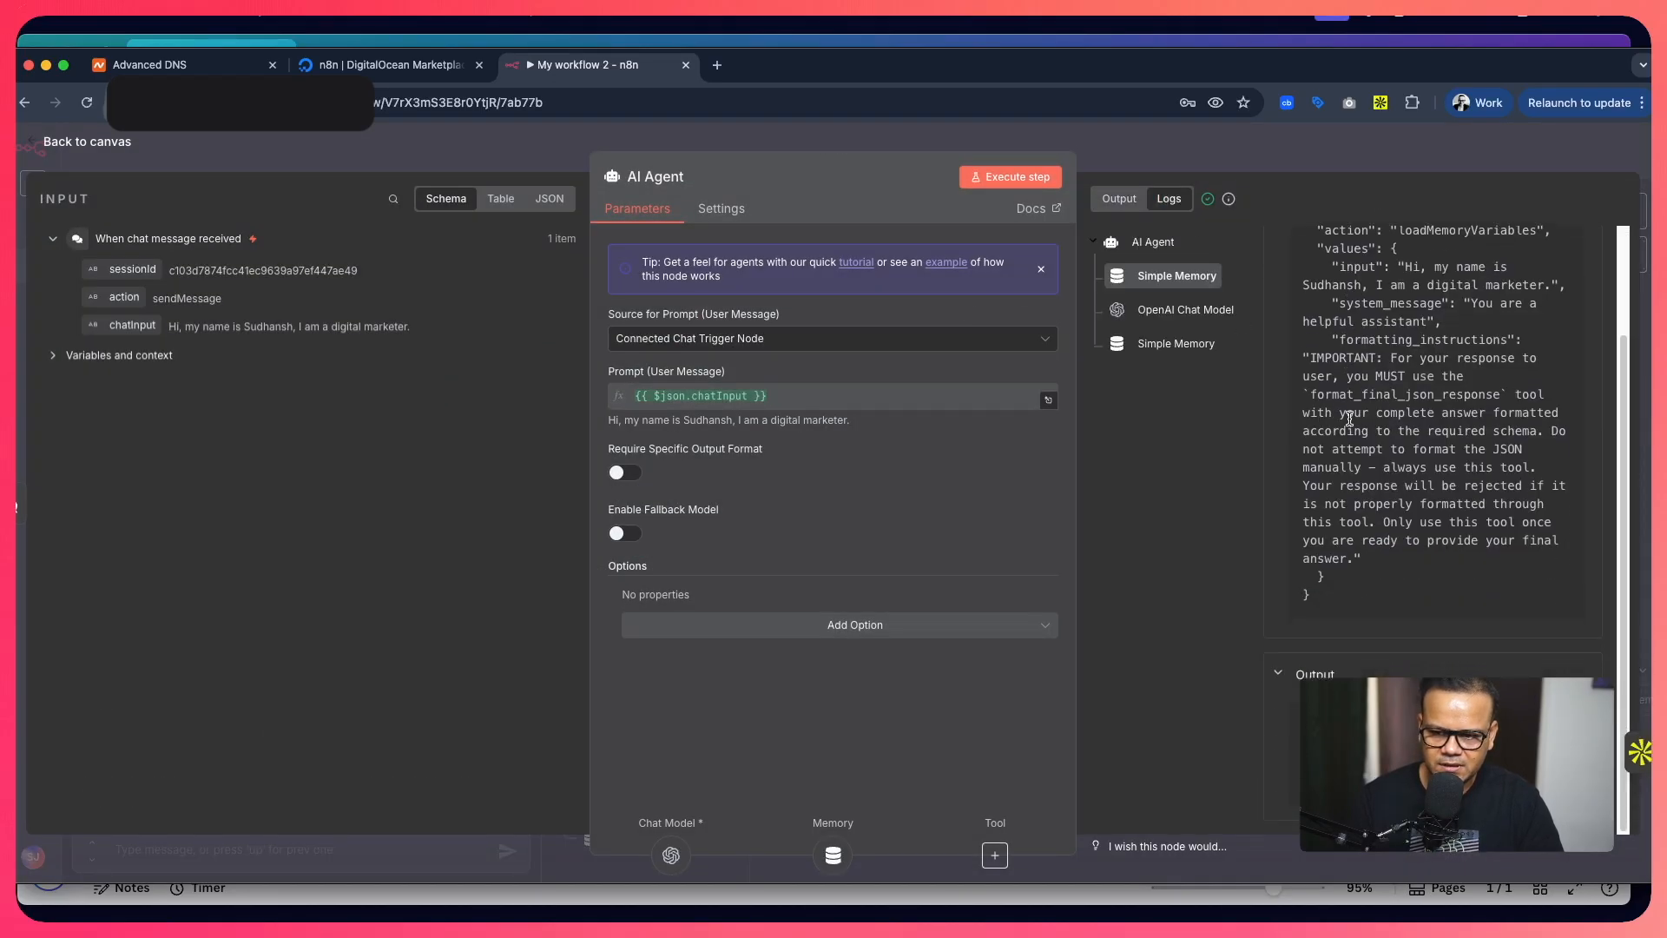
scroll(1394, 486, up, 3)
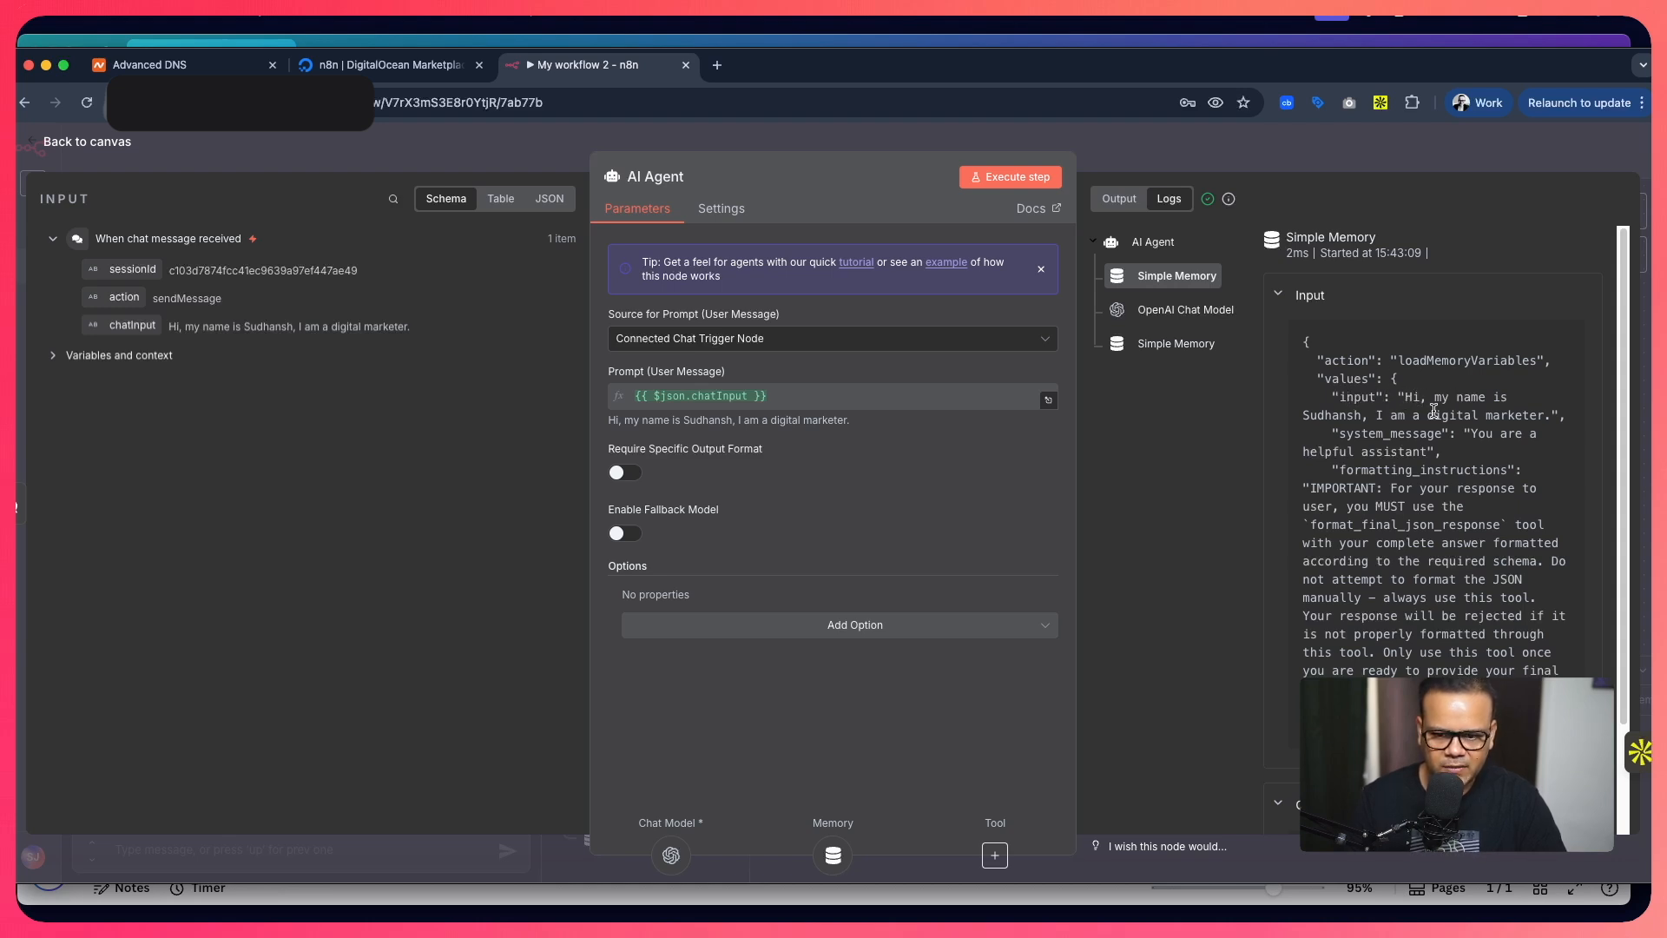
drag(1383, 416, 1530, 416)
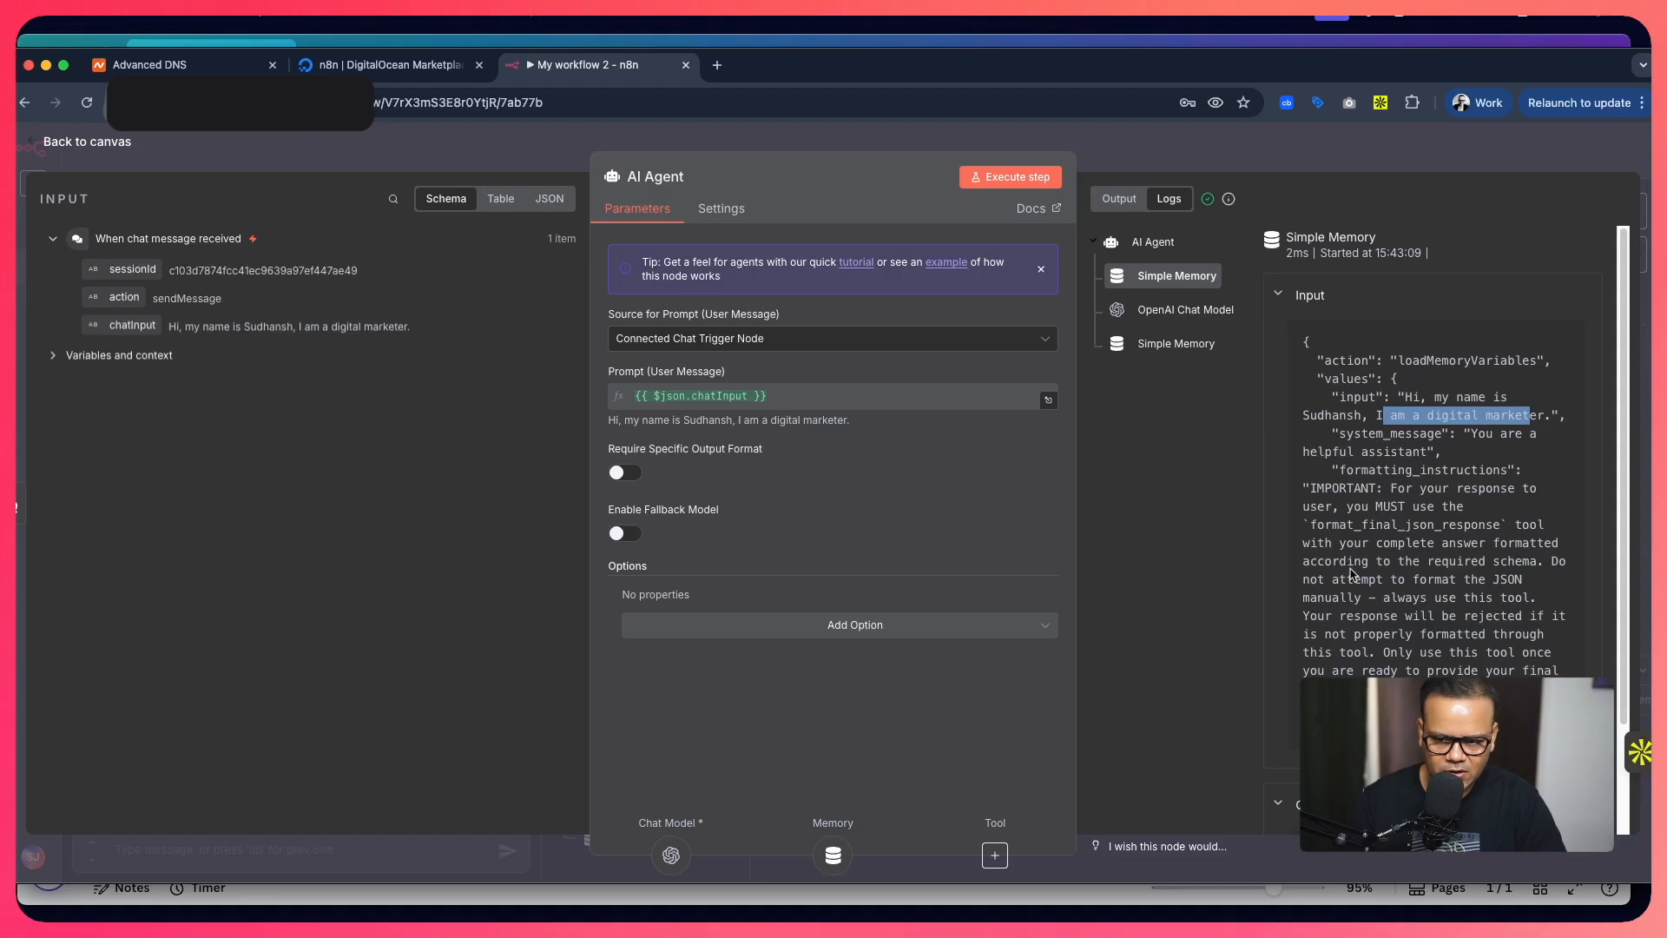
click(1181, 312)
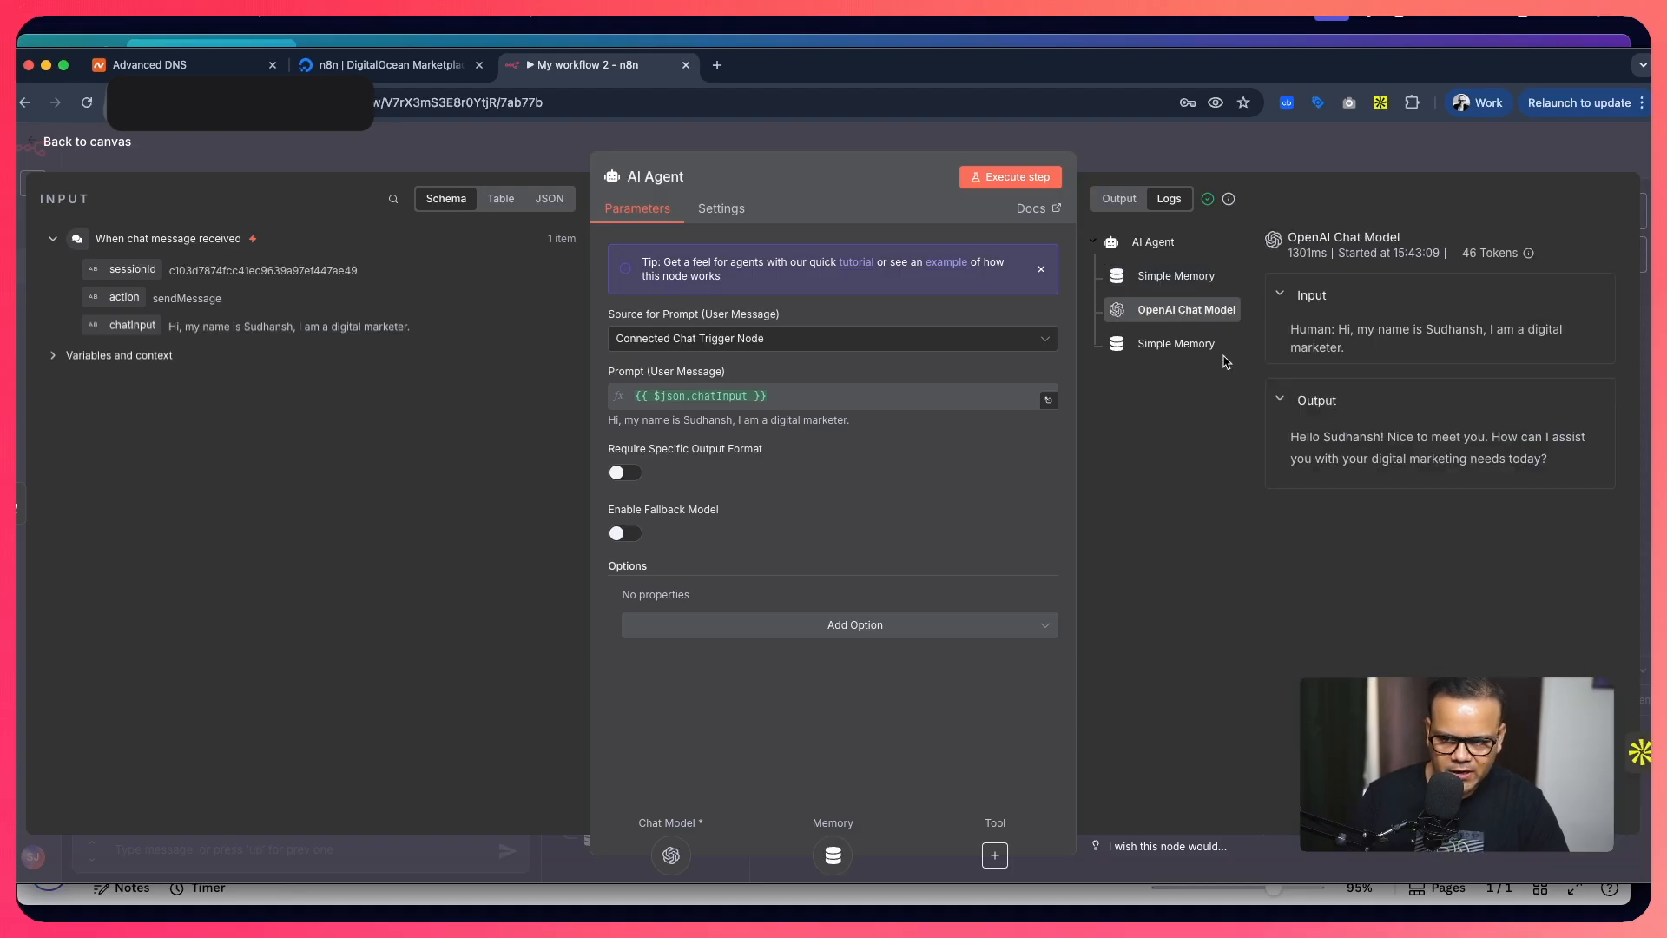
drag(1299, 439, 1565, 465)
click(1564, 466)
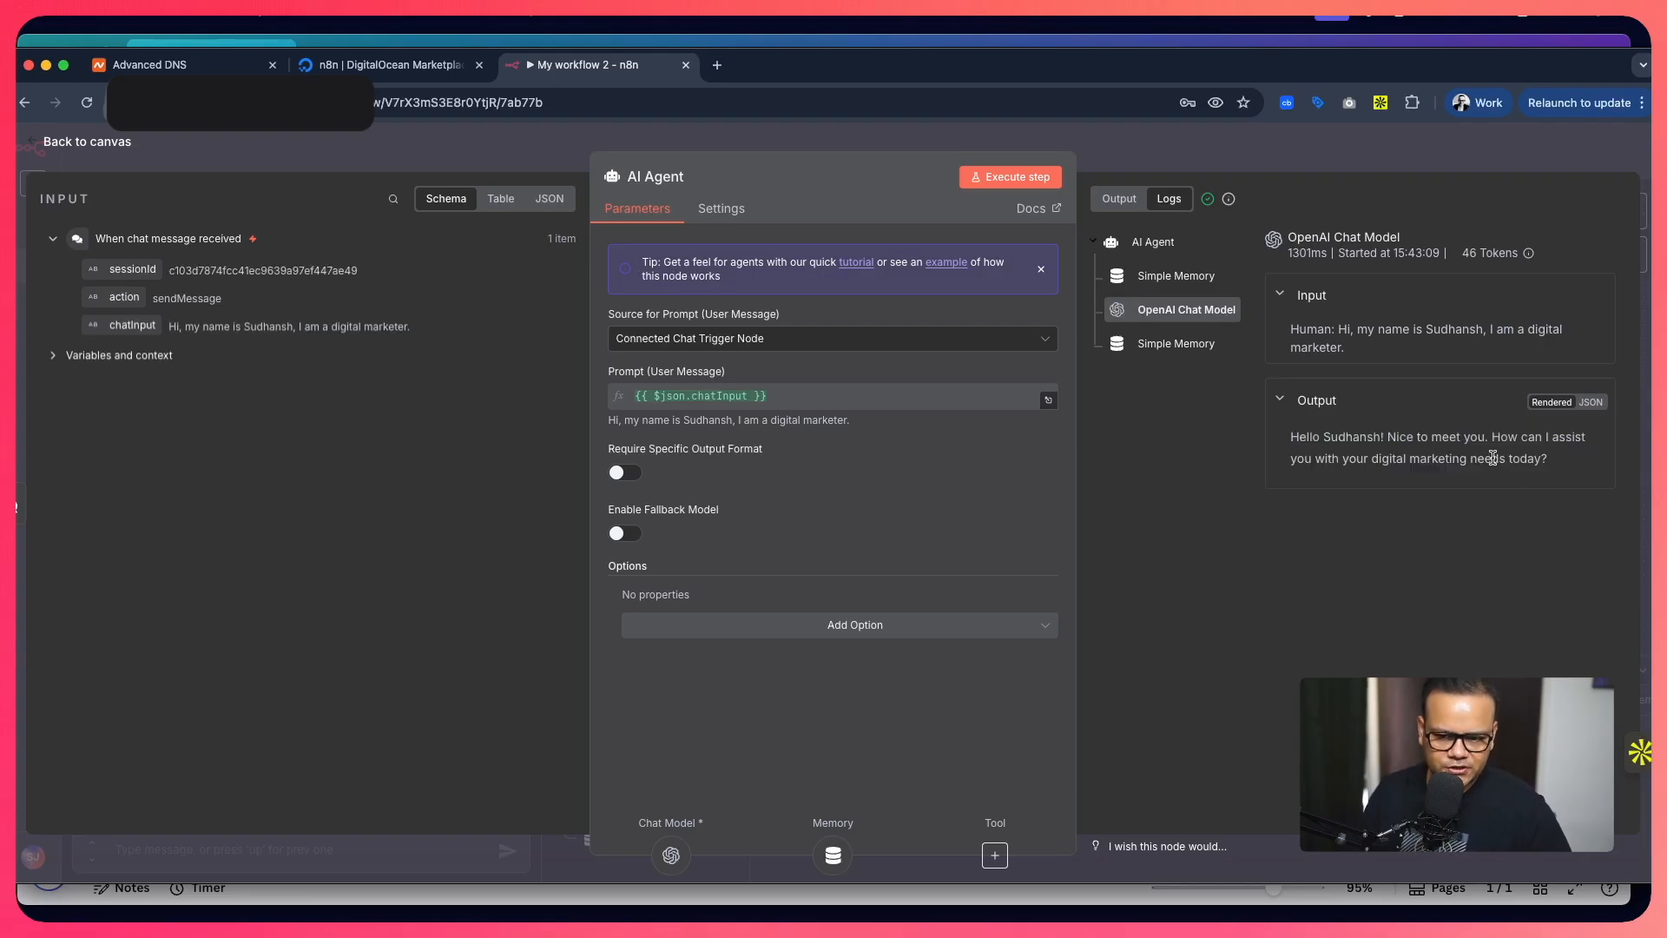
Examine the context saved by the second Simple Memory entry in the AI Agent's logs, and return to the canvas.
click(1167, 356)
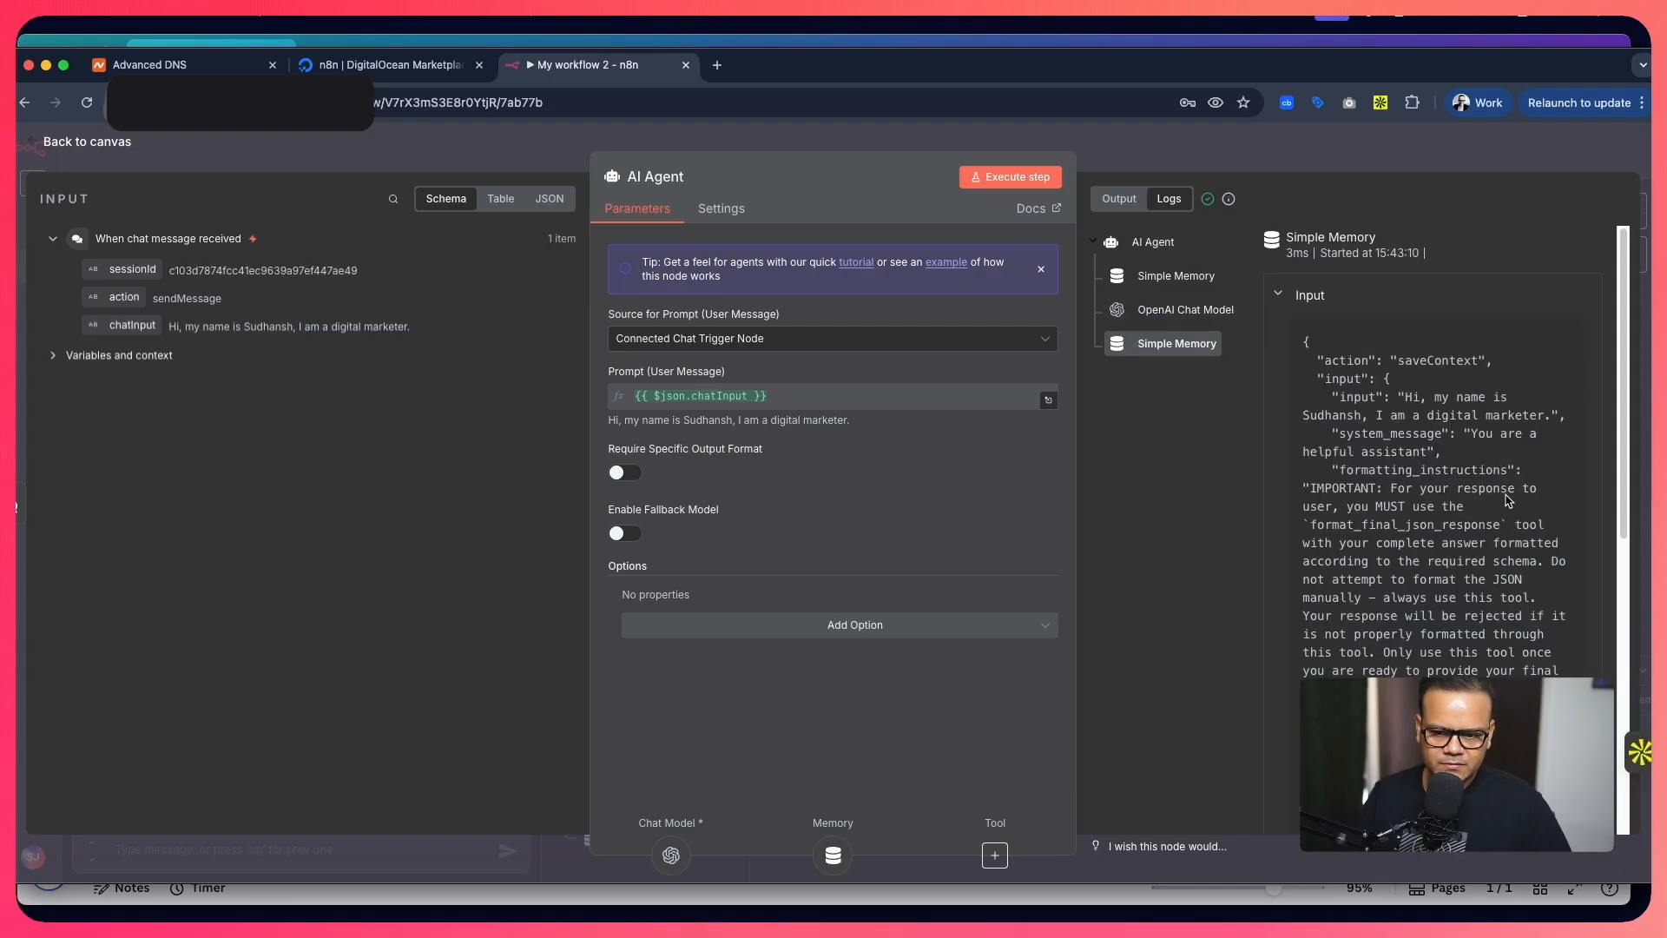
scroll(1438, 480, down, 5)
scroll(1439, 480, up, 5)
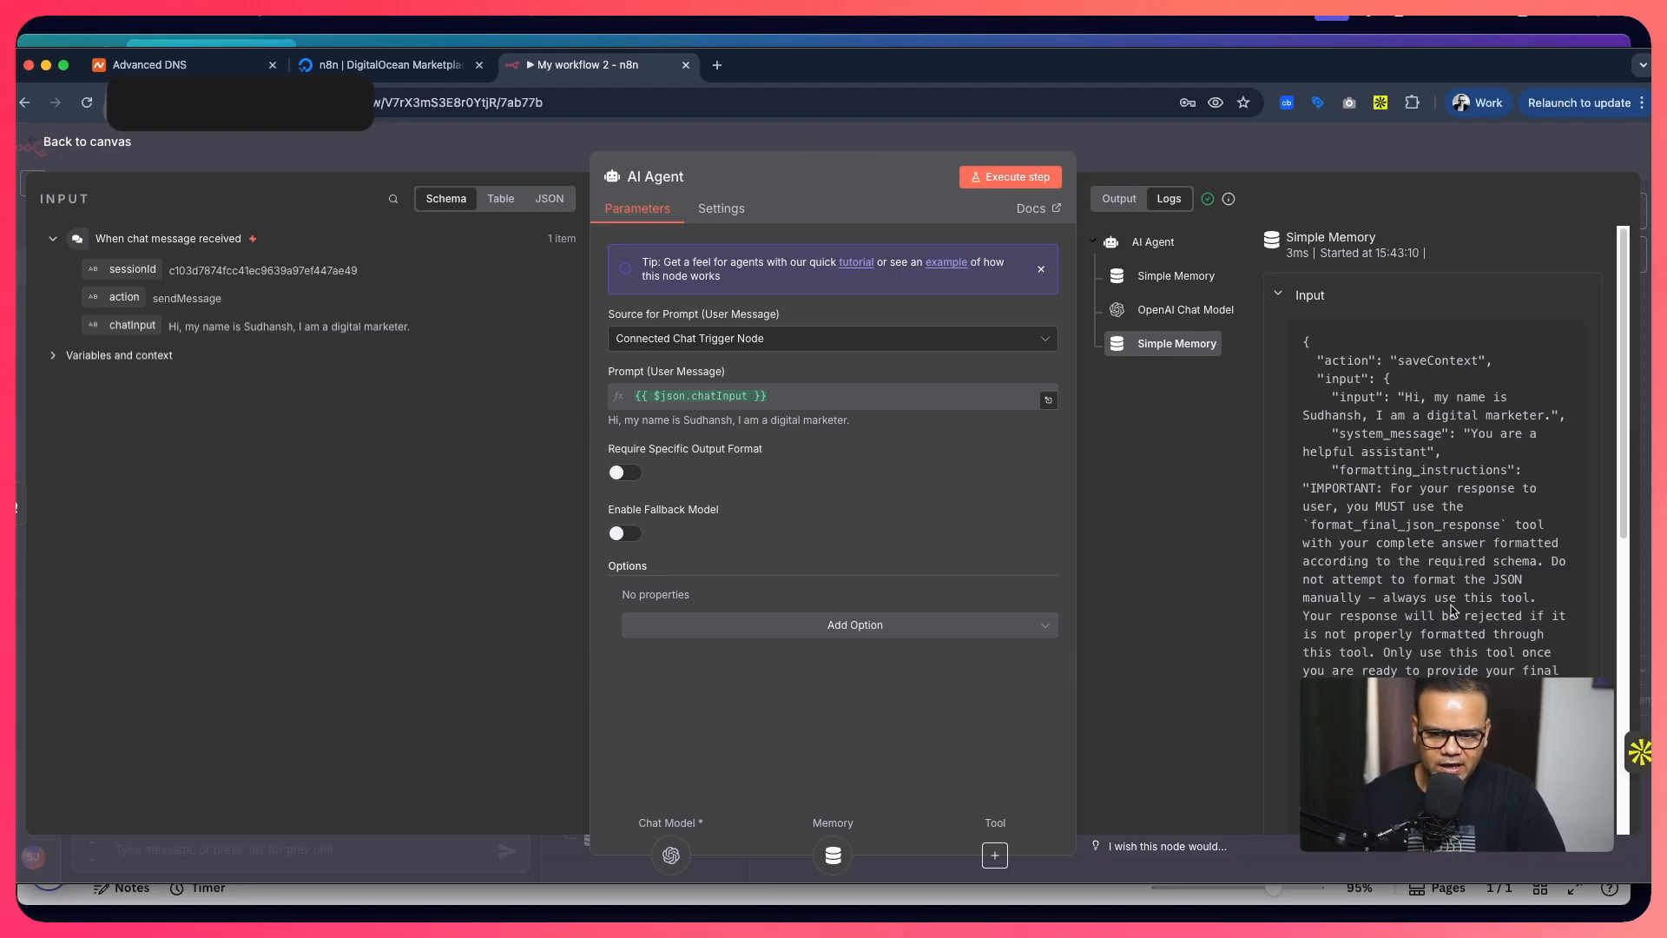
scroll(1442, 586, down, 3)
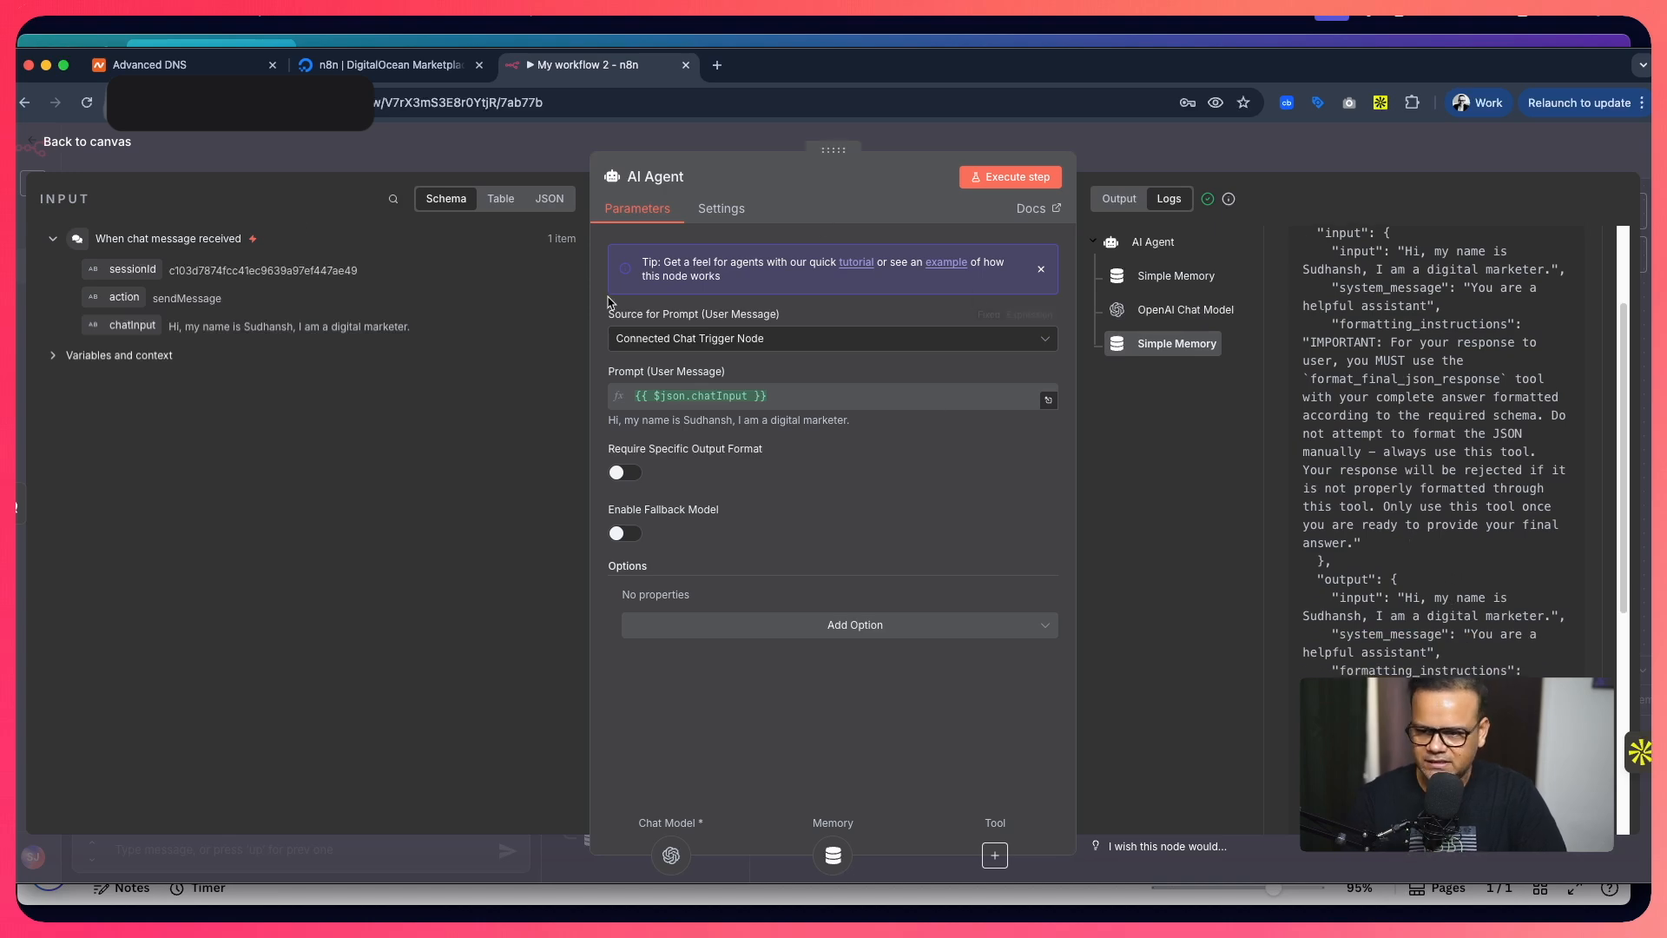
click(37, 145)
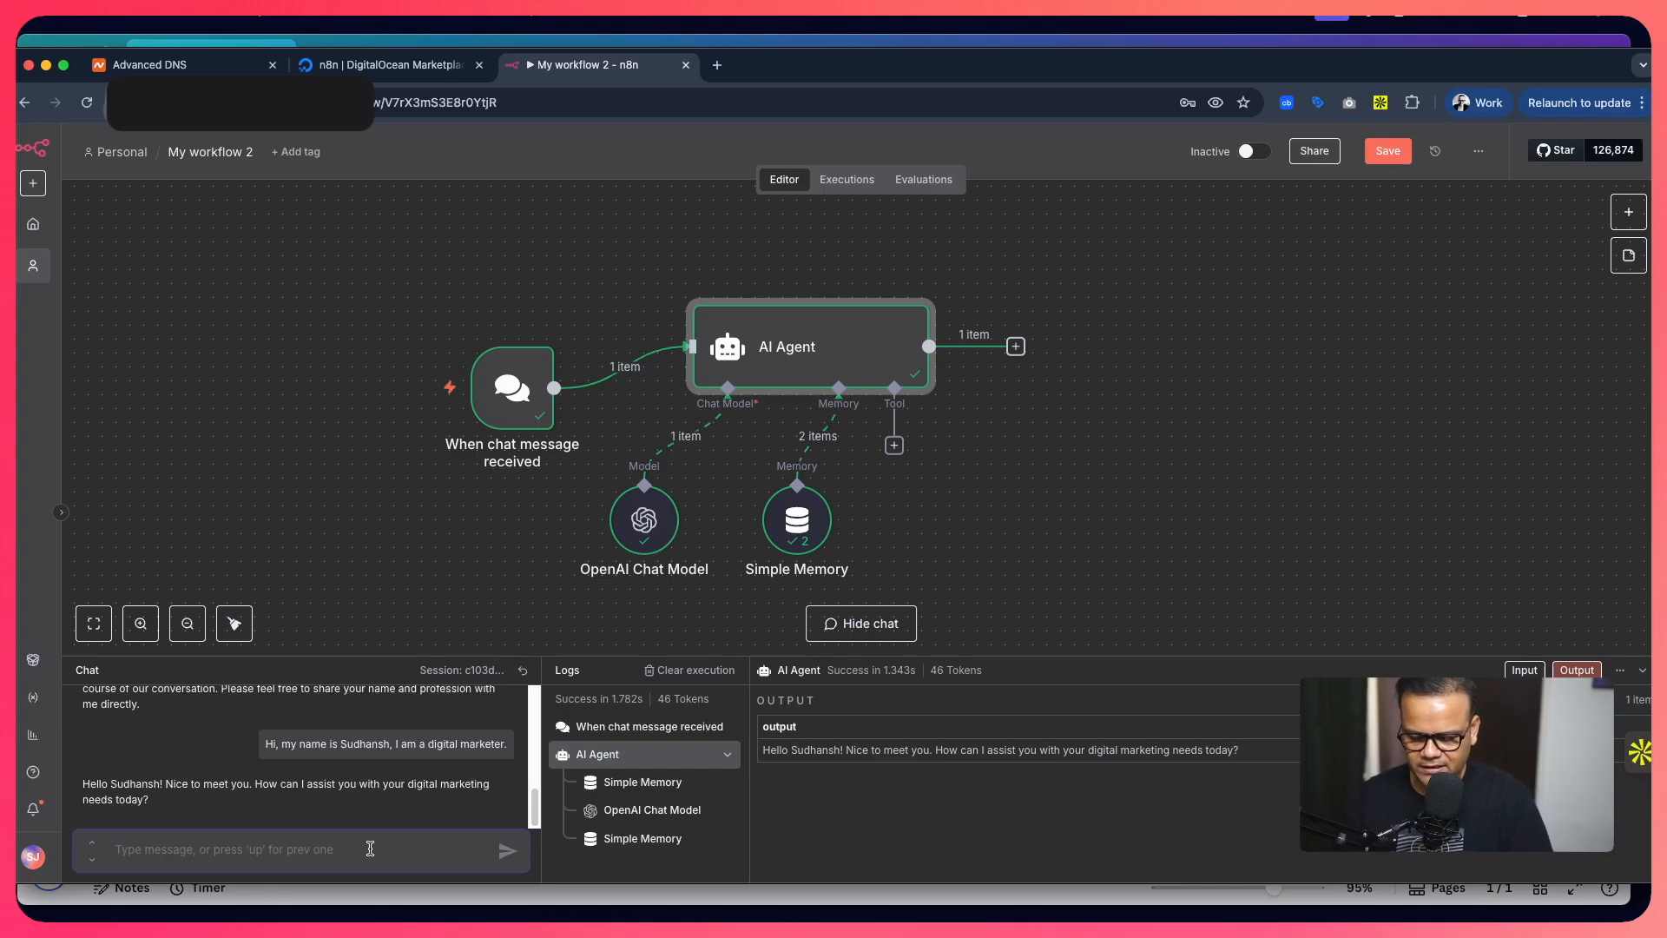
Test the agent's memory by sending the chat message "what is my name and my profession?".
text(Hi, what)
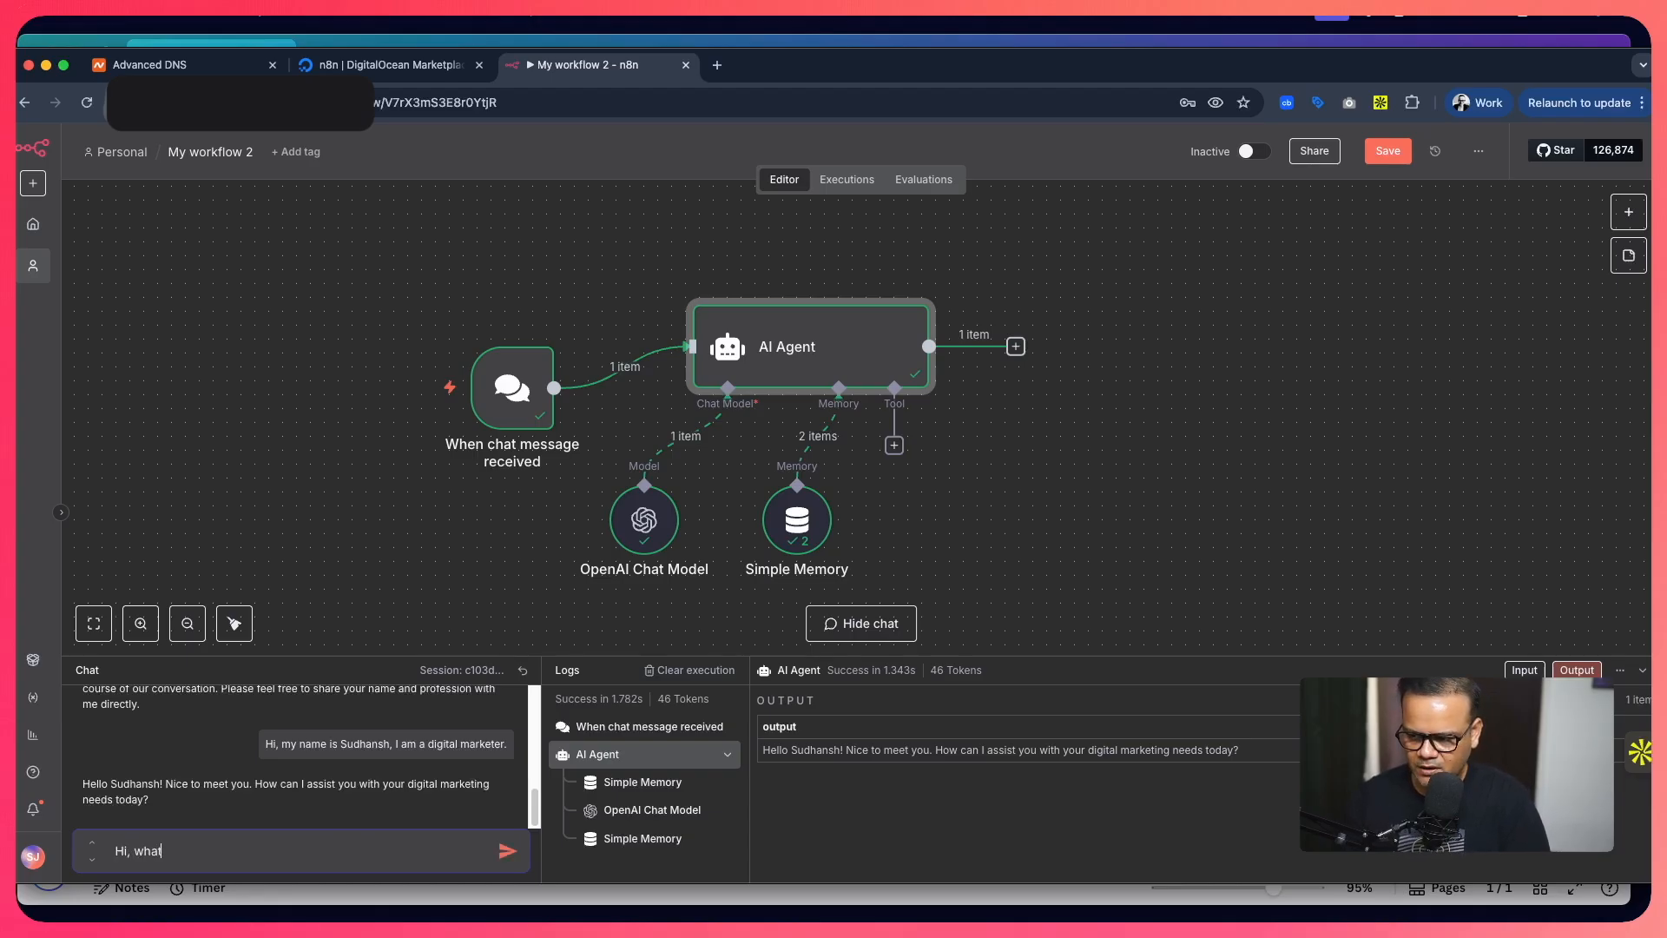
text( is my name)
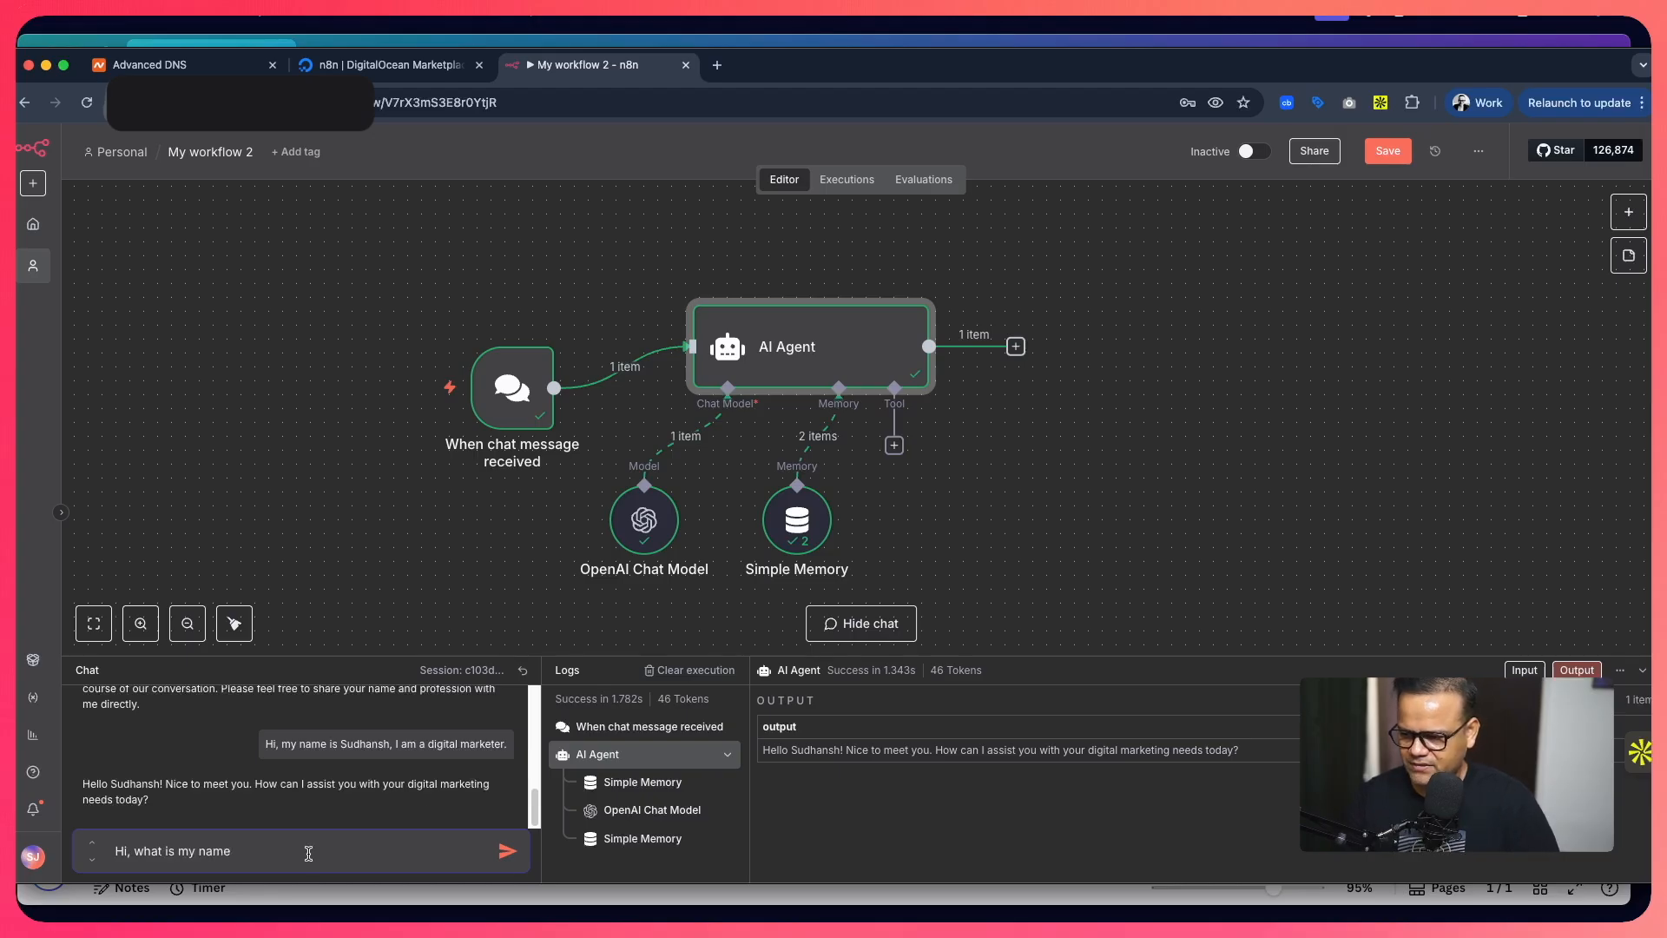
drag(134, 852, 90, 855)
key(BackSpace)
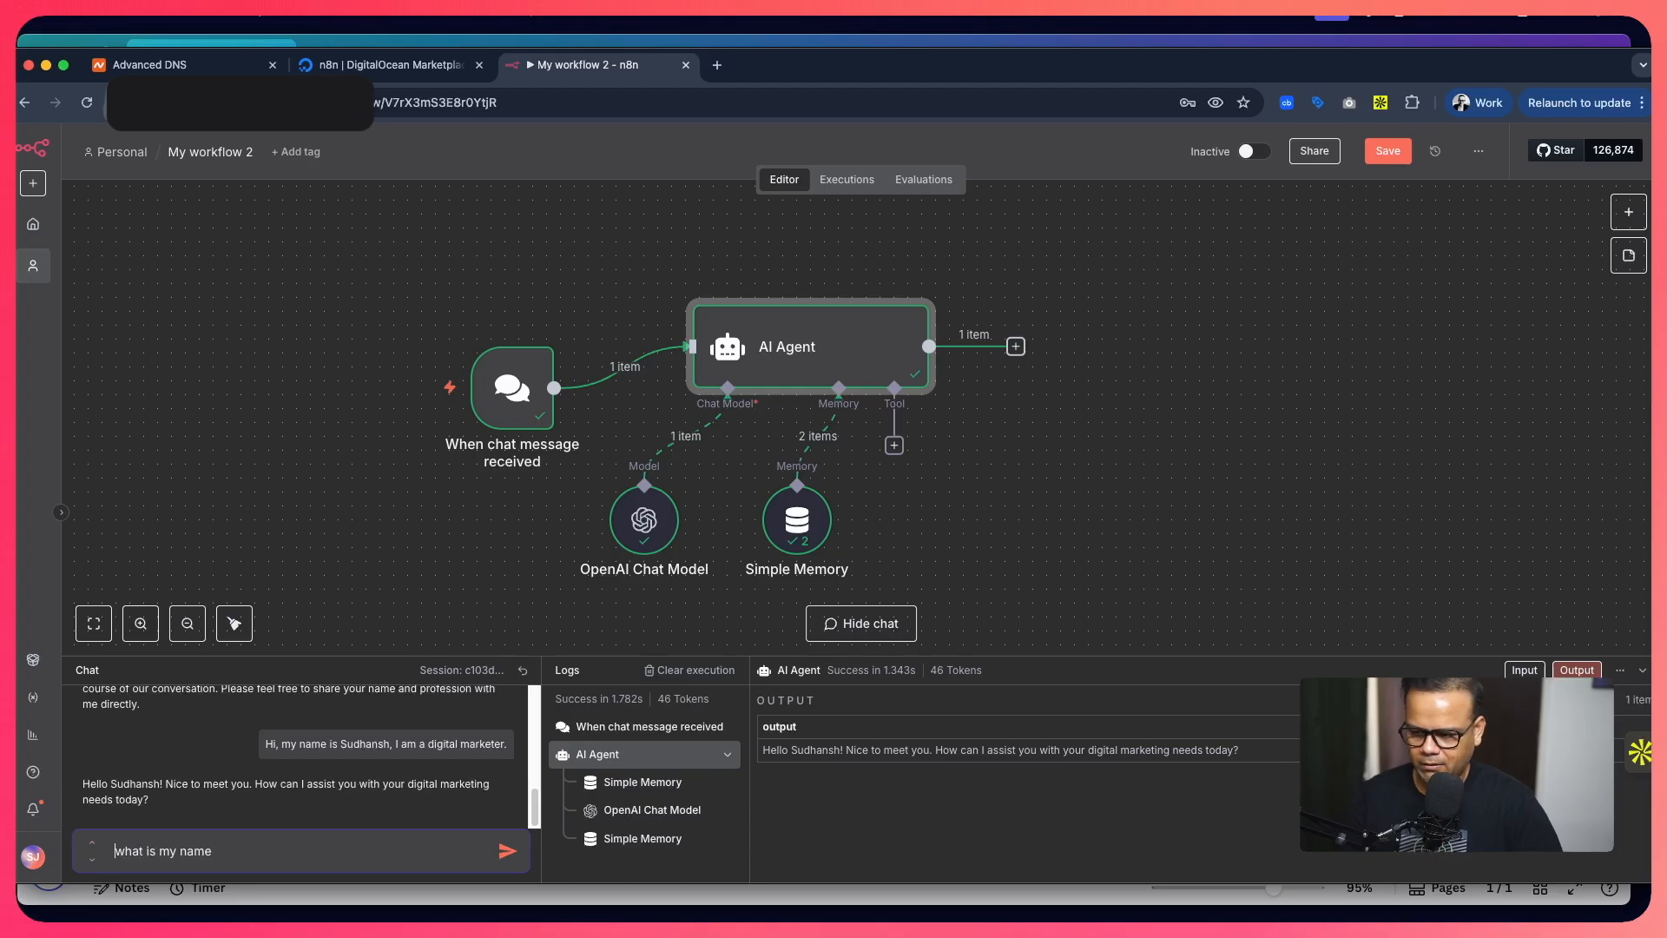
click(262, 862)
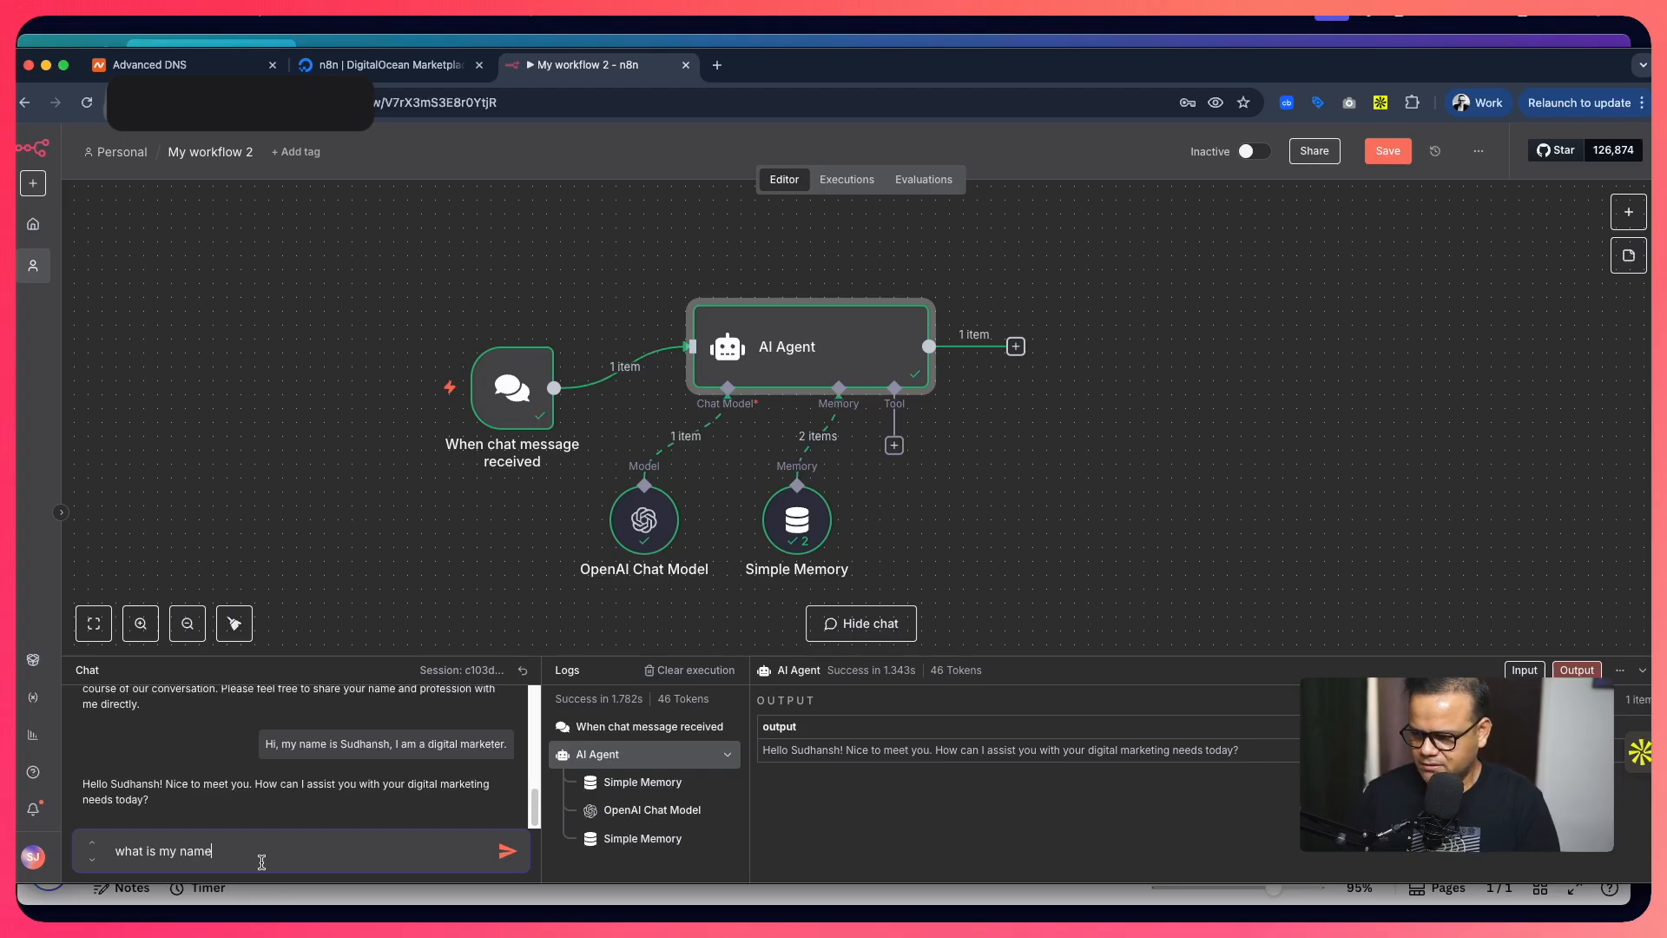
text(a)
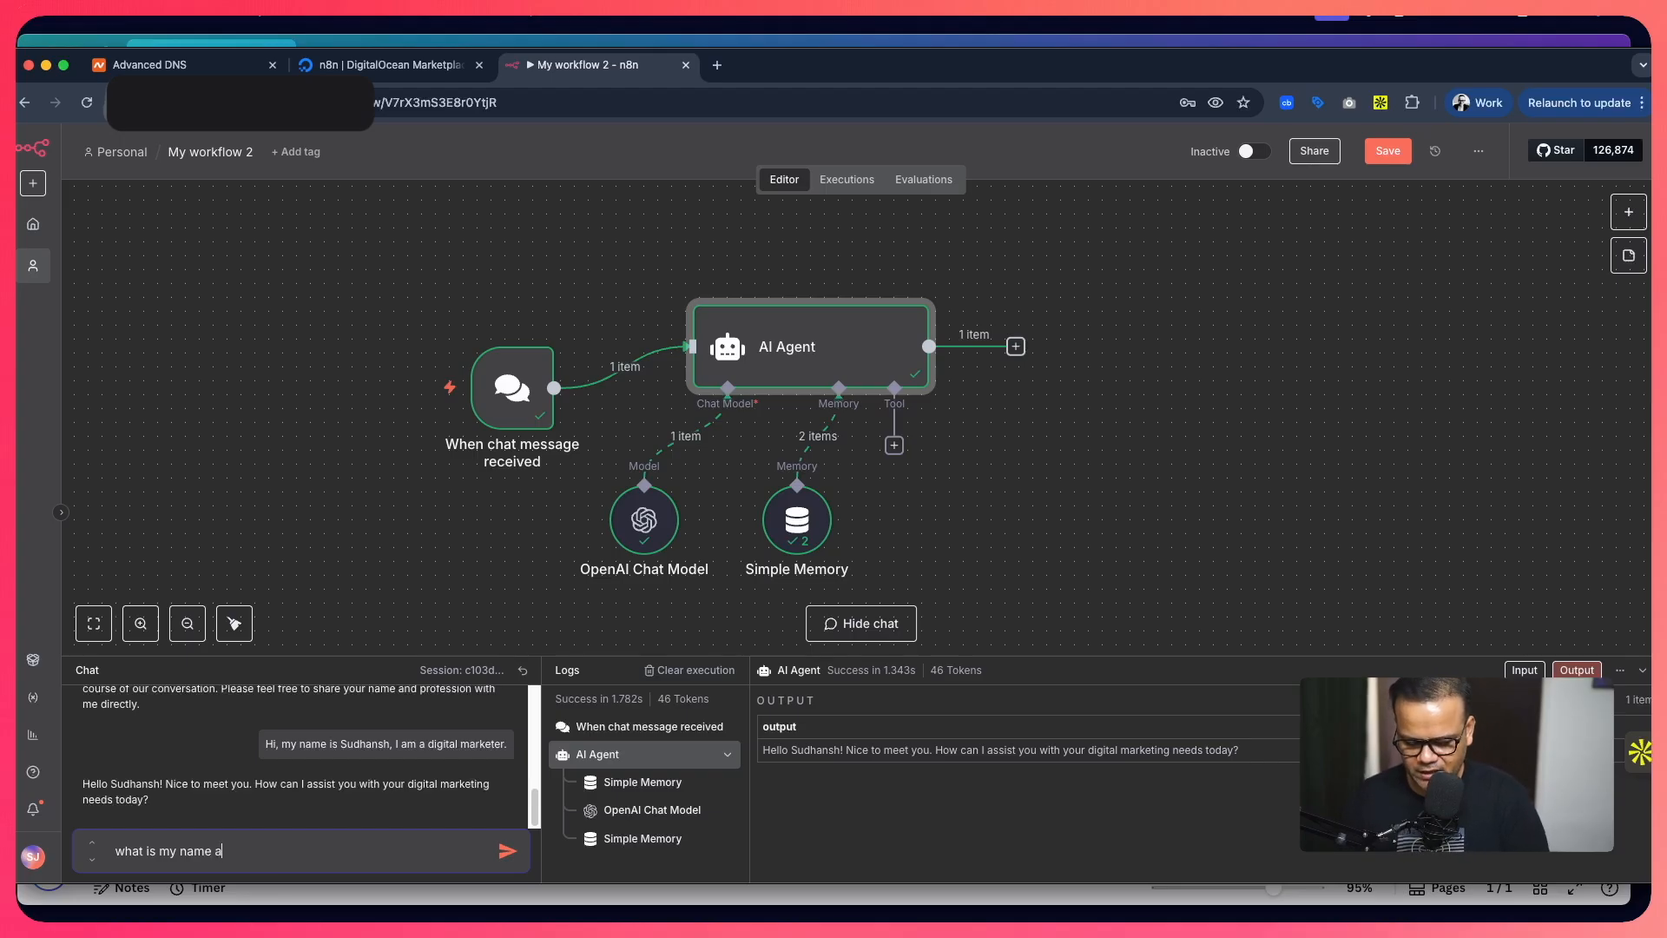
text(nd my profession)
key(Return)
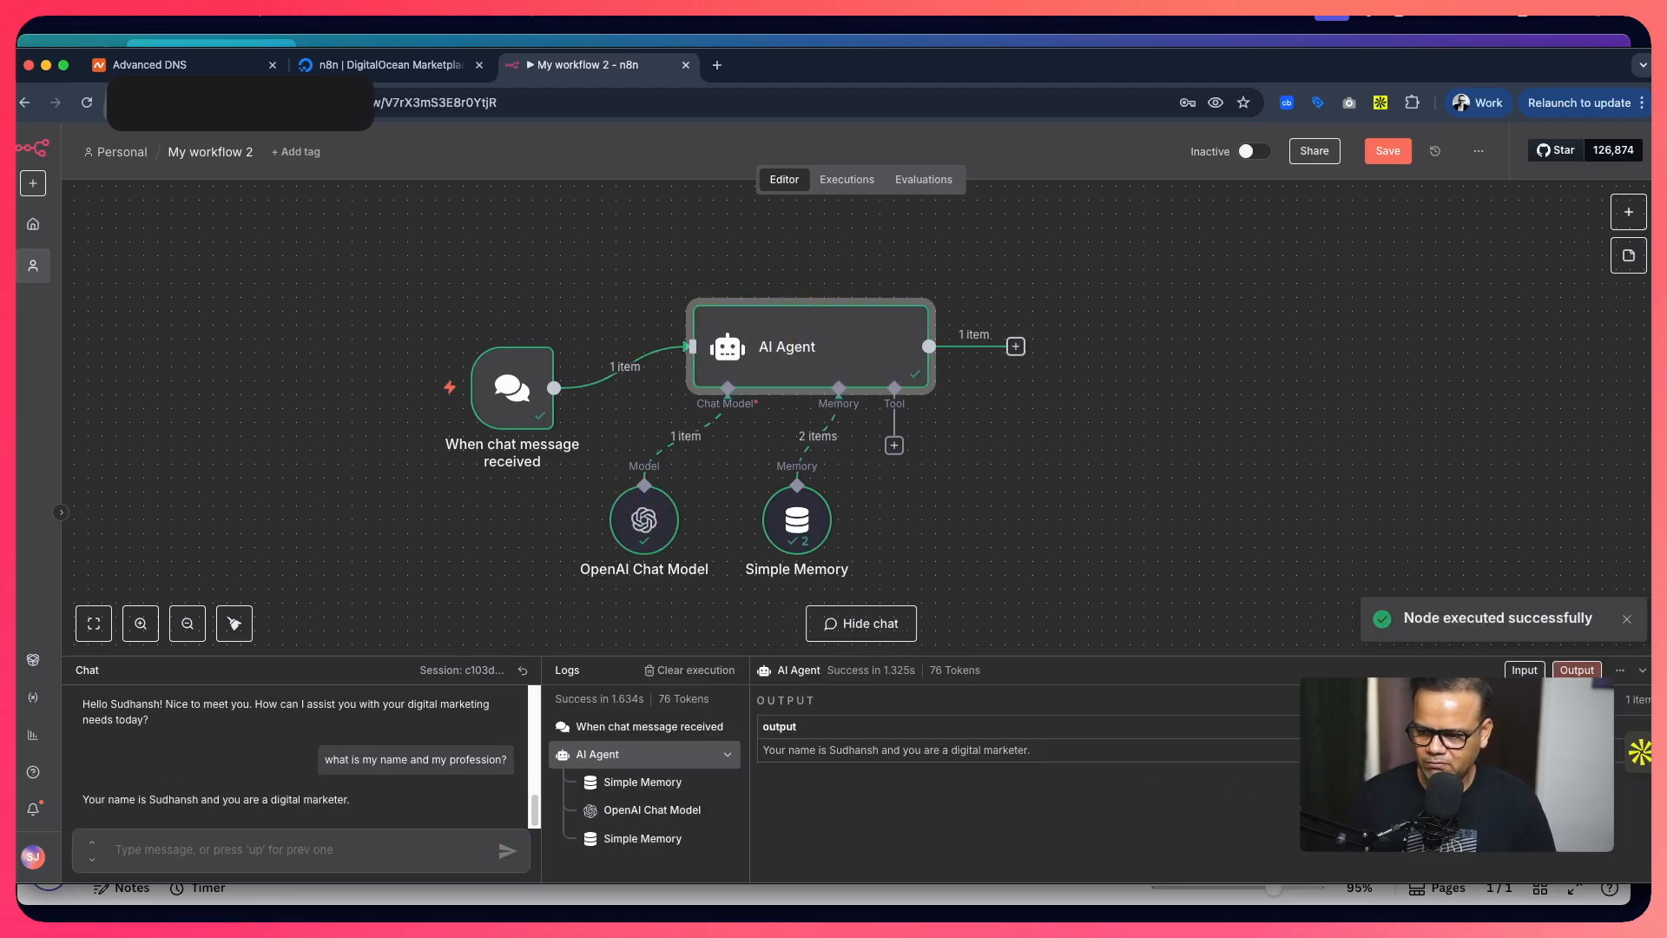
Examine the AI Agent node's output for the name and profession question, and return to the canvas with nothing selected.
double_click(808, 371)
drag(1203, 266, 1443, 268)
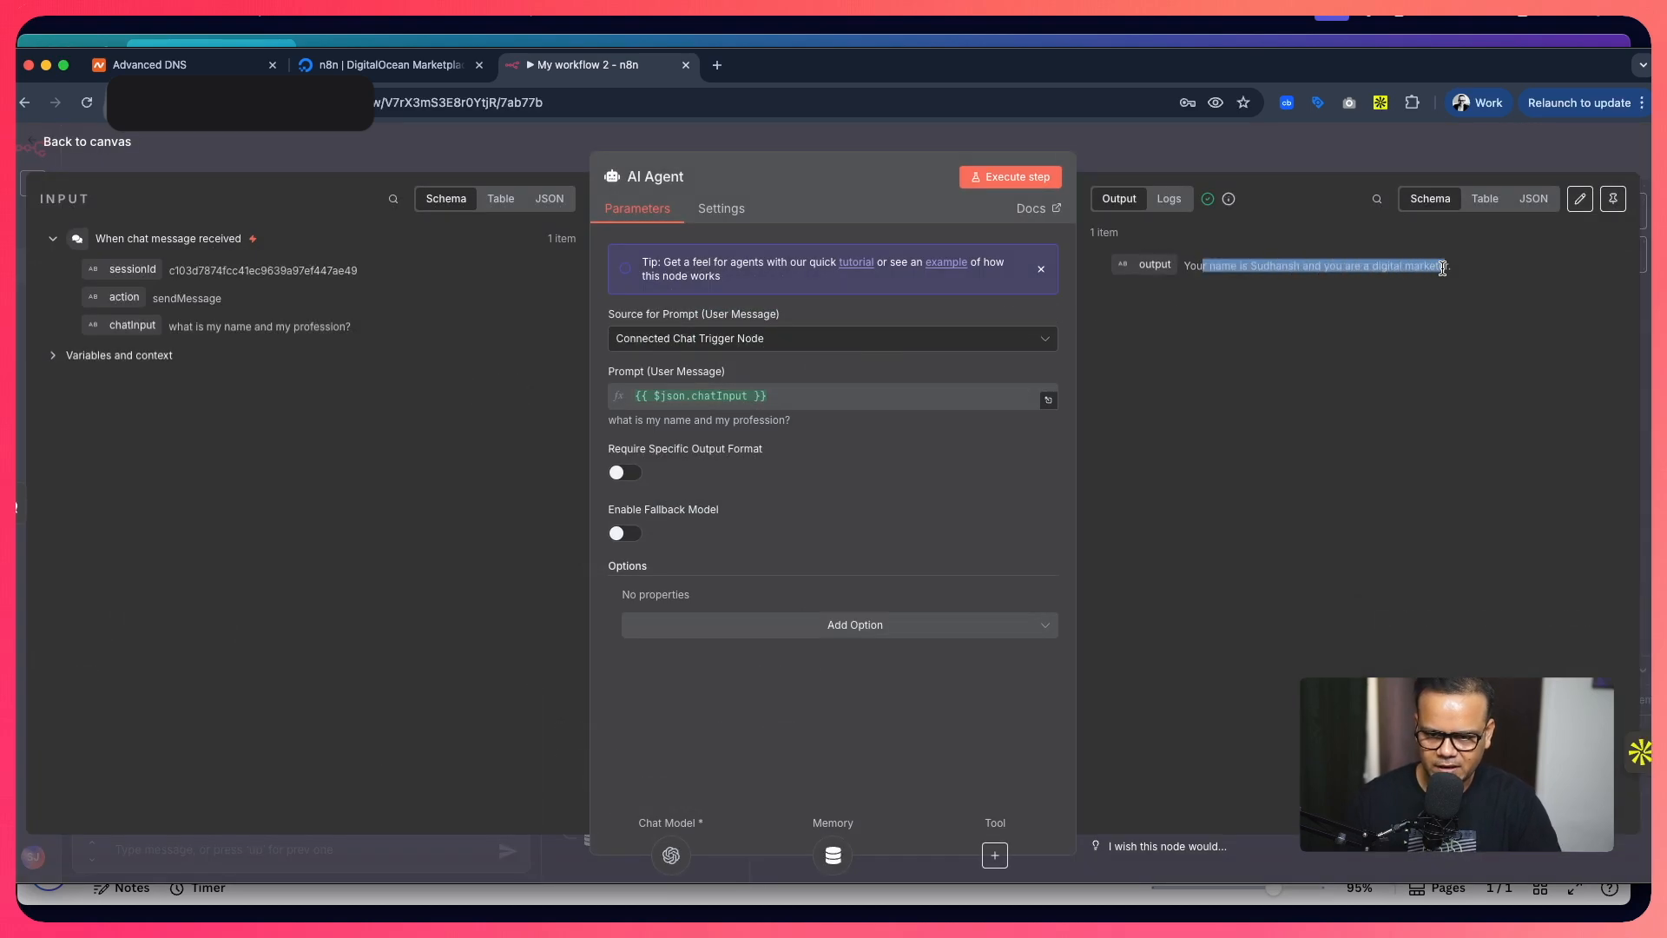
click(1466, 280)
drag(1471, 259, 1293, 274)
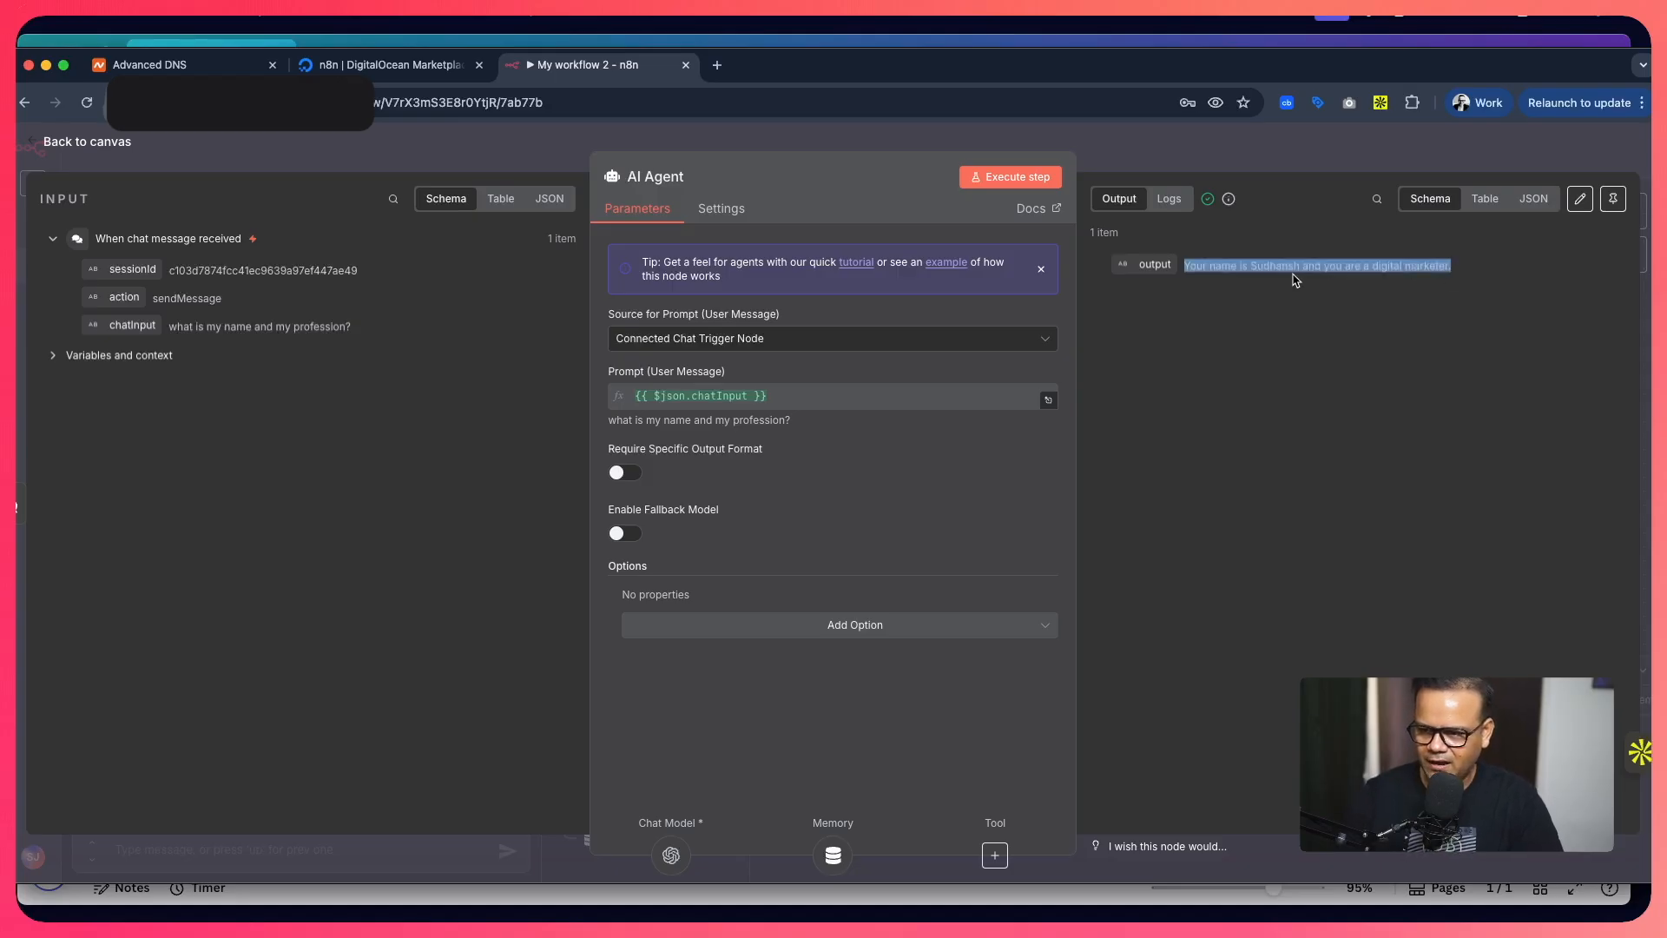
click(32, 143)
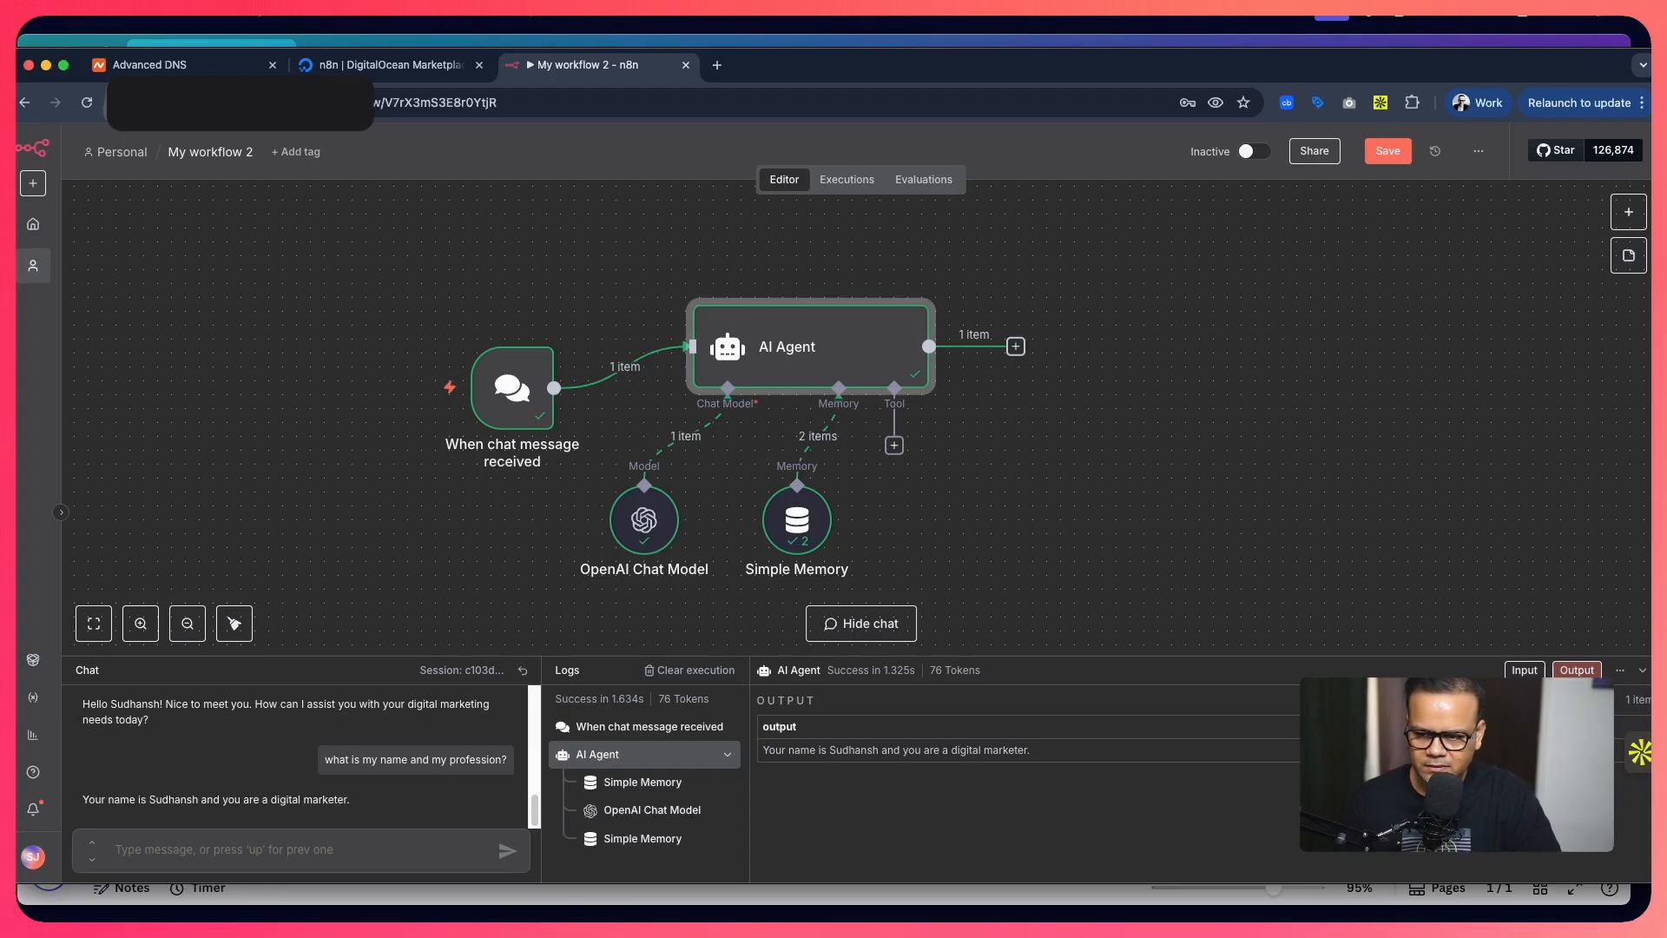
click(974, 482)
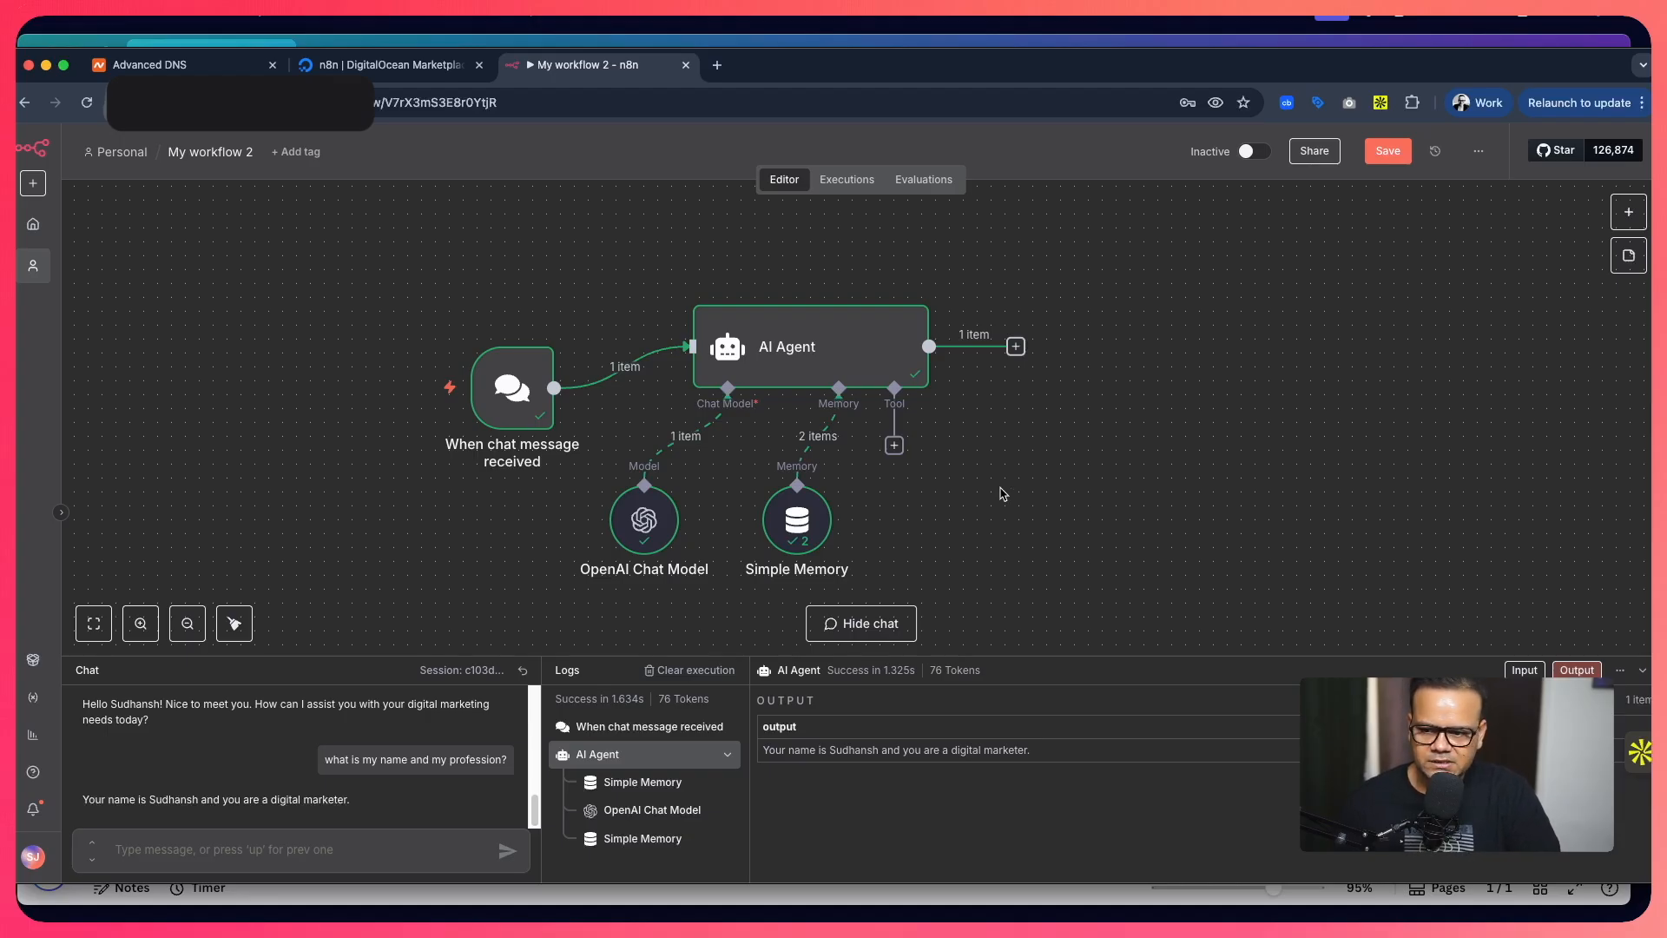
Attach a Wikipedia tool to the AI Agent and place its node beside Simple Memory, in line with the other sub-nodes.
click(895, 446)
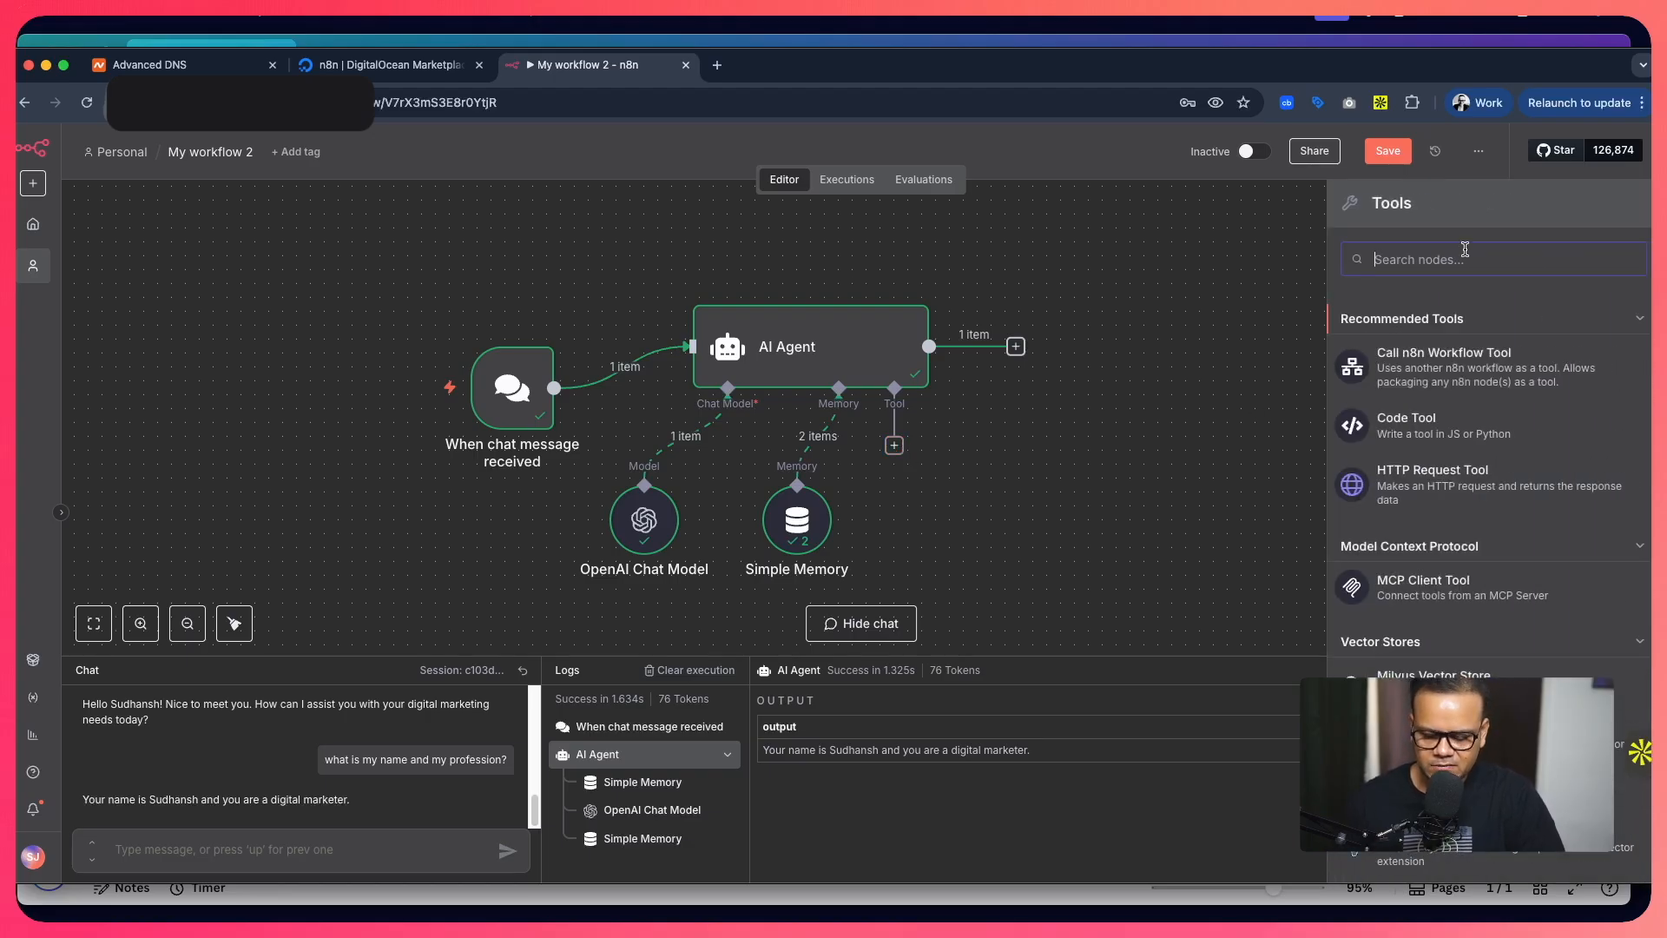
text(wikipe)
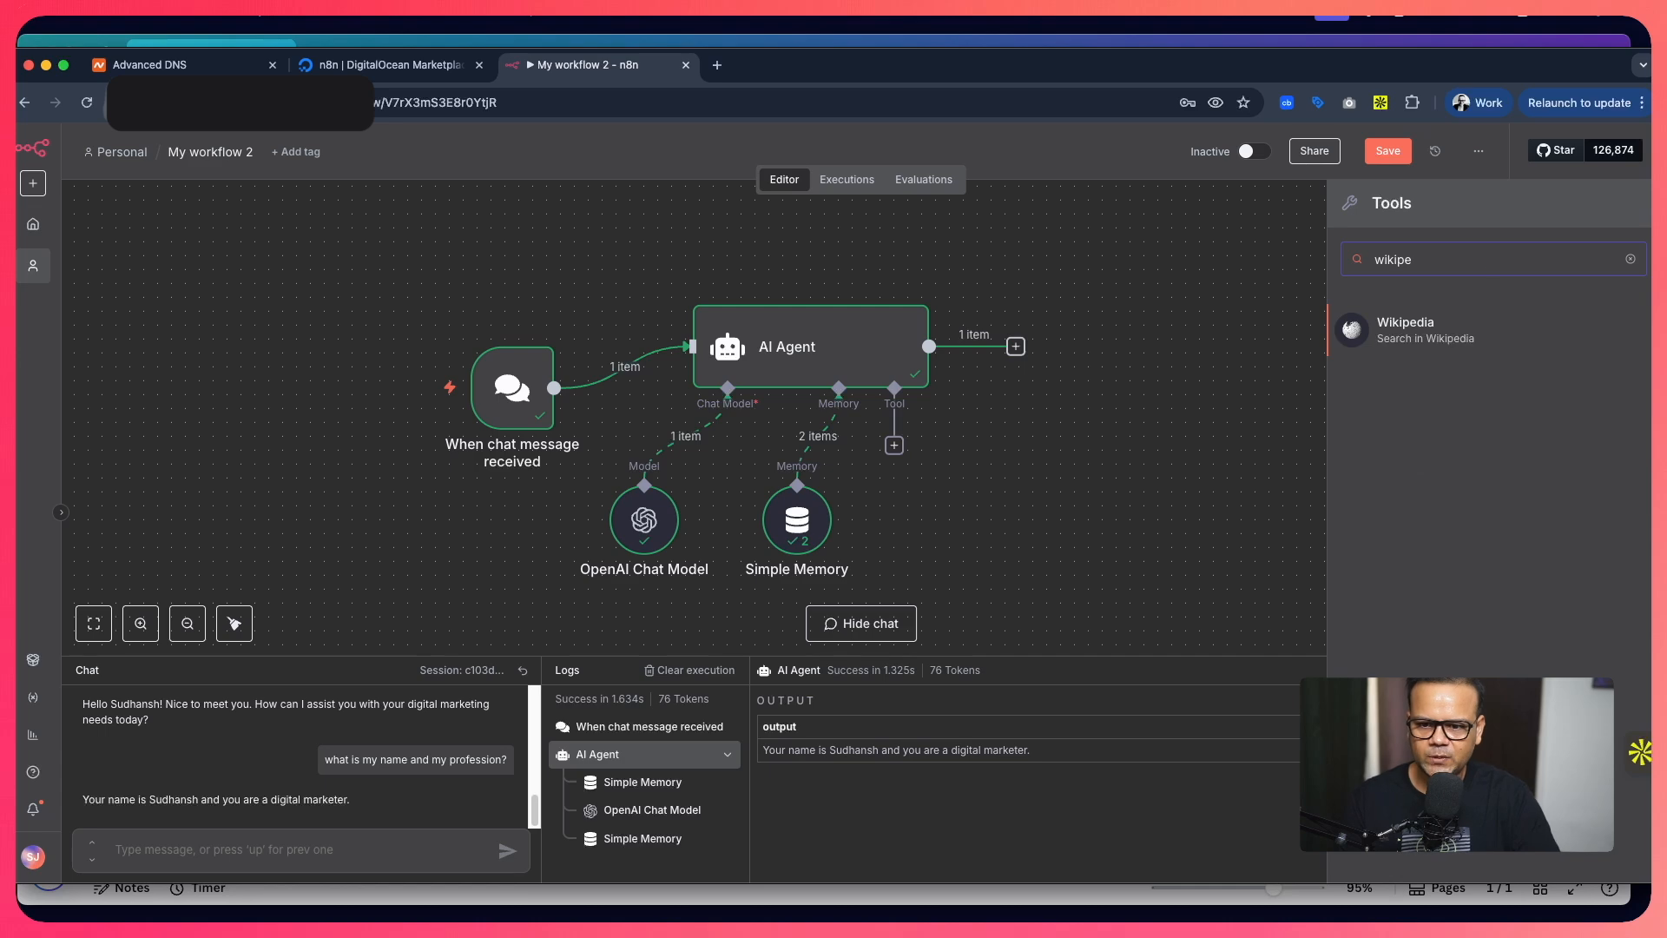
click(1443, 349)
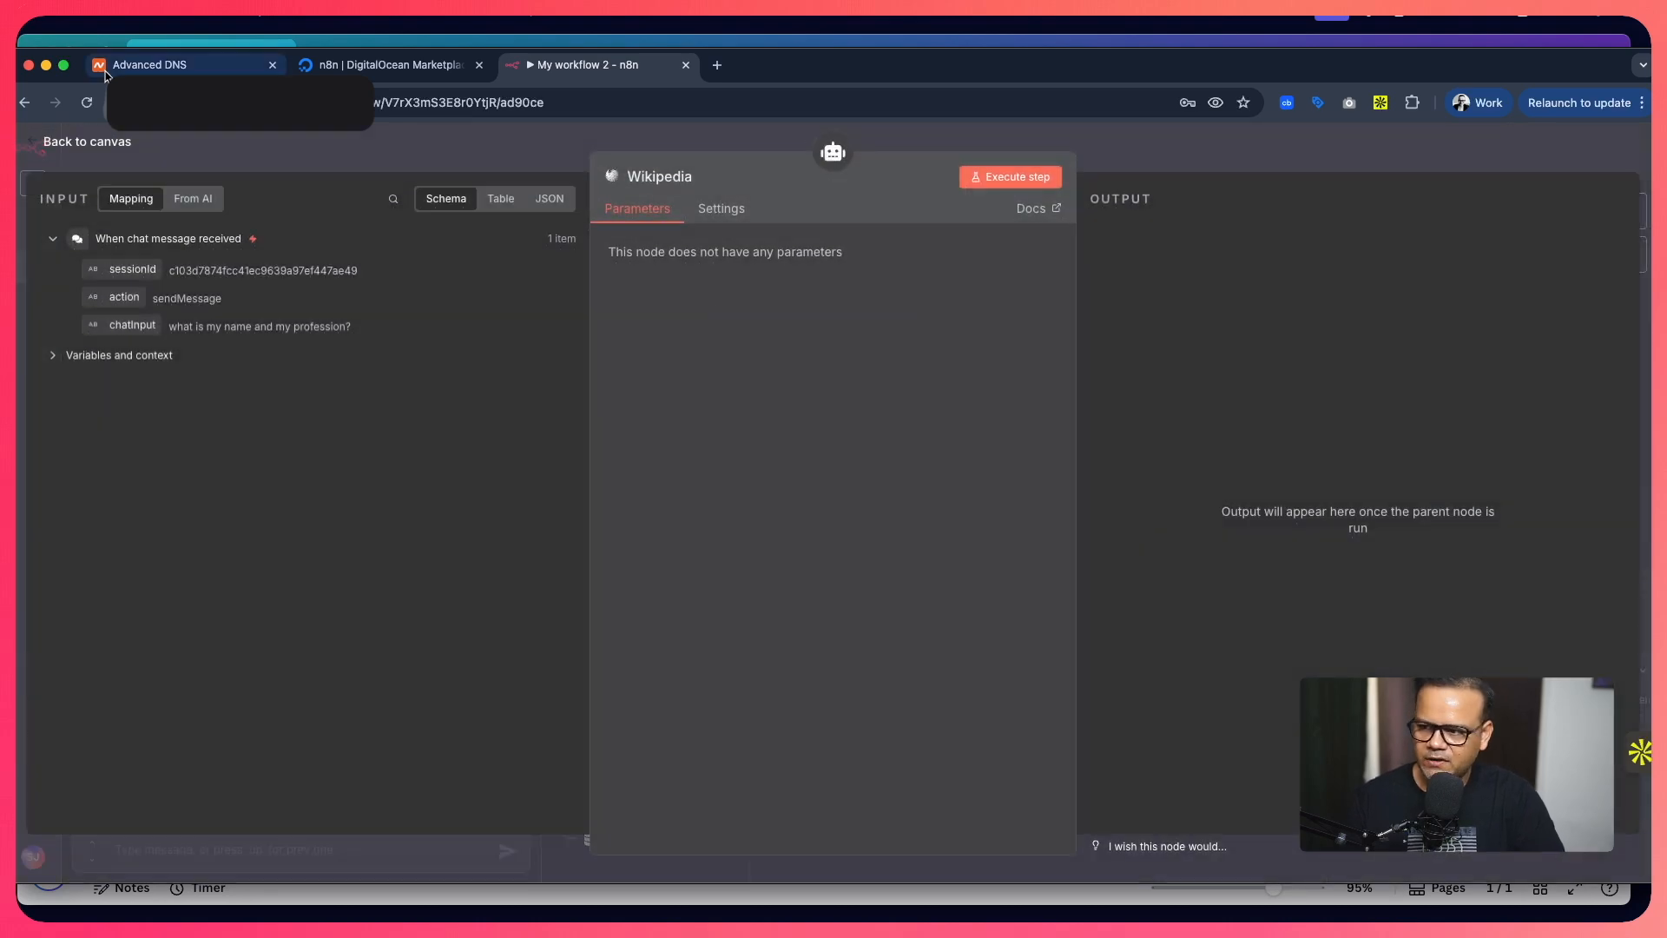
click(37, 144)
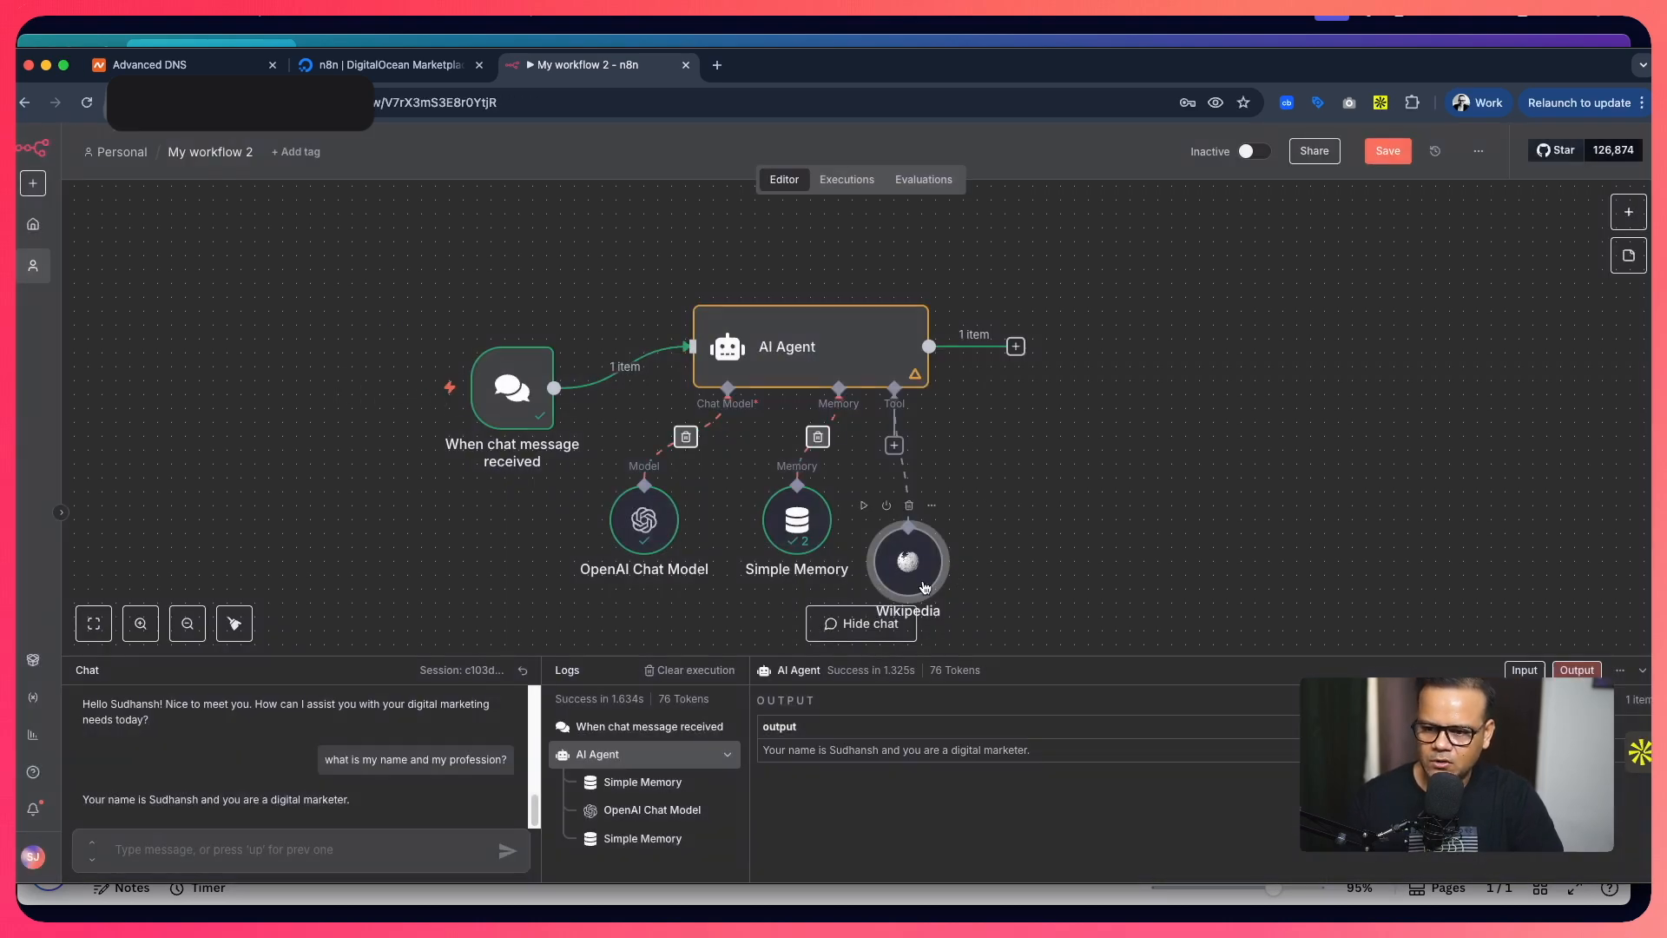
drag(925, 588, 950, 519)
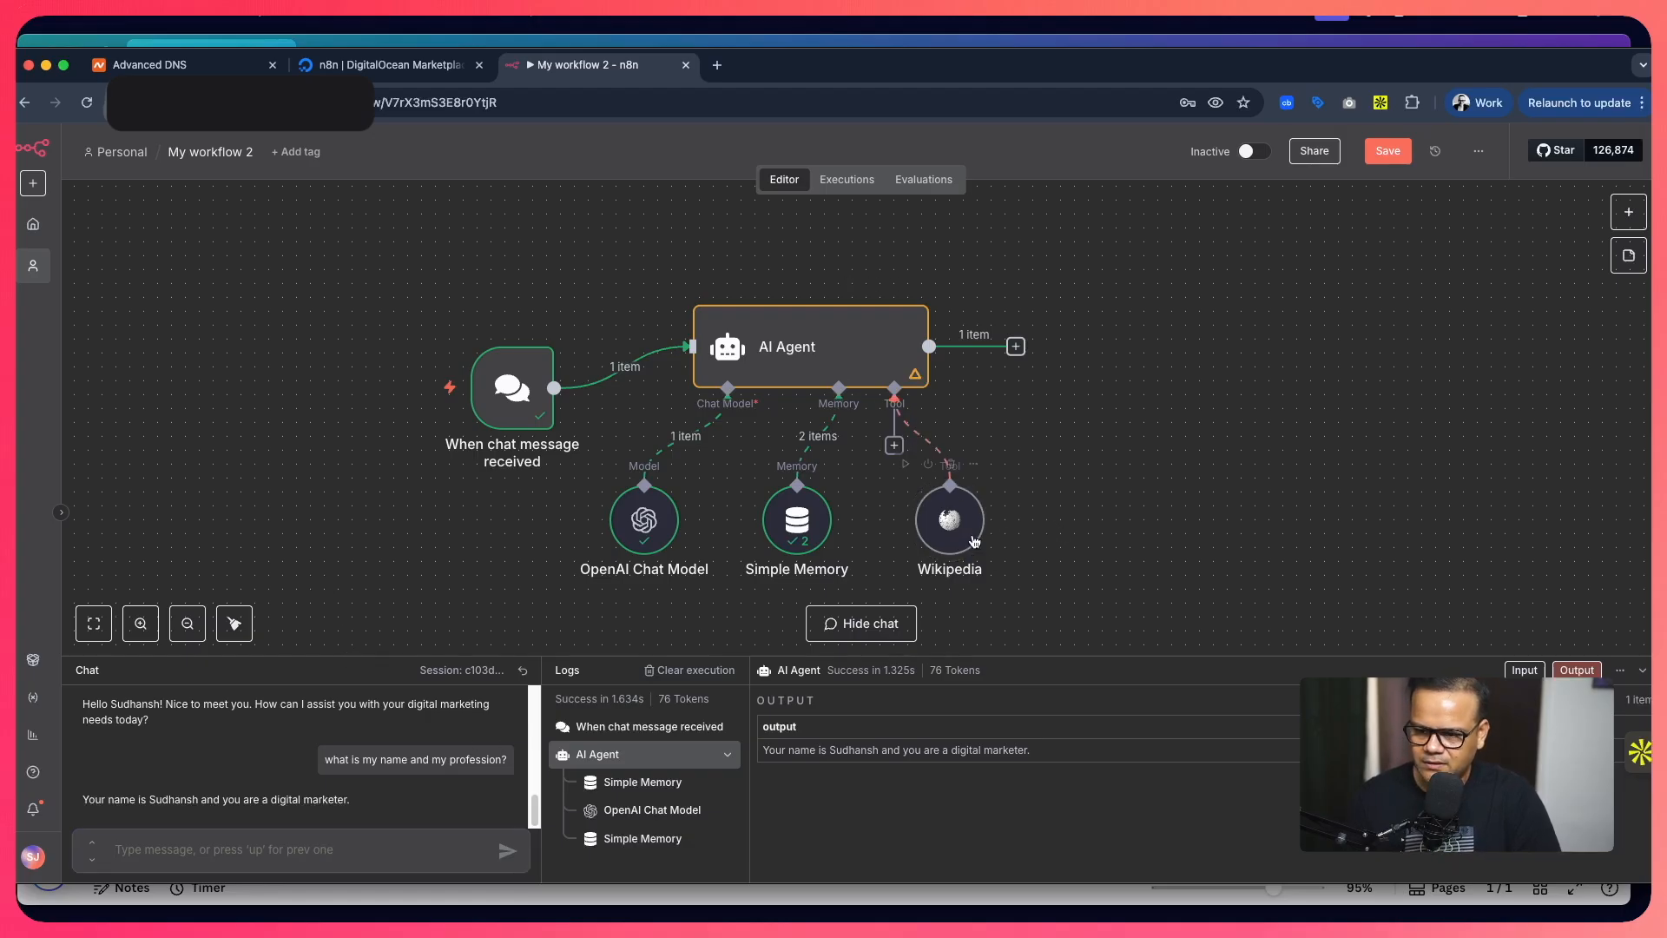
drag(959, 541, 946, 533)
Send the chat message "What do you know about, Apple, the iPhone manufacturer." to test the Wikipedia tool.
click(291, 845)
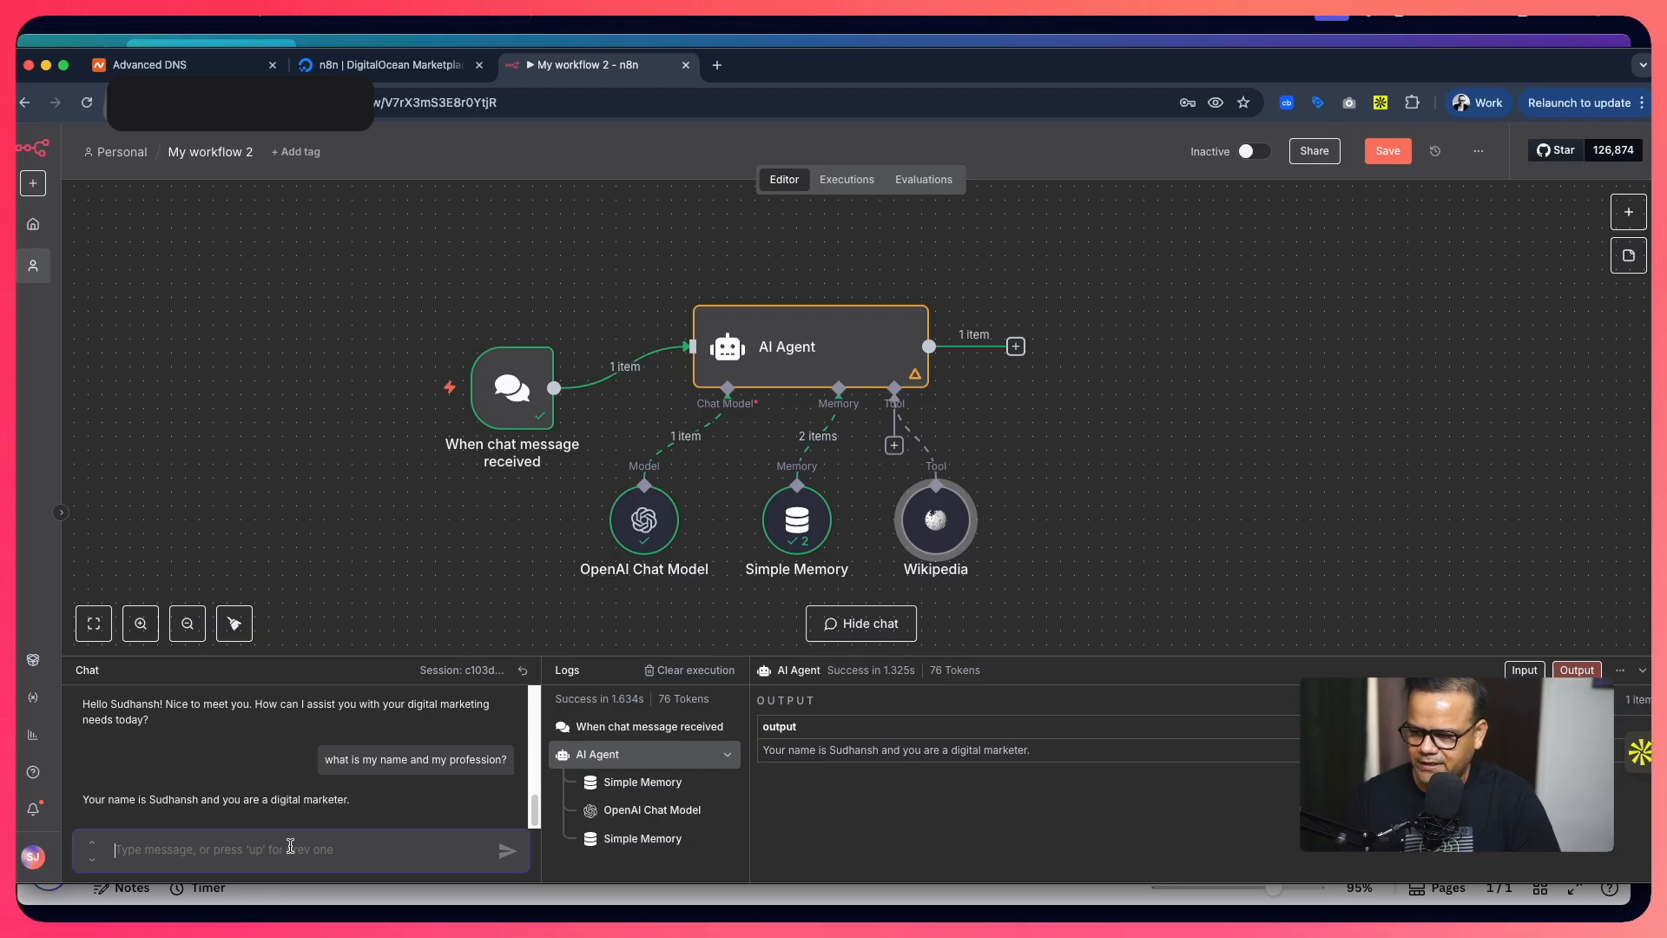
text(What do you)
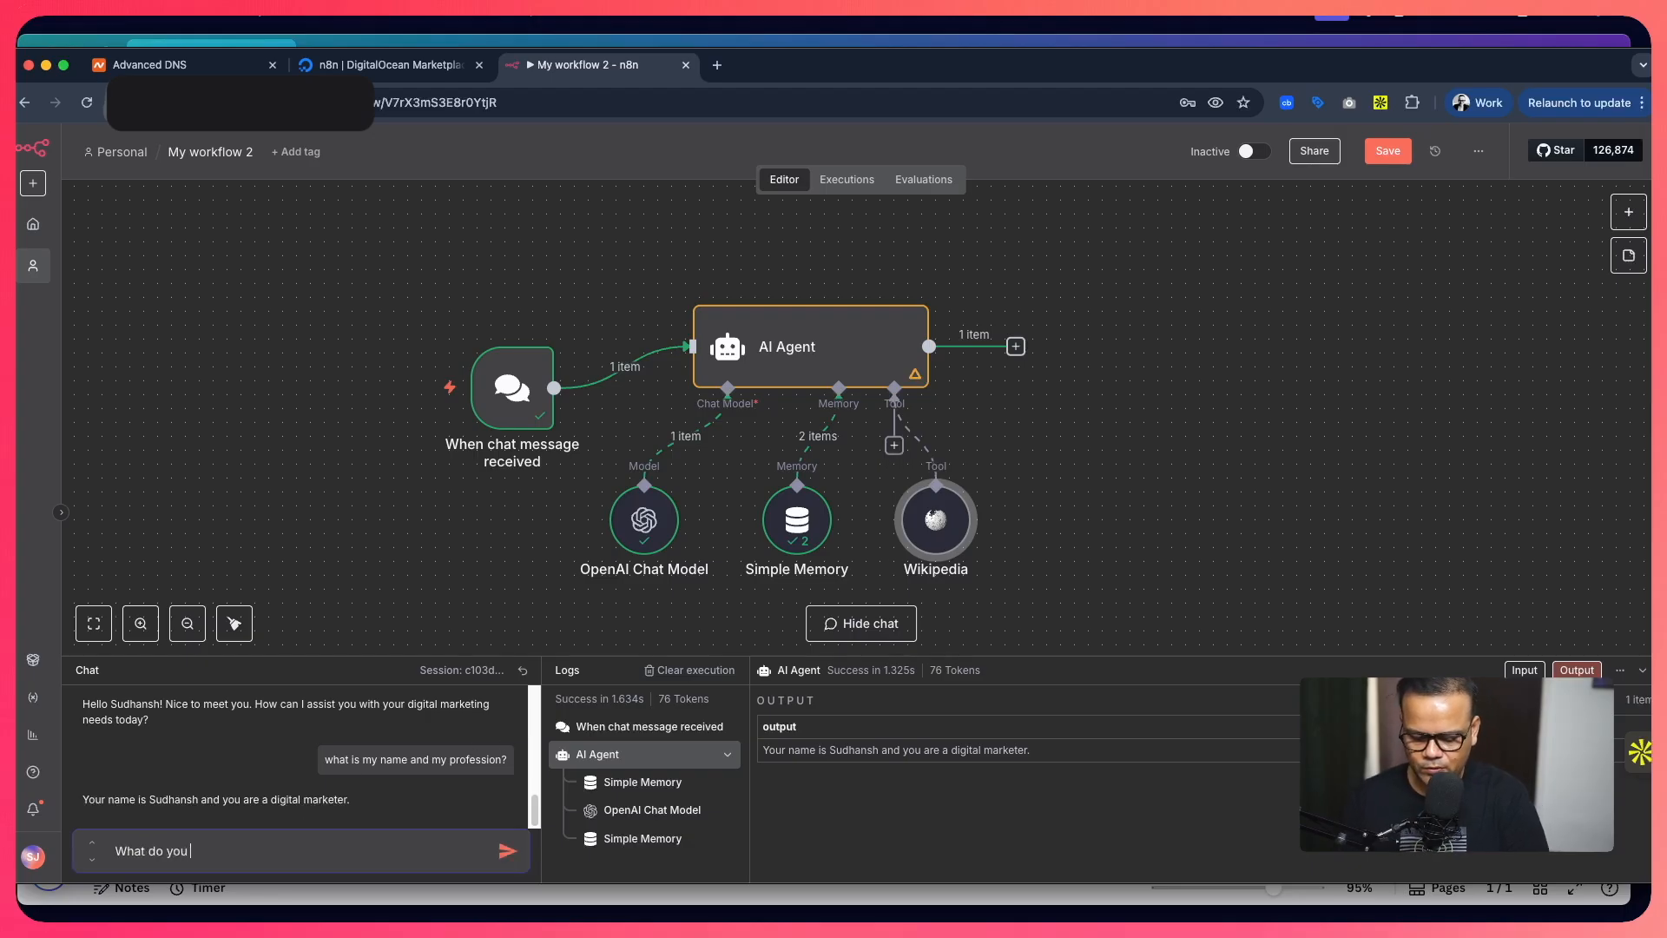
text( know abou)
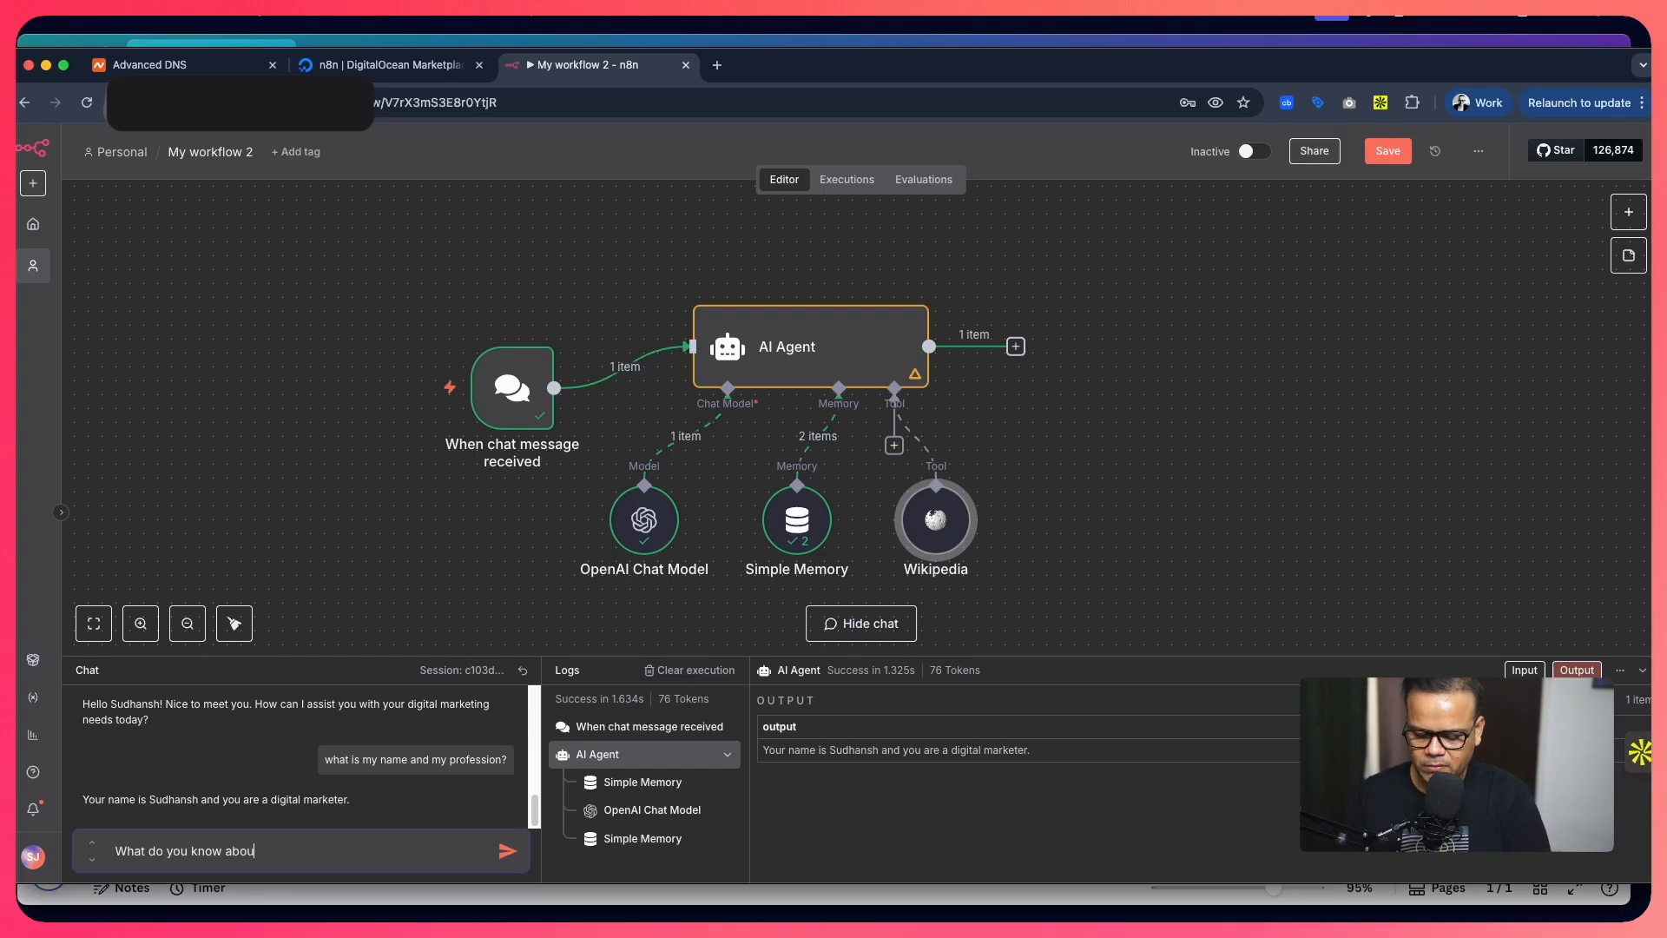
text(t, App)
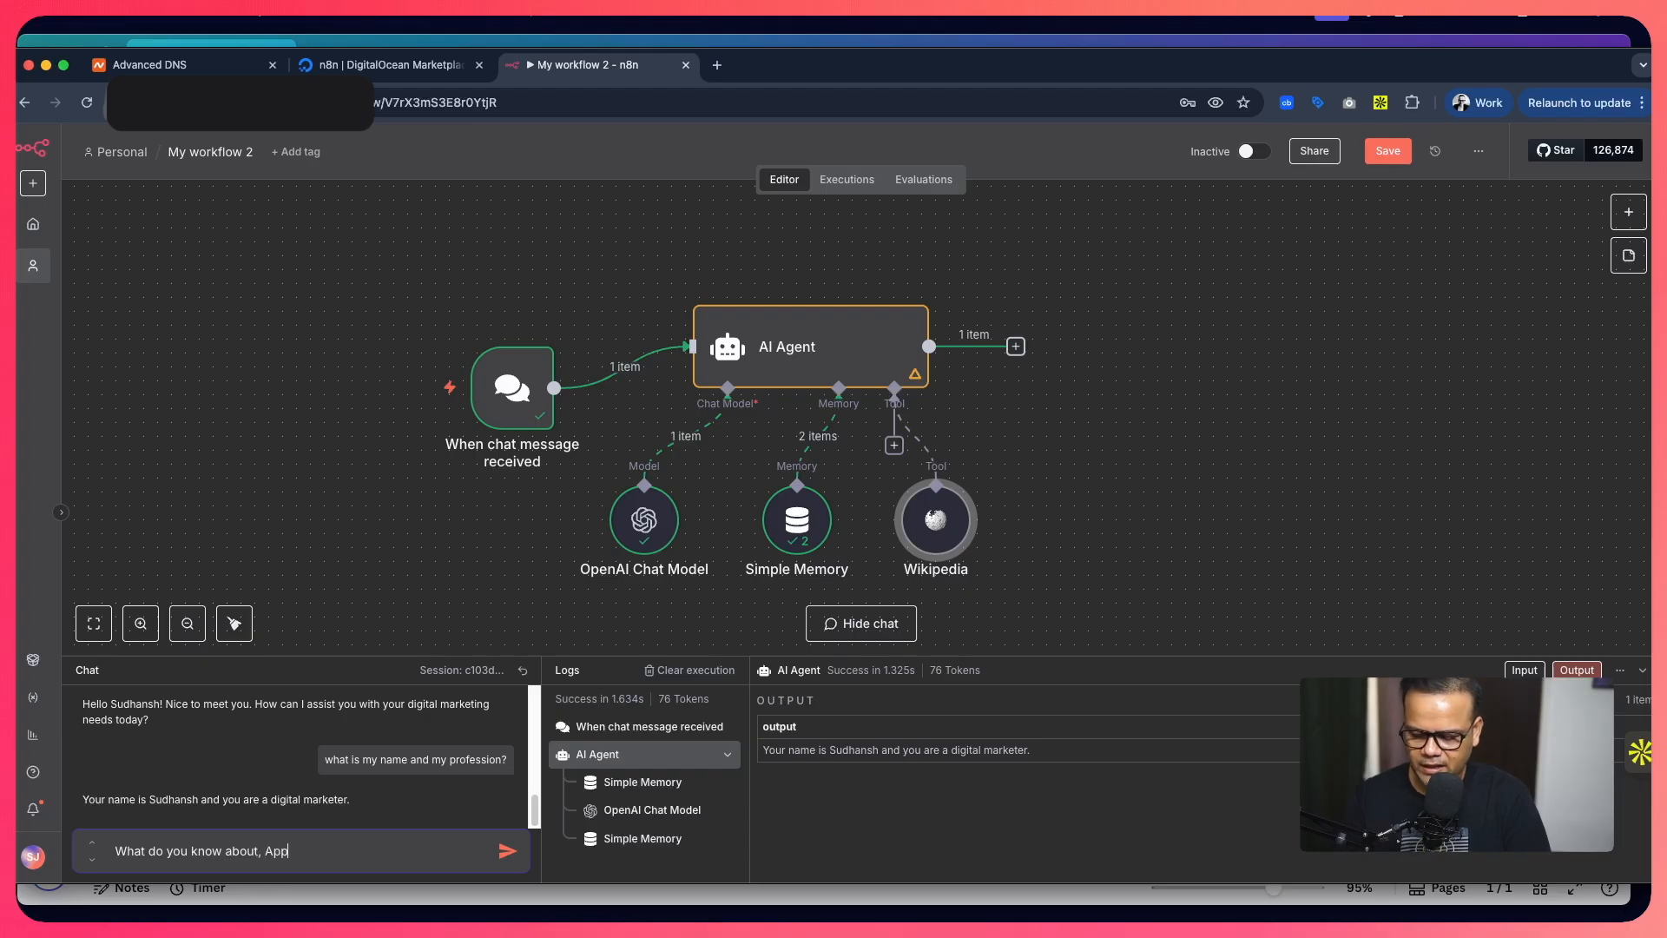
text(le, the )
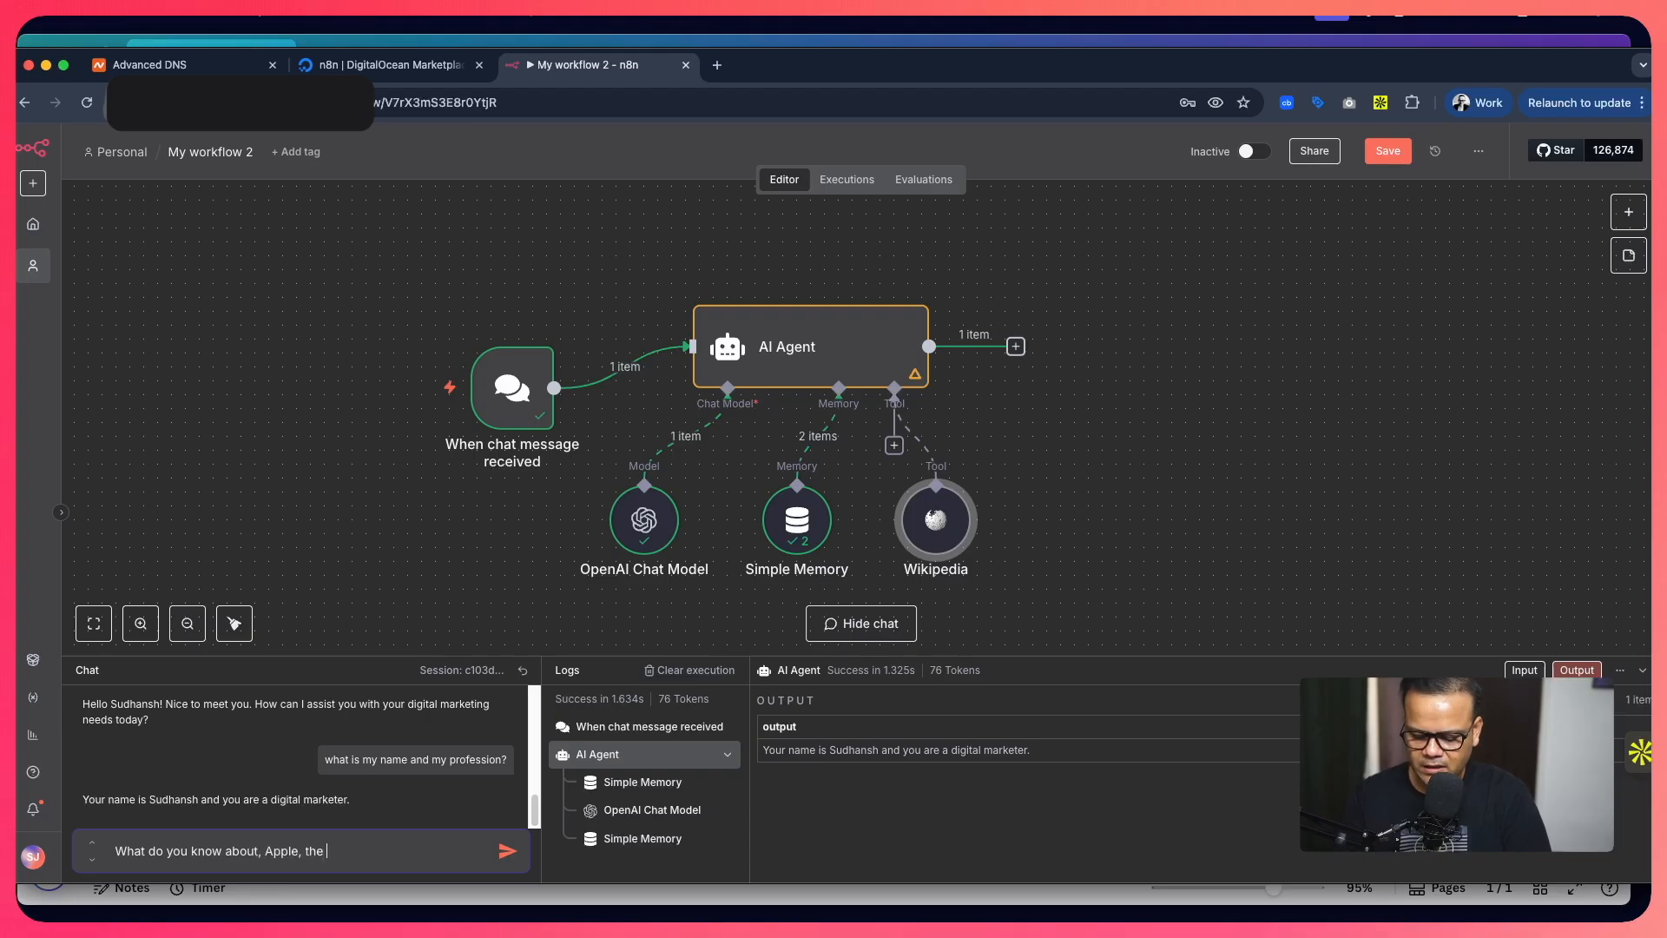
text(iPhone )
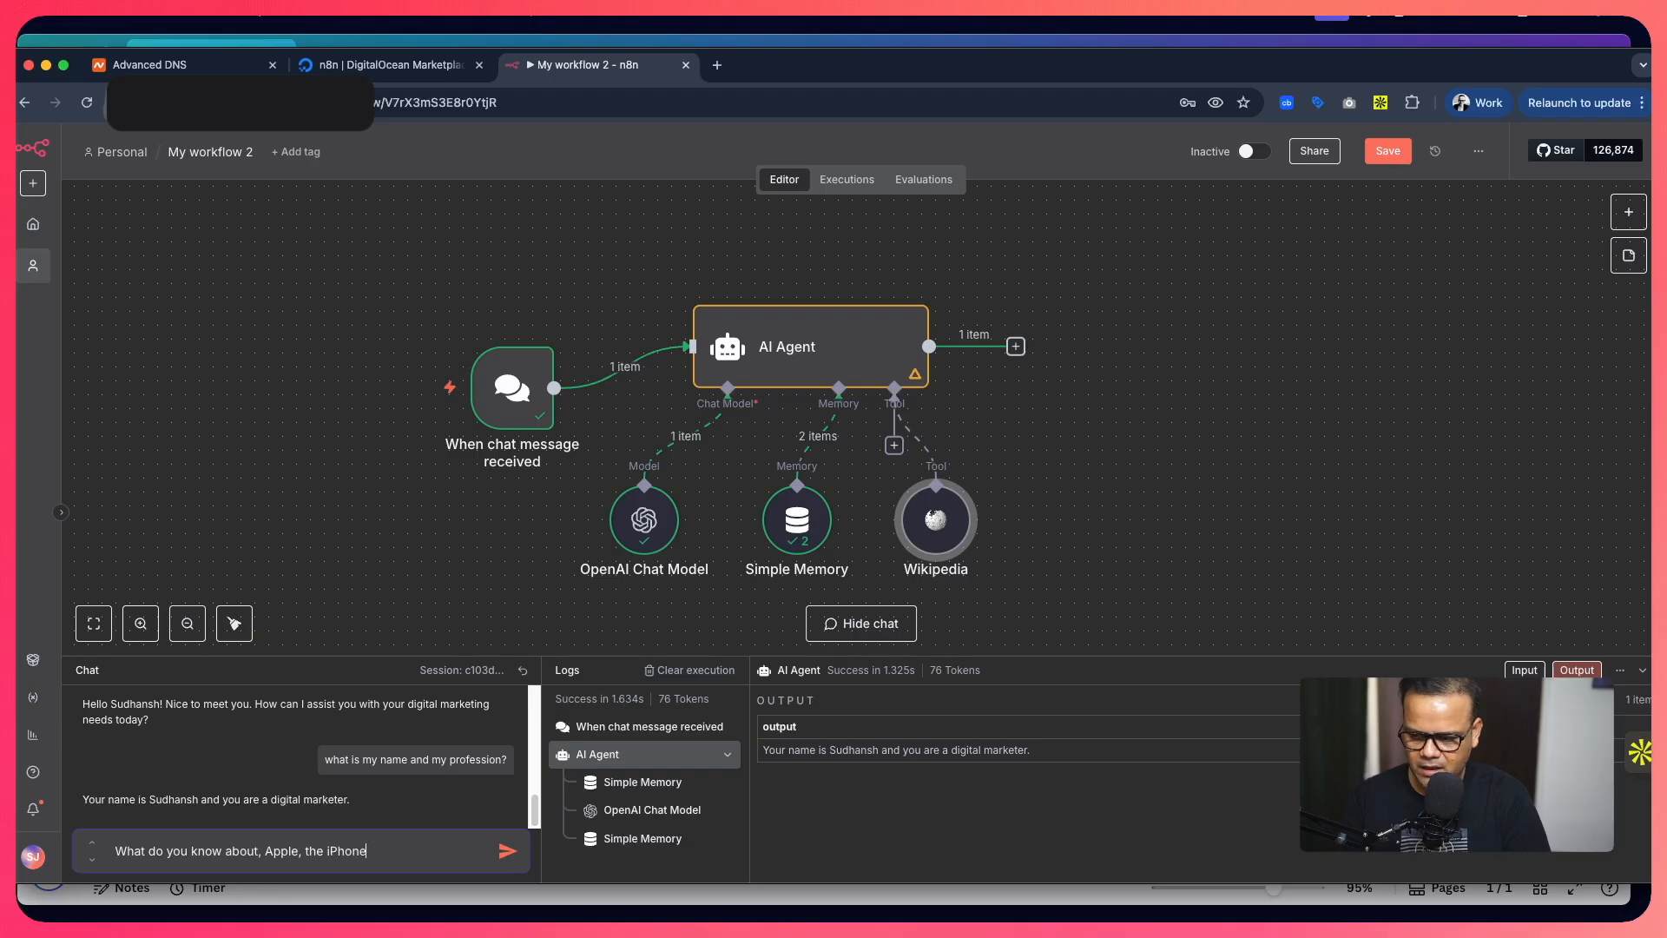
text(man)
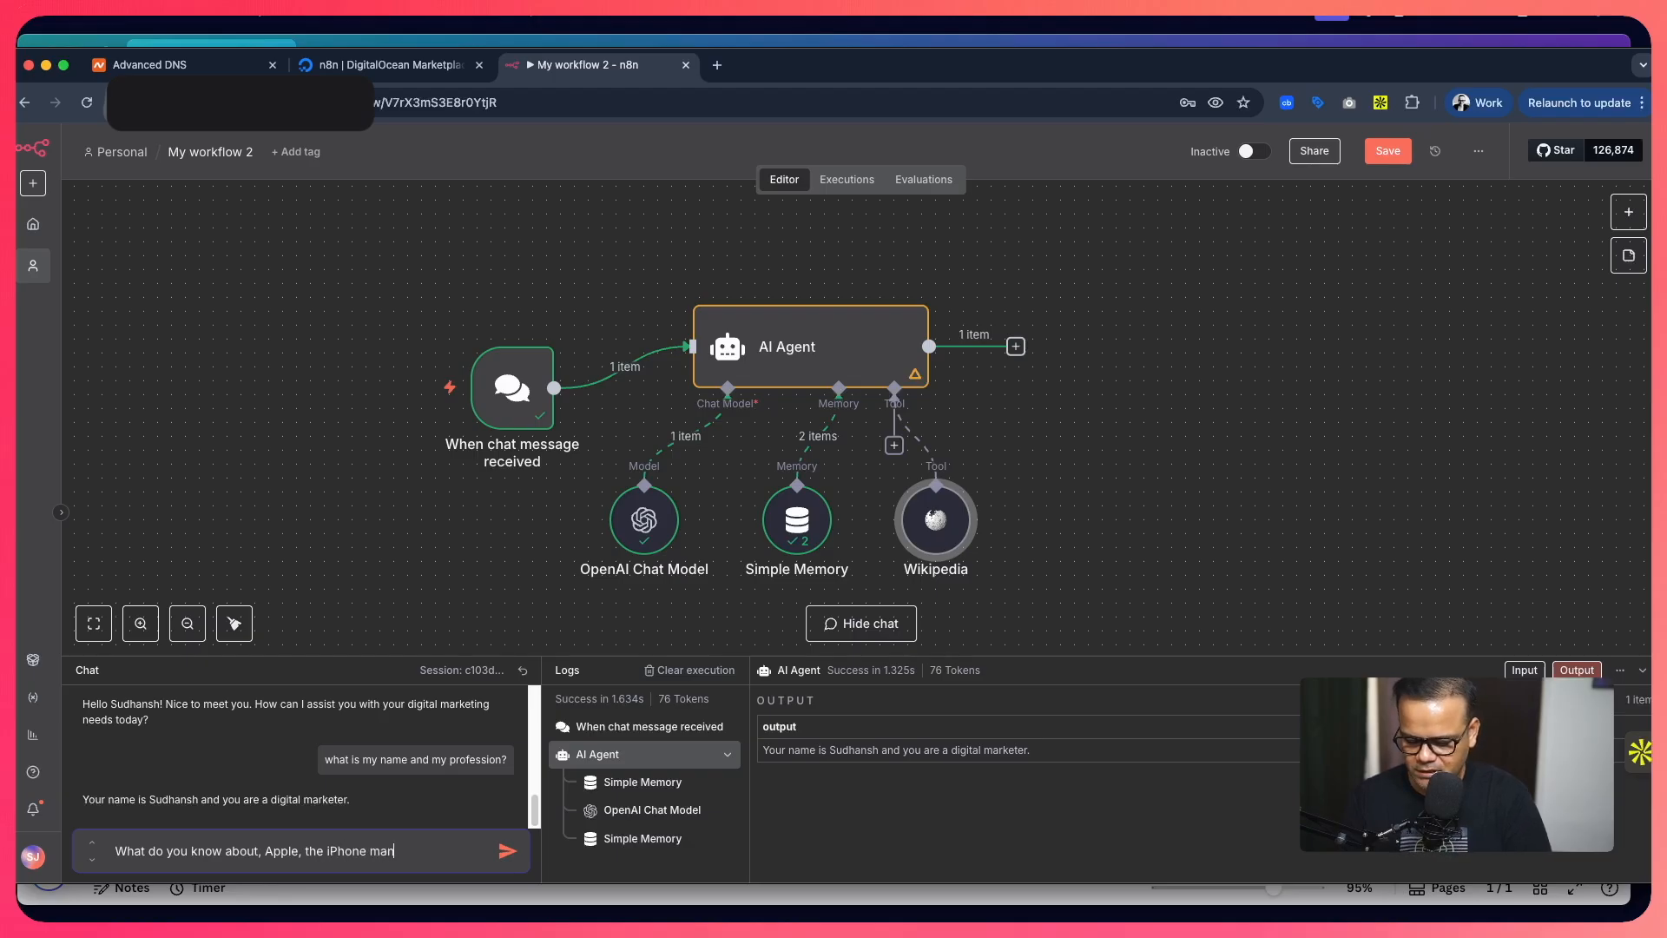
text(ufacturer.)
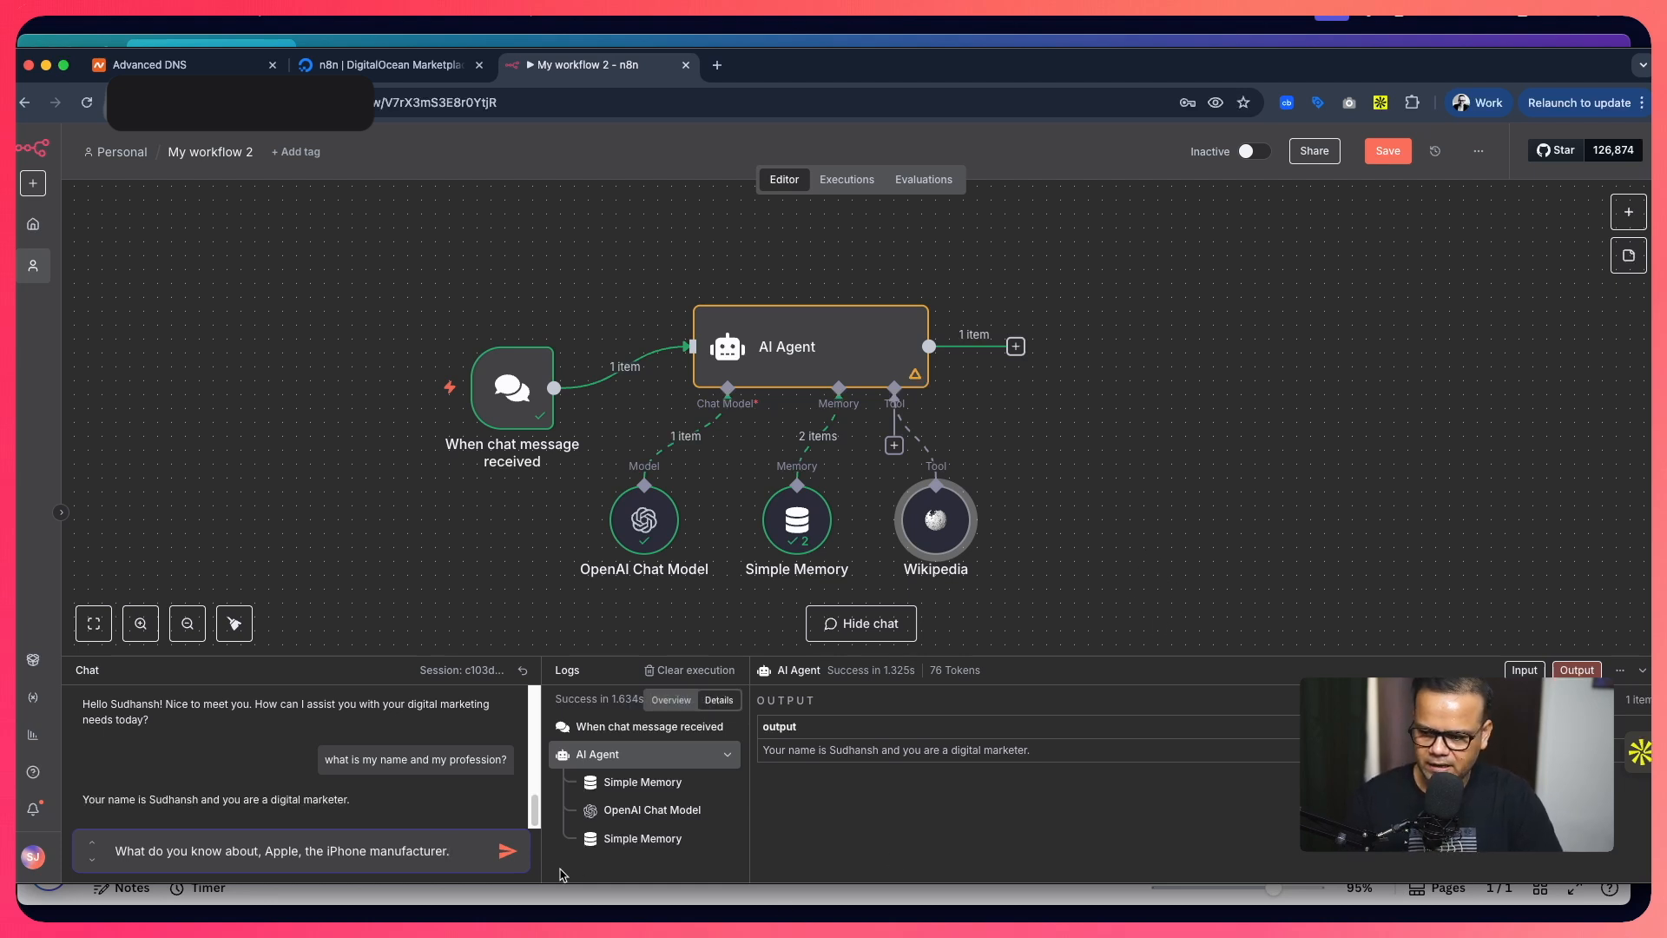
key(Return)
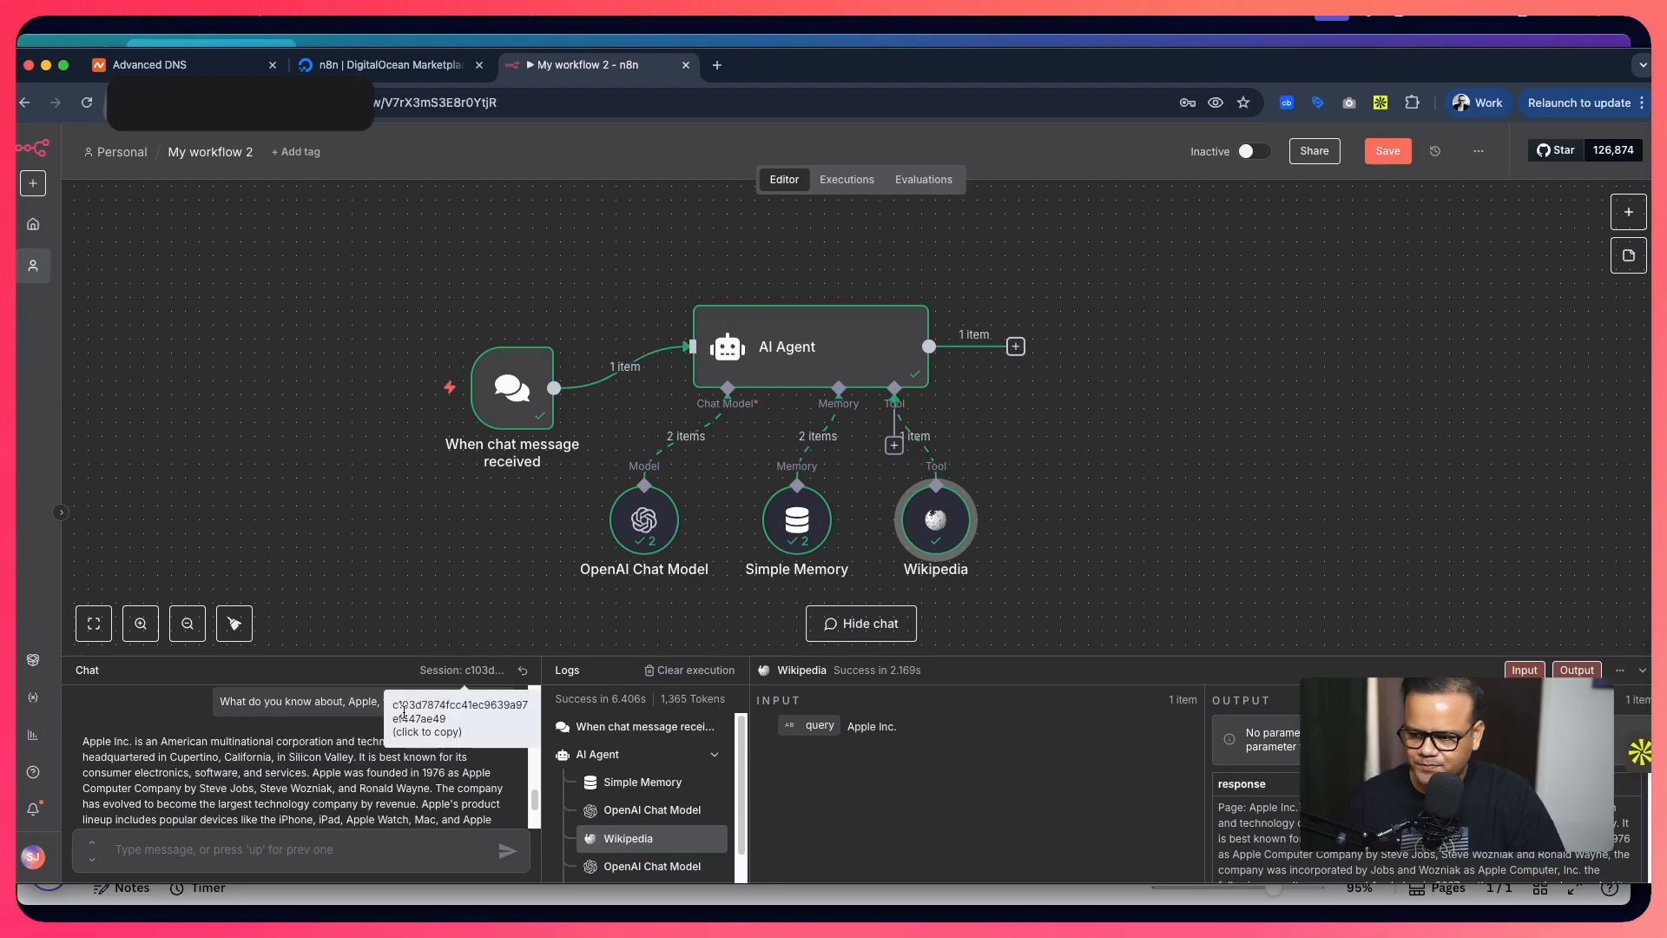
Read the AI Agent's full answer about Apple in the output's table view, and return to the canvas.
double_click(890, 348)
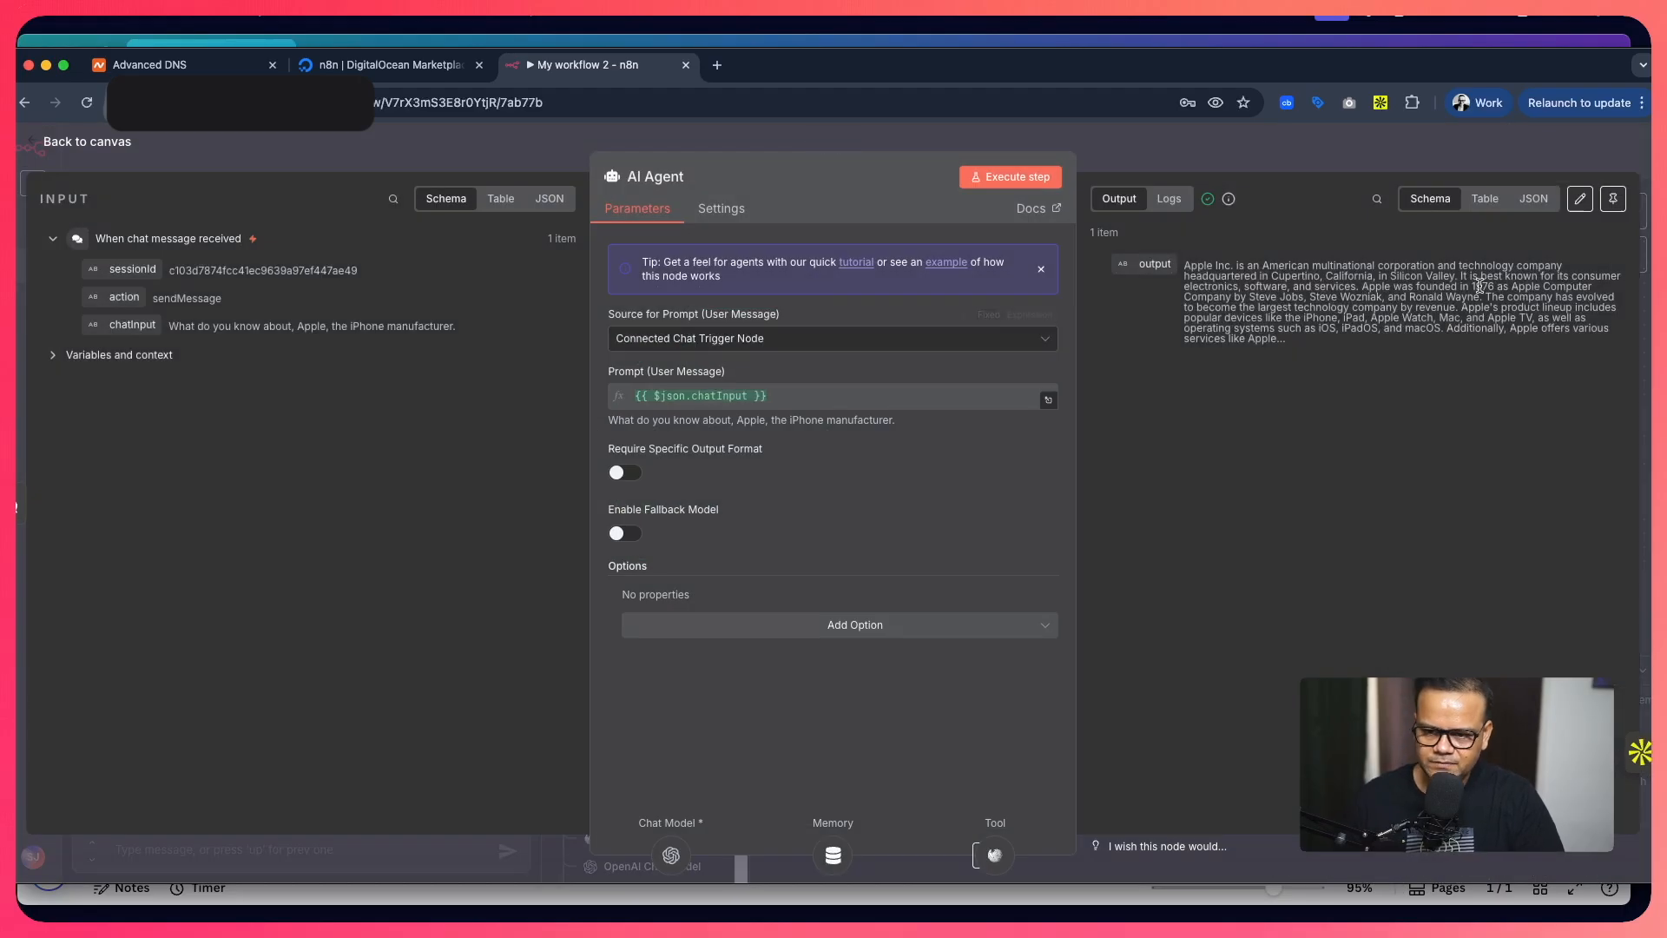
click(1483, 199)
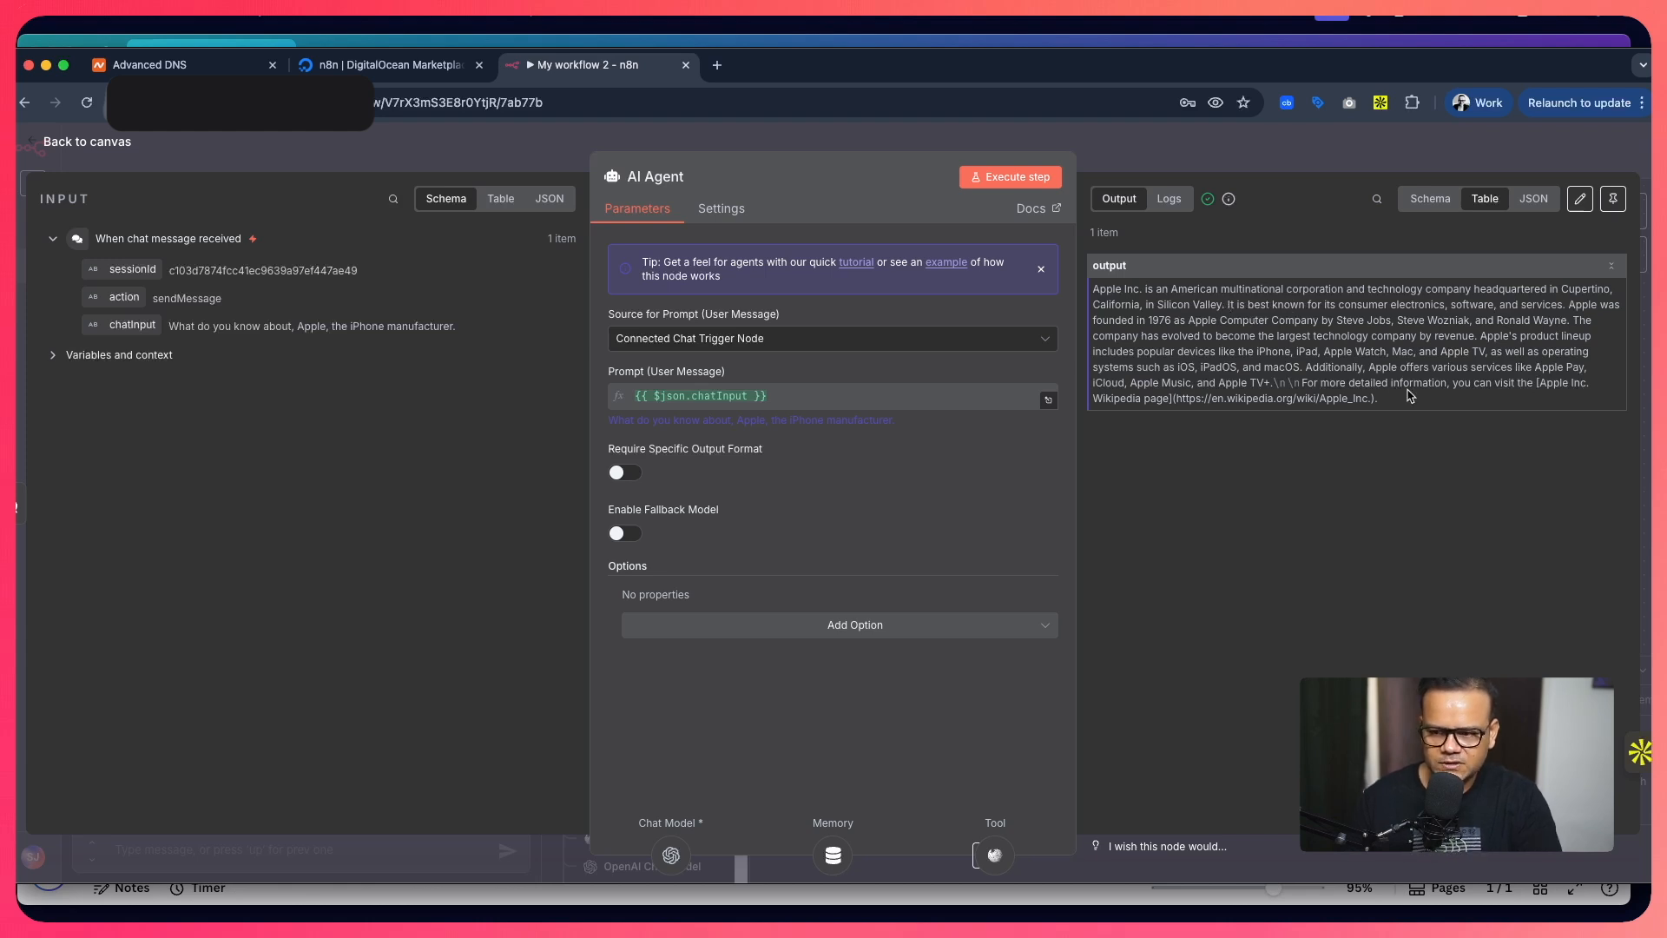
drag(1392, 403, 1127, 304)
click(1092, 300)
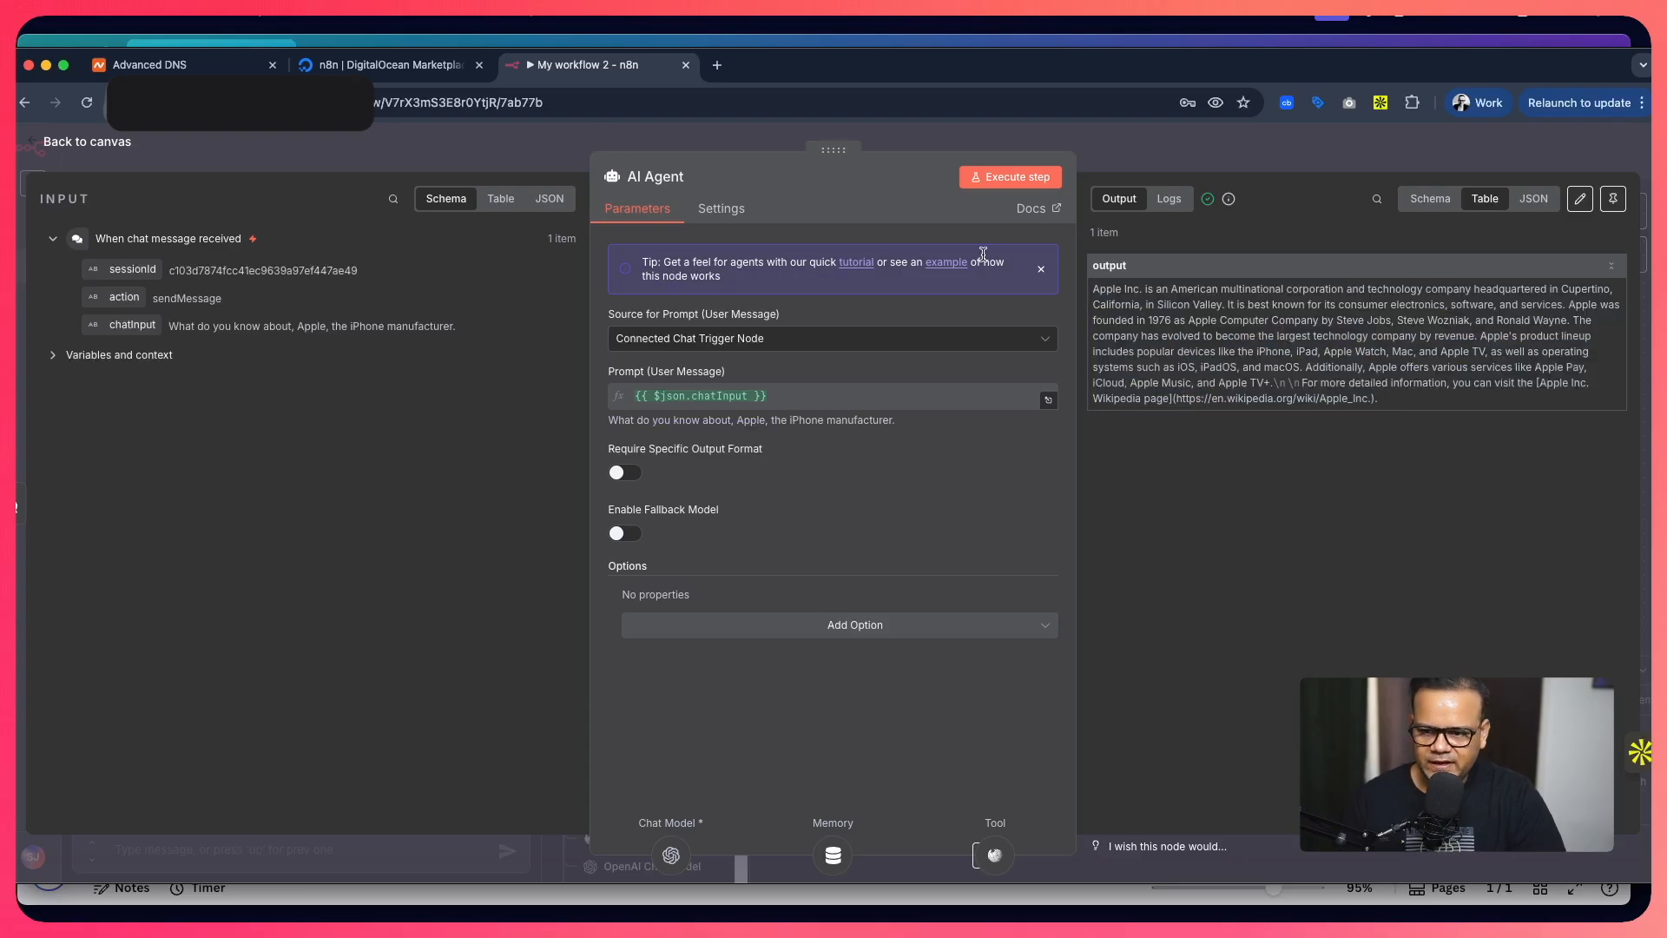
click(28, 143)
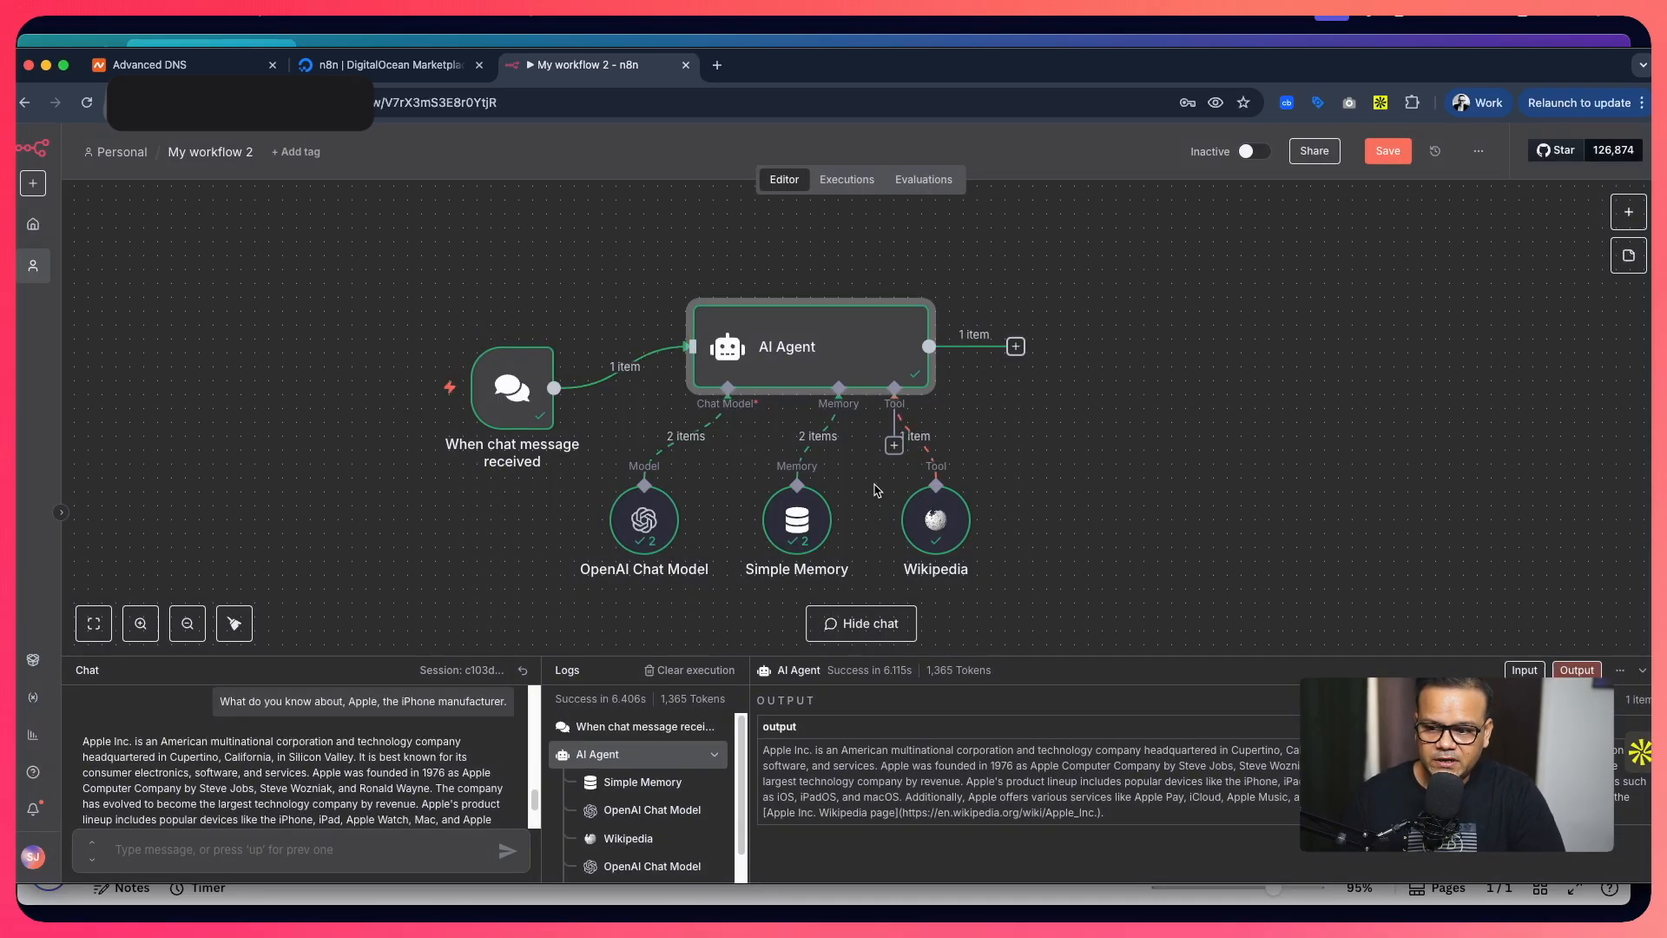
Browse the tools available for the AI Agent, from vector stores through the other tools up to Gmail, and return to the canvas without adding one.
click(894, 445)
scroll(1521, 484, down, 5)
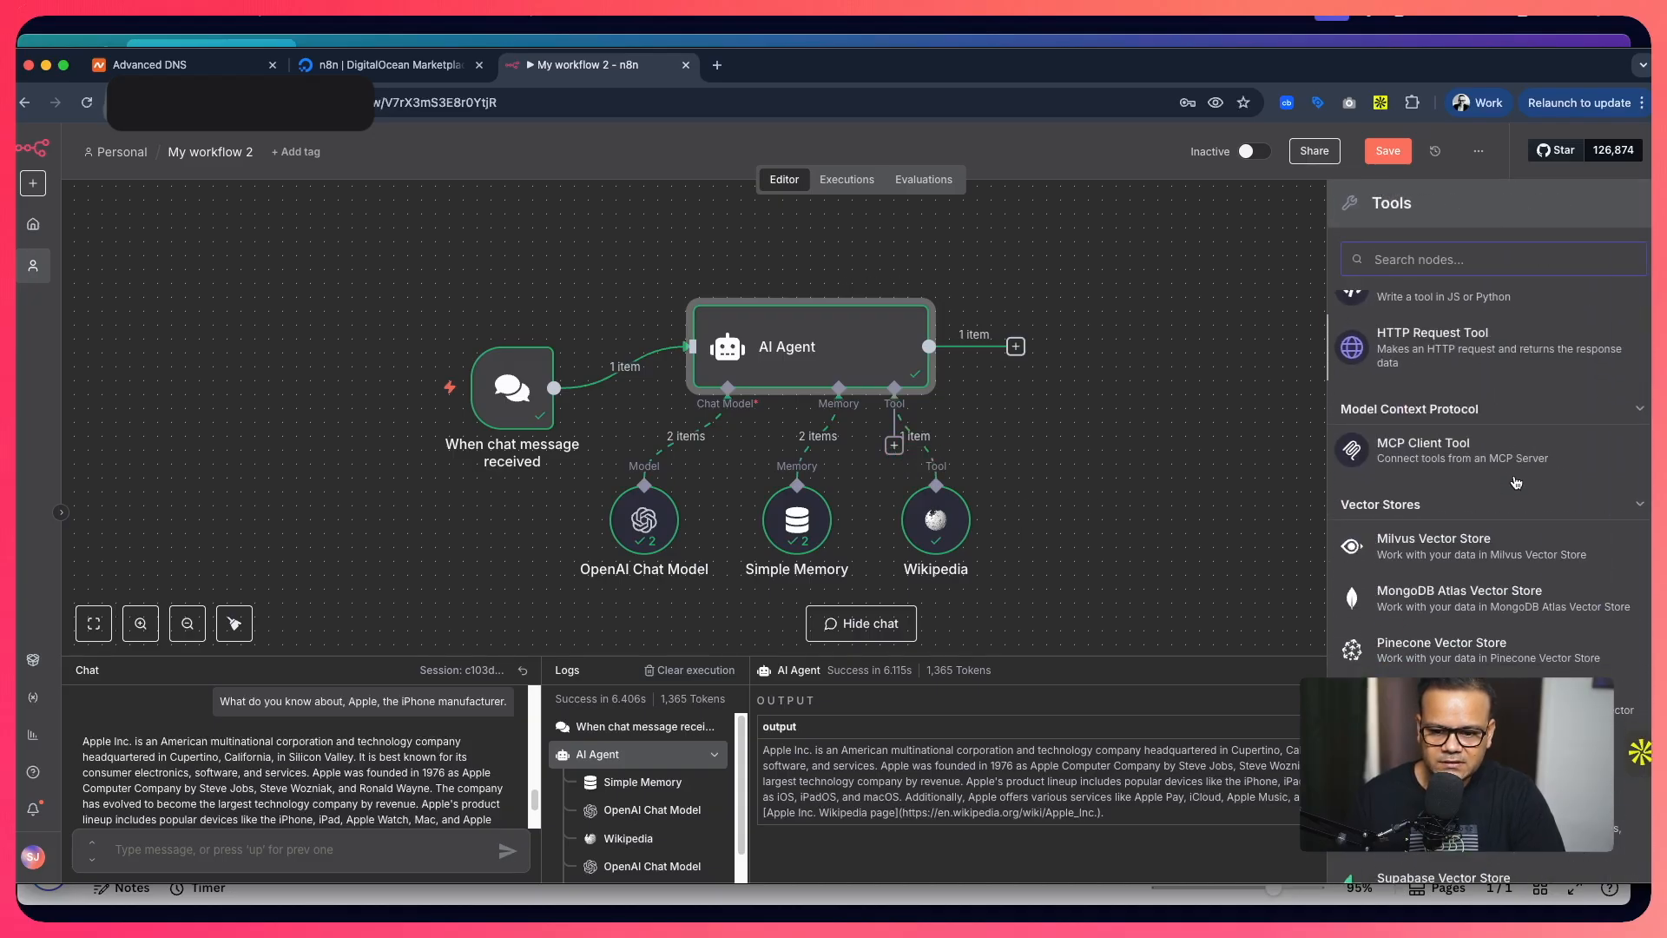
scroll(1500, 599, down, 1)
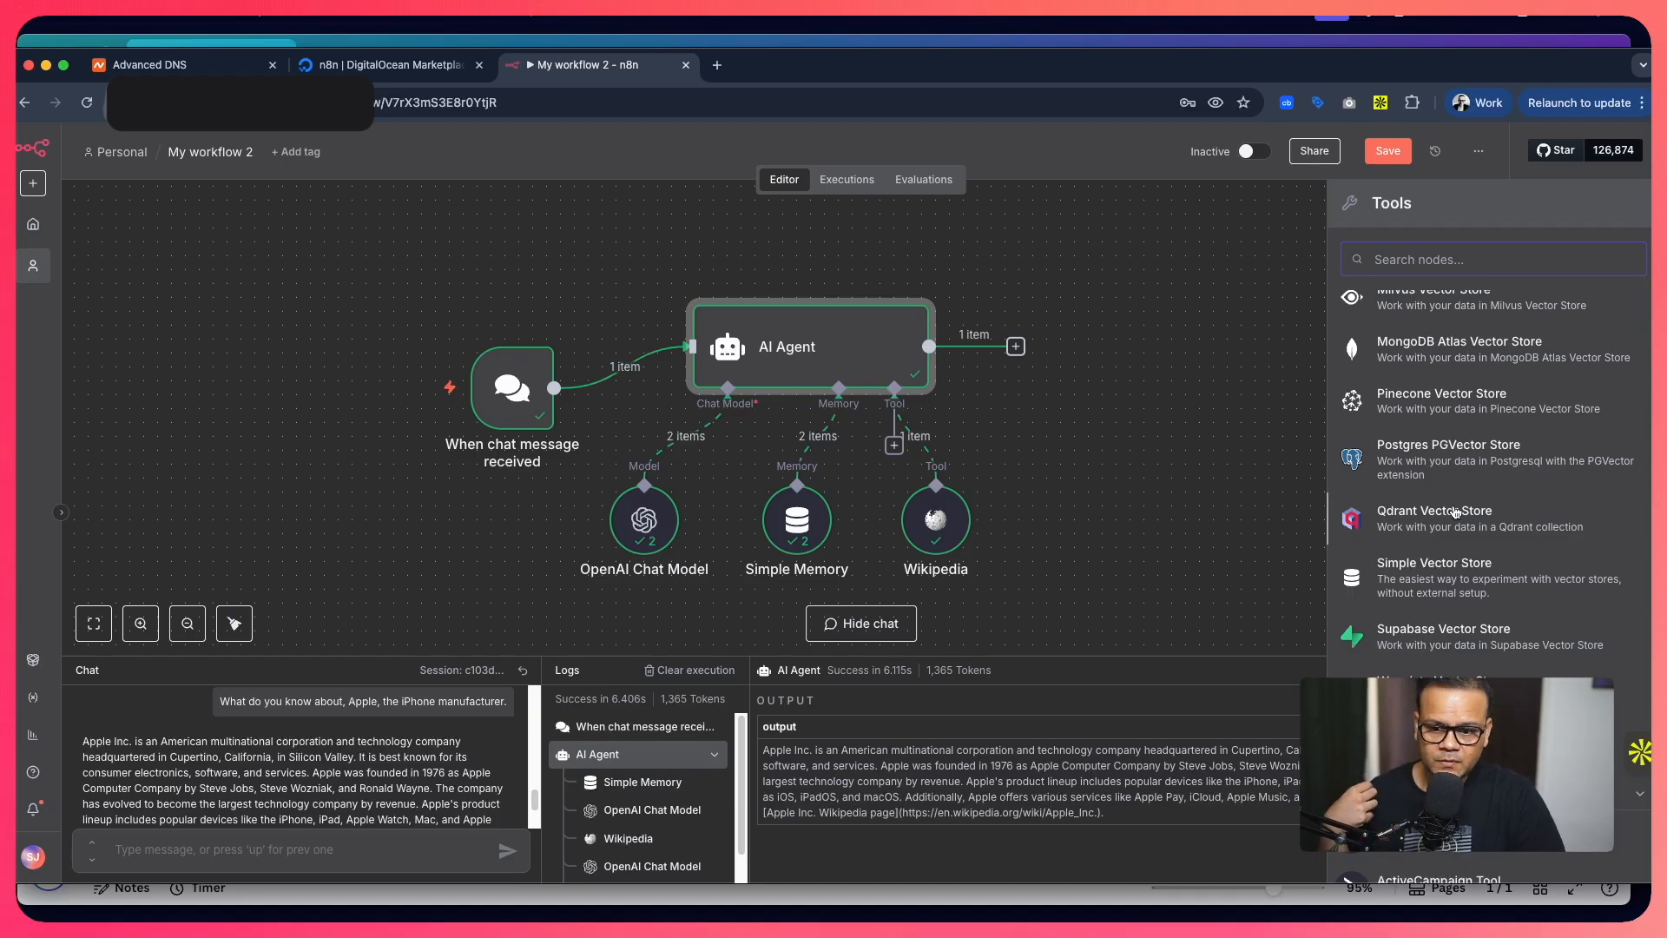
scroll(1467, 565, down, 5)
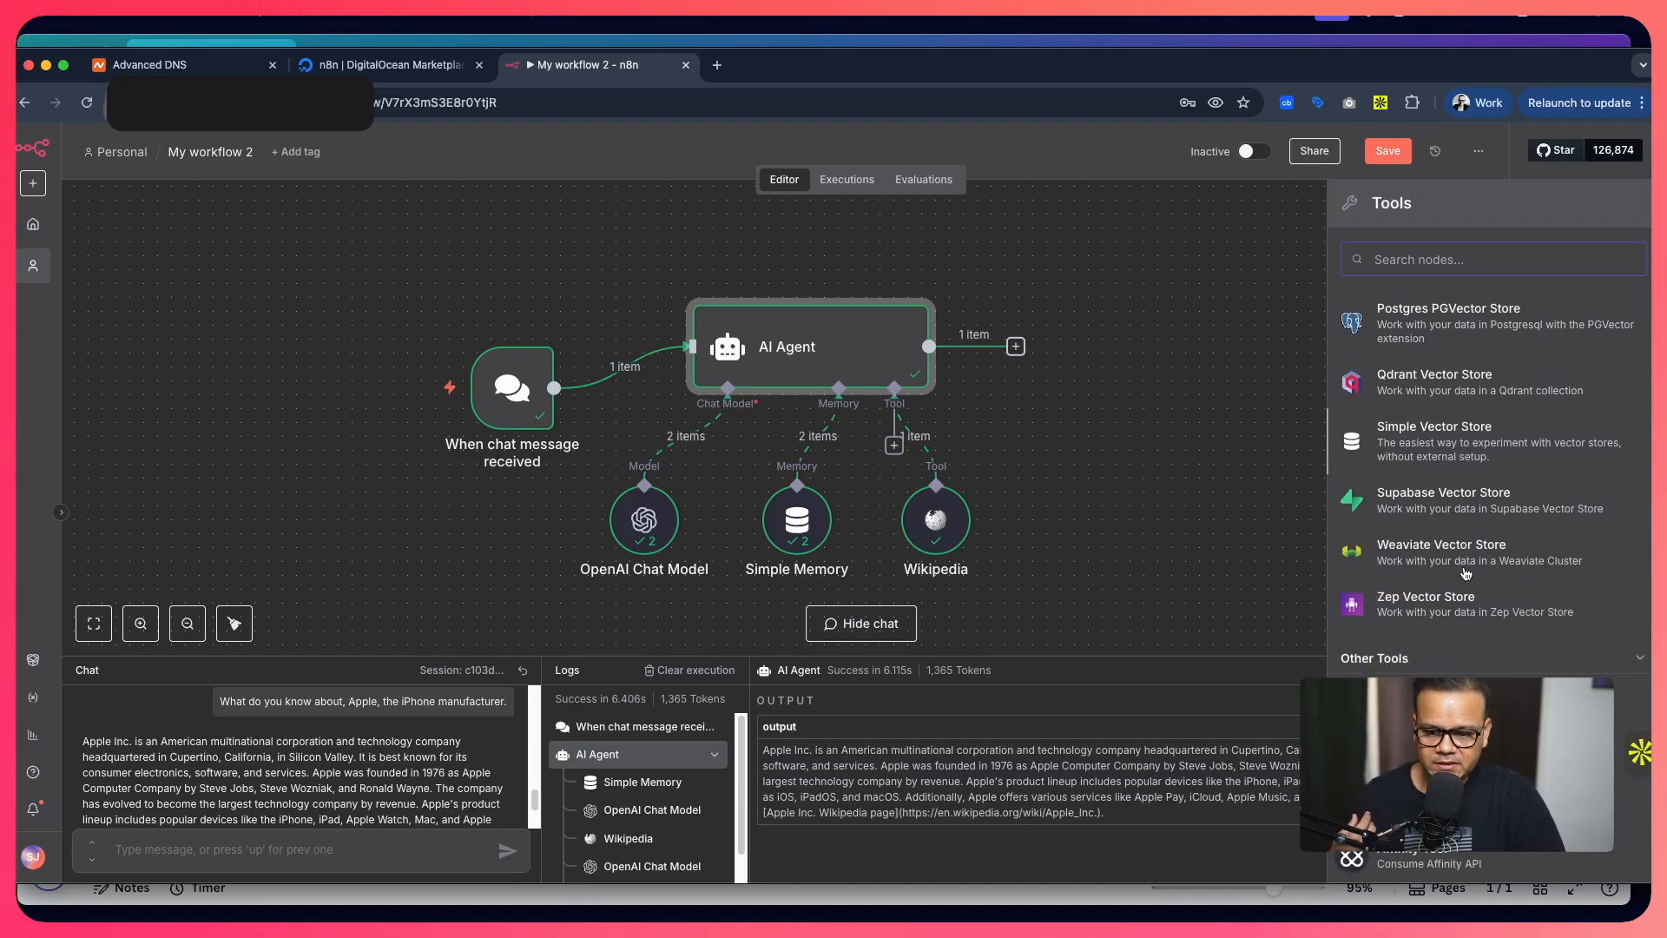
scroll(1502, 675, down, 3)
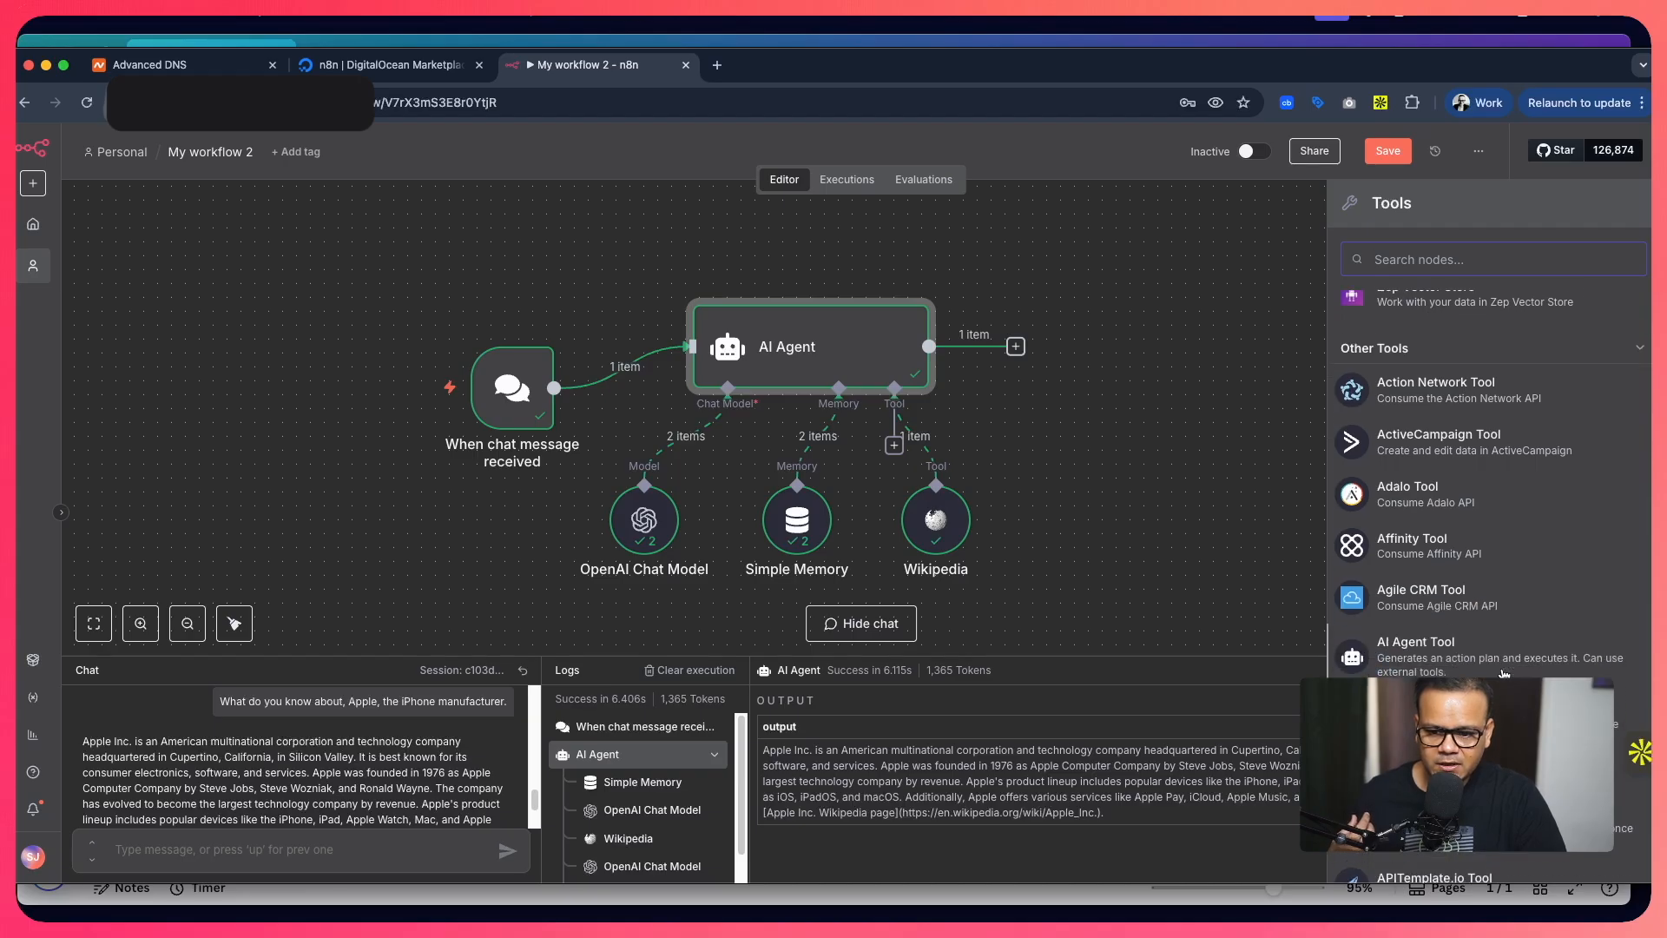
scroll(1419, 564, down, 4)
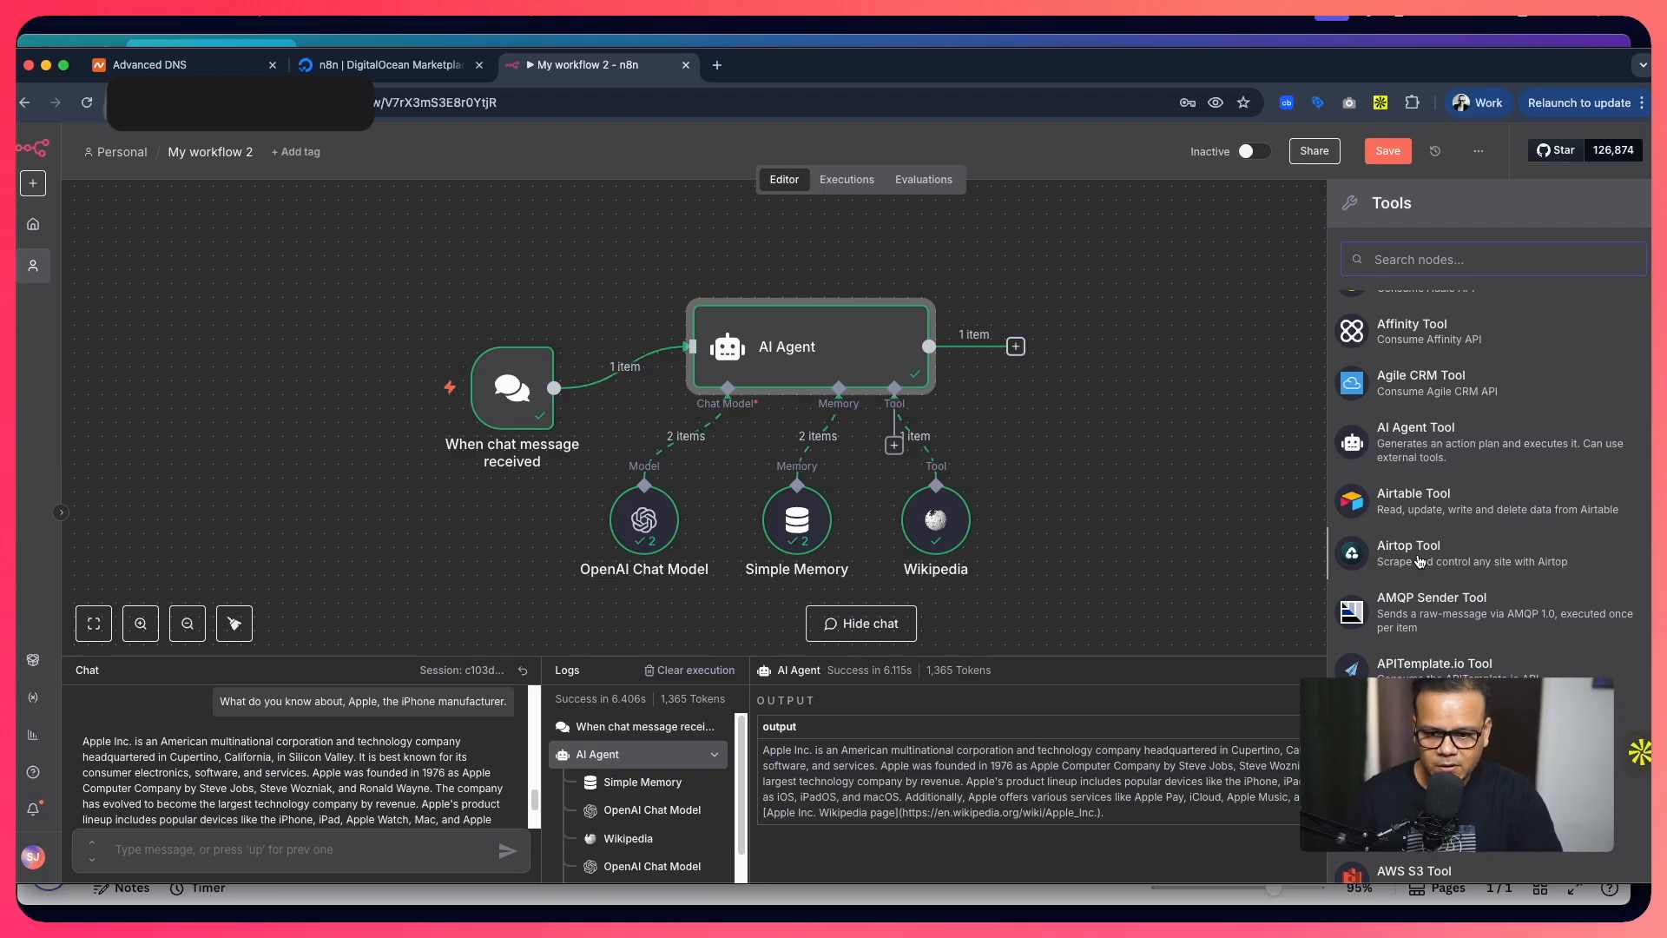
scroll(1424, 590, down, 1)
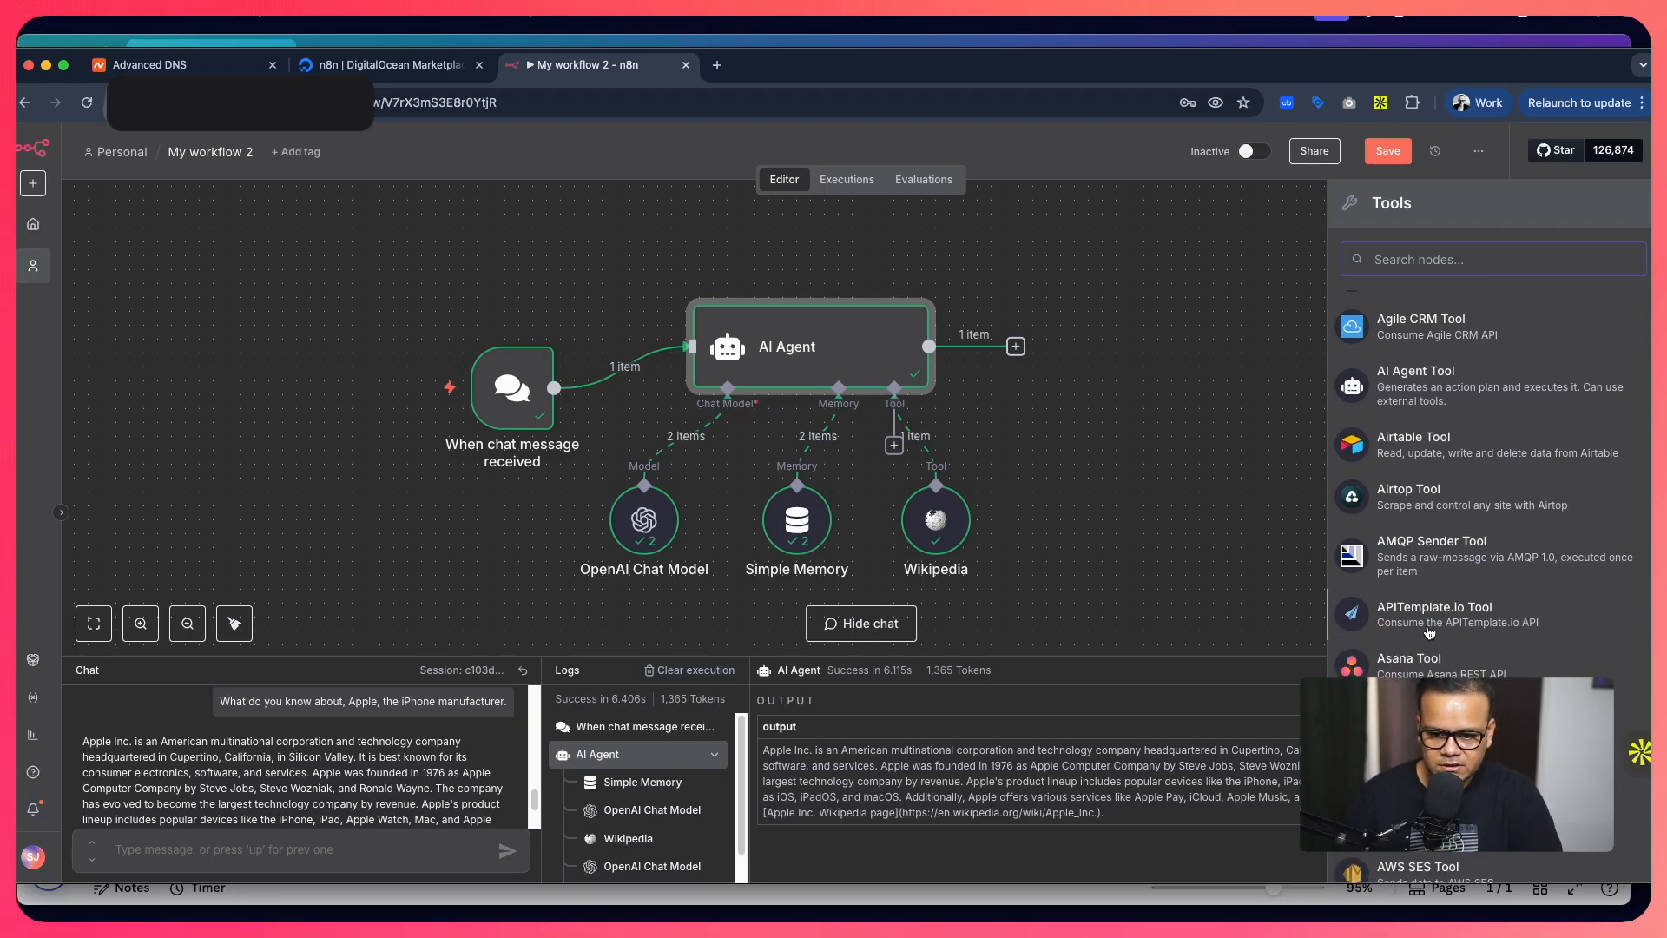
scroll(1429, 631, down, 4)
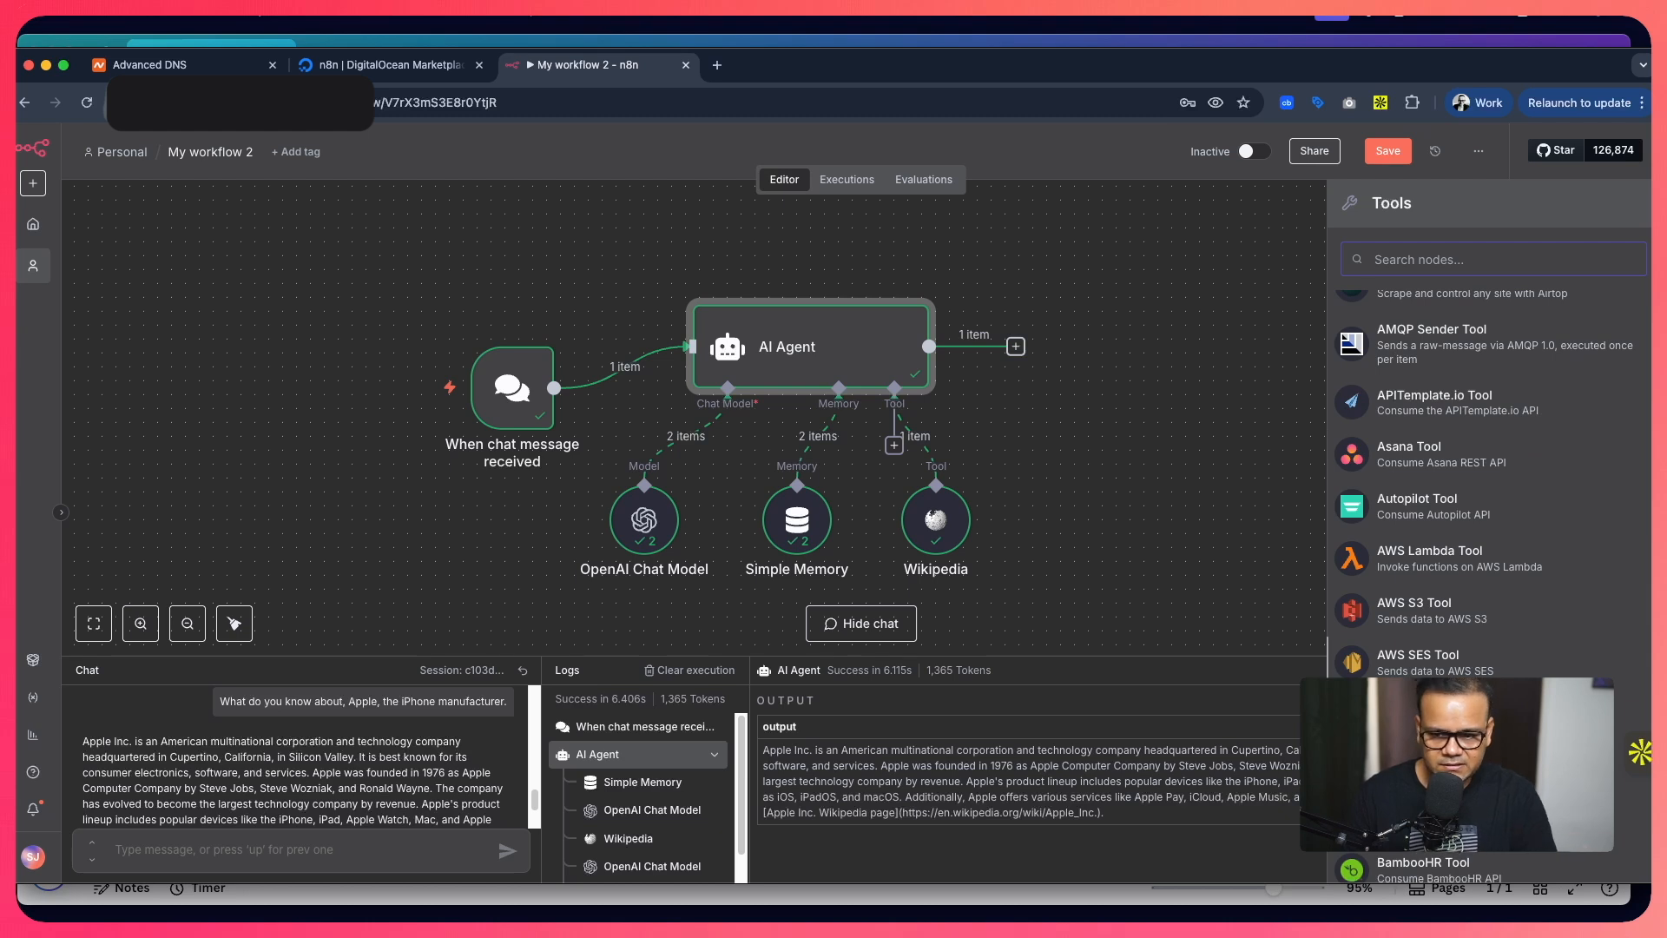
scroll(1489, 486, down, 6)
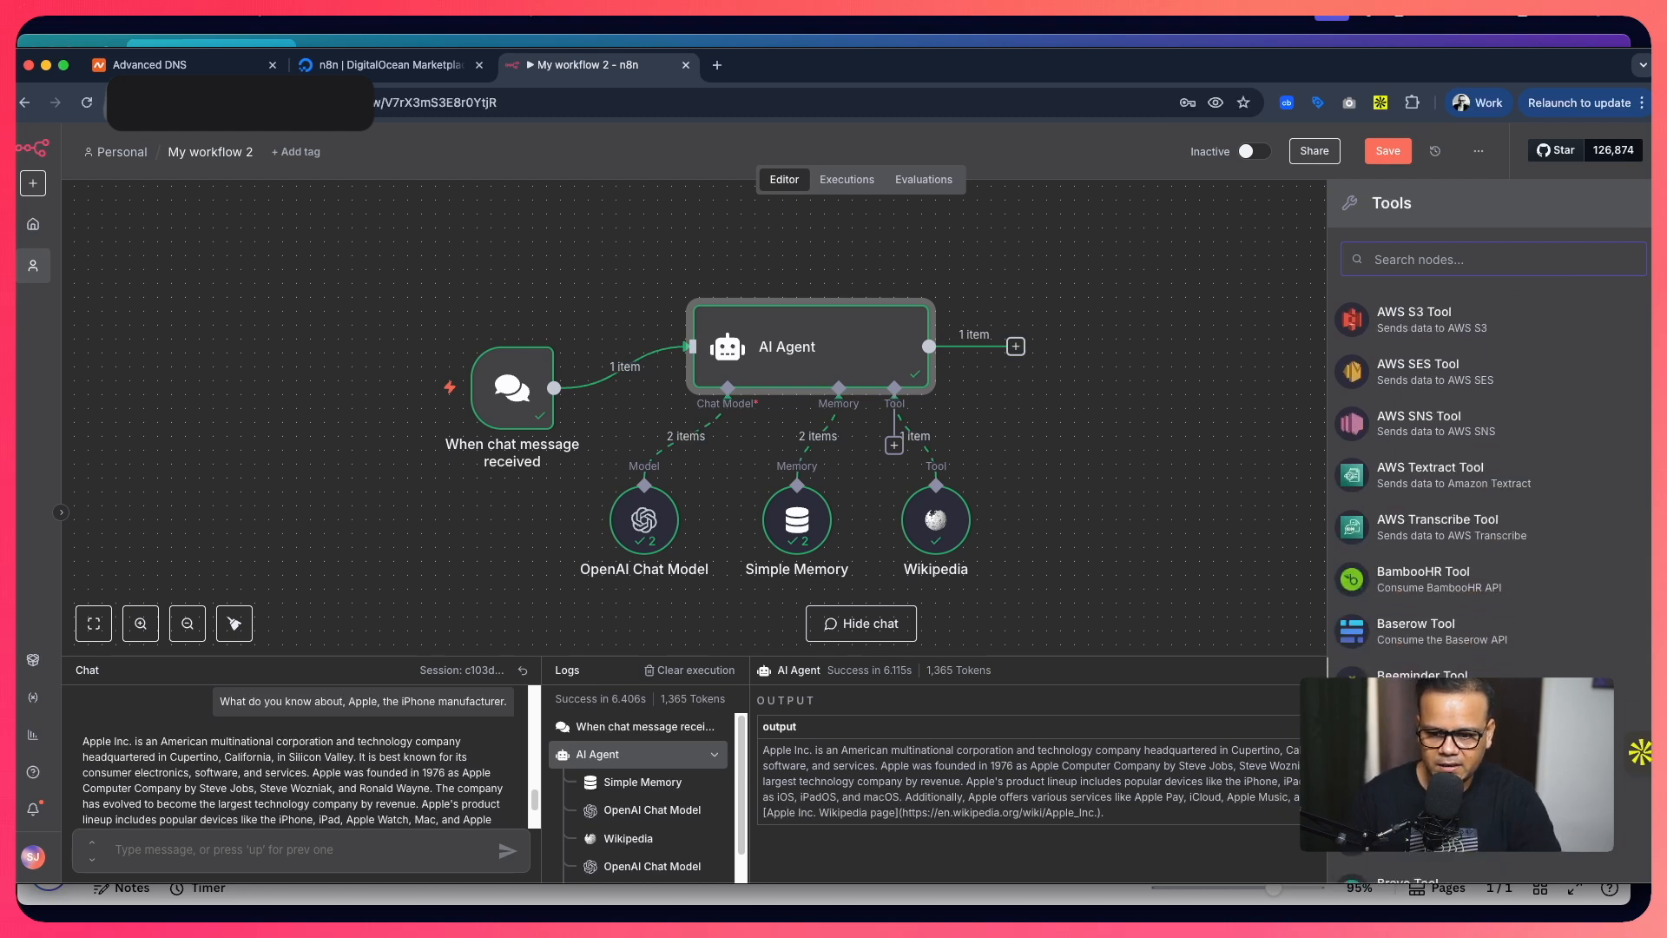
scroll(1416, 619, down, 2)
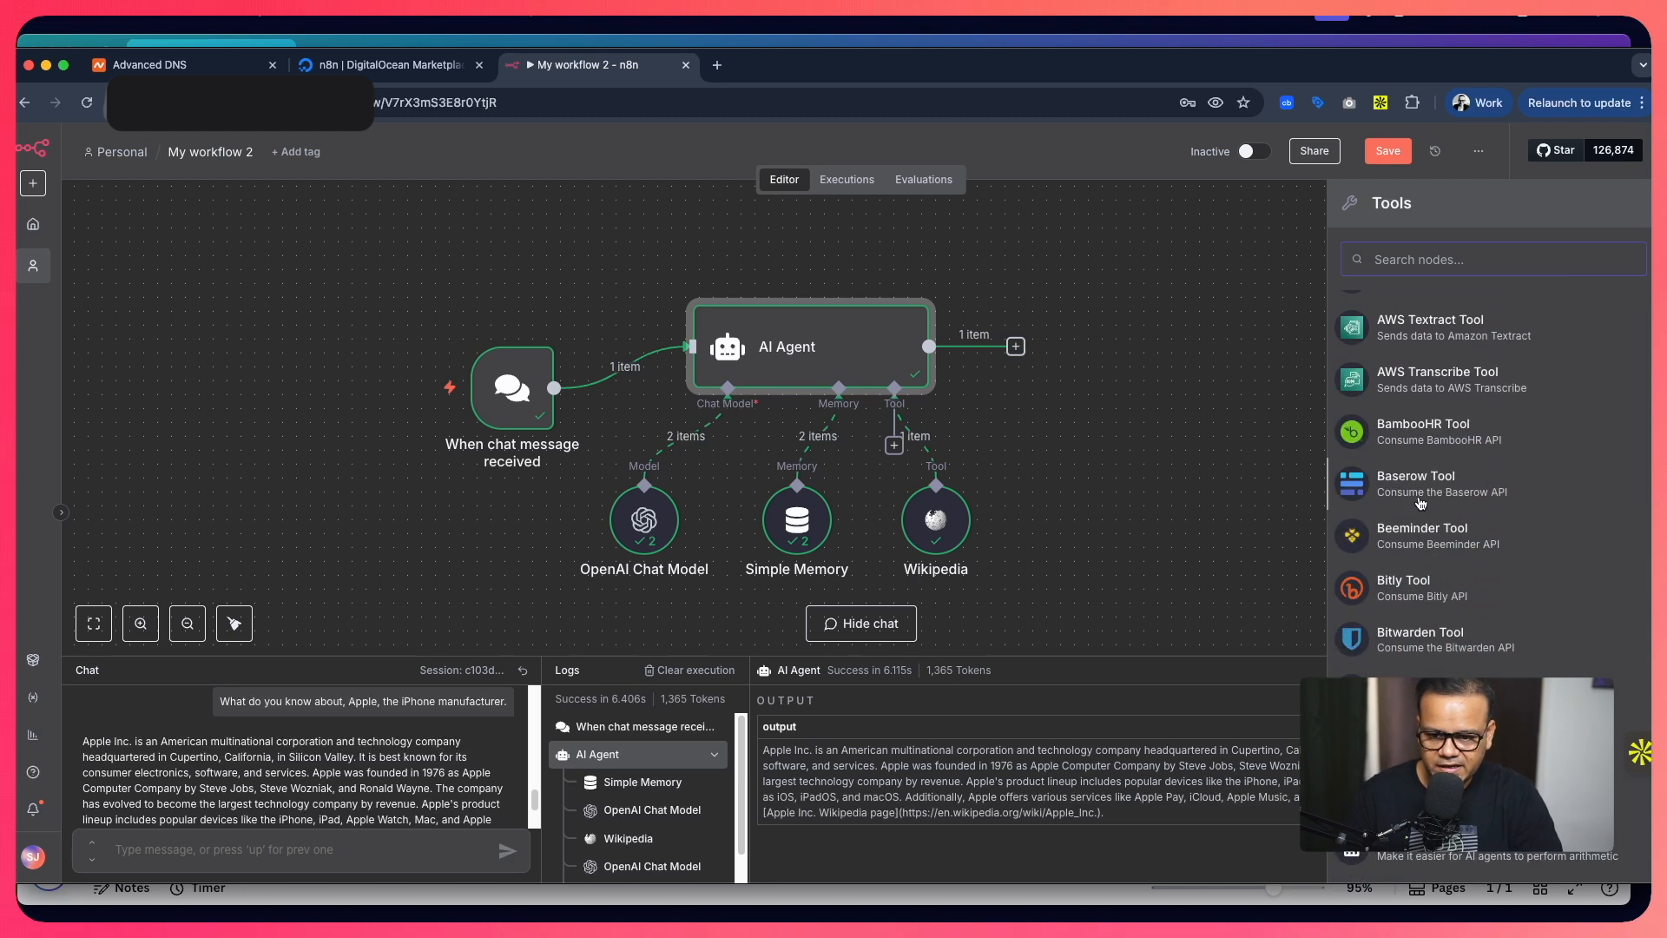
scroll(1463, 669, down, 2)
scroll(1466, 673, down, 1)
scroll(1462, 673, down, 1)
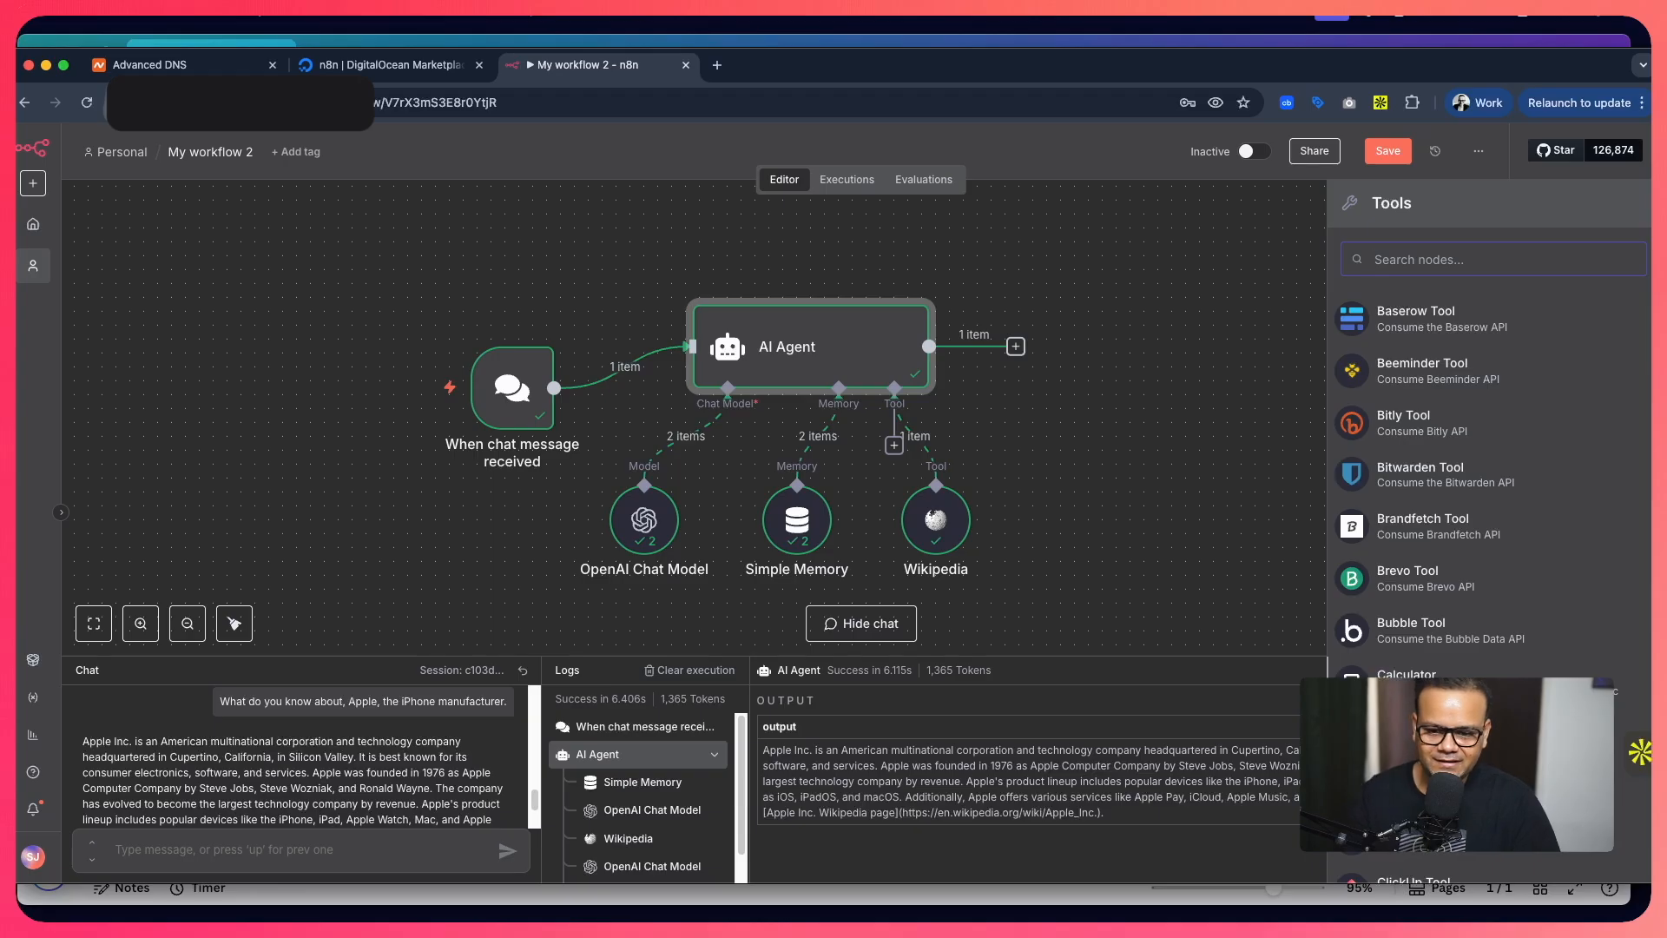
scroll(1438, 486, down, 7)
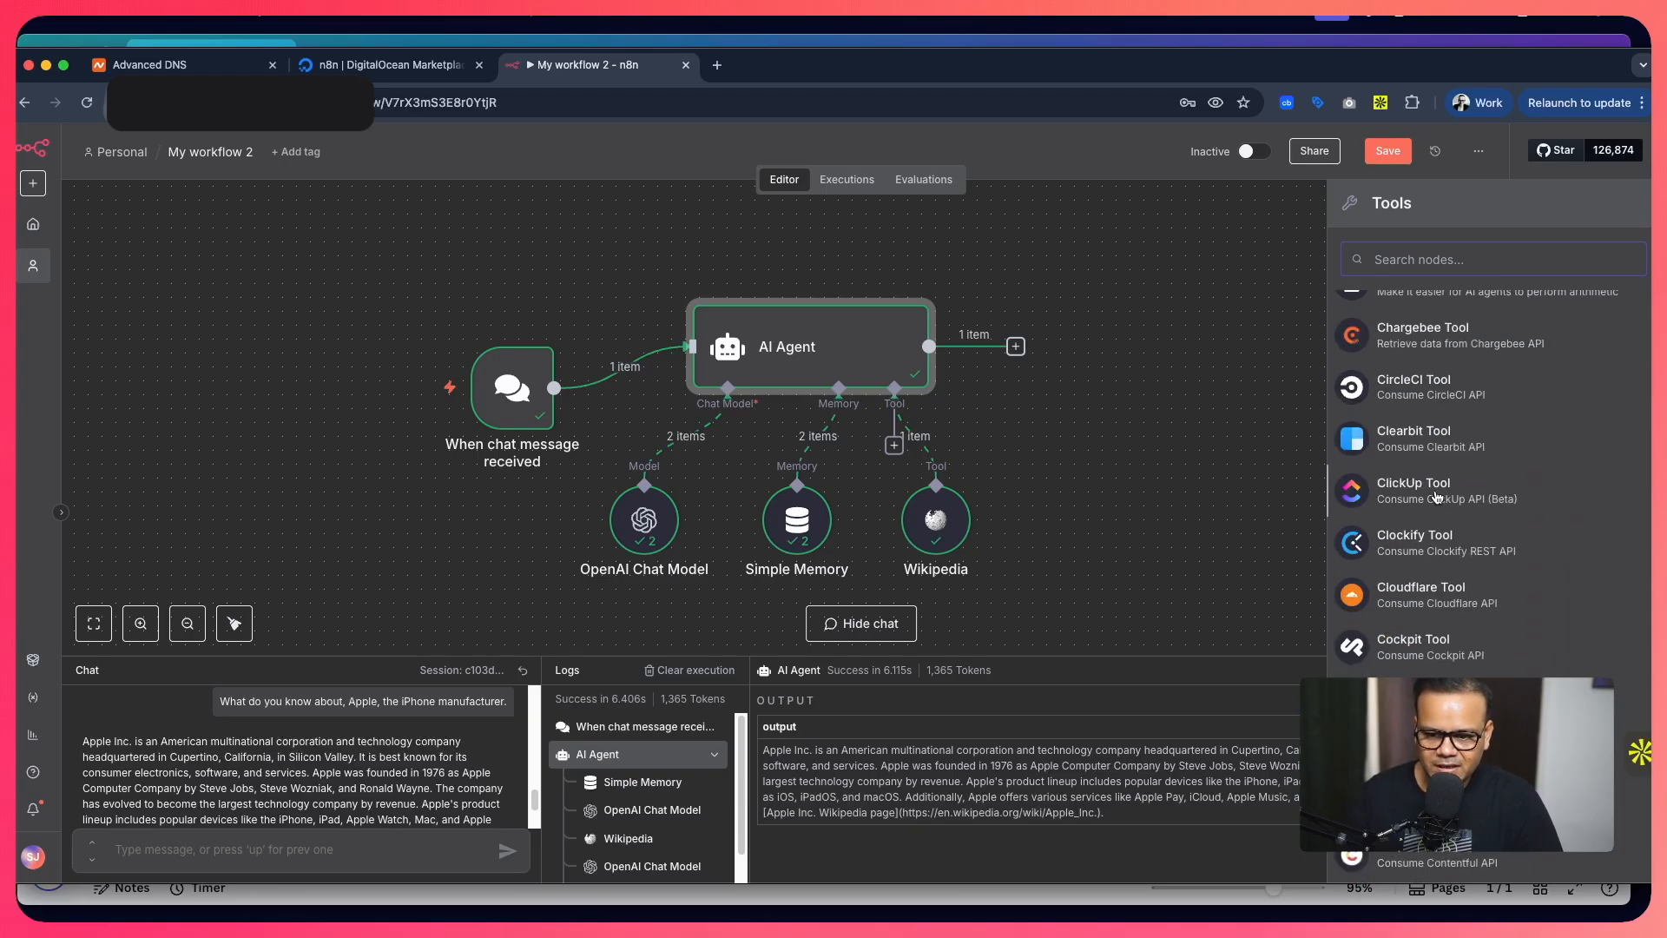
scroll(1437, 486, down, 3)
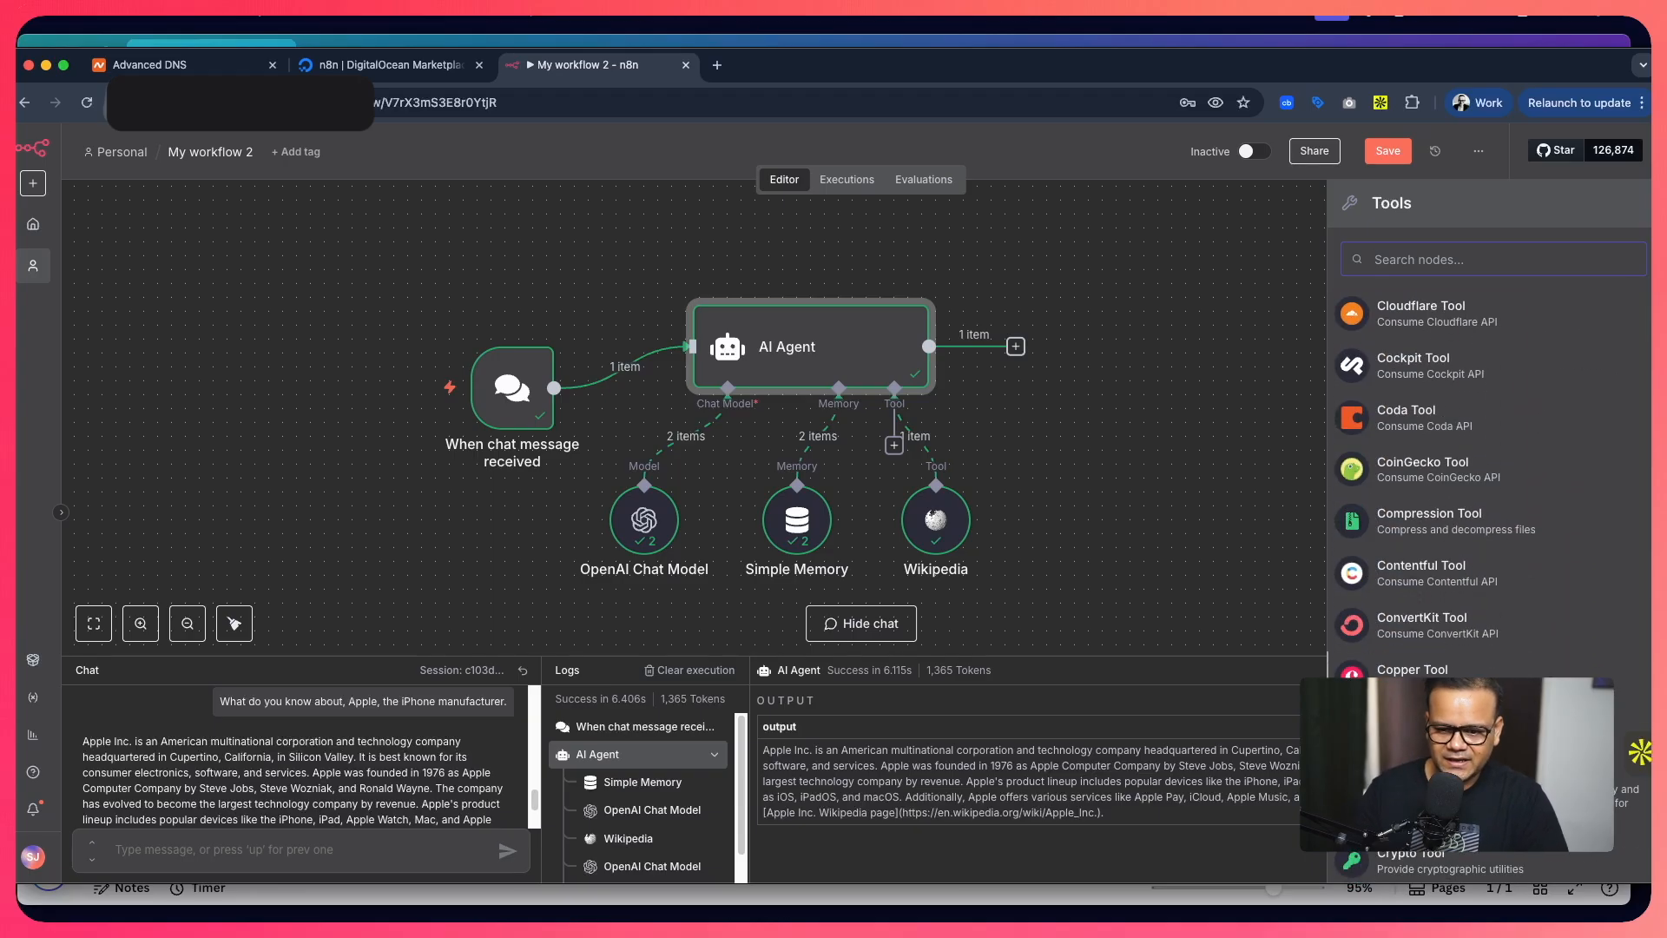
scroll(1437, 486, down, 1)
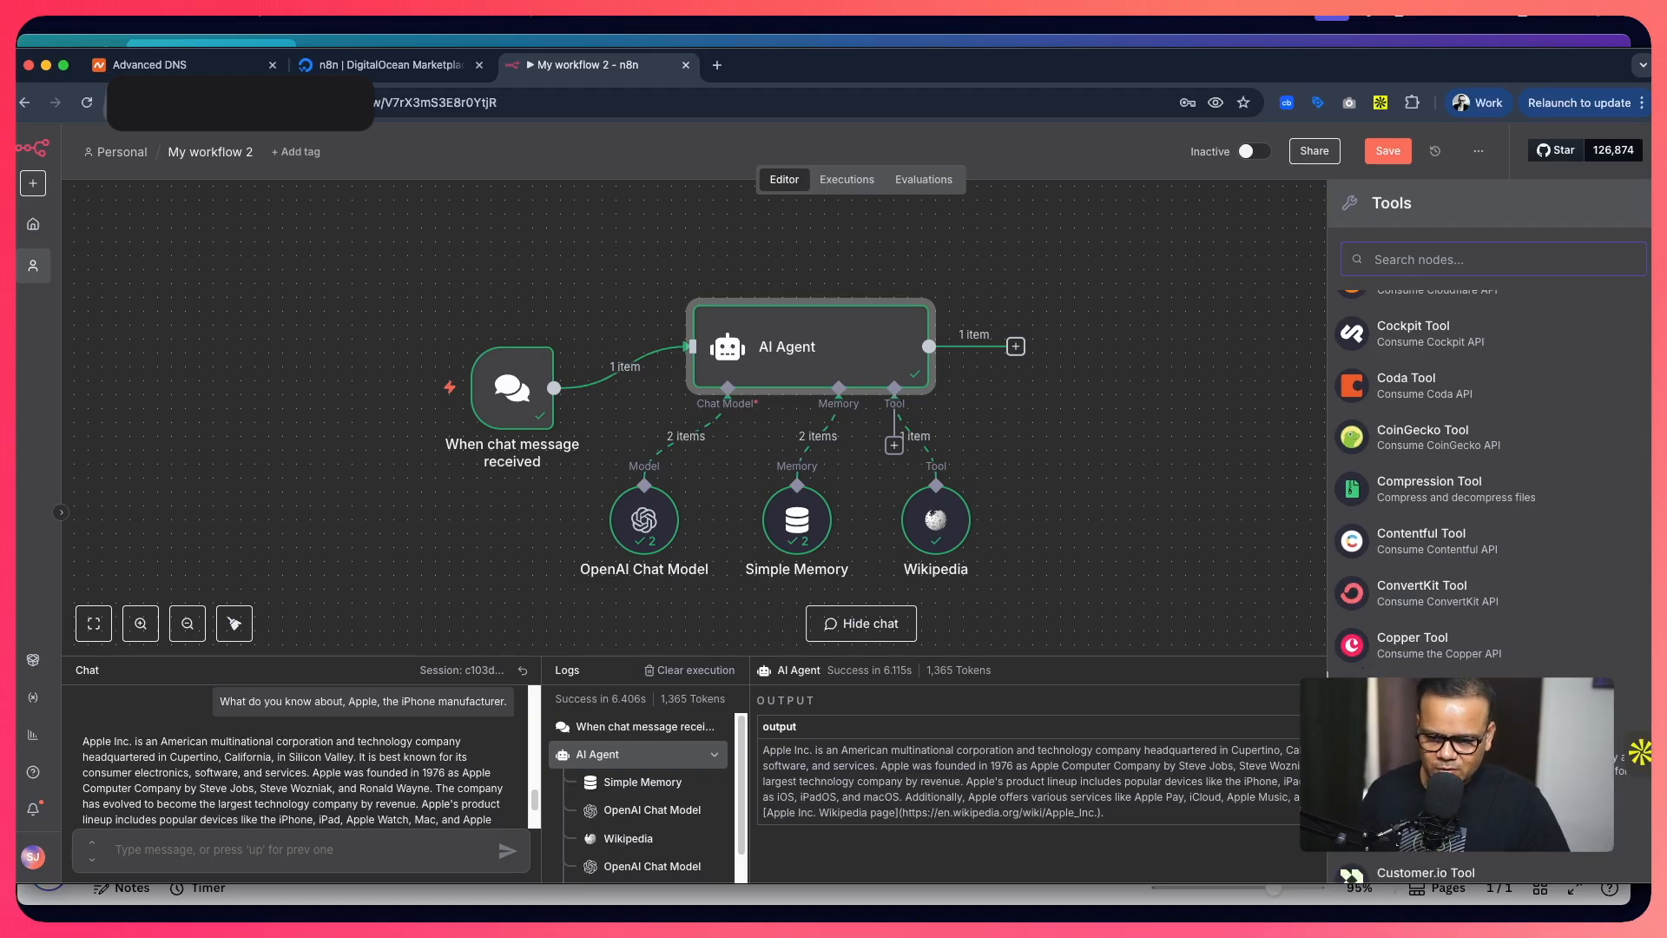
scroll(1437, 486, down, 3)
scroll(1404, 509, down, 5)
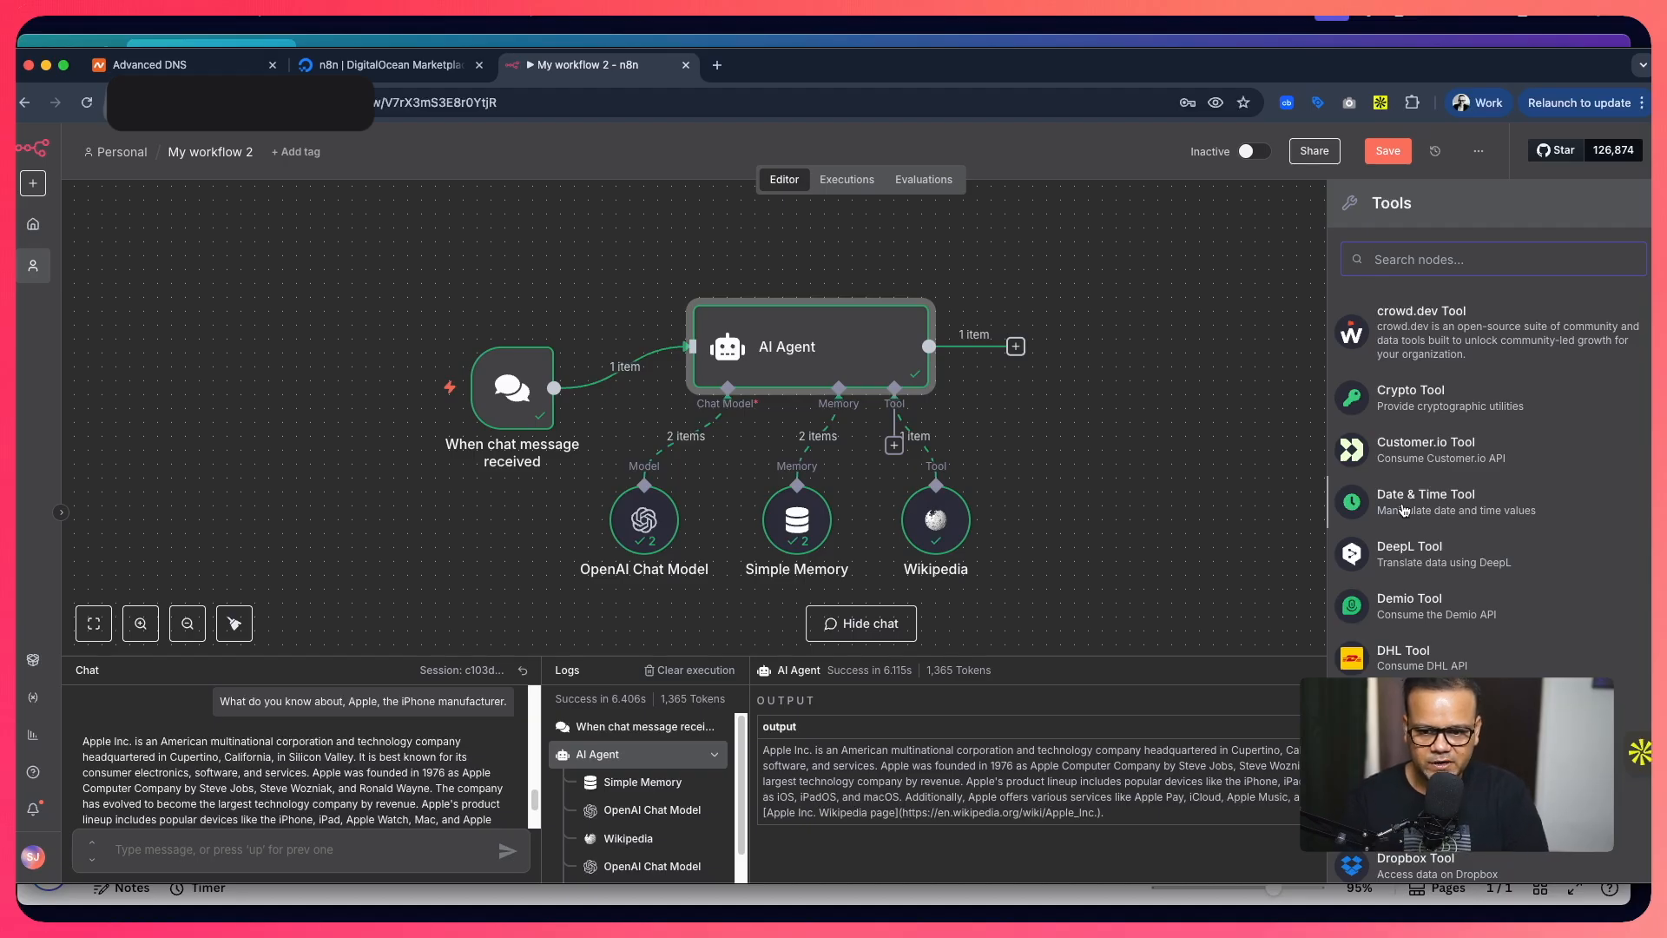
scroll(1404, 508, down, 3)
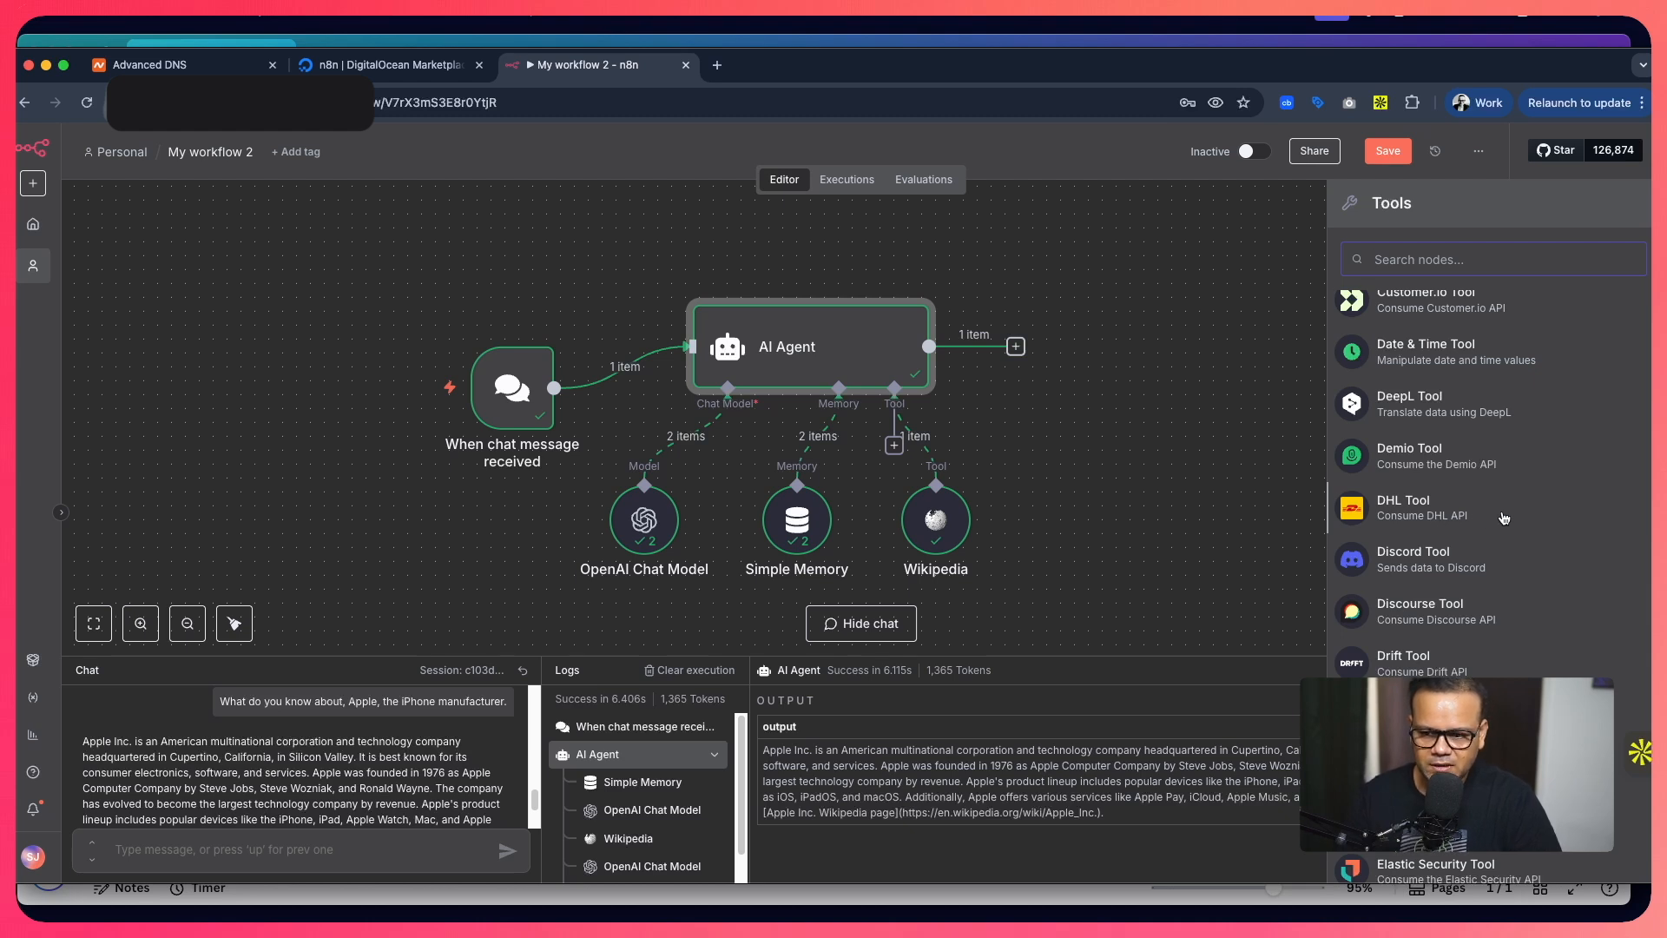
scroll(1504, 519, down, 1)
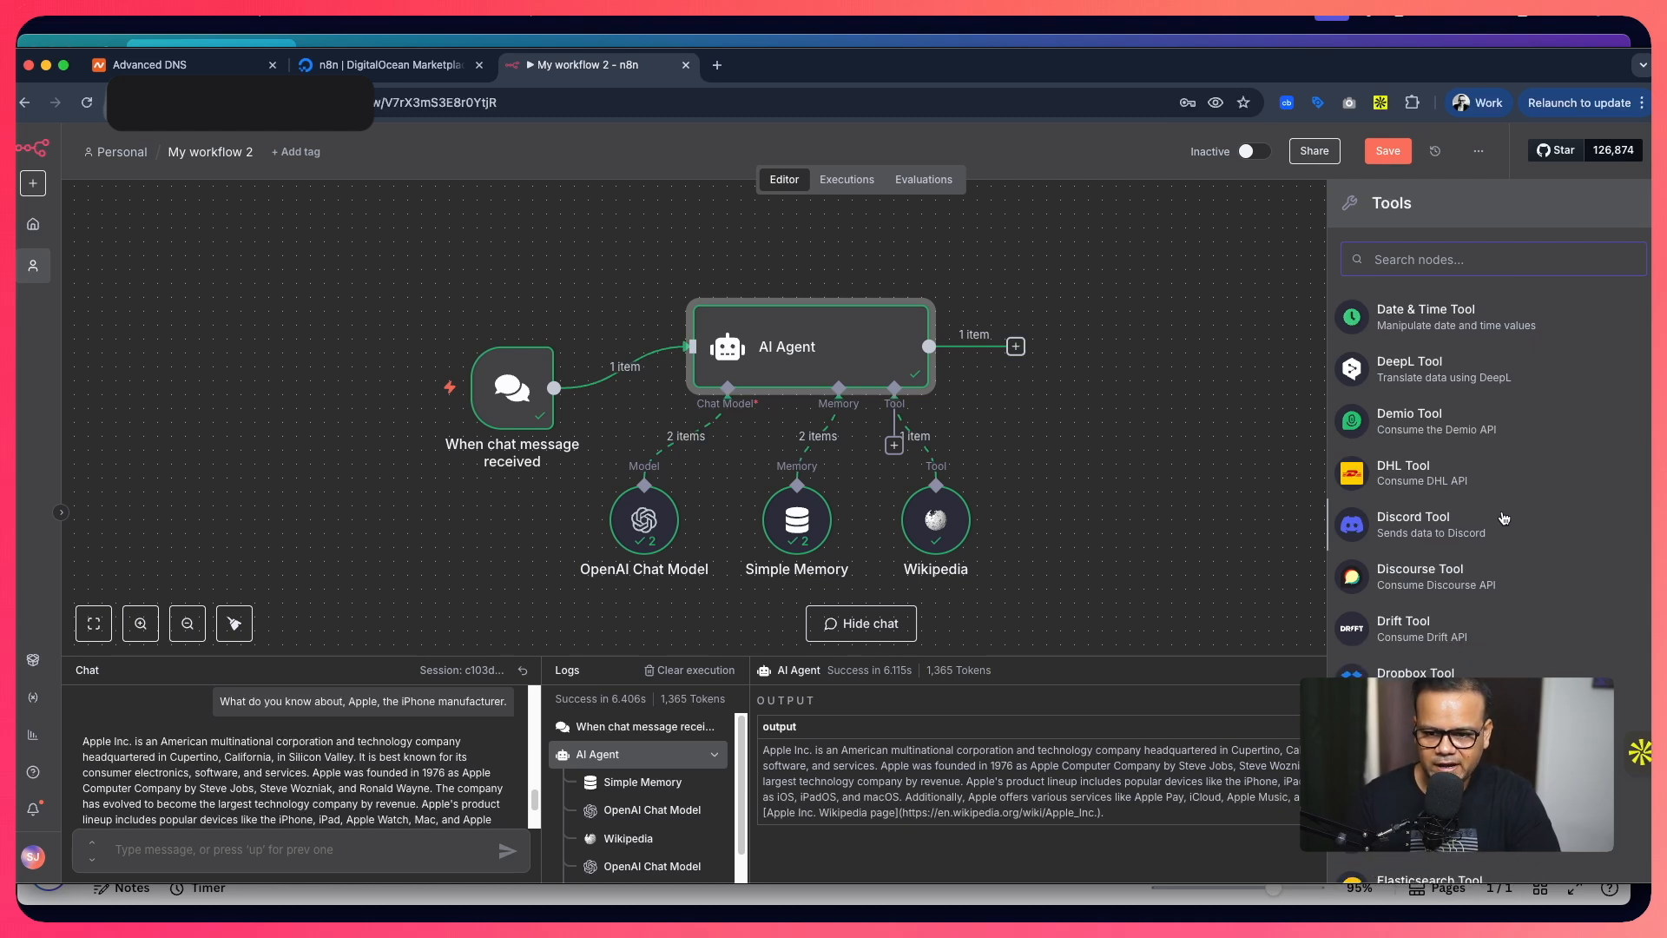
scroll(1504, 518, down, 1)
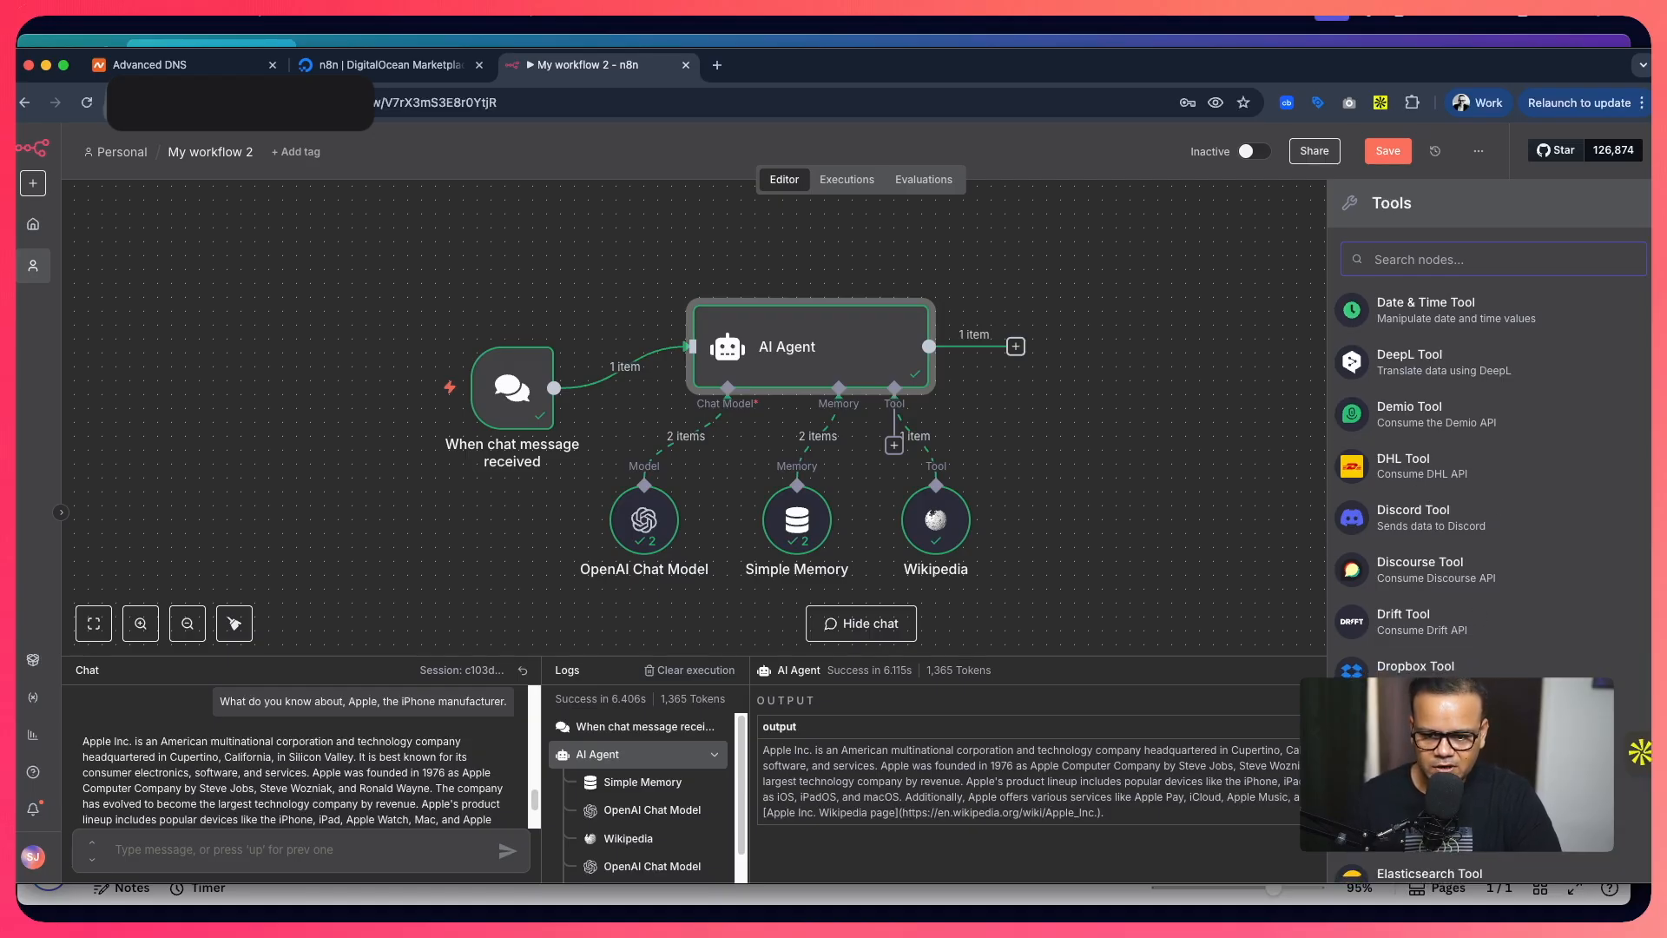
scroll(1473, 651, down, 10)
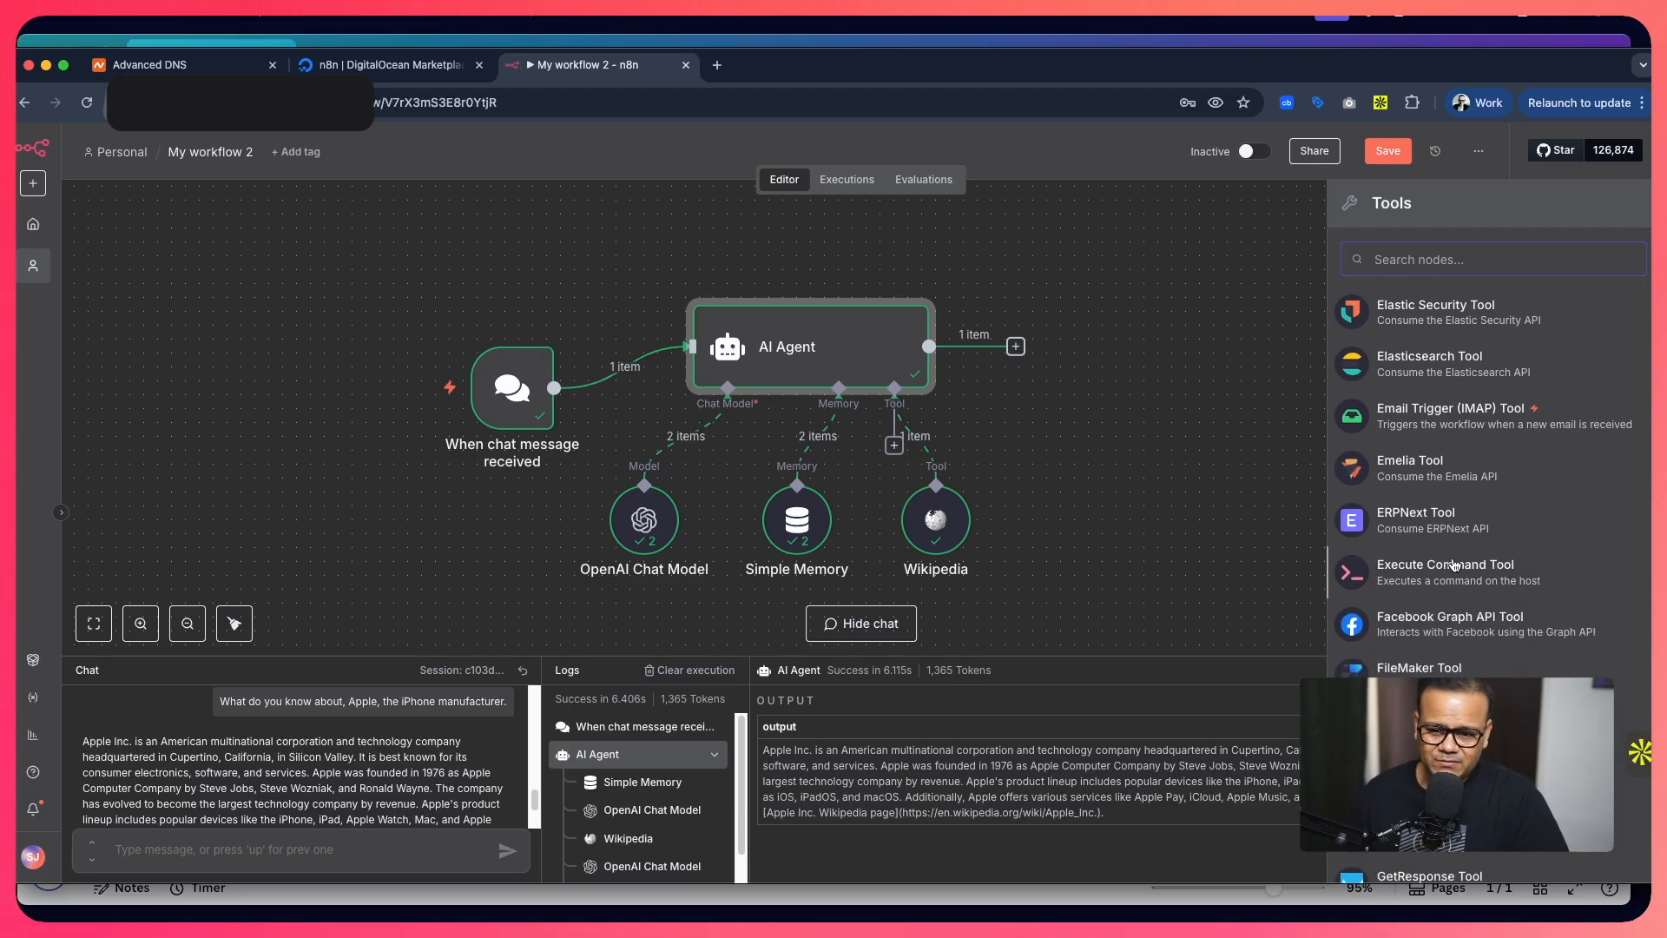
scroll(1455, 564, down, 1)
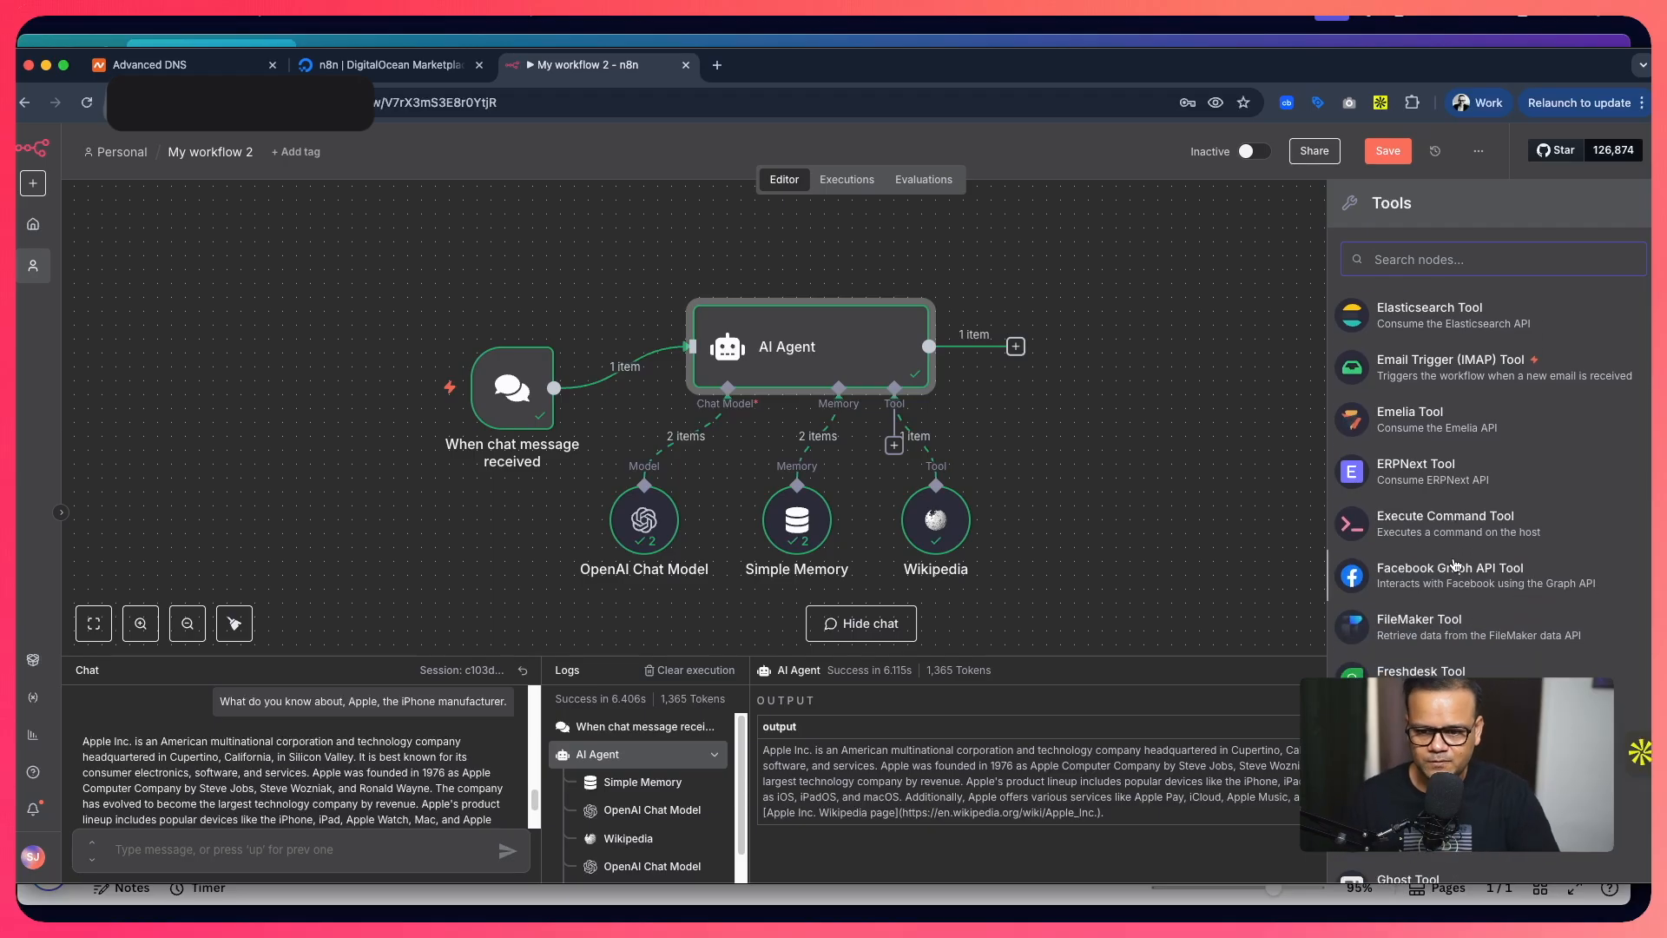
scroll(1432, 470, down, 4)
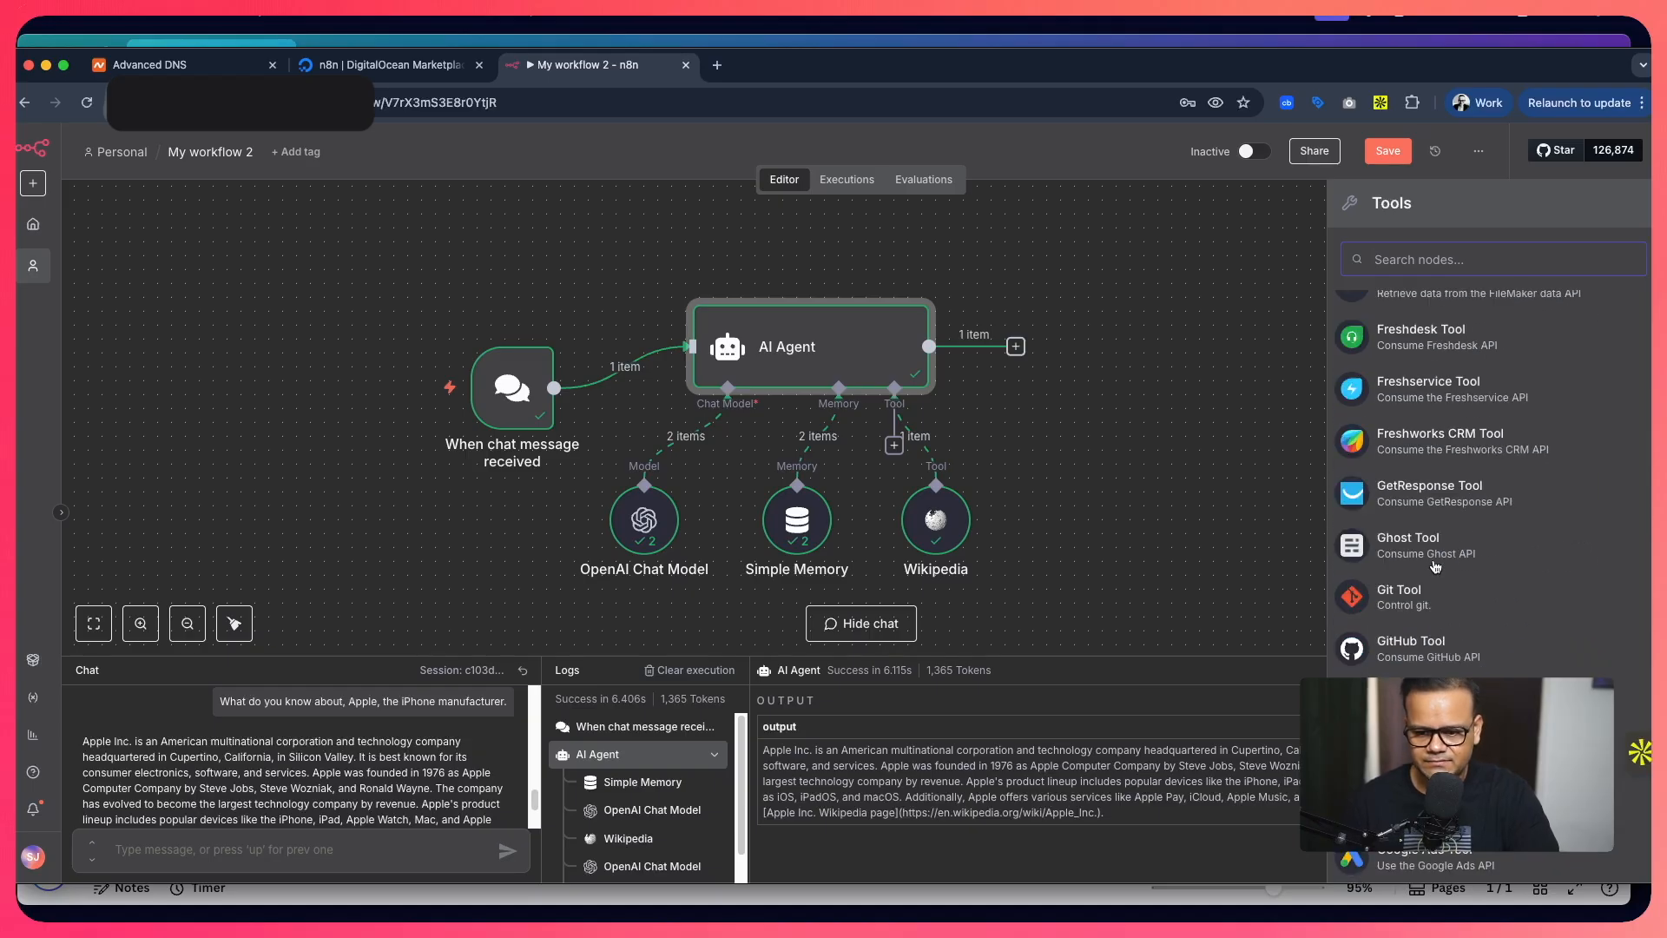
scroll(1428, 614, down, 2)
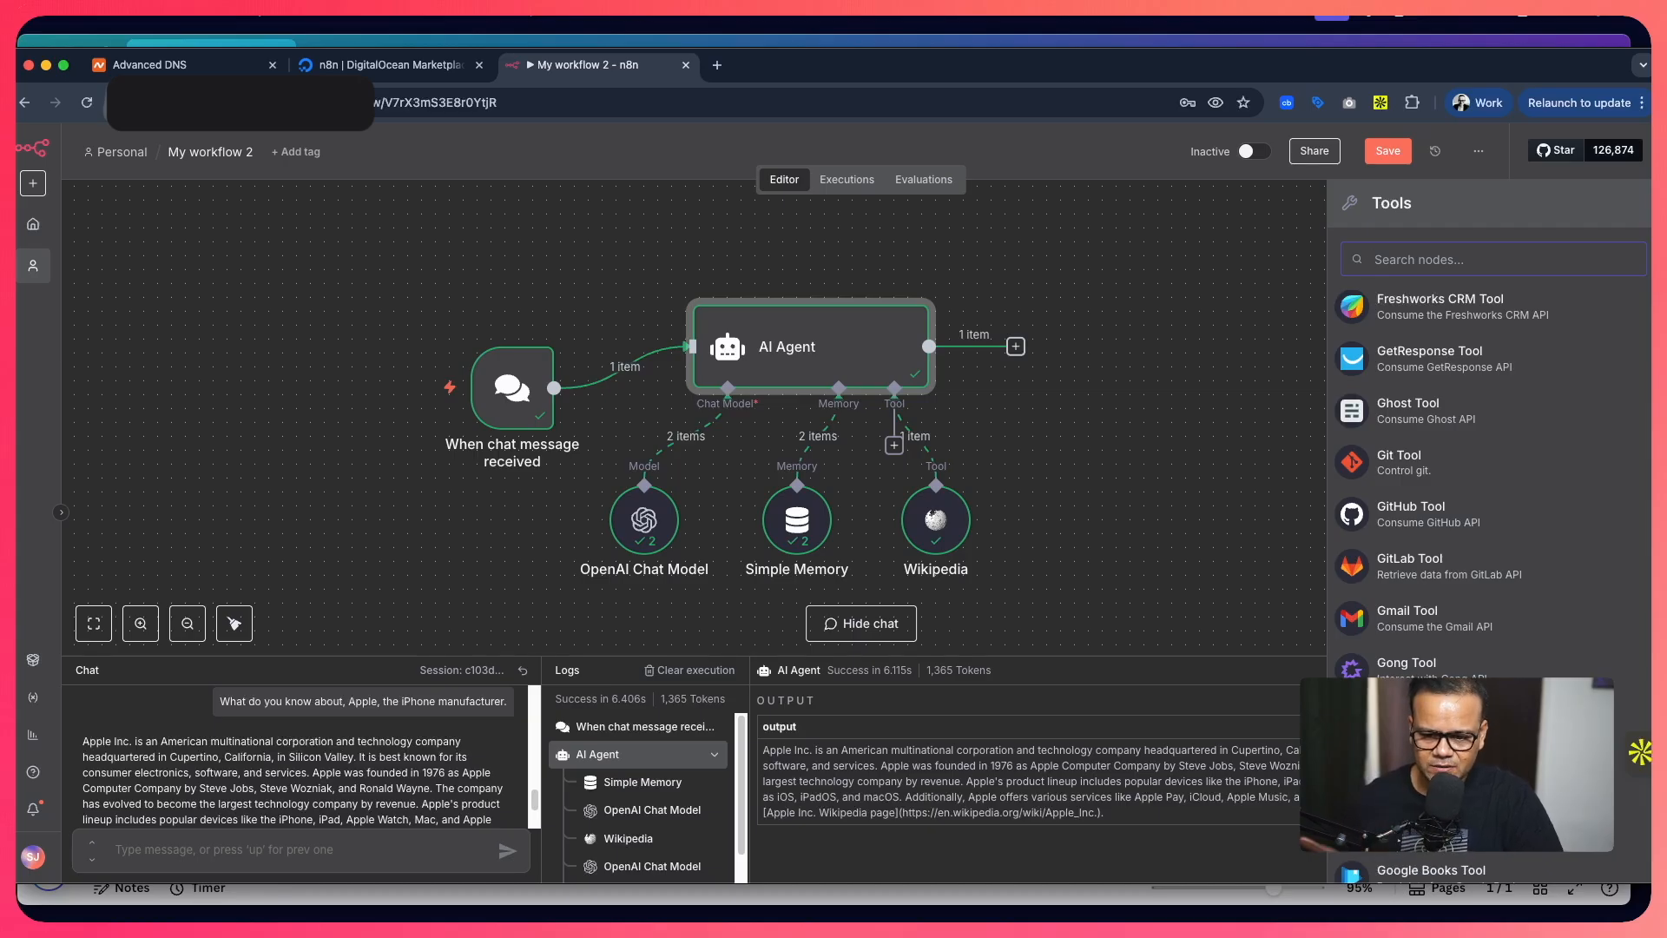
click(1205, 502)
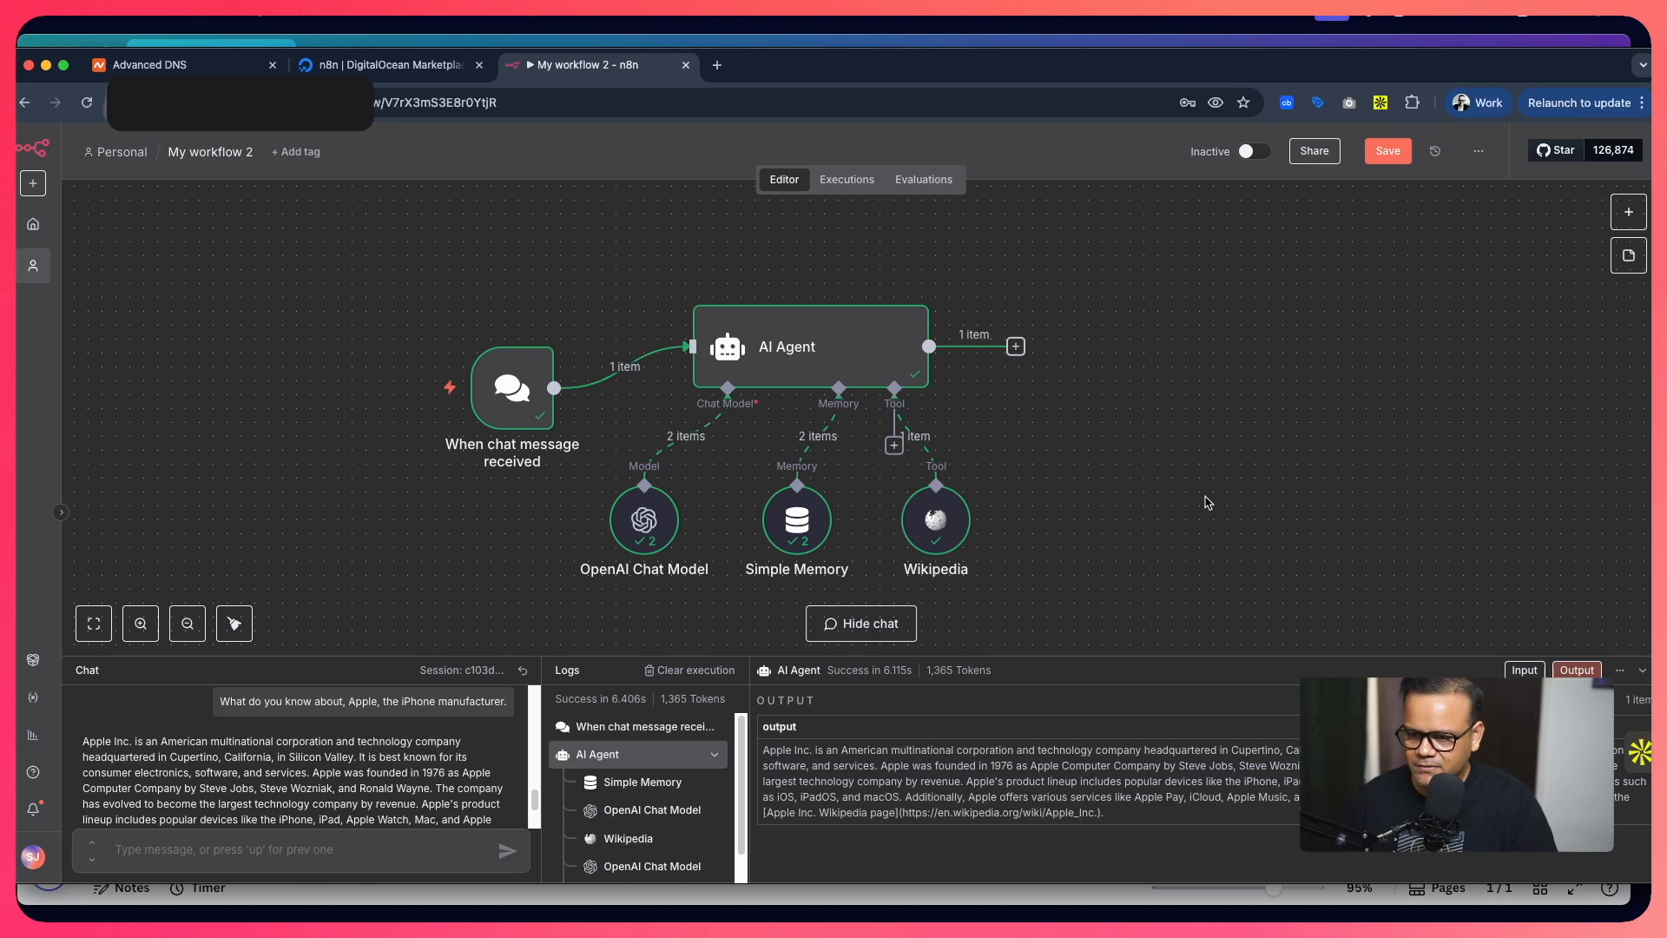
scroll(1077, 499, down, 2)
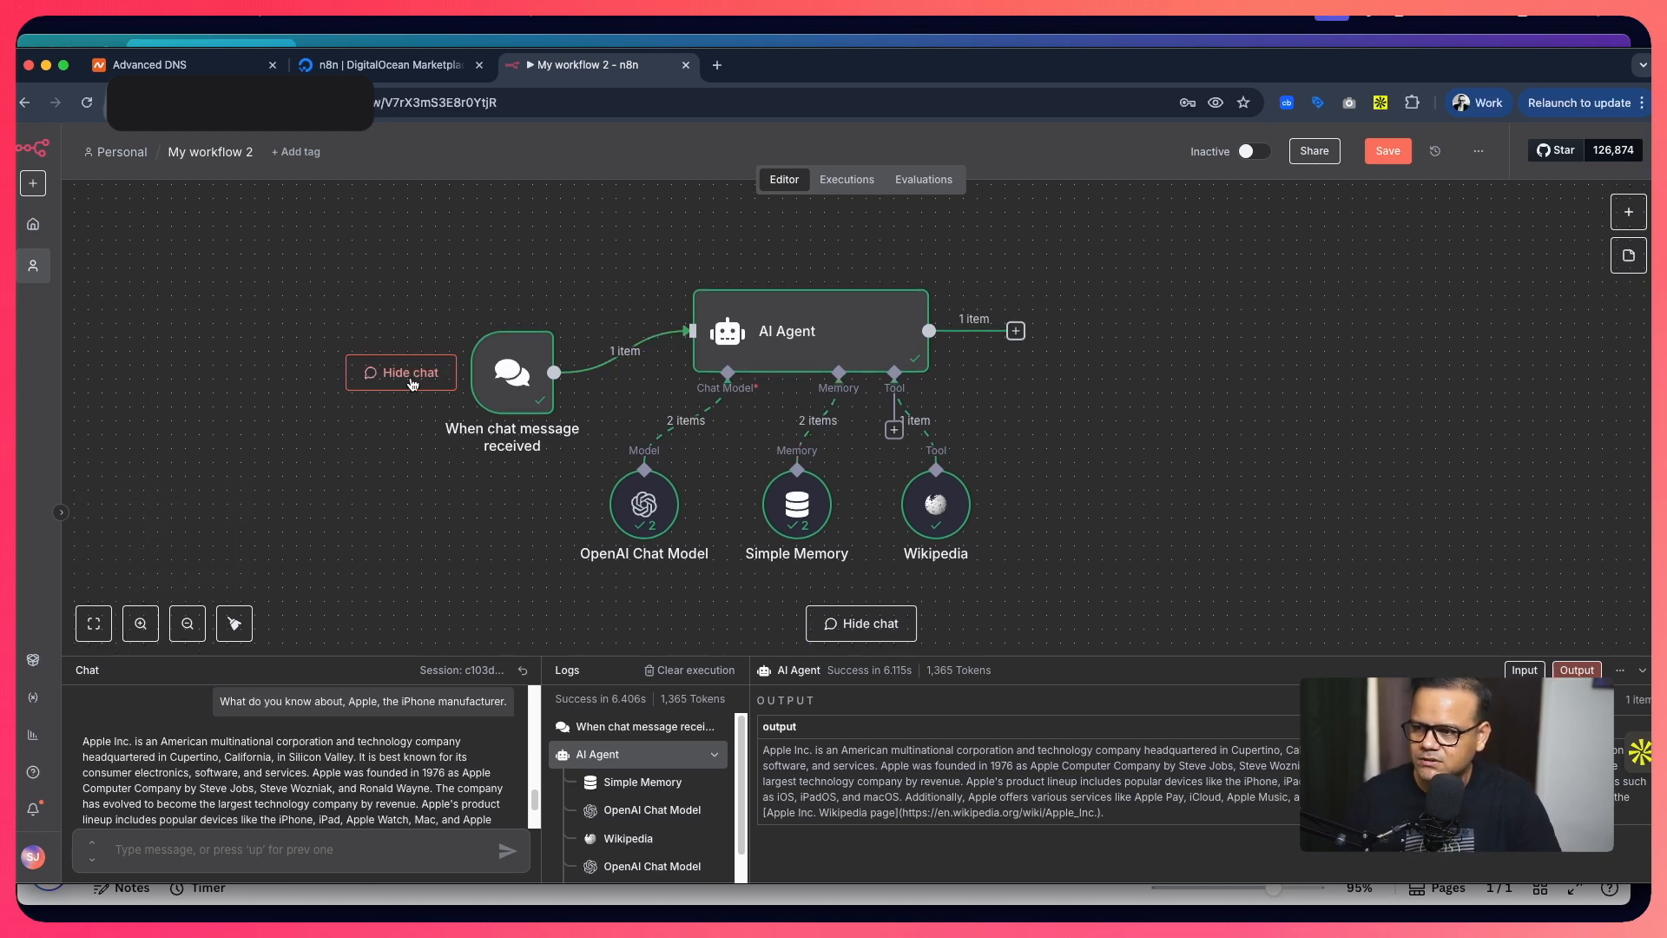
Switch to the Canva whiteboard, underline the n8n installation and droplet-to-domain items in red, and draw an arrow from the latter to the domain name item.
click(384, 43)
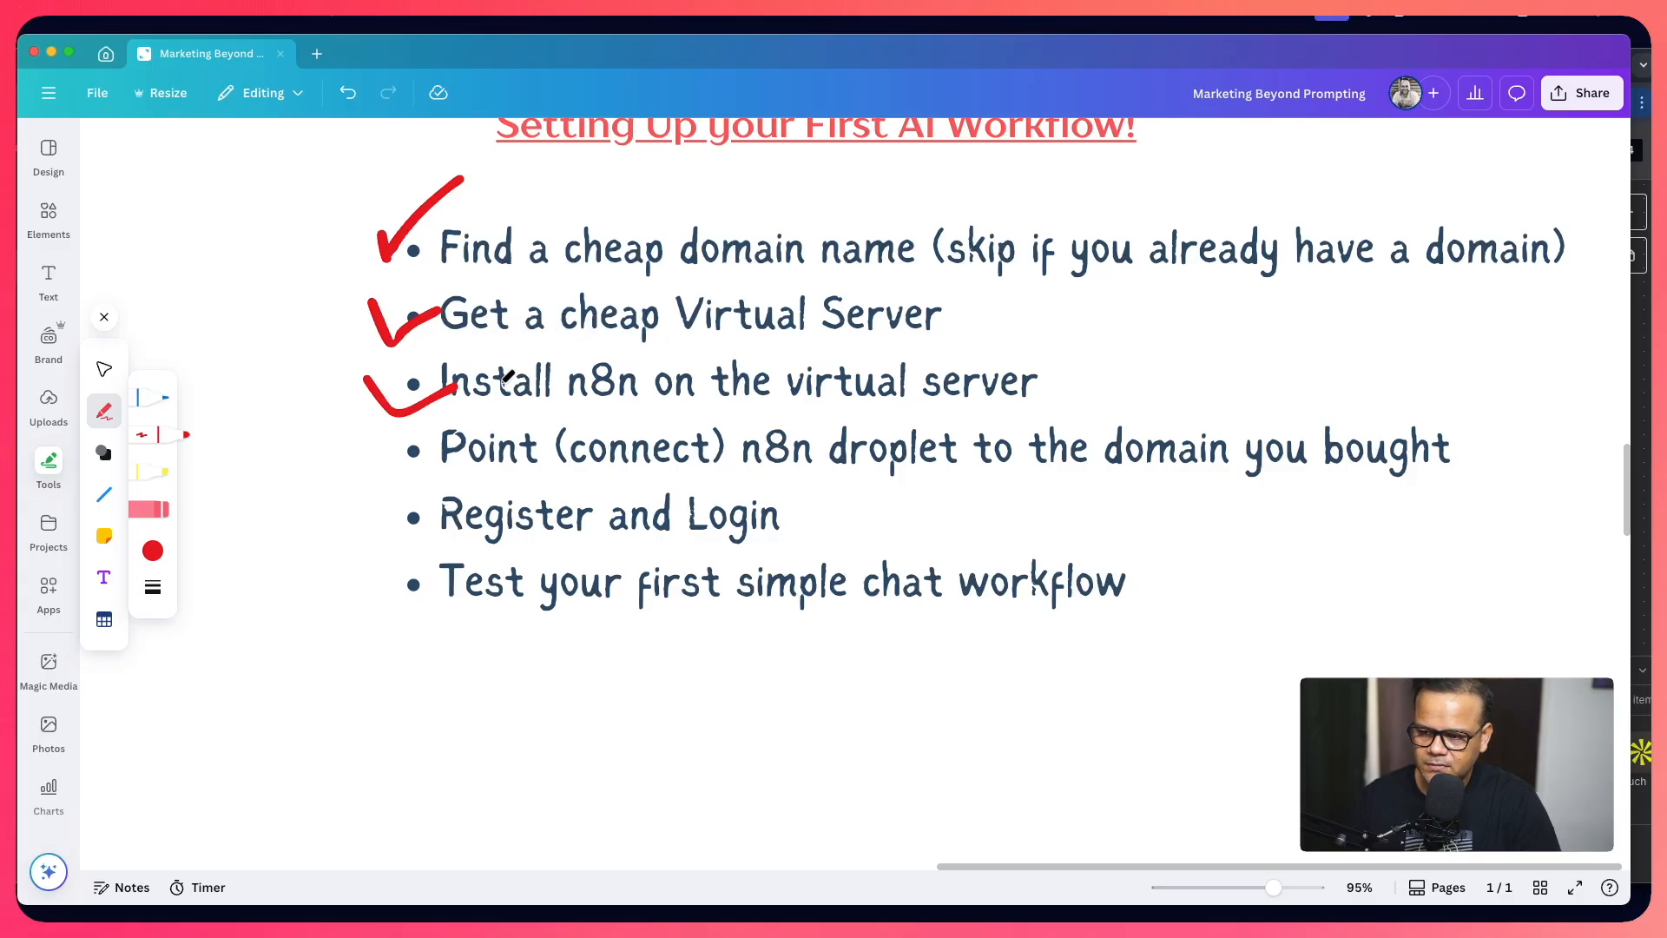
drag(477, 400, 657, 401)
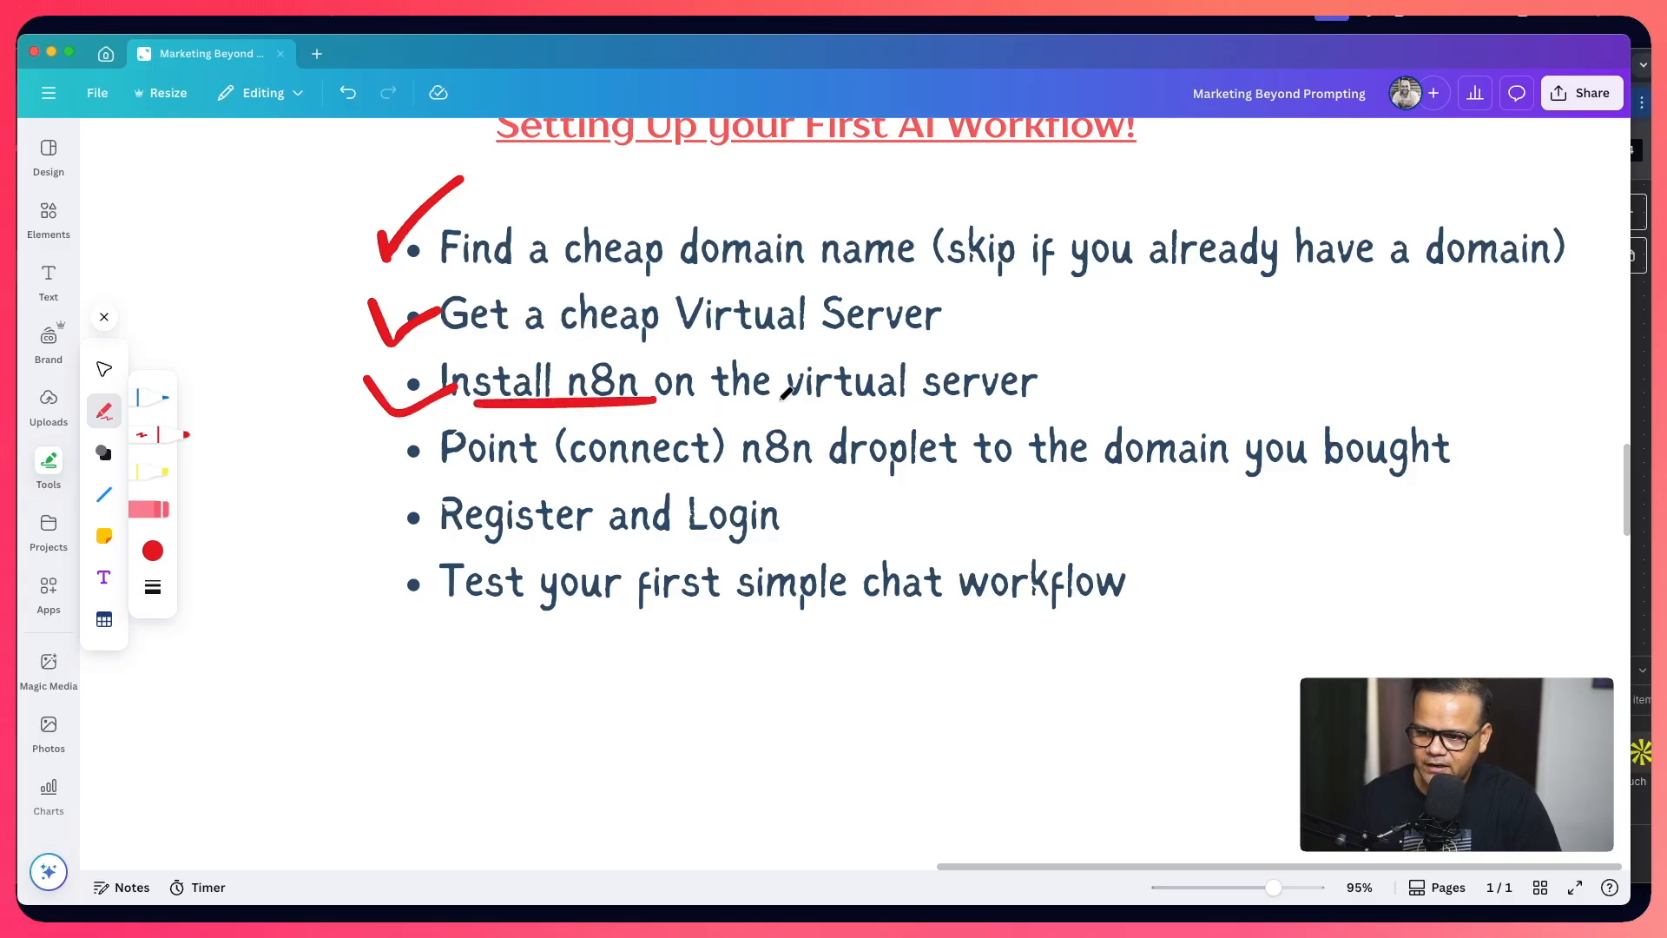
drag(782, 401, 1073, 410)
drag(434, 476, 995, 472)
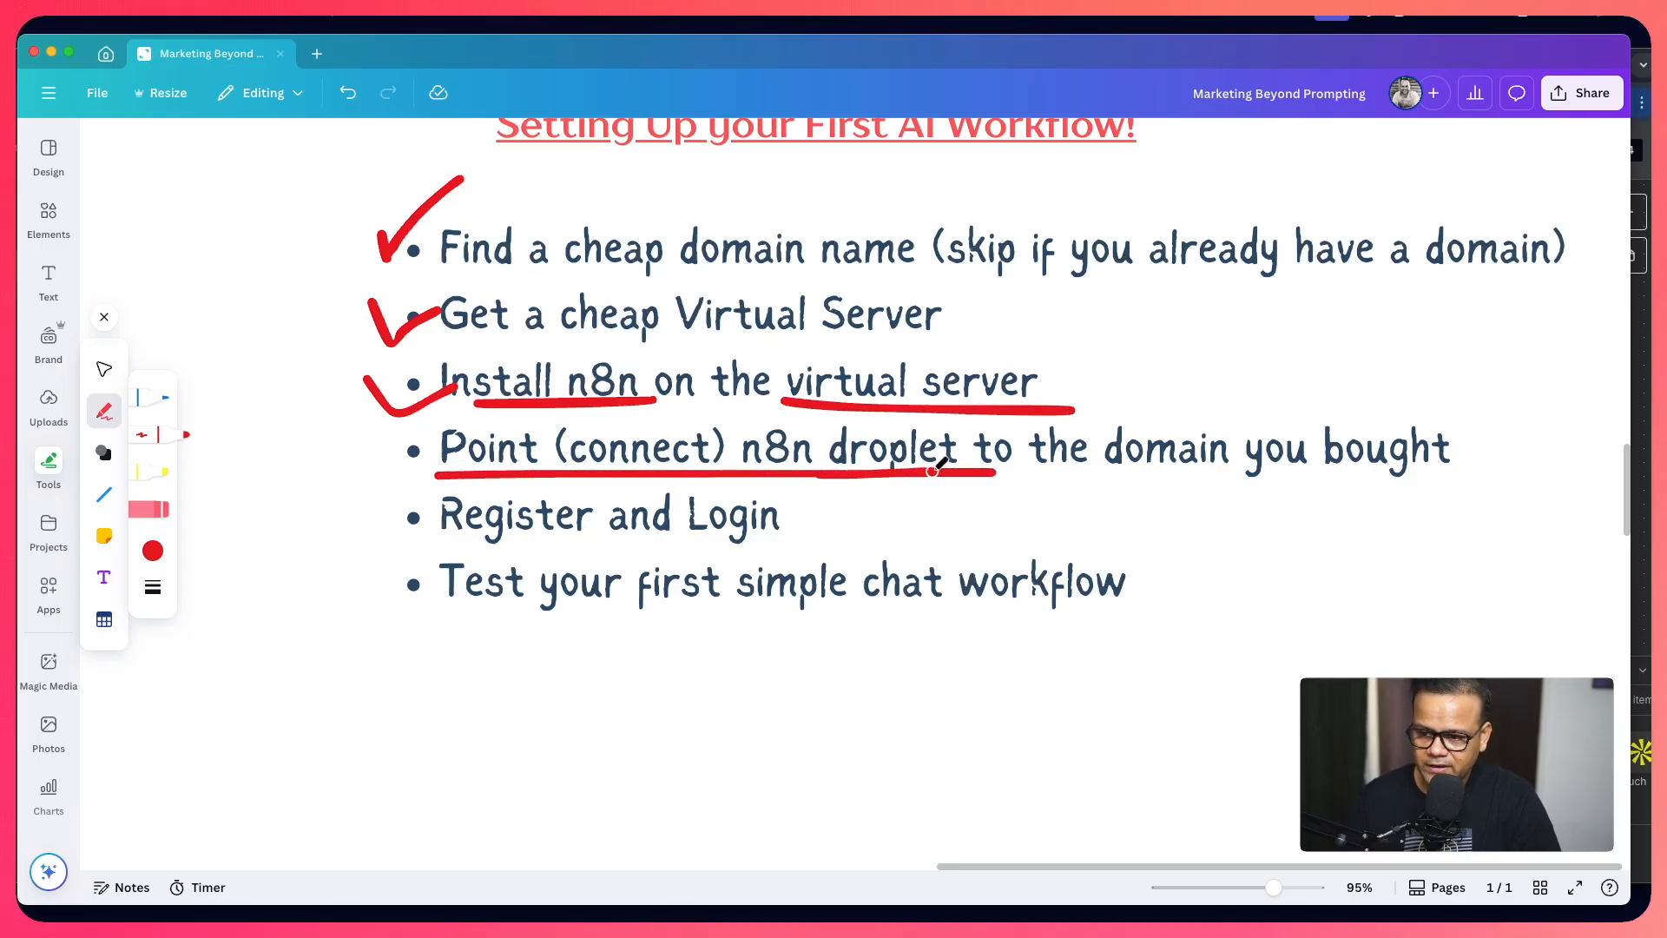
mouse_move(979, 470)
mouse_down()
mouse_move(1450, 464)
mouse_move(1476, 443)
mouse_move(1233, 247)
mouse_move(1251, 294)
mouse_up()
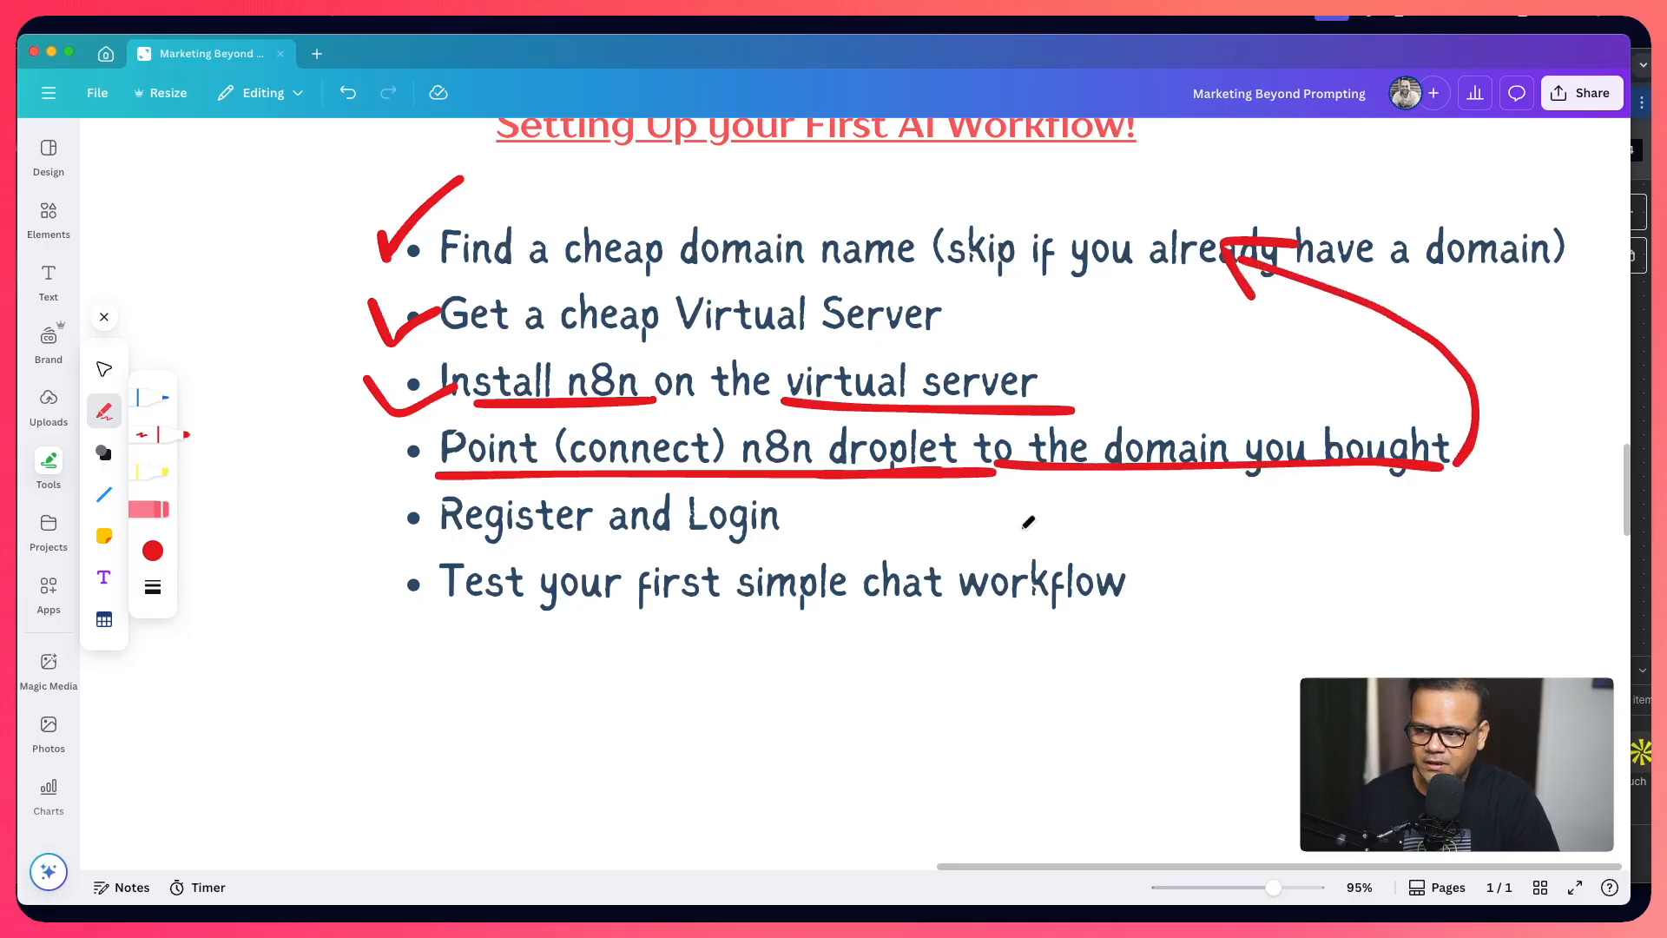